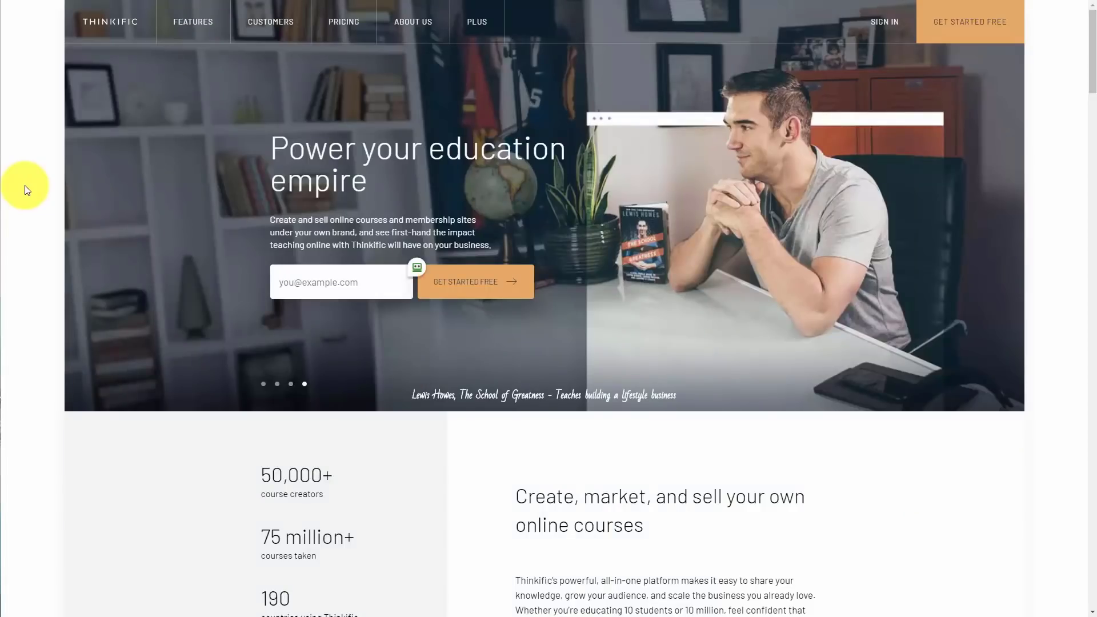
# Step: Look through the Thinkific home page, including its setup features and the reasons given for its customer support rating
pyautogui.scroll(-10, 25, 185)
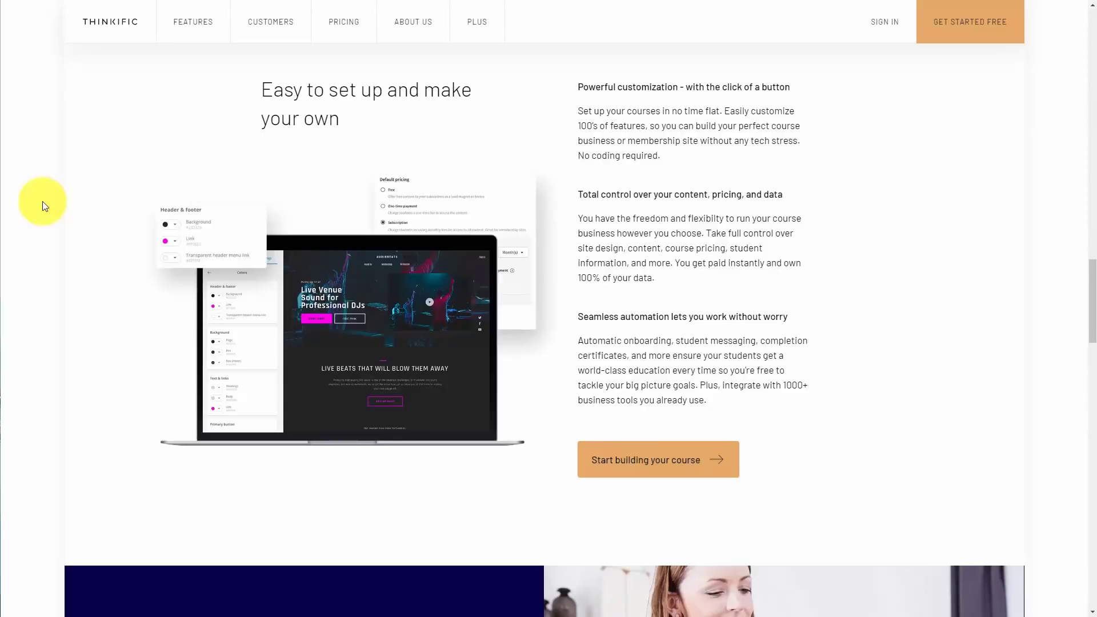
pyautogui.scroll(-10, 34, 195)
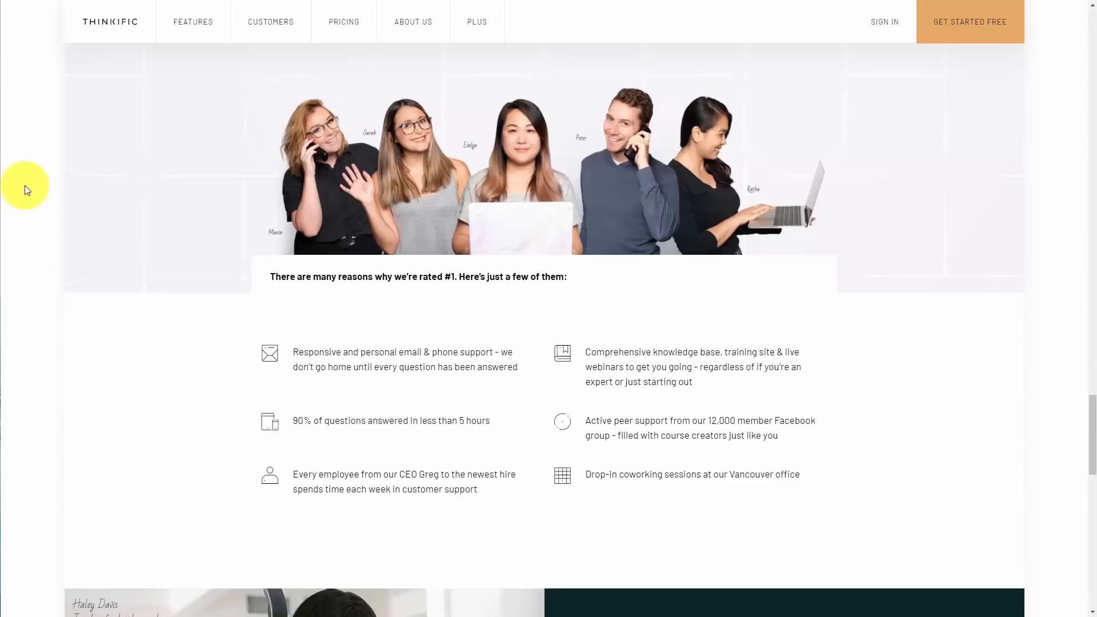
pyautogui.scroll(10, 1, 171)
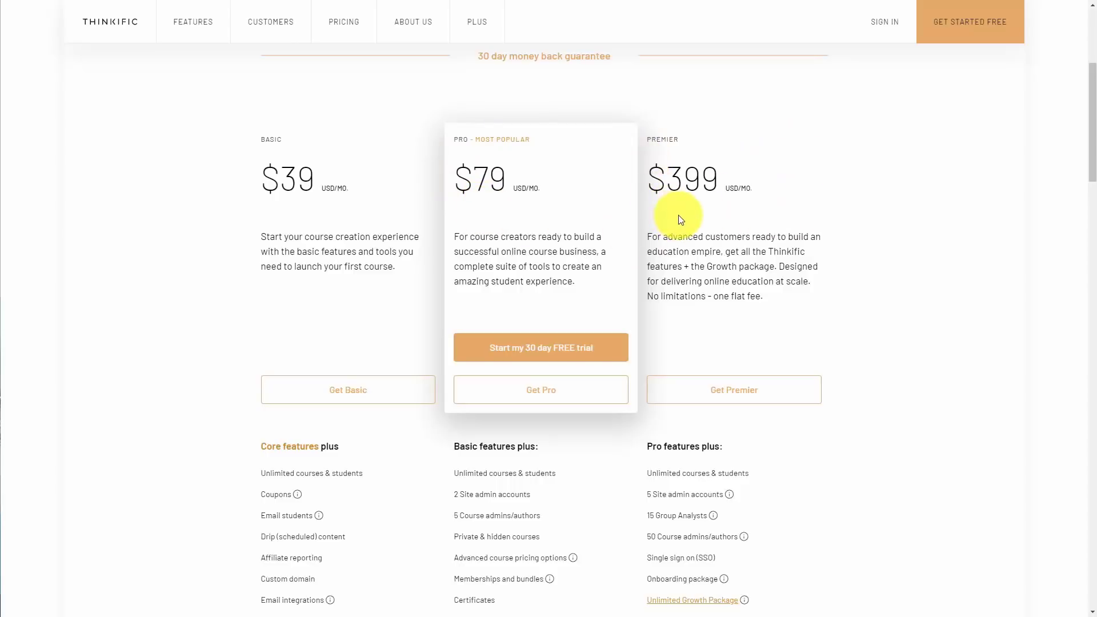
# Step: Review the plan prices and FAQ, compare annual with monthly billing, and examine the Growth Package cost calculator and features
pyautogui.scroll(-20, 279, 190)
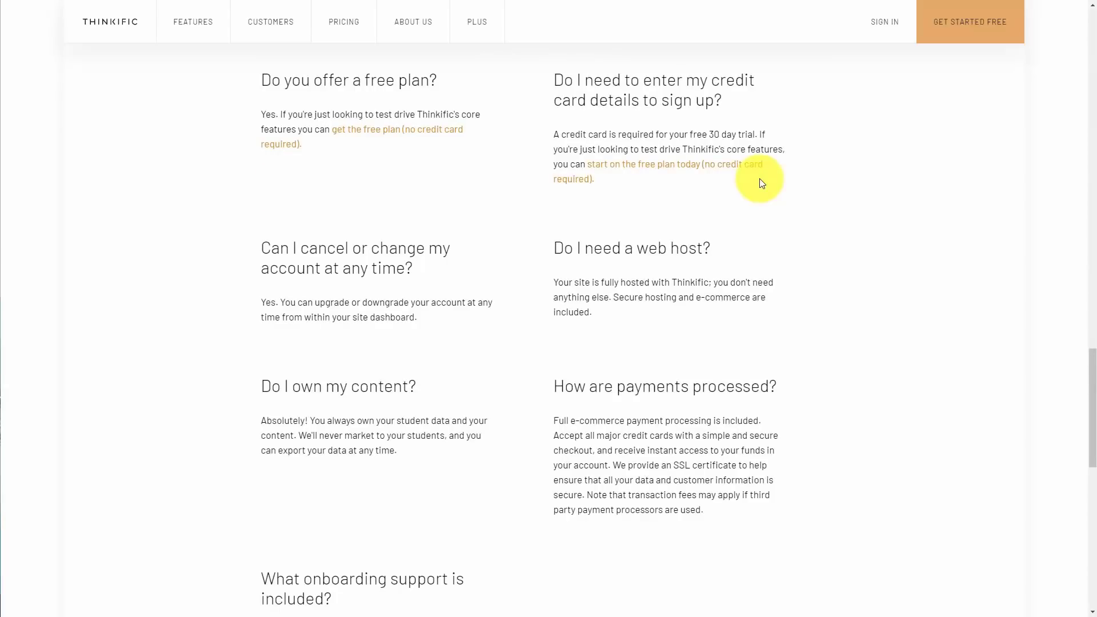
pyautogui.scroll(-3, 521, 153)
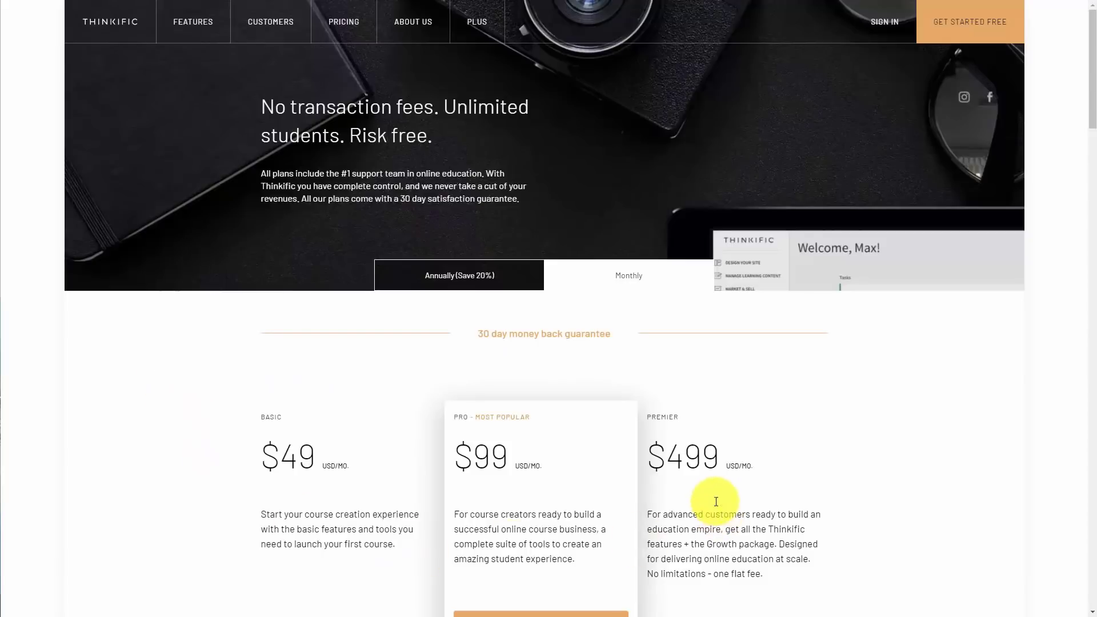
pyautogui.click(462, 287)
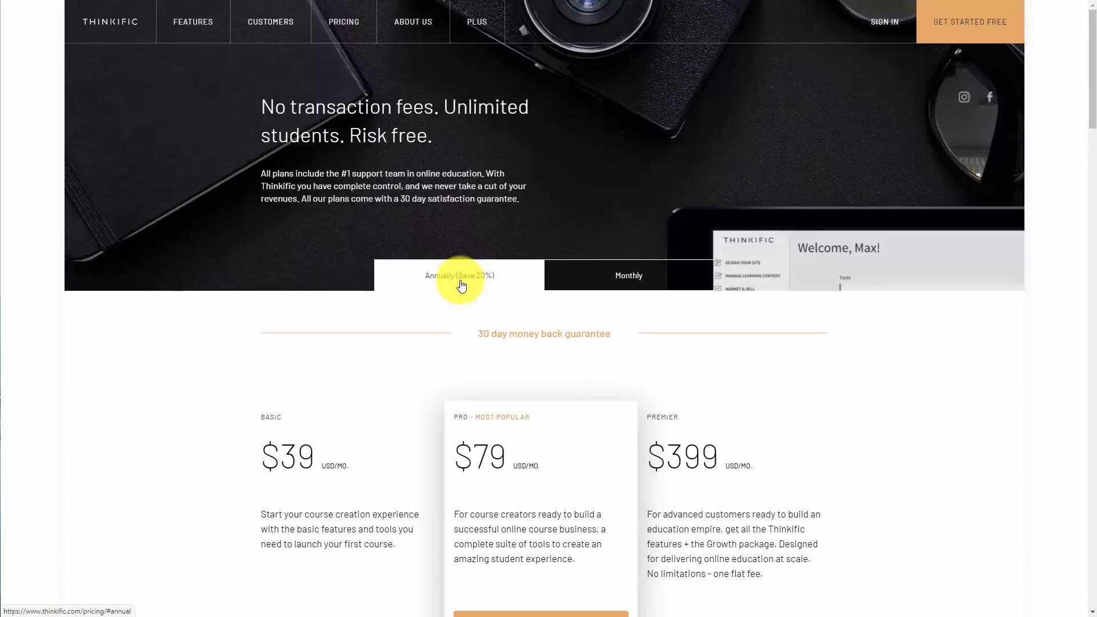
pyautogui.click(618, 280)
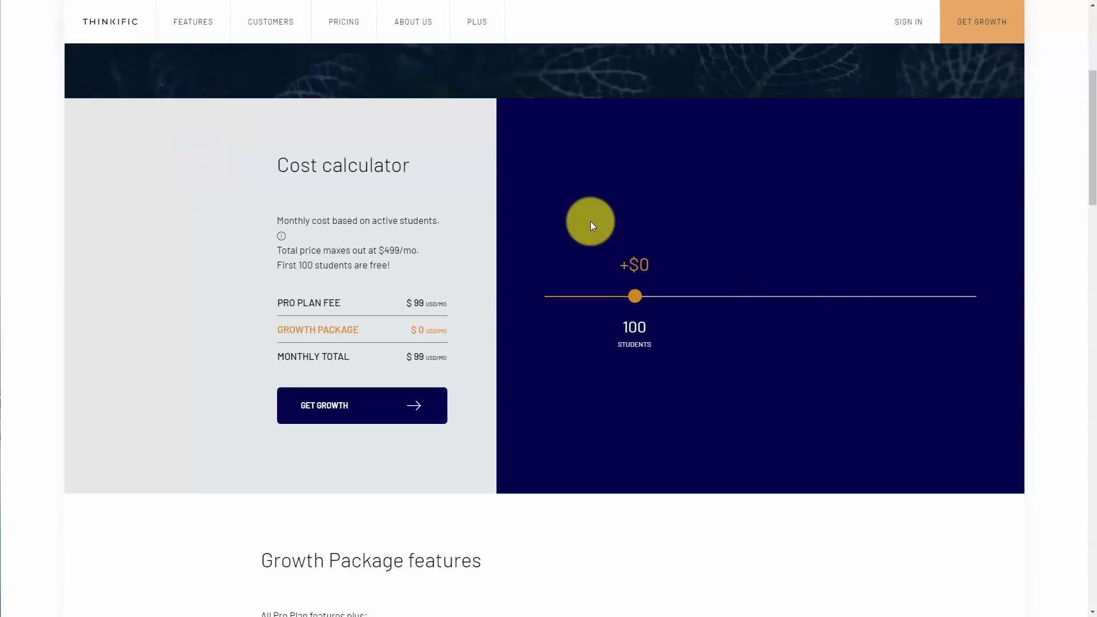
pyautogui.scroll(-10, 136, 252)
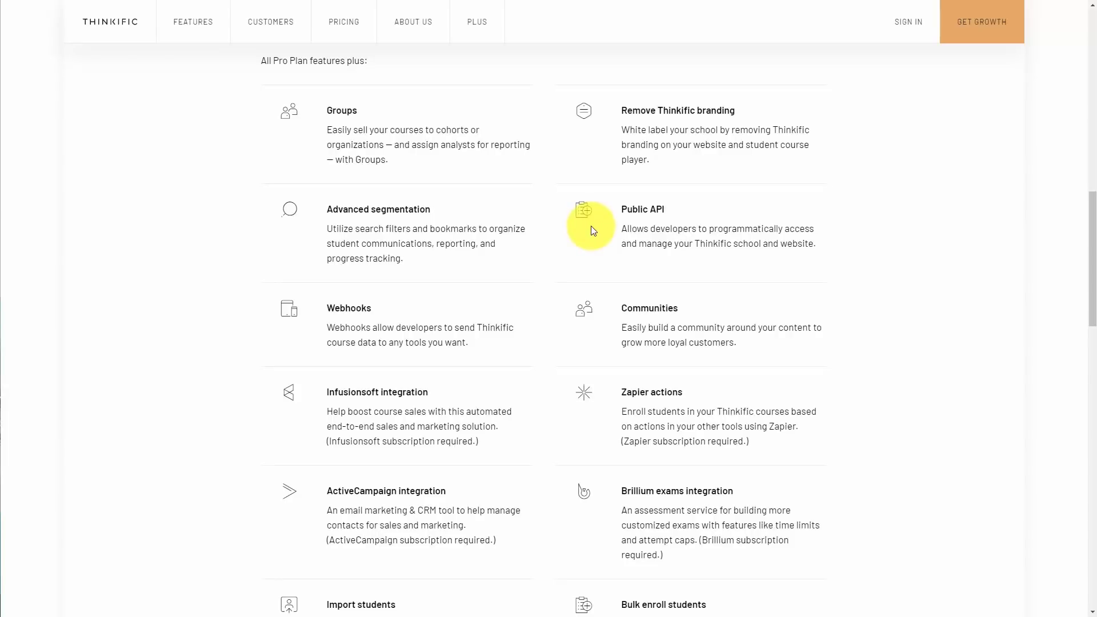
pyautogui.scroll(10, 319, 352)
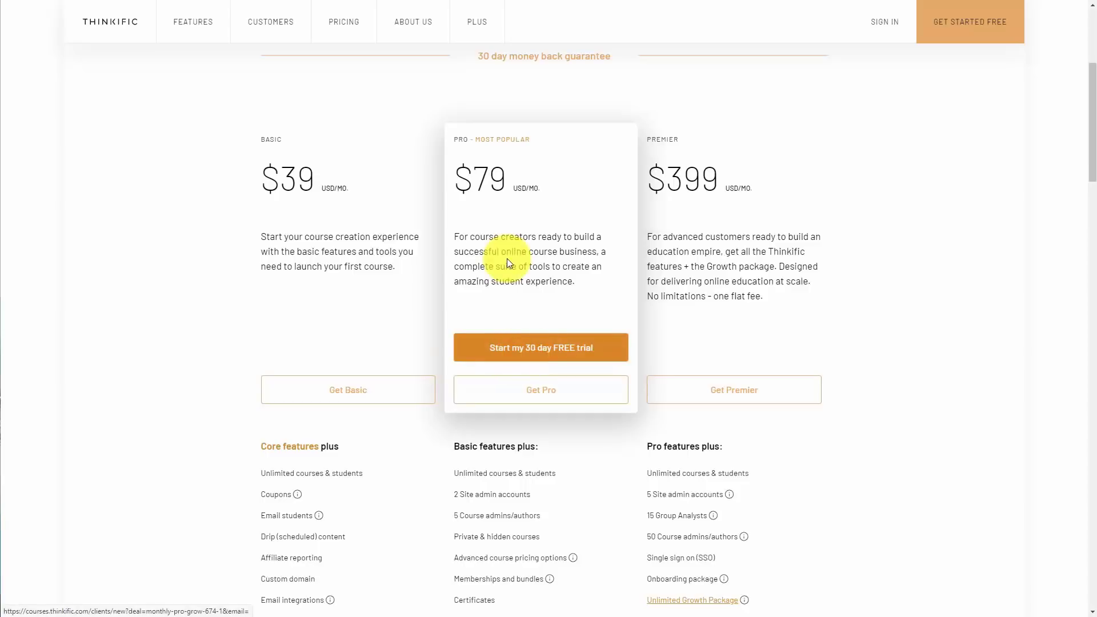
# Step: Start the 30-day free trial of the Pro plan and continue past the claimed promotion
pyautogui.click(518, 350)
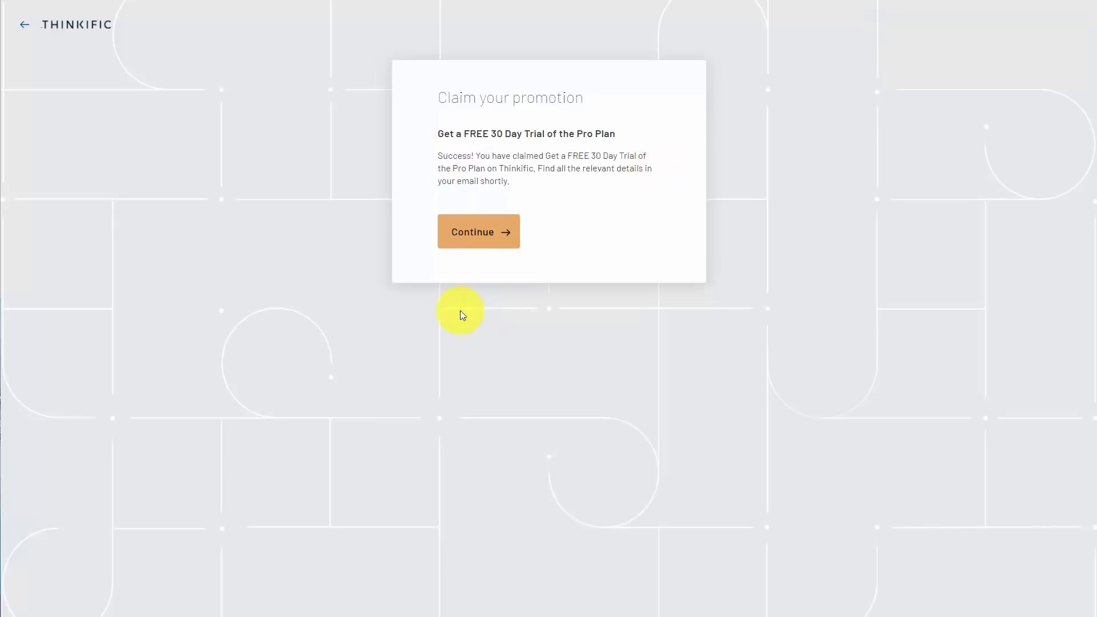
pyautogui.click(479, 243)
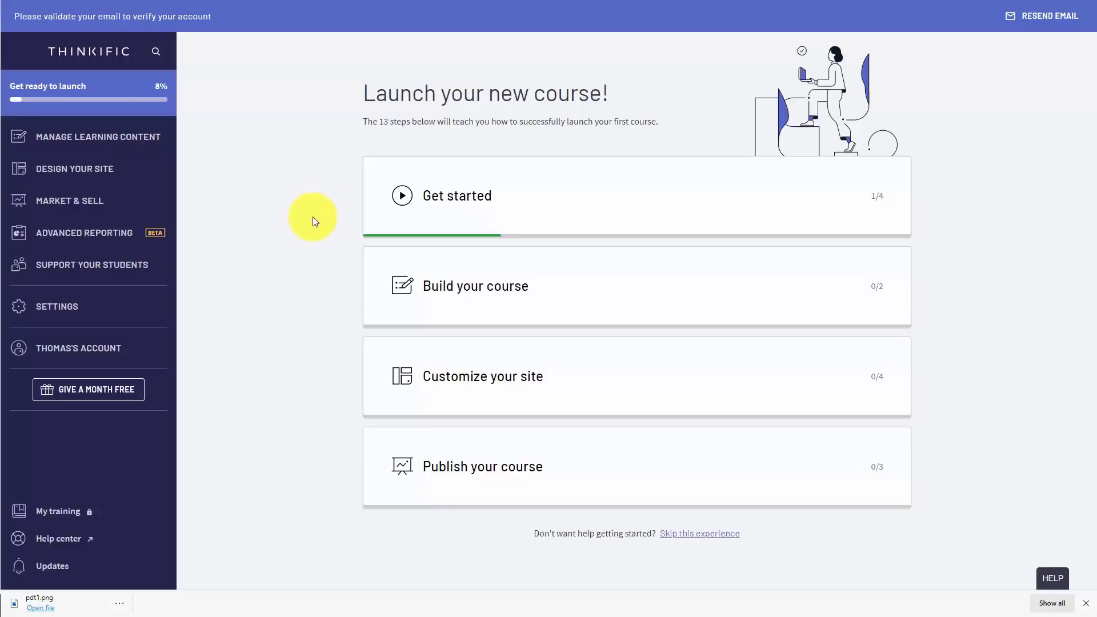
# Step: Change the school's Thinkific site URL in the site settings to a subdomain based on the owner's full name, and confirm the change
pyautogui.click(63, 309)
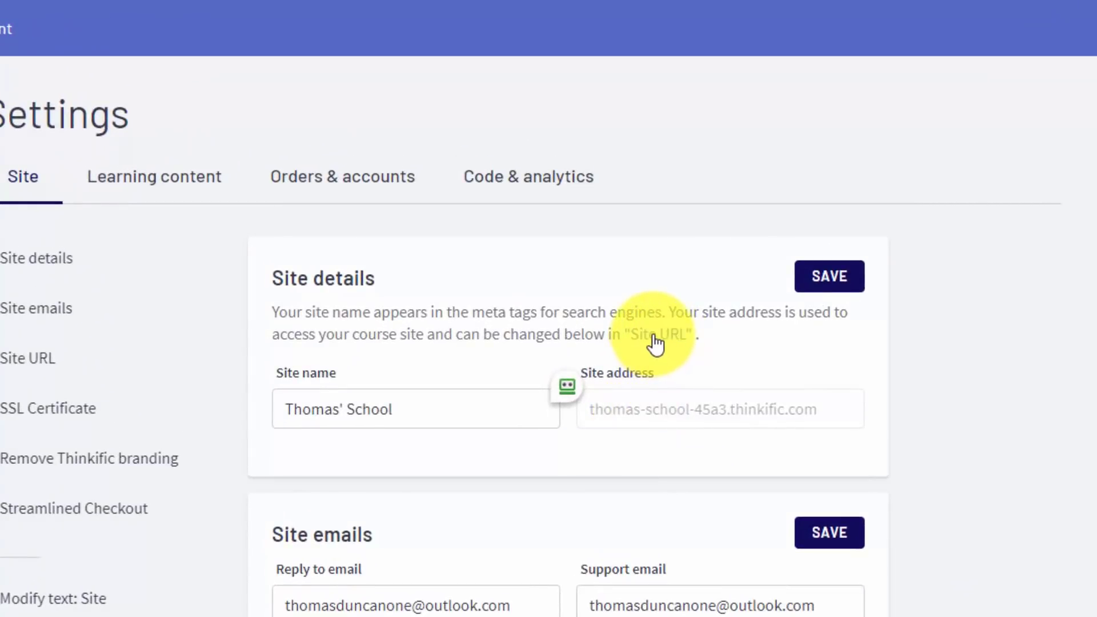
pyautogui.click(656, 339)
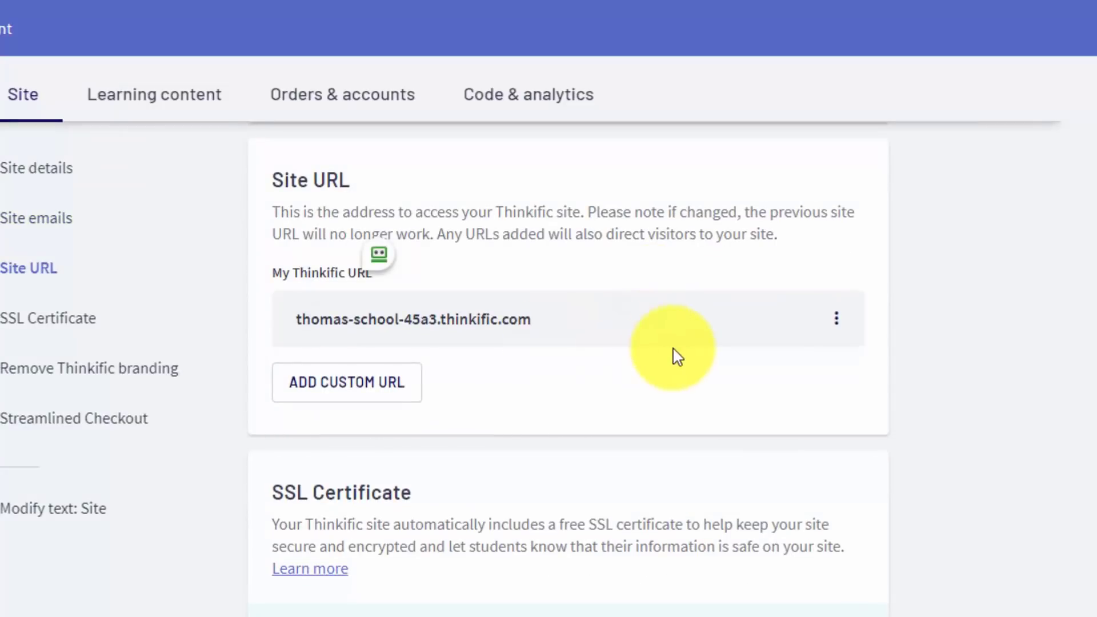
pyautogui.click(841, 330)
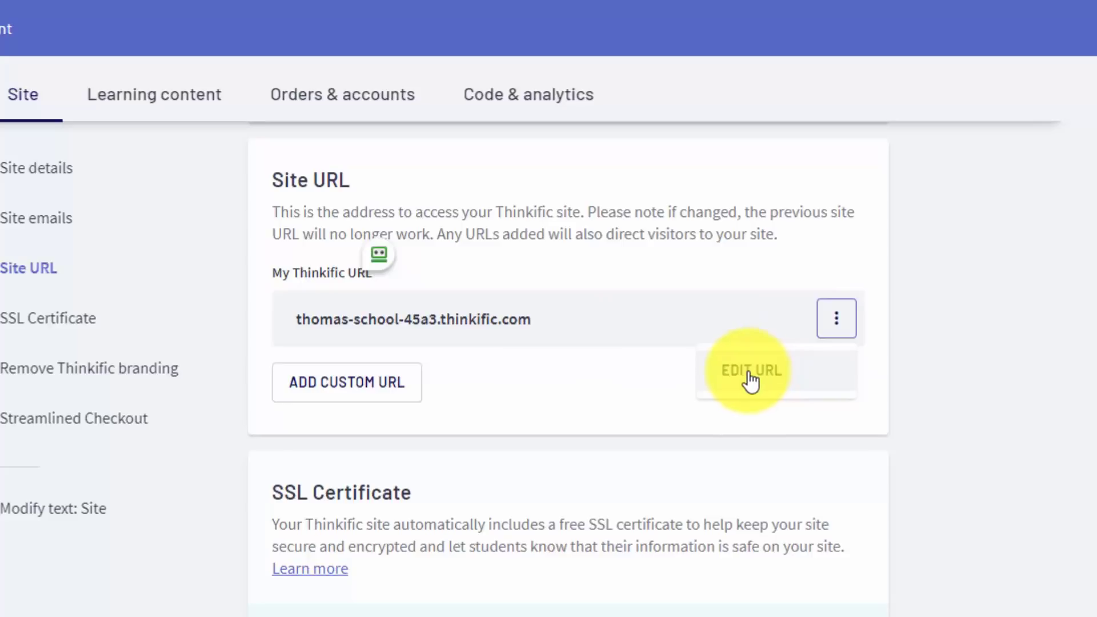
pyautogui.click(749, 372)
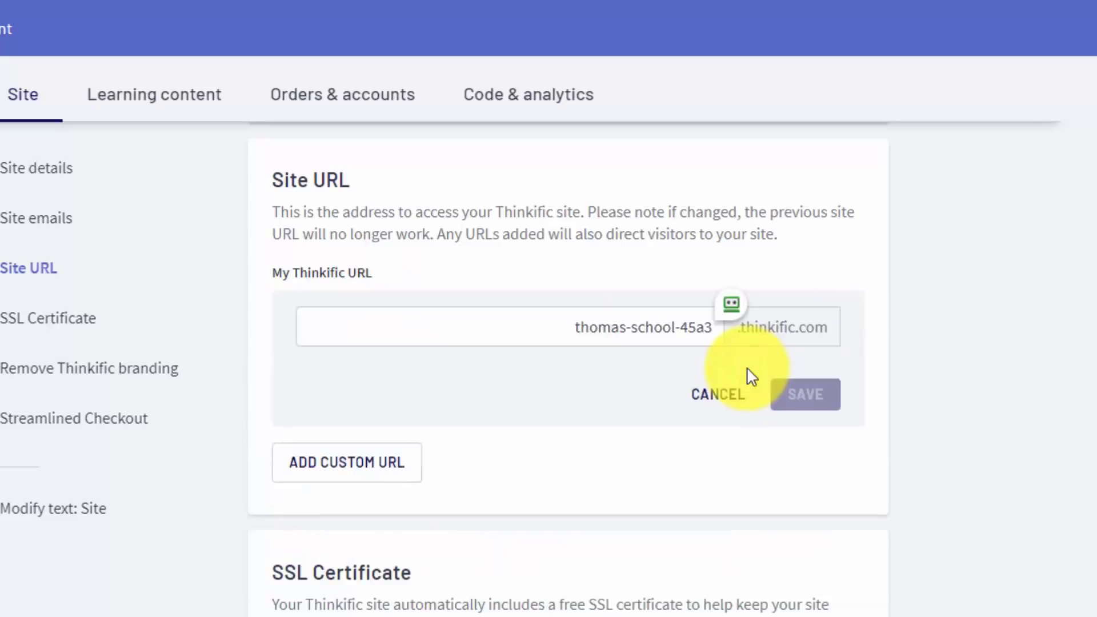
pyautogui.click(570, 336)
pyautogui.write('thomasduncanone')
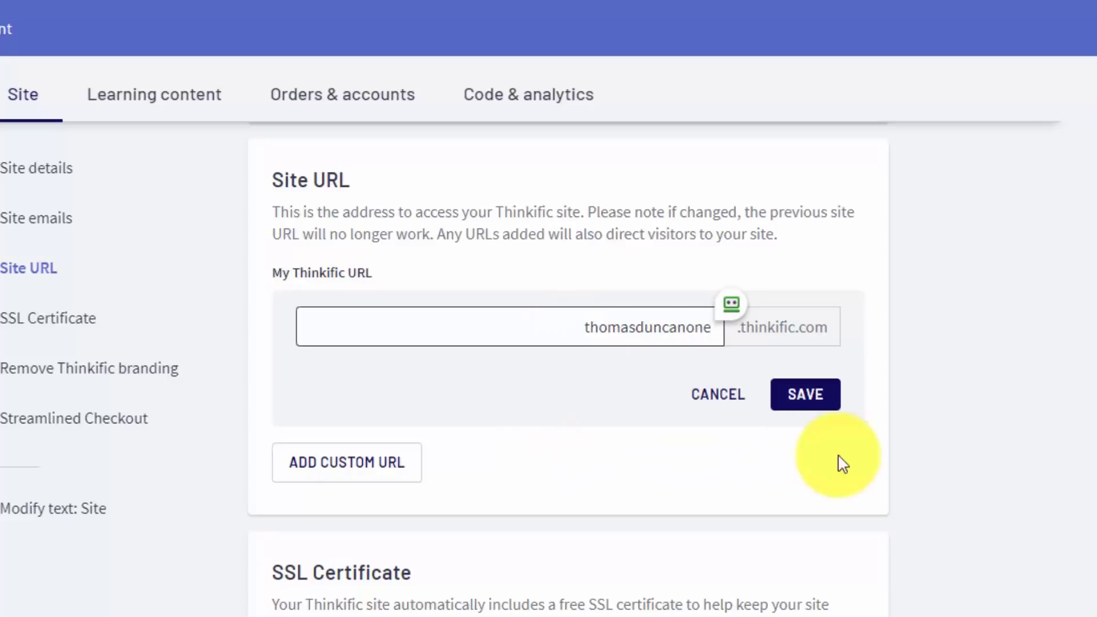
pyautogui.click(811, 403)
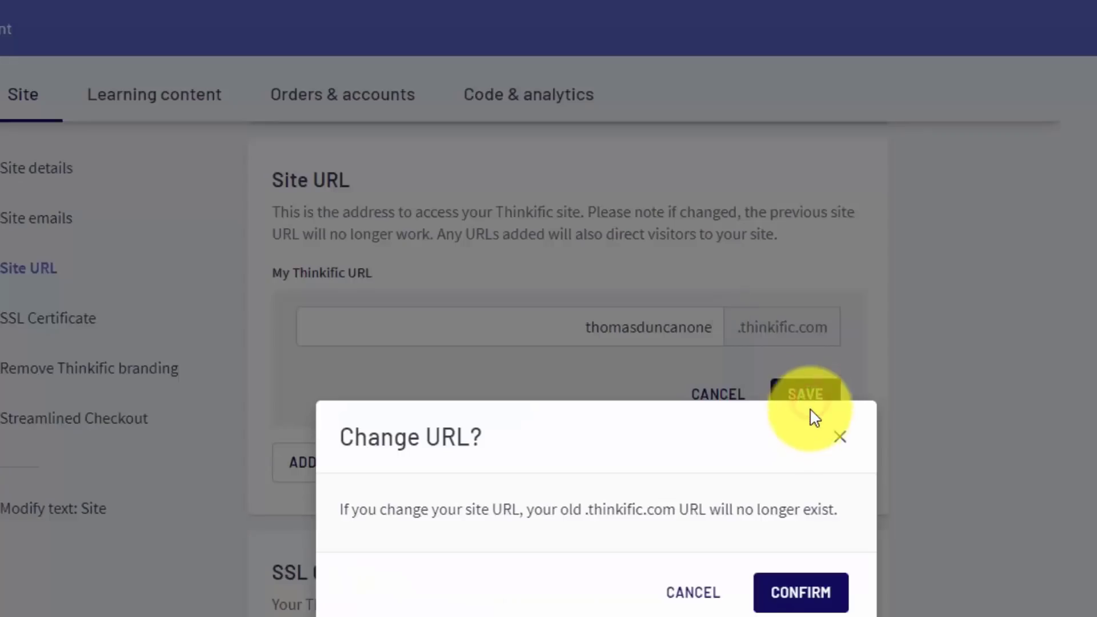
pyautogui.click(792, 588)
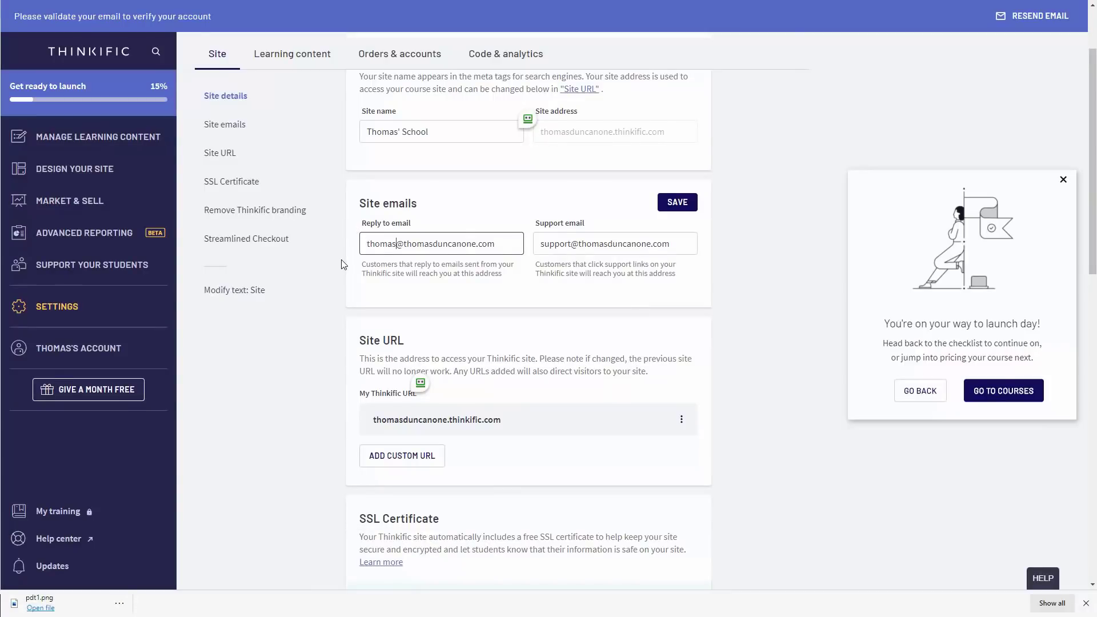
# Step: Switch to the cPanel email accounts page and open the form for creating a new email account
pyautogui.hotkey('ctrl', 'Tab')
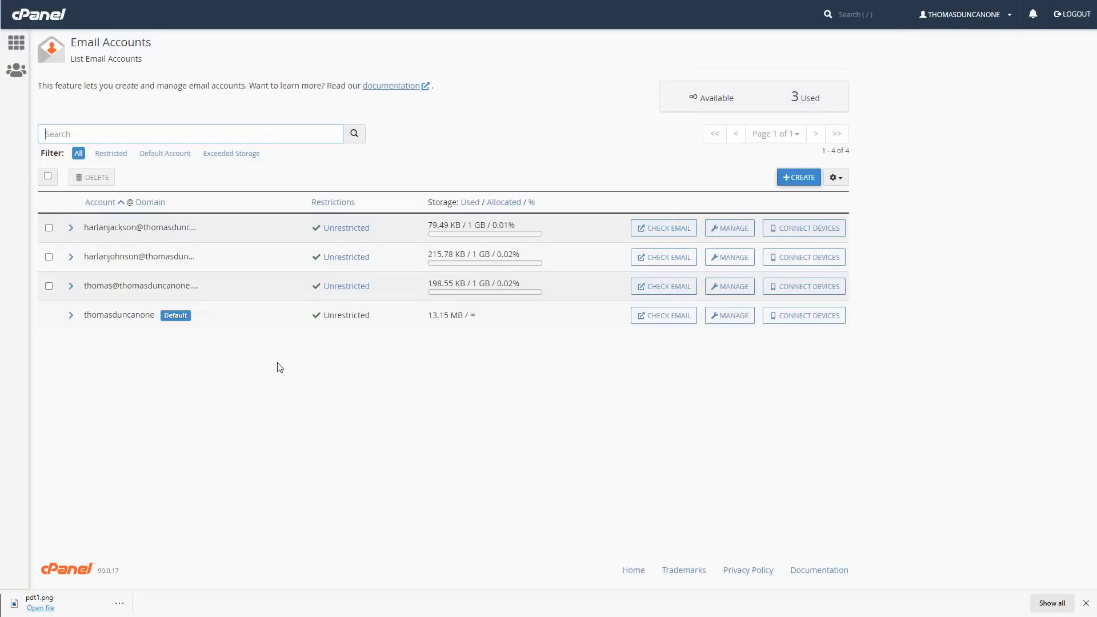
pyautogui.click(790, 180)
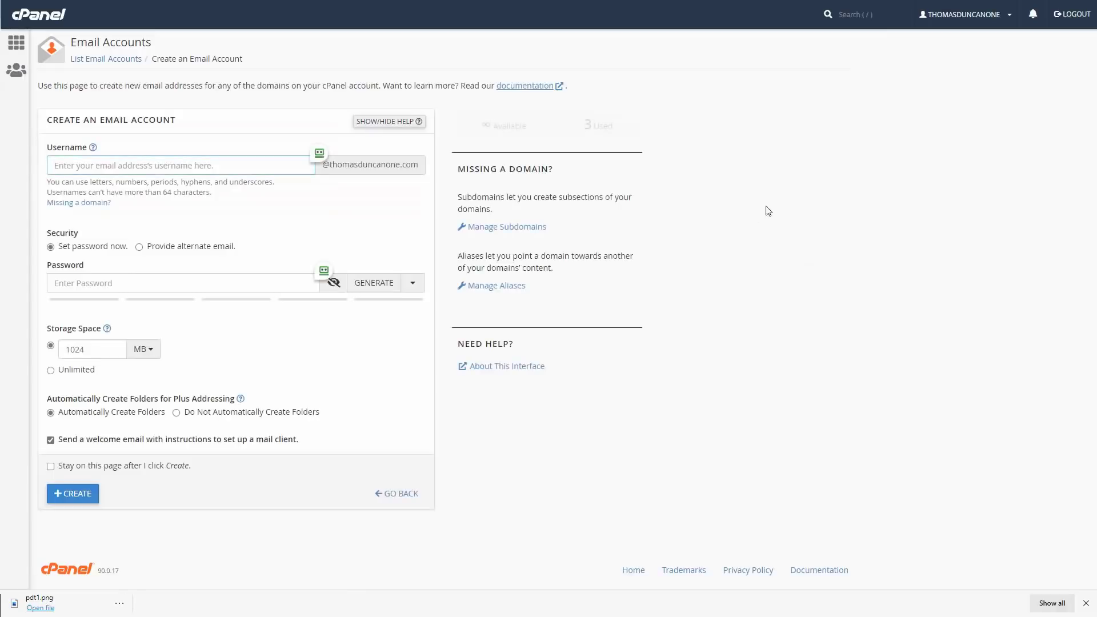
pyautogui.click(84, 508)
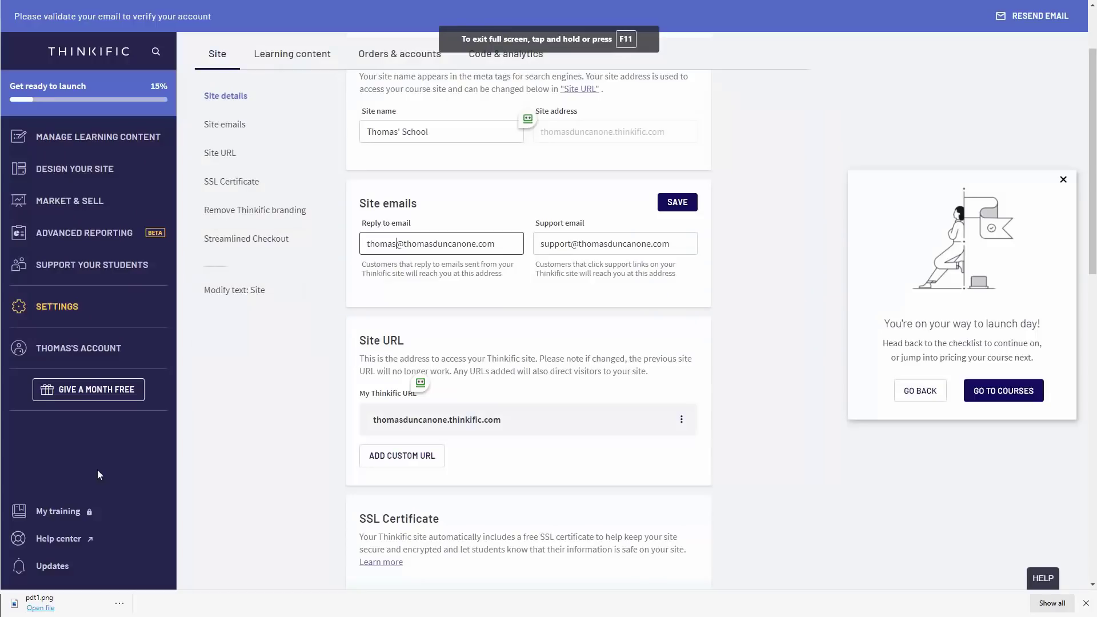
# Step: Save the reply-to and support emails in Thinkific, and review the SSL certificate, branding, streamlined checkout and text modification settings
pyautogui.click(673, 206)
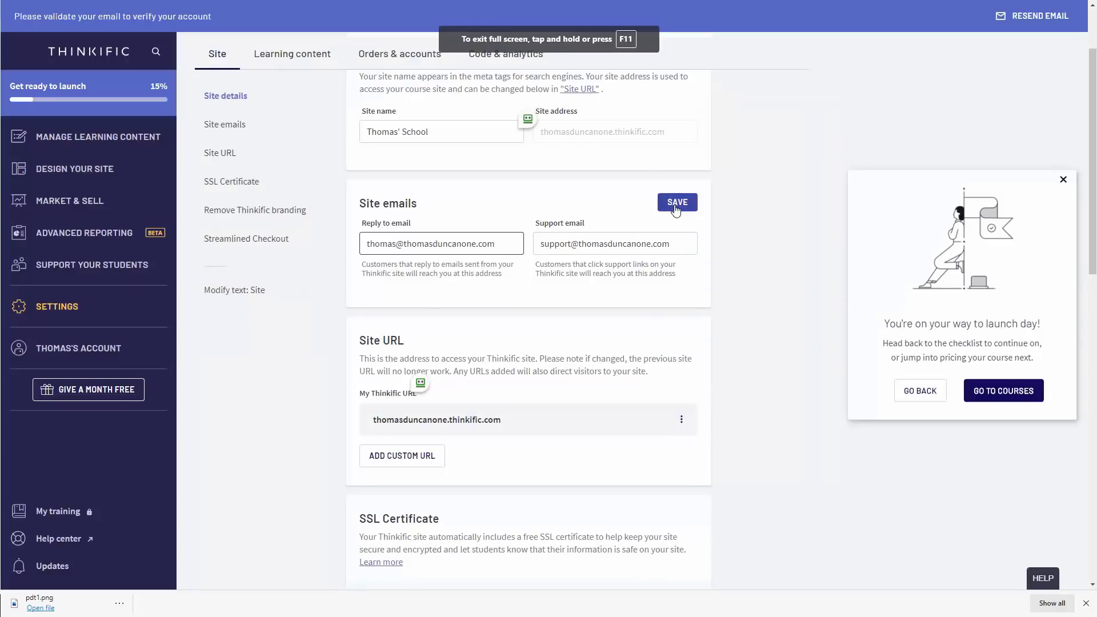
pyautogui.scroll(-5, 403, 340)
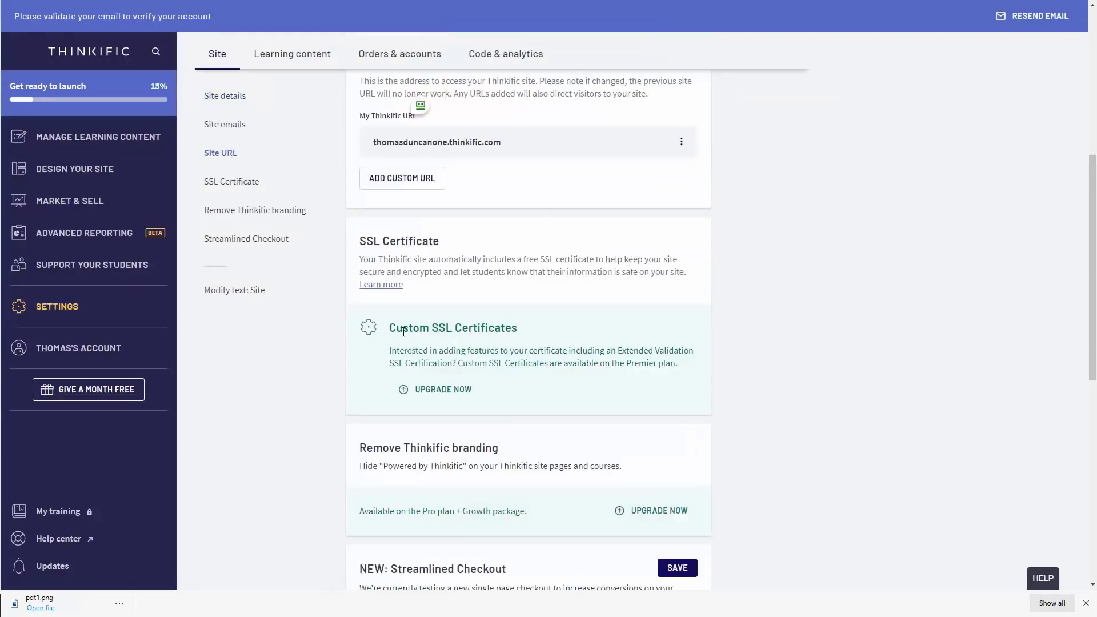
pyautogui.scroll(-2, 501, 212)
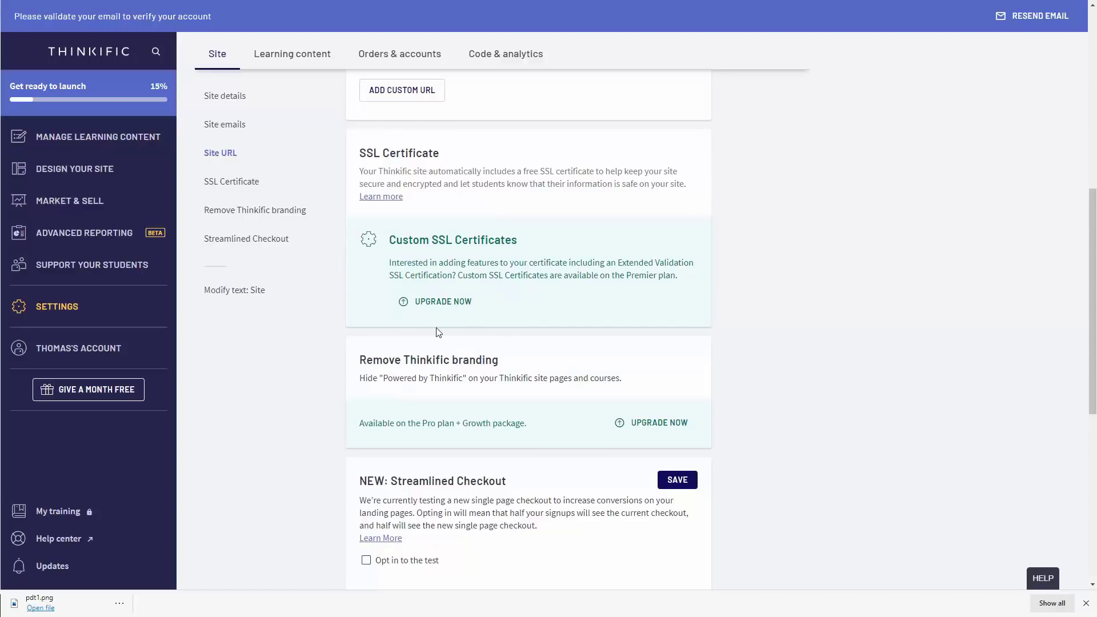
pyautogui.scroll(-3, 439, 332)
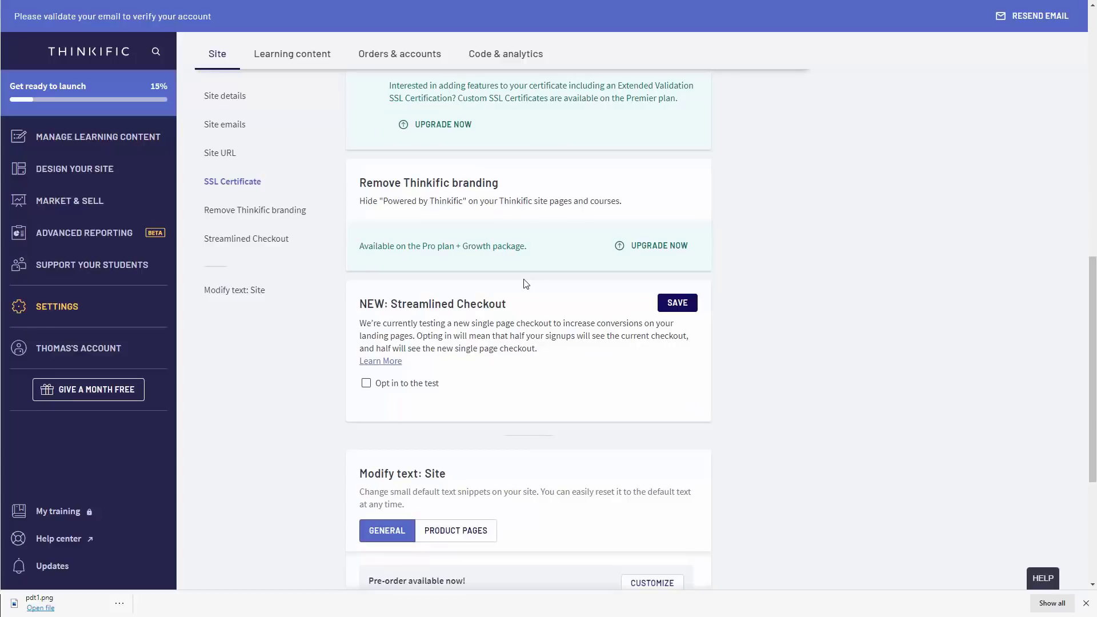
pyautogui.scroll(-3, 498, 269)
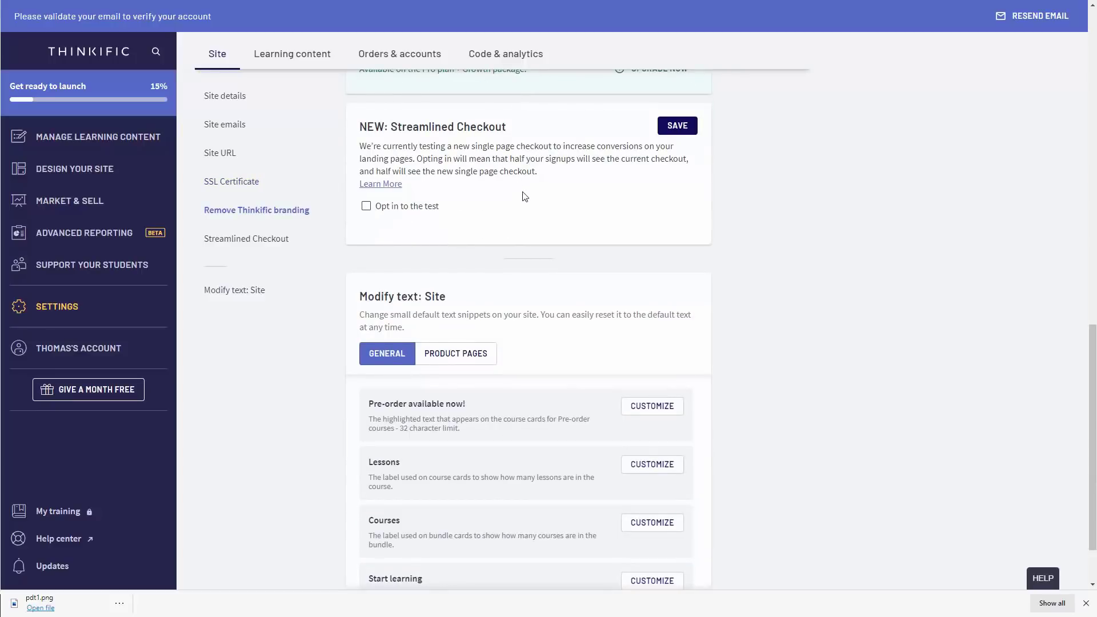
pyautogui.scroll(-2, 523, 199)
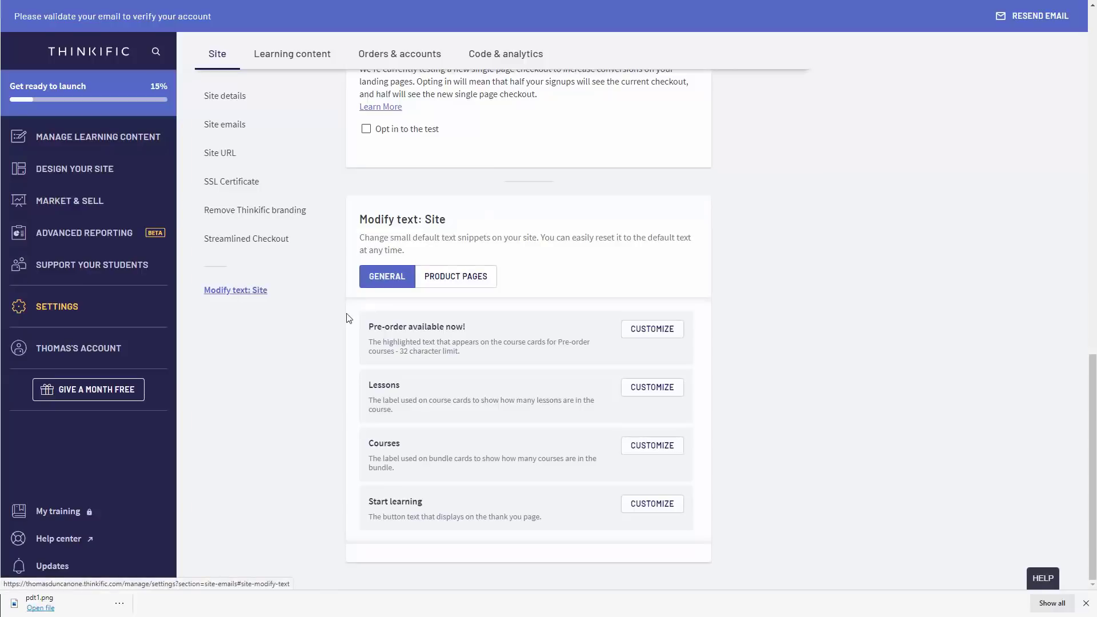
pyautogui.scroll(10, 320, 326)
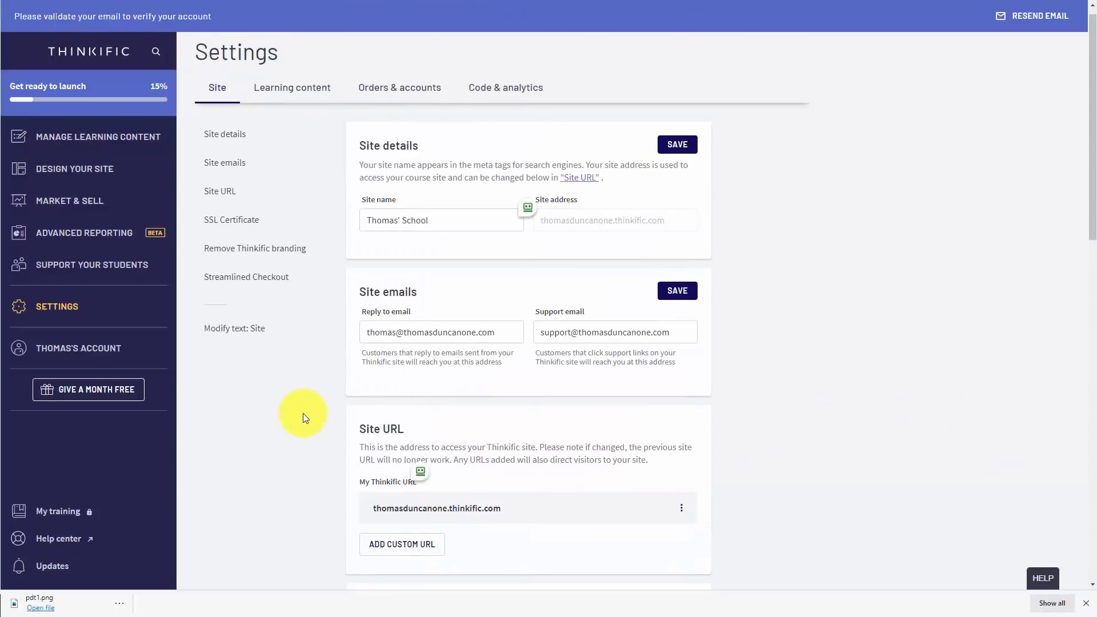
# Step: Set the Course Player theme to Dark theme in the learning content settings, save it, and check the test course preview
pyautogui.click(307, 97)
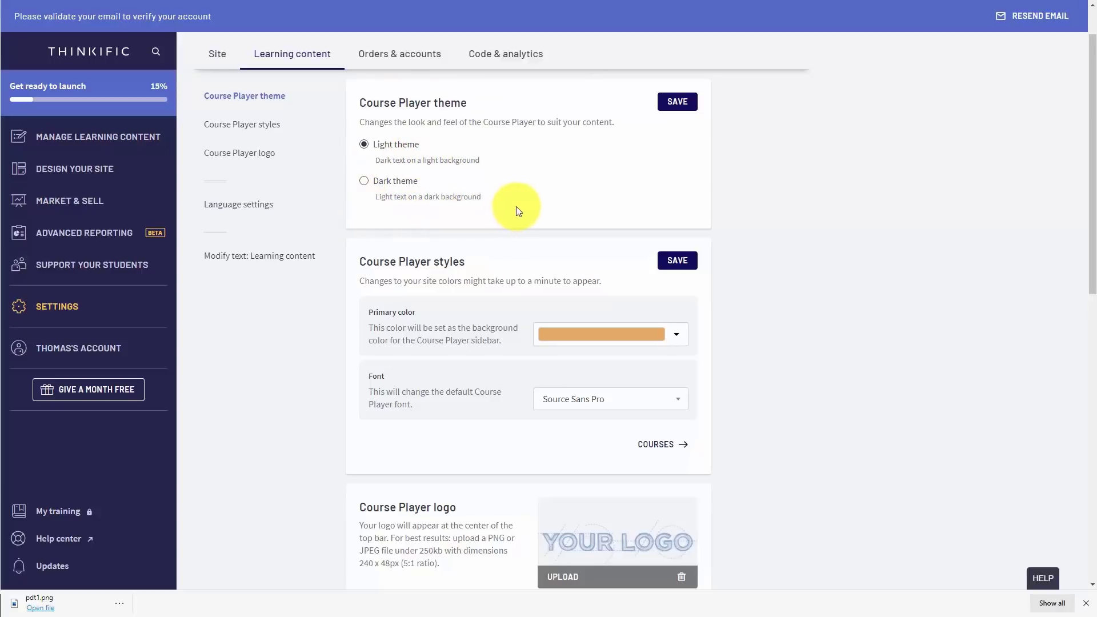
pyautogui.click(366, 182)
pyautogui.click(678, 103)
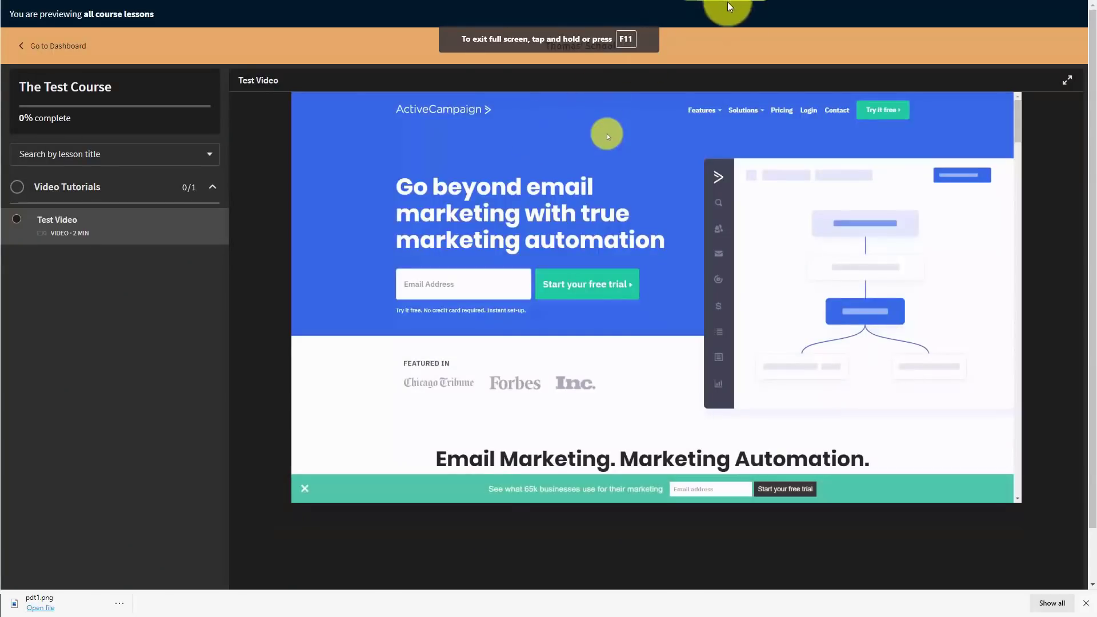
pyautogui.moveTo(326, 275)
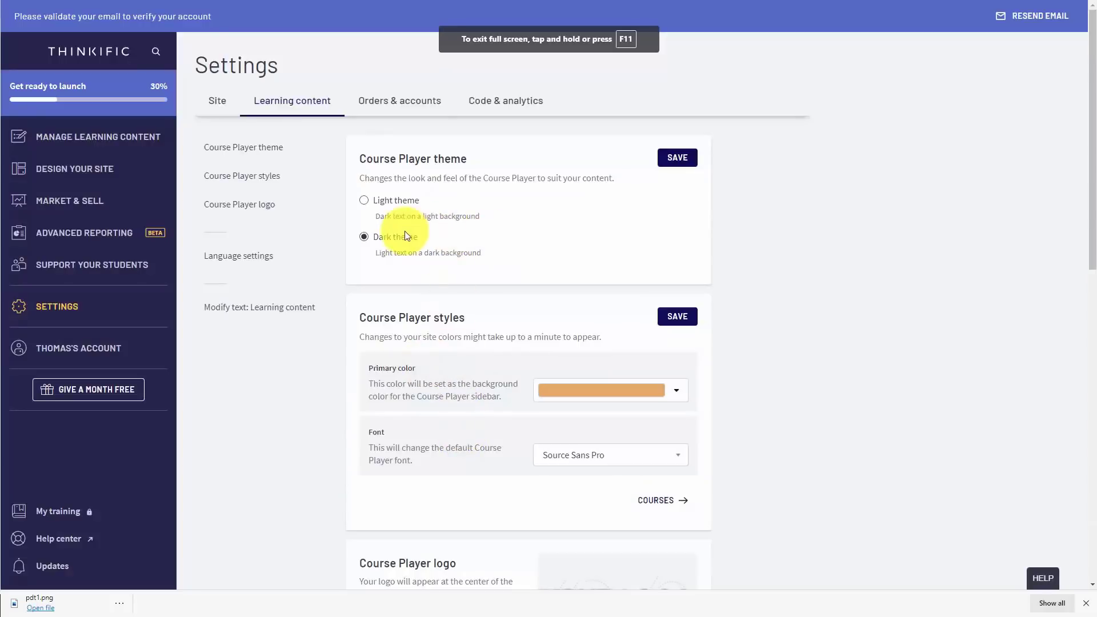
# Step: Set the Course Player theme to Light theme, save it, and reload the test course preview to check the lesson page
pyautogui.click(364, 200)
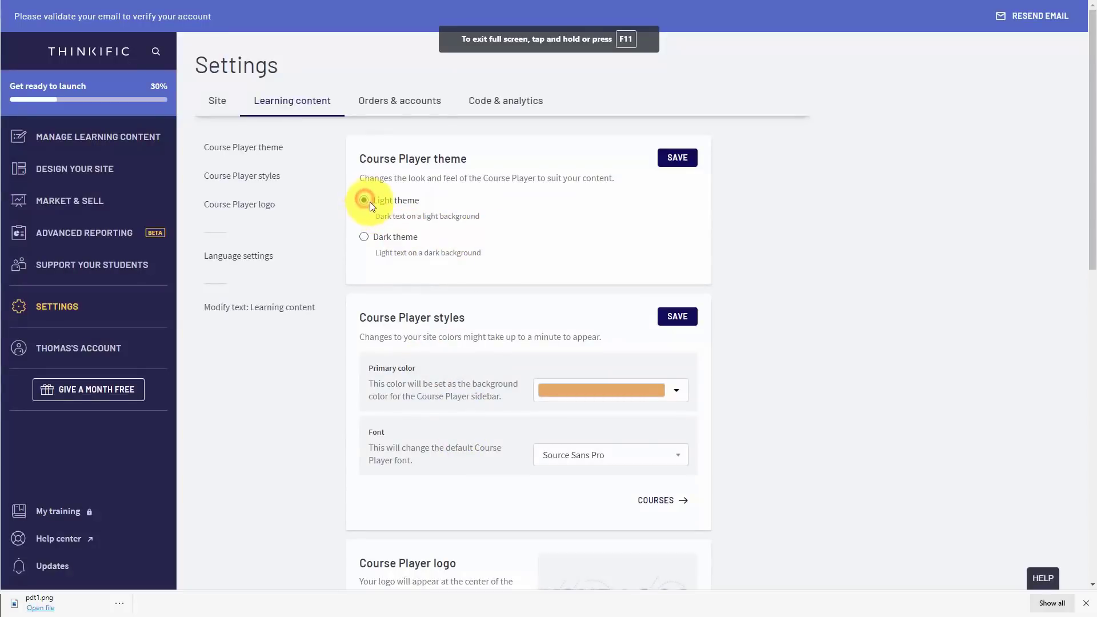
pyautogui.click(676, 157)
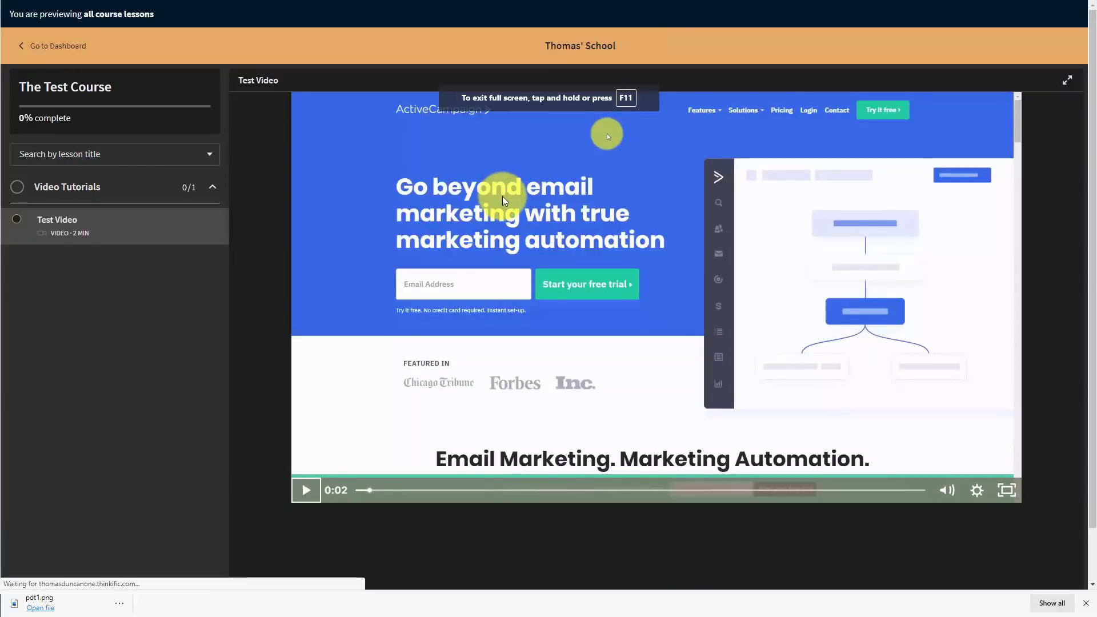
pyautogui.press('F5')
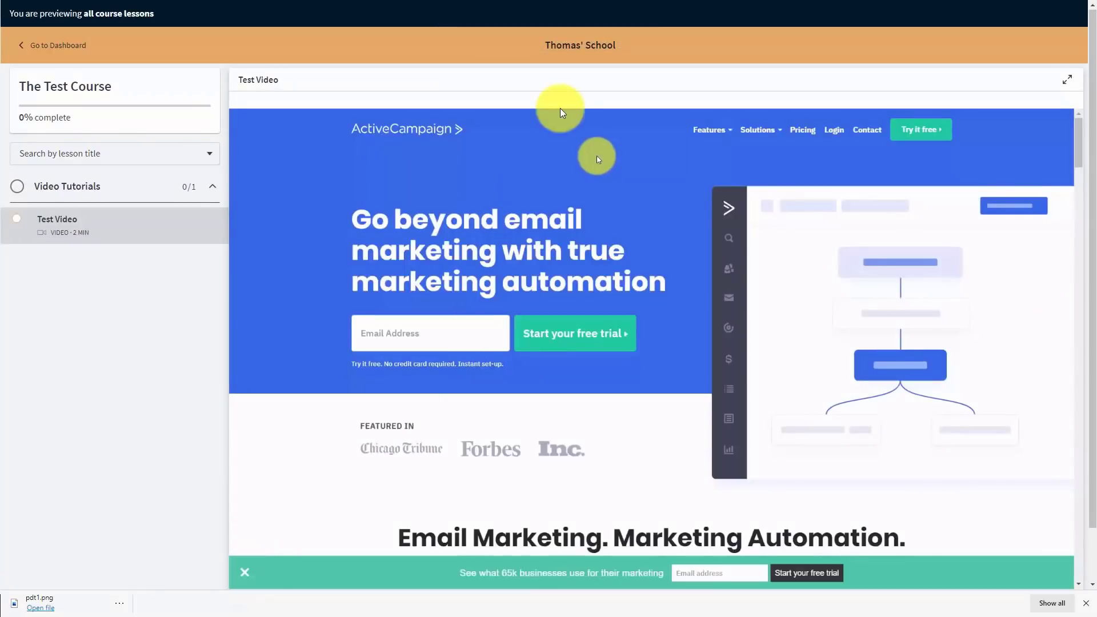
pyautogui.scroll(-1, 240, 368)
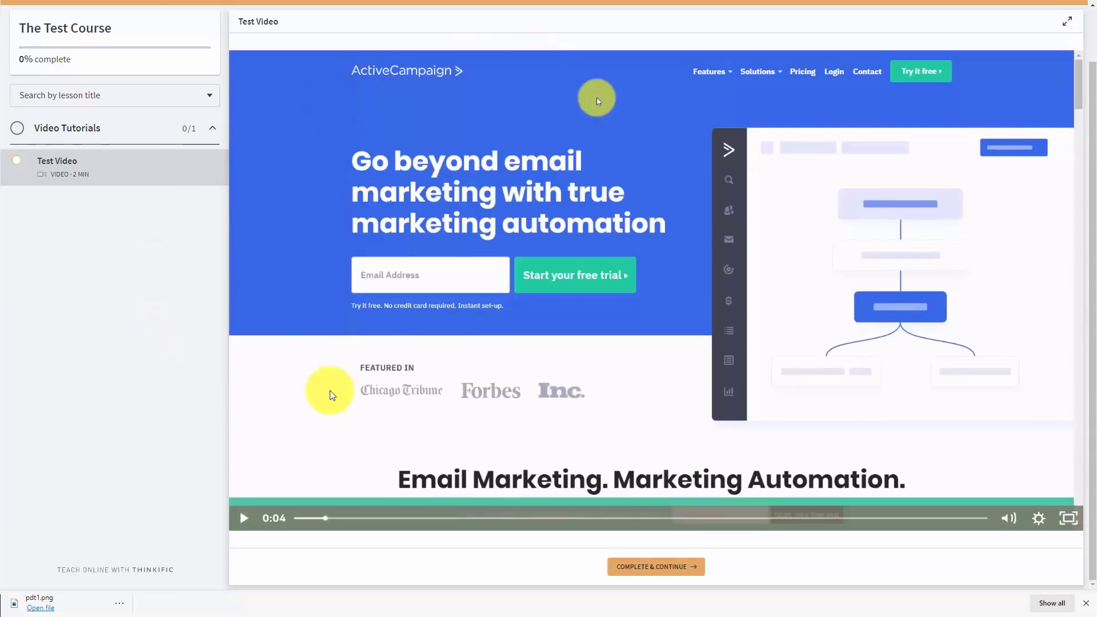
# Step: Set the Course Player's primary color to red and its font to Open Sans, and save the styles
pyautogui.scroll(1, 420, 492)
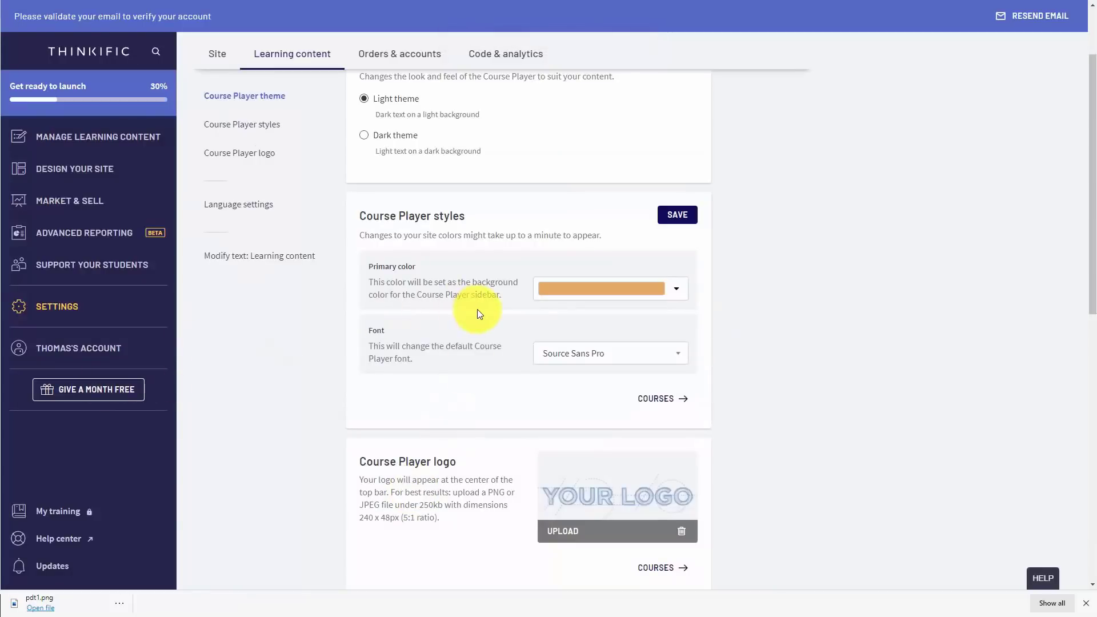
pyautogui.click(676, 289)
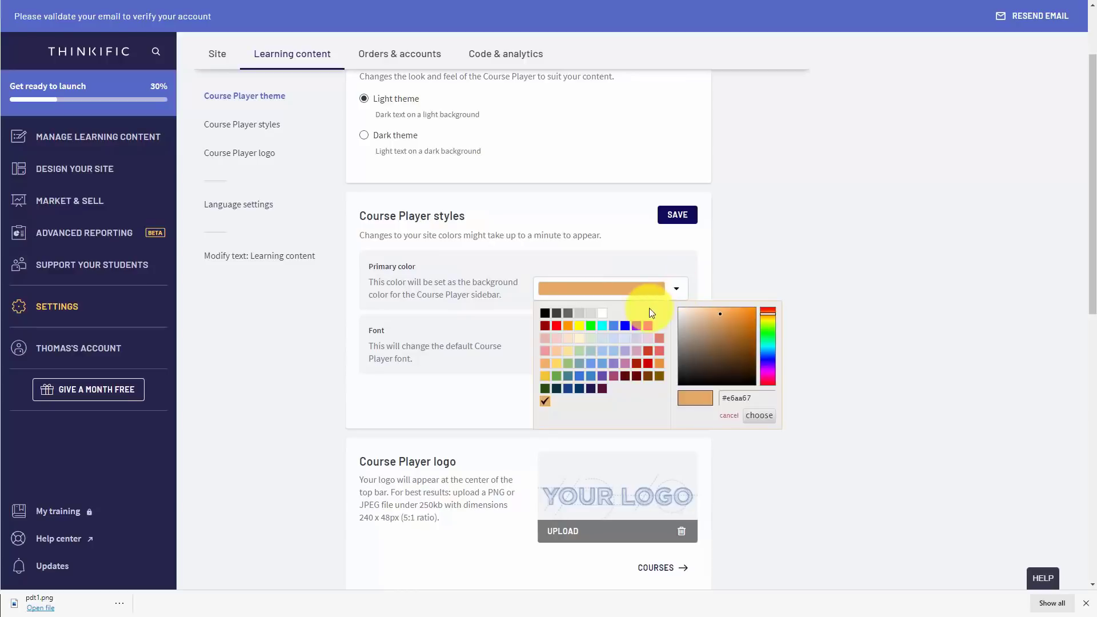
pyautogui.click(650, 365)
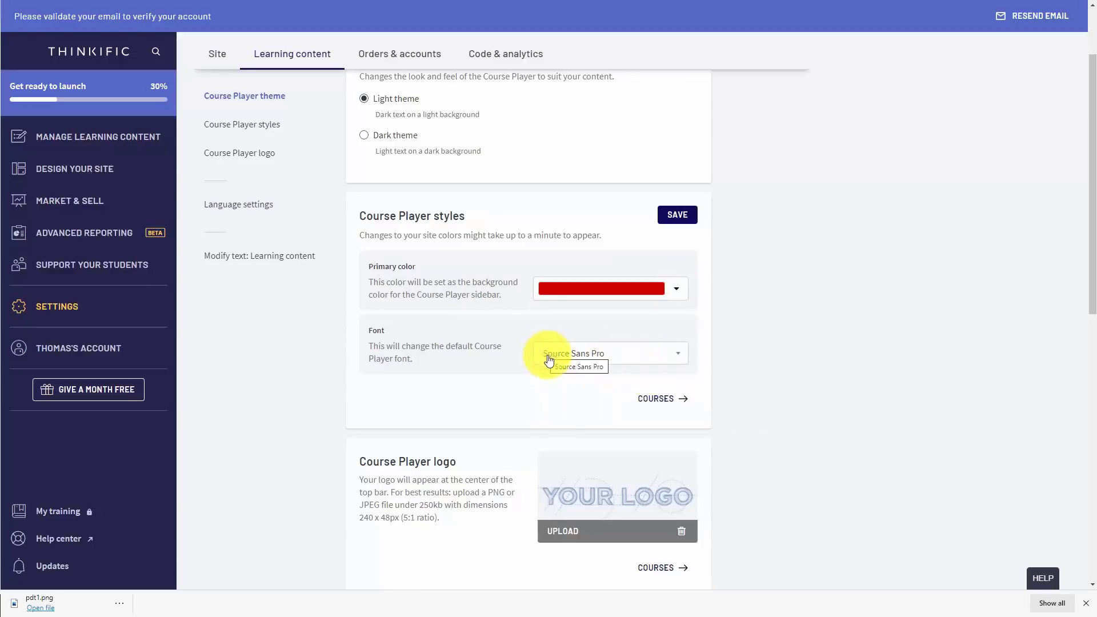
pyautogui.click(679, 360)
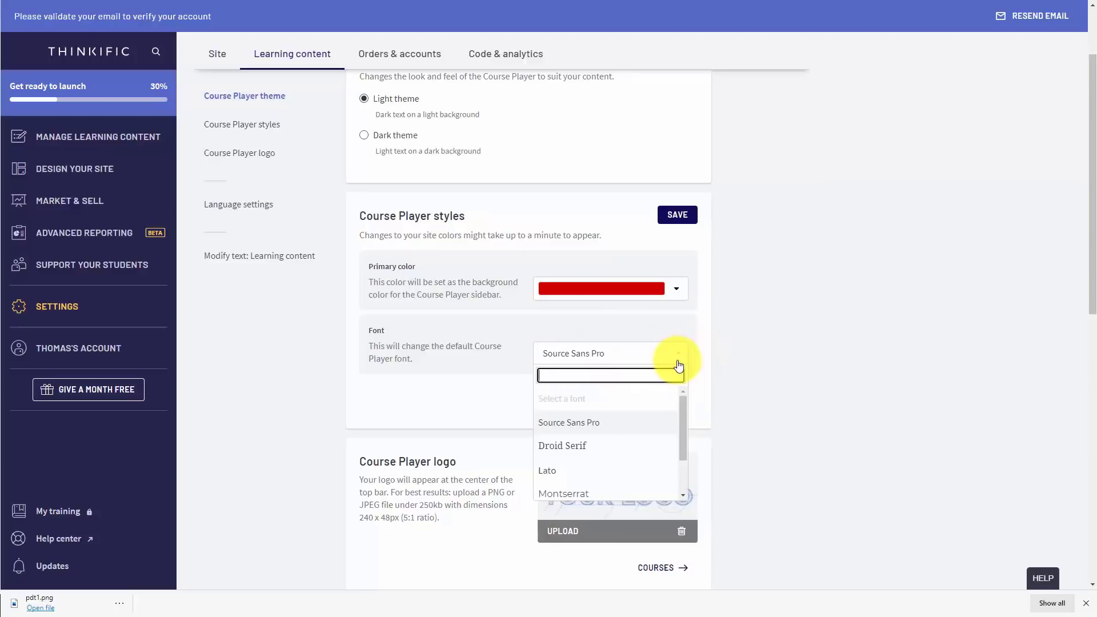
pyautogui.scroll(-2, 628, 429)
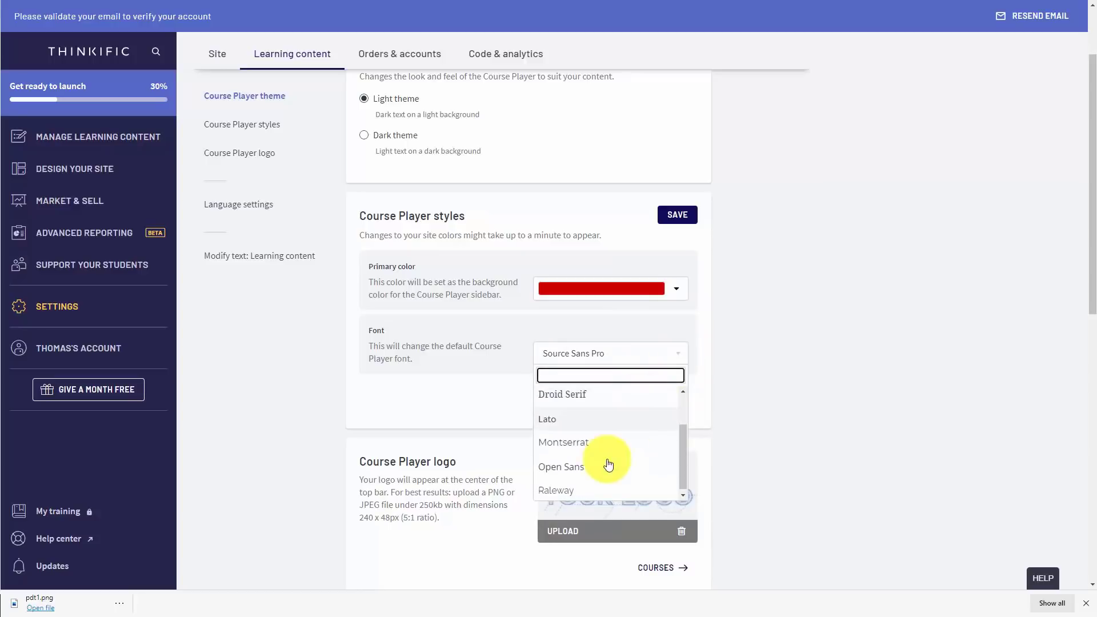
pyautogui.click(573, 478)
pyautogui.click(674, 216)
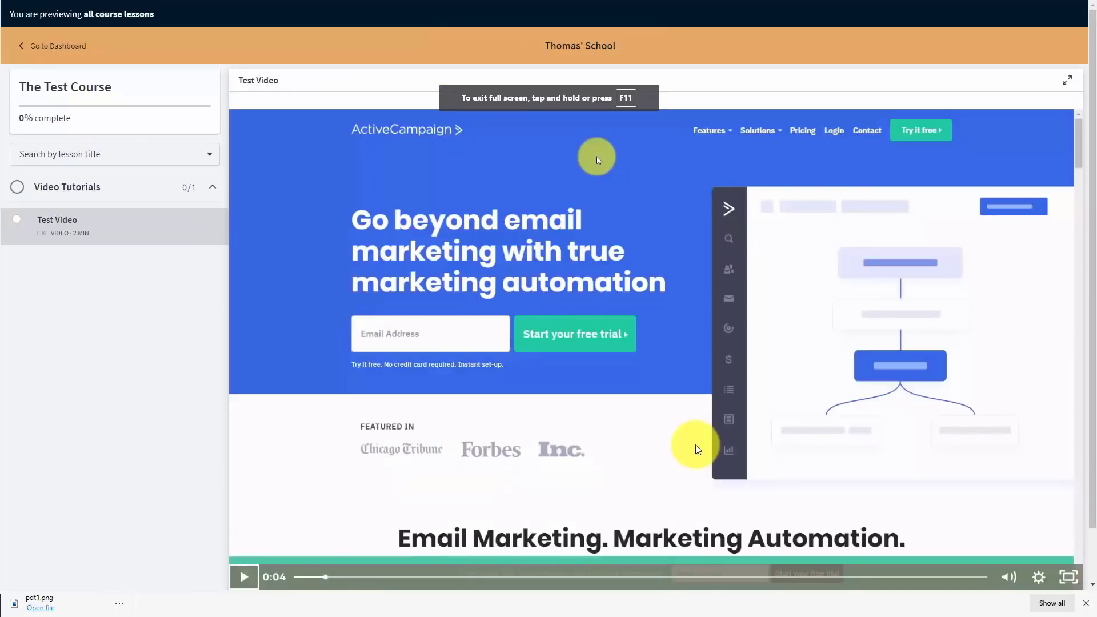
# Step: Reload the test course preview and pause the video to check the updated player color and font
pyautogui.press('F5')
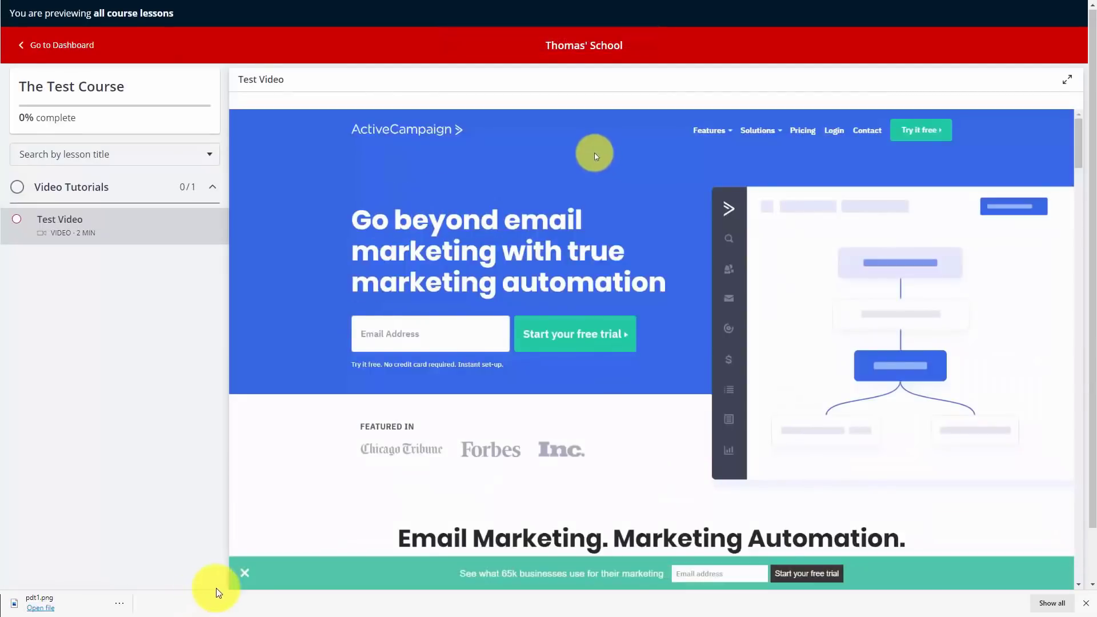
pyautogui.click(244, 577)
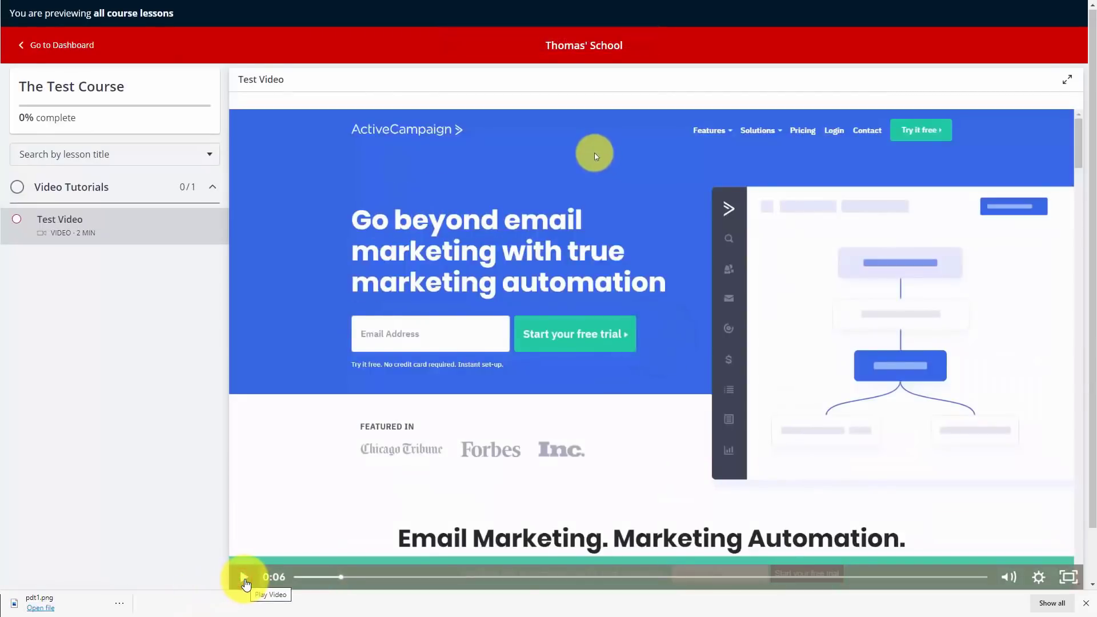
pyautogui.hotkey('ctrl', 'Tab')
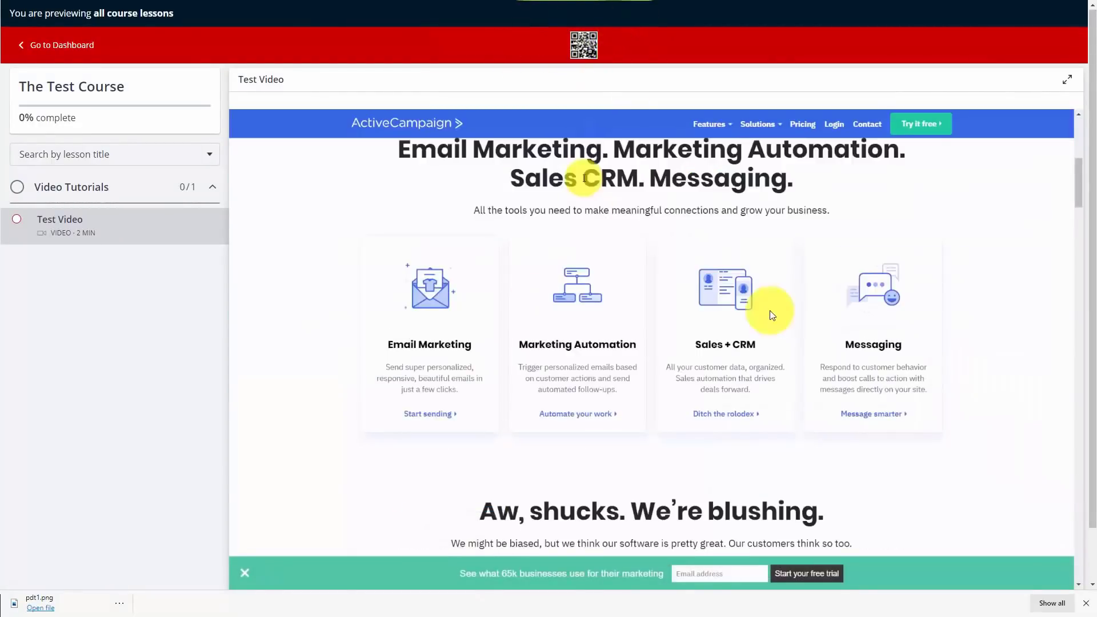
# Step: Return to the learning content settings and review the language options and the customizable text snippets
pyautogui.hotkey('ctrl', 'shift', 'Tab')
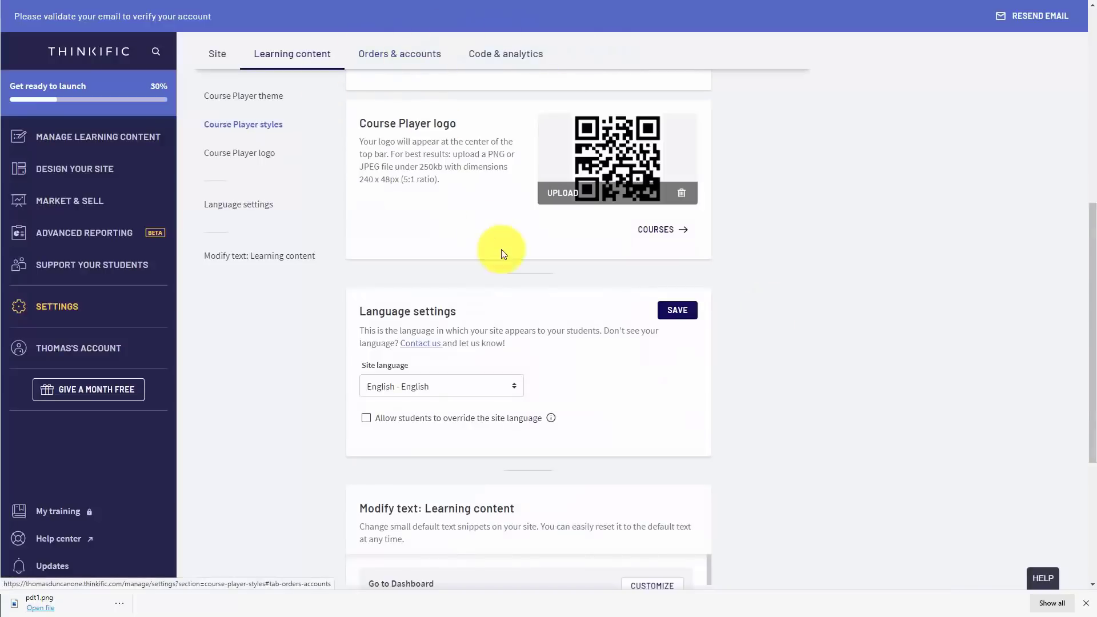
pyautogui.scroll(-2, 503, 252)
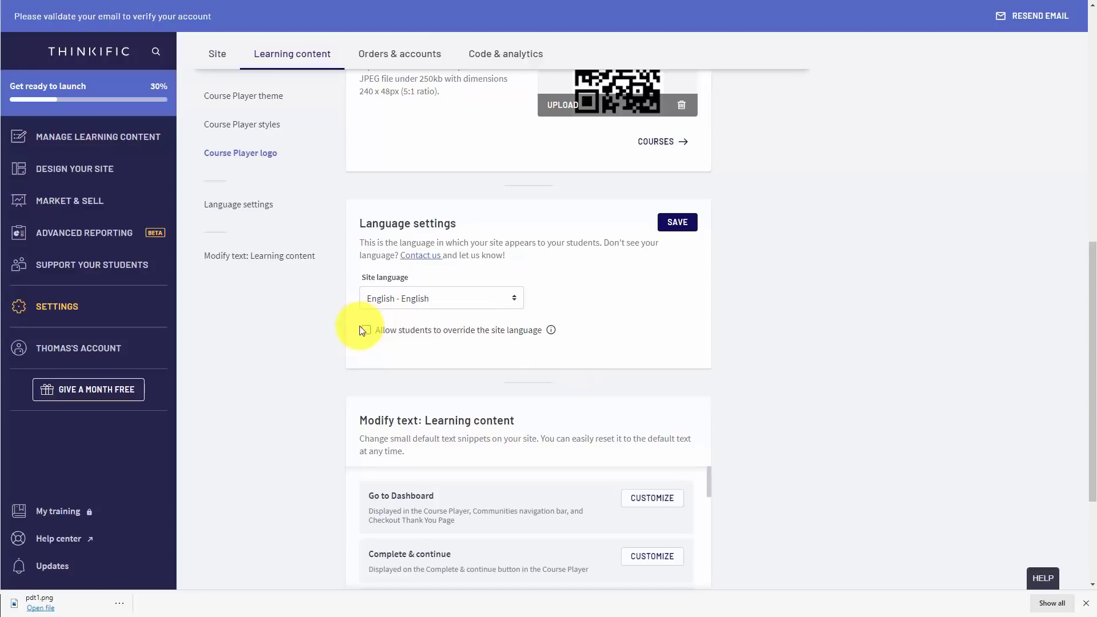
pyautogui.scroll(-3, 593, 380)
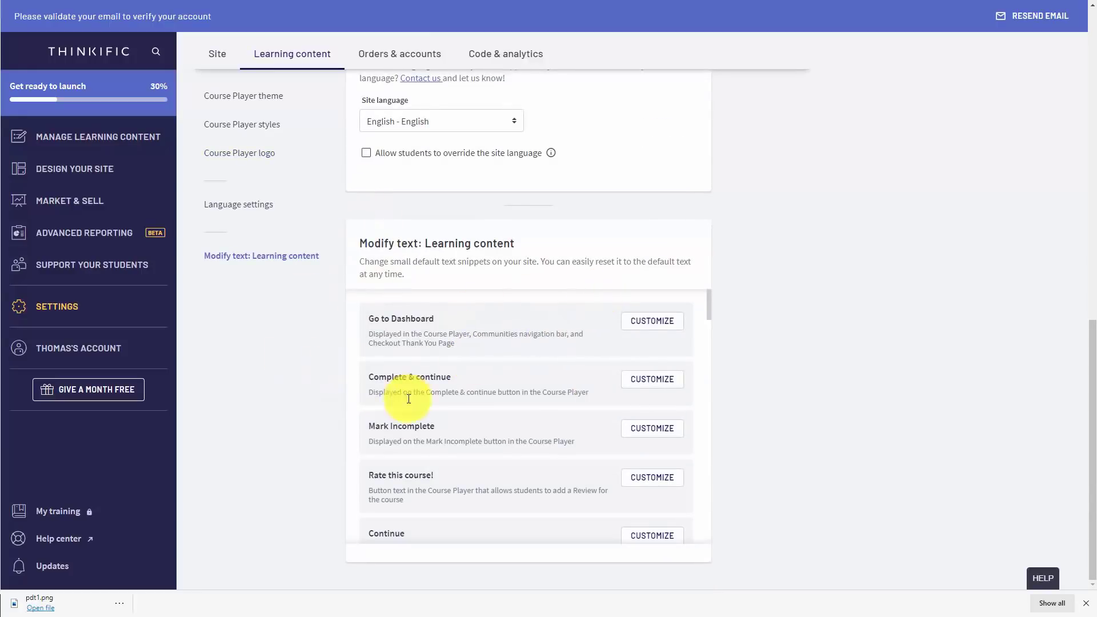
pyautogui.scroll(3, 269, 382)
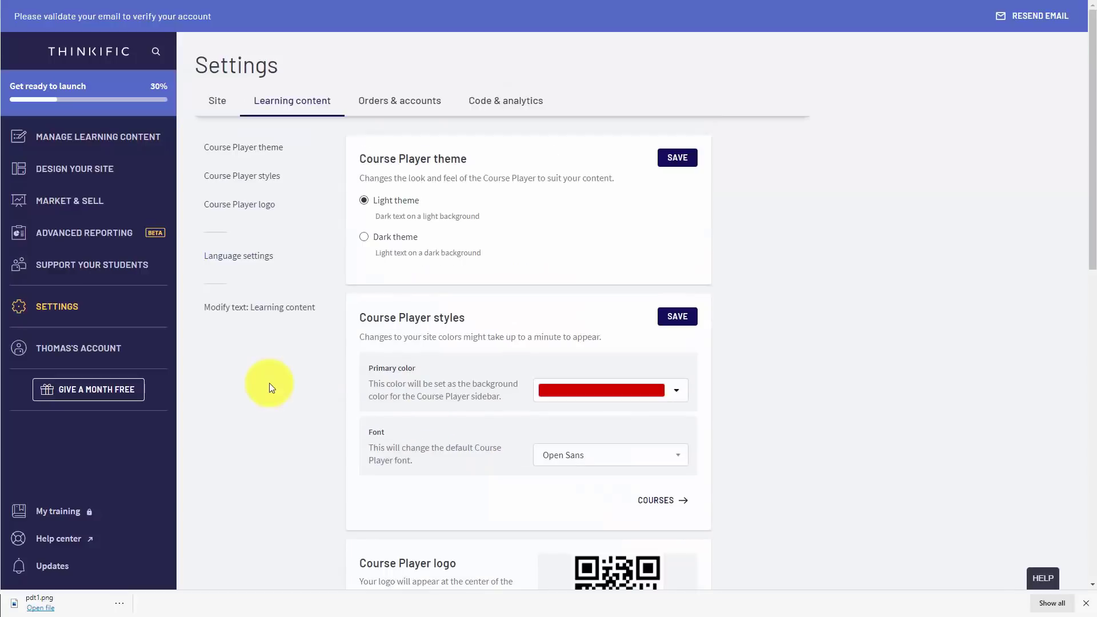
# Step: In the orders and accounts settings, try requiring Privacy Policy and Terms of Use agreement, and review the sign-up fields and order setup
pyautogui.click(410, 100)
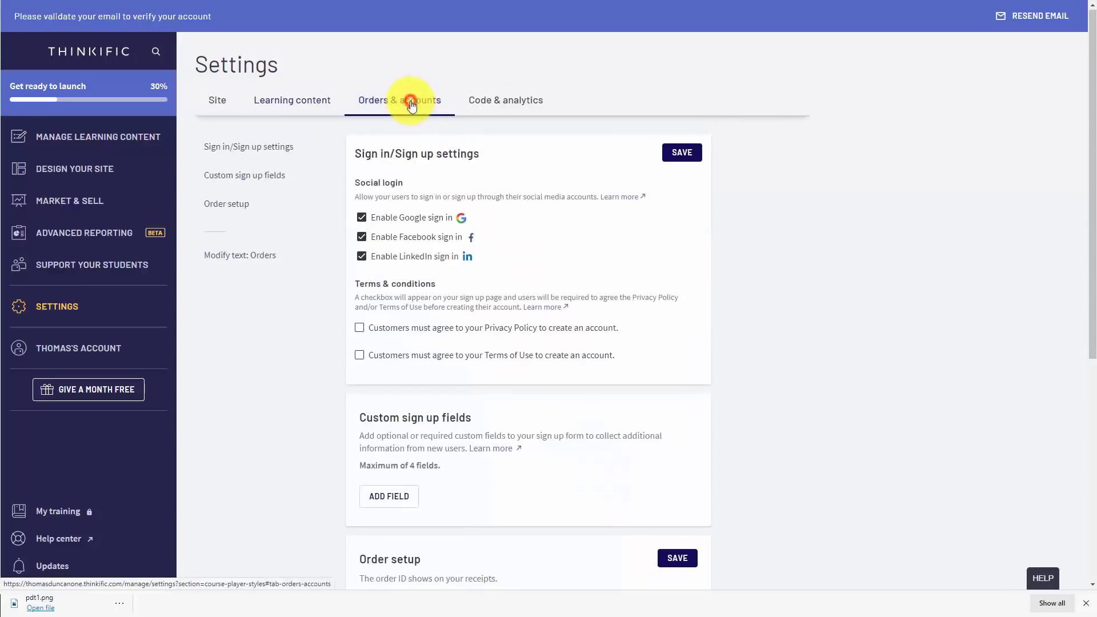
pyautogui.scroll(-1, 570, 450)
pyautogui.scroll(1, 573, 465)
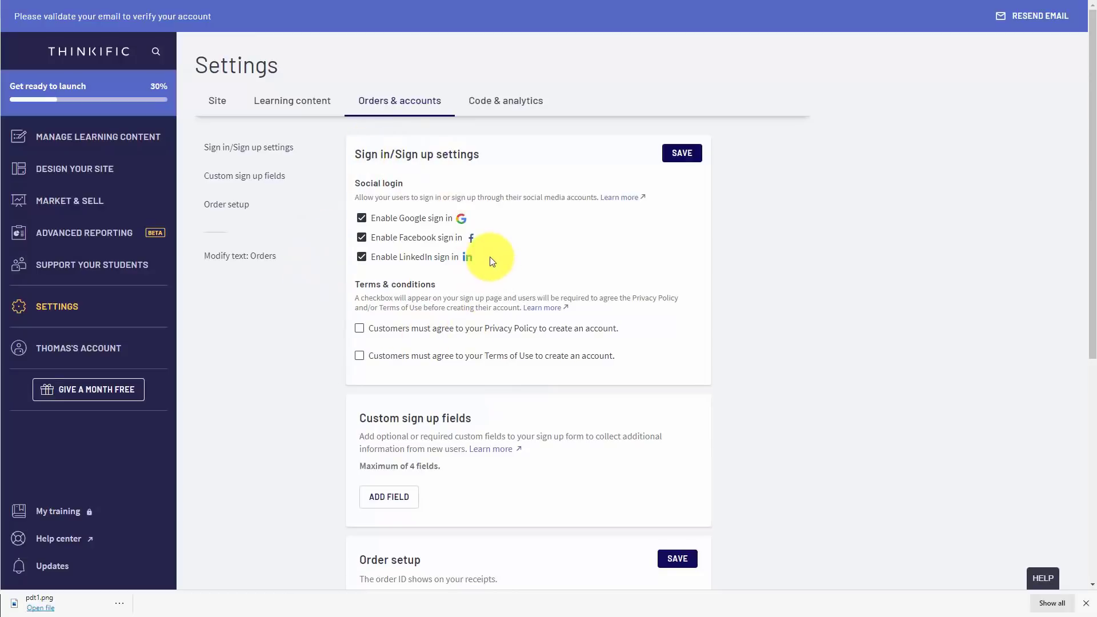
pyautogui.click(360, 329)
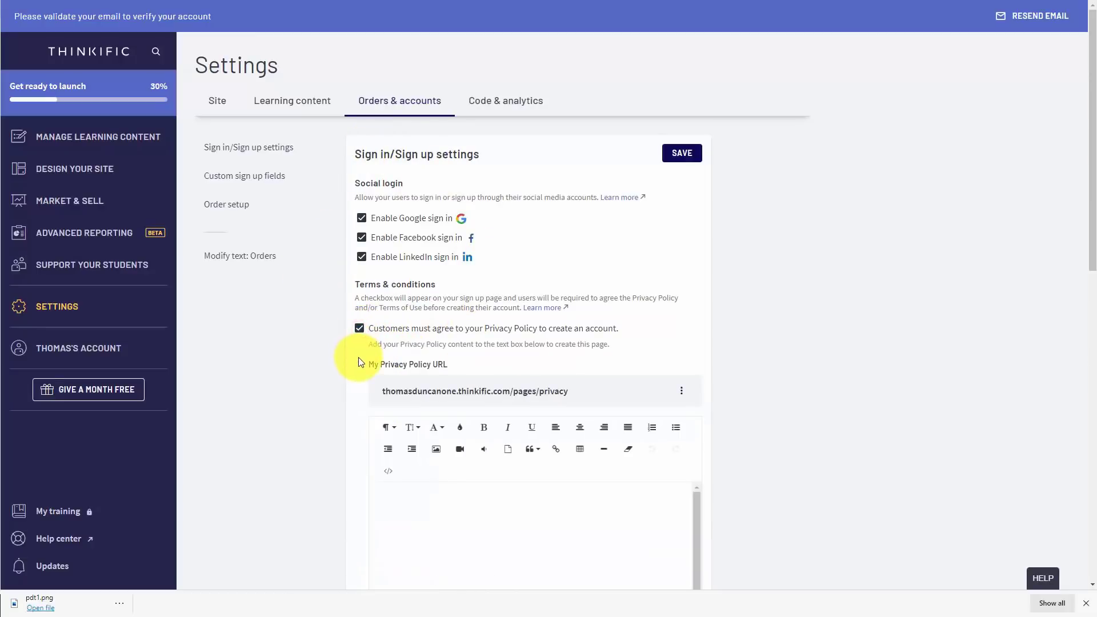
pyautogui.scroll(-6, 359, 359)
pyautogui.click(360, 328)
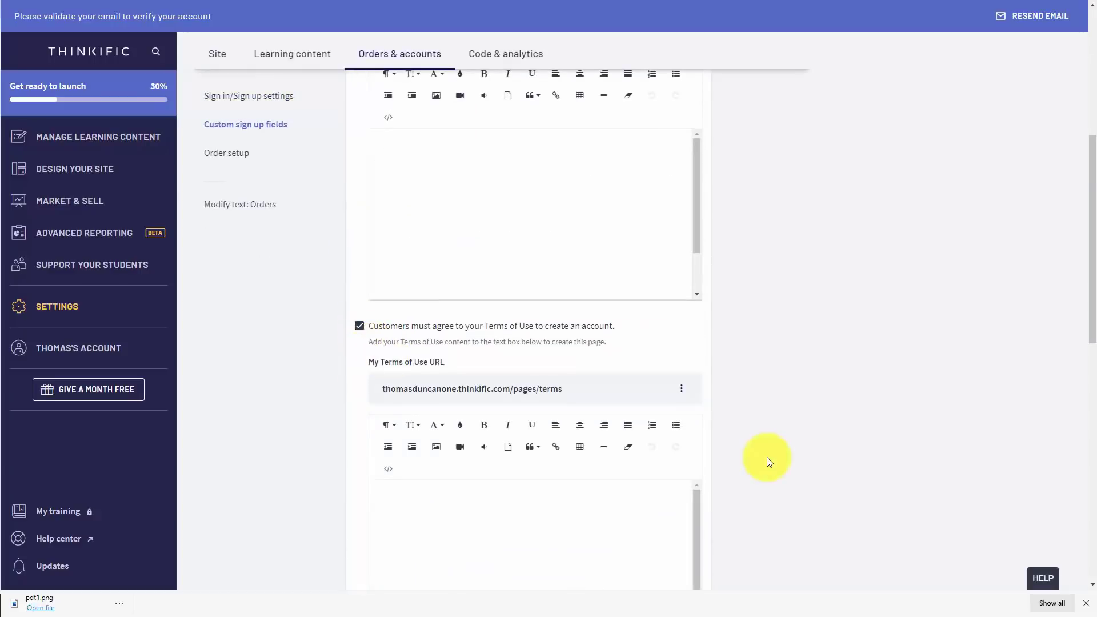
pyautogui.scroll(2, 374, 375)
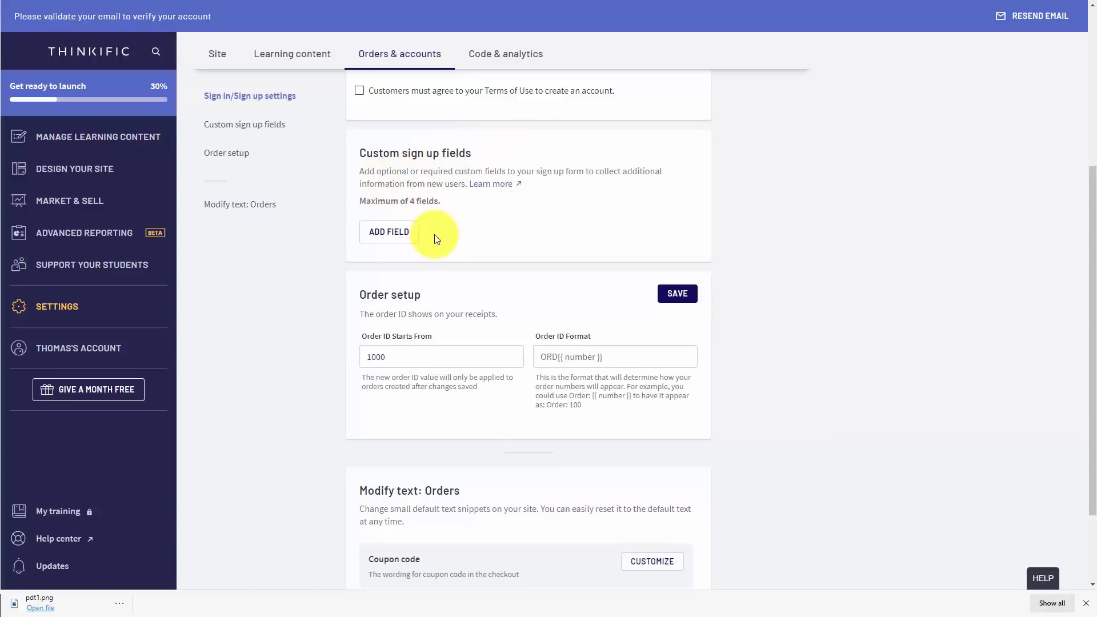
pyautogui.scroll(-2, 434, 234)
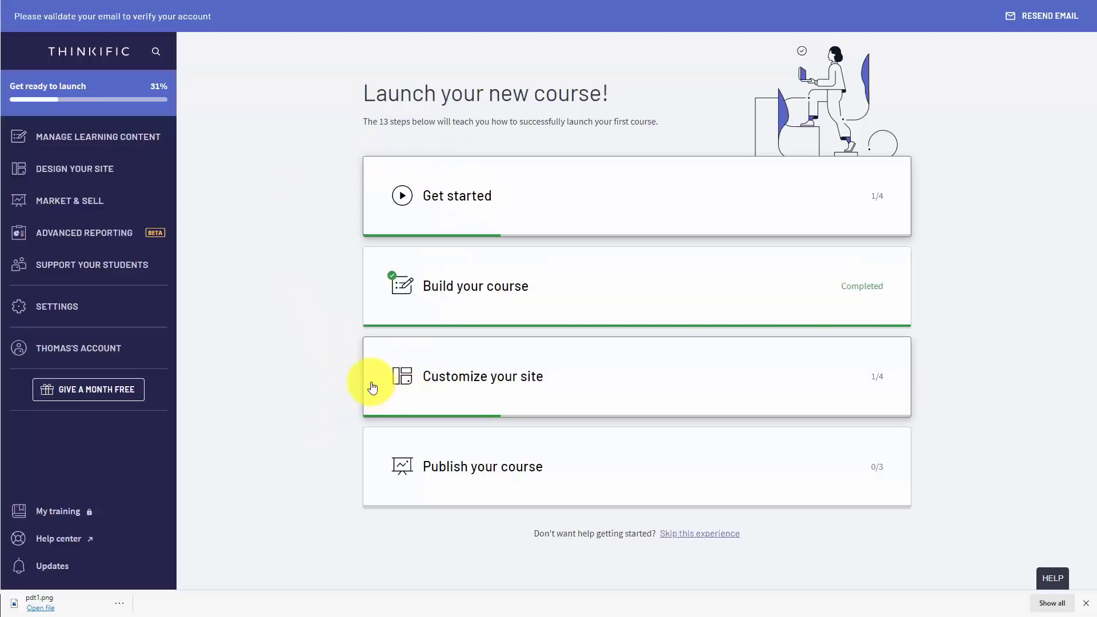
# Step: Delete the draft course "Your First Course" from its course settings and confirm the deletion
pyautogui.click(135, 145)
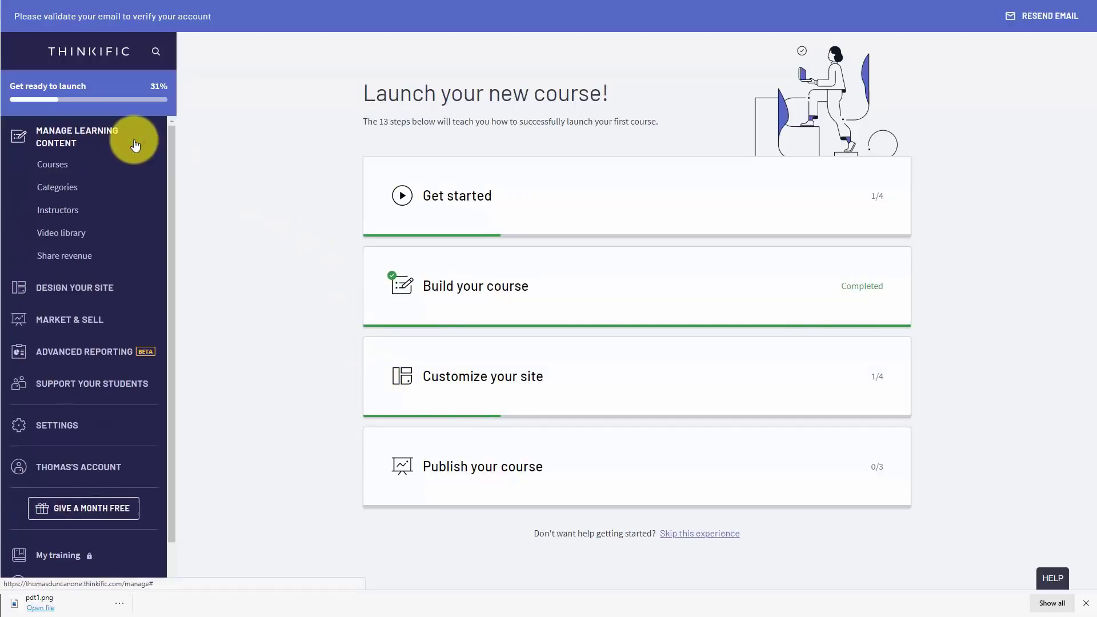
pyautogui.click(46, 167)
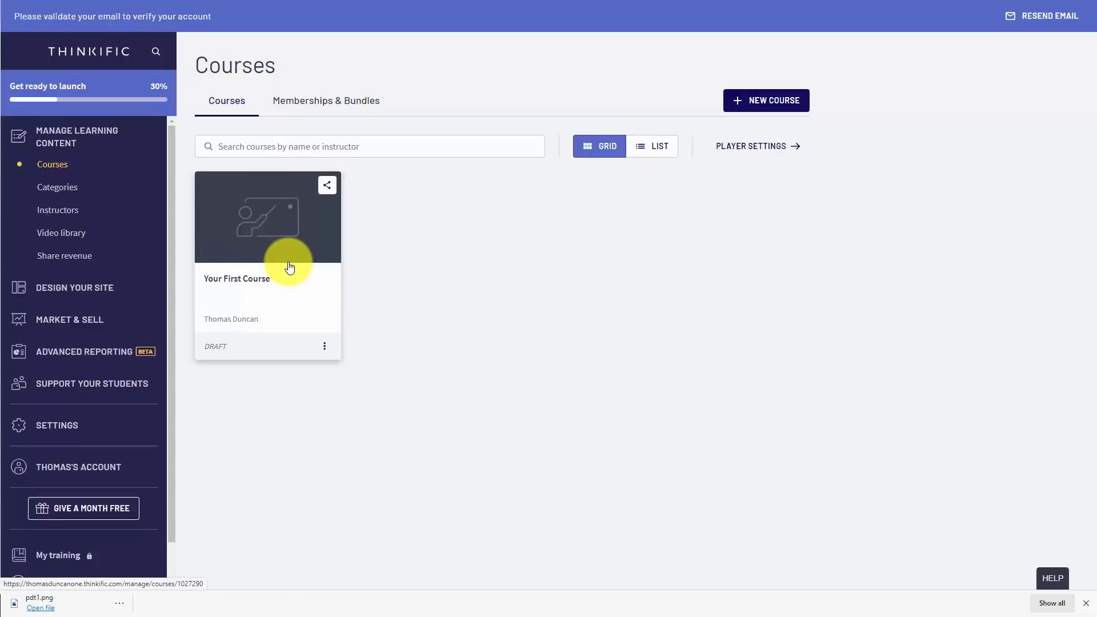
pyautogui.click(243, 289)
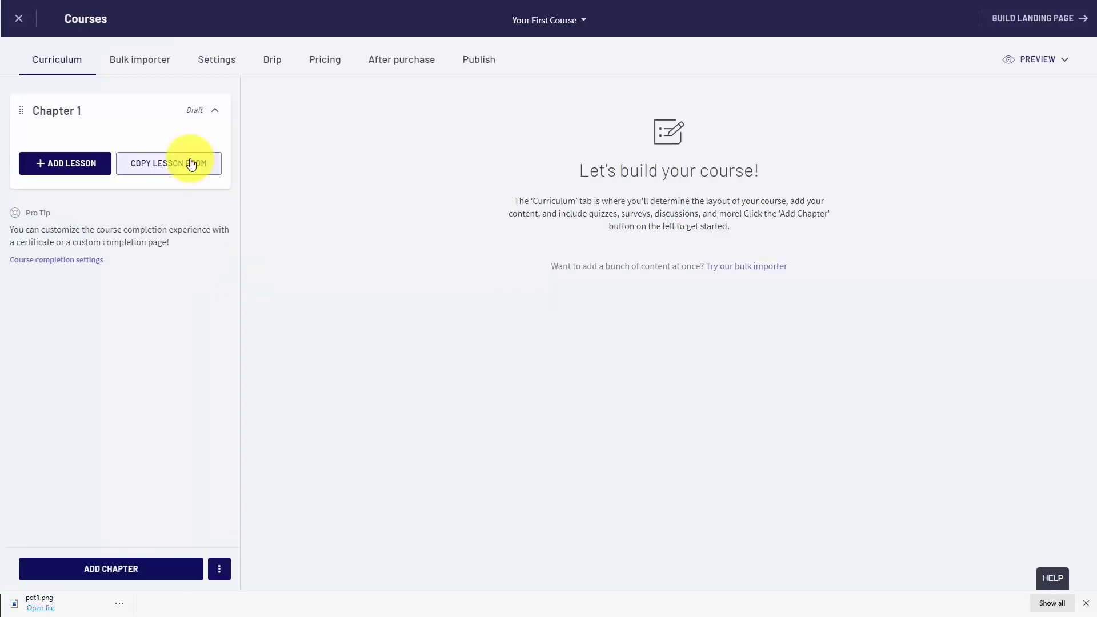
pyautogui.click(223, 69)
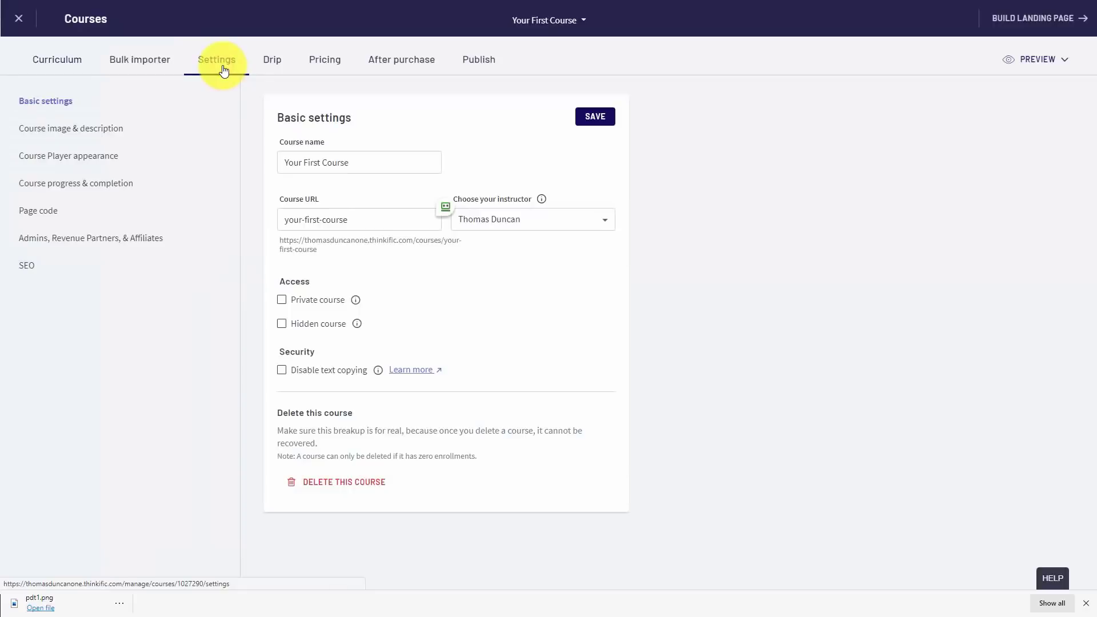
pyautogui.click(373, 486)
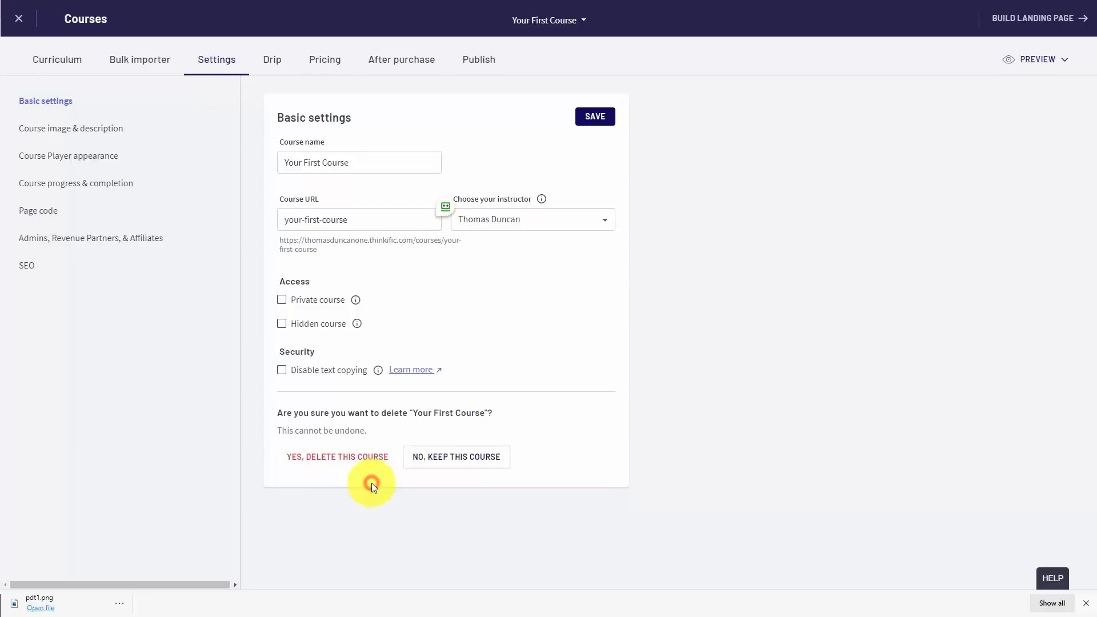
pyautogui.click(362, 459)
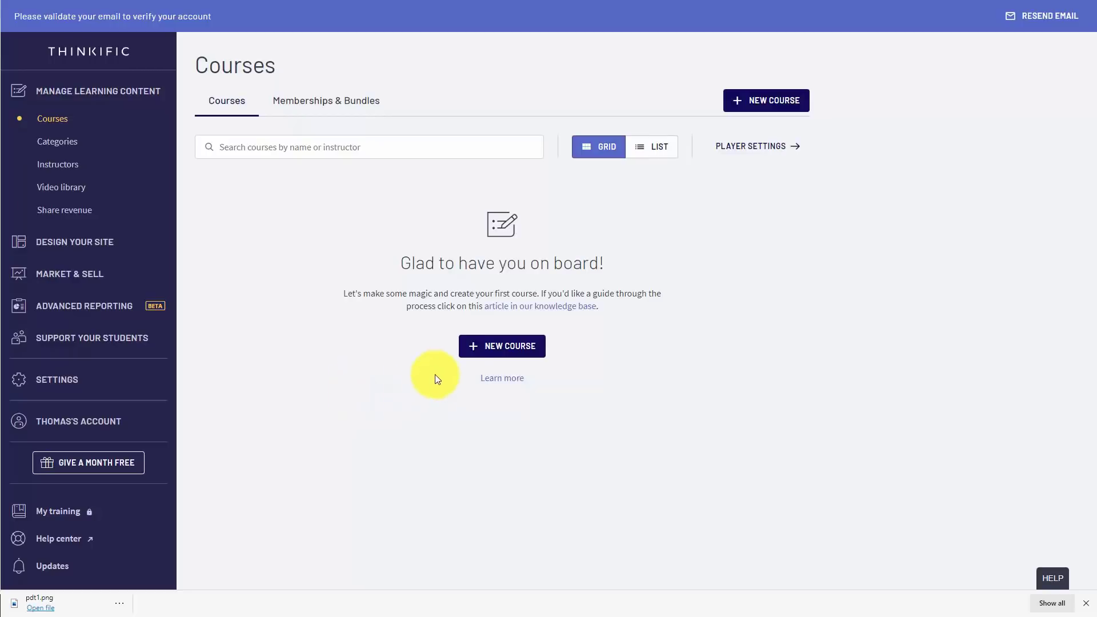
# Step: Create a new course from the Blank template and name it "How to Create Video Tutorials"
pyautogui.click(475, 351)
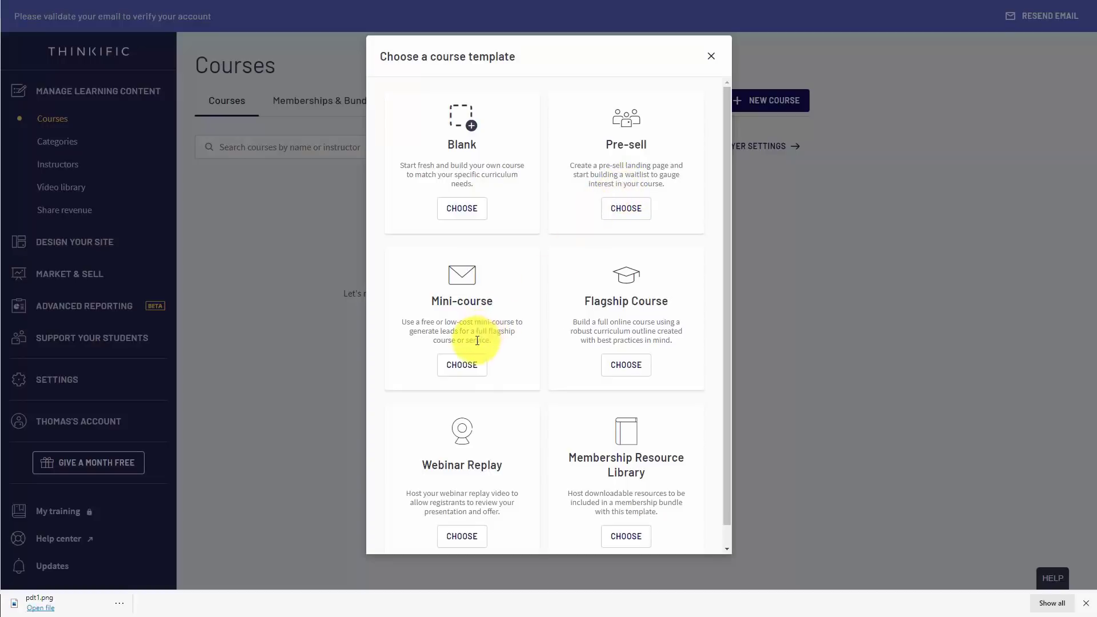
pyautogui.scroll(-1, 640, 343)
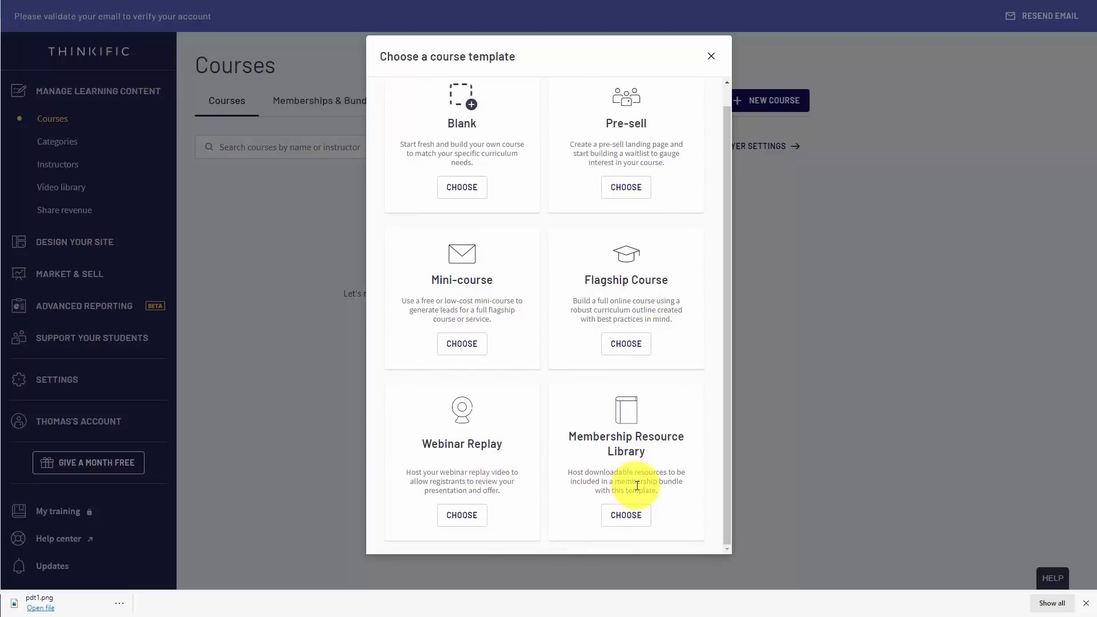
pyautogui.scroll(1, 637, 485)
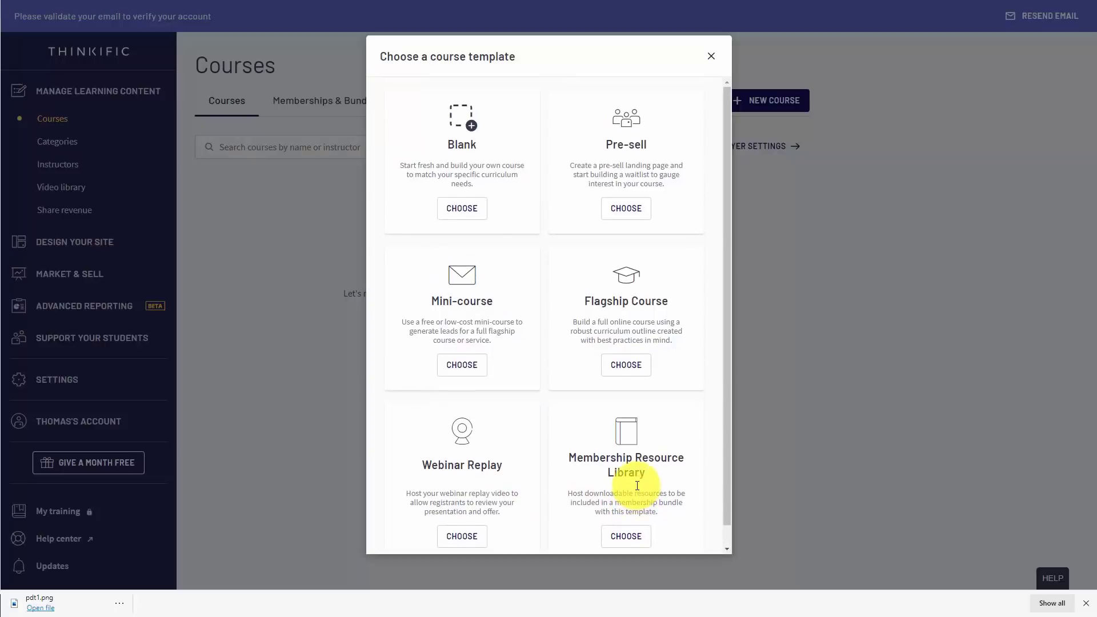
pyautogui.scroll(-1, 637, 485)
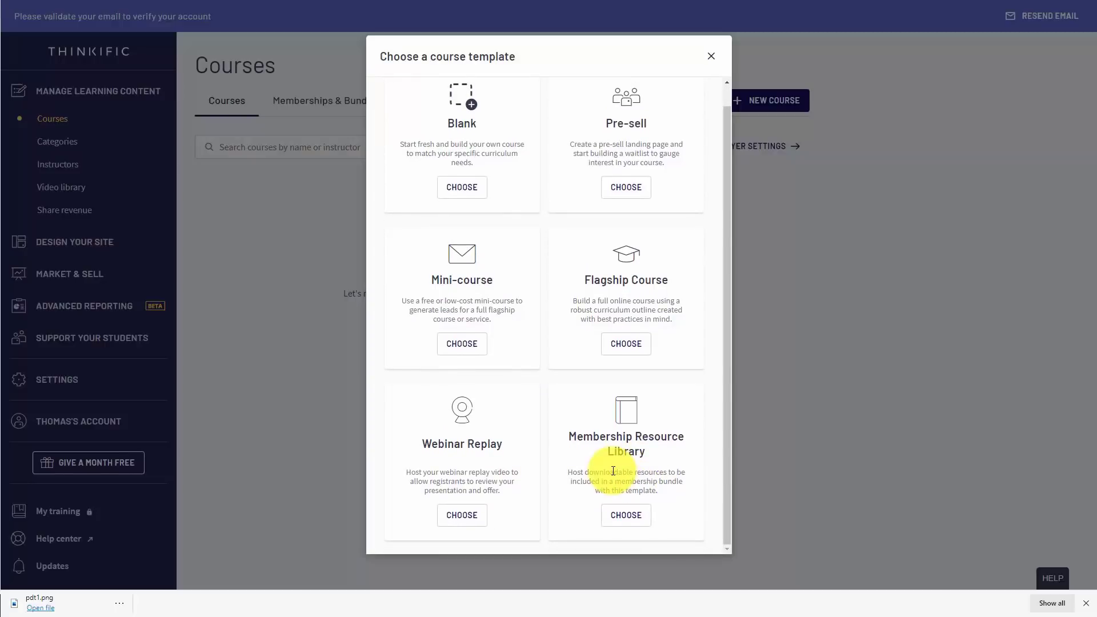
pyautogui.click(460, 188)
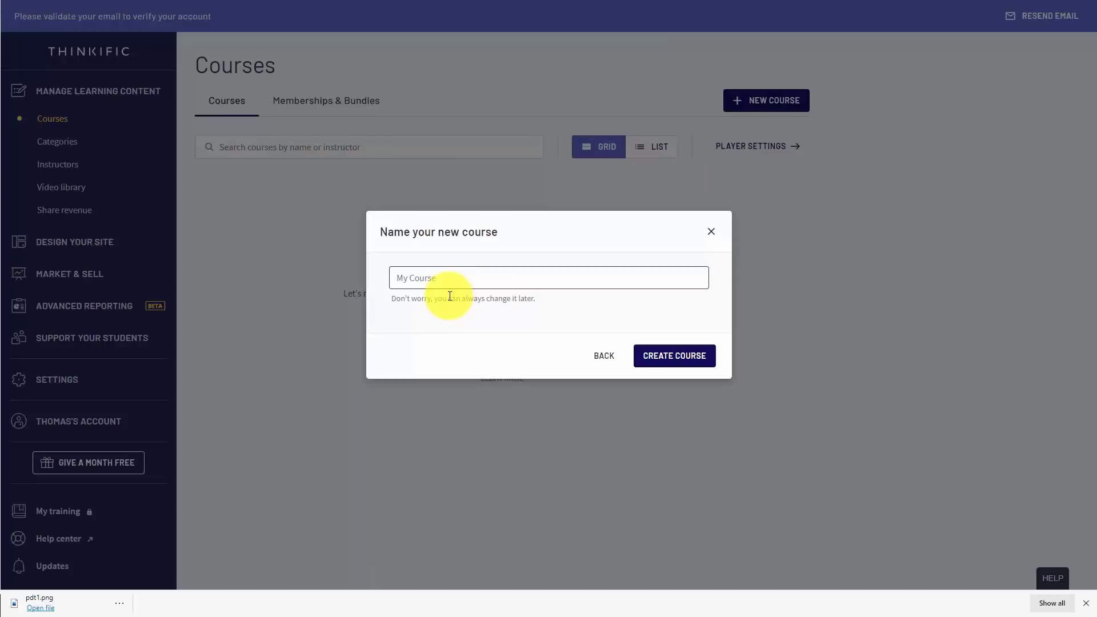
pyautogui.write('How to Create Video Tutorials')
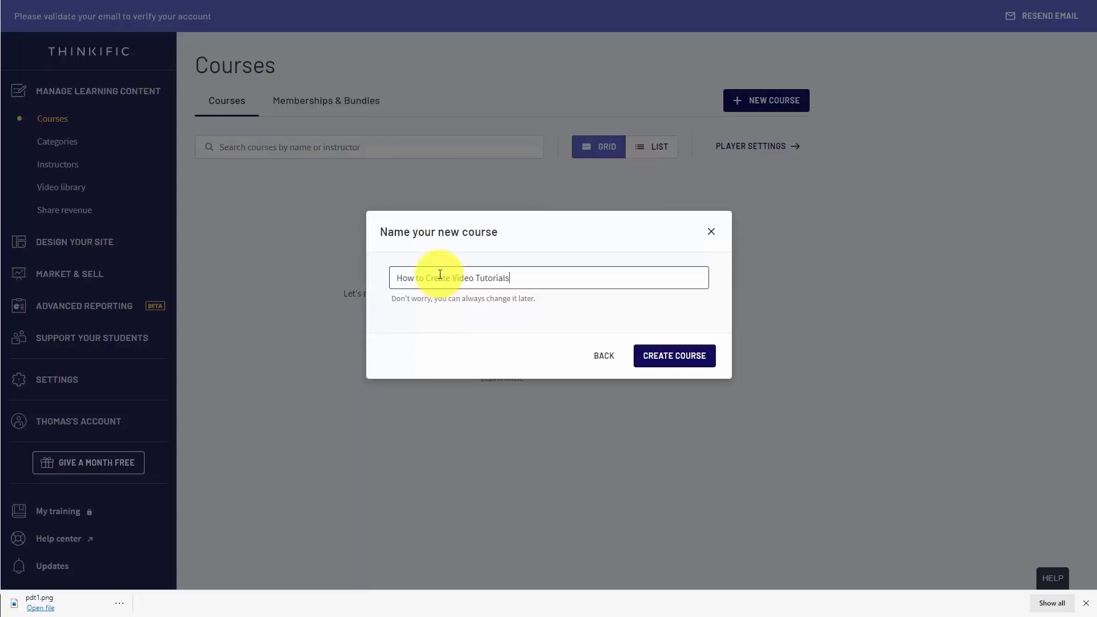
pyautogui.click(673, 361)
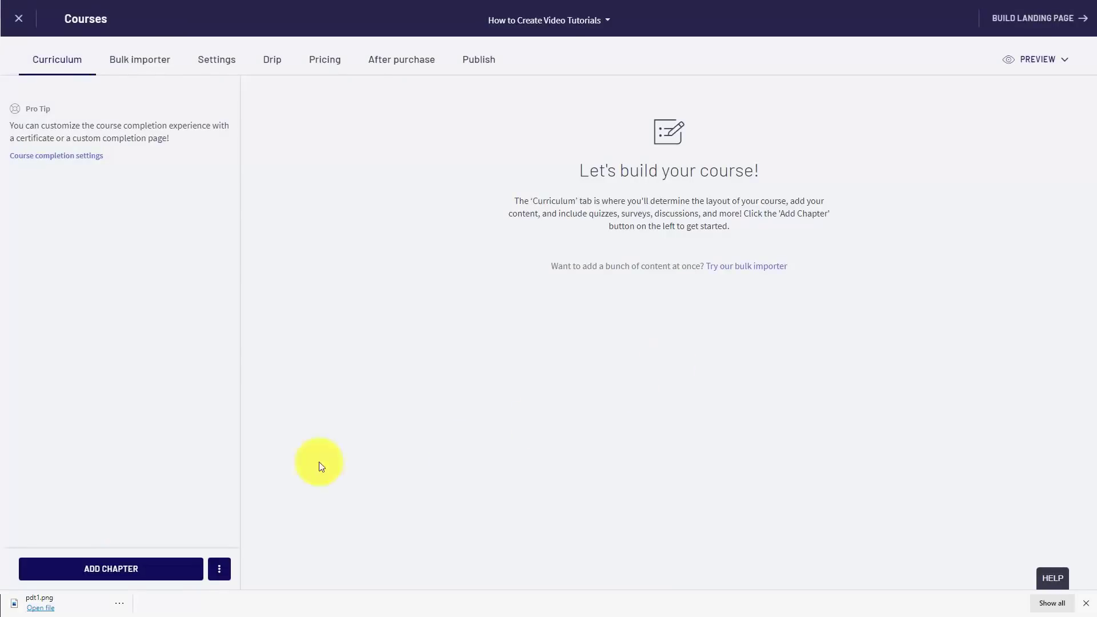
# Step: Add a chapter titled "Strategic Marketing" to the new course's curriculum and save it
pyautogui.click(130, 578)
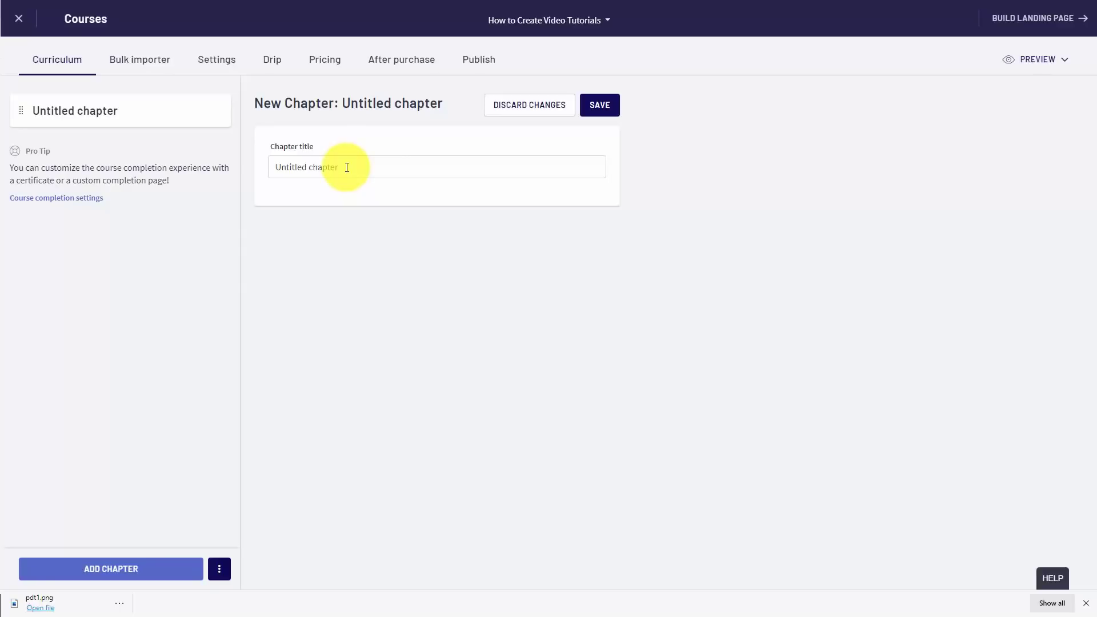
pyautogui.click(349, 175)
pyautogui.write('Strategic Marketing')
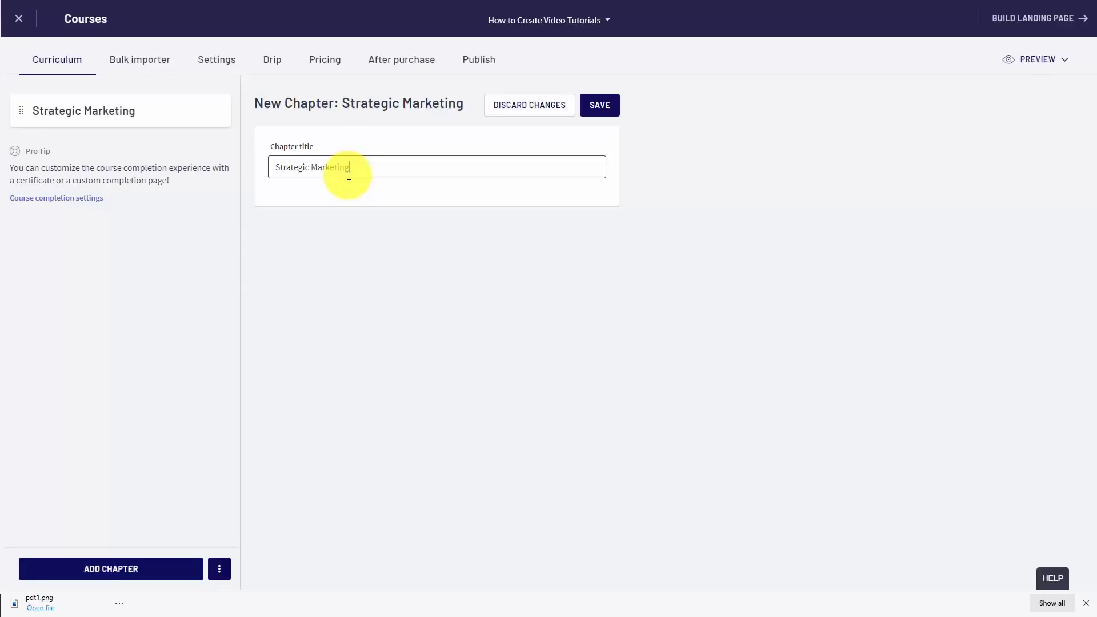
pyautogui.click(597, 110)
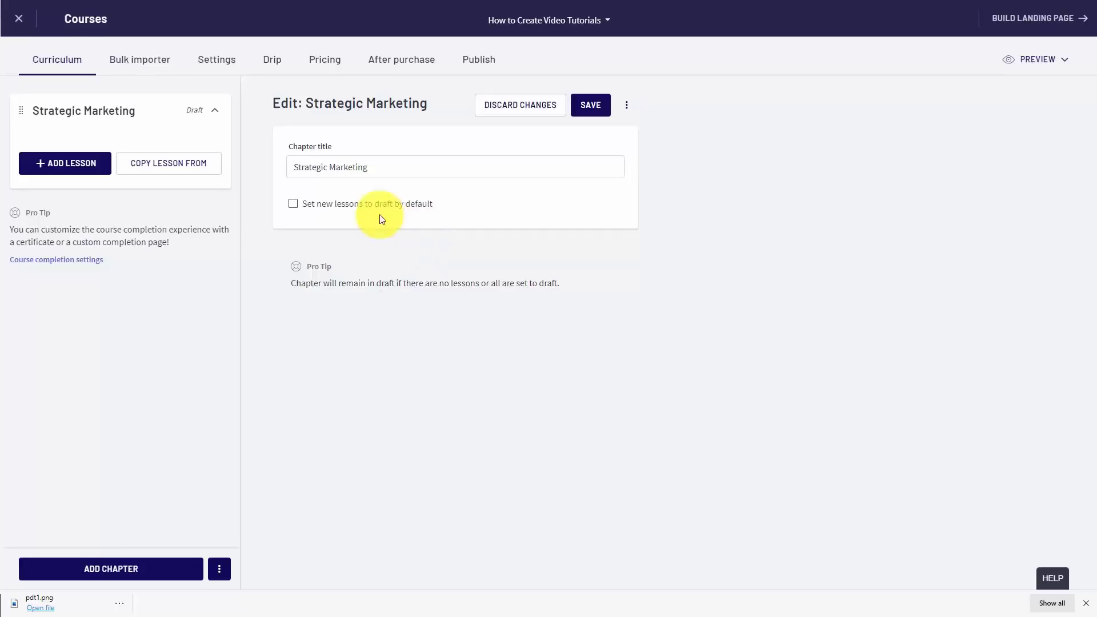
# Step: Set new lessons in the Strategic Marketing chapter to draft by default and save the chapter
pyautogui.click(293, 205)
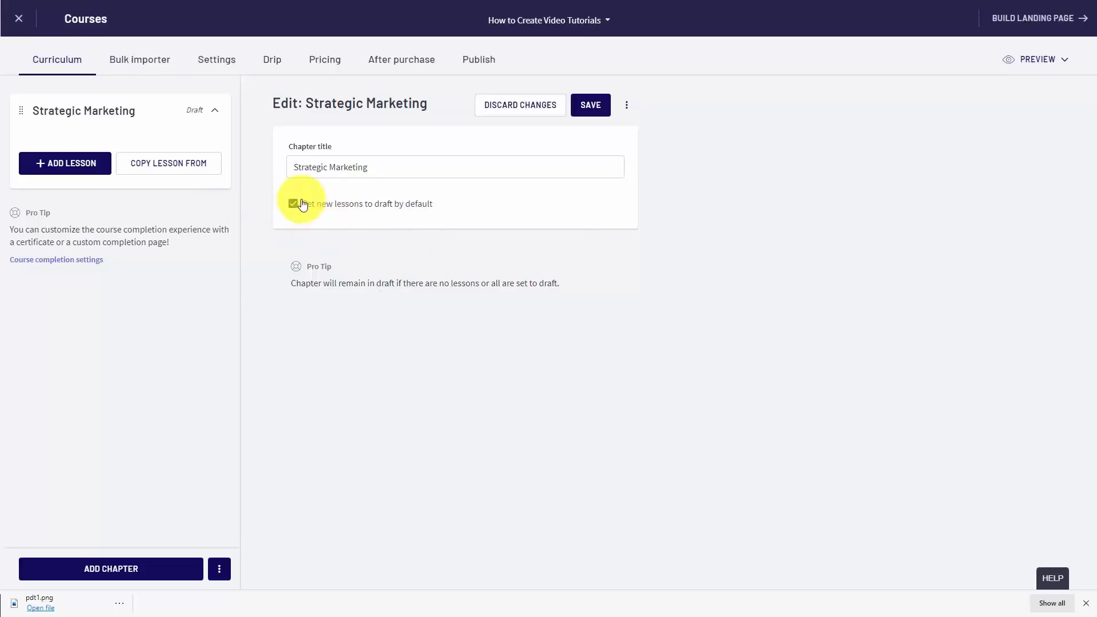
pyautogui.click(576, 112)
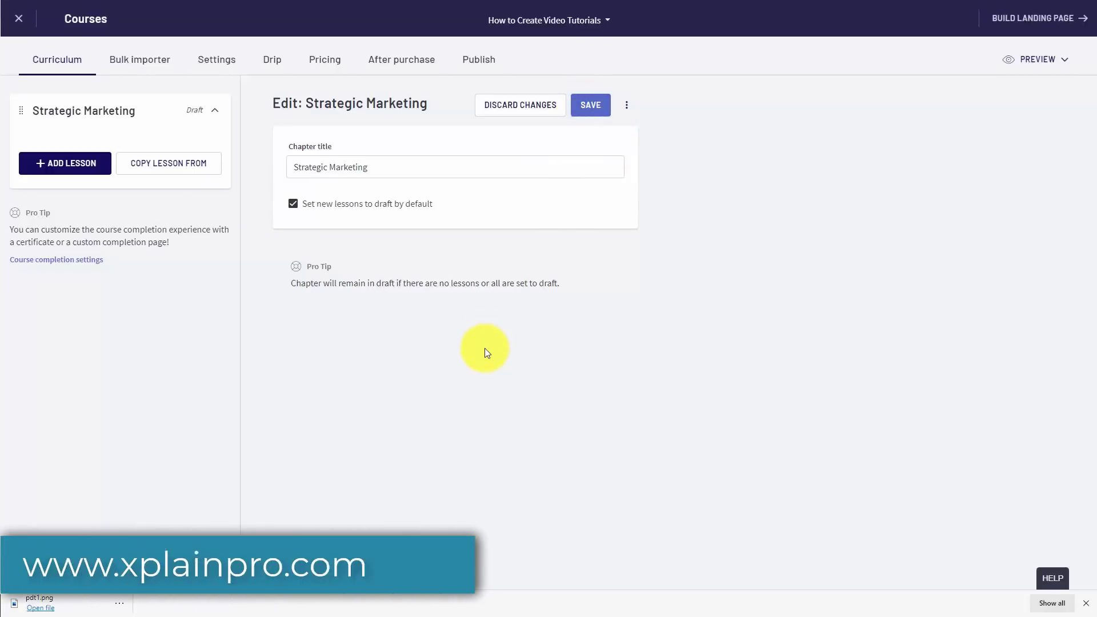
# Step: Bulk import the lesson videos into the Strategic Marketing chapter and reorder them numerically from "1 - Overview" to "20 - Conclusion"
pyautogui.click(159, 67)
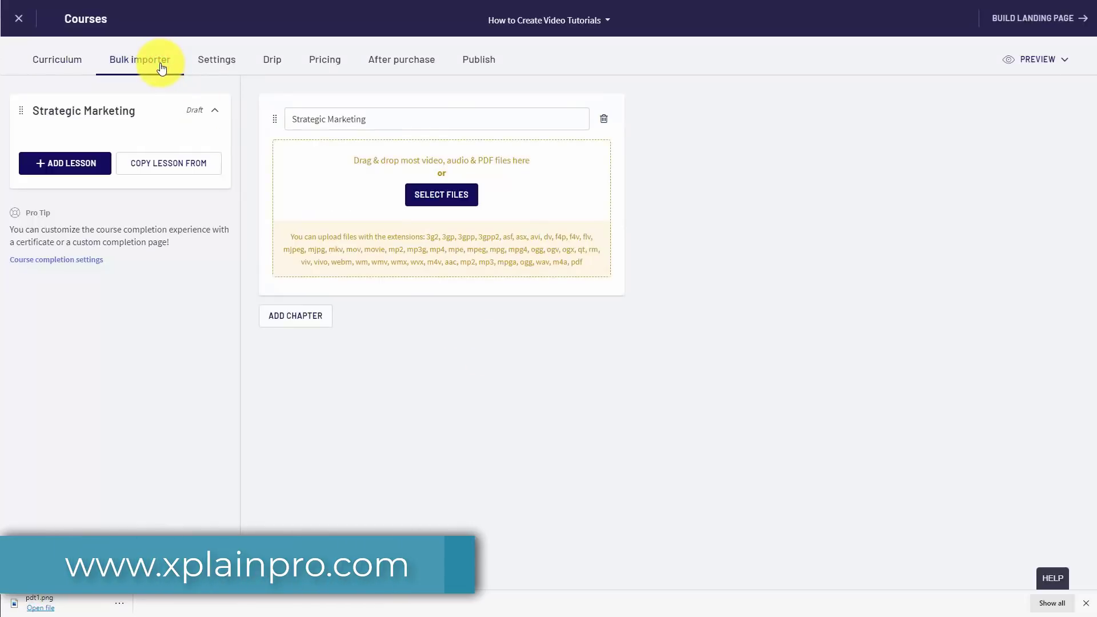
pyautogui.click(441, 195)
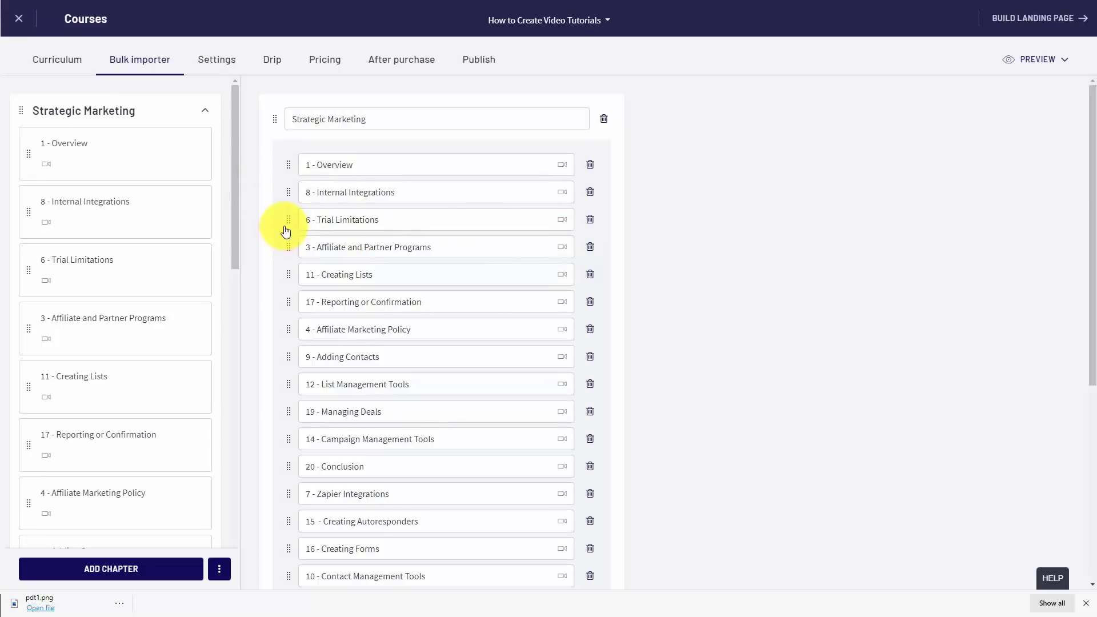
pyautogui.moveTo(287, 221); pyautogui.dragTo(287, 198)
pyautogui.moveTo(290, 249); pyautogui.dragTo(289, 196)
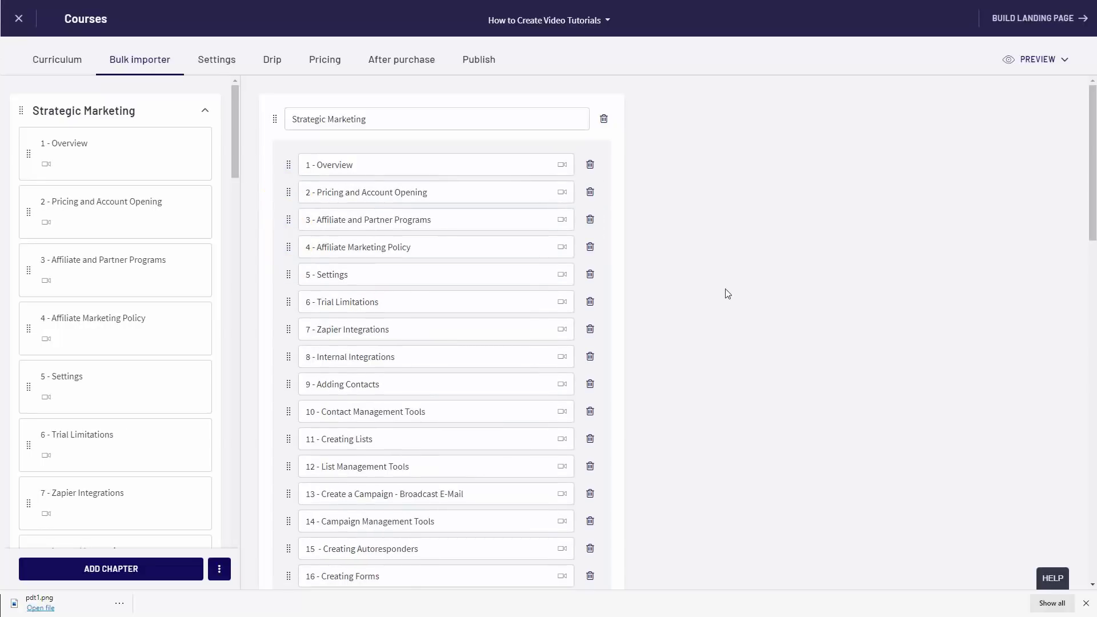
# Step: Review the imported lessons in the Strategic Marketing and Success Streamlined chapters, and preview the course as an enrolled student
pyautogui.scroll(-7, 575, 402)
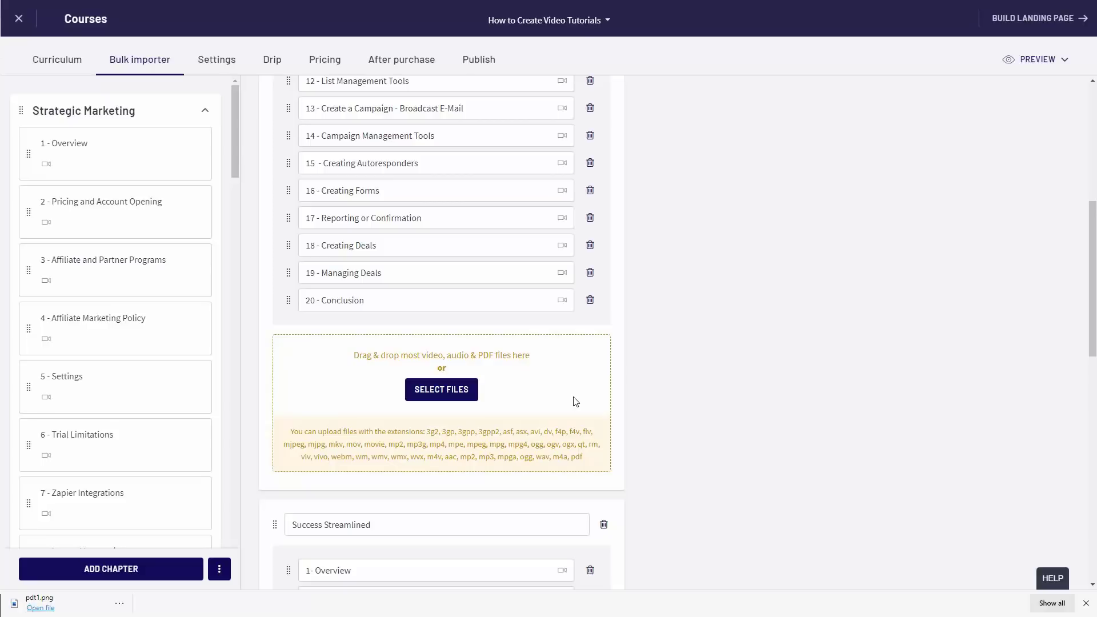
pyautogui.scroll(-1, 575, 402)
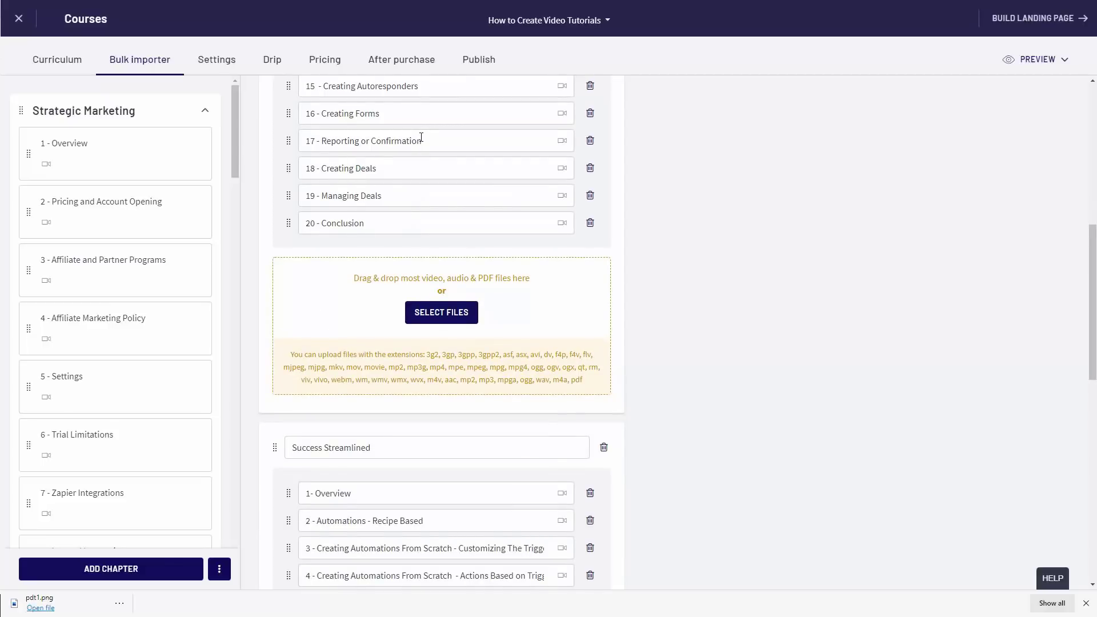
pyautogui.scroll(-8, 421, 140)
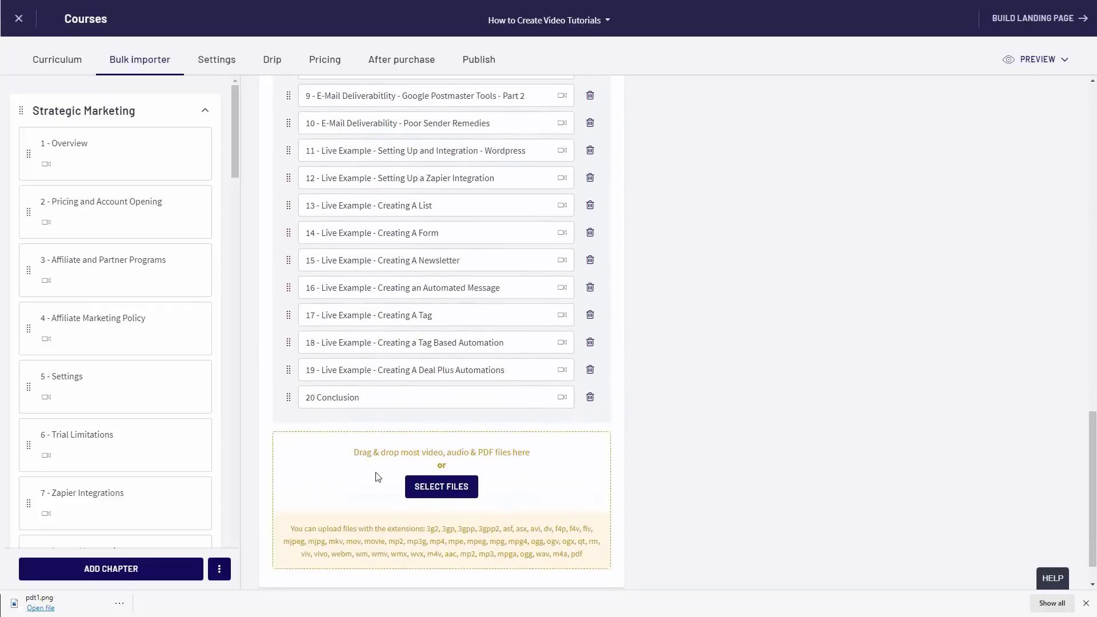
pyautogui.scroll(16, 378, 473)
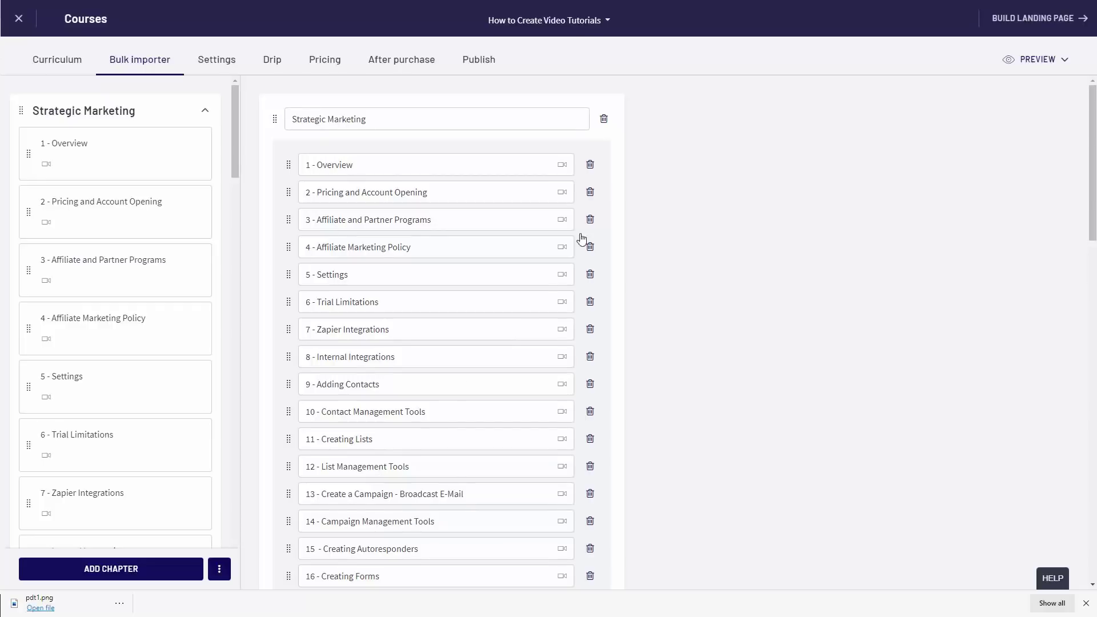
pyautogui.click(1024, 61)
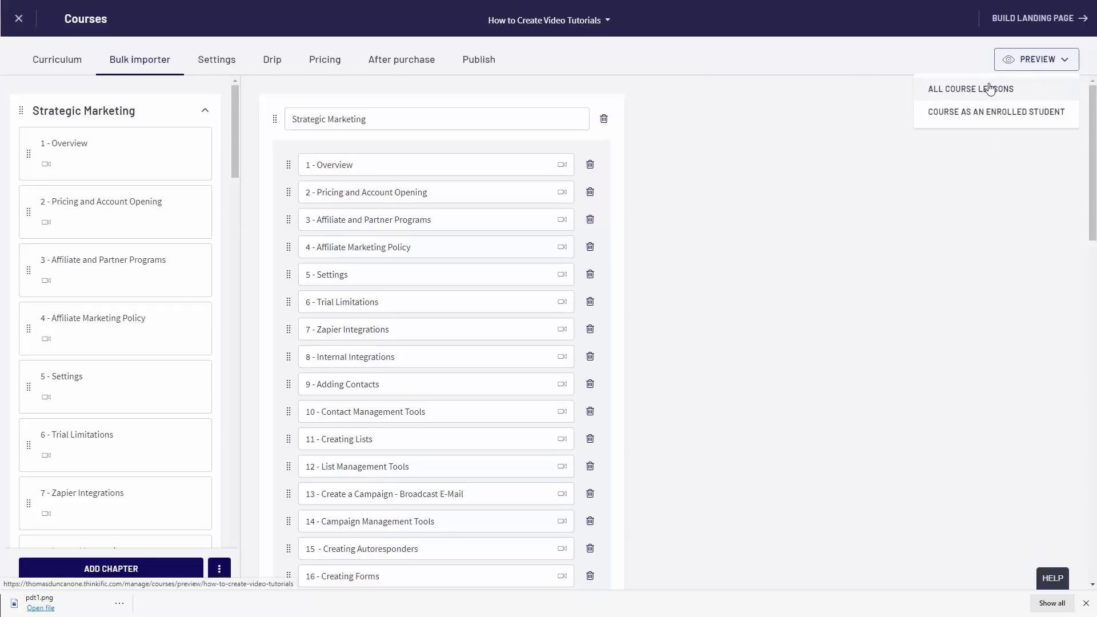
pyautogui.click(989, 112)
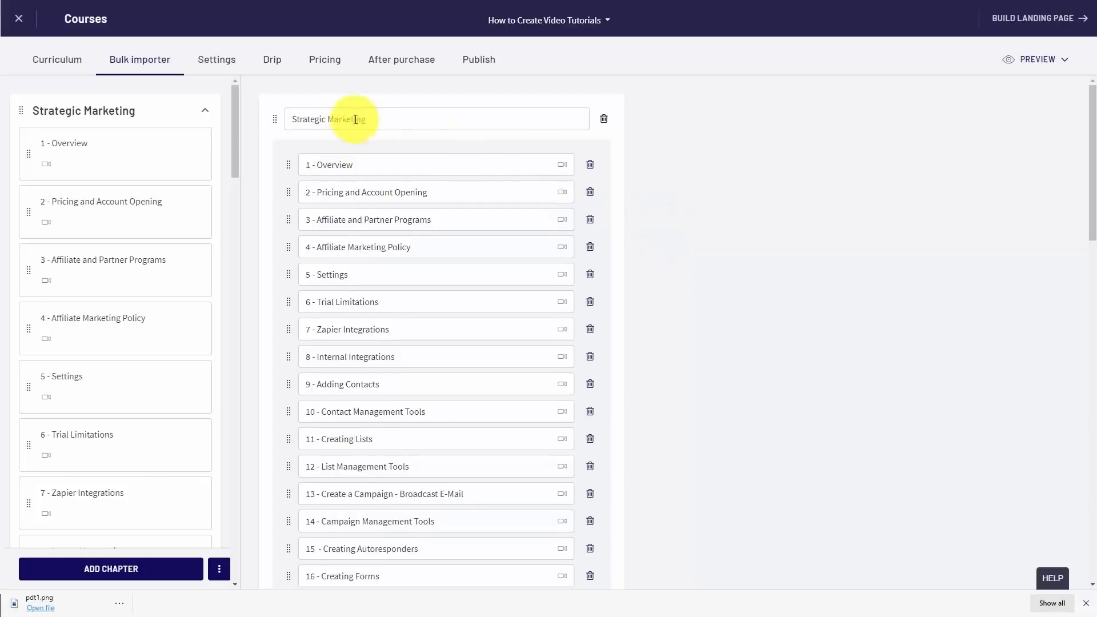
# Step: Rename the course "How to Create Great Video Tutorials", set its URL to how-to-create-great-video-tutorials, and save both changes
pyautogui.click(216, 64)
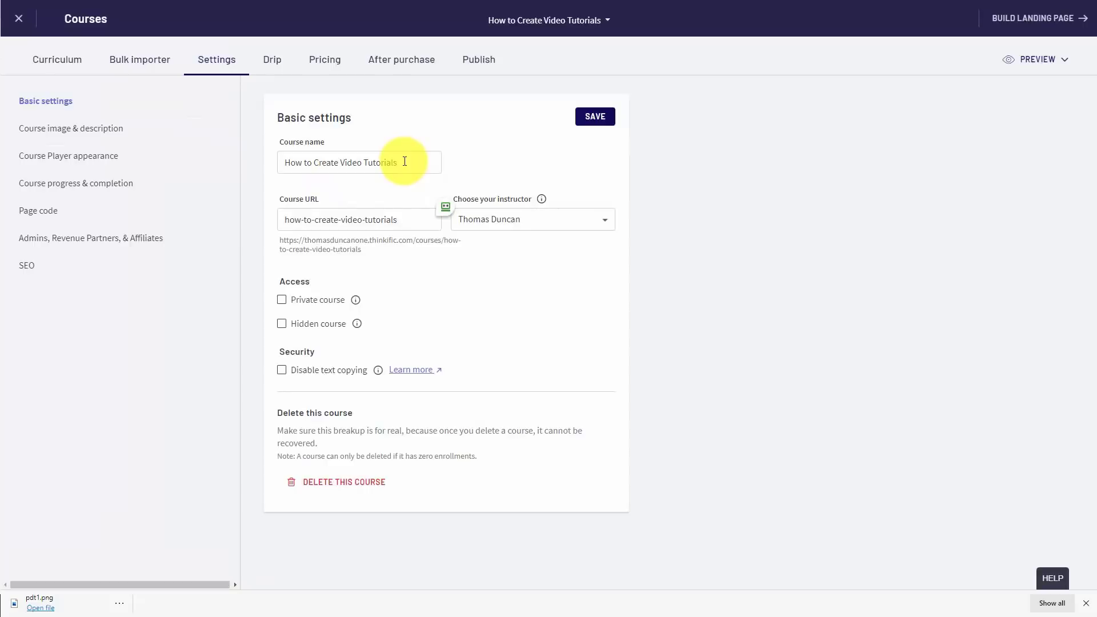
pyautogui.click(340, 163)
pyautogui.write('Great')
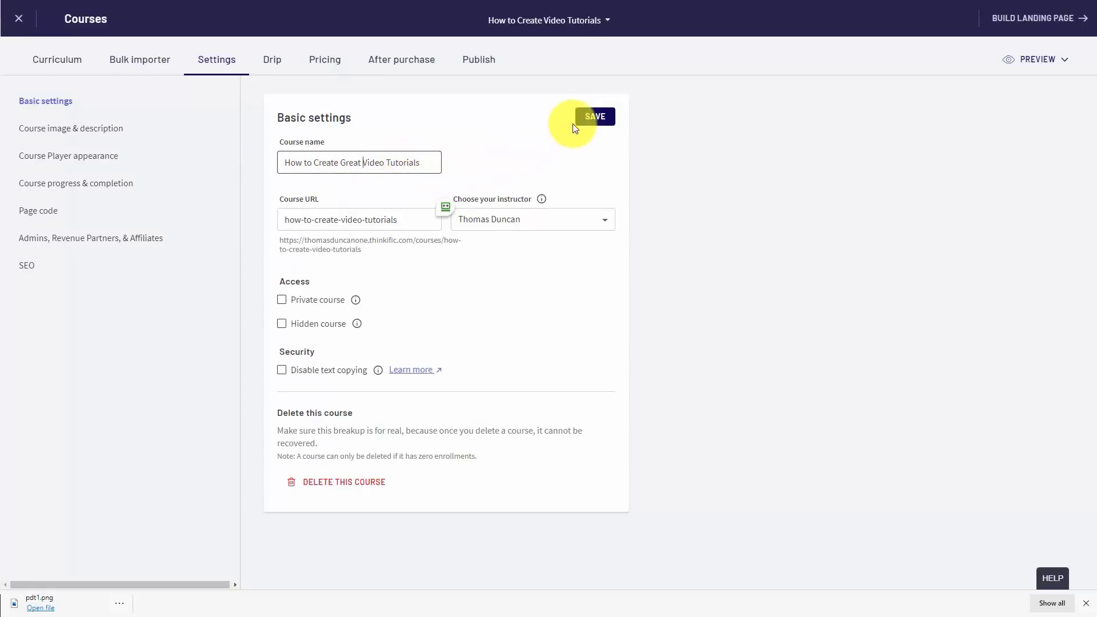
pyautogui.click(588, 120)
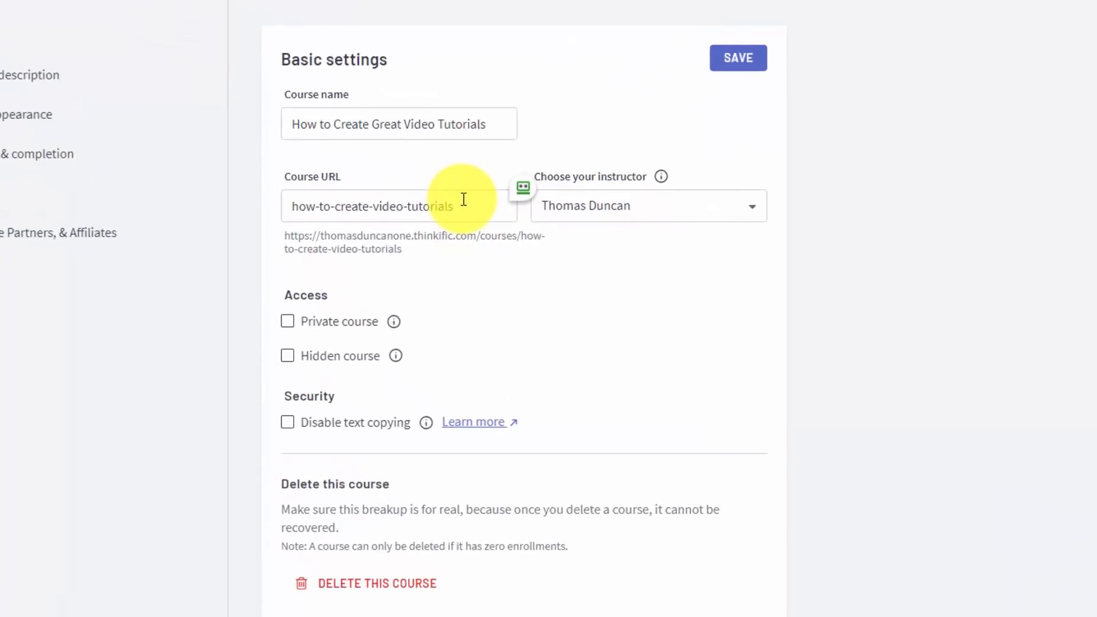
pyautogui.click(377, 206)
pyautogui.write('great-')
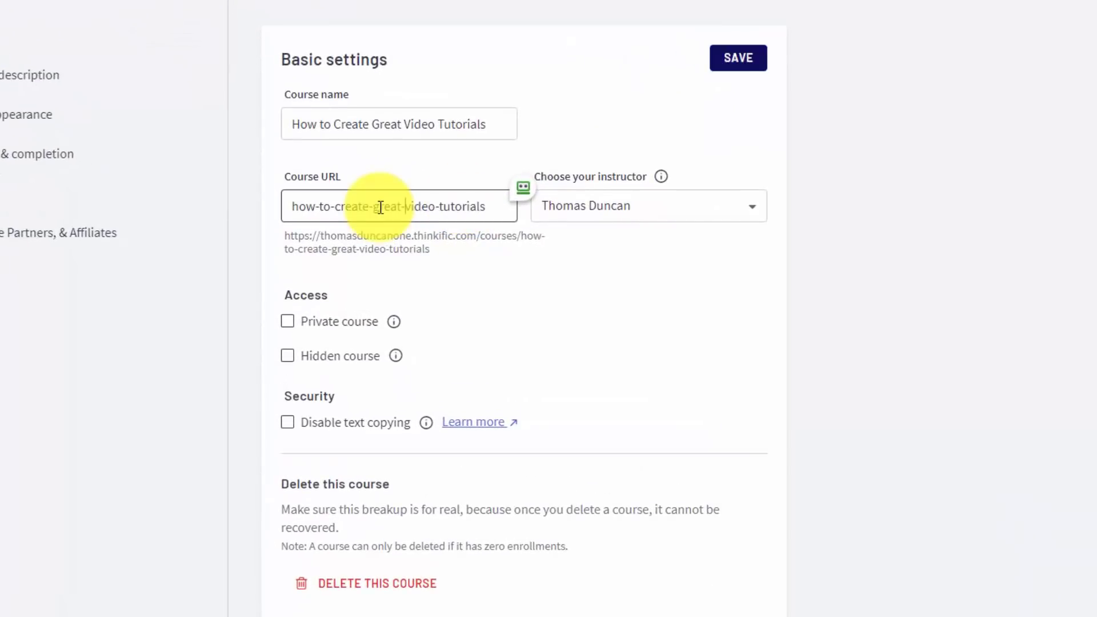
pyautogui.click(738, 72)
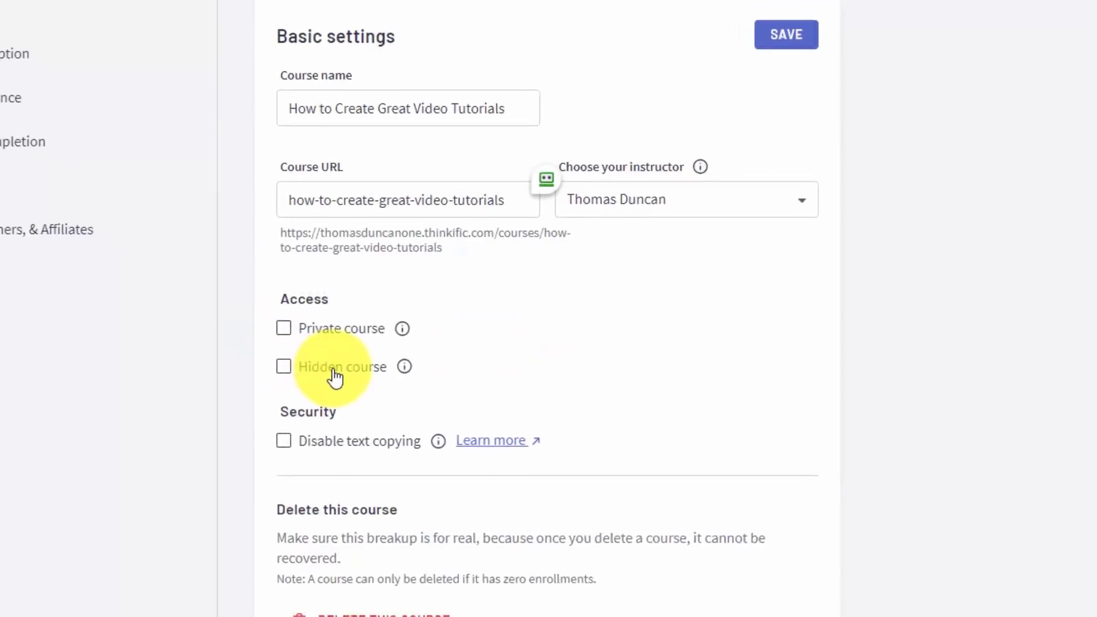
# Step: Check the explanations of the course access and security options, and save the course with text copying disabled
pyautogui.moveTo(403, 328)
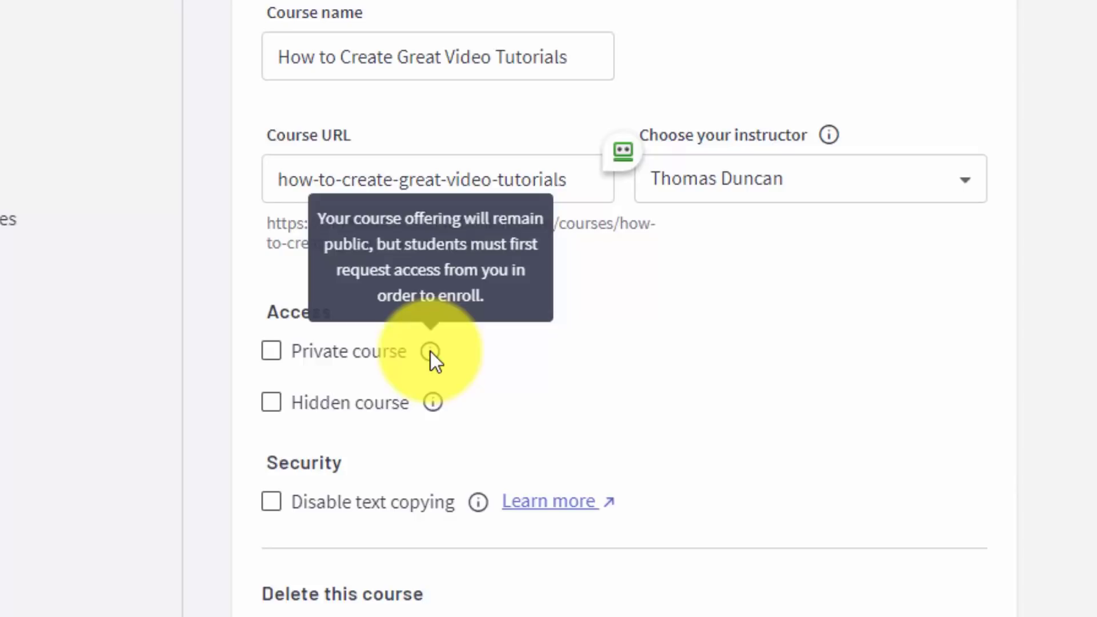
pyautogui.moveTo(432, 404)
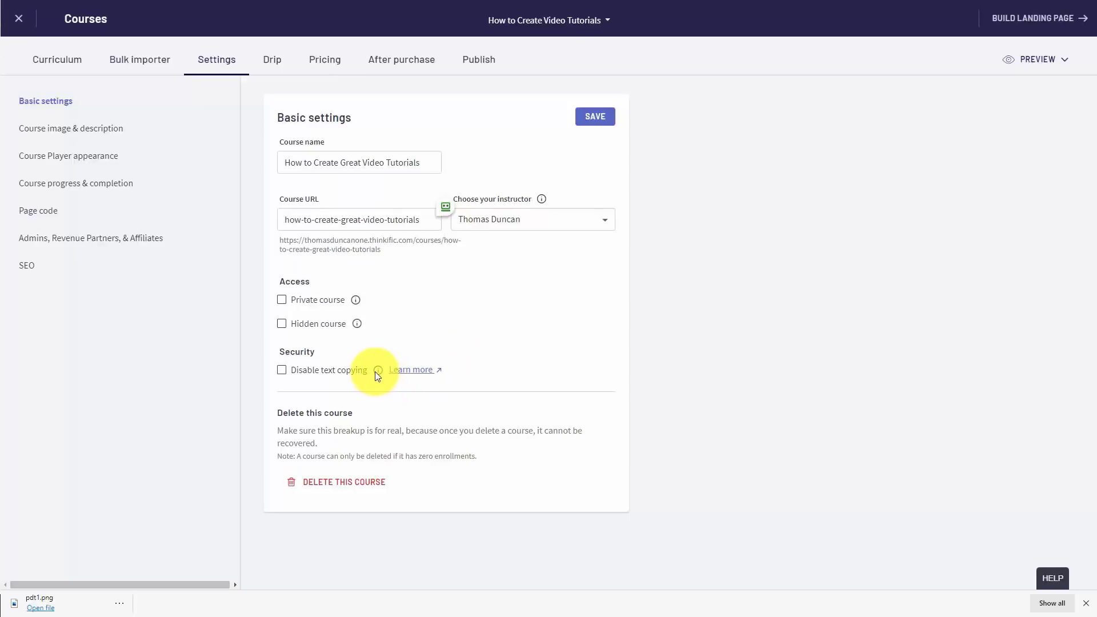
pyautogui.moveTo(377, 371)
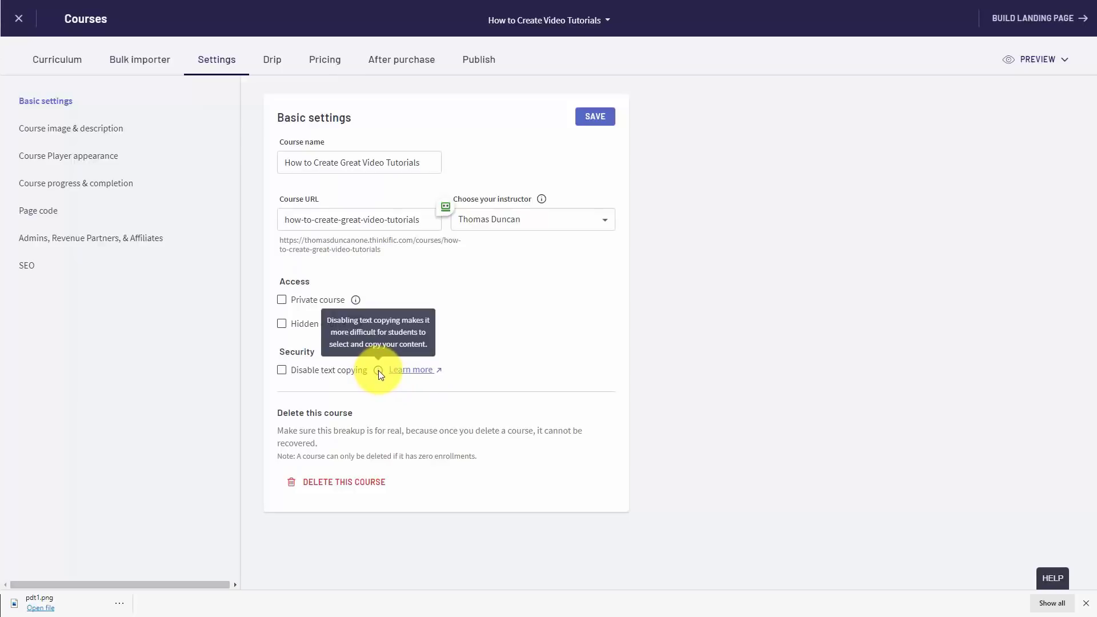
pyautogui.click(283, 370)
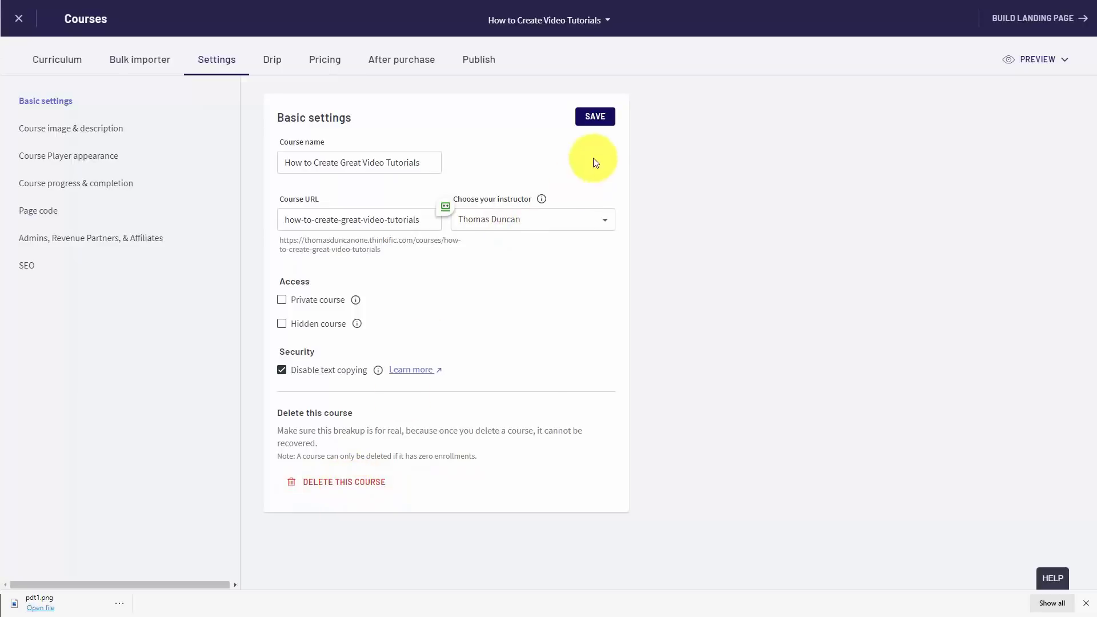
pyautogui.click(602, 127)
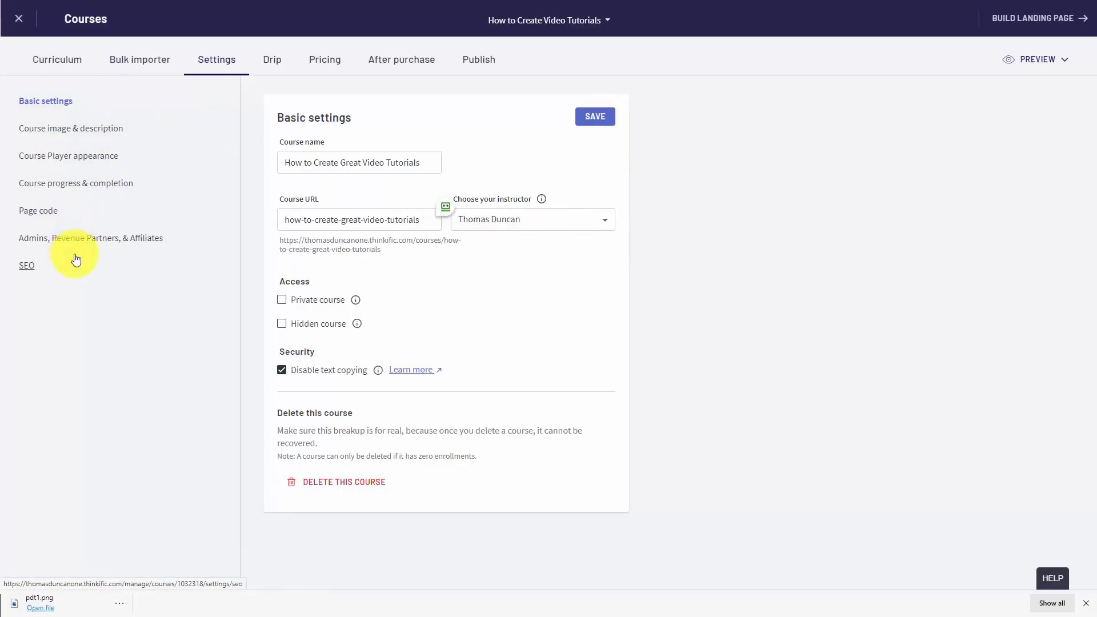
# Step: Upload the Maxima A4 product review picture as the course image, enter the description "How to Create Great Tutorials", and save
pyautogui.click(60, 134)
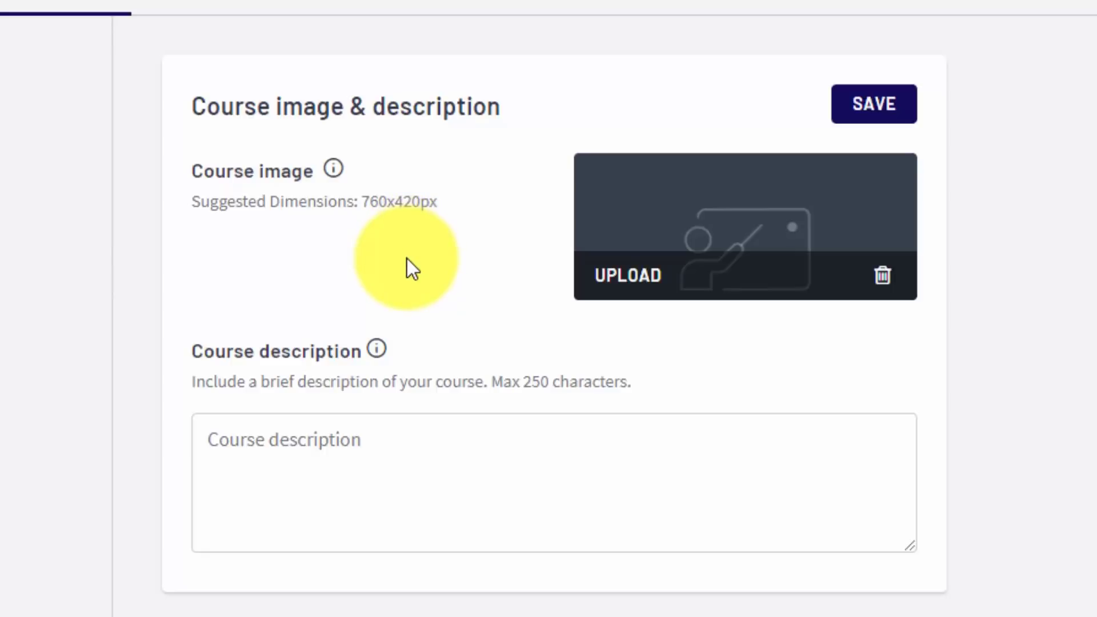
pyautogui.click(299, 432)
pyautogui.write('How to Create Great Tutorials')
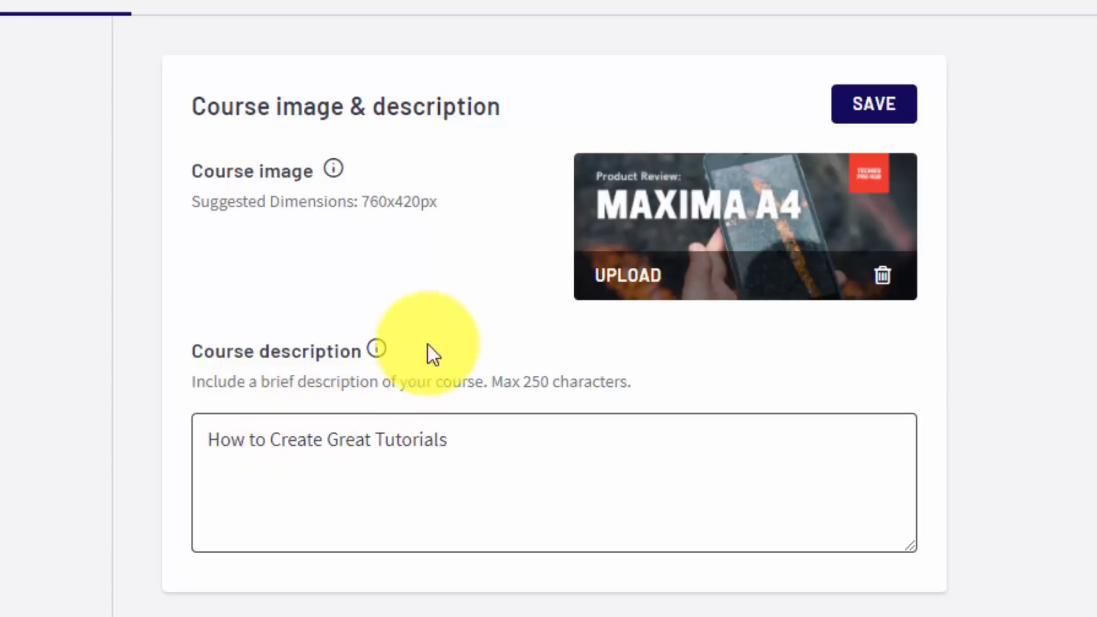
pyautogui.click(897, 107)
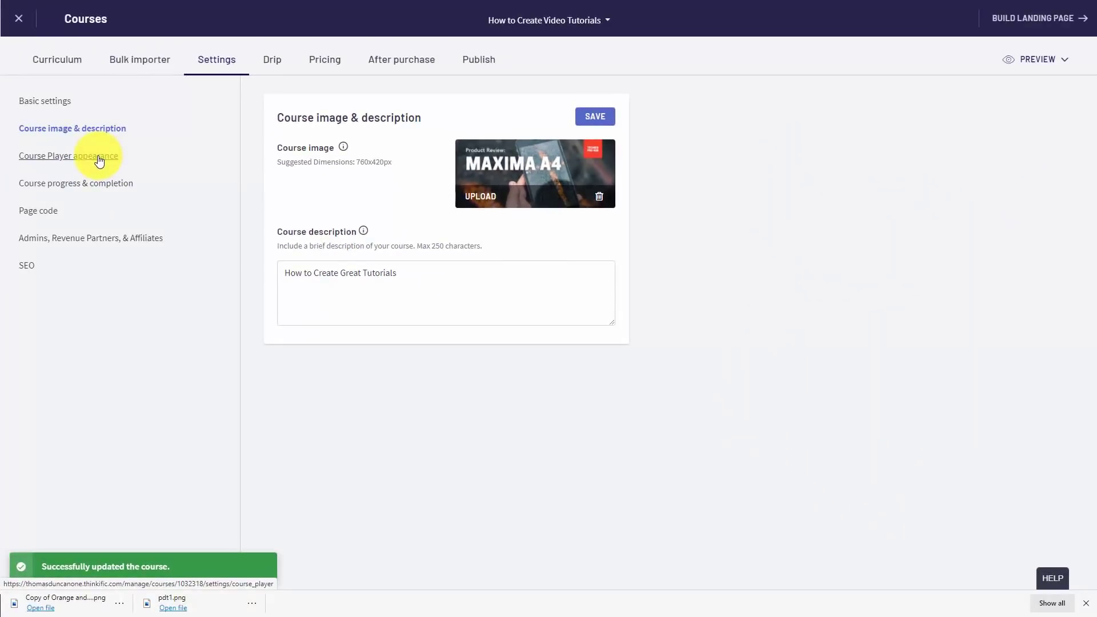
# Step: View the course player appearance settings, and turn off video lesson autoplay in the course progress settings and save
pyautogui.click(97, 157)
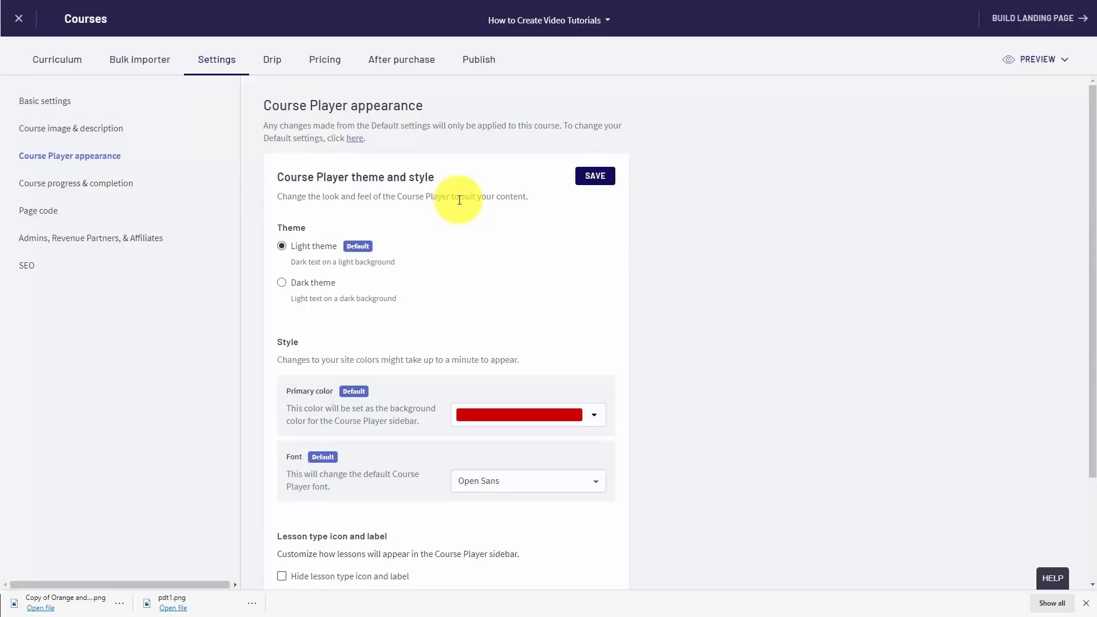
pyautogui.click(104, 185)
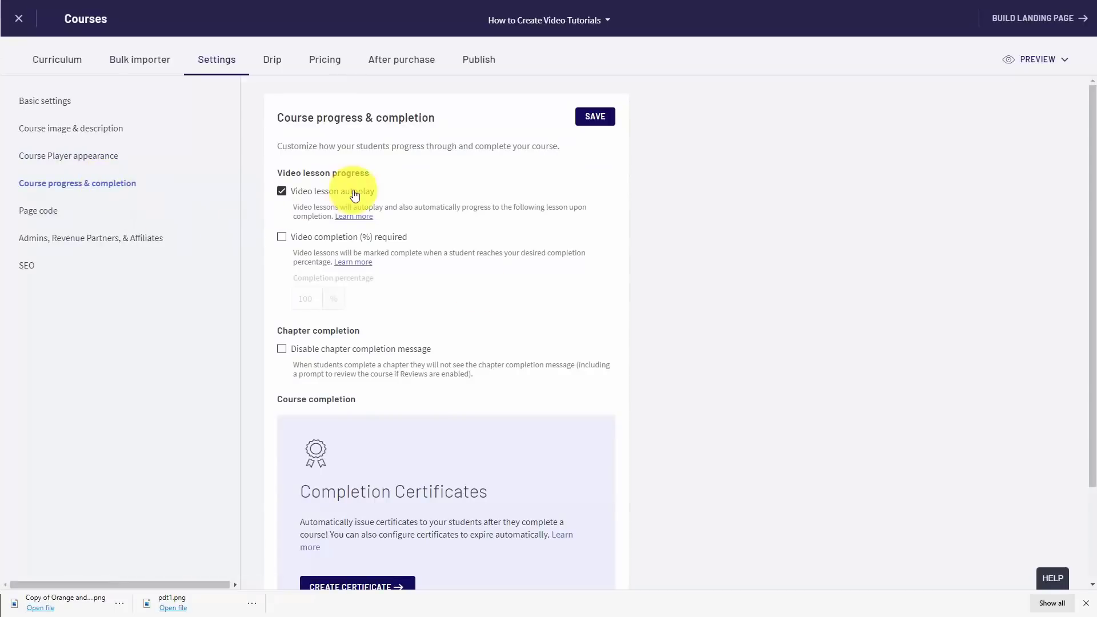
pyautogui.click(281, 191)
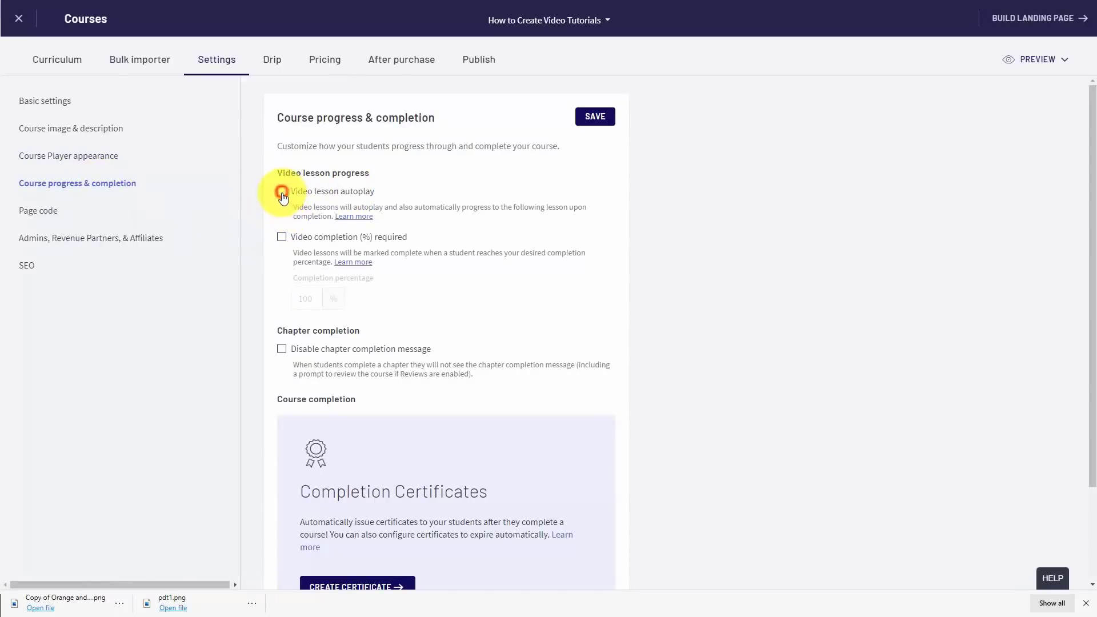
pyautogui.click(587, 121)
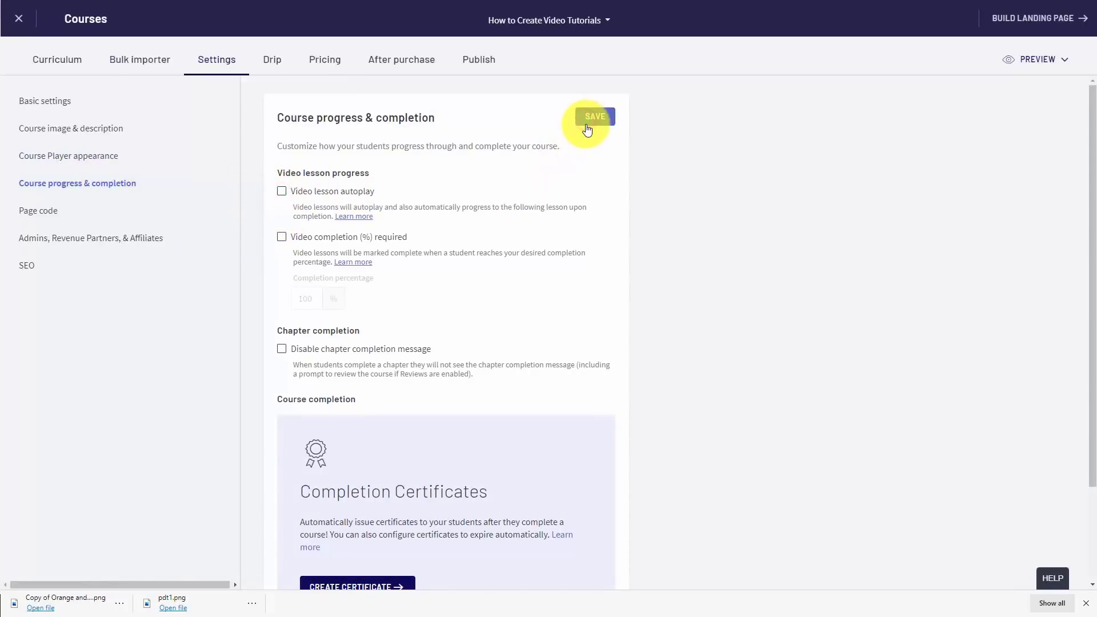
# Step: Try switching the required video completion percentage on and off
pyautogui.click(283, 239)
pyautogui.click(283, 239)
pyautogui.click(282, 239)
pyautogui.click(283, 238)
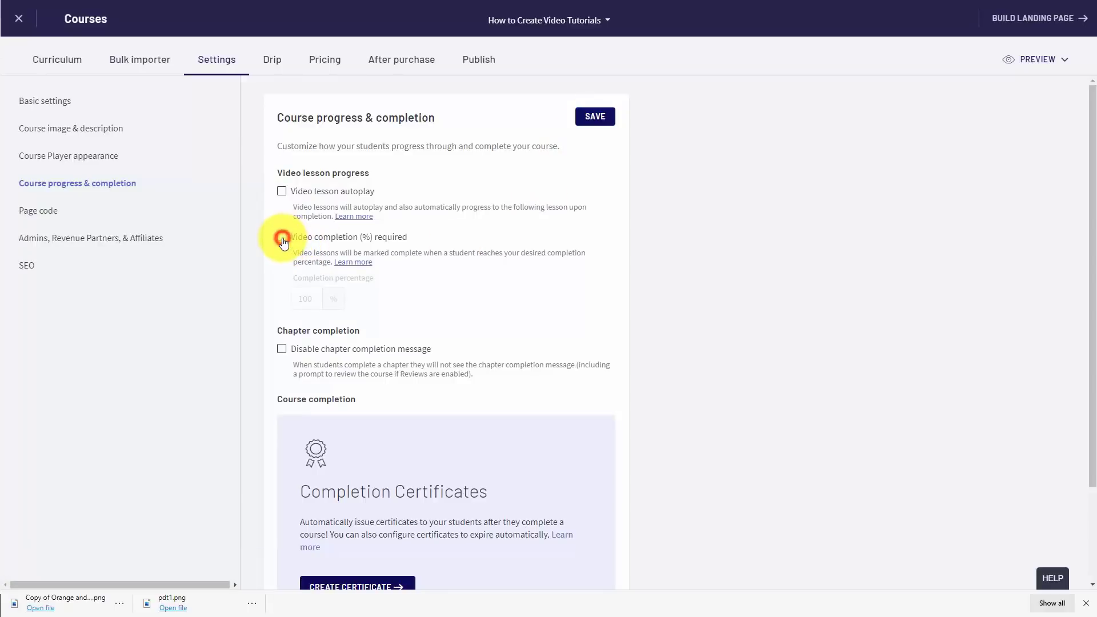
# Step: Disable the chapter completion message and enable a custom completion page for the course
pyautogui.scroll(-2, 446, 258)
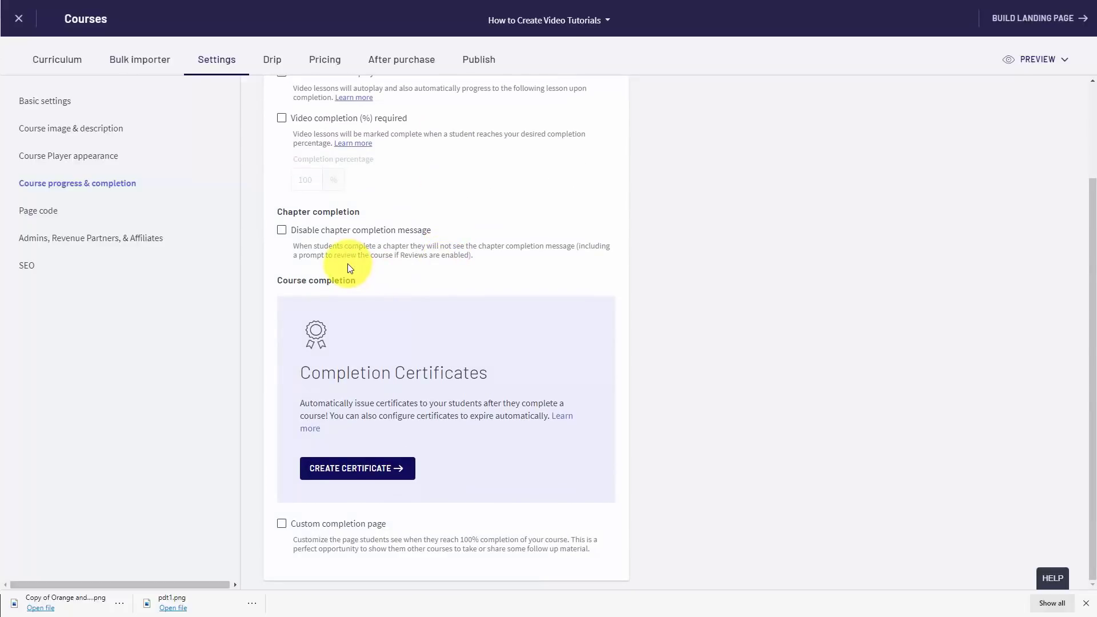
pyautogui.click(282, 231)
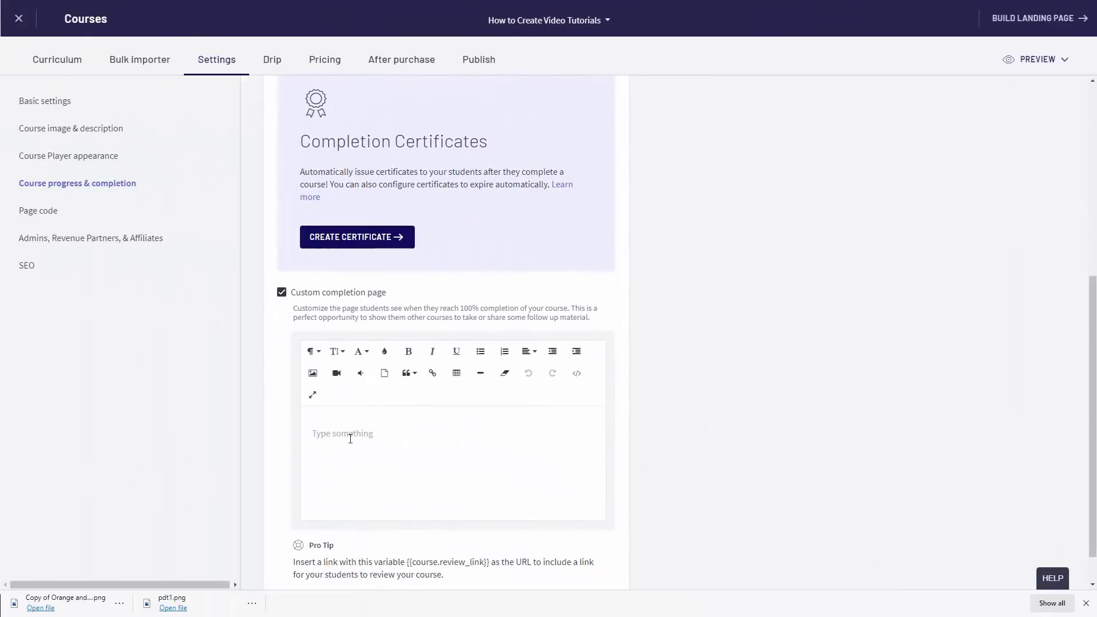
pyautogui.scroll(4, 351, 440)
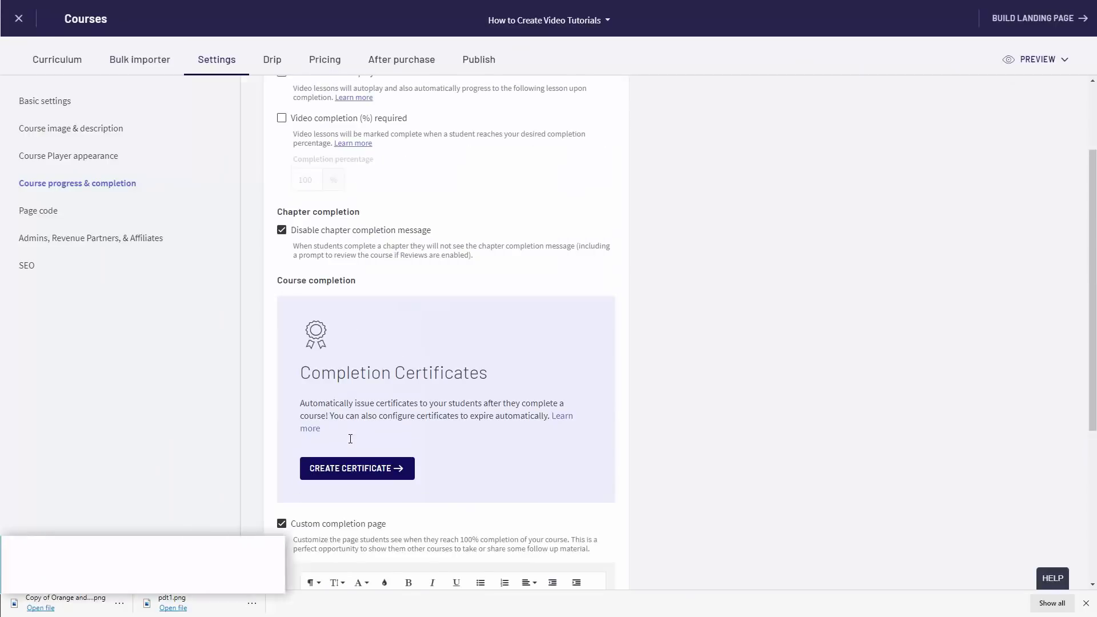
pyautogui.scroll(-5, 350, 443)
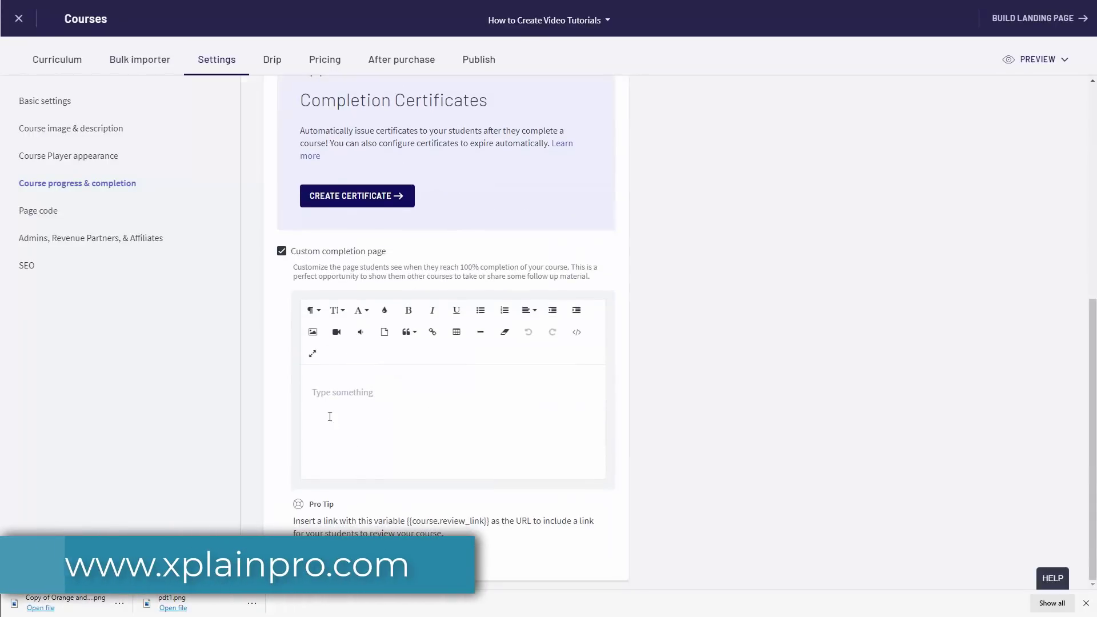
# Step: Copy the available variables {{ name }}, {{ price }}, {{ product_id }}, {{ course_id }} into the course's page footer code
pyautogui.click(49, 216)
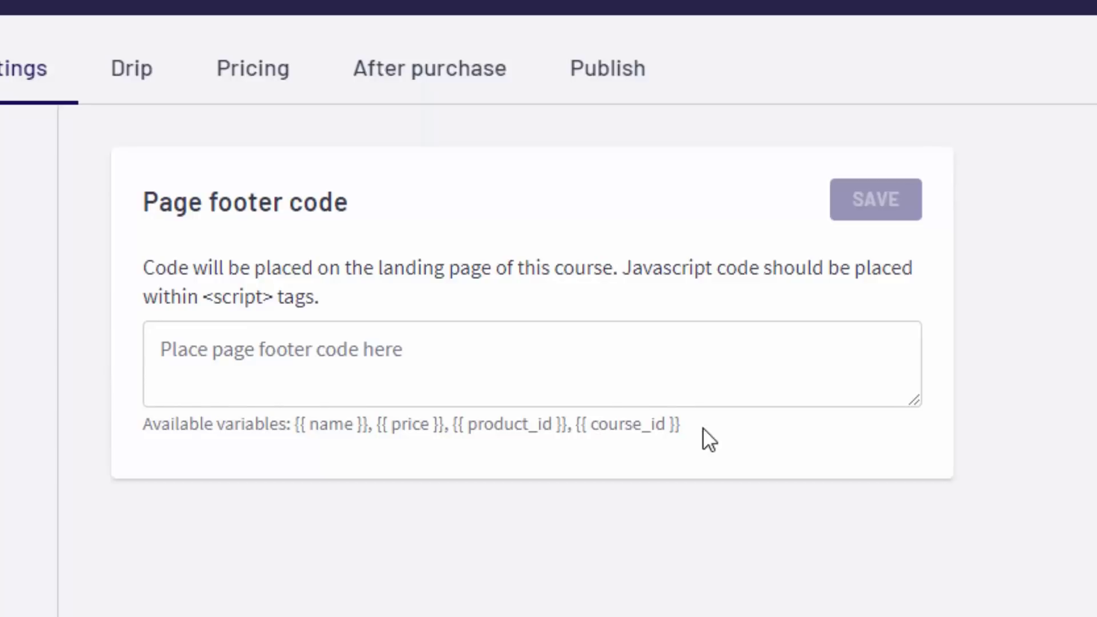
pyautogui.moveTo(684, 427); pyautogui.dragTo(296, 437)
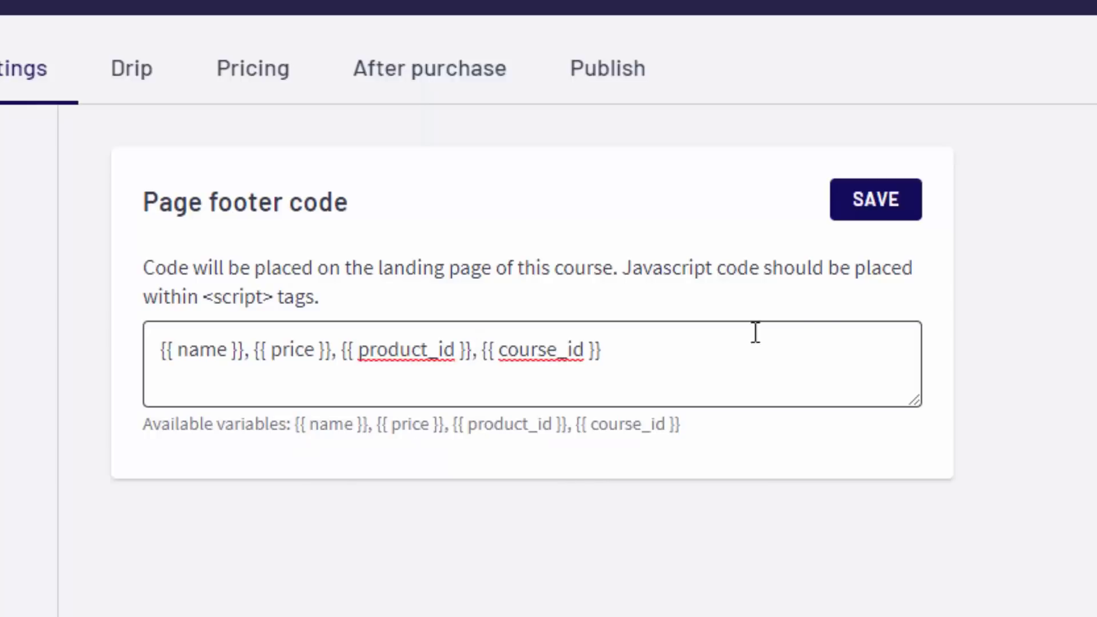
# Step: Save the page footer code, and review the course's admins, revenue partners, affiliates and SEO settings
pyautogui.click(871, 215)
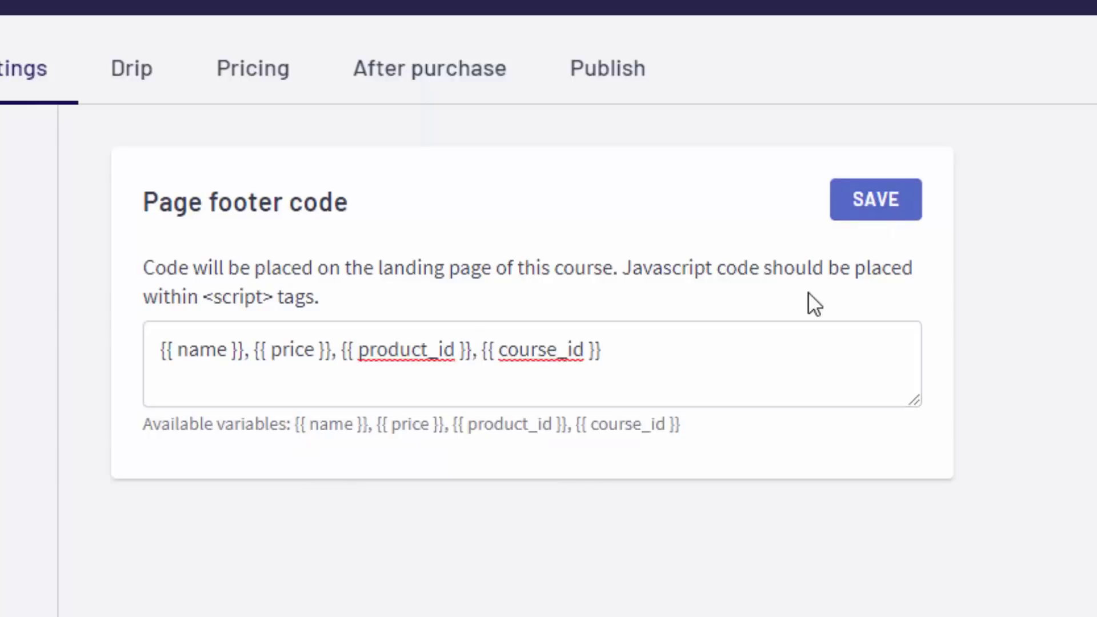
pyautogui.click(94, 239)
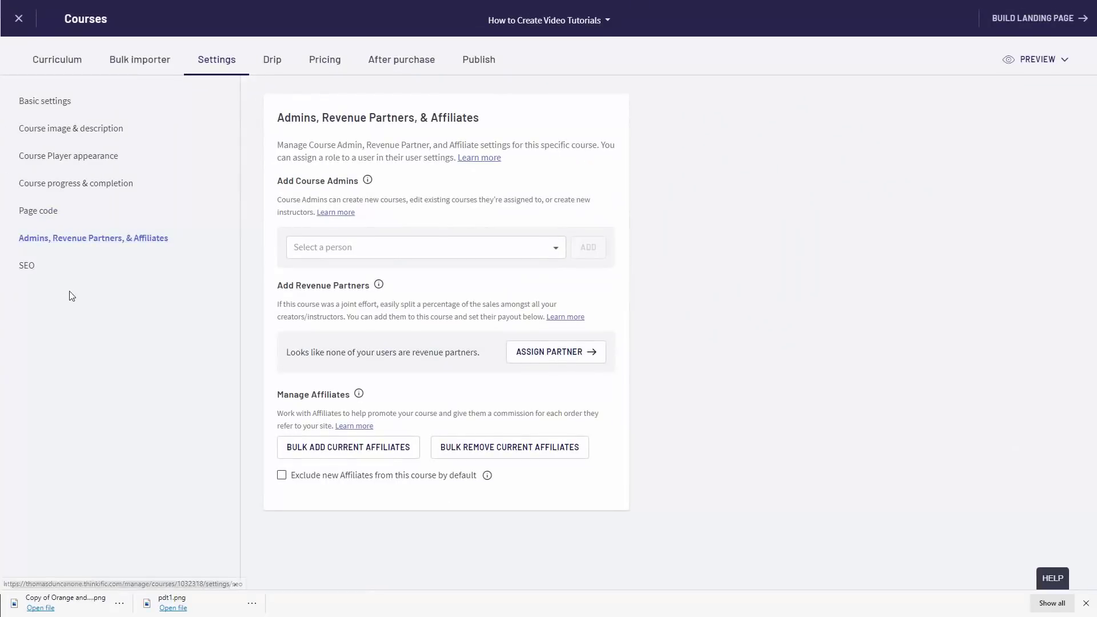
pyautogui.click(555, 249)
pyautogui.click(554, 249)
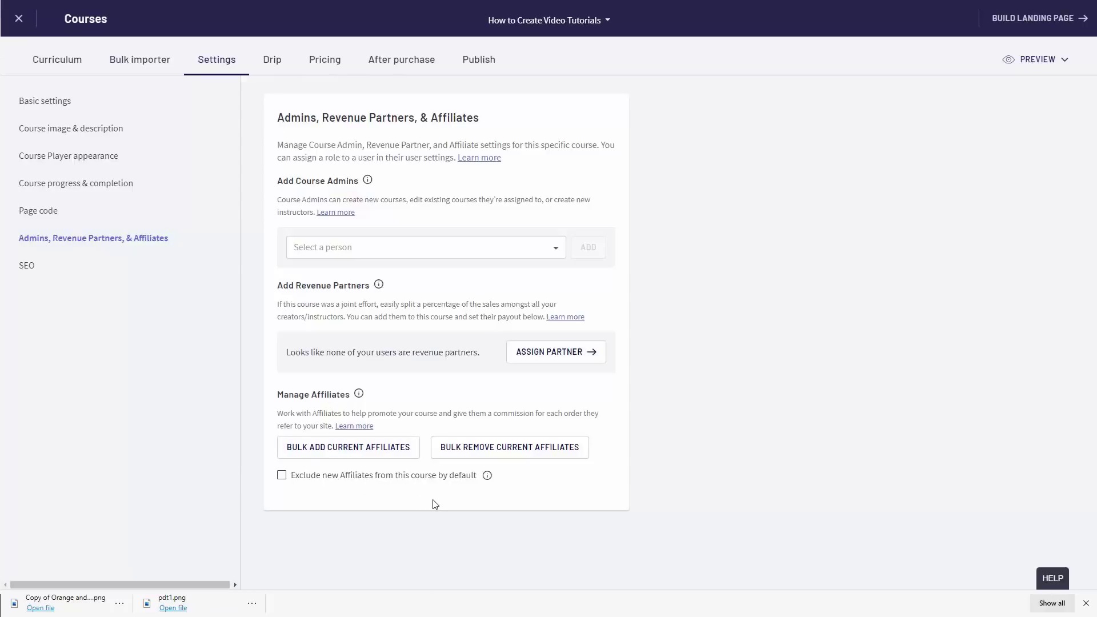
pyautogui.click(28, 271)
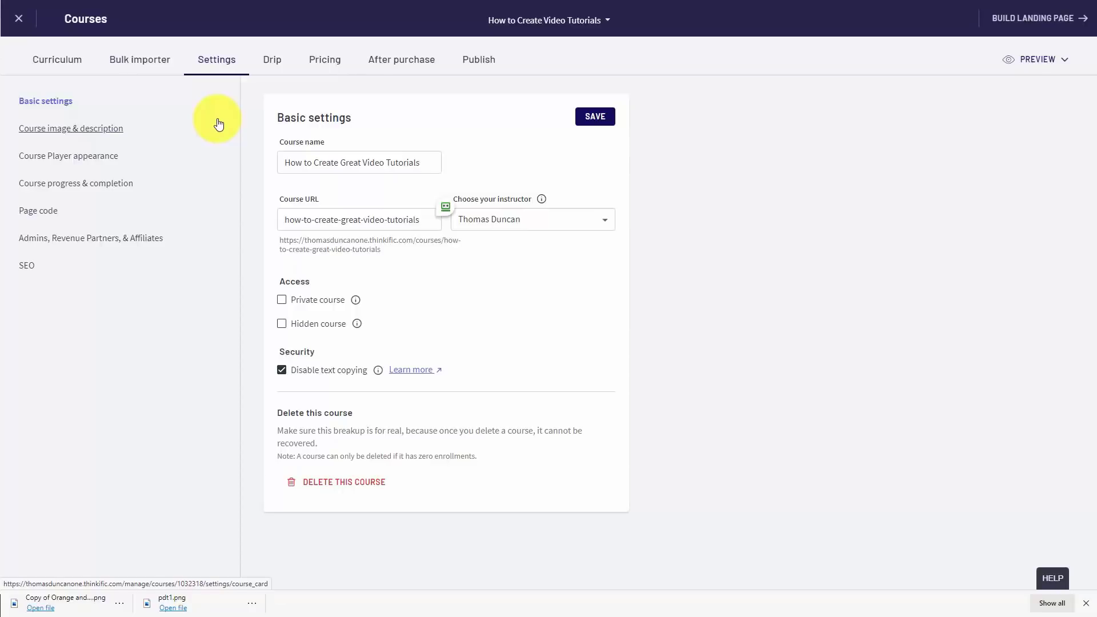
# Step: Rename the curriculum's "Strategic Marketing" chapter as "Strategic Video Marketing" and save it
pyautogui.click(63, 60)
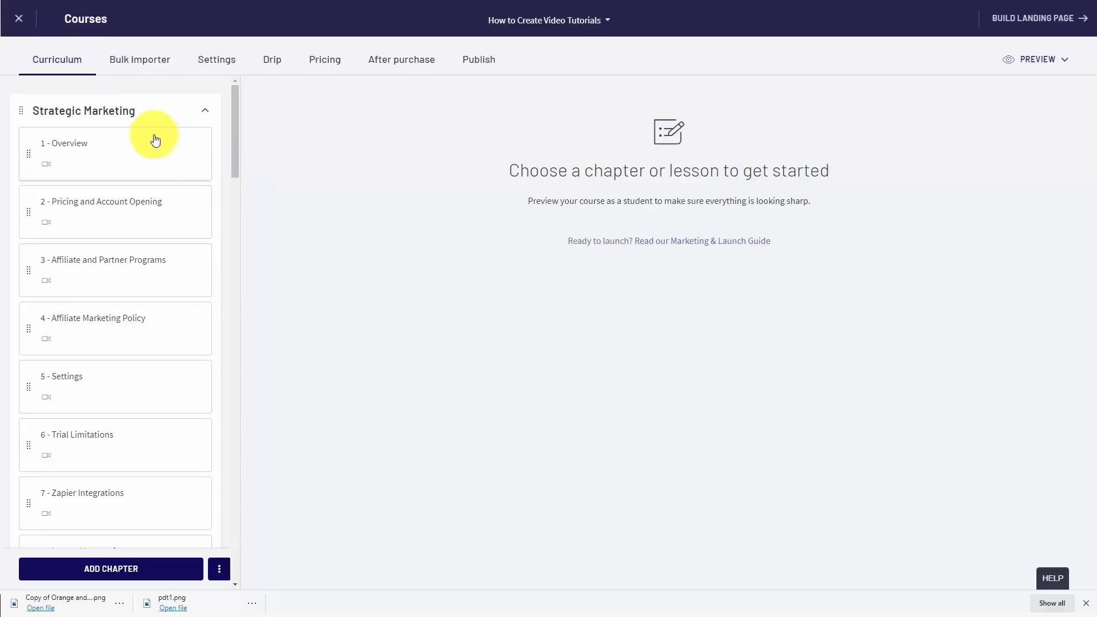
pyautogui.click(95, 115)
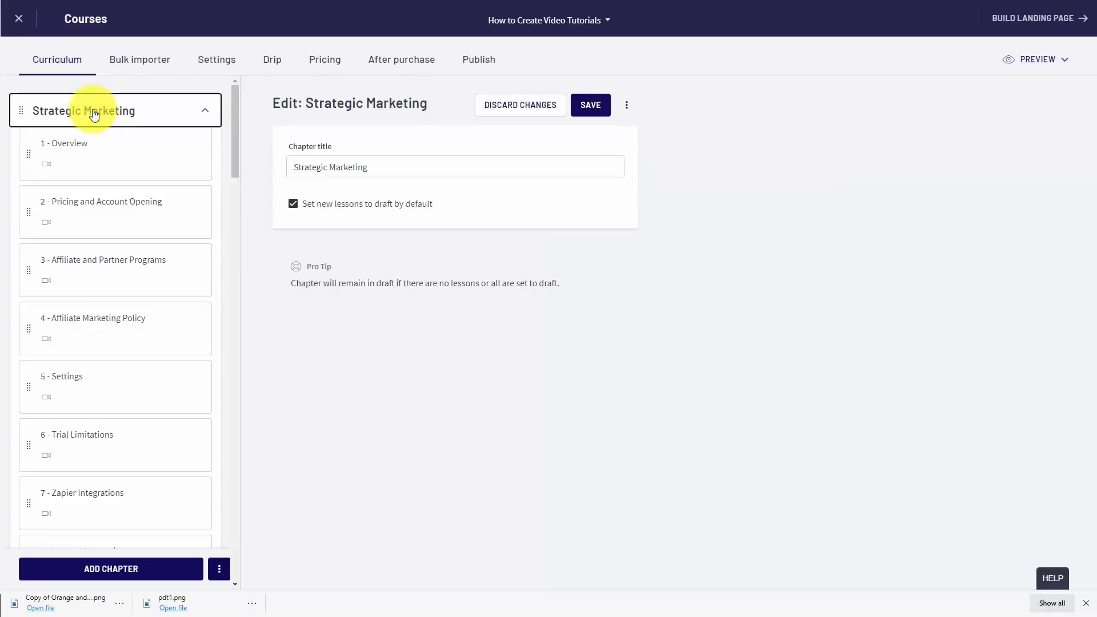
pyautogui.click(515, 248)
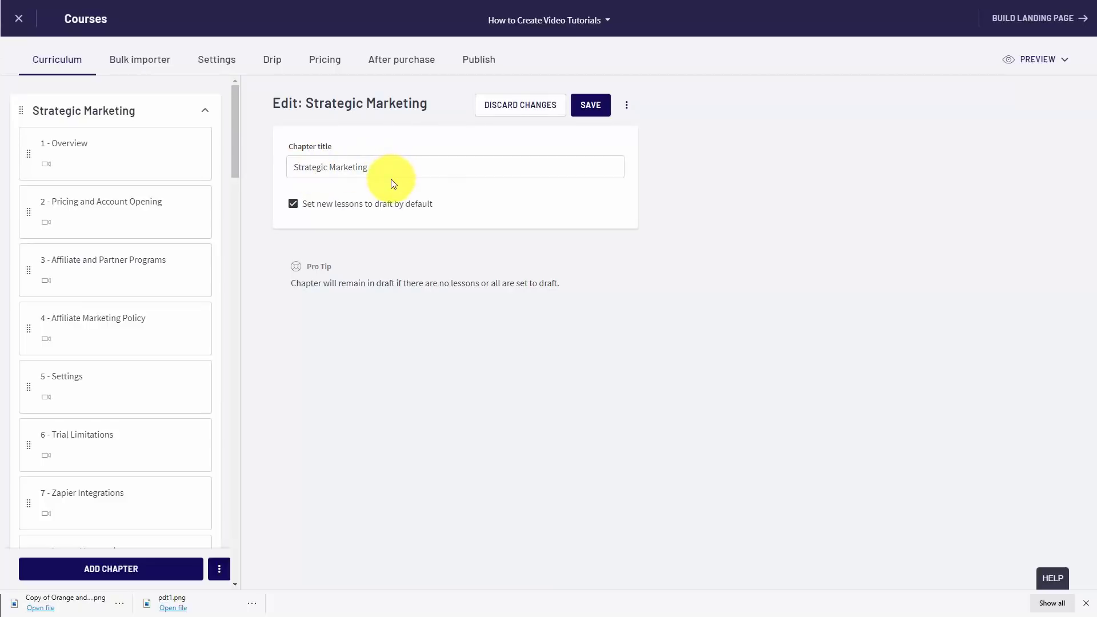
pyautogui.click(330, 167)
pyautogui.write('Video')
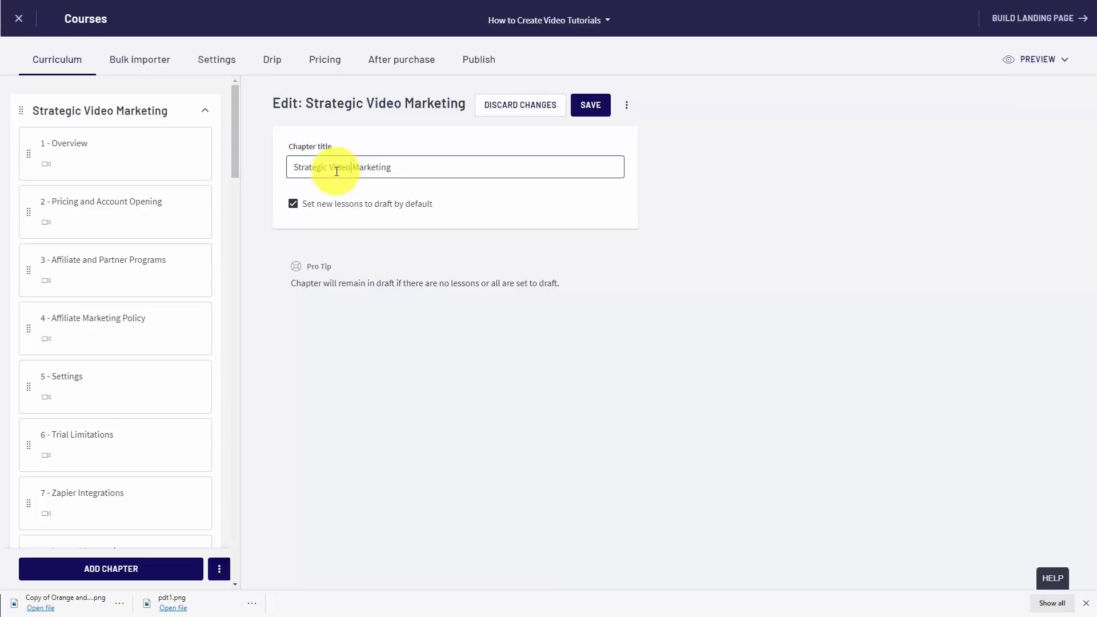
pyautogui.click(604, 113)
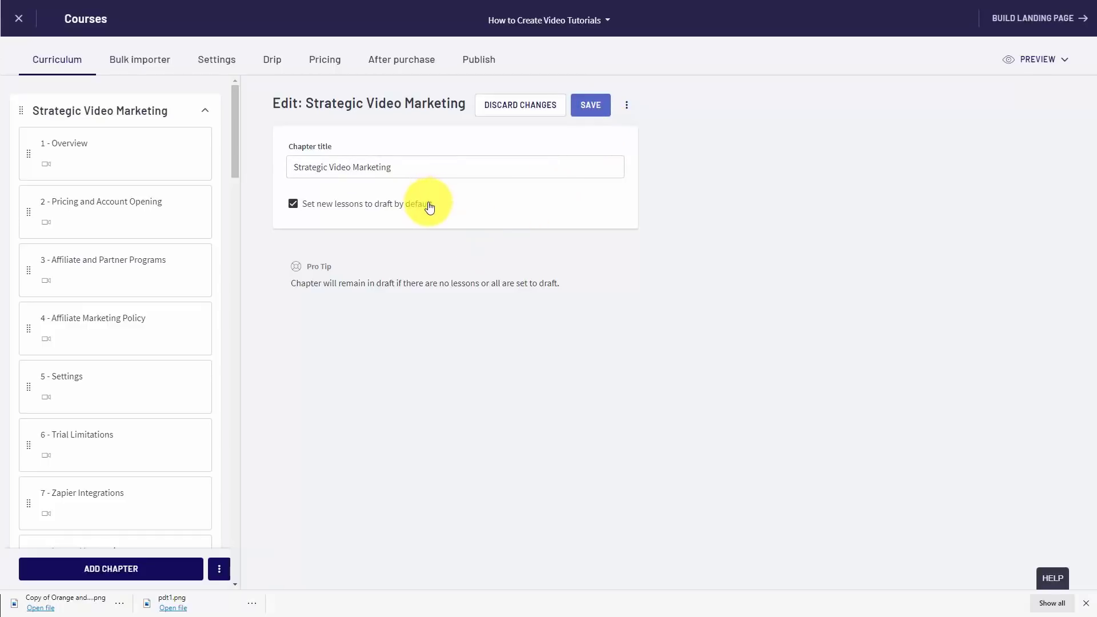
# Step: Add the text "Now is the time for all good men to come to the aid of their country." to the "1 - Overview" lesson
pyautogui.click(125, 157)
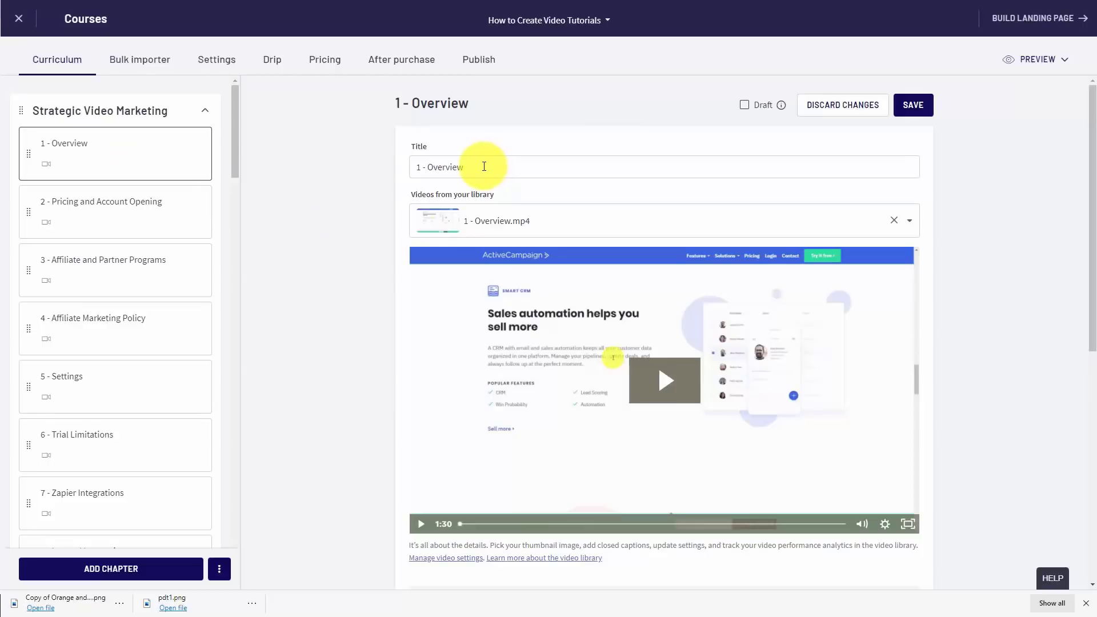
pyautogui.scroll(-1, 482, 164)
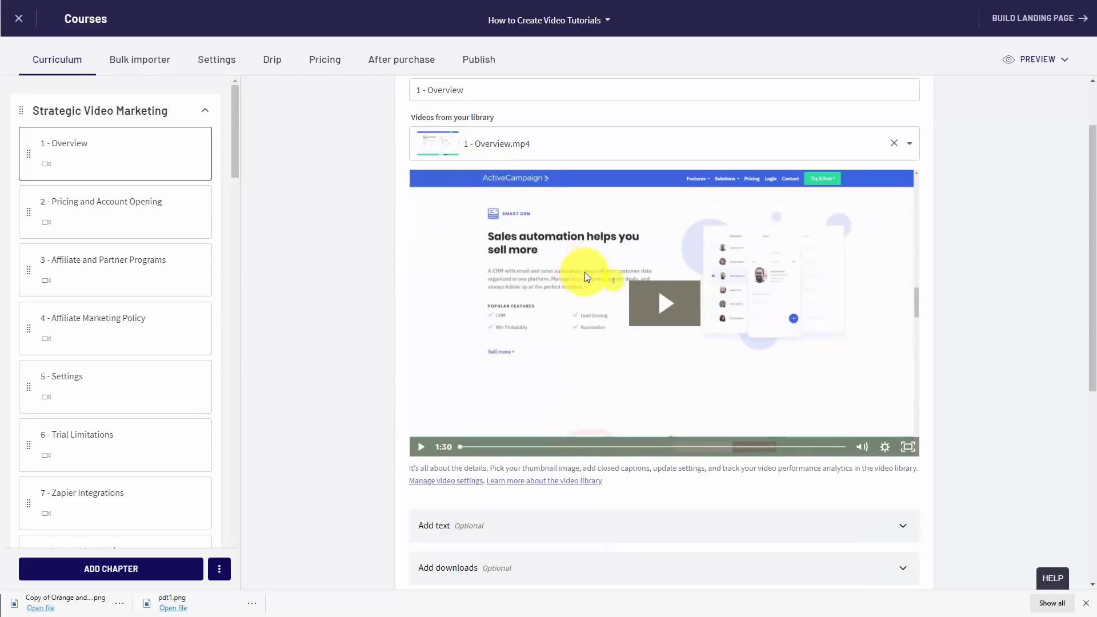
pyautogui.scroll(-5, 584, 272)
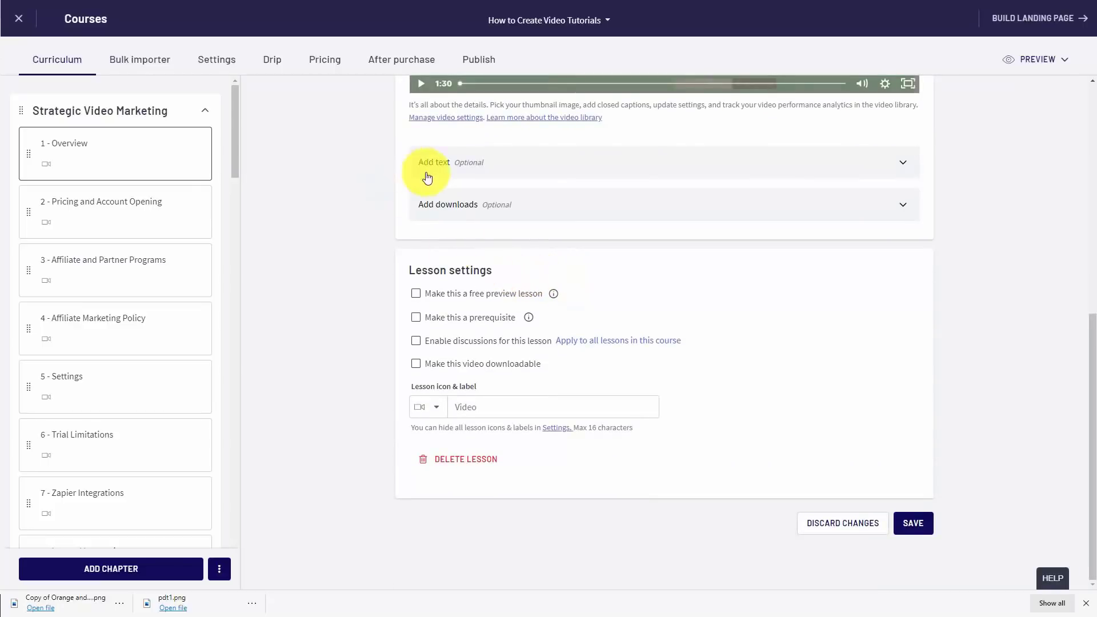
pyautogui.click(468, 170)
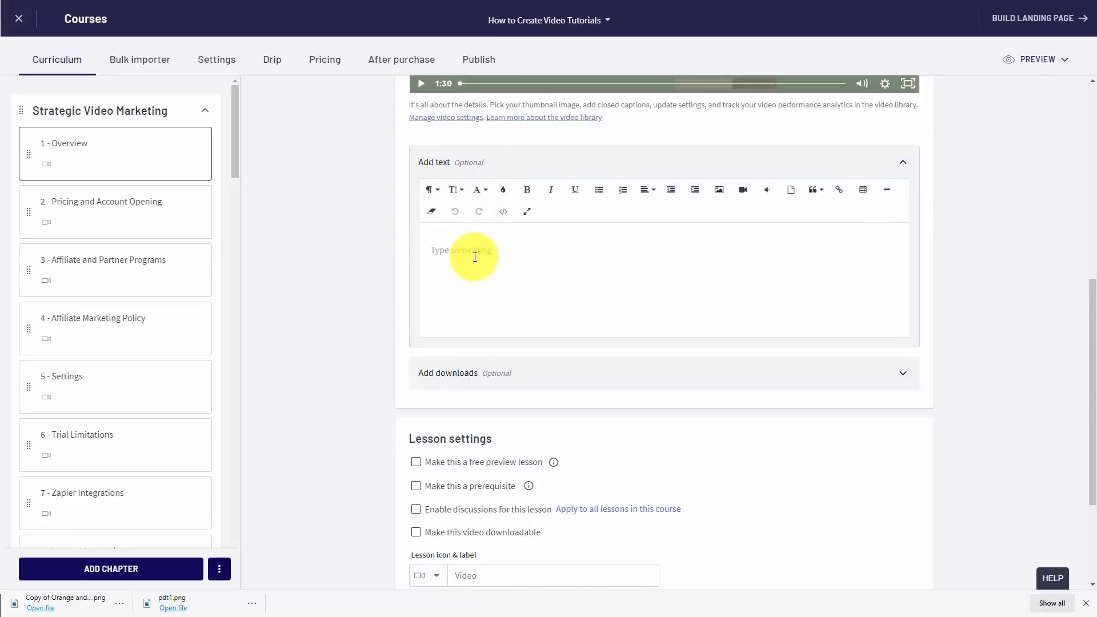
pyautogui.write('Now is the time for all good men to come to the aid of their country.')
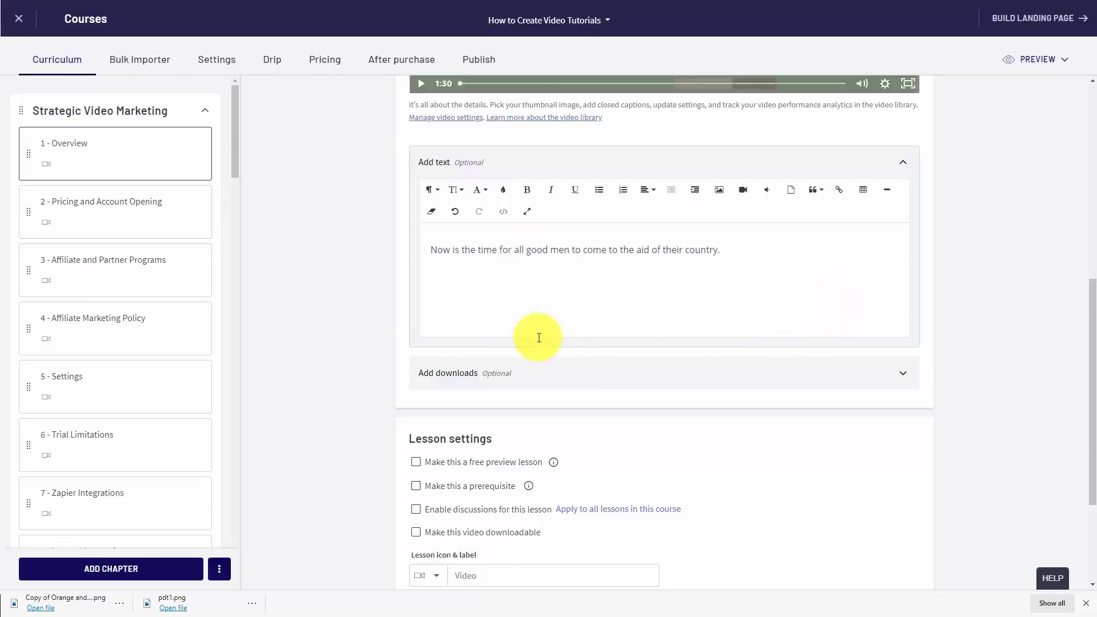
# Step: Attach Strategy.zip as a download to the "1 - Overview" lesson and save the lesson
pyautogui.click(515, 375)
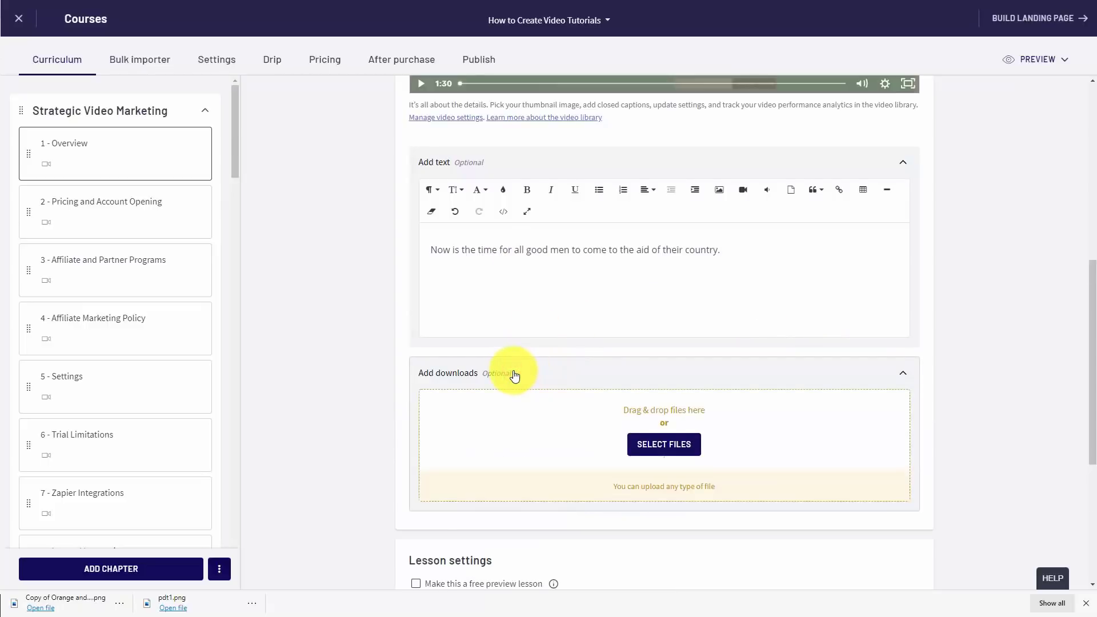
pyautogui.scroll(-3, 513, 373)
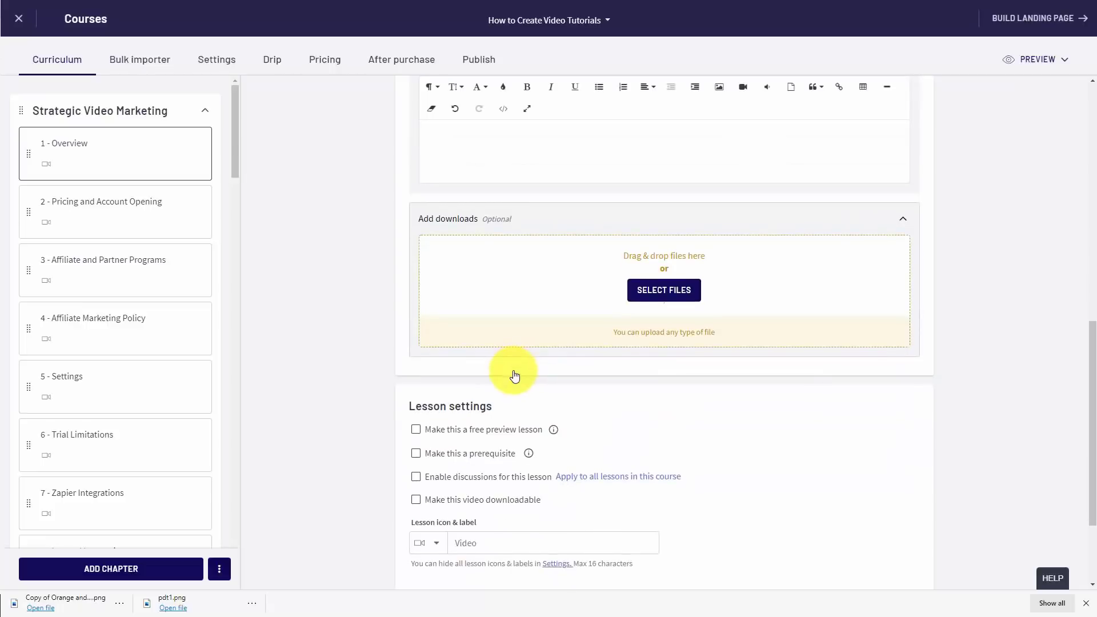
pyautogui.click(673, 304)
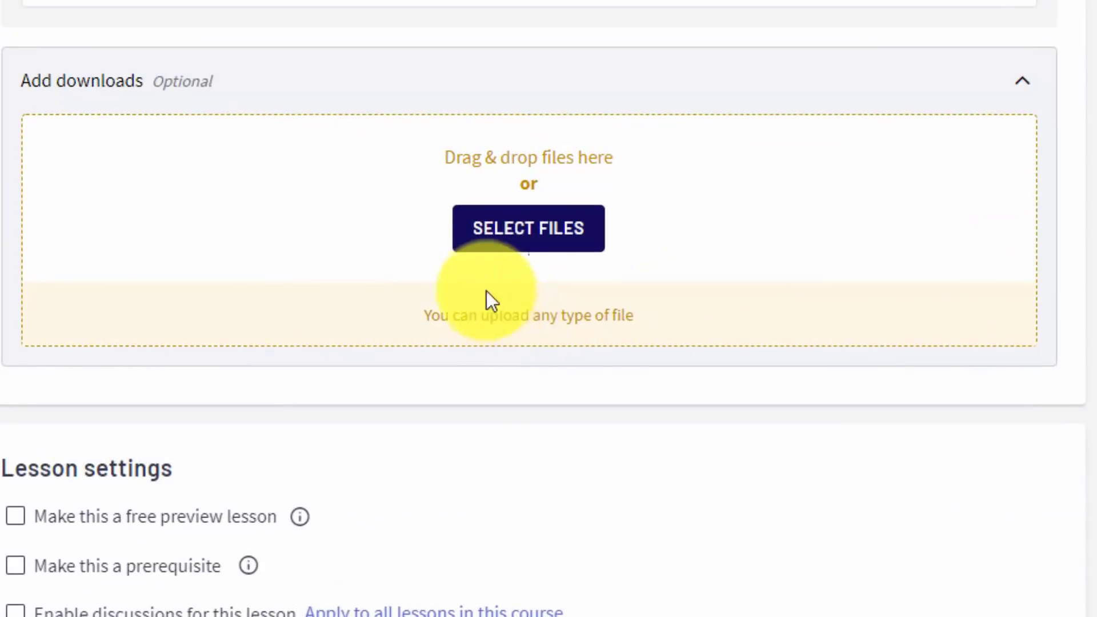
pyautogui.click(529, 255)
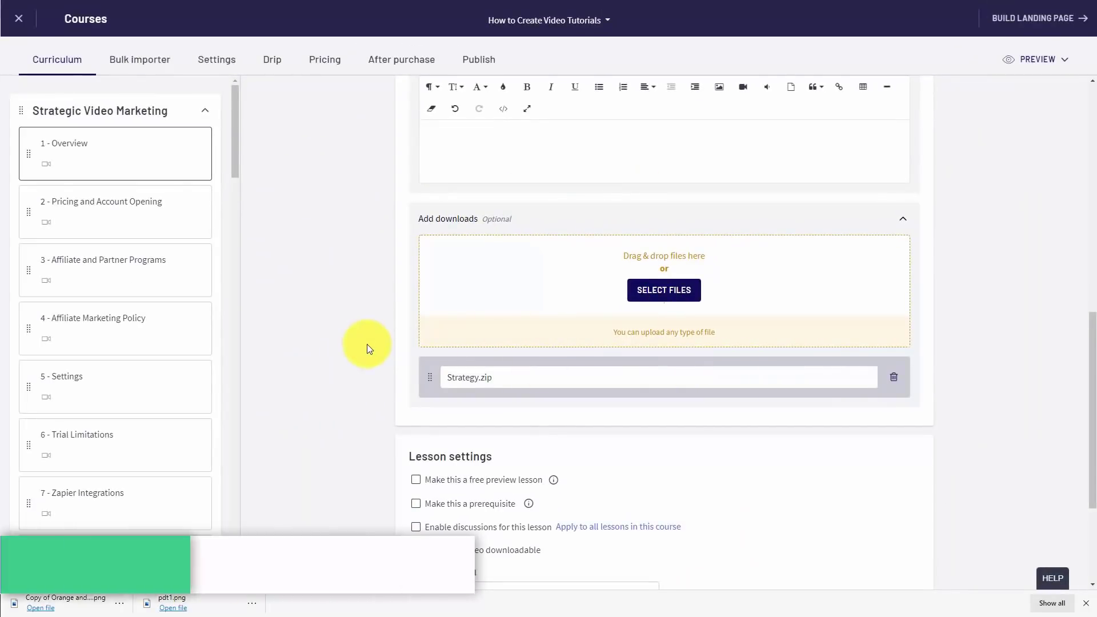
pyautogui.scroll(10, 368, 345)
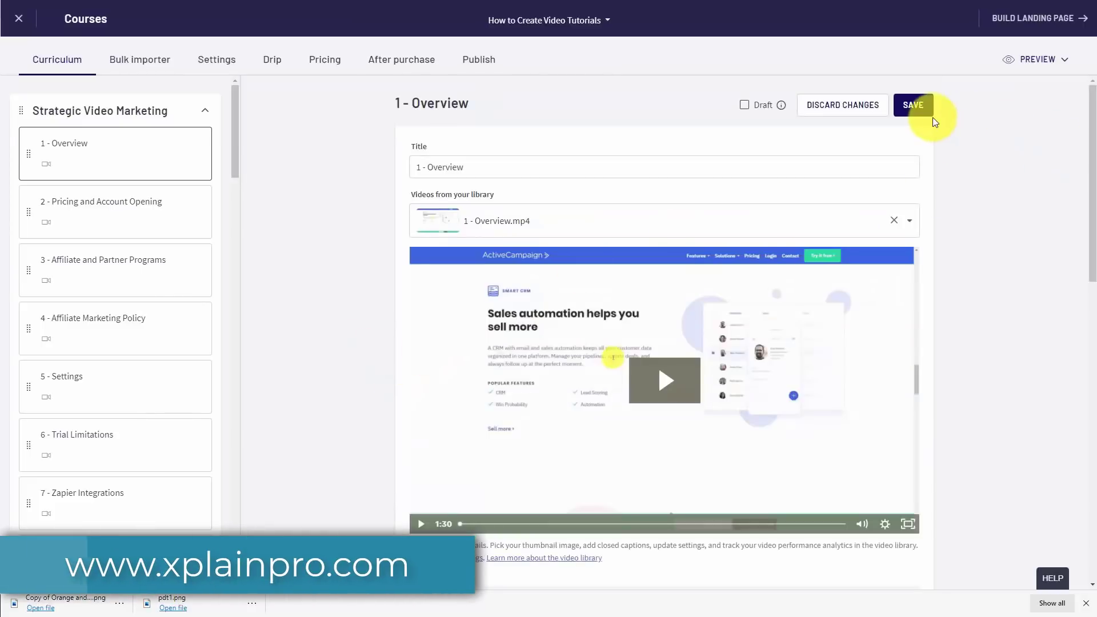
pyautogui.click(916, 110)
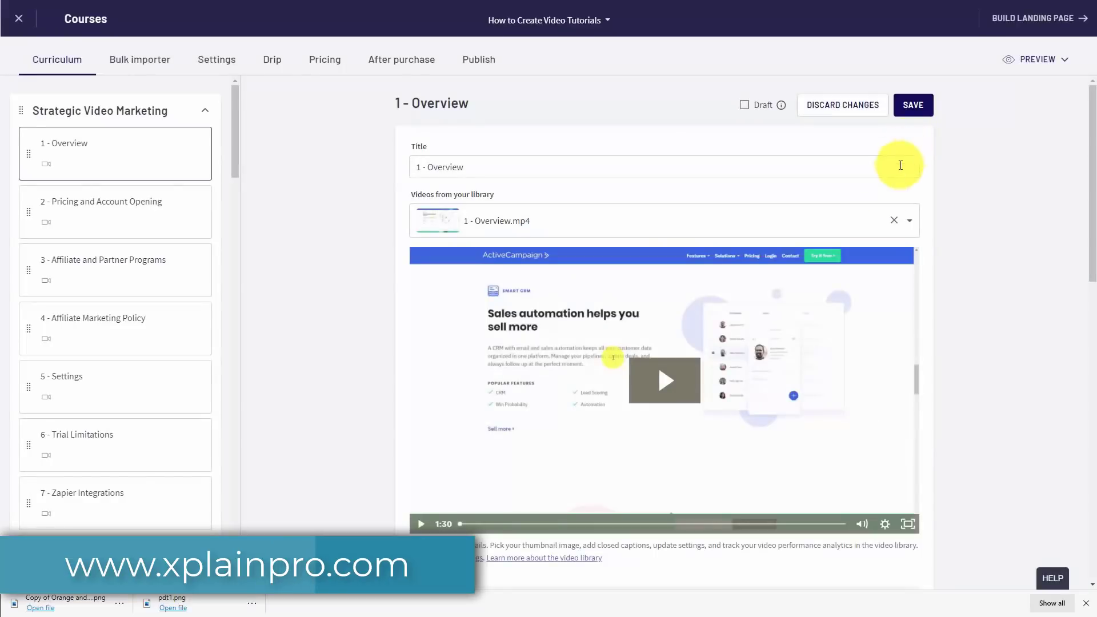
# Step: Make the "1 - Overview" lesson a free preview lesson and a prerequisite
pyautogui.scroll(-15, 285, 296)
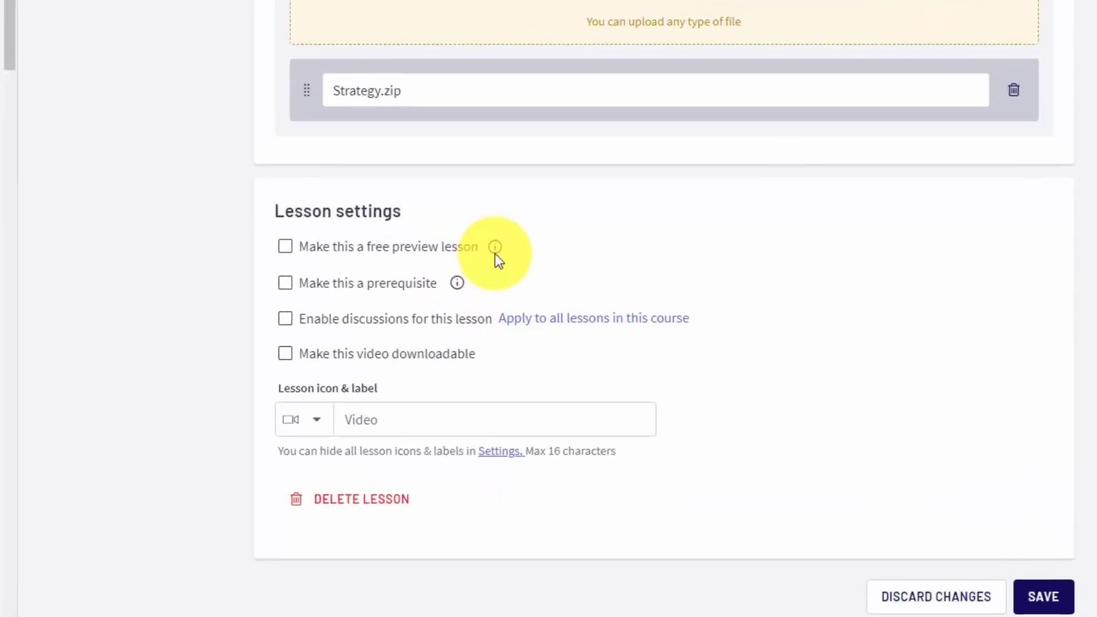
pyautogui.moveTo(553, 295)
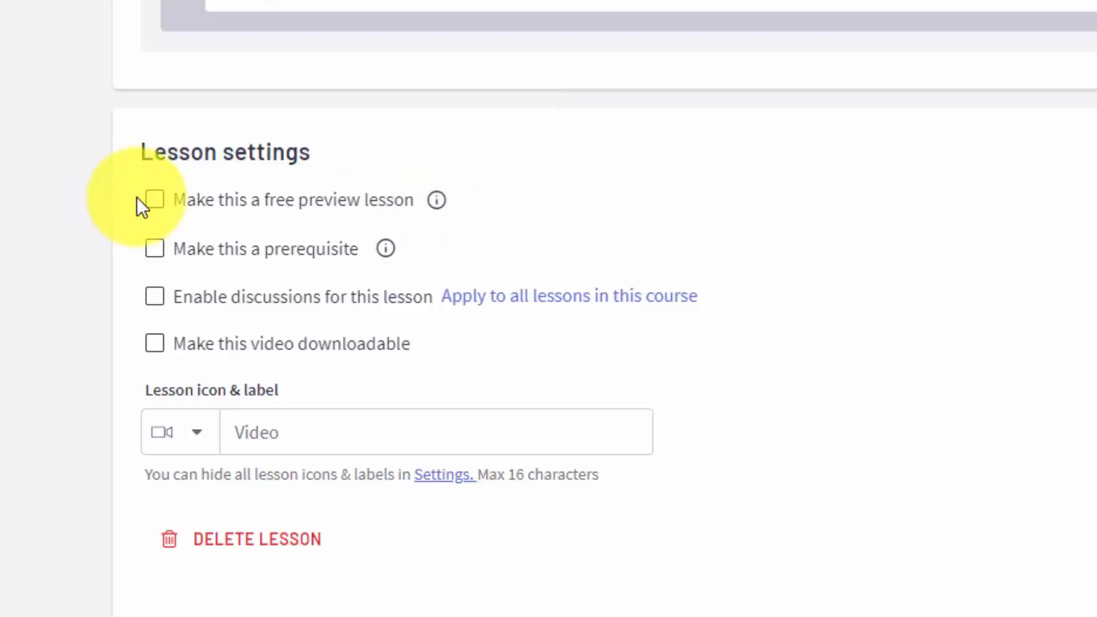
pyautogui.click(153, 207)
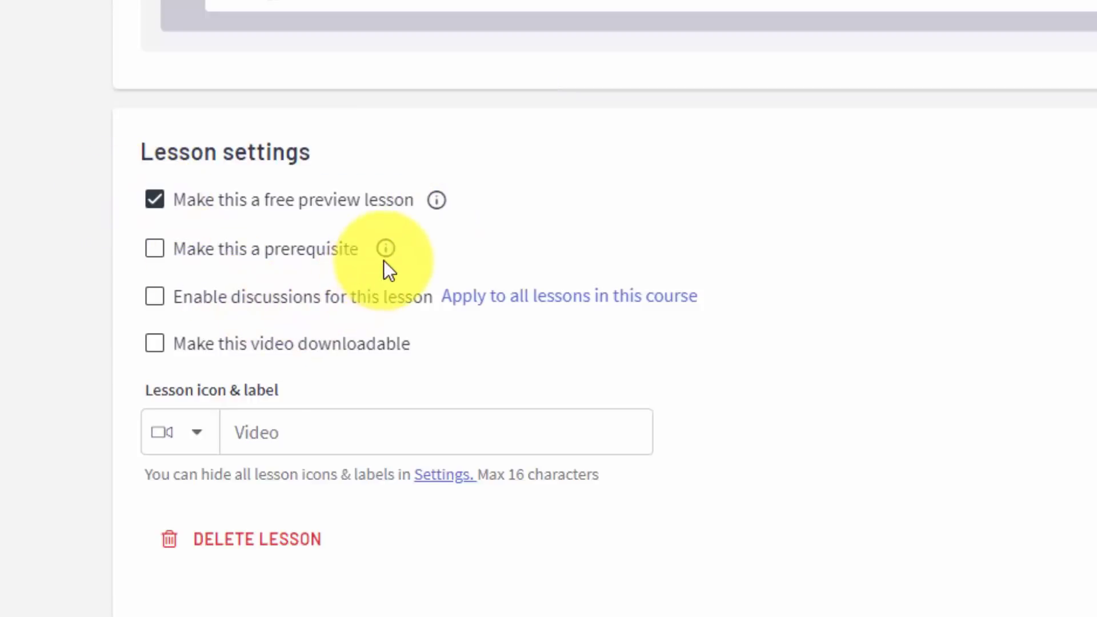
pyautogui.moveTo(386, 253)
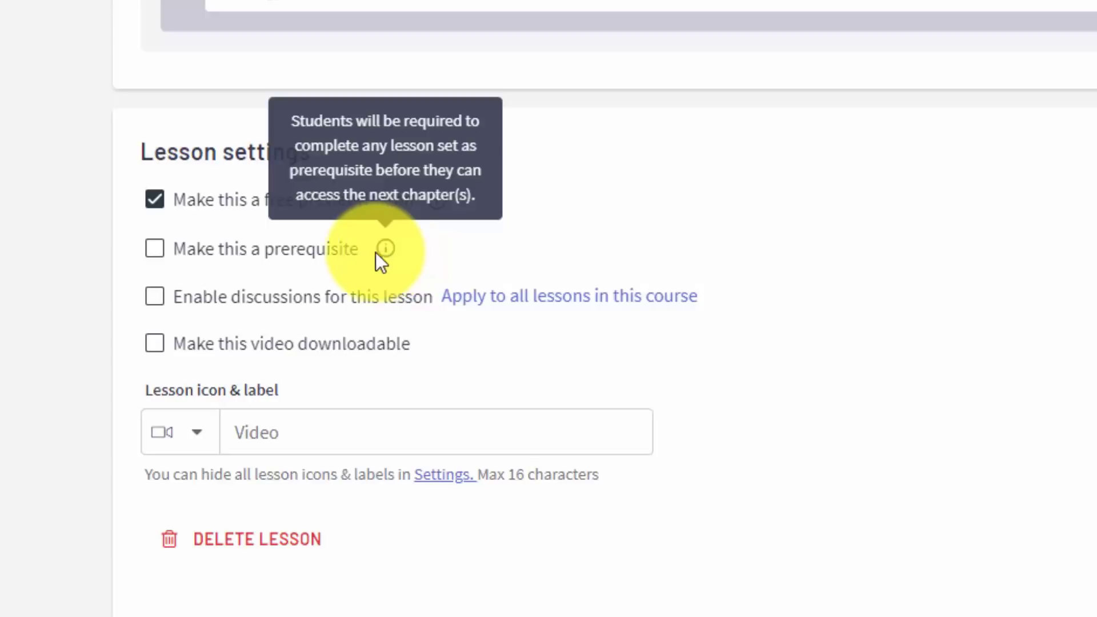
pyautogui.click(154, 249)
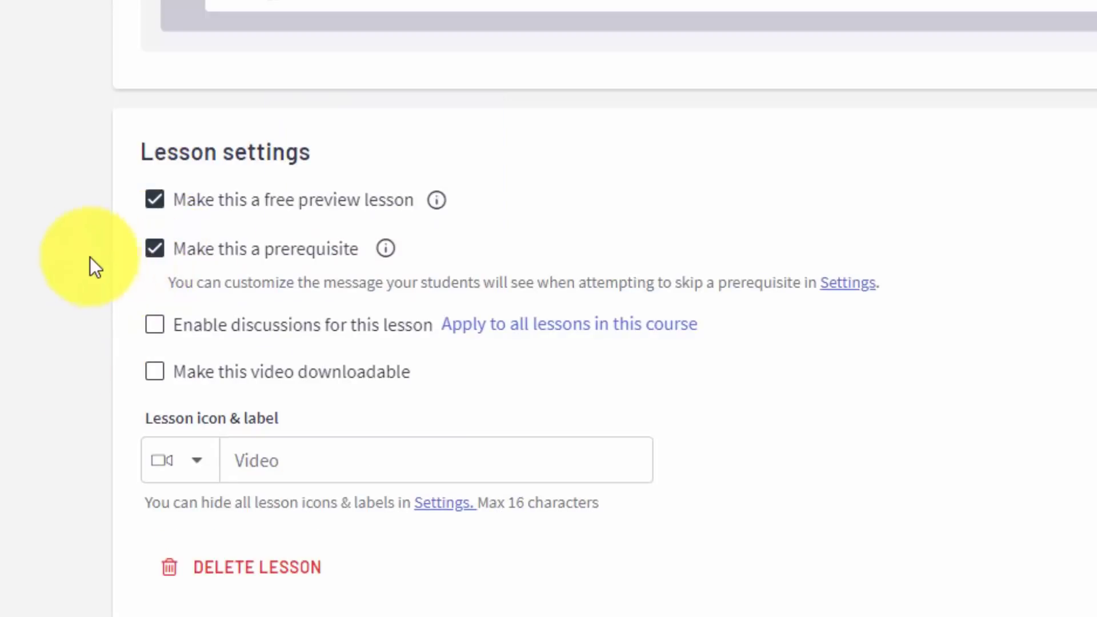
# Step: Enable discussions and video downloading for the Overview lesson, and set its lesson label to "Static Video"
pyautogui.click(154, 326)
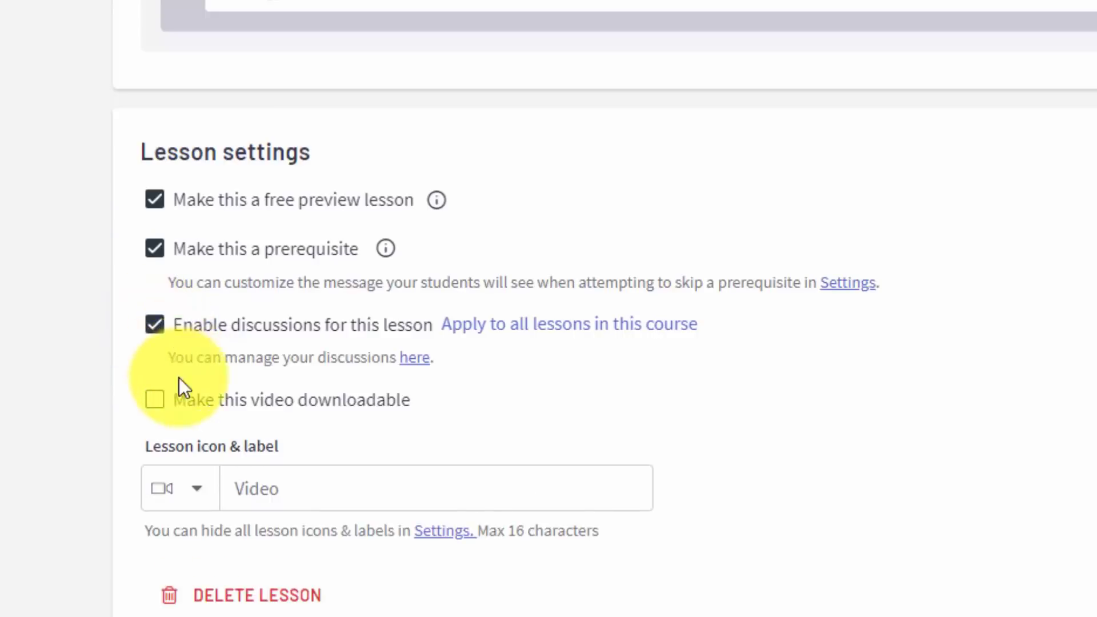
pyautogui.click(155, 406)
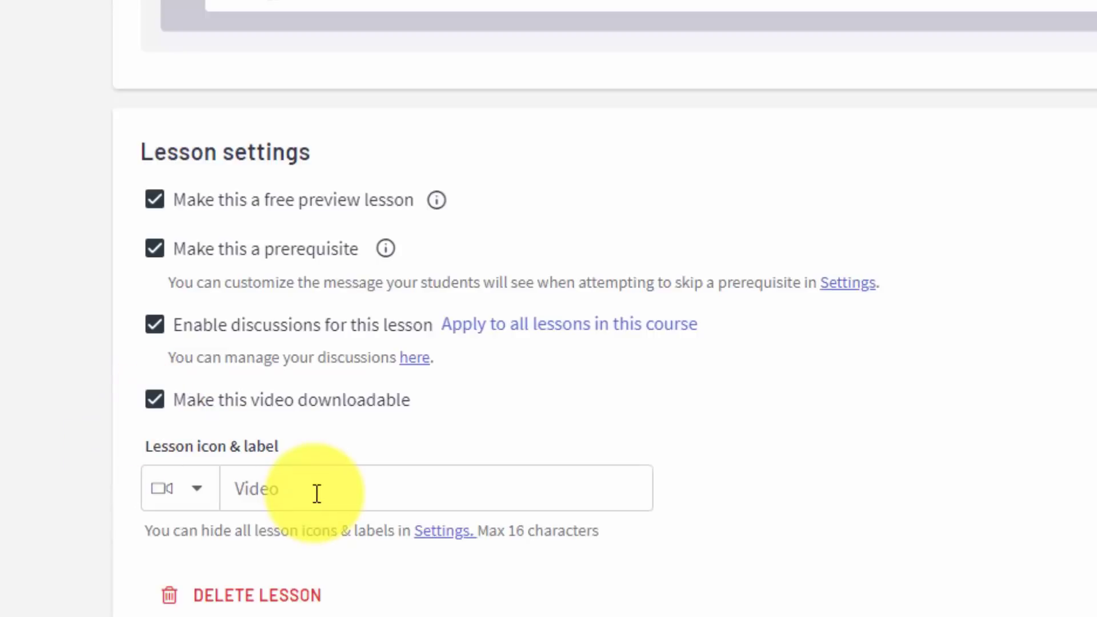
pyautogui.click(282, 497)
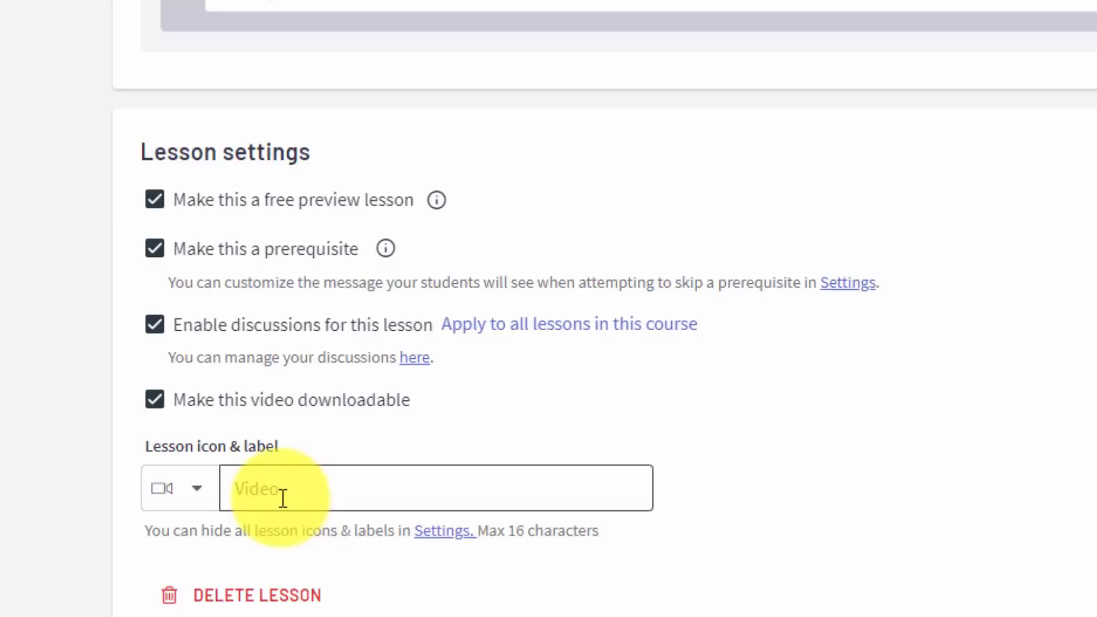
pyautogui.write('Static Video')
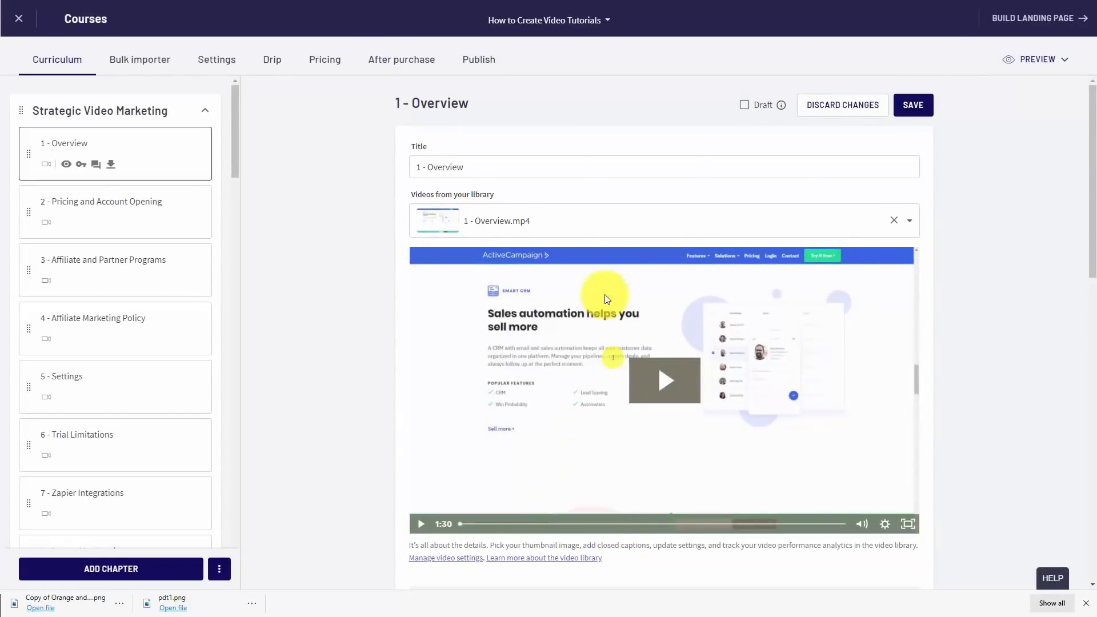
# Step: Preview the course as an enrolled student, and add and save a new chapter titled "Resources for Use"
pyautogui.click(1037, 59)
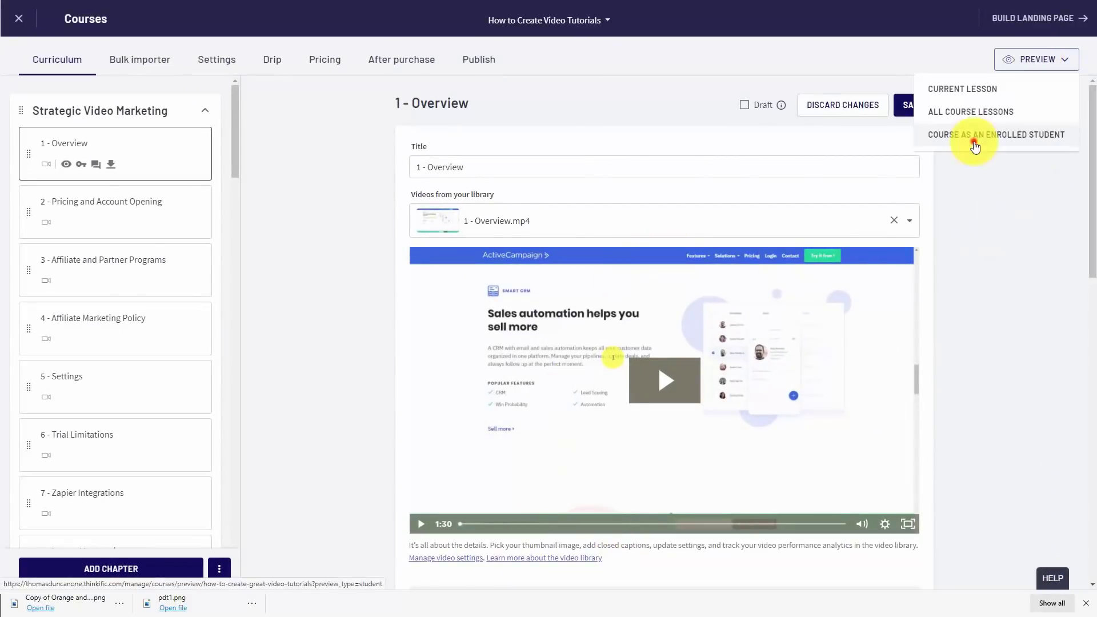
pyautogui.click(969, 145)
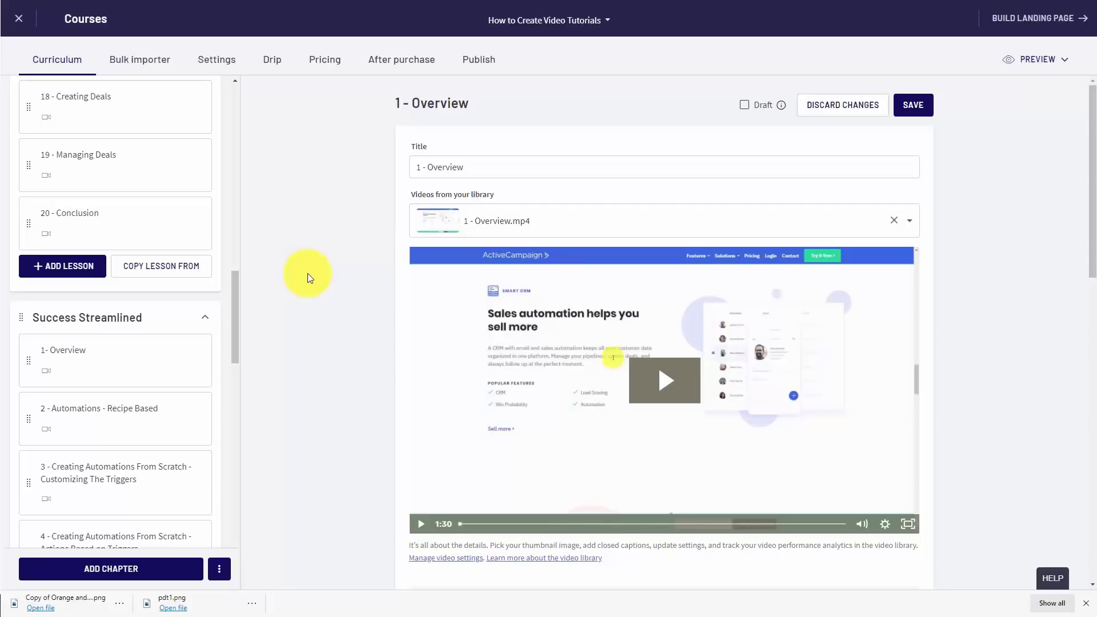
pyautogui.click(112, 570)
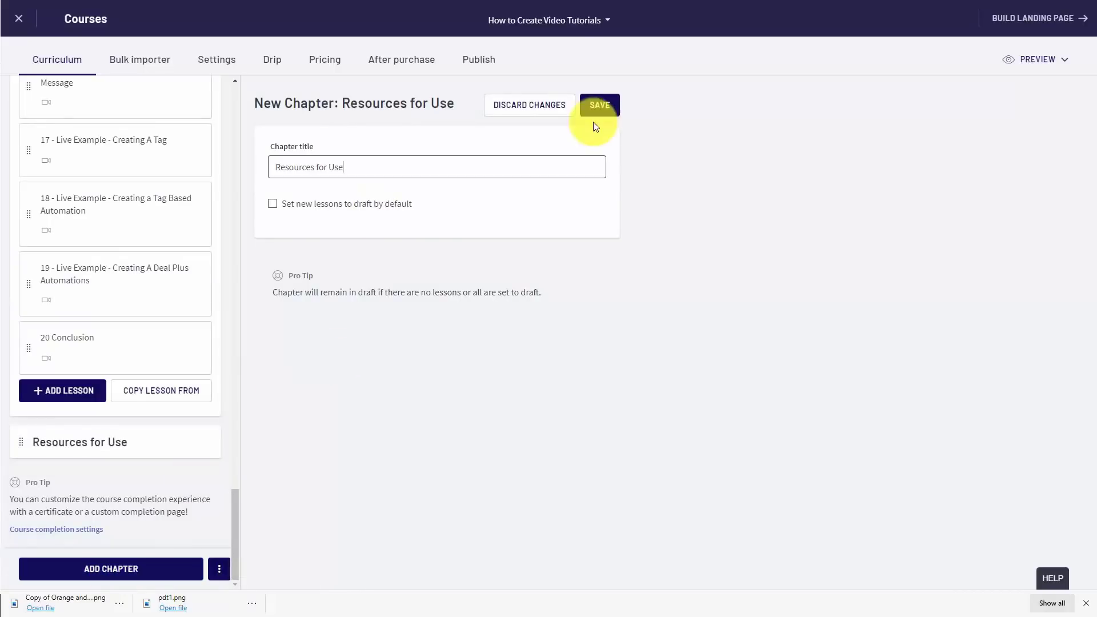
pyautogui.click(593, 122)
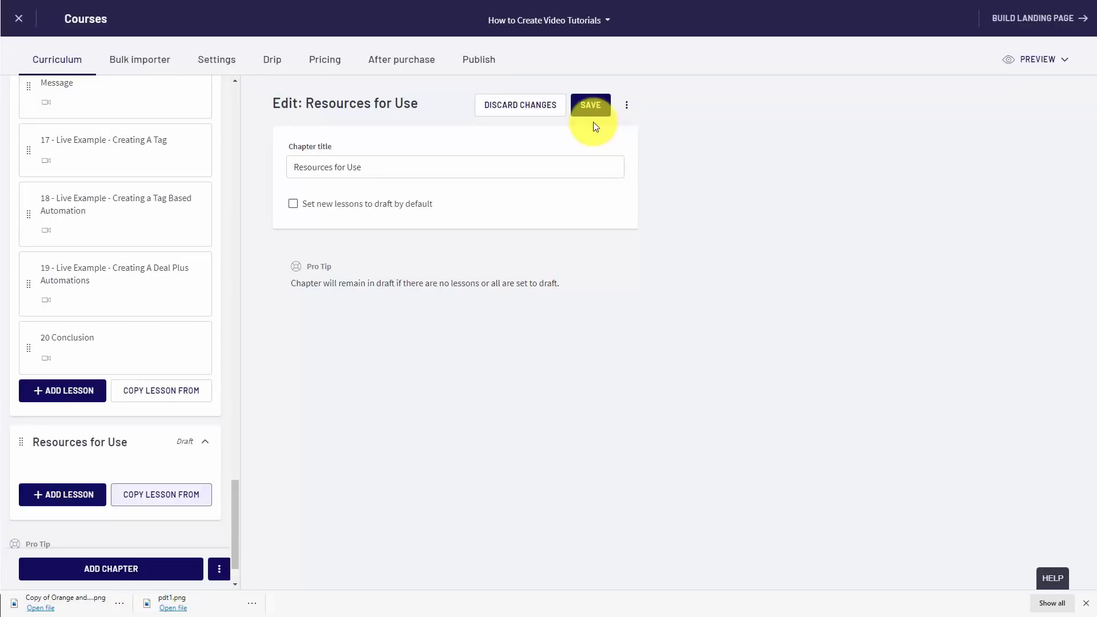
# Step: Copy the "1- Overview" lesson from this course into the Resources for Use chapter
pyautogui.press('Return')
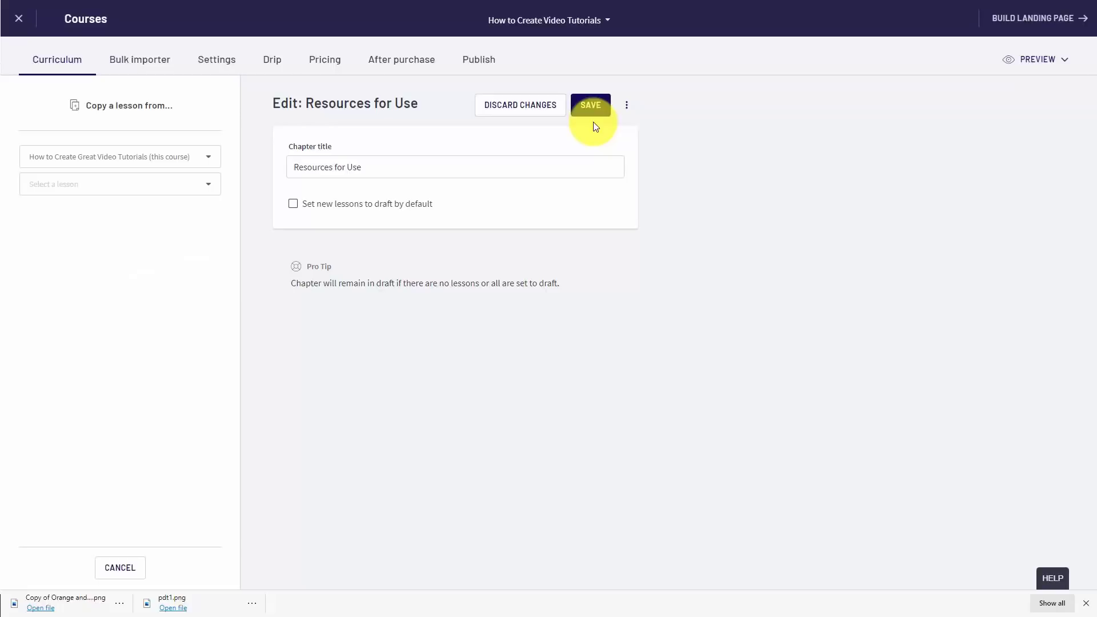
pyautogui.press('Return')
pyautogui.press('Down')
pyautogui.press('Down')
pyautogui.press('Down')
pyautogui.press('Down')
pyautogui.press('Down')
pyautogui.press('Down')
pyautogui.press('Down')
pyautogui.press('Down')
pyautogui.press('Down')
pyautogui.press('Down')
pyautogui.press('Down')
pyautogui.press('Down')
pyautogui.press('Down')
pyautogui.press('Down')
pyautogui.press('Down')
pyautogui.press('Down')
pyautogui.press('Down')
pyautogui.press('Down')
pyautogui.press('Down')
pyautogui.press('Down')
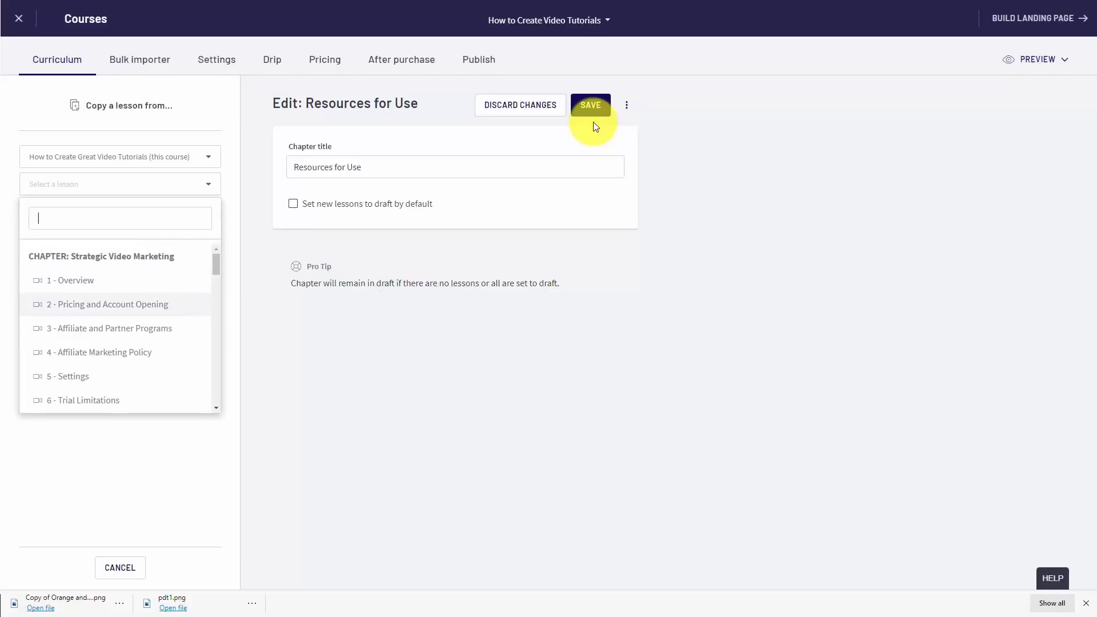
pyautogui.scroll(-2, 120, 327)
pyautogui.scroll(1, 120, 326)
pyautogui.press('Return')
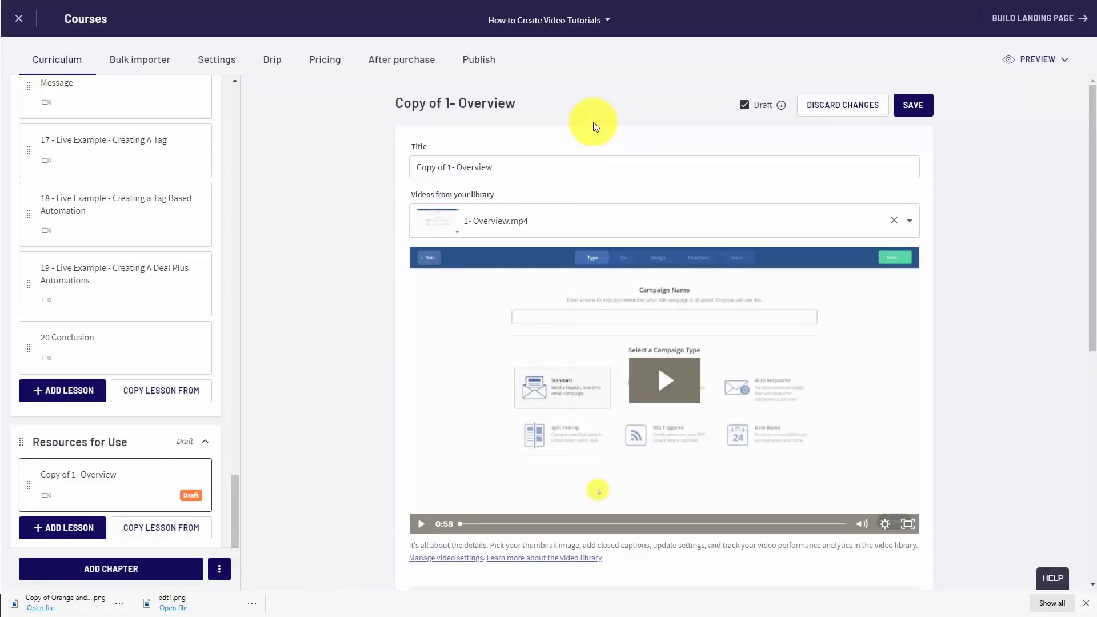
# Step: Take the copied lesson out of draft, retitle it "Review of the Starting Concept", and save it
pyautogui.press('space')
pyautogui.press('Tab')
pyautogui.press('Tab')
pyautogui.press('Return')
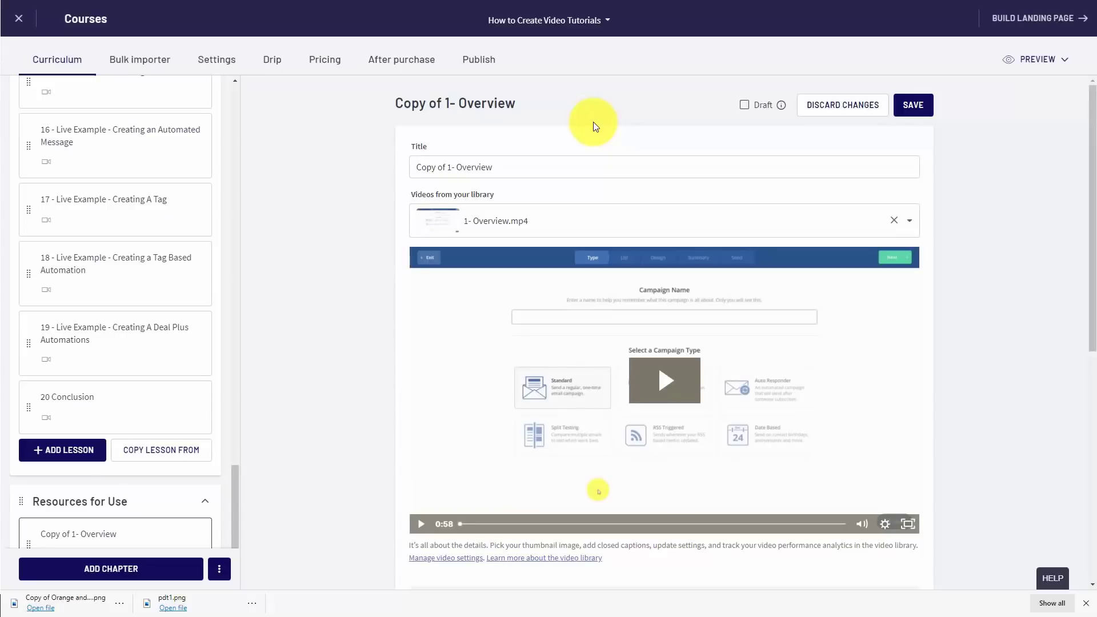
pyautogui.tripleClick(411, 166)
pyautogui.write('Review of the Starting Concept')
pyautogui.click(907, 107)
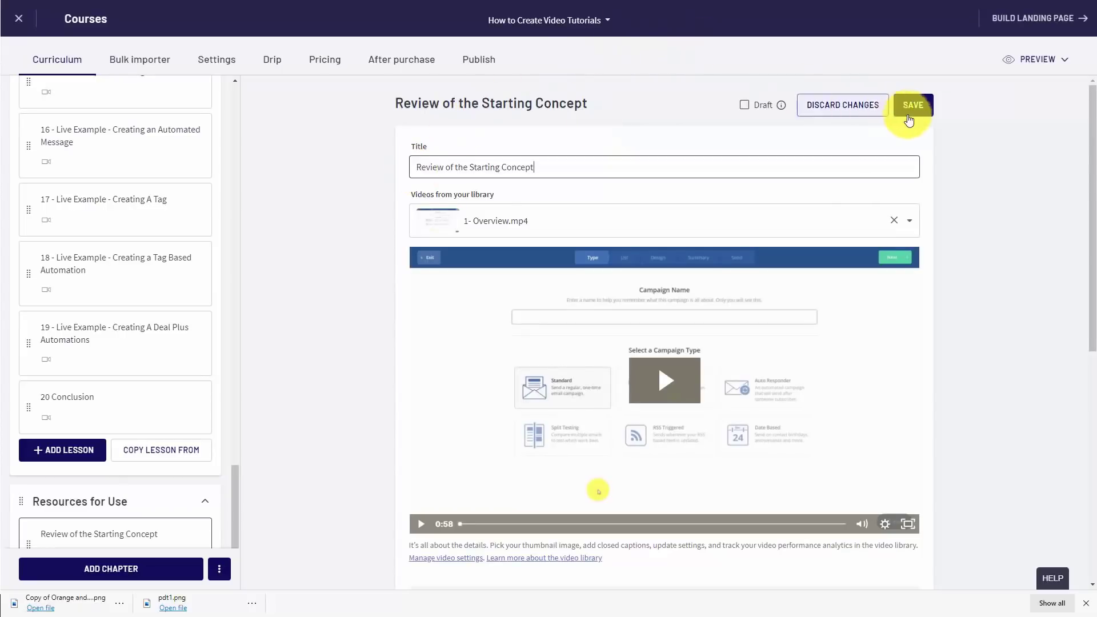
# Step: Add a quiz lesson titled "Video Tutorials" to the Resources for Use chapter
pyautogui.click(73, 432)
pyautogui.scroll(-3, 79, 429)
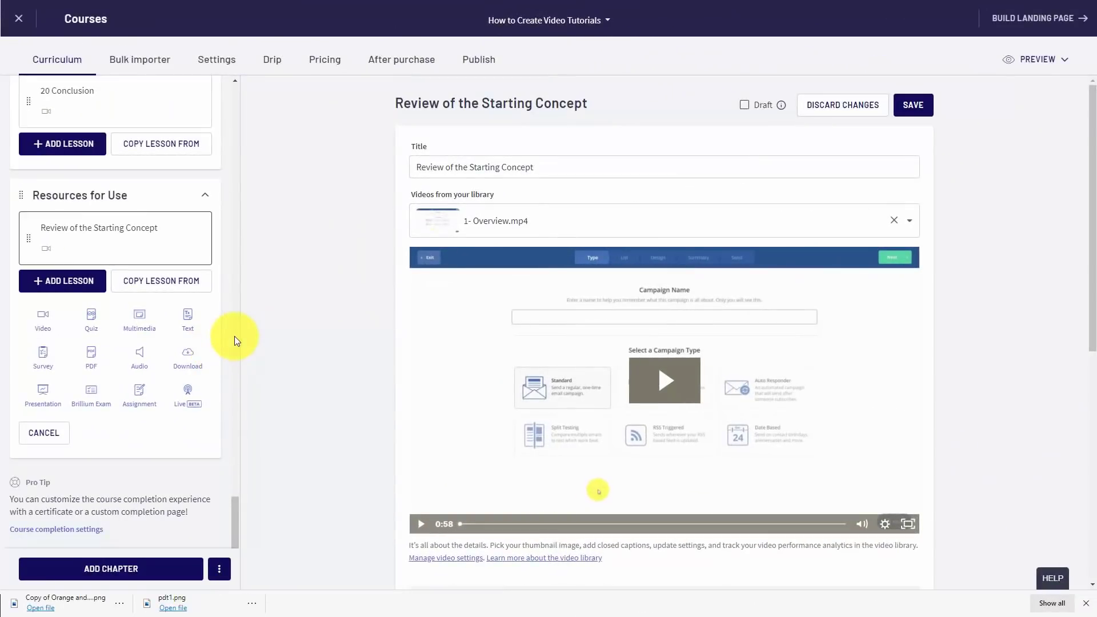
pyautogui.click(91, 319)
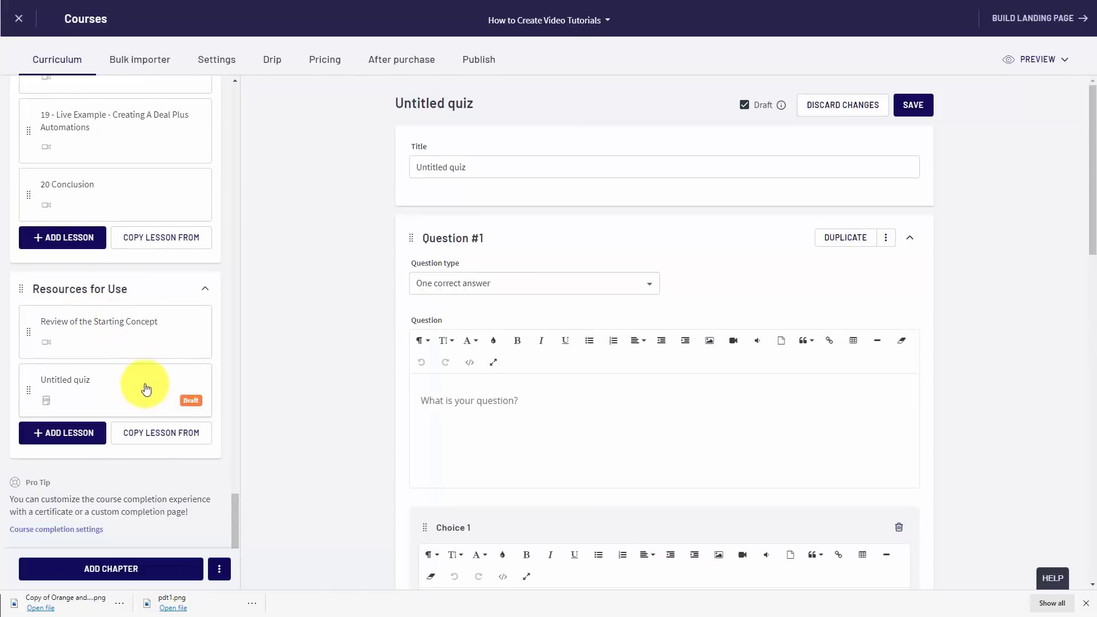
pyautogui.scroll(-6, 618, 281)
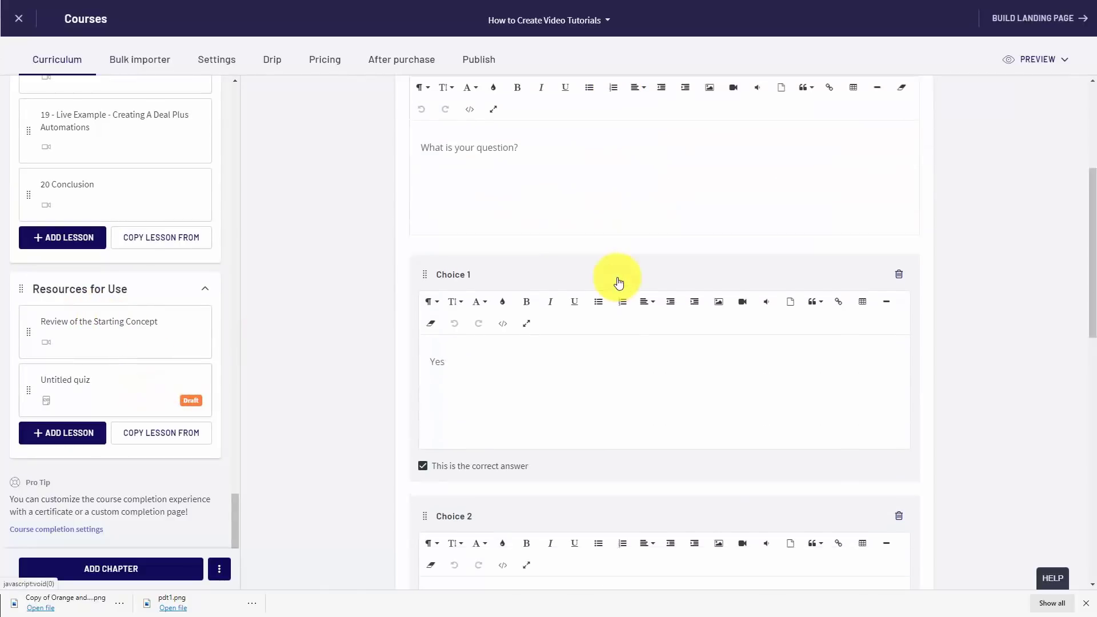
pyautogui.scroll(5, 618, 279)
pyautogui.scroll(1, 619, 277)
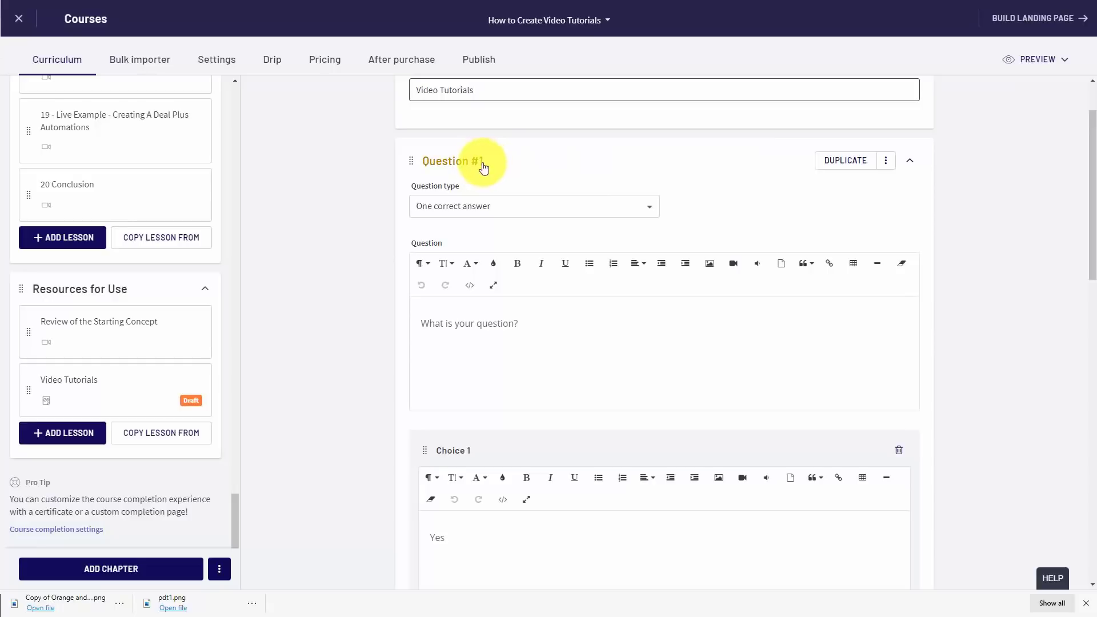
# Step: Allow multiple correct answers for Question #1, and enter choices "Off Screen" and "Animated" and the explanation "Videos can be created in this case on screen only."
pyautogui.click(574, 213)
pyautogui.click(502, 260)
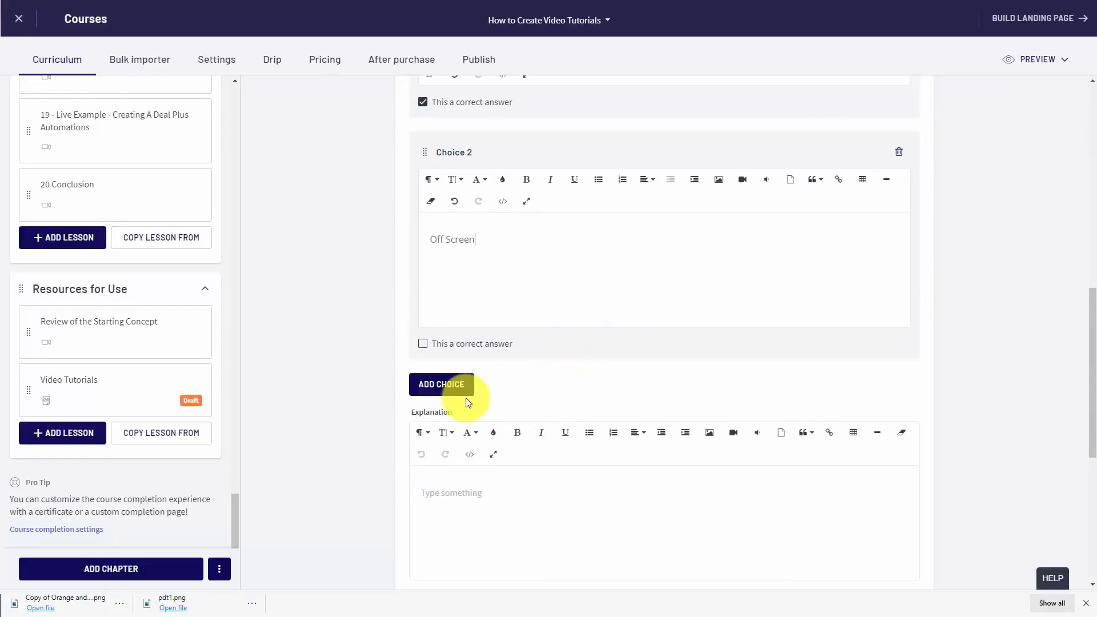
pyautogui.click(451, 384)
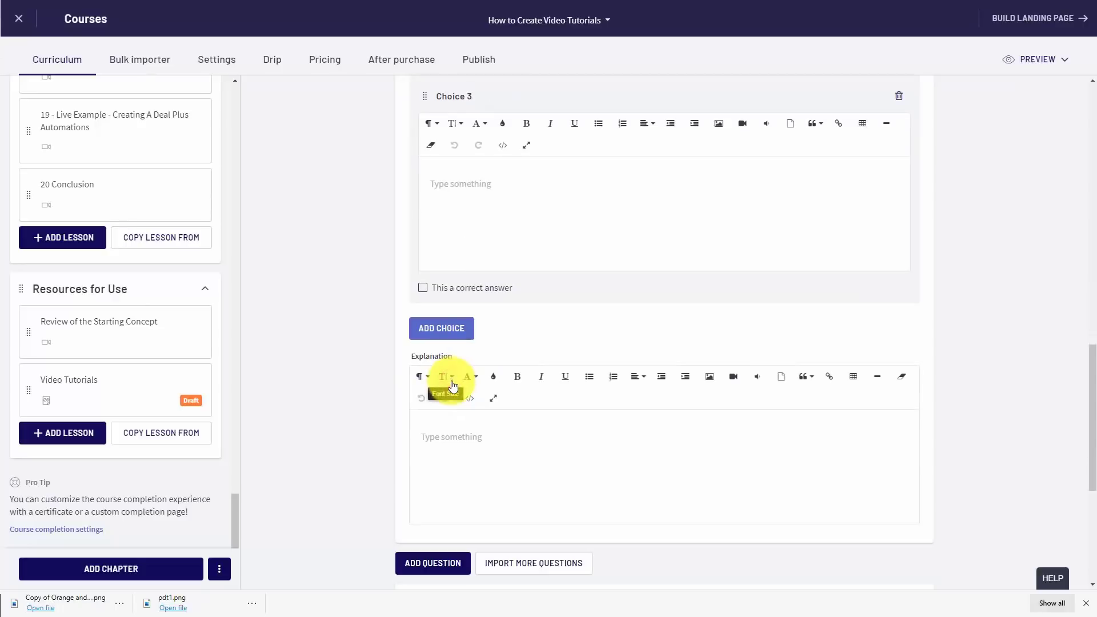
pyautogui.click(481, 436)
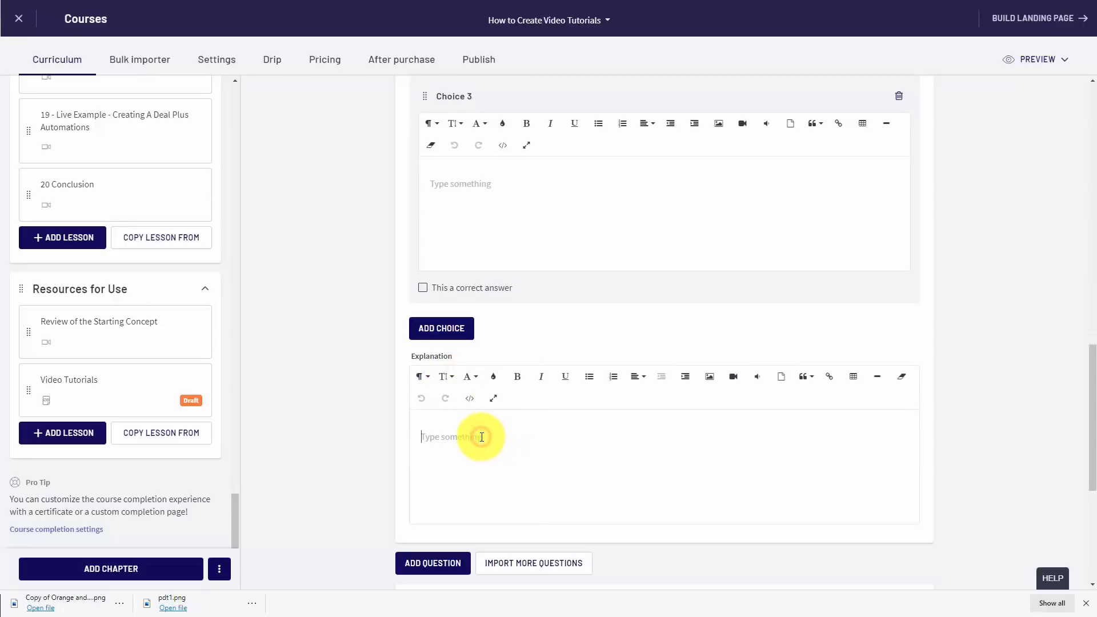
pyautogui.write('Animated')
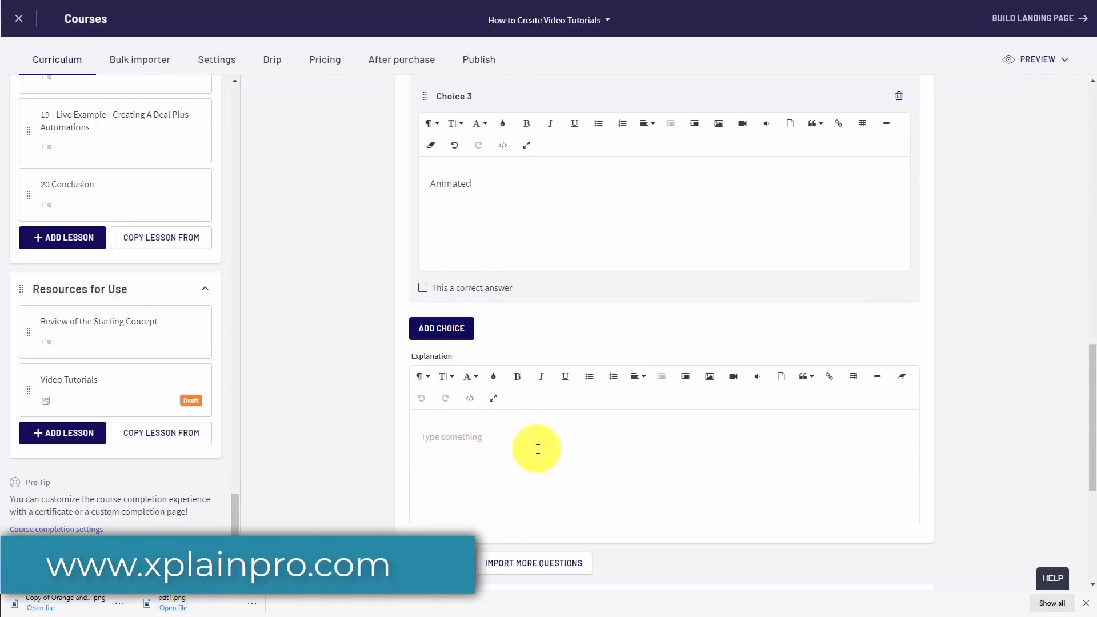
pyautogui.click(434, 439)
pyautogui.write('Videos can be created in this case on screen only.')
# Step: Require a 100% passing grade, enable the randomised question bank, label the quiz "Video Knowledge", and save it
pyautogui.scroll(-1, 437, 448)
pyautogui.scroll(-4, 452, 400)
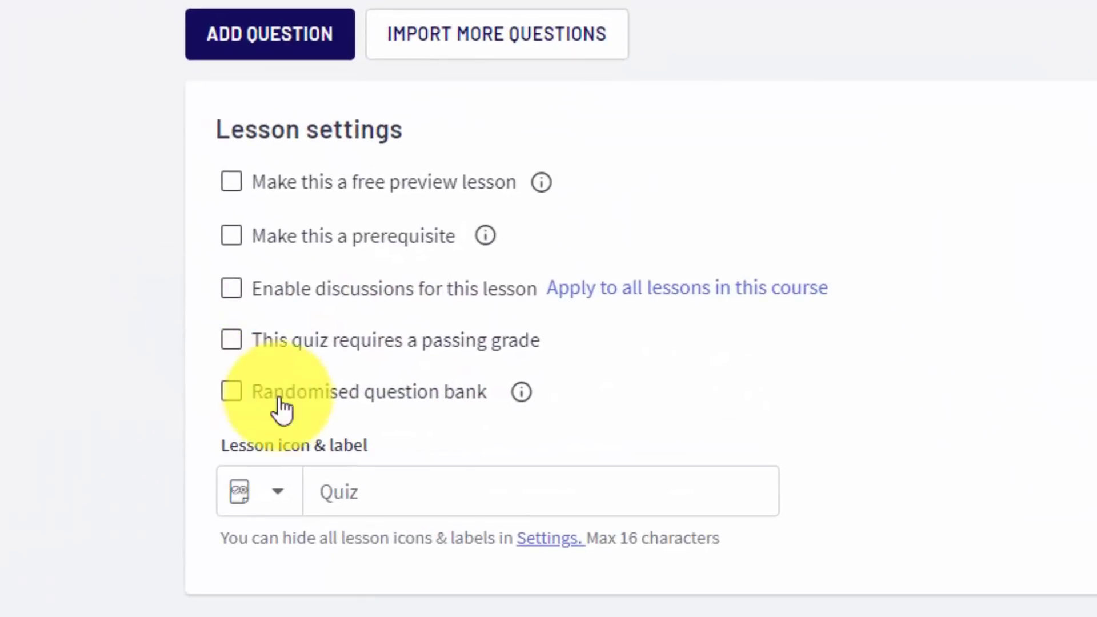
pyautogui.click(232, 342)
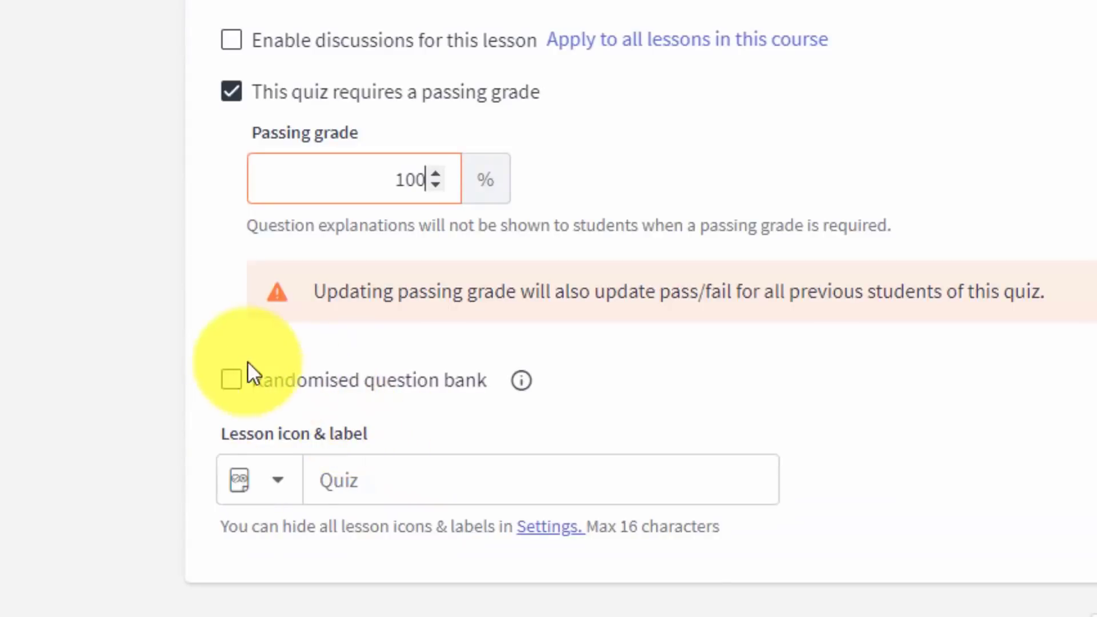
pyautogui.click(238, 385)
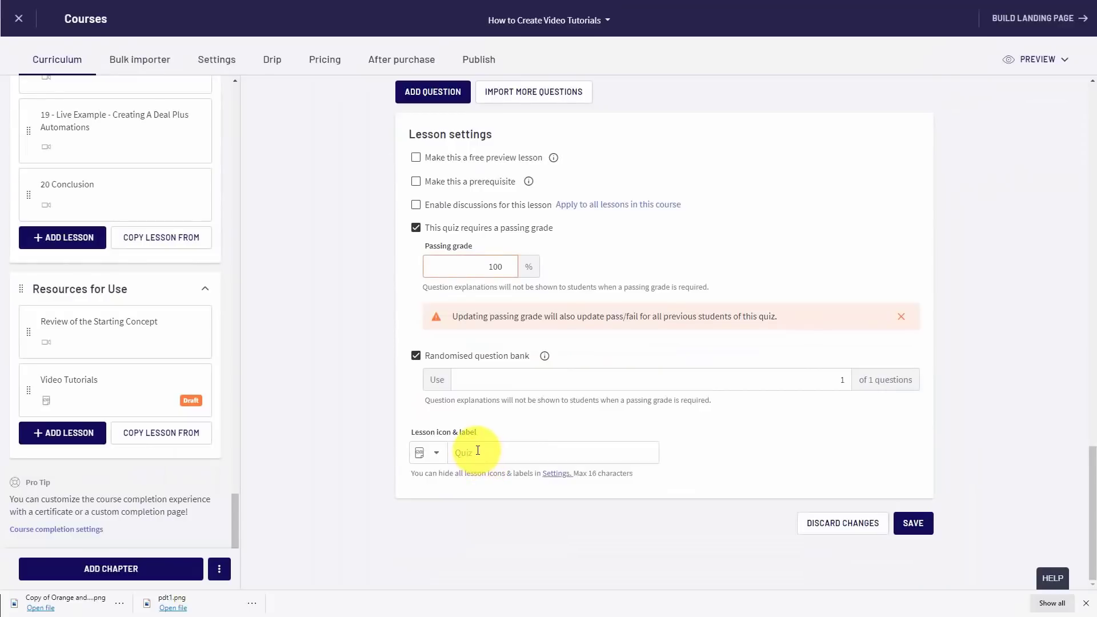
pyautogui.click(484, 457)
pyautogui.write('Video Knowledge')
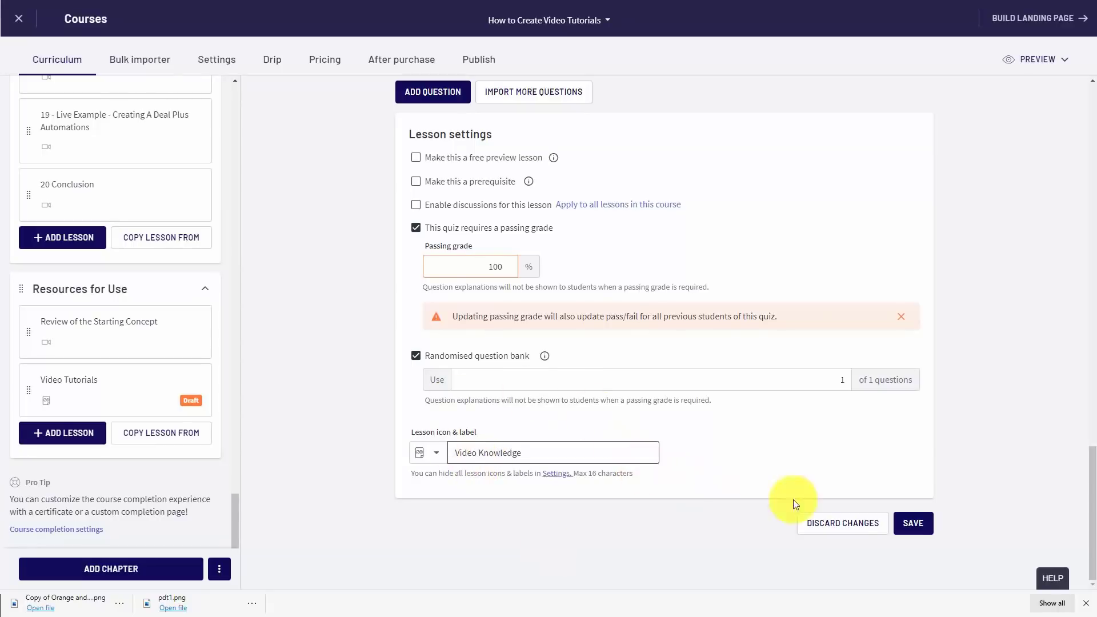
pyautogui.click(913, 523)
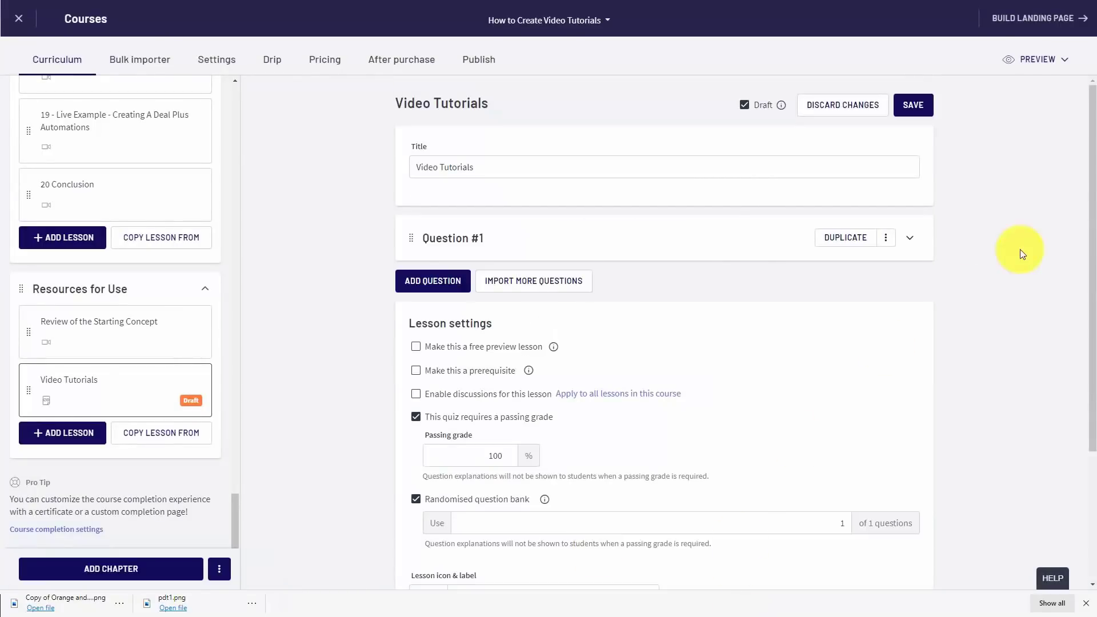
# Step: Preview the course as an enrolled student and open the Video Tutorials quiz in the Resources for Use chapter
pyautogui.click(1027, 59)
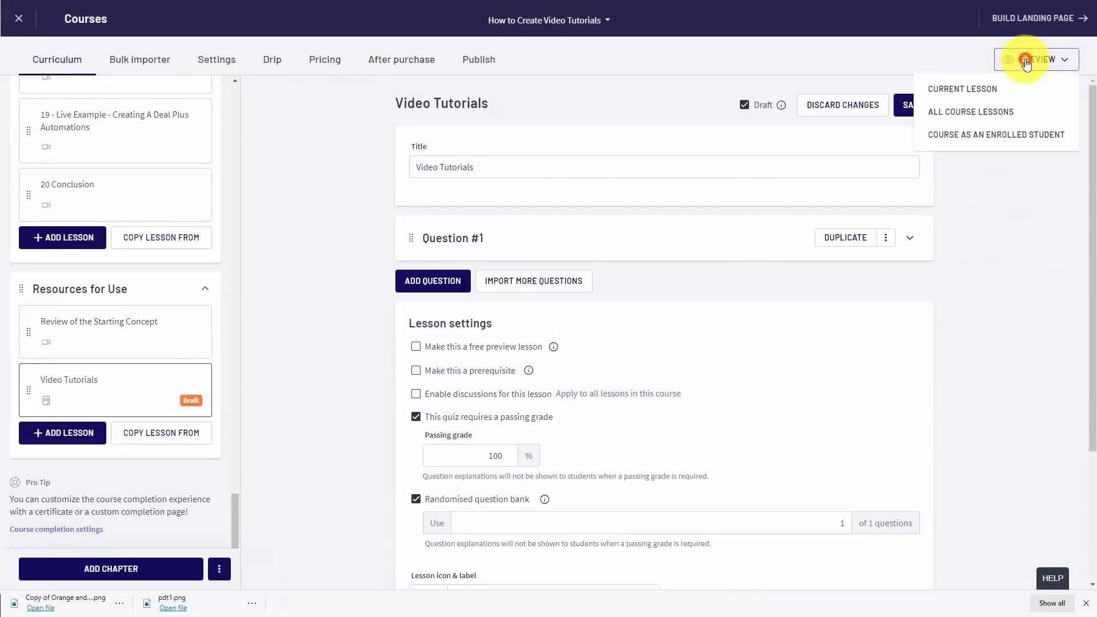
pyautogui.click(987, 136)
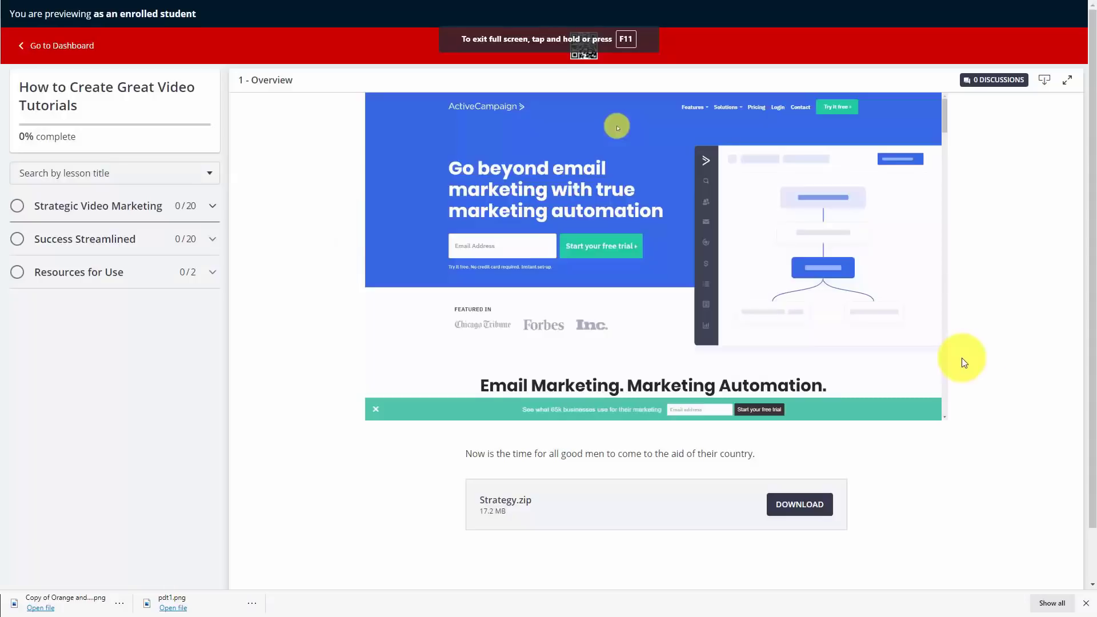
pyautogui.click(209, 271)
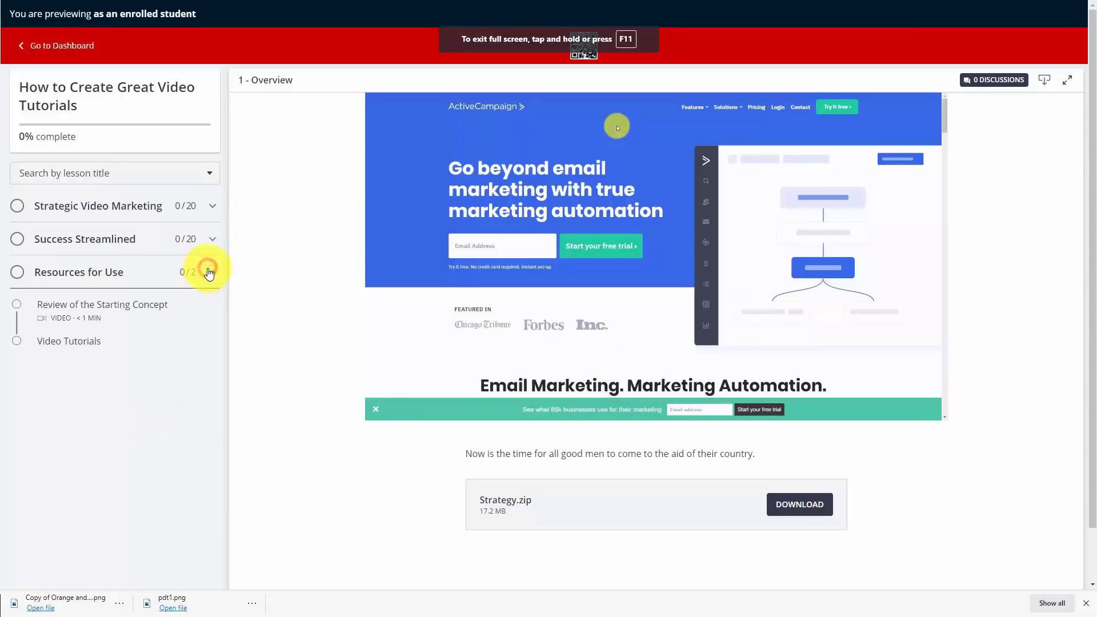
pyautogui.click(85, 349)
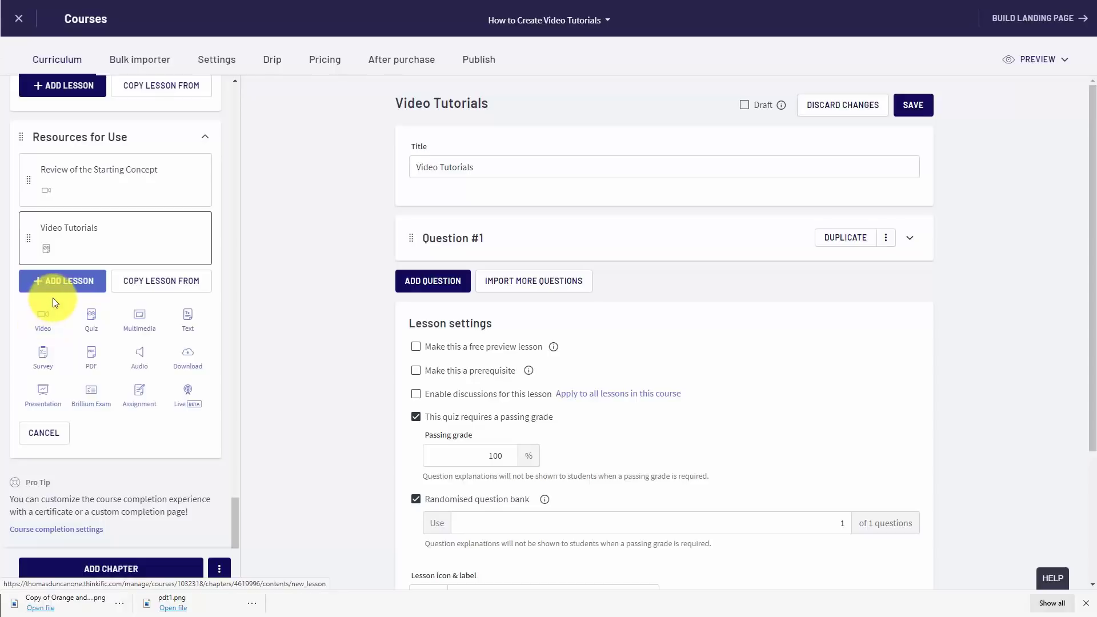
# Step: Move the Video Tutorials quiz above "Review of the Starting Concept" in the Resources for Use chapter
pyautogui.moveTo(29, 239); pyautogui.dragTo(34, 179)
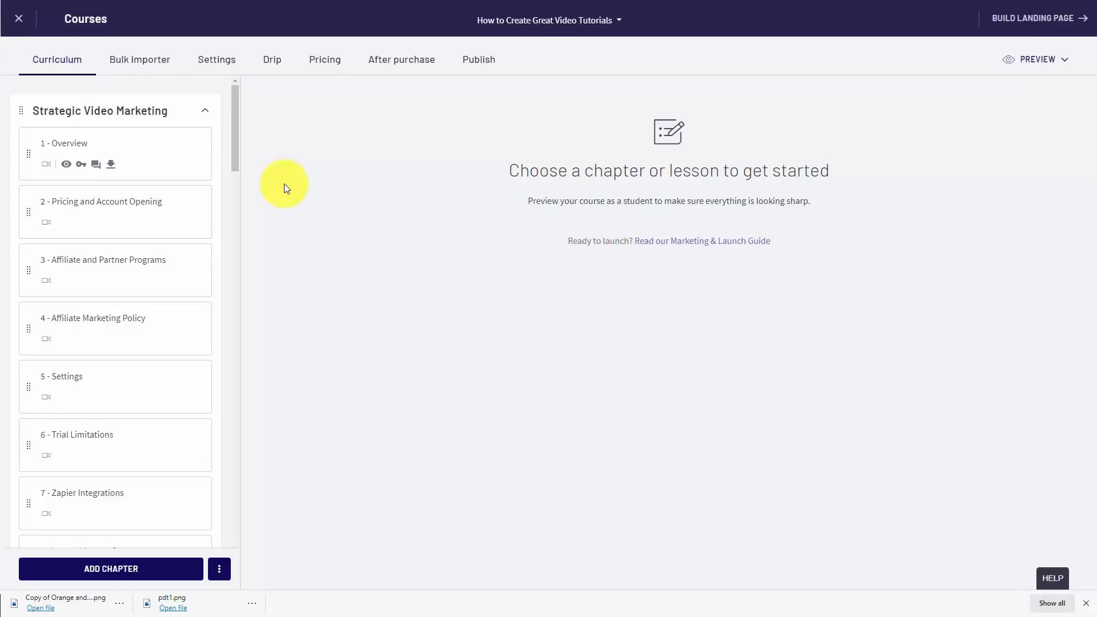
# Step: Create and save a drip schedule based on student enrollment date, releasing lessons 2, 3 and 4 of Strategic Video Marketing after 7 days
pyautogui.click(274, 66)
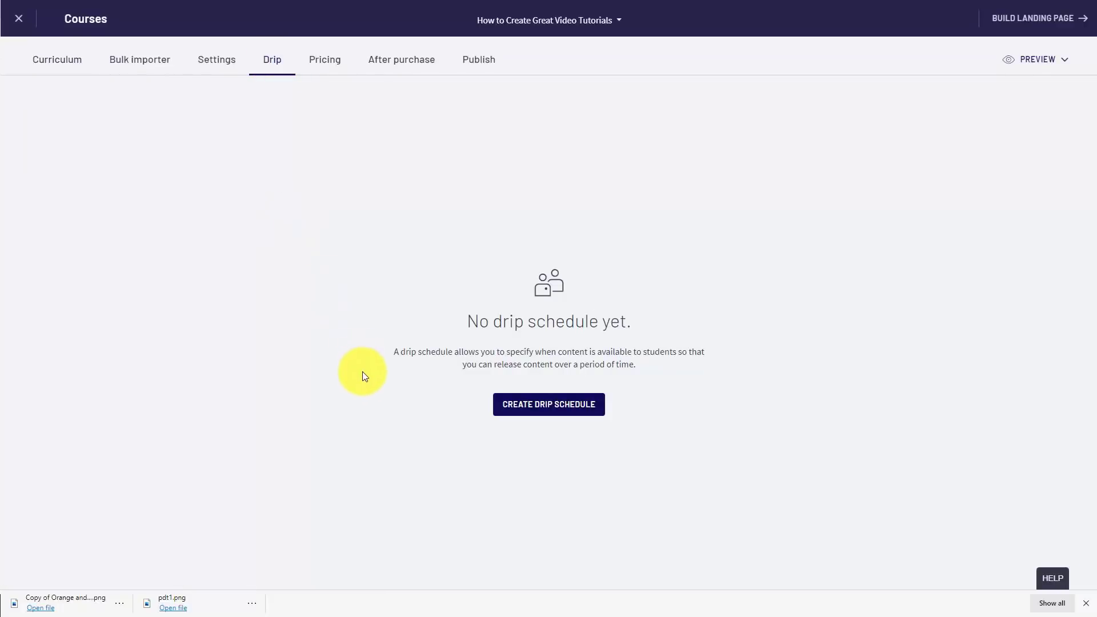
pyautogui.click(531, 411)
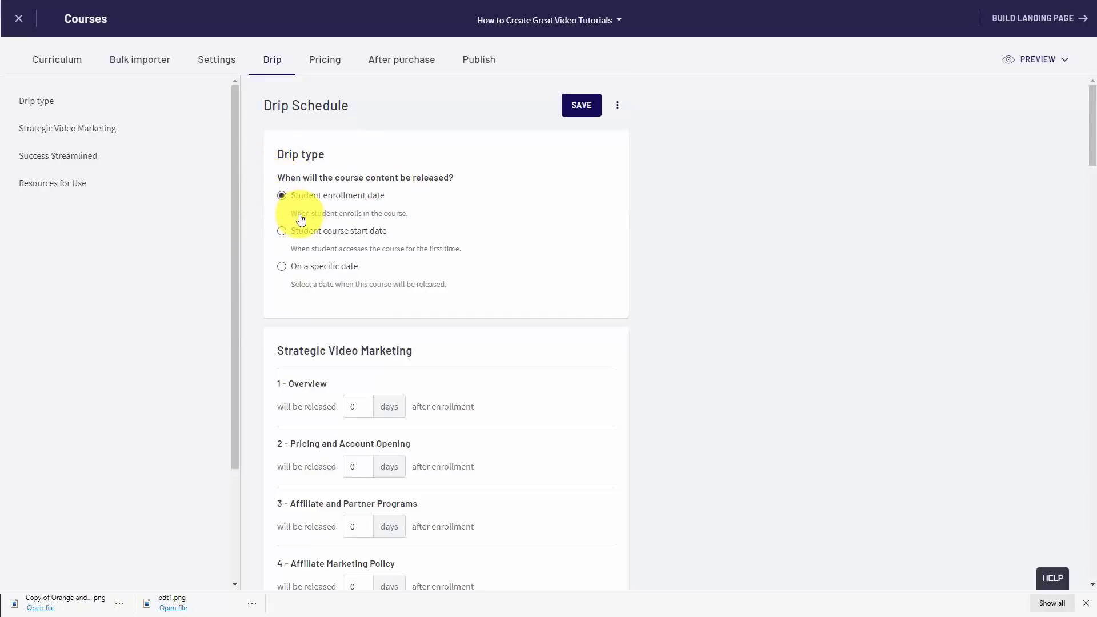
pyautogui.scroll(-3, 301, 219)
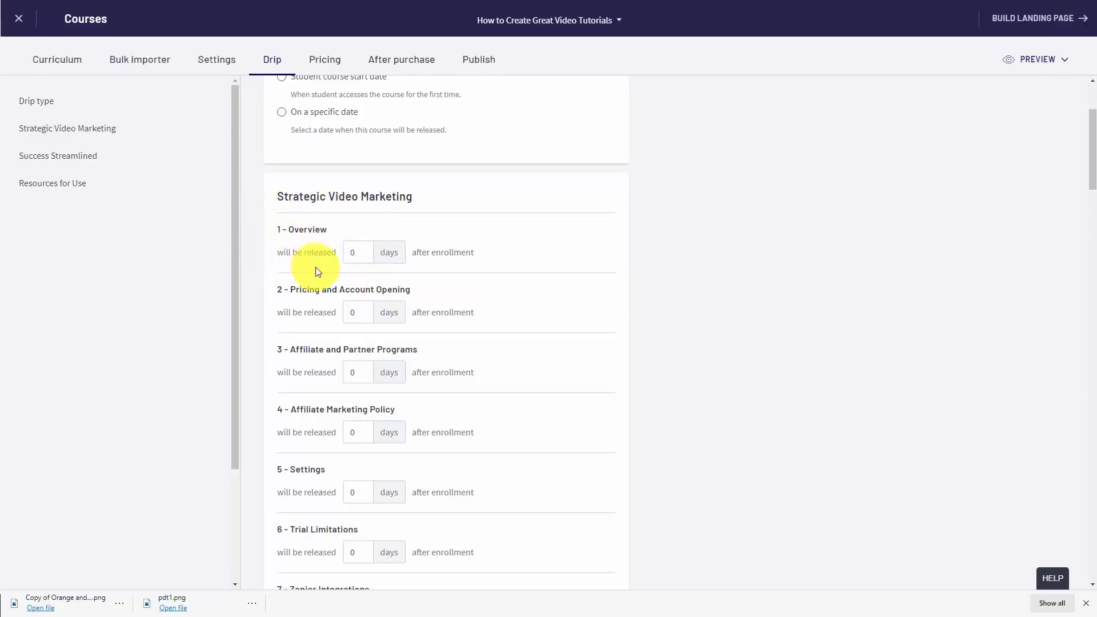
pyautogui.scroll(-1, 315, 266)
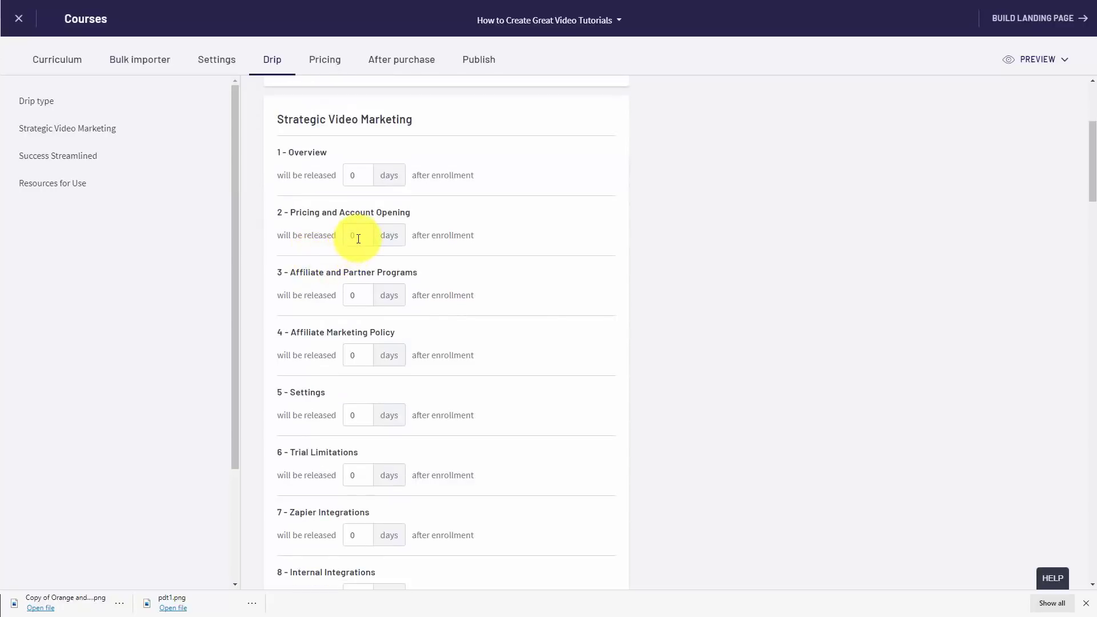
pyautogui.write('7')
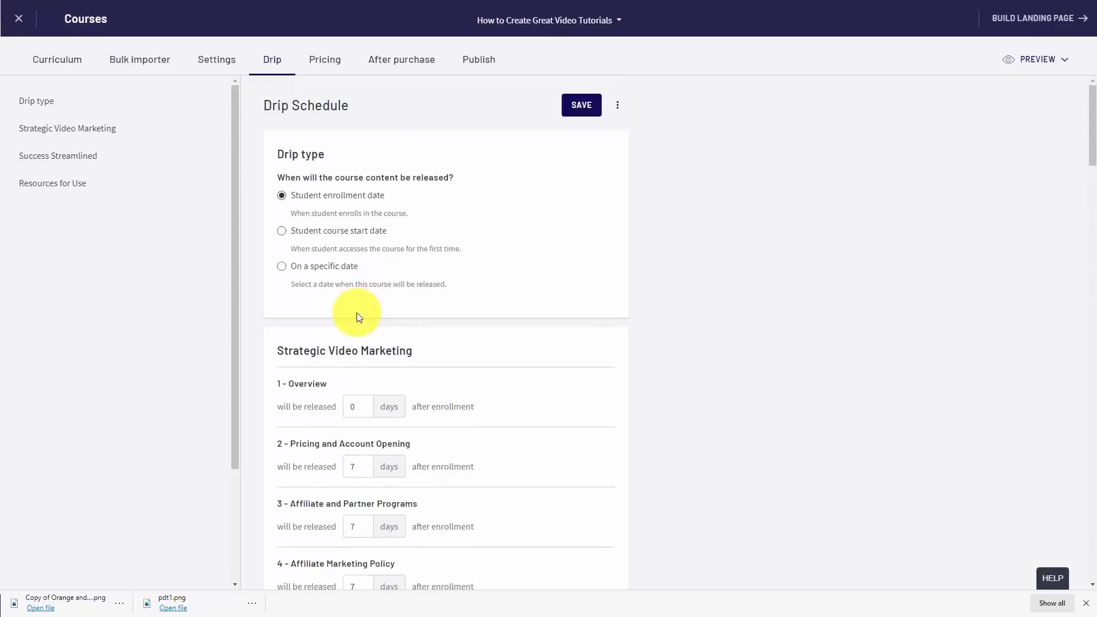
pyautogui.click(571, 102)
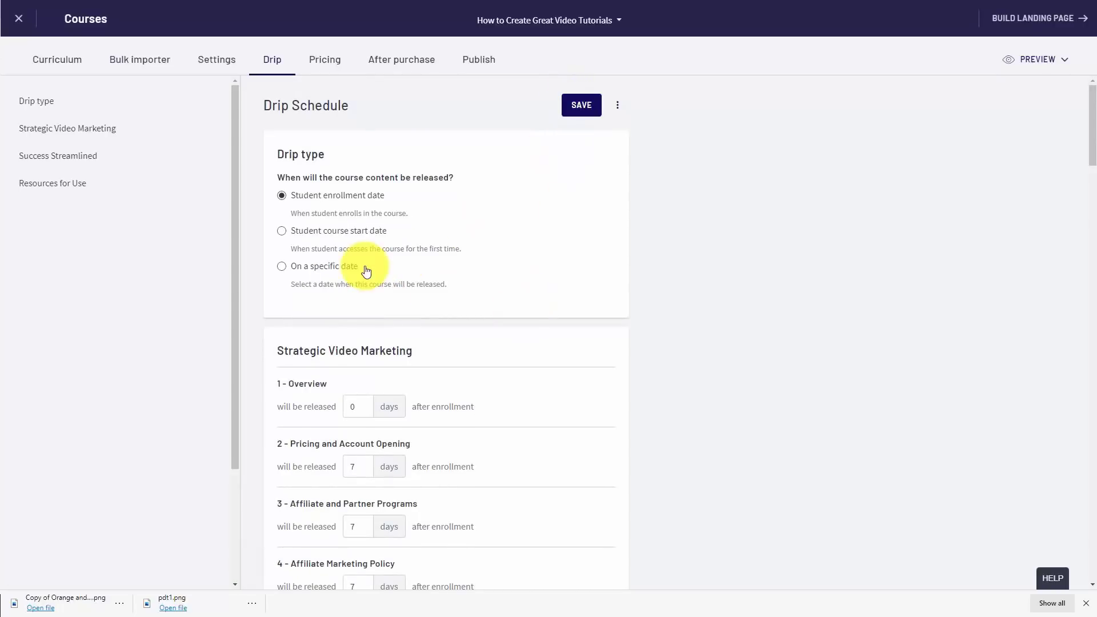
pyautogui.click(621, 112)
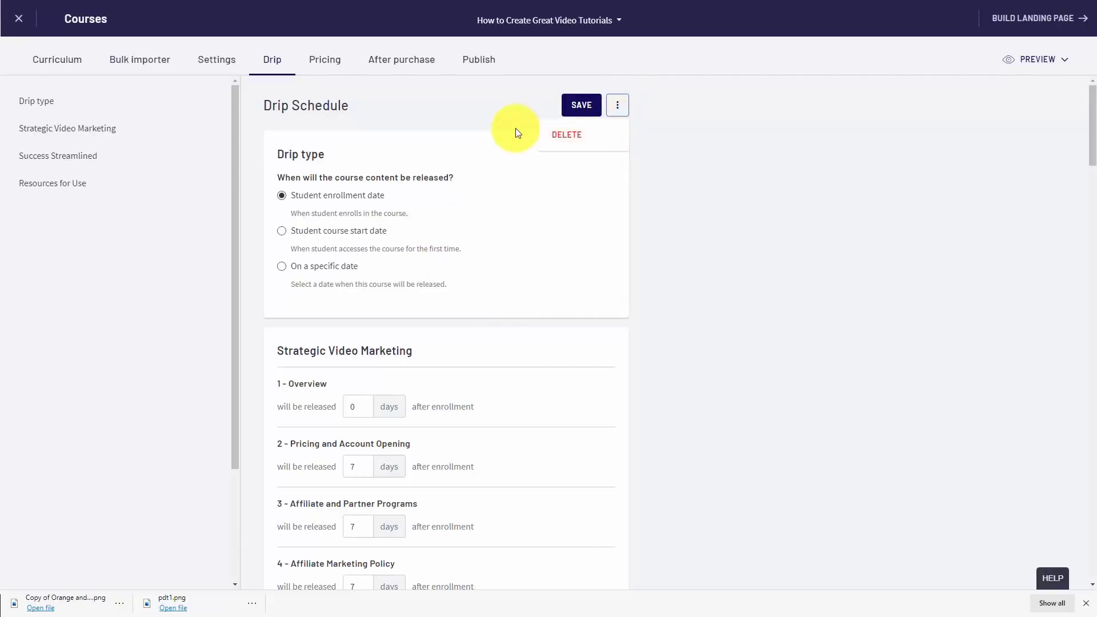
pyautogui.press('F11')
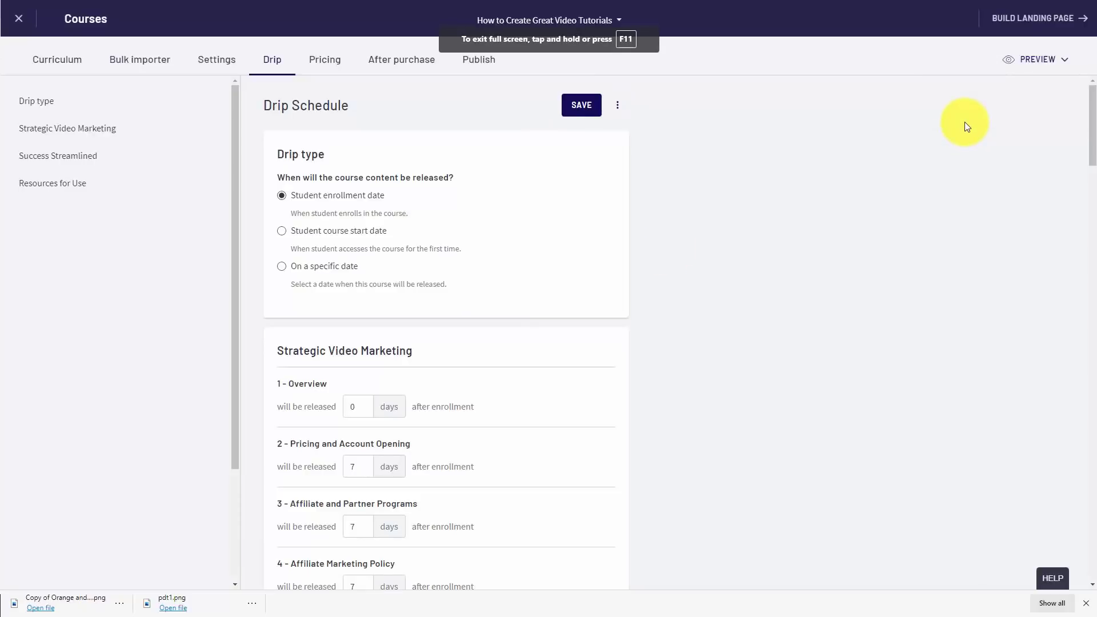
# Step: Review the one-time payment, subscription/membership and monthly payment plan options in the course's primary pricing
pyautogui.click(331, 64)
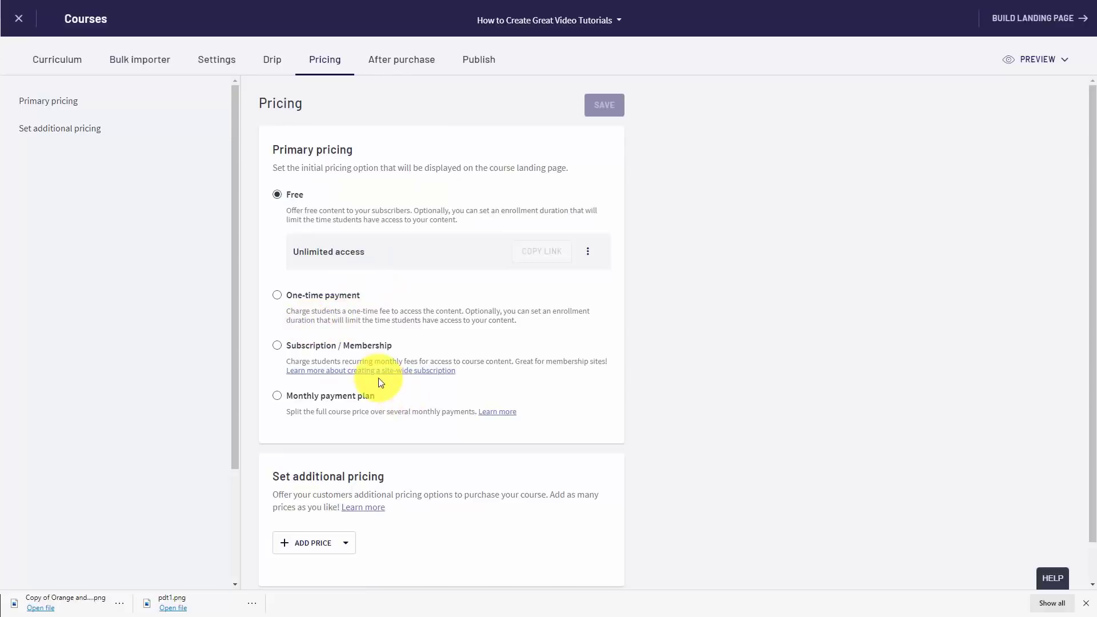
pyautogui.click(300, 312)
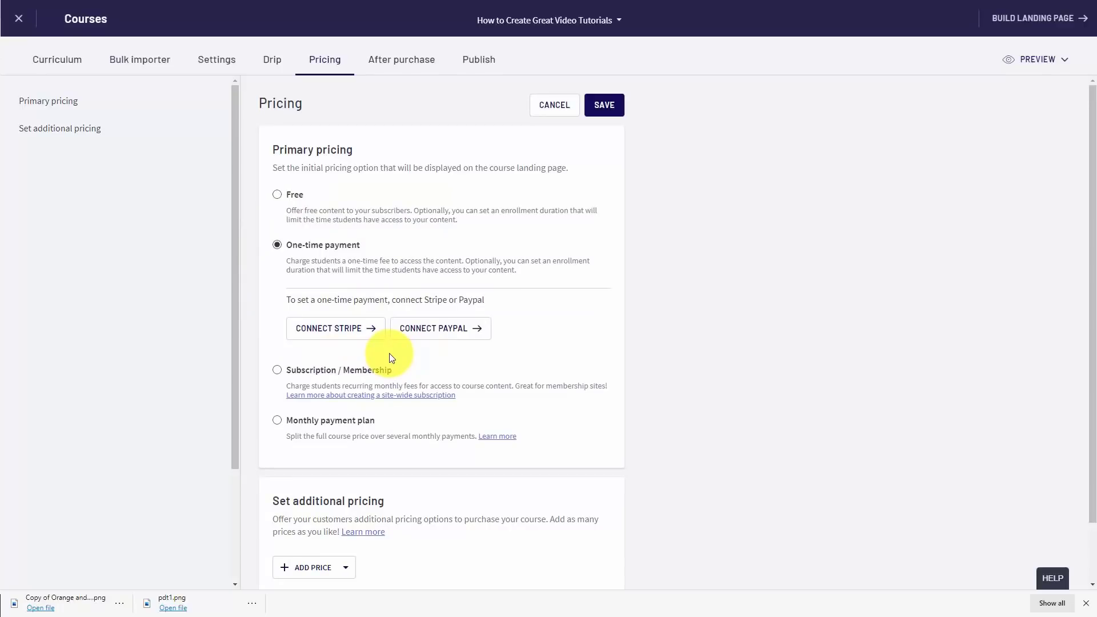
pyautogui.click(278, 370)
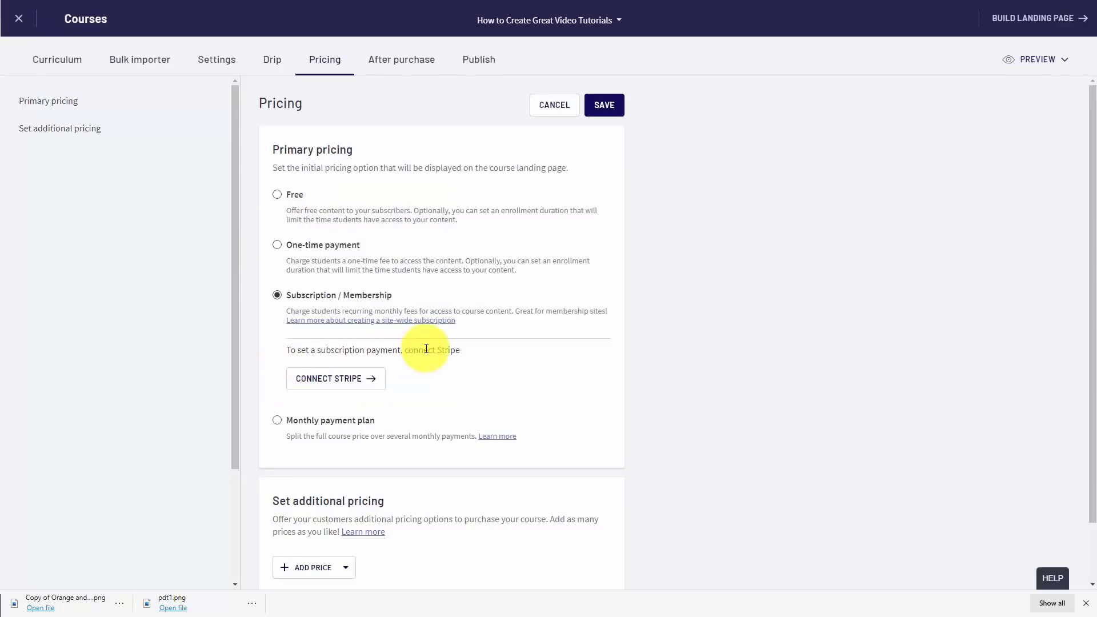
pyautogui.scroll(-2, 427, 350)
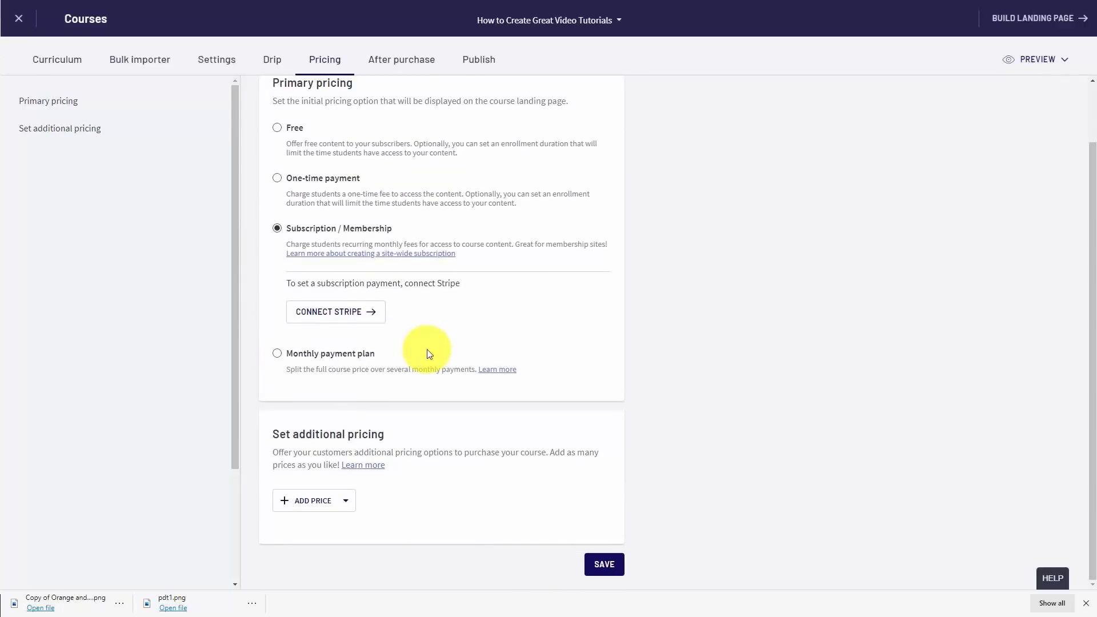
pyautogui.click(277, 354)
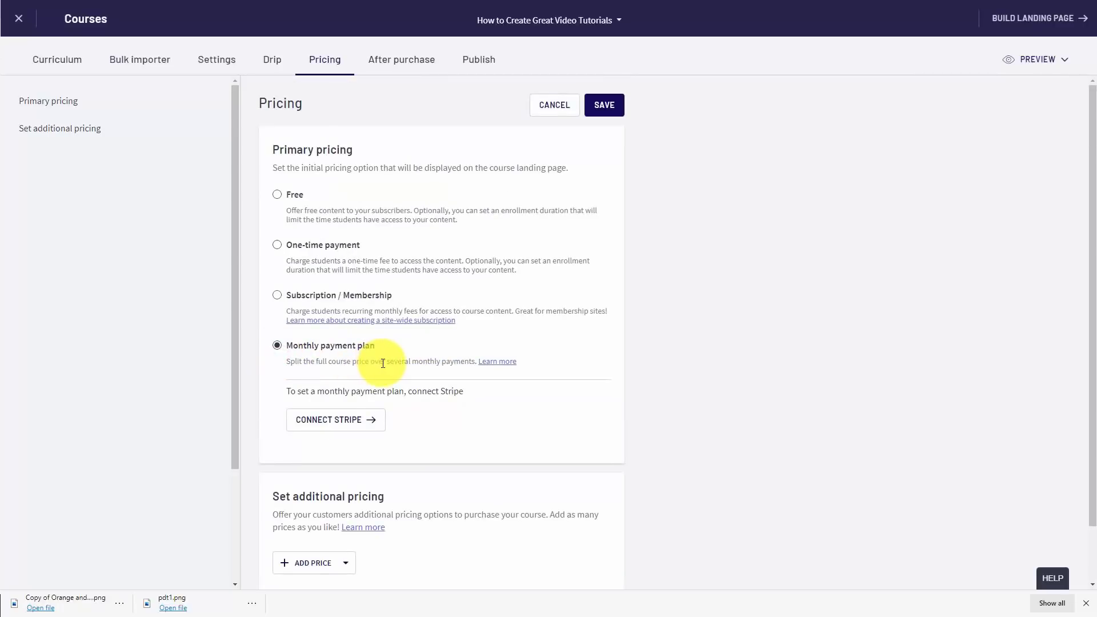
pyautogui.click(481, 277)
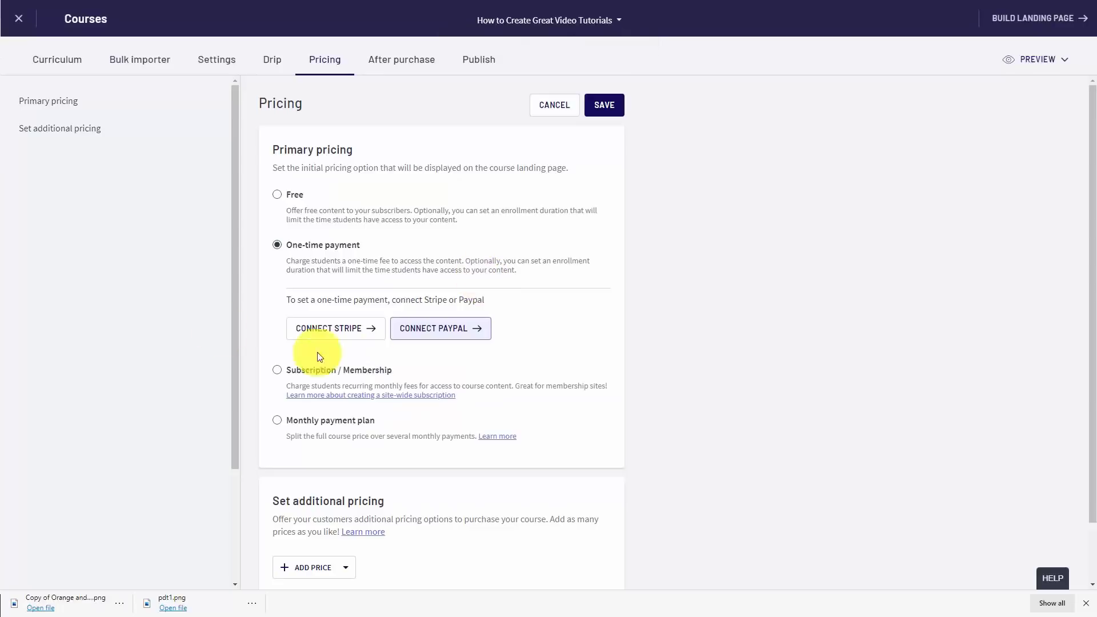
# Step: Set the course's primary pricing to Free with 30 days until expiry and save it
pyautogui.click(279, 196)
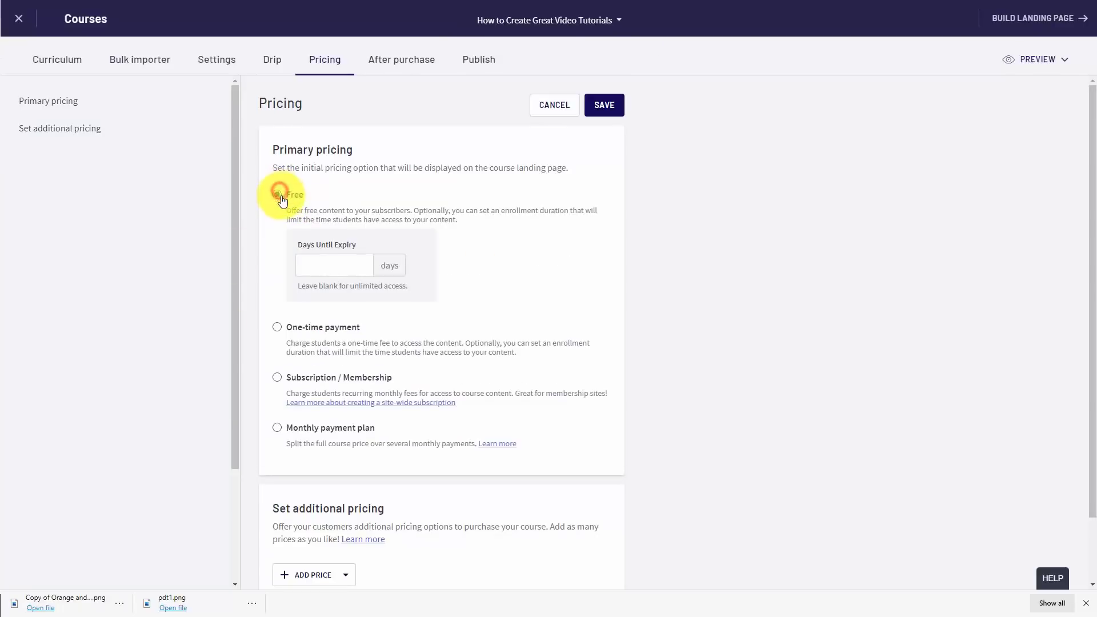
pyautogui.click(333, 272)
pyautogui.write('30')
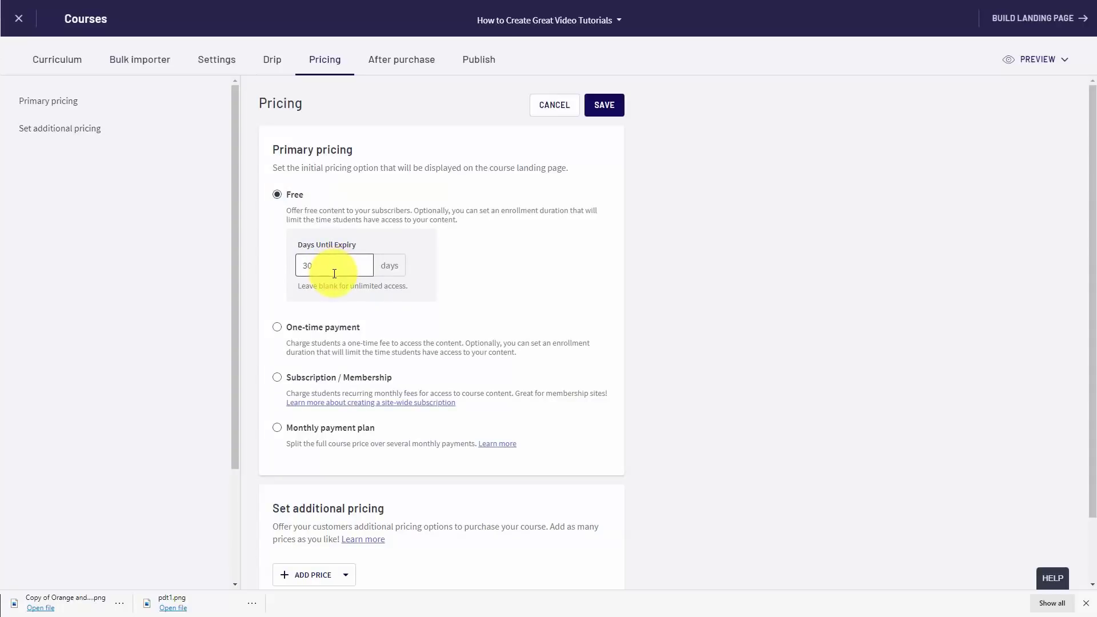
pyautogui.click(600, 116)
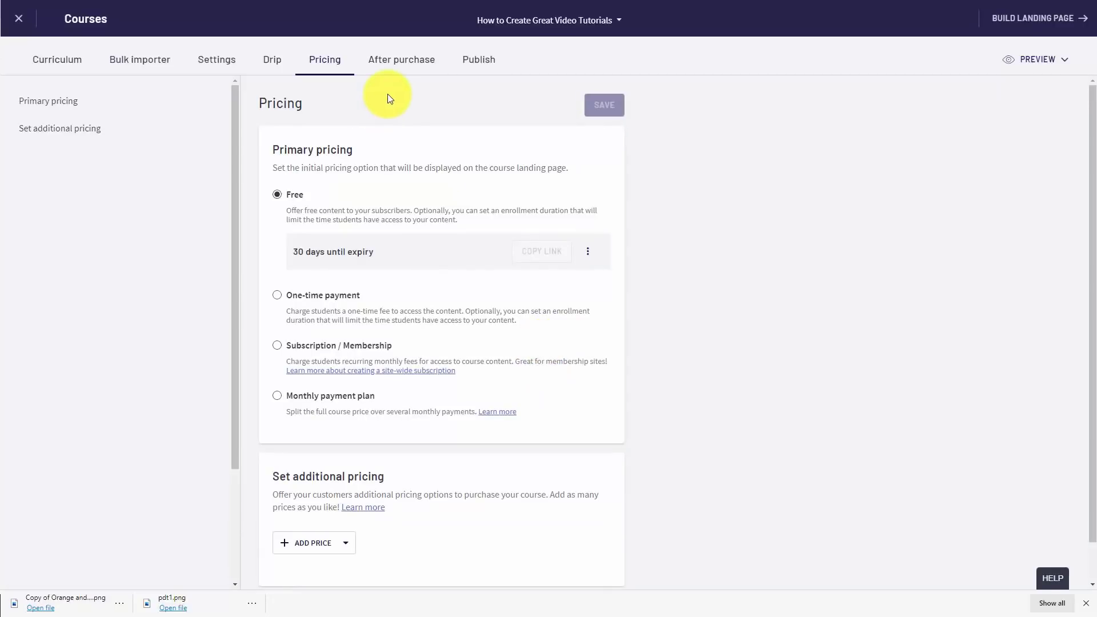
# Step: Add an after-purchase flow named "After Free Course" for the Free price with the Thank you page as its destination
pyautogui.click(397, 61)
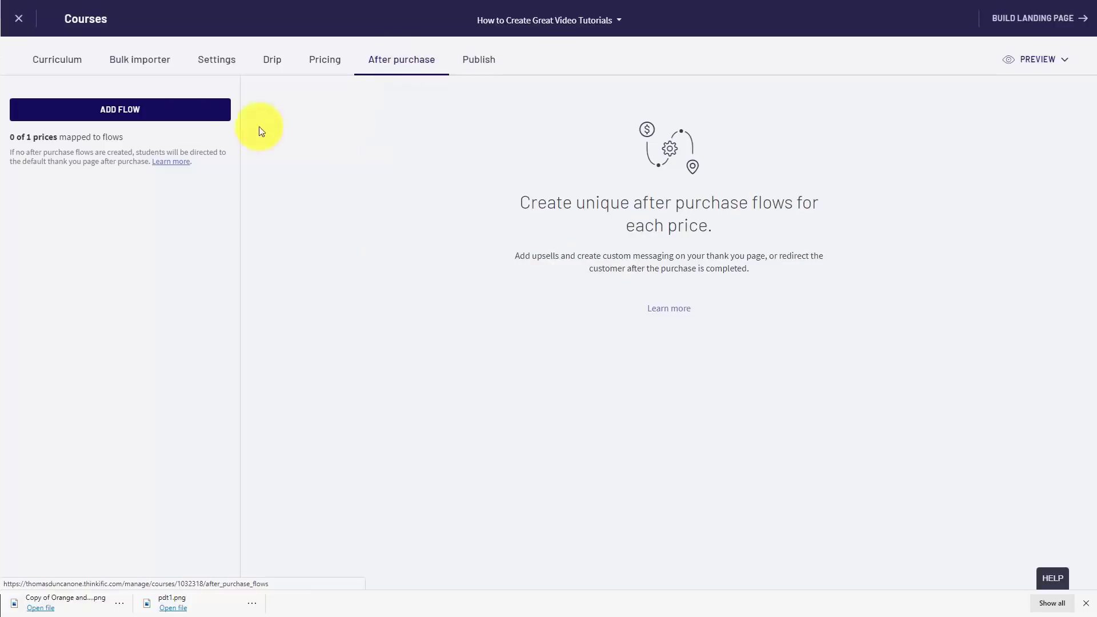
pyautogui.click(134, 112)
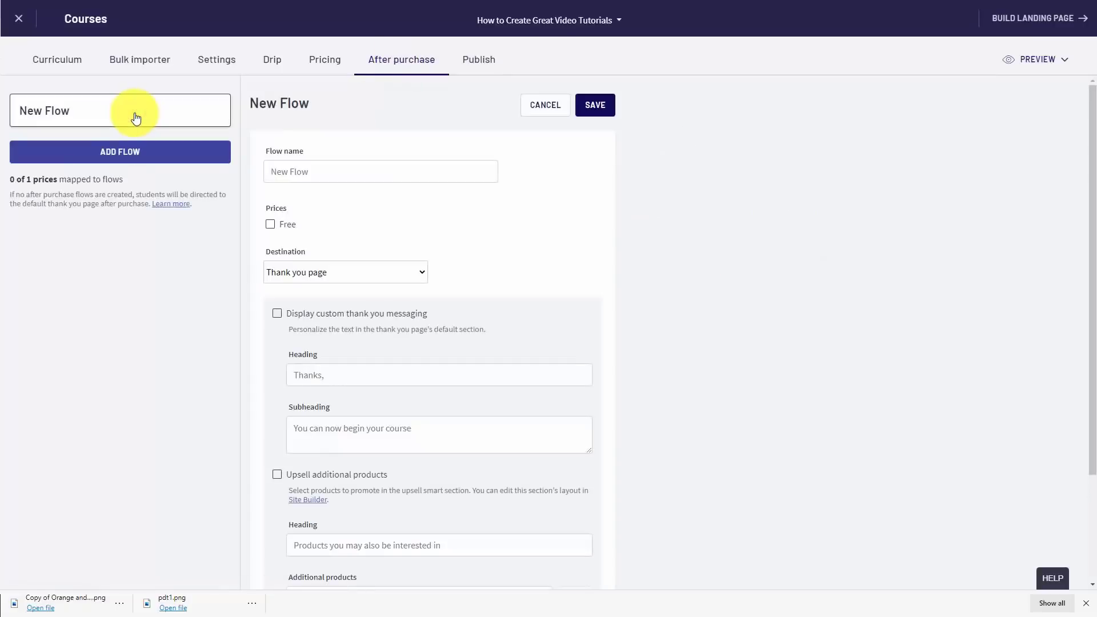
pyautogui.click(373, 171)
pyautogui.write('After Free Course')
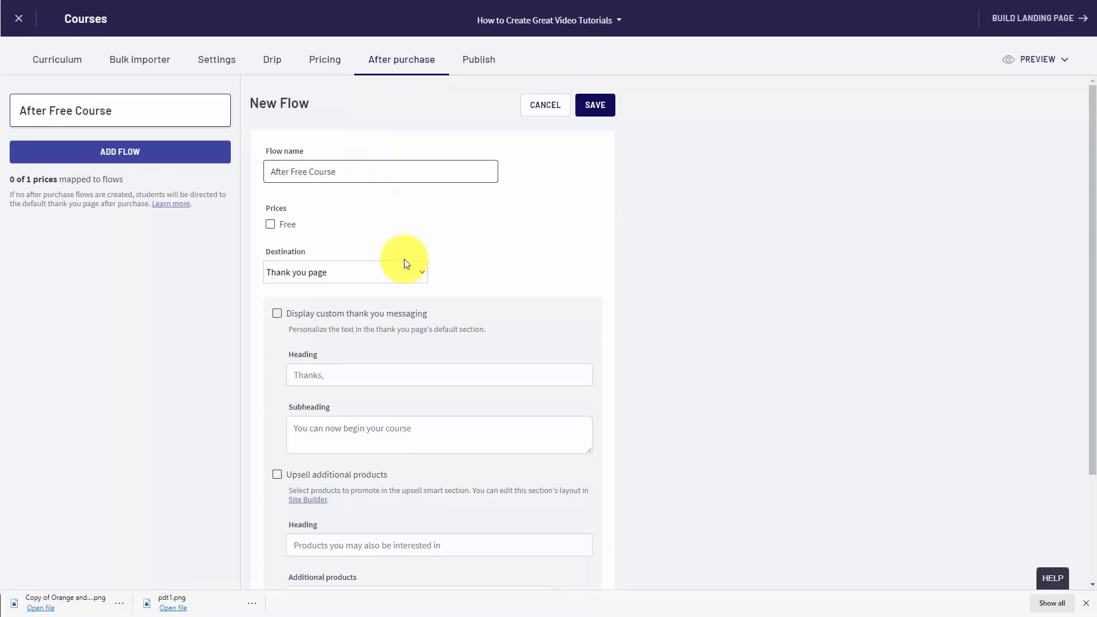
pyautogui.click(271, 226)
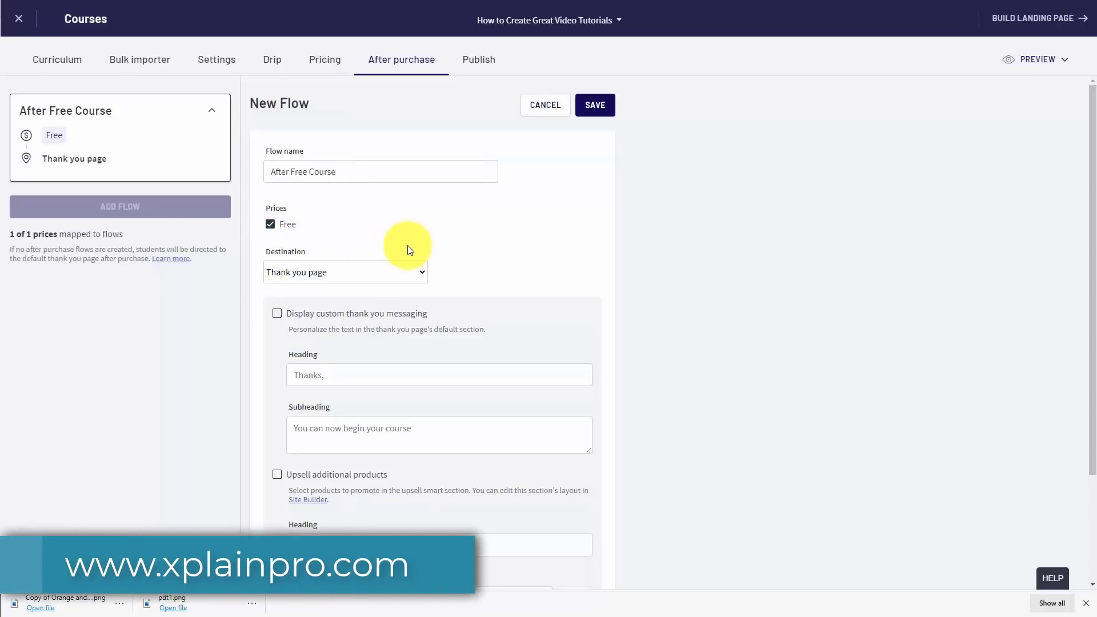
pyautogui.click(408, 277)
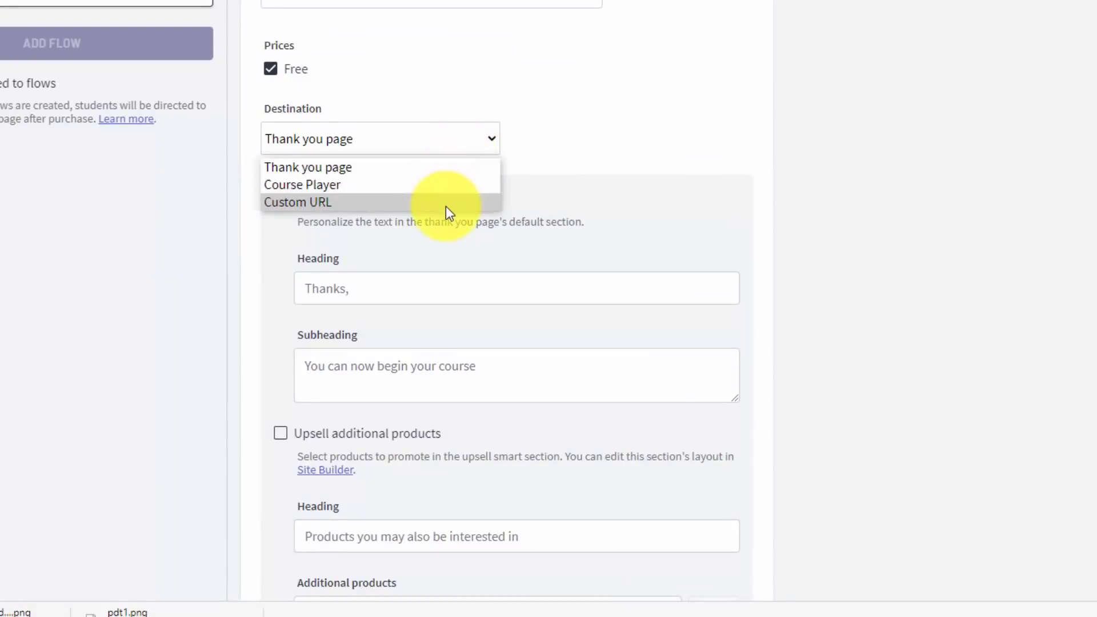
pyautogui.click(440, 173)
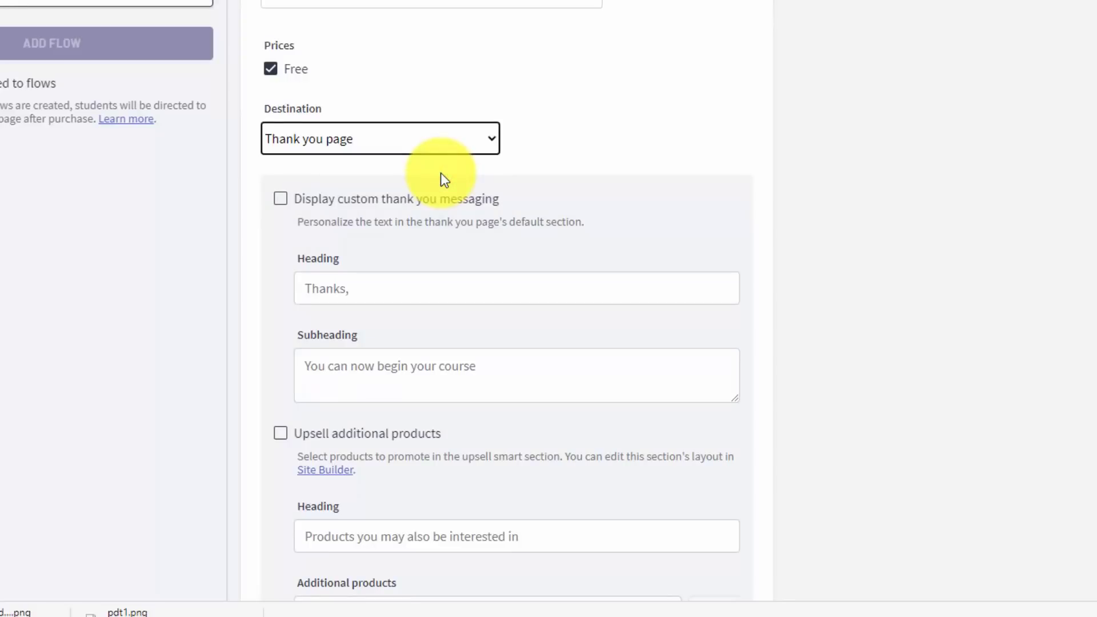
# Step: Enable upselling of additional products in the After Free Course flow, leave custom thank you messaging off, and save the flow
pyautogui.scroll(-2, 441, 171)
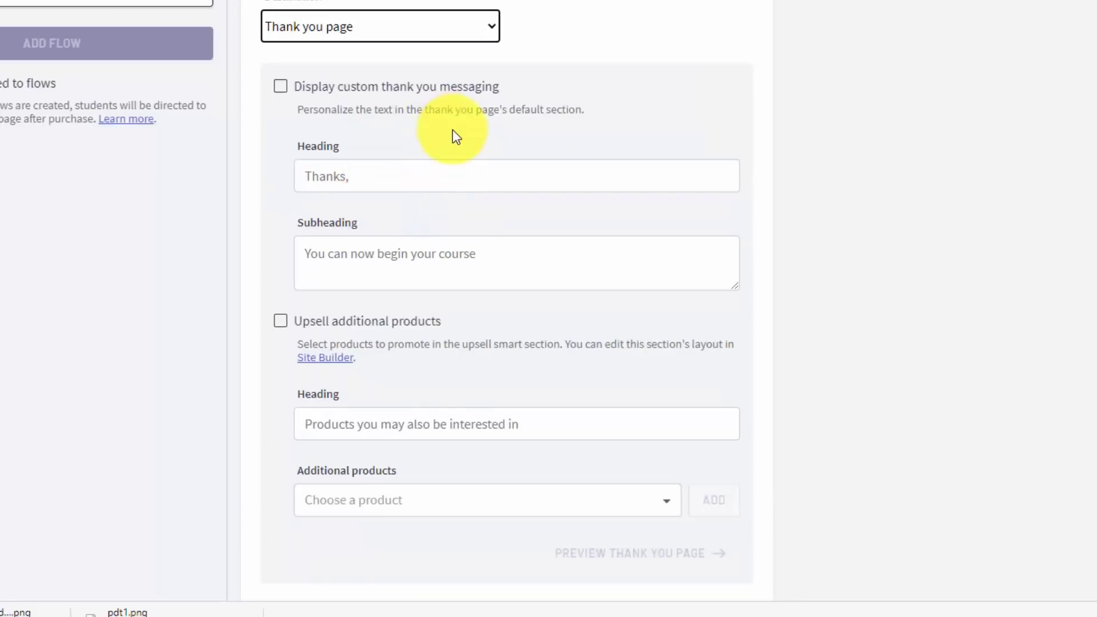
pyautogui.click(282, 91)
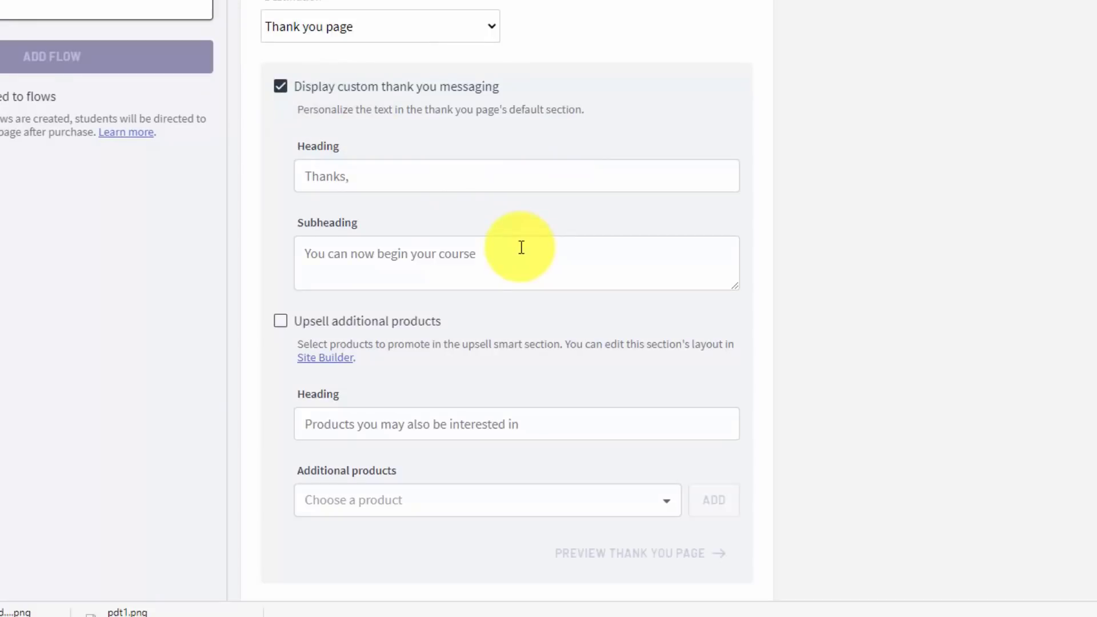
pyautogui.click(280, 90)
pyautogui.scroll(-2, 424, 122)
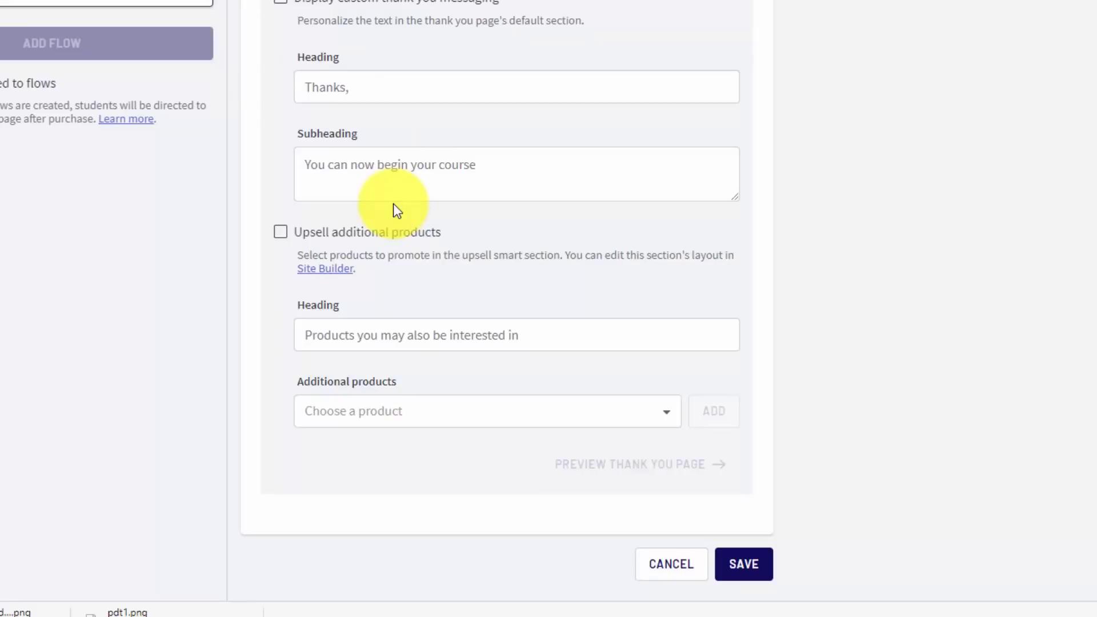
pyautogui.click(281, 232)
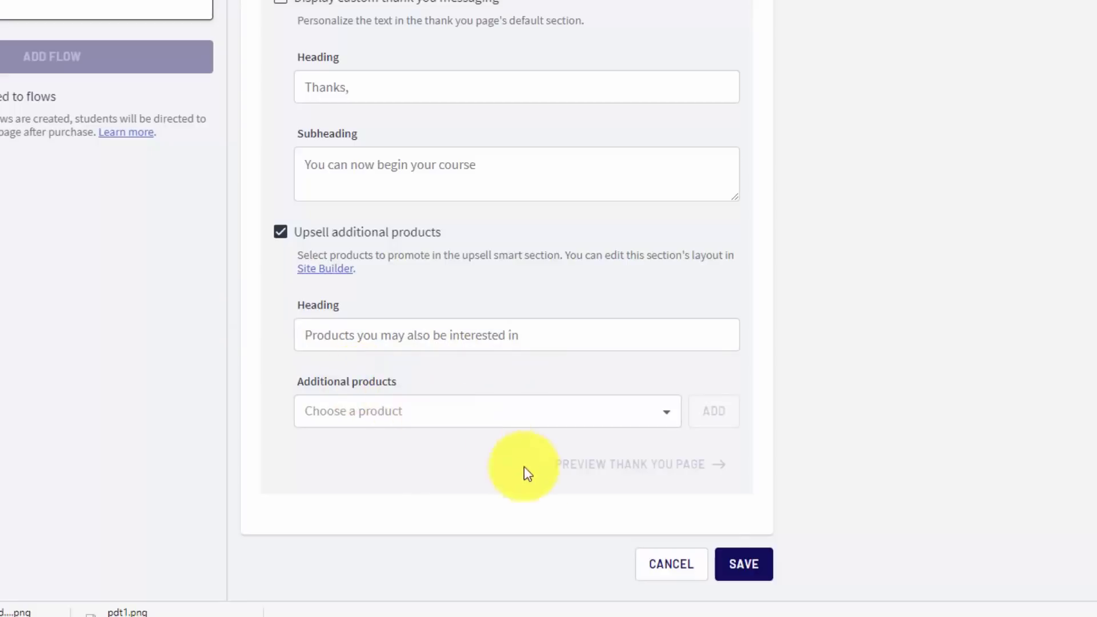
pyautogui.click(730, 566)
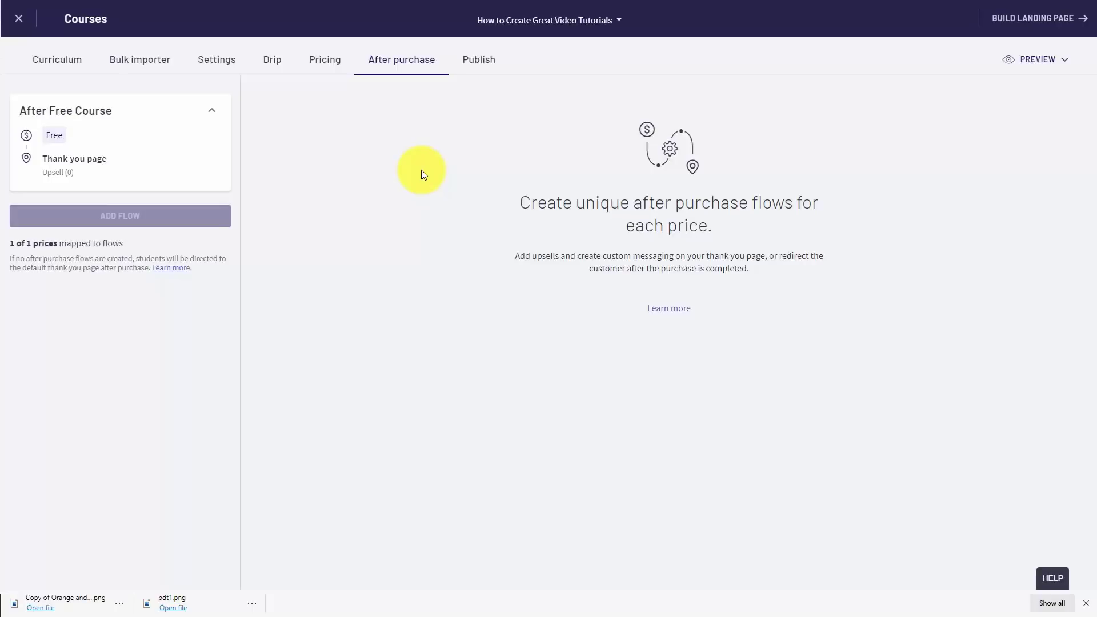
# Step: Set the course's publish status to Published and save it
pyautogui.click(479, 64)
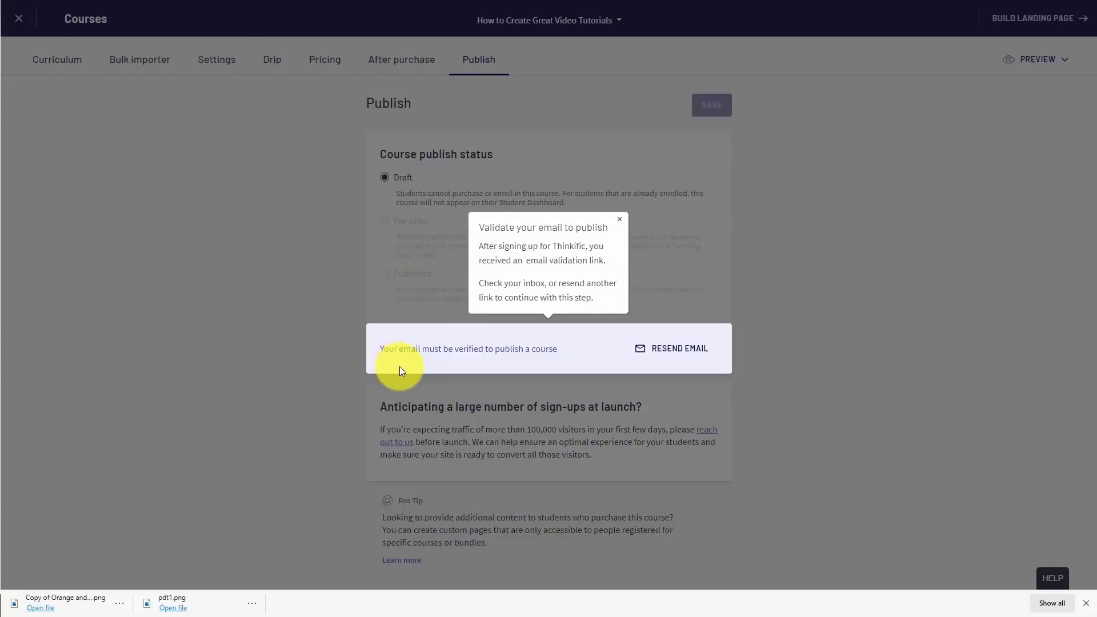
pyautogui.click(488, 369)
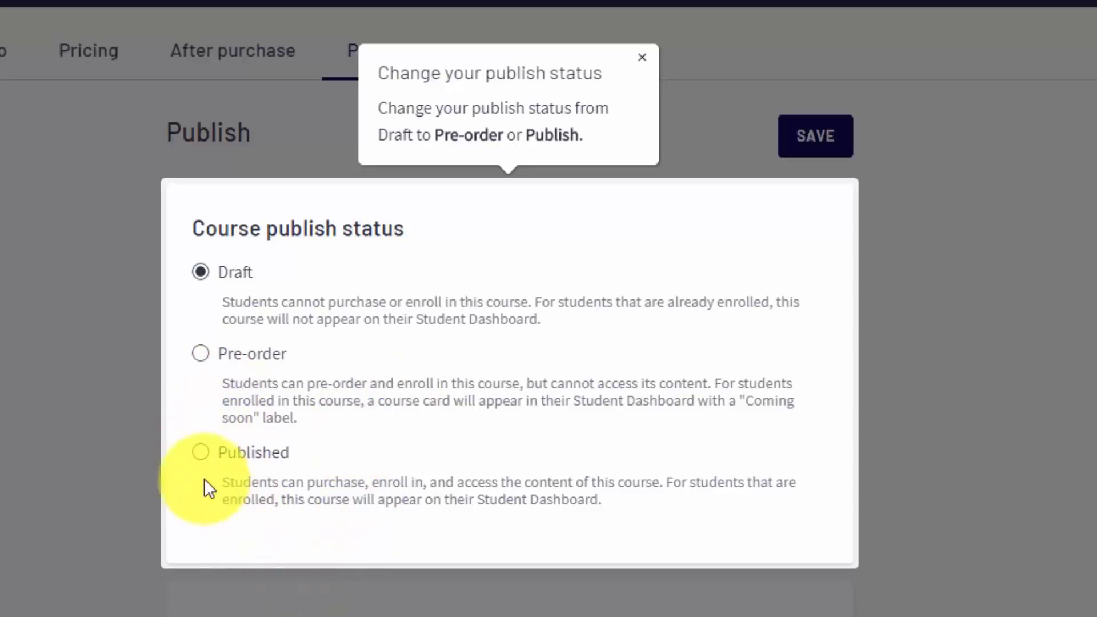
pyautogui.click(199, 452)
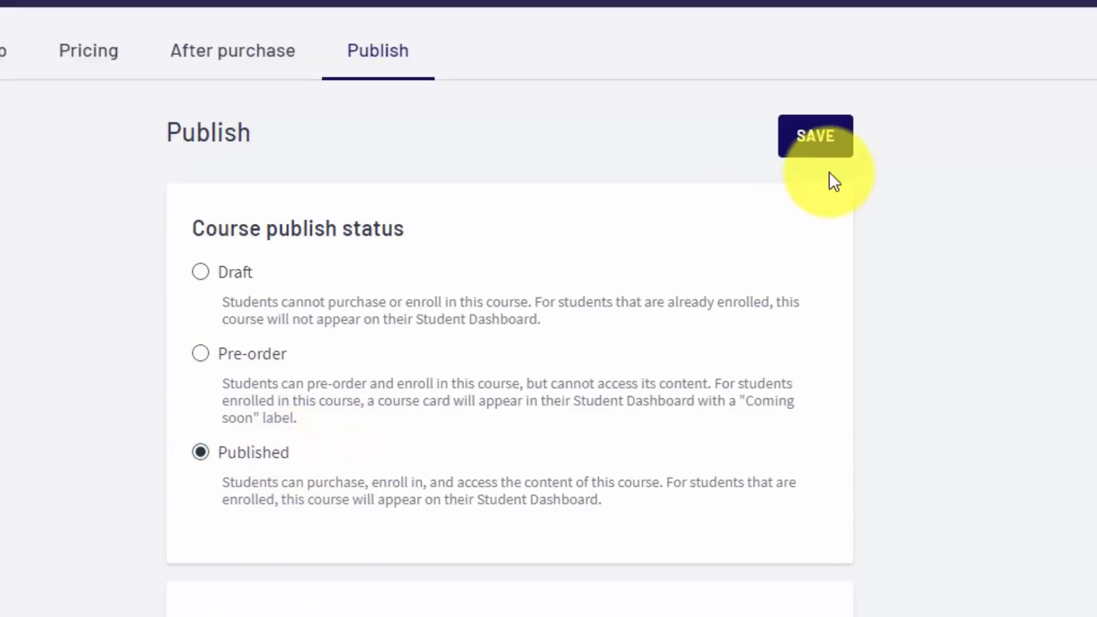
pyautogui.click(809, 146)
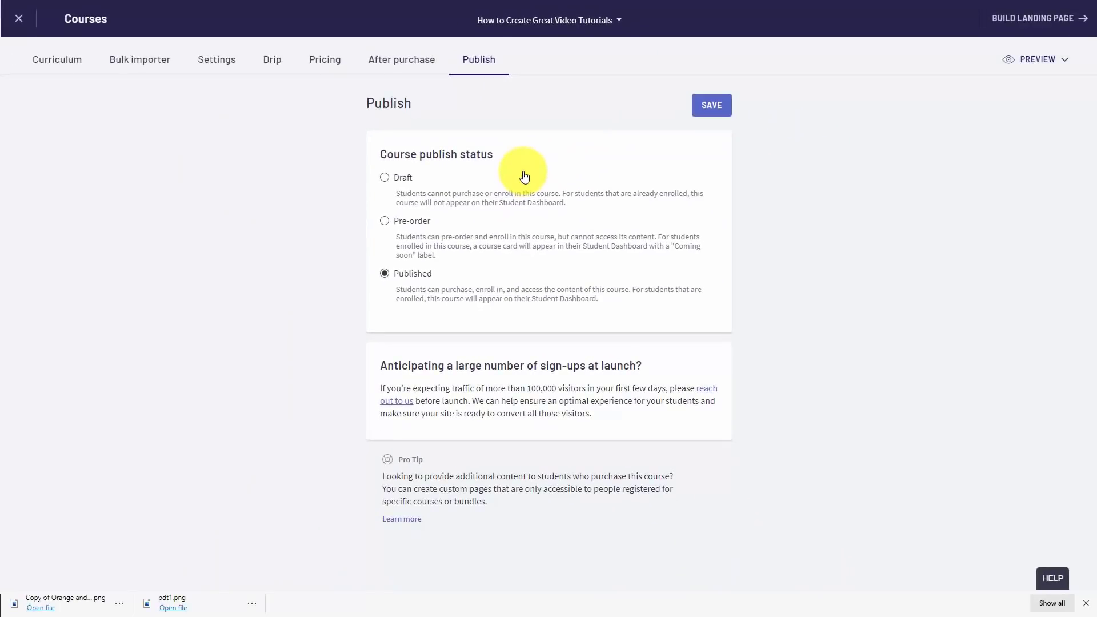
# Step: Open the course landing page's header, upload the QR code image as its logo, and enter the instructor's website URL as image alt text
pyautogui.click(1029, 23)
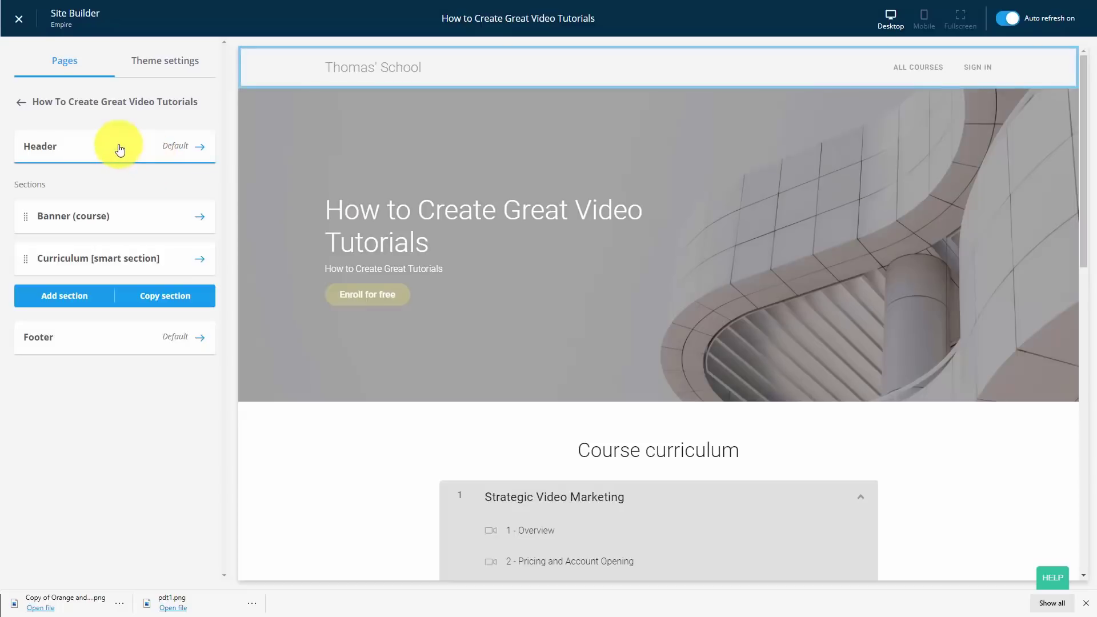
pyautogui.click(116, 144)
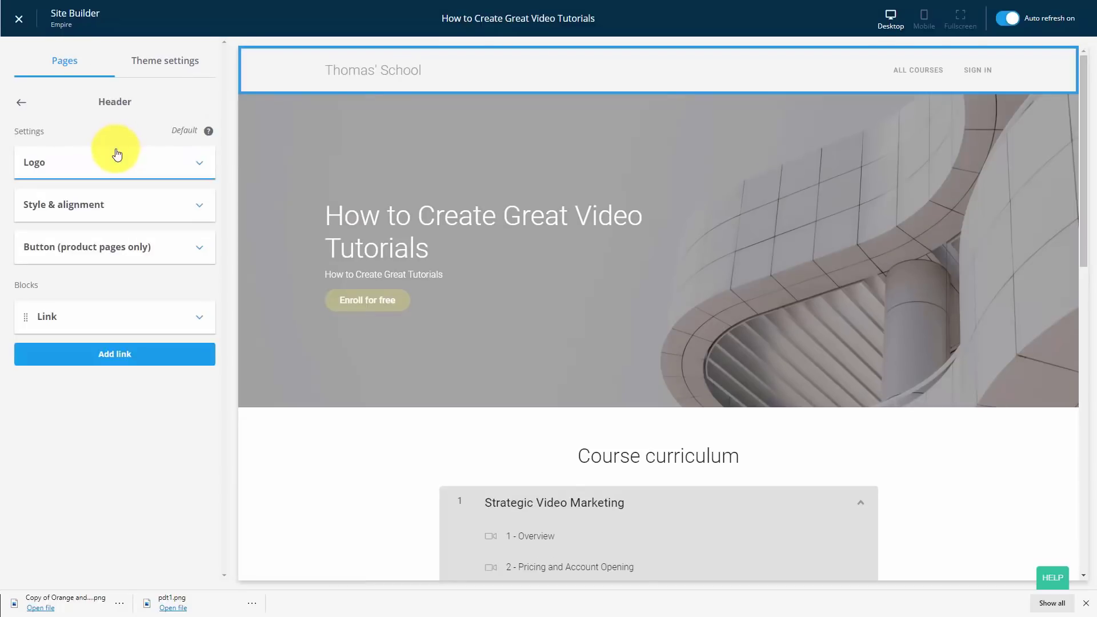
pyautogui.click(114, 171)
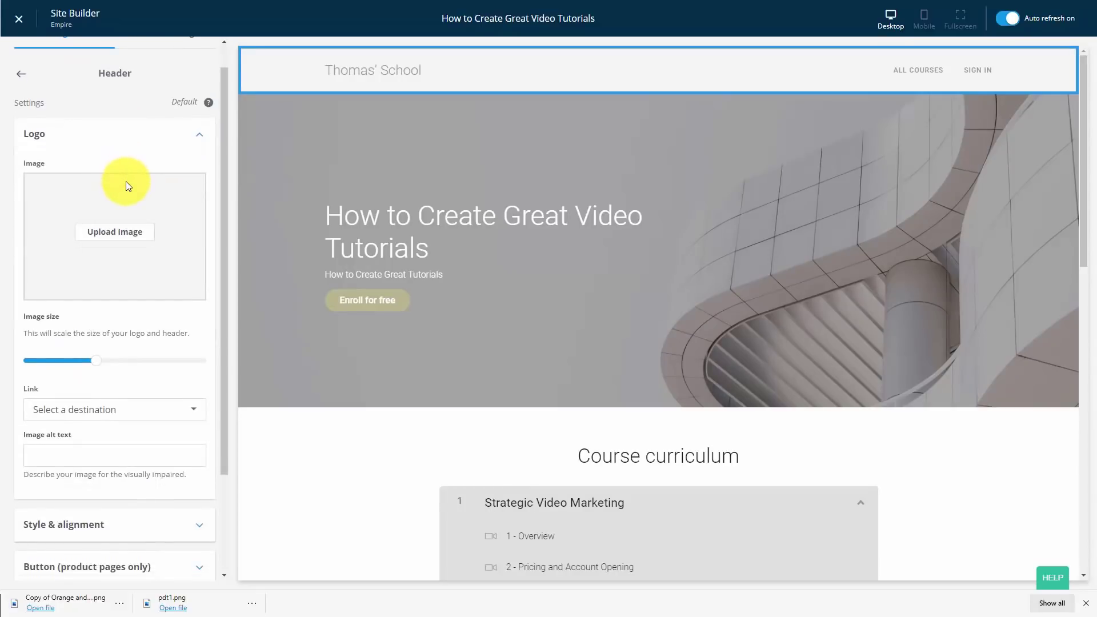
pyautogui.scroll(-2, 170, 400)
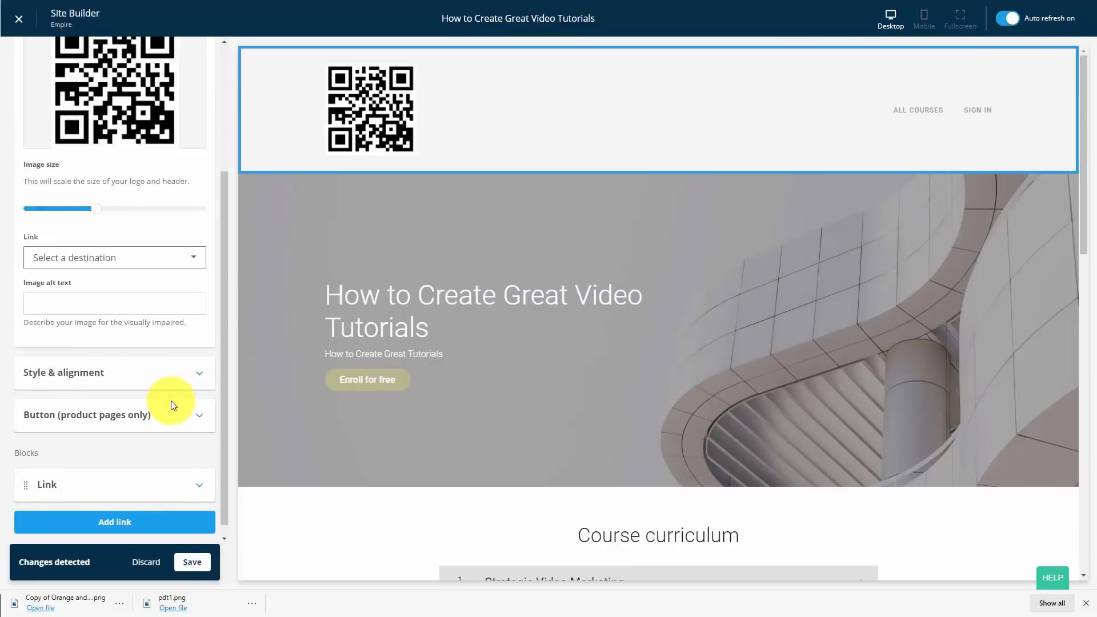
pyautogui.click(128, 292)
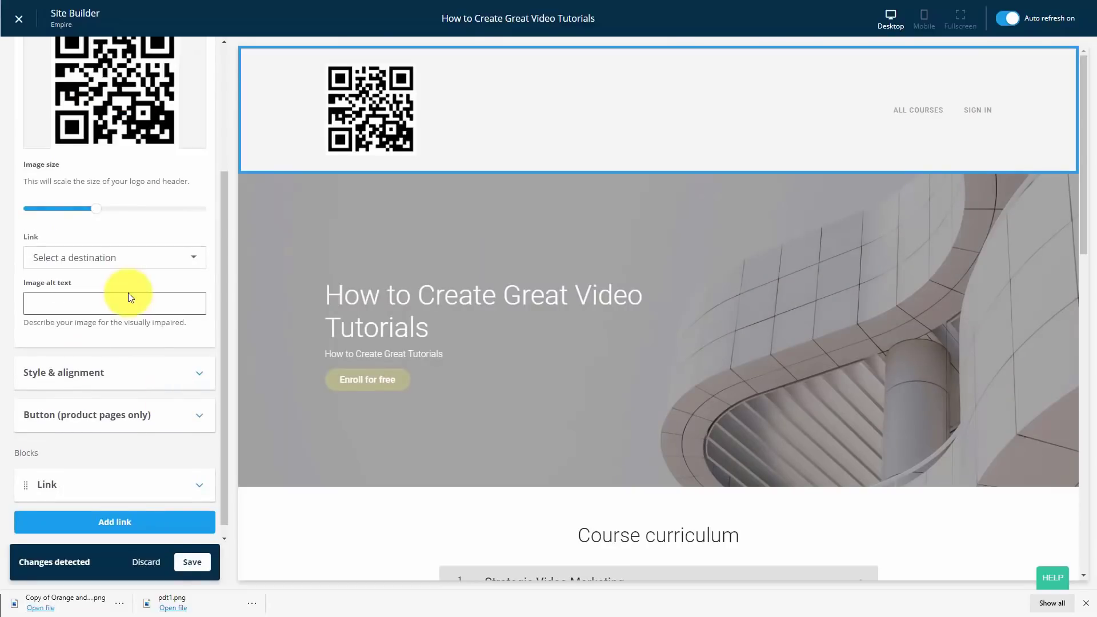
pyautogui.write('http://thomasduncanone.com')
# Step: Set the landing page header's background to Transparent and save the header changes
pyautogui.click(152, 363)
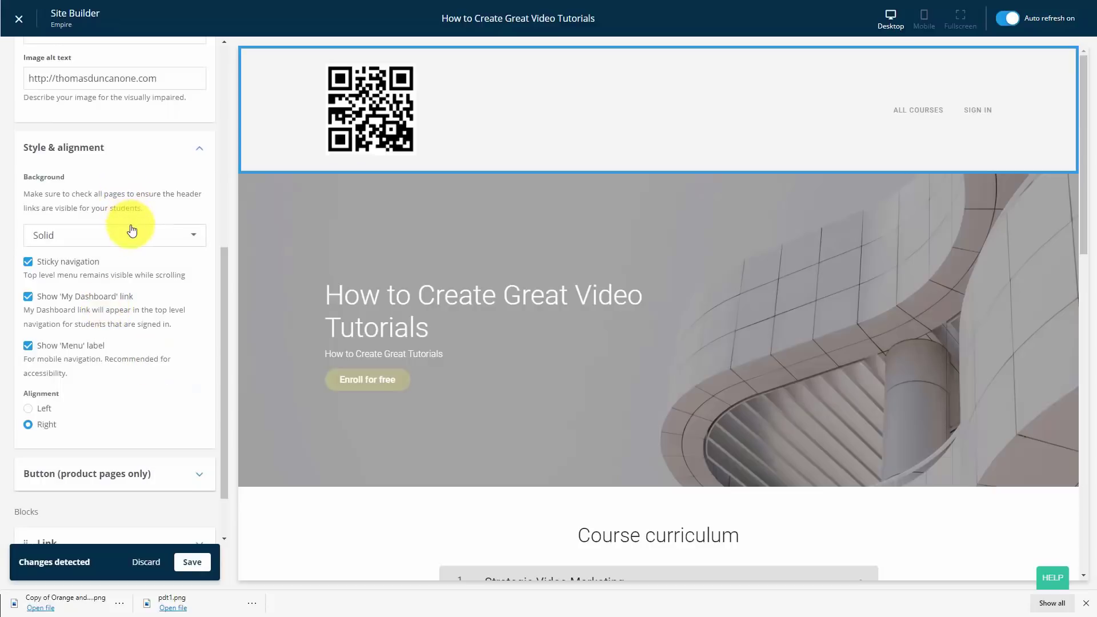
pyautogui.click(143, 237)
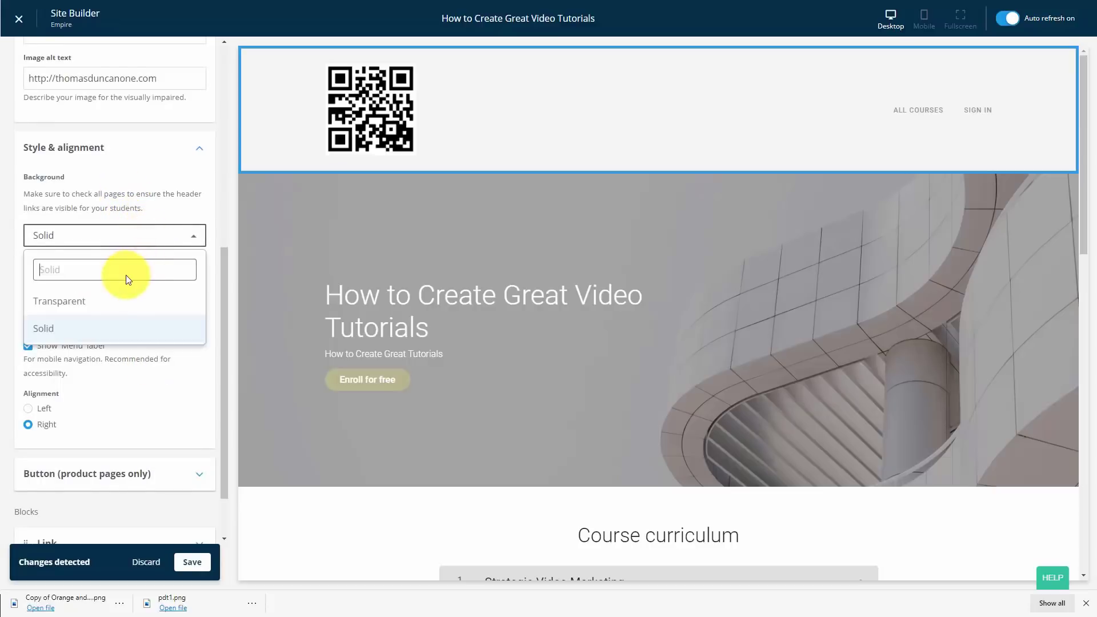
pyautogui.click(80, 300)
pyautogui.scroll(-2, 92, 294)
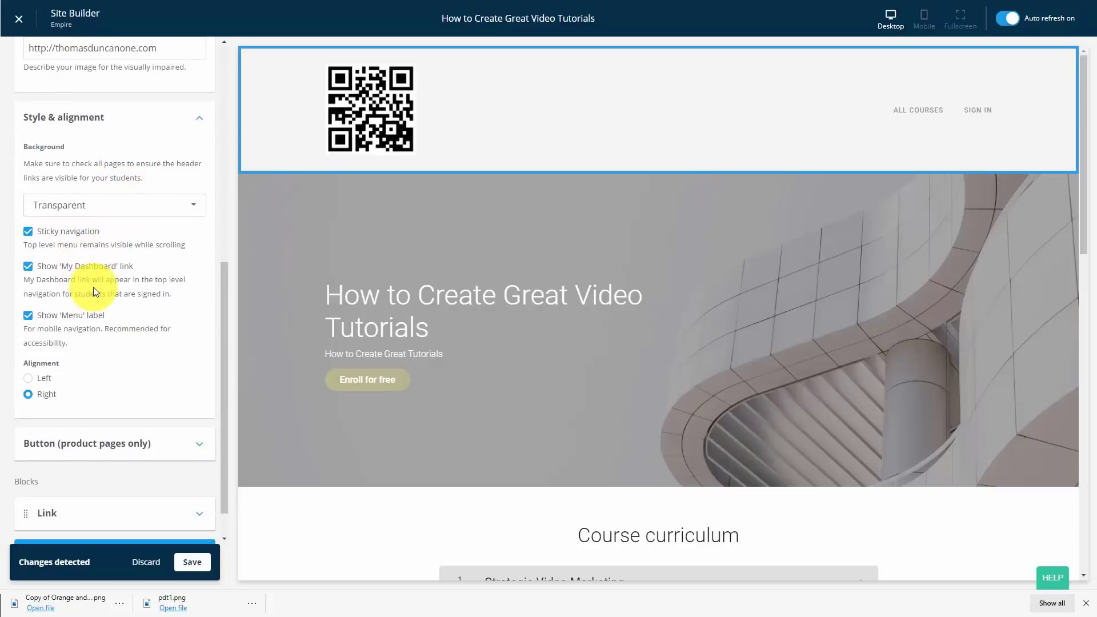
pyautogui.scroll(-1, 95, 293)
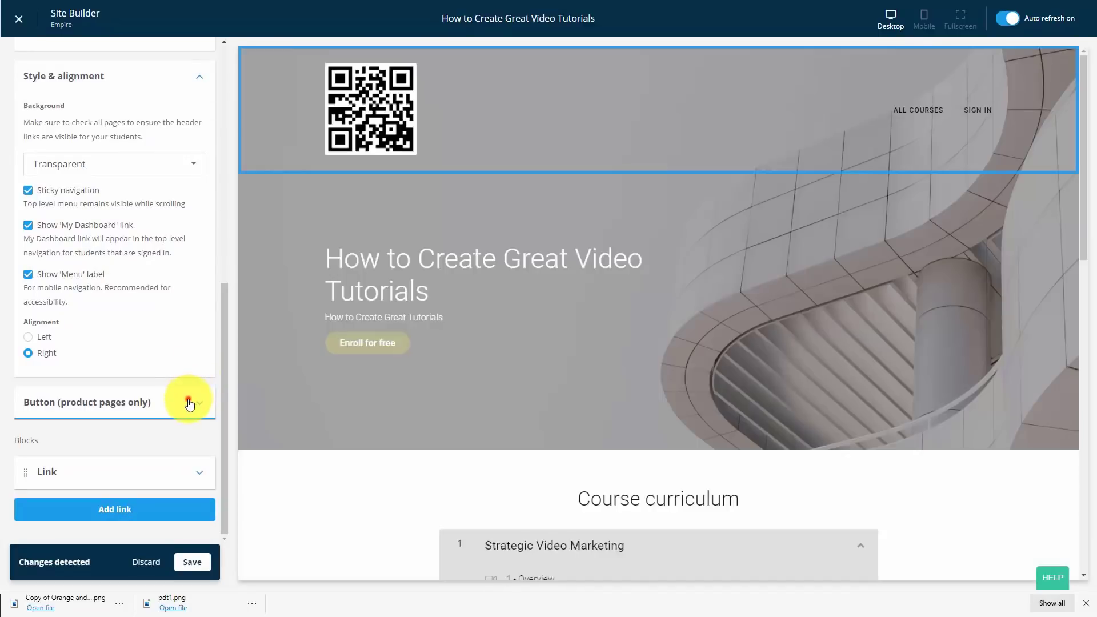
pyautogui.click(190, 402)
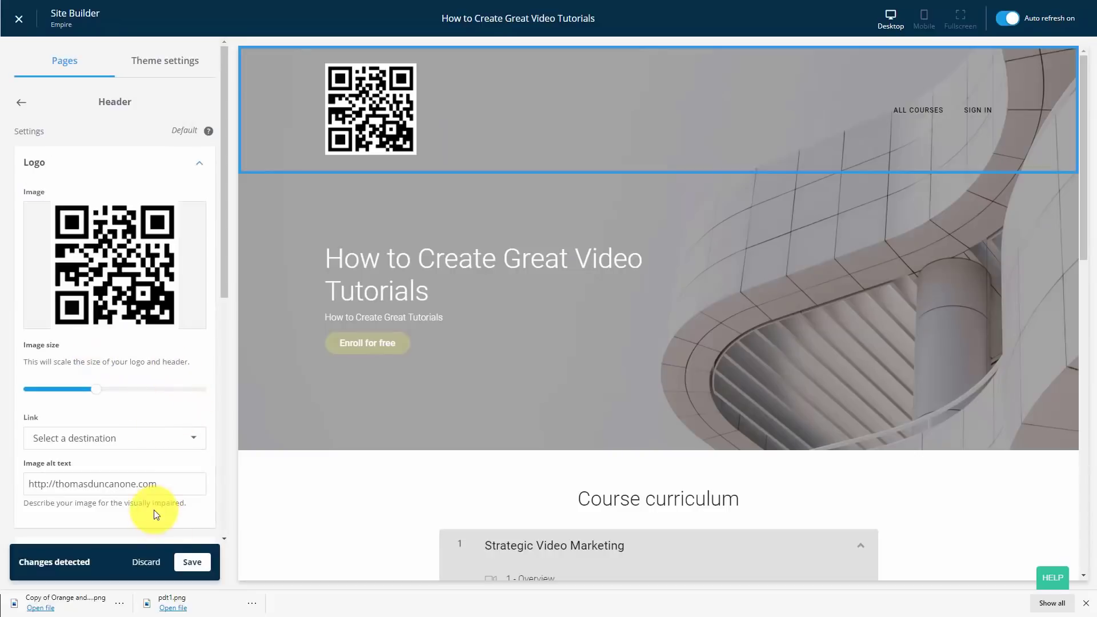
pyautogui.click(189, 571)
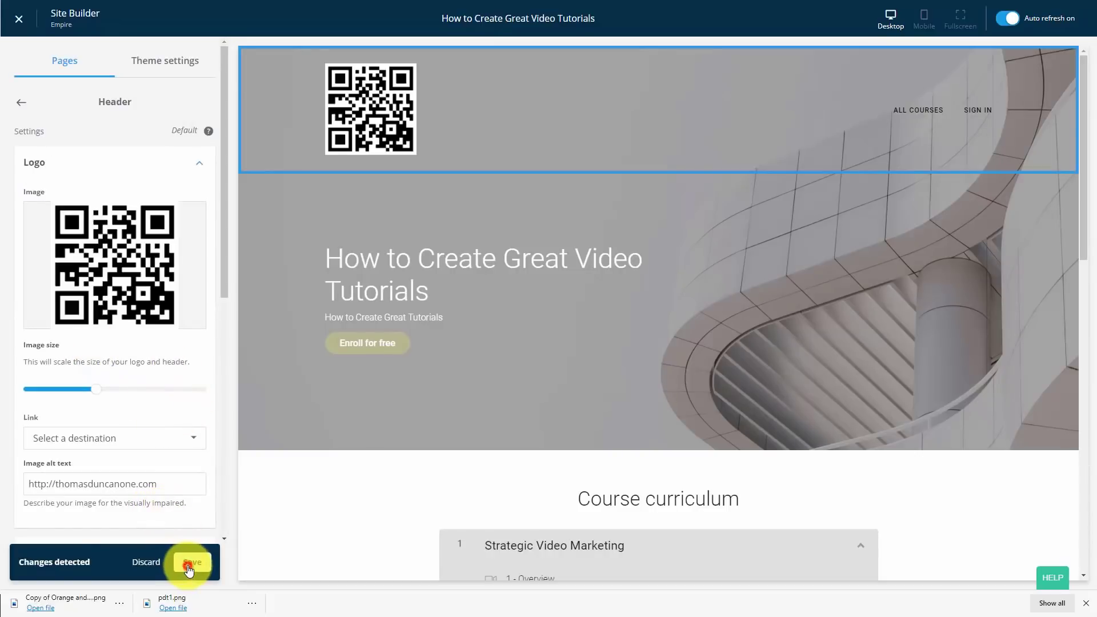
# Step: Hide the default buttons in the landing page's course banner section and check its hero image settings
pyautogui.moveTo(157, 289)
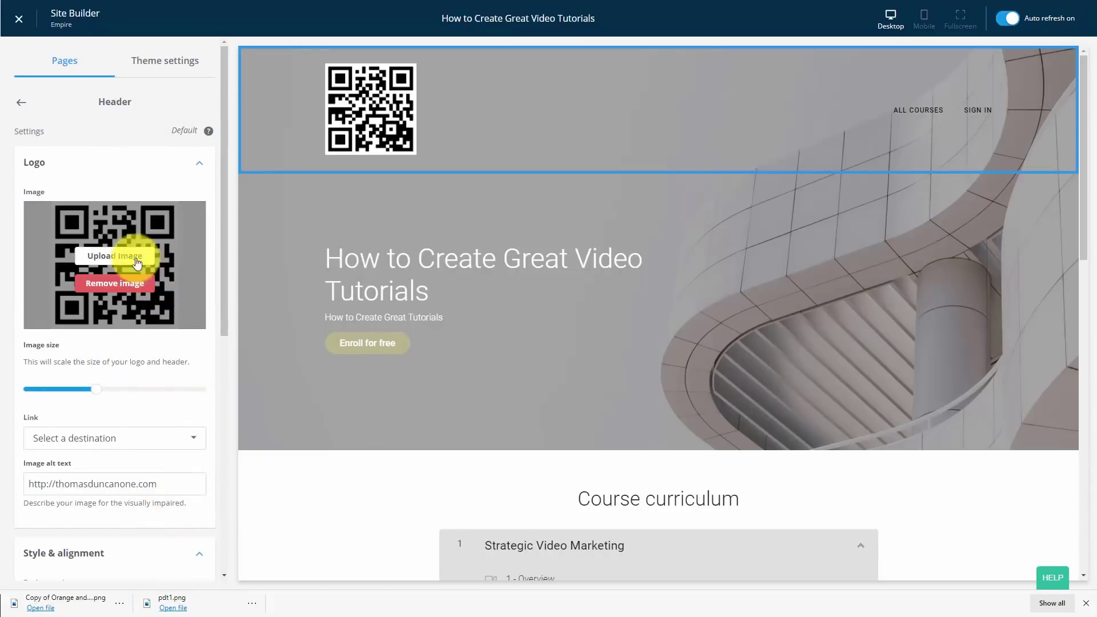
pyautogui.click(21, 104)
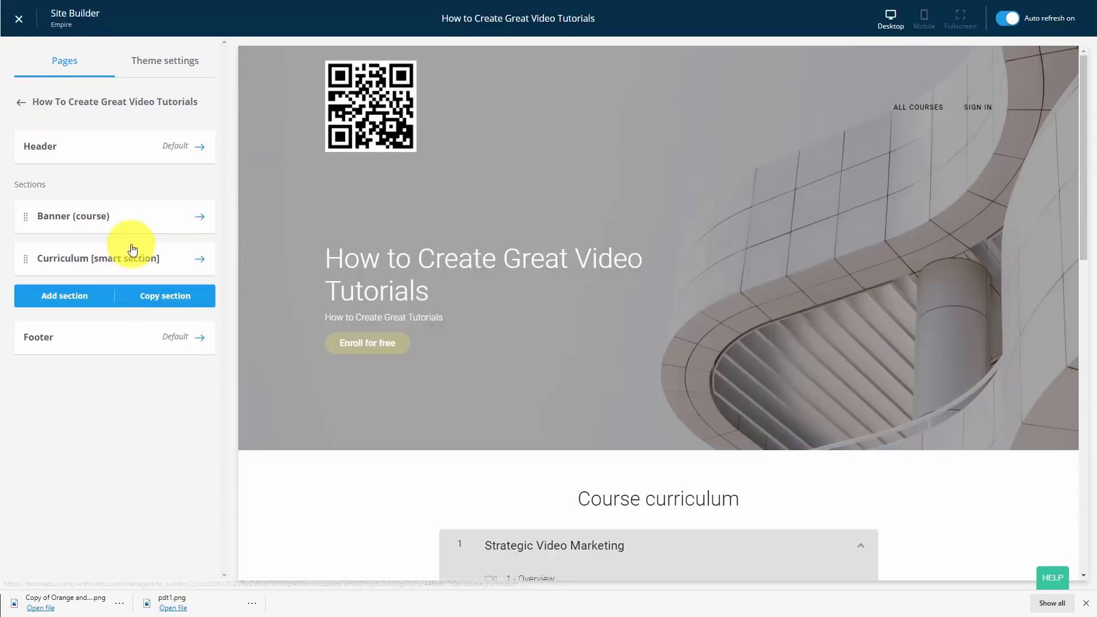
pyautogui.click(158, 221)
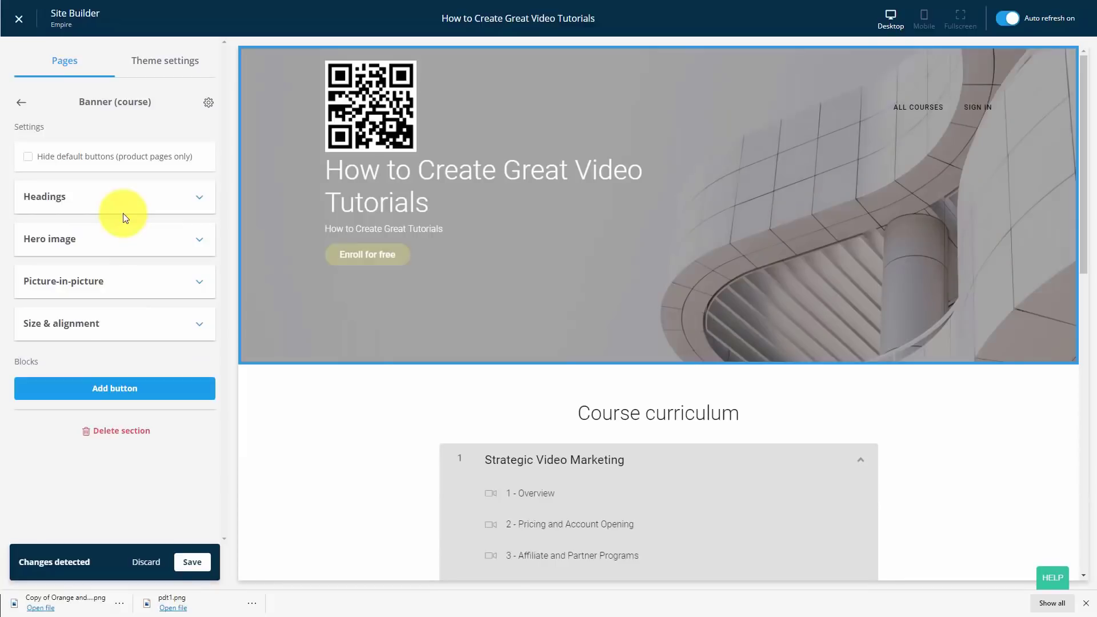
pyautogui.click(200, 198)
pyautogui.click(203, 187)
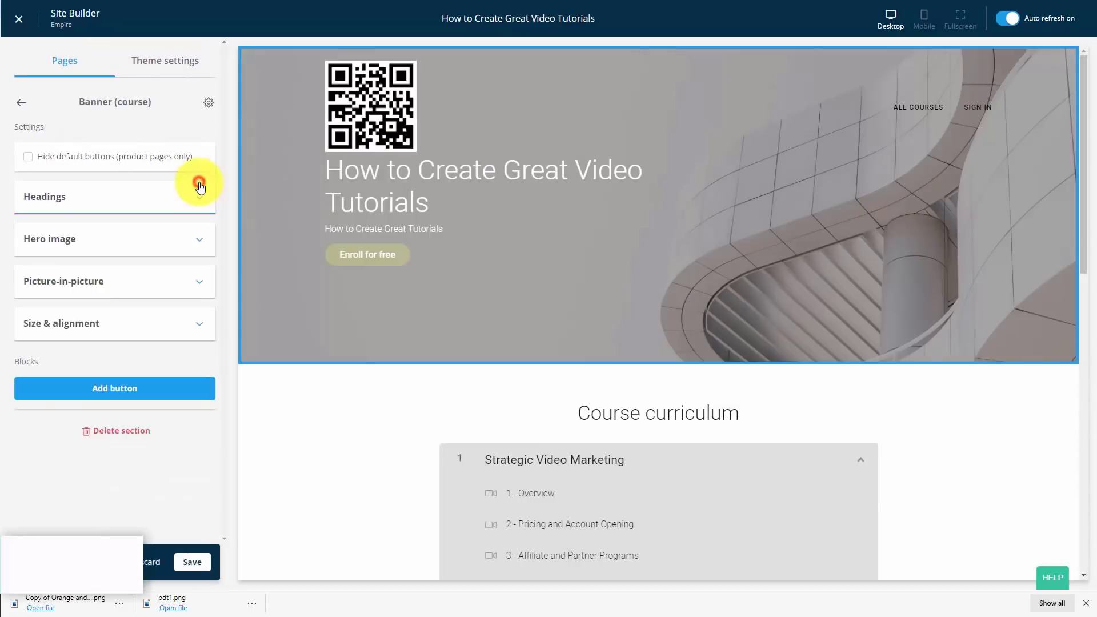
pyautogui.click(29, 157)
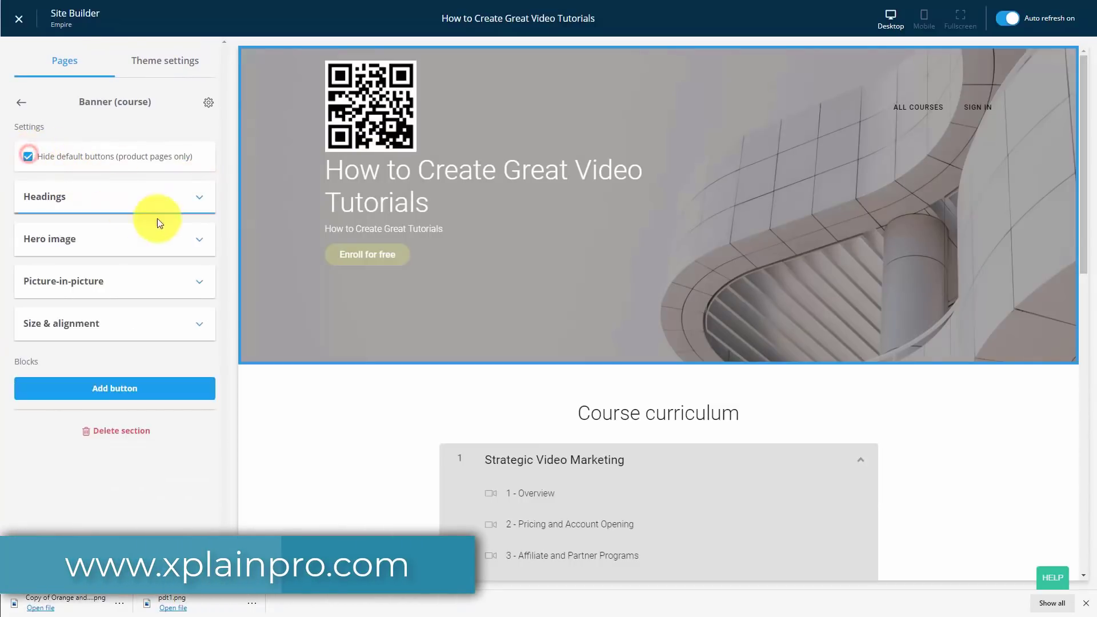
pyautogui.click(192, 246)
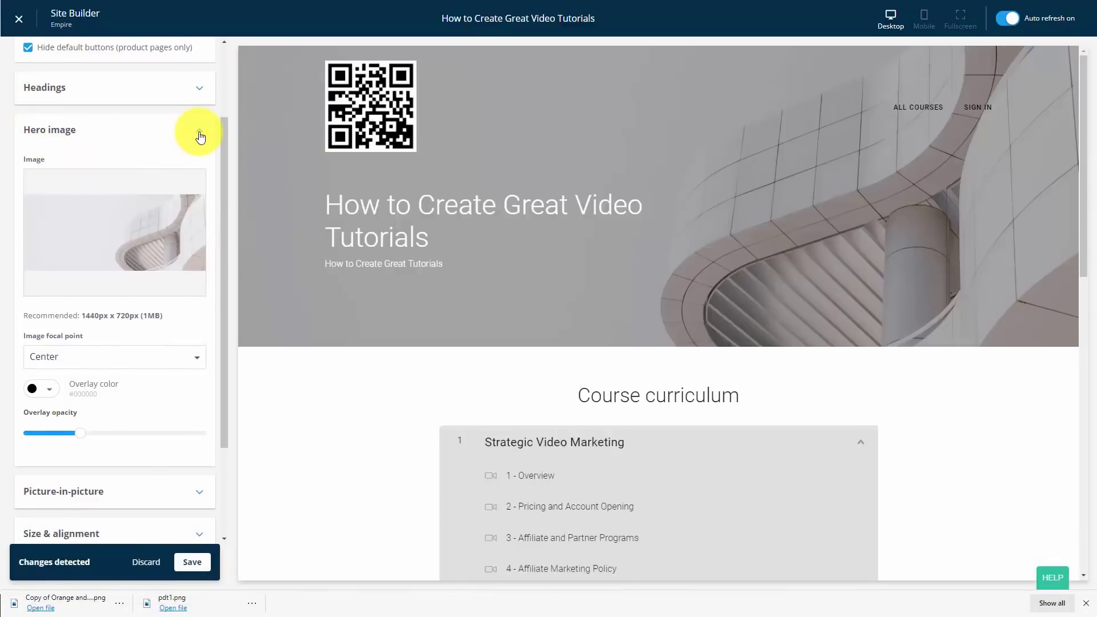
pyautogui.click(199, 131)
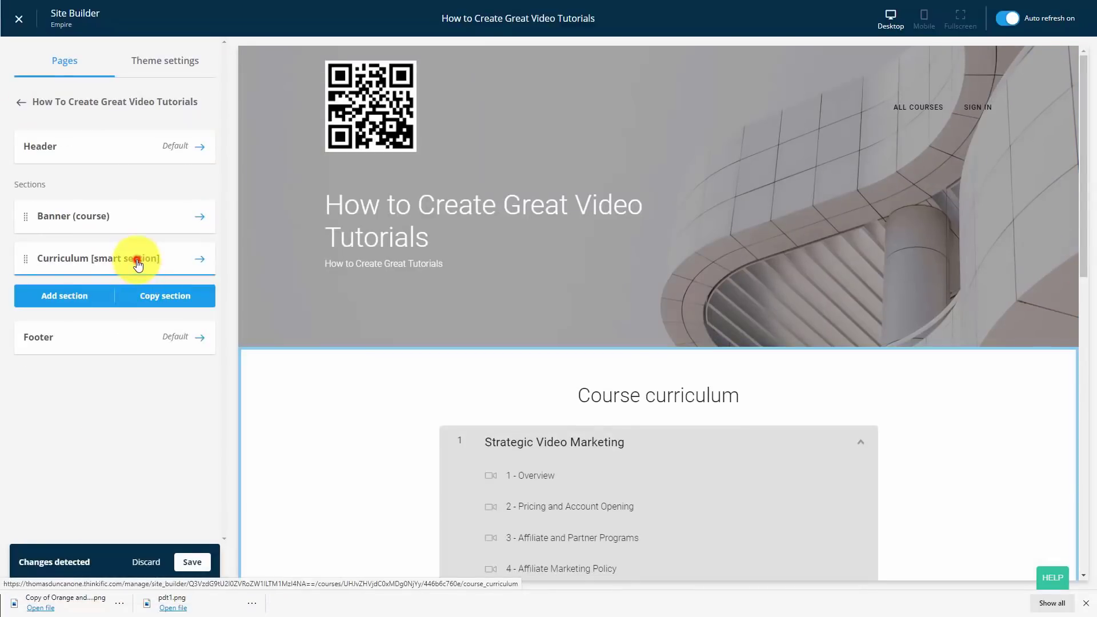
# Step: Remove the top and bottom section padding from the landing page's curriculum section, keeping it collapsed by default
pyautogui.click(137, 264)
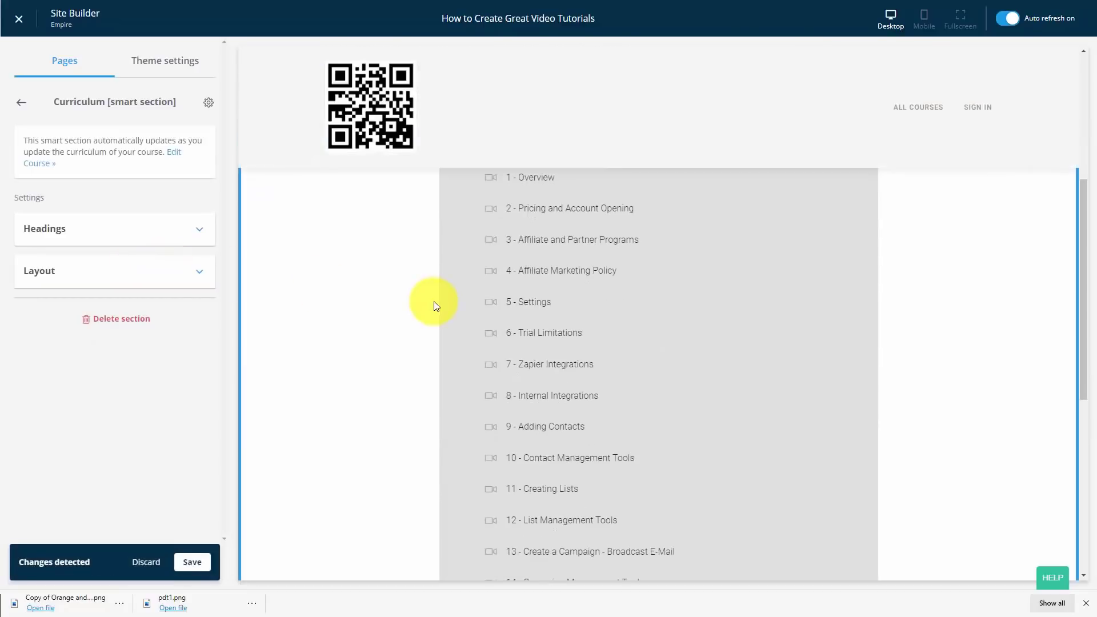
pyautogui.scroll(-5, 434, 303)
pyautogui.scroll(3, 434, 303)
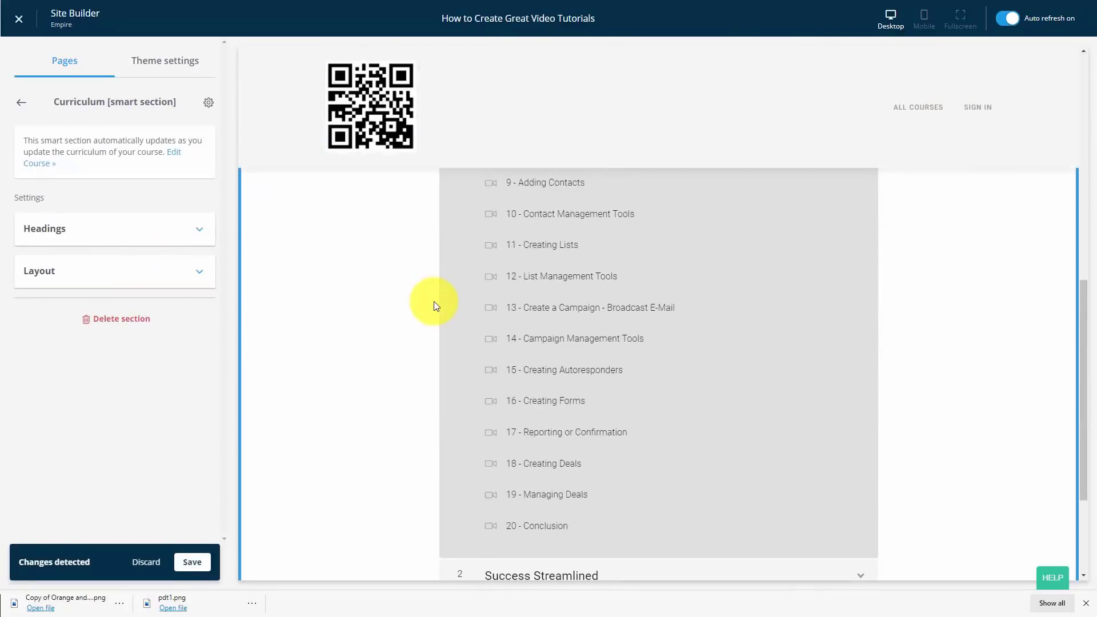
pyautogui.click(201, 230)
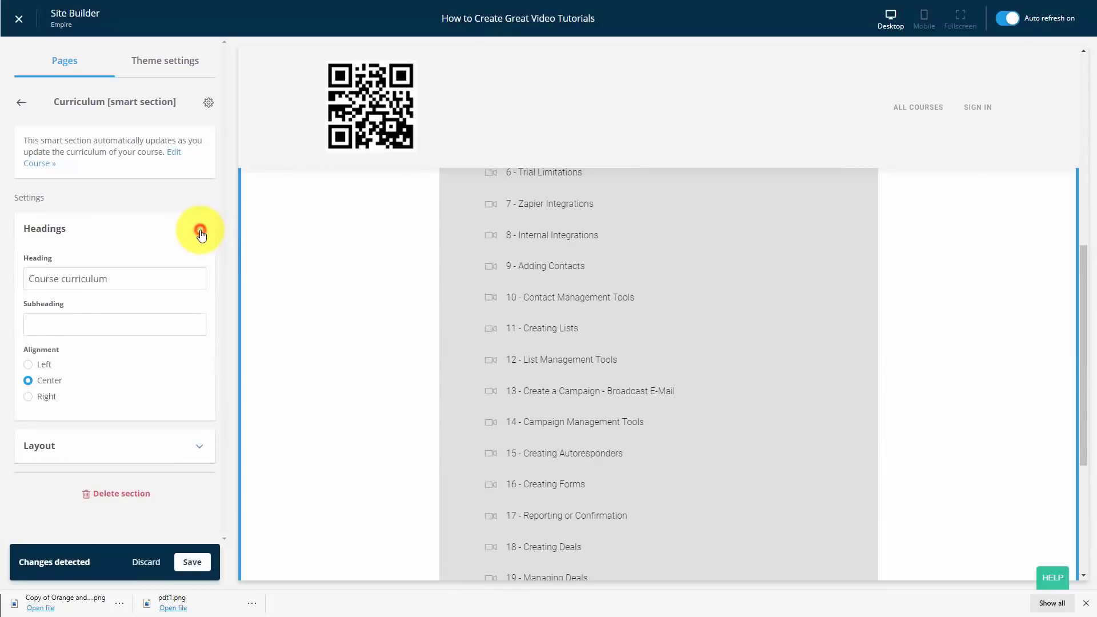
pyautogui.click(200, 231)
pyautogui.click(199, 272)
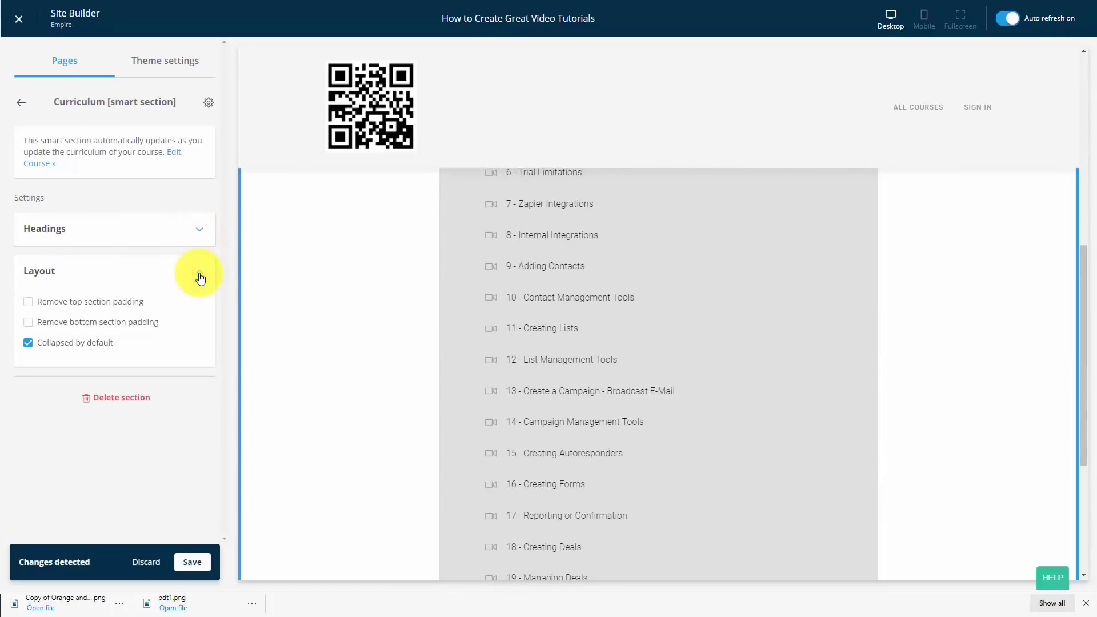
pyautogui.click(30, 301)
pyautogui.click(28, 323)
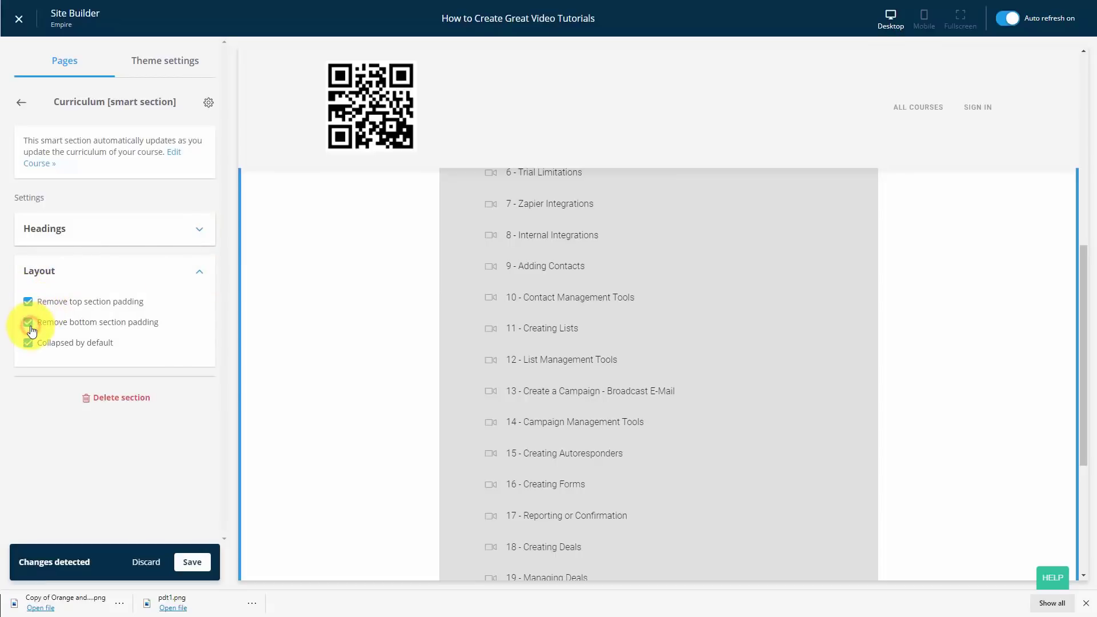
# Step: Review the landing page footer's copyright and link block settings
pyautogui.click(21, 103)
pyautogui.click(80, 338)
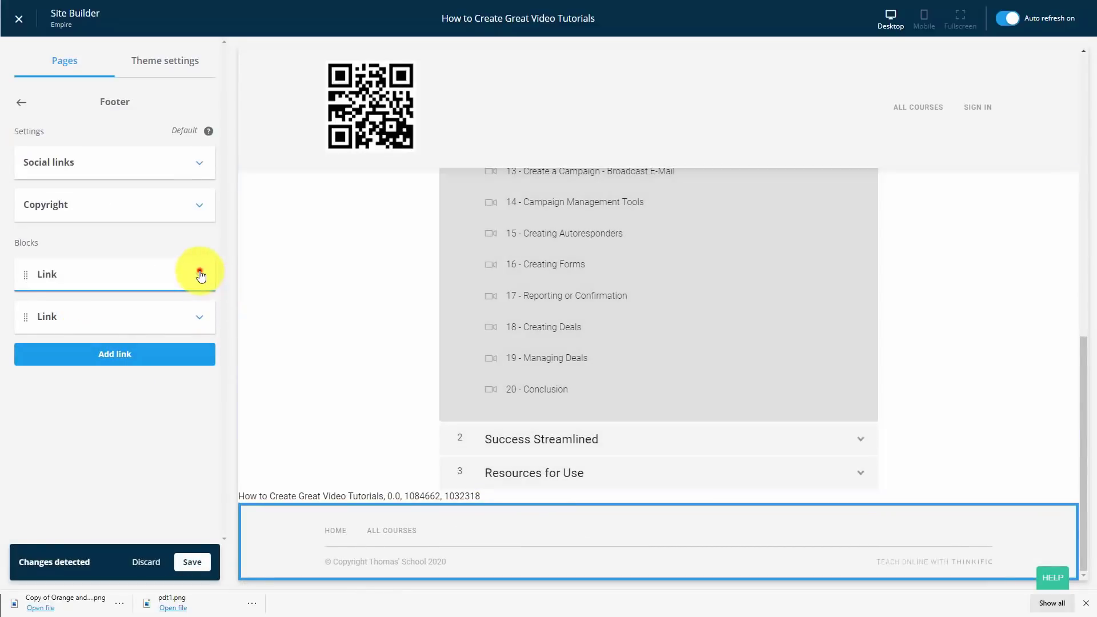
pyautogui.click(199, 274)
pyautogui.click(200, 213)
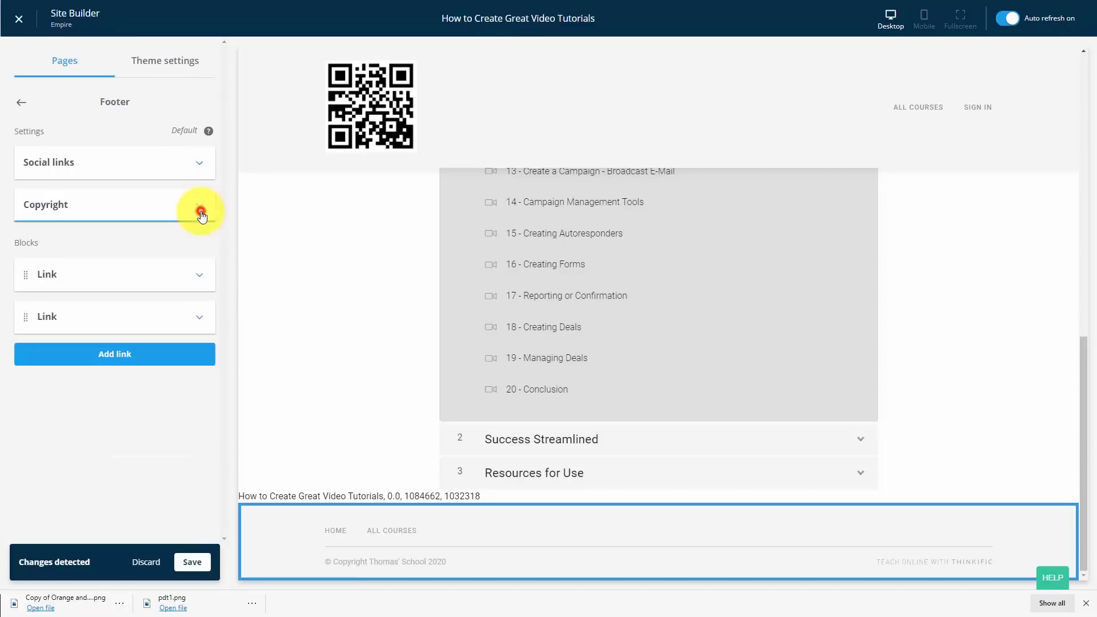
pyautogui.click(203, 320)
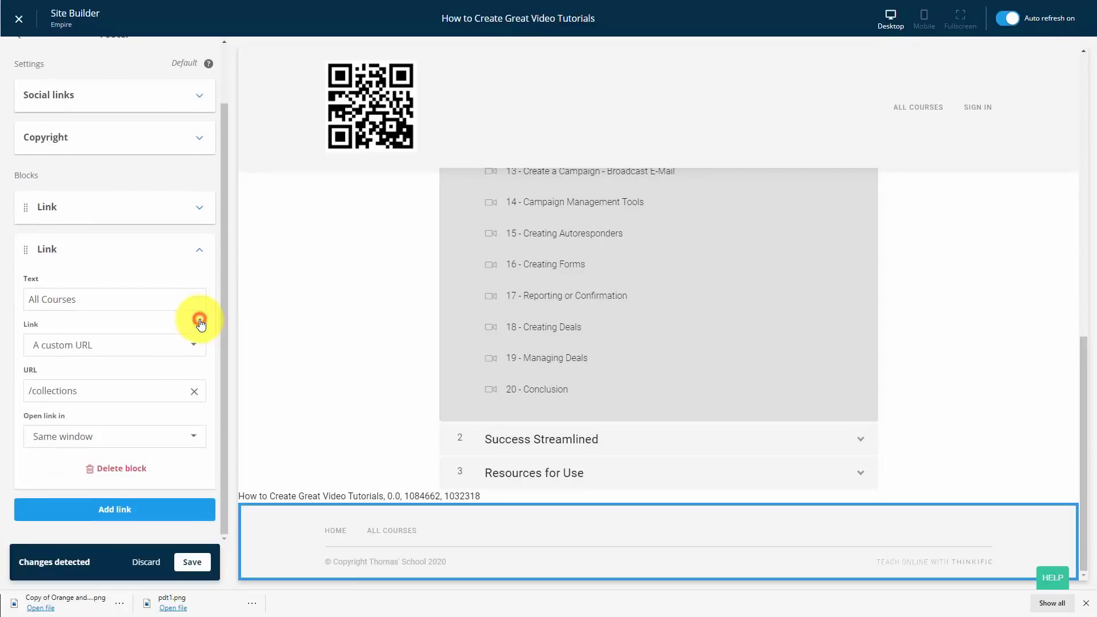
pyautogui.click(197, 254)
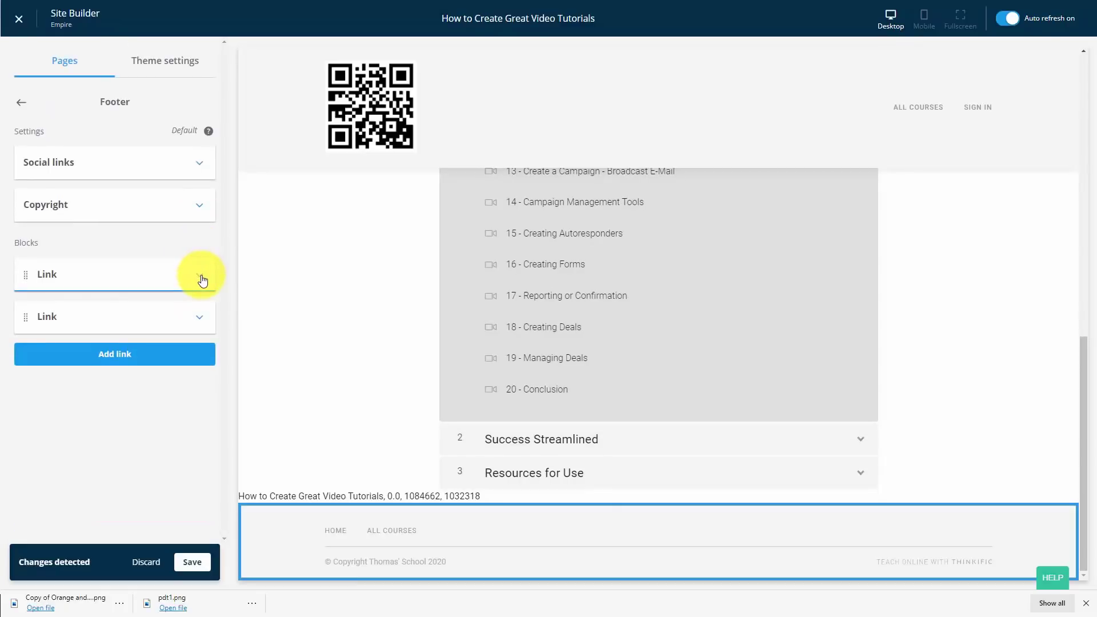
pyautogui.click(22, 103)
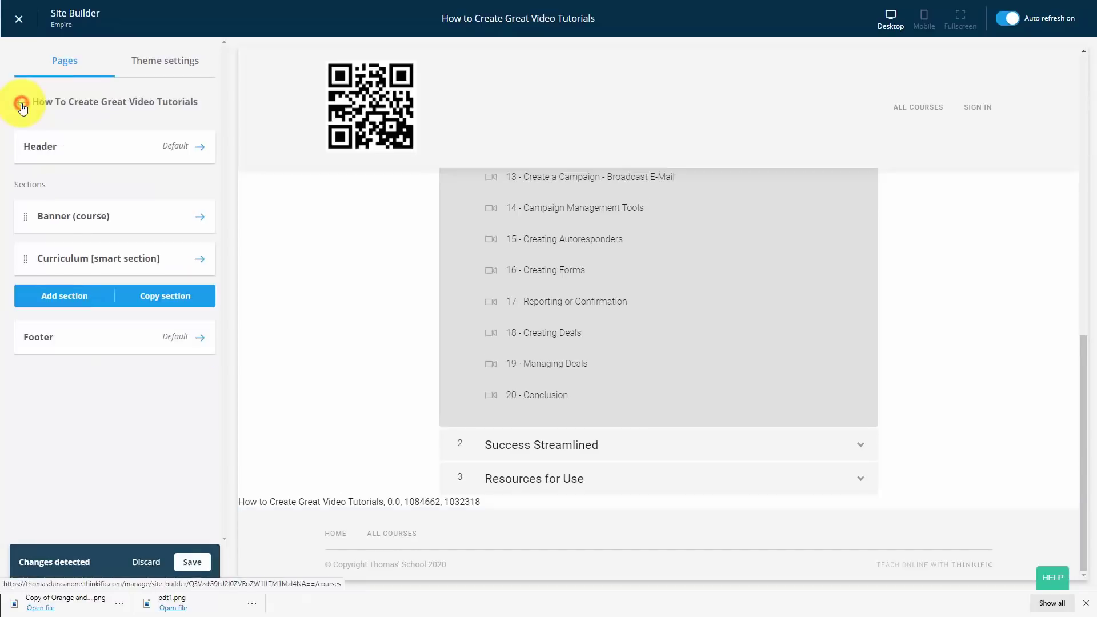
# Step: Try the Jet, Spark and Edge theme styles on the landing page, then reapply Halo
pyautogui.click(165, 61)
pyautogui.click(188, 131)
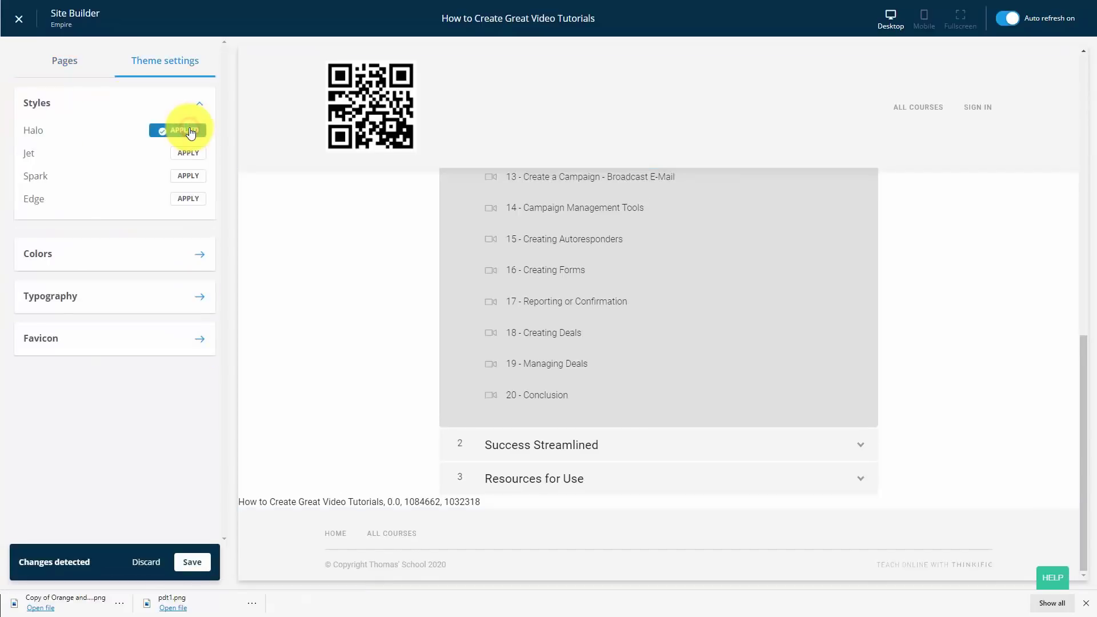
pyautogui.click(188, 154)
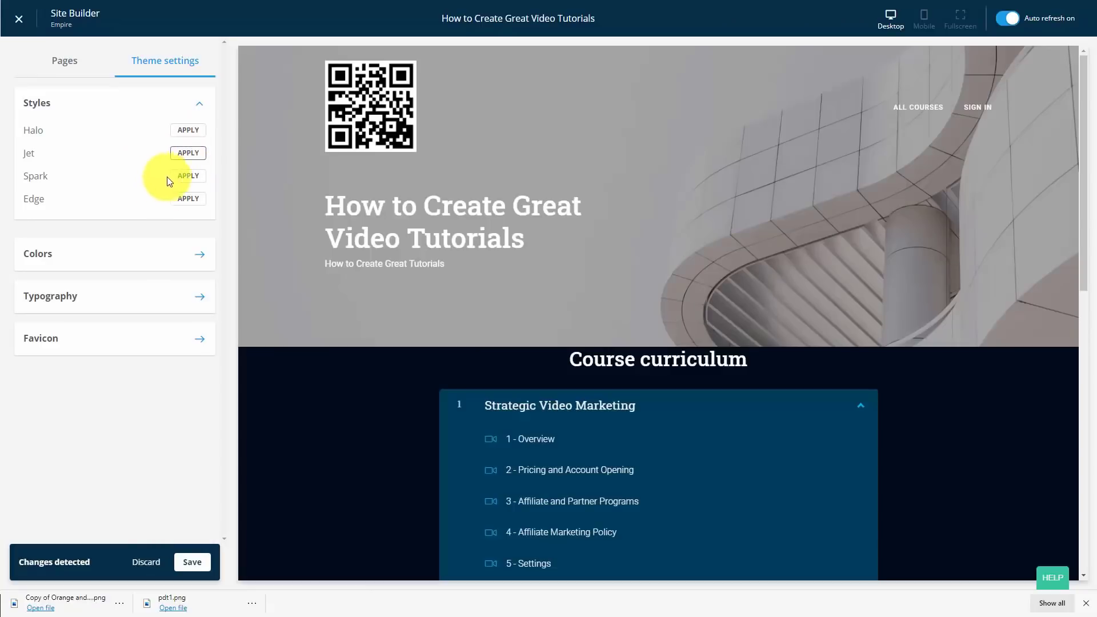
pyautogui.click(191, 179)
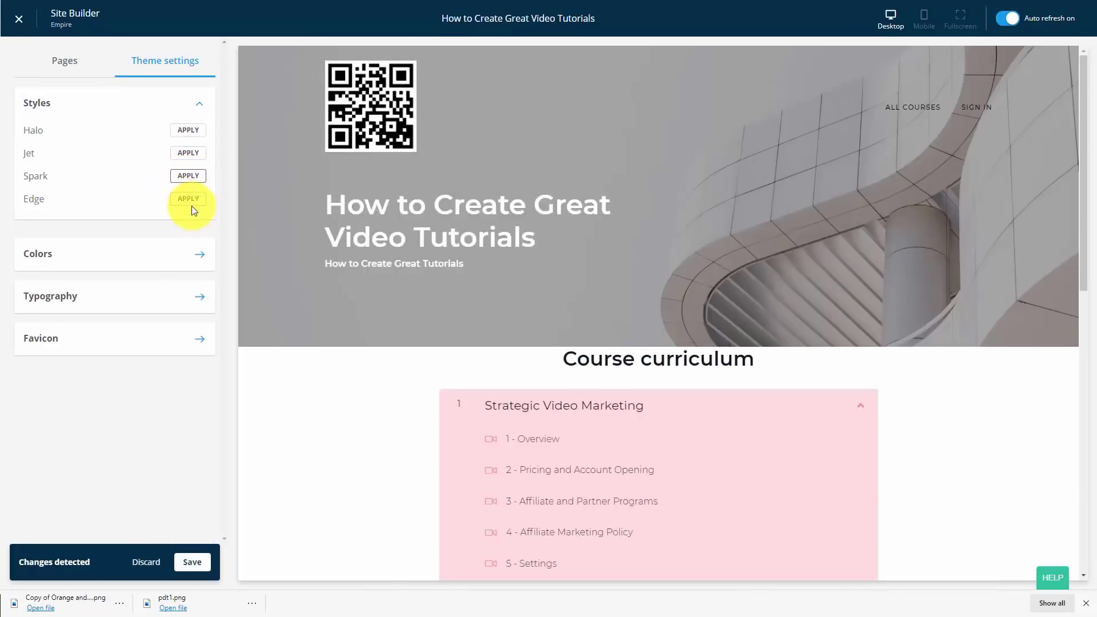
pyautogui.click(190, 201)
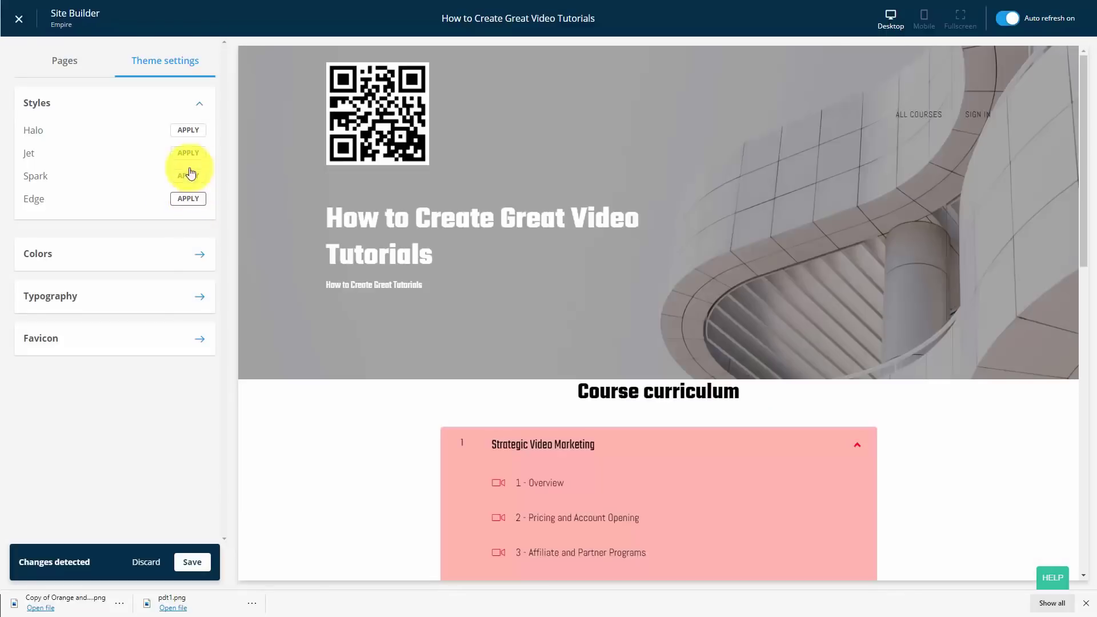
pyautogui.click(189, 131)
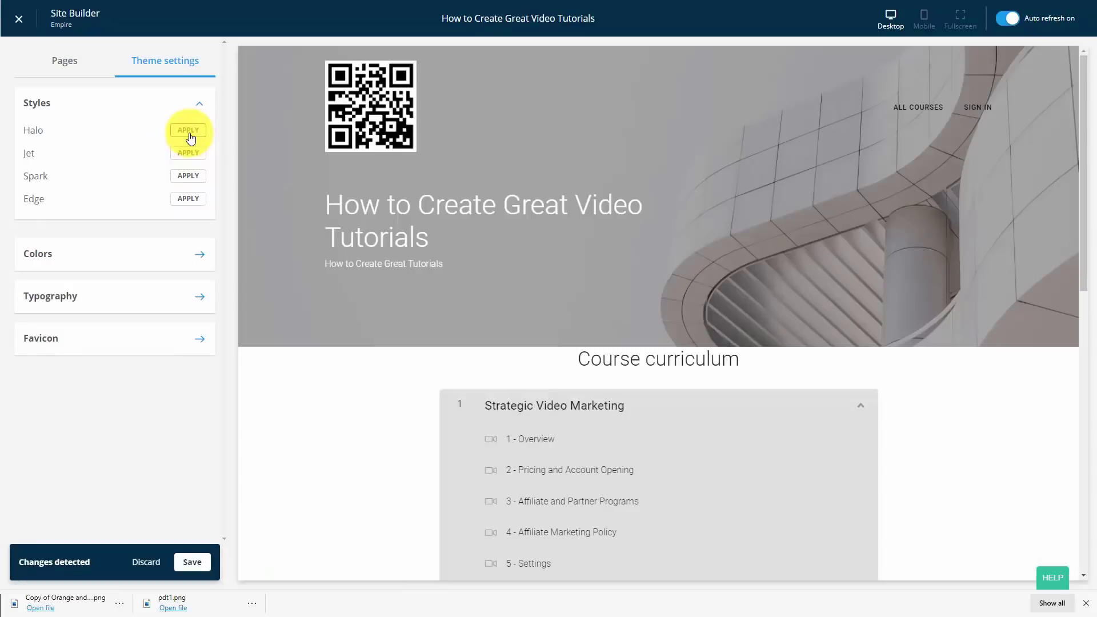
# Step: Examine the theme's color, typography and favicon settings
pyautogui.click(198, 253)
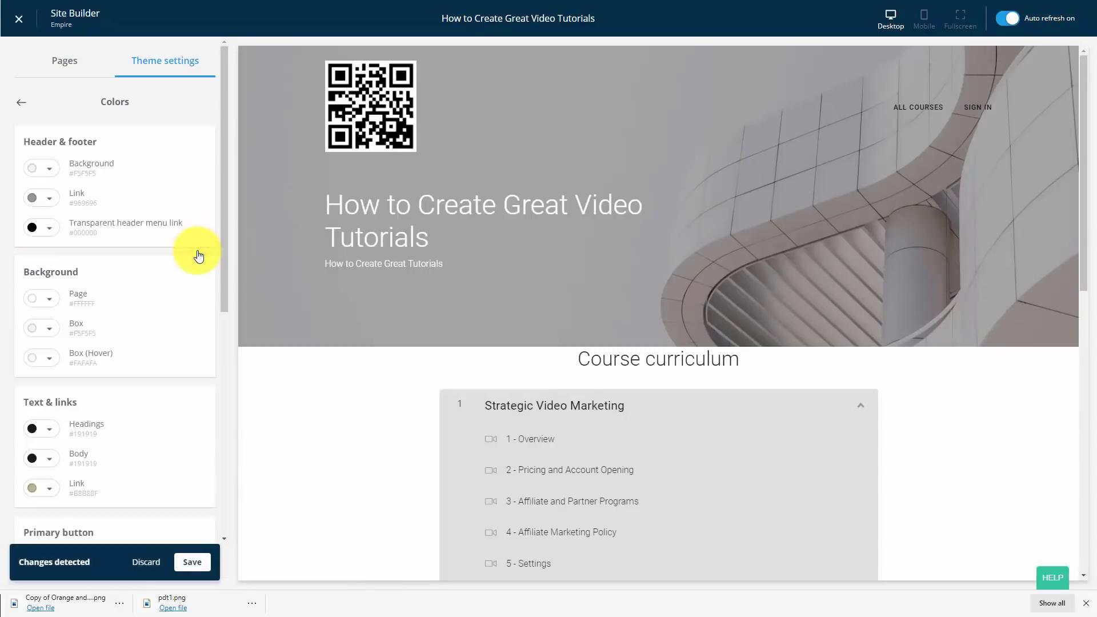
pyautogui.click(21, 102)
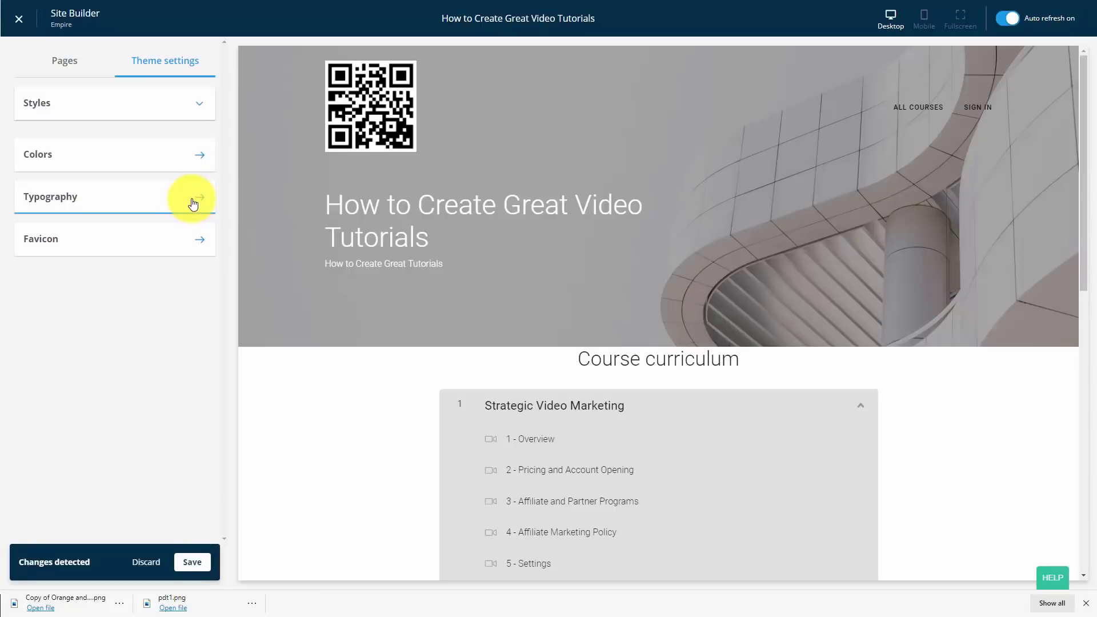
pyautogui.click(193, 204)
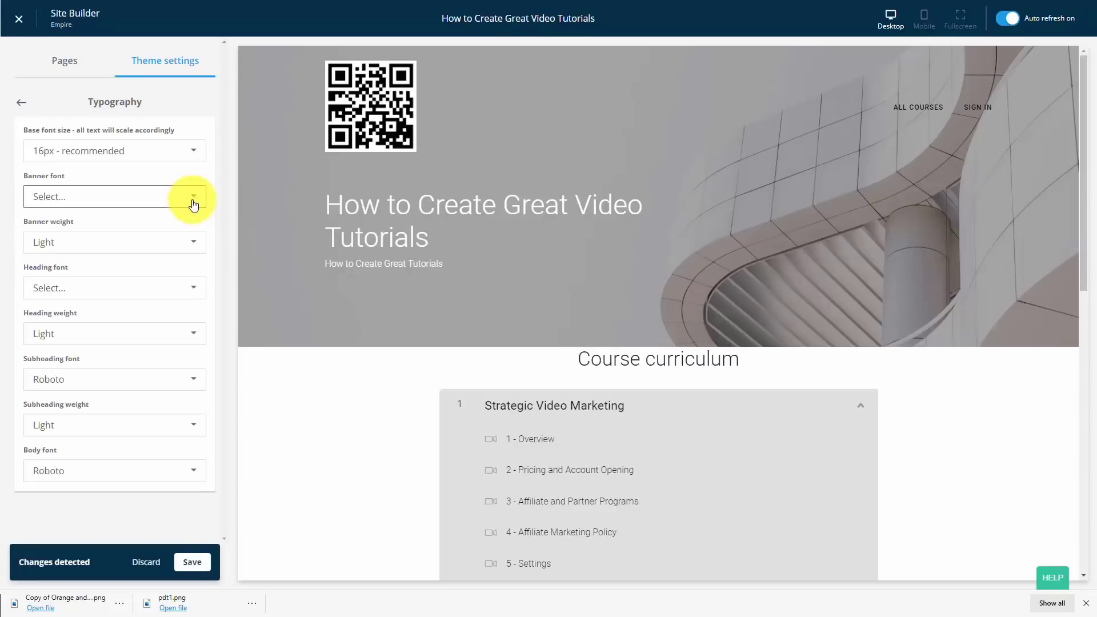
pyautogui.click(23, 105)
pyautogui.click(199, 240)
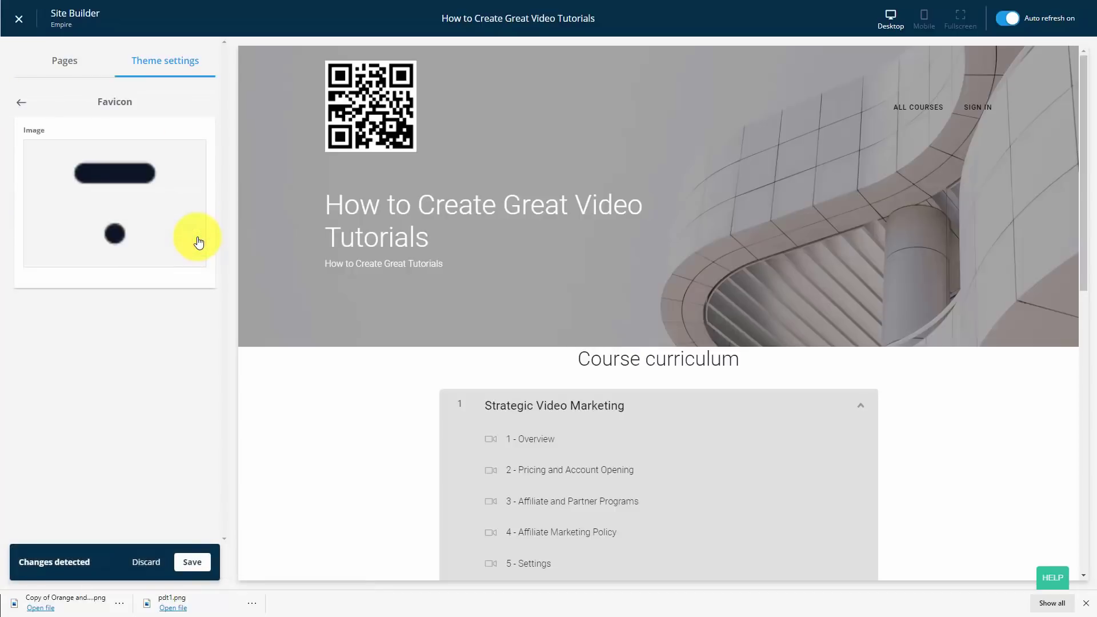
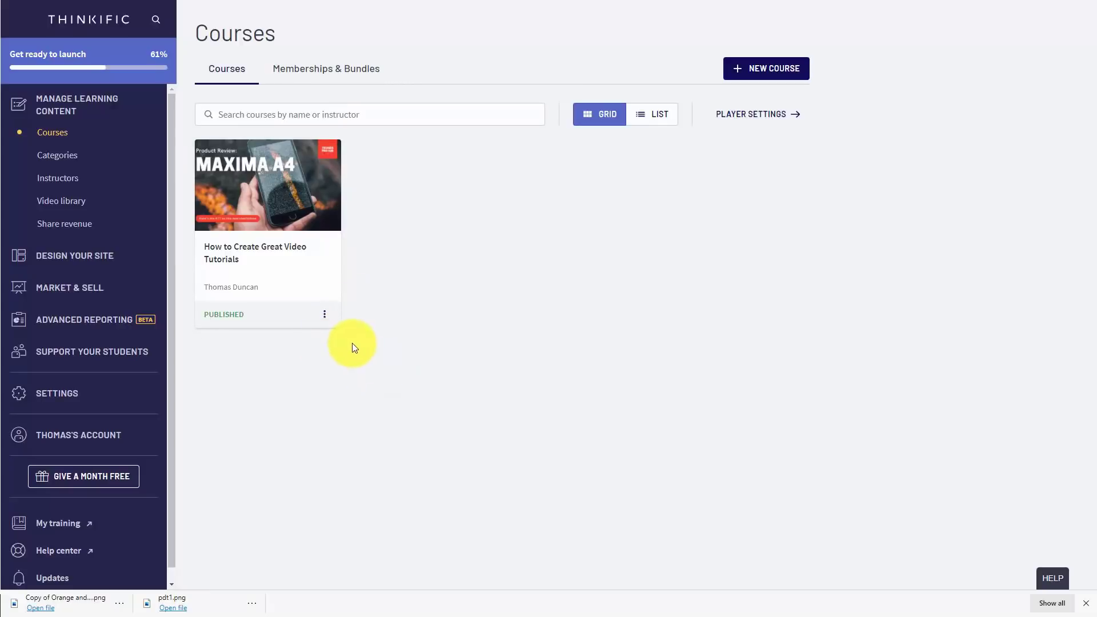
# Step: Duplicate the published course How to Create Great Video Tutorials and open the draft copy
pyautogui.click(323, 316)
pyautogui.click(324, 316)
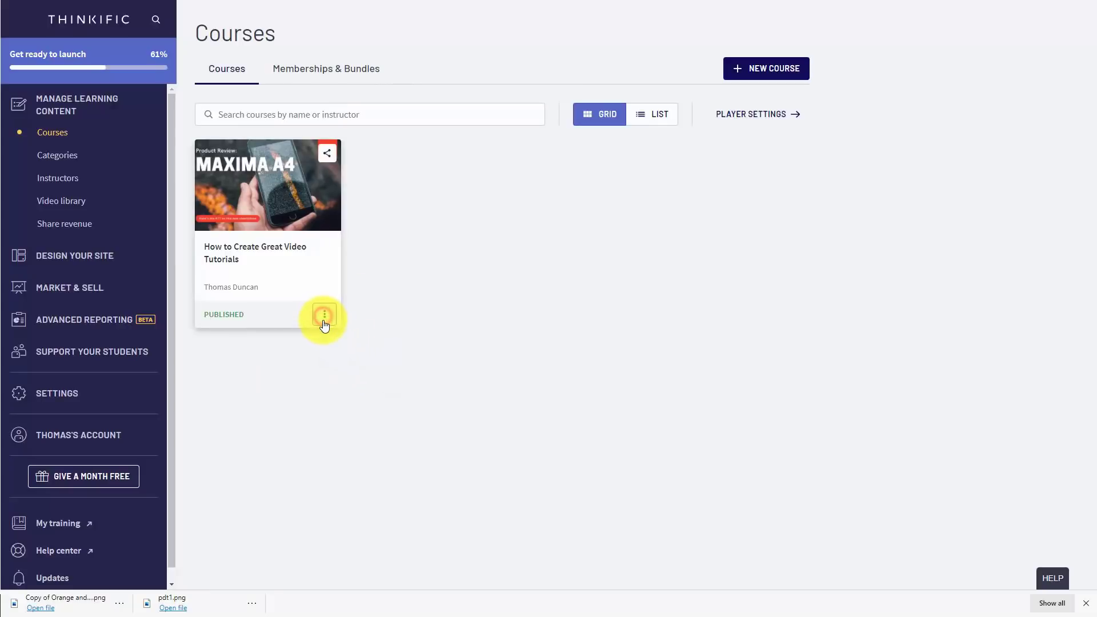
pyautogui.click(324, 320)
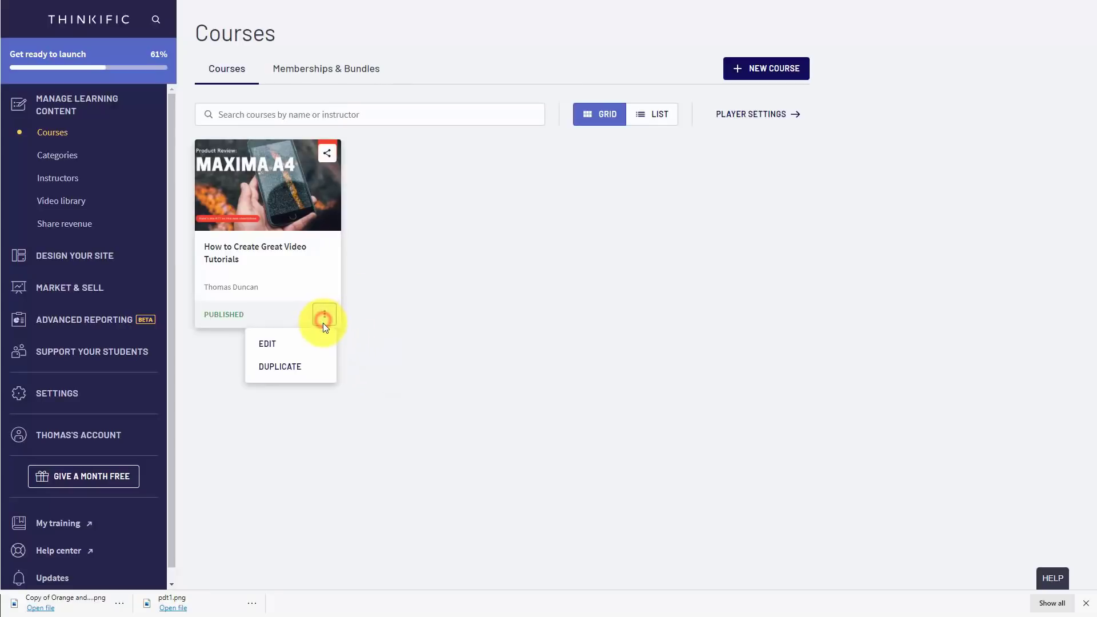
pyautogui.click(287, 366)
pyautogui.click(605, 51)
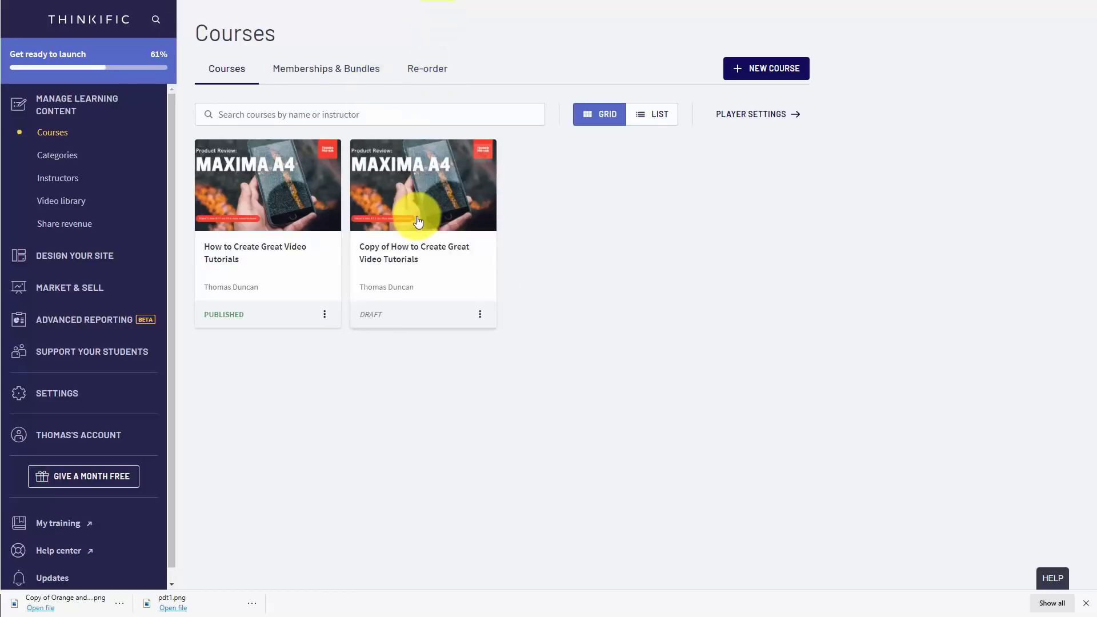
pyautogui.click(431, 277)
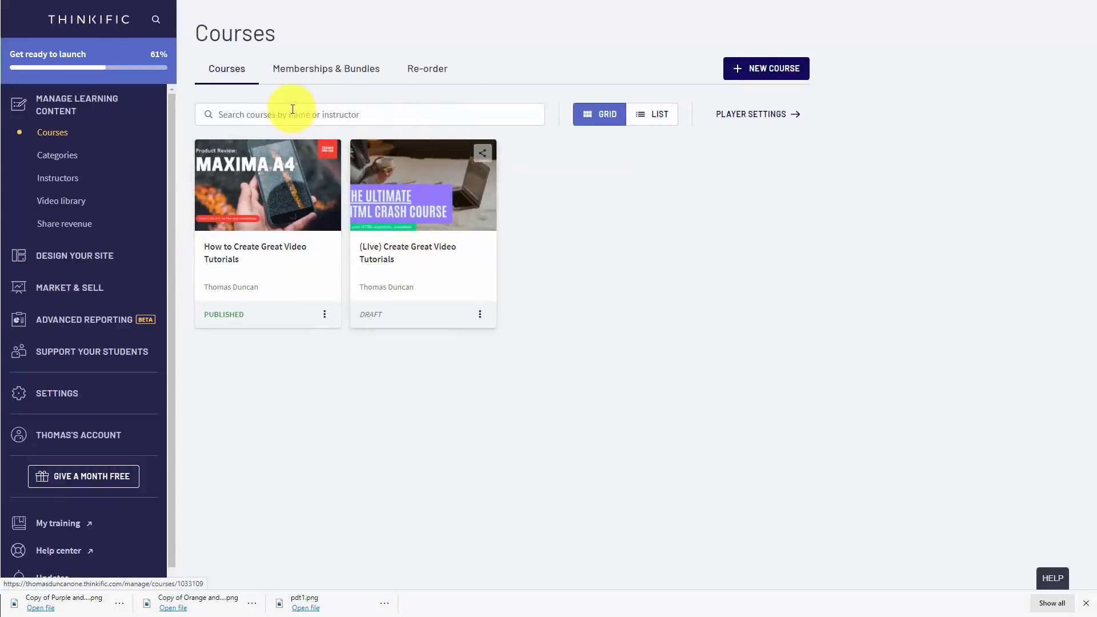
# Step: Create a new course bundle named Technology Bundle
pyautogui.click(317, 74)
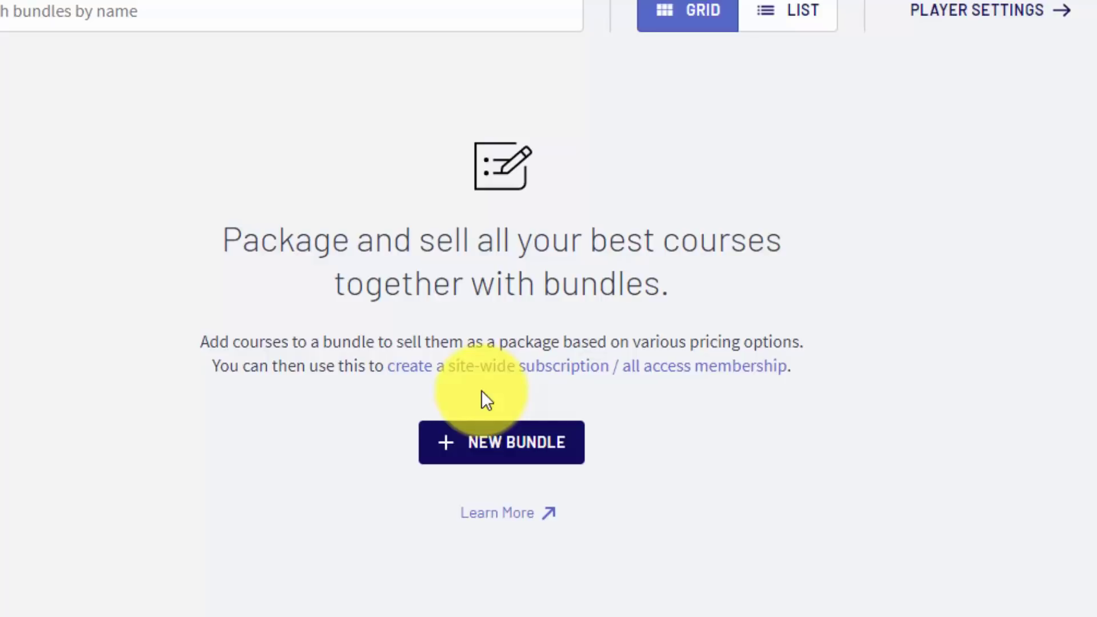
pyautogui.click(464, 446)
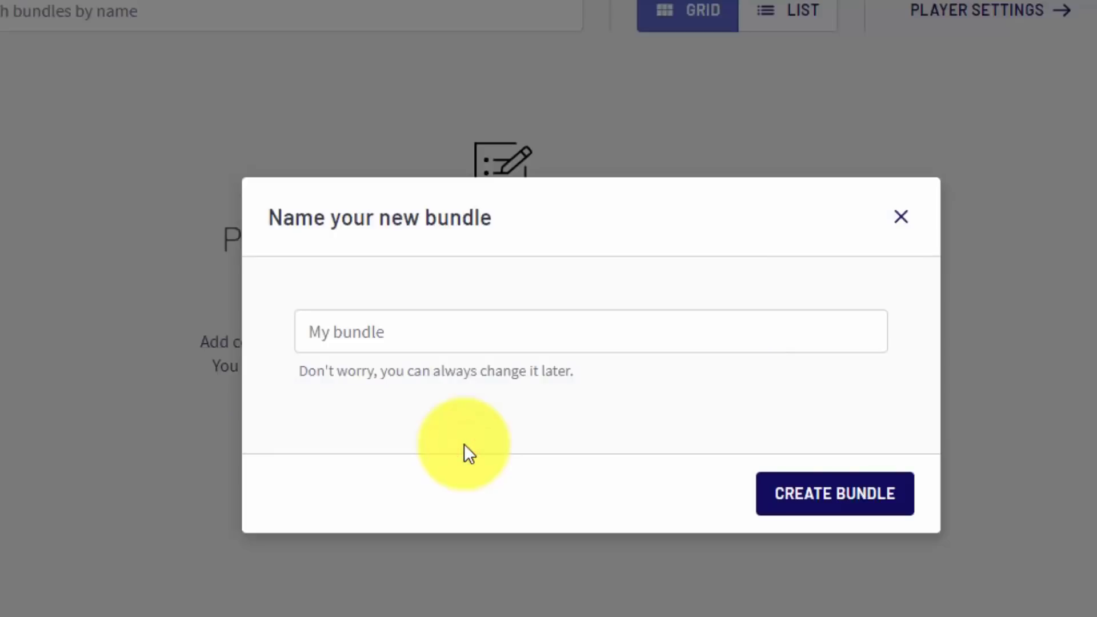
pyautogui.click(360, 320)
pyautogui.write('Technology Bundle')
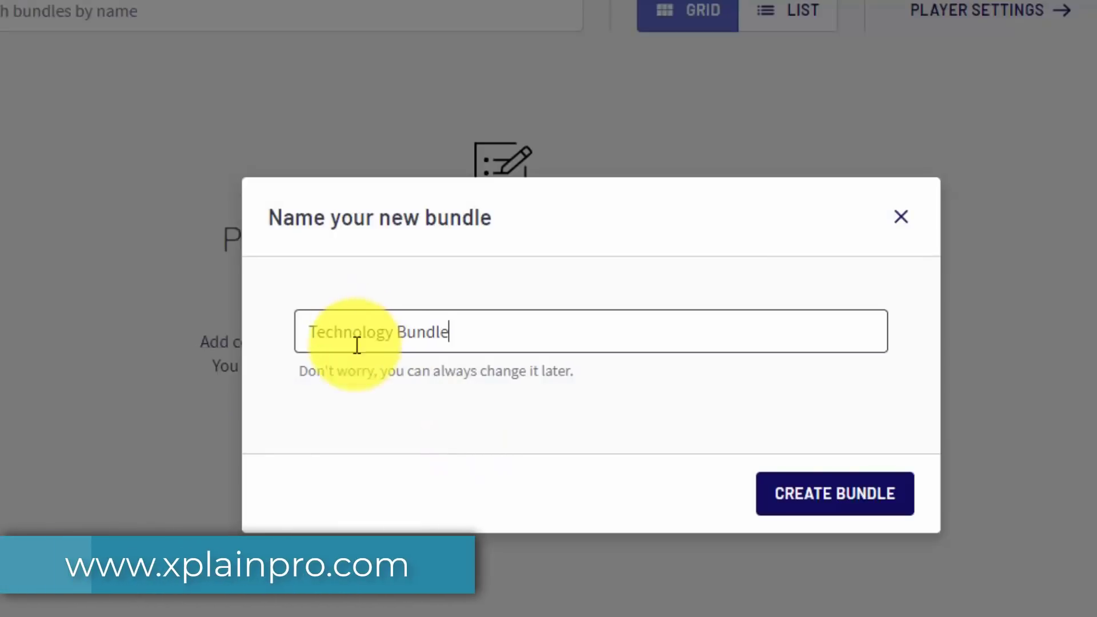
pyautogui.click(845, 509)
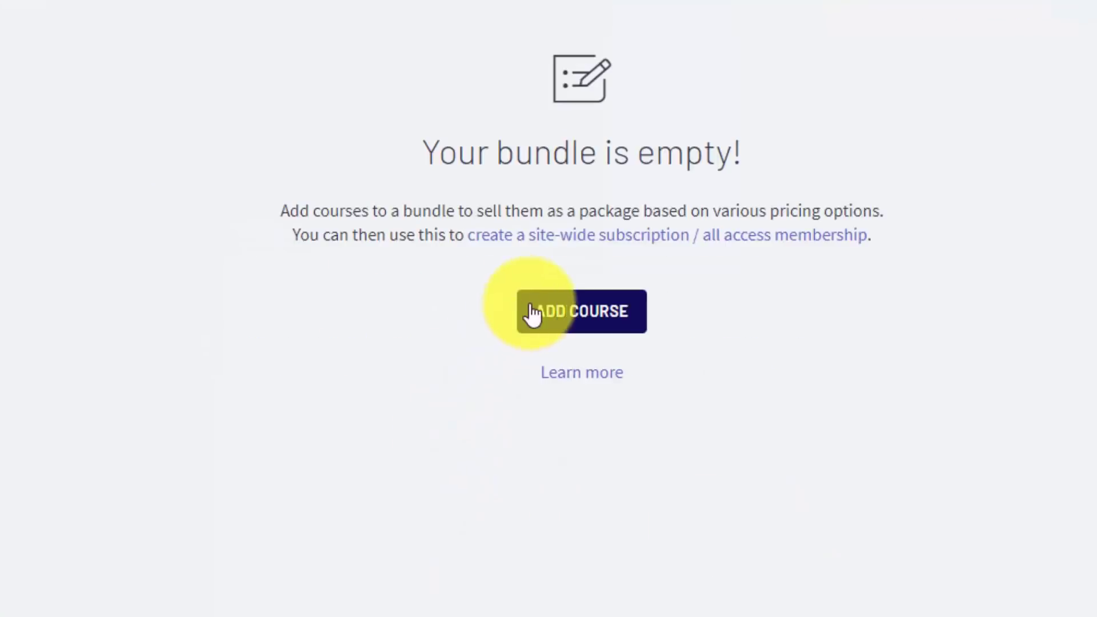
# Step: Add the courses (LIve) Create Great Video Tutorials and How to Create Great Video Tutorials to the Technology Bundle
pyautogui.click(532, 313)
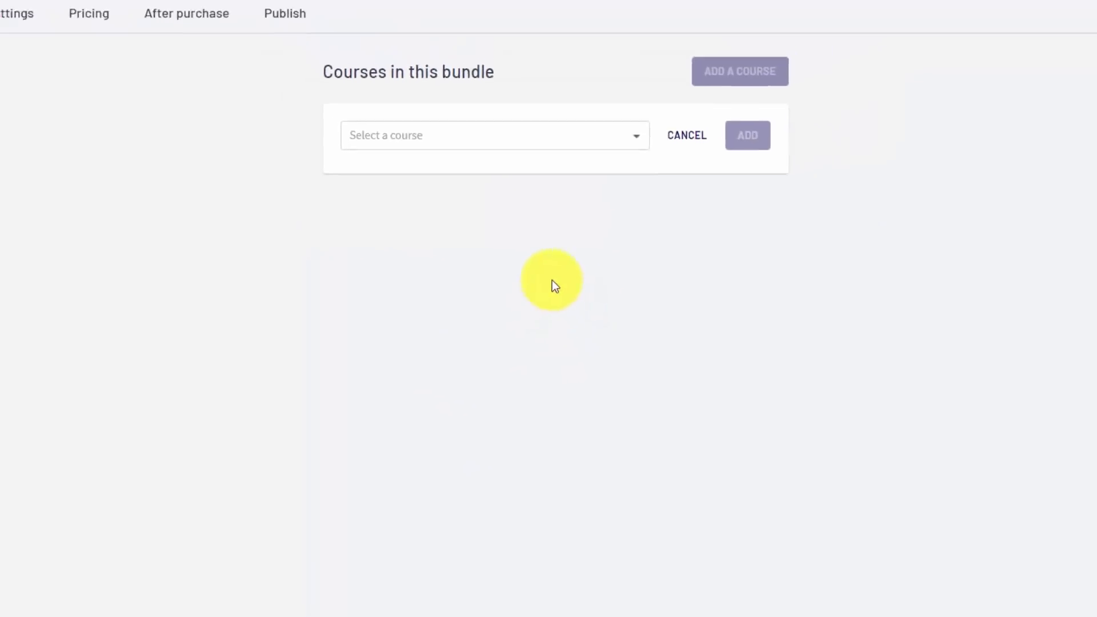
pyautogui.click(595, 136)
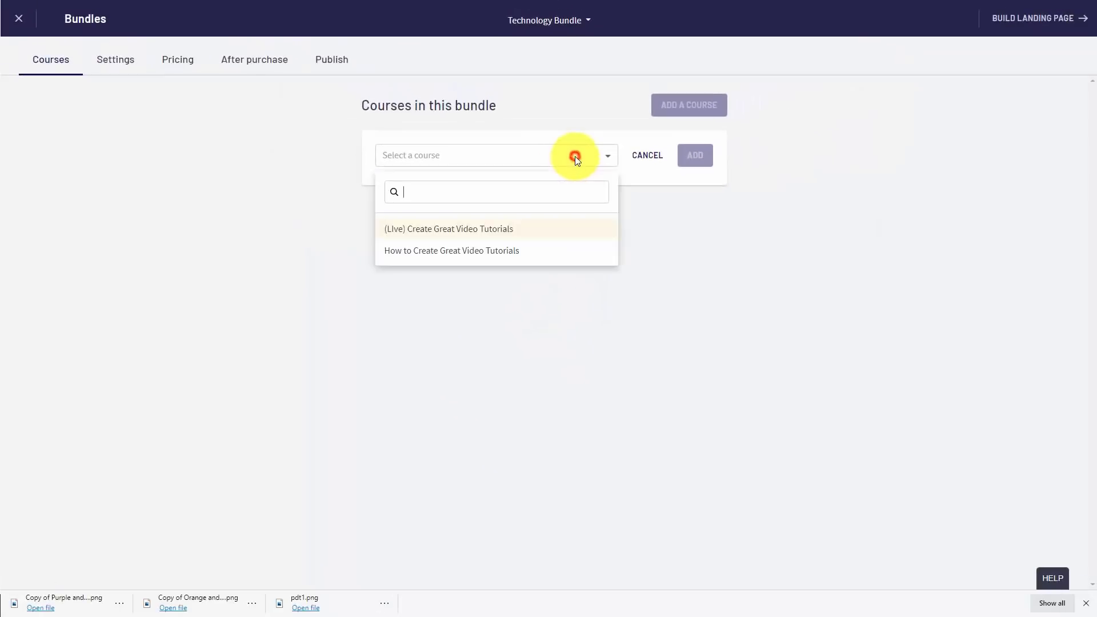
pyautogui.click(477, 231)
pyautogui.click(704, 155)
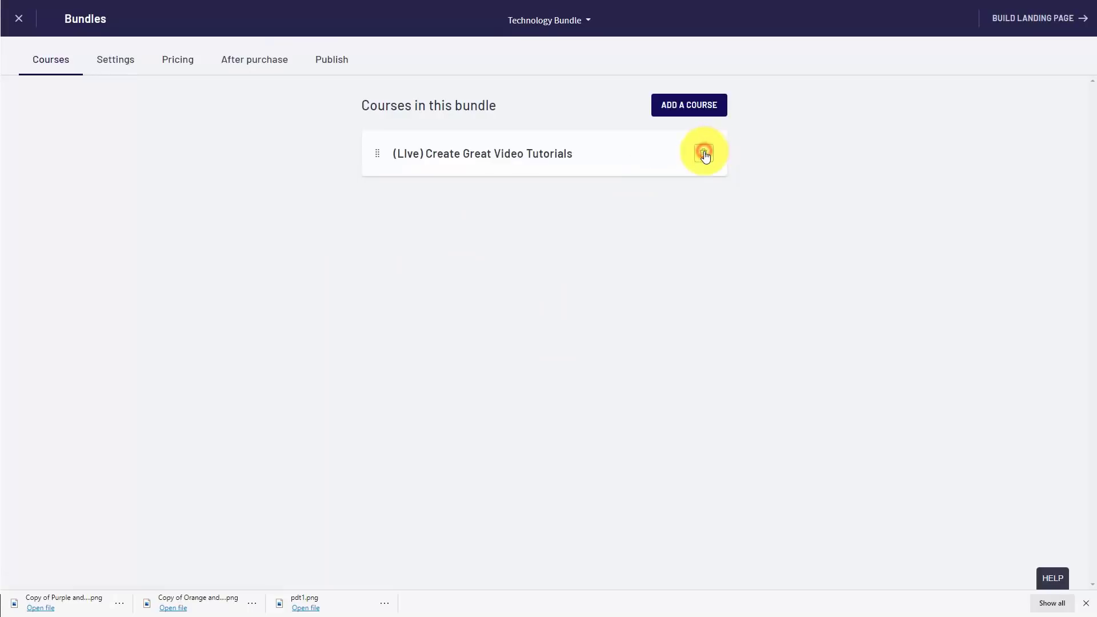
pyautogui.click(685, 114)
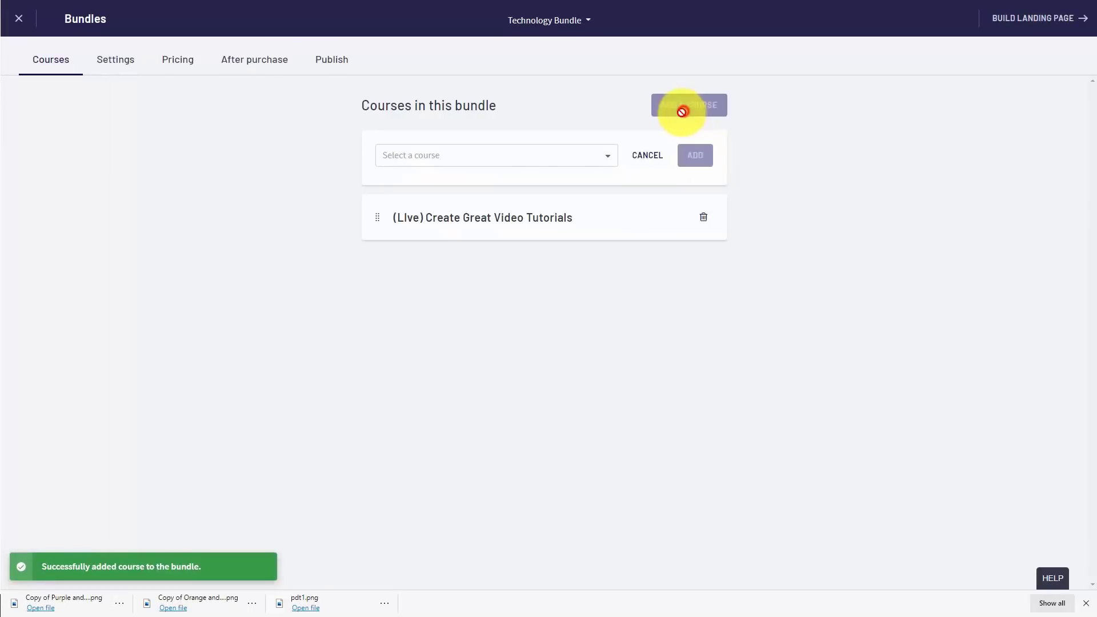
pyautogui.click(611, 159)
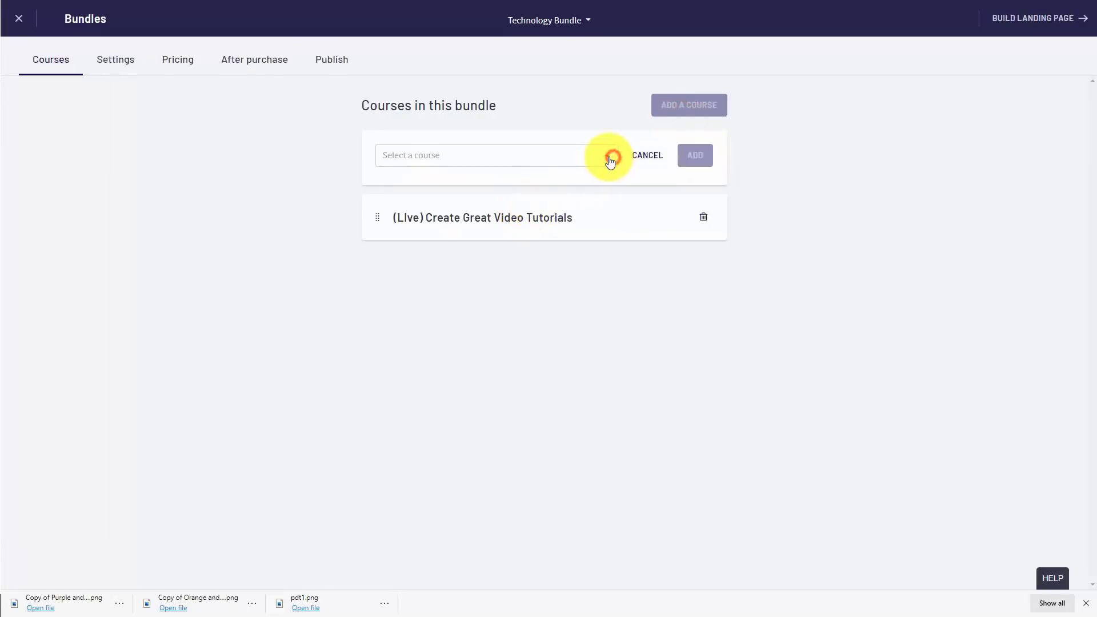
pyautogui.click(493, 229)
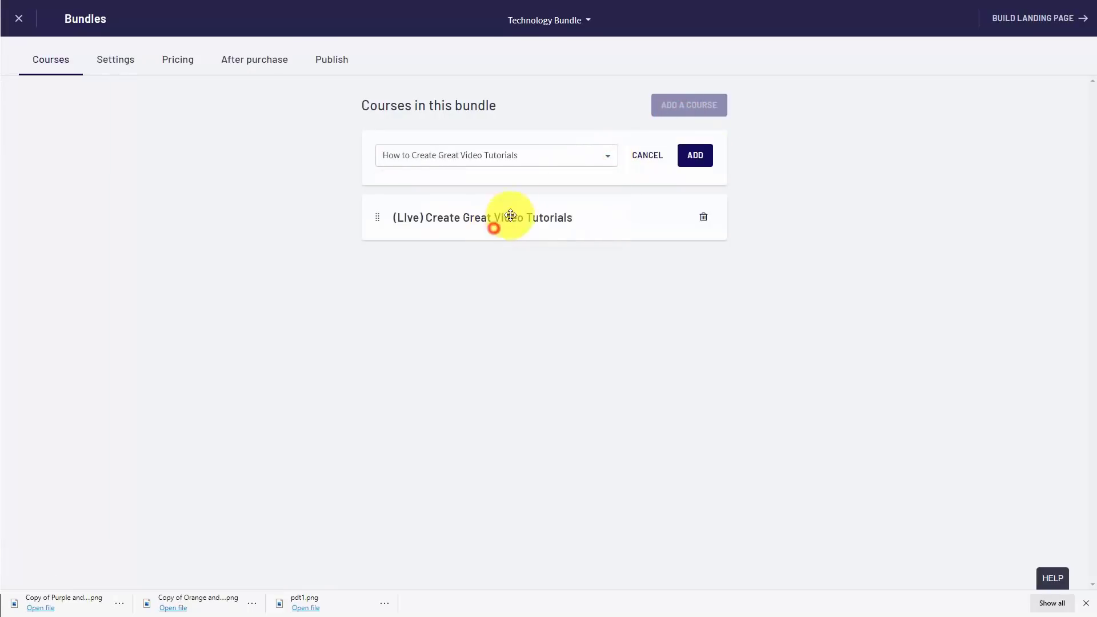
pyautogui.click(687, 159)
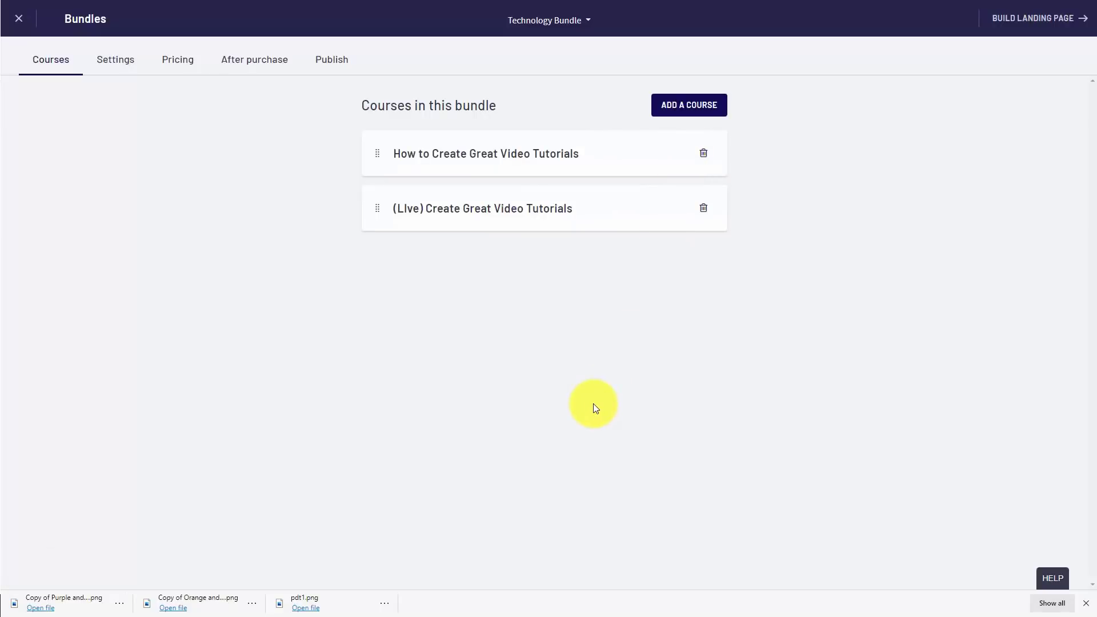
# Step: Publish the Technology Bundle after reviewing its settings, pricing and after-purchase options, and open its landing page builder
pyautogui.click(119, 60)
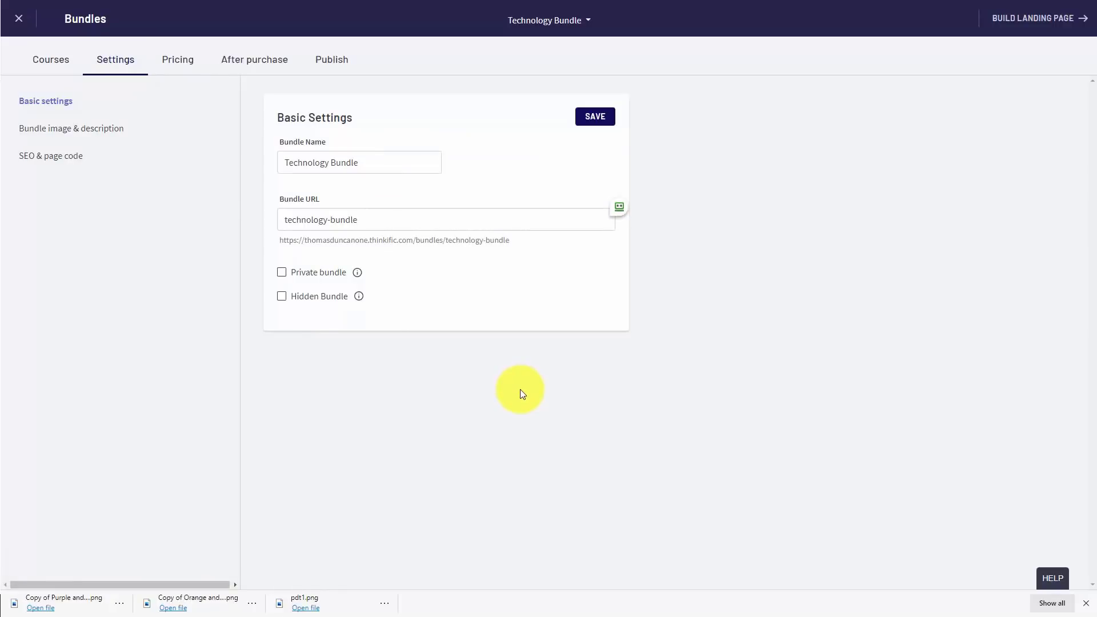
pyautogui.click(184, 63)
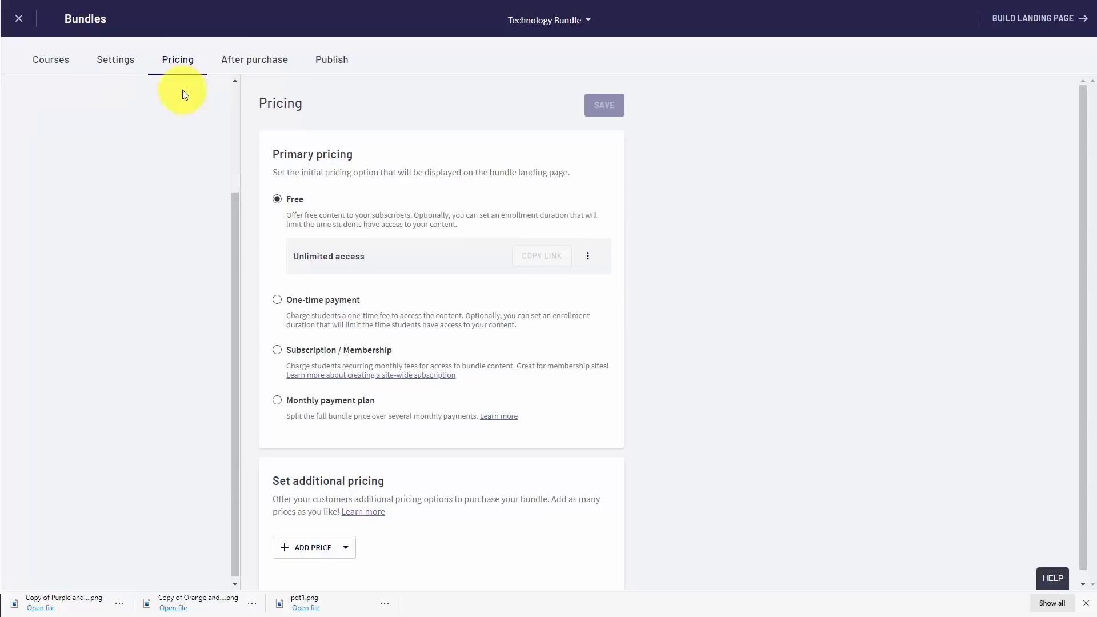
pyautogui.scroll(-1, 398, 236)
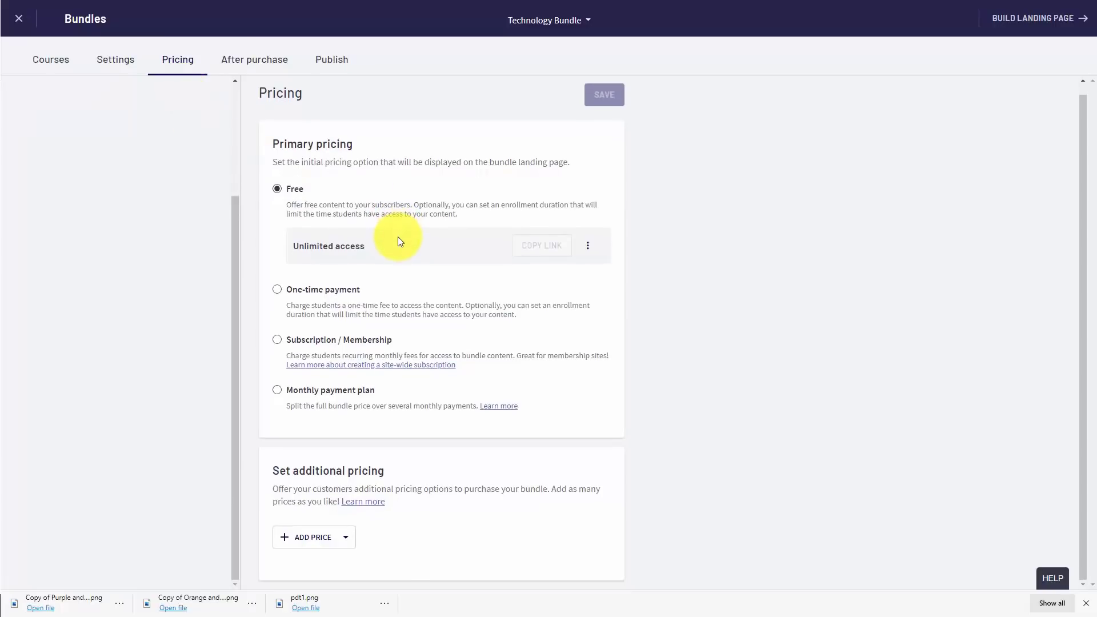
pyautogui.click(269, 68)
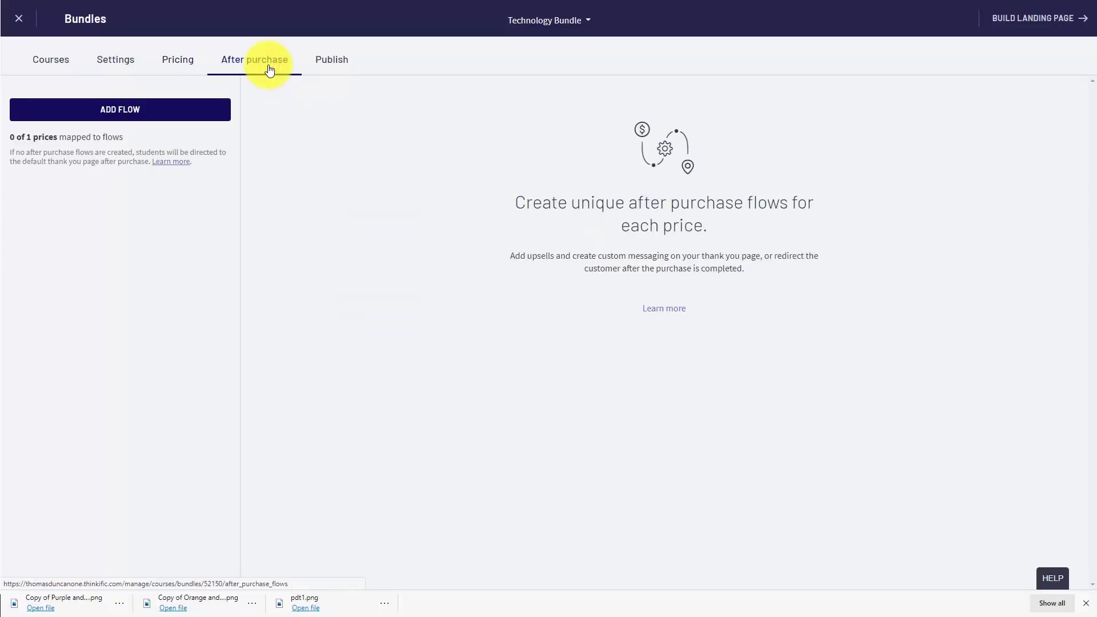
pyautogui.click(326, 67)
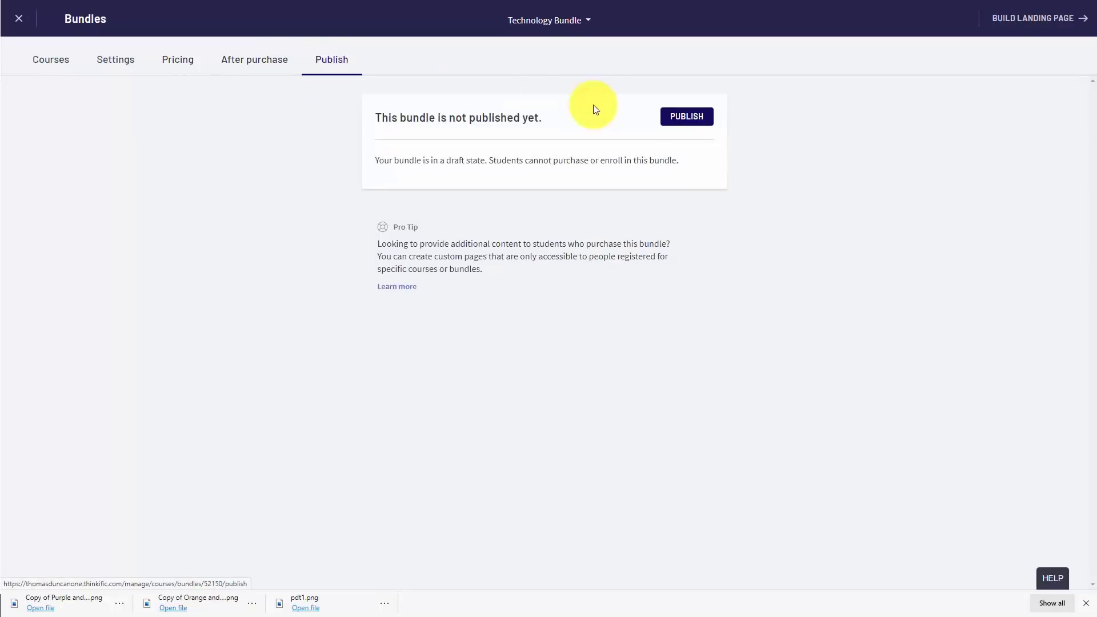
pyautogui.click(687, 125)
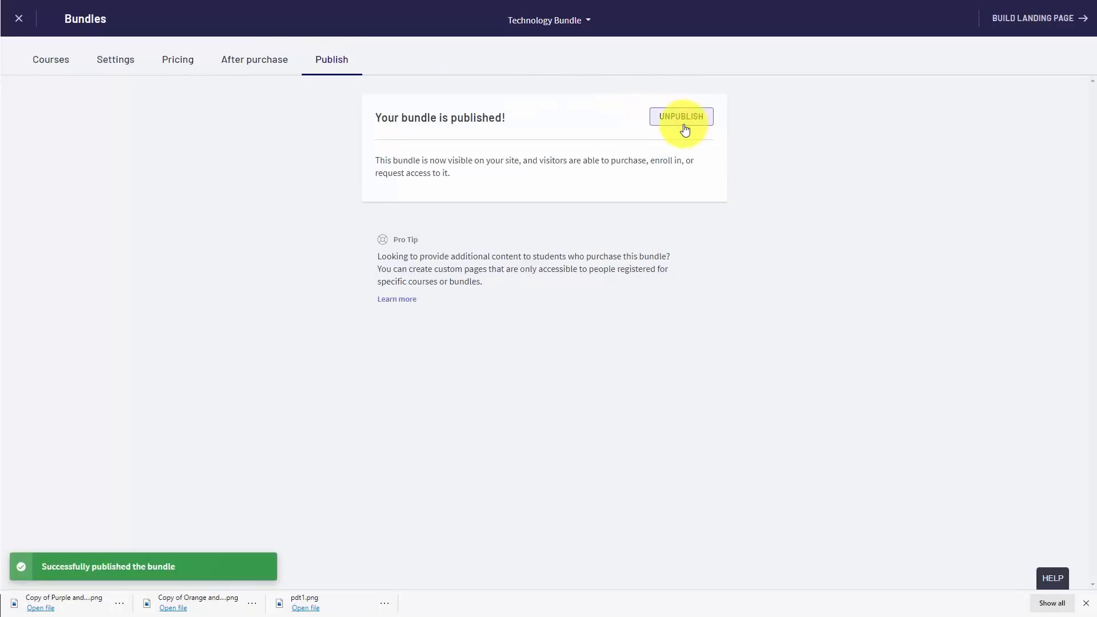
pyautogui.click(1007, 20)
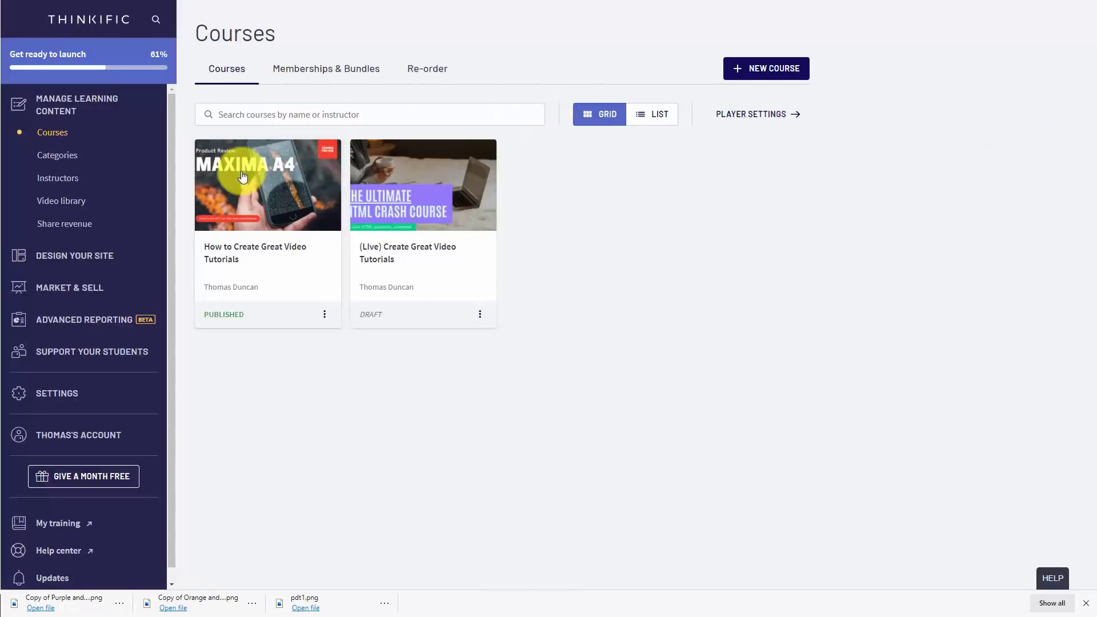
# Step: Create a course category named Technology for Video Creation with the URL technology-for-video-creation
pyautogui.click(331, 78)
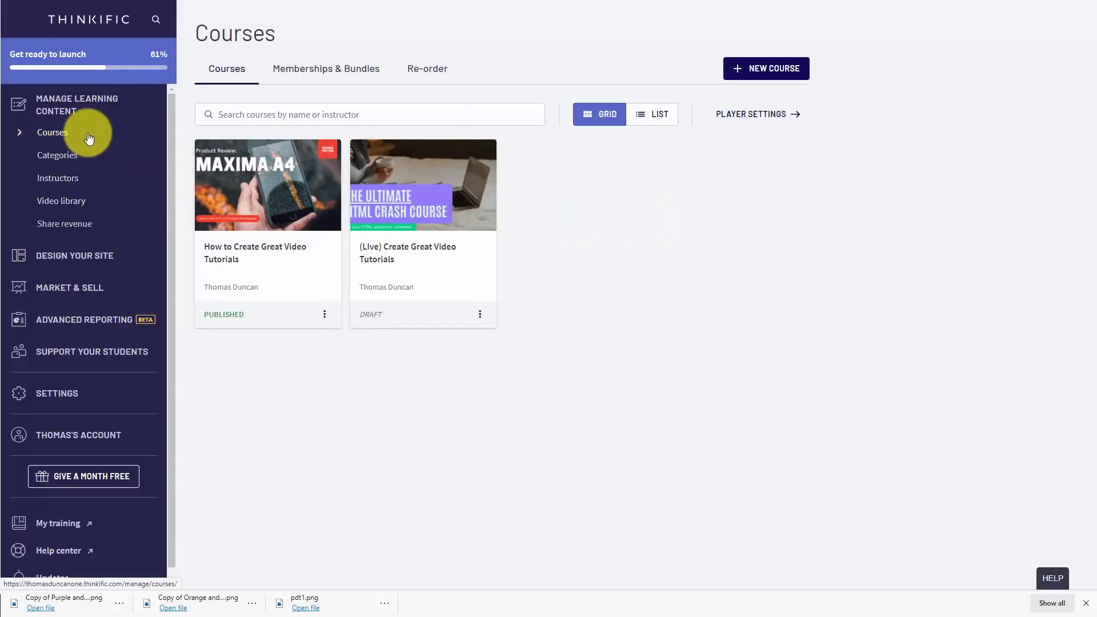
pyautogui.click(57, 162)
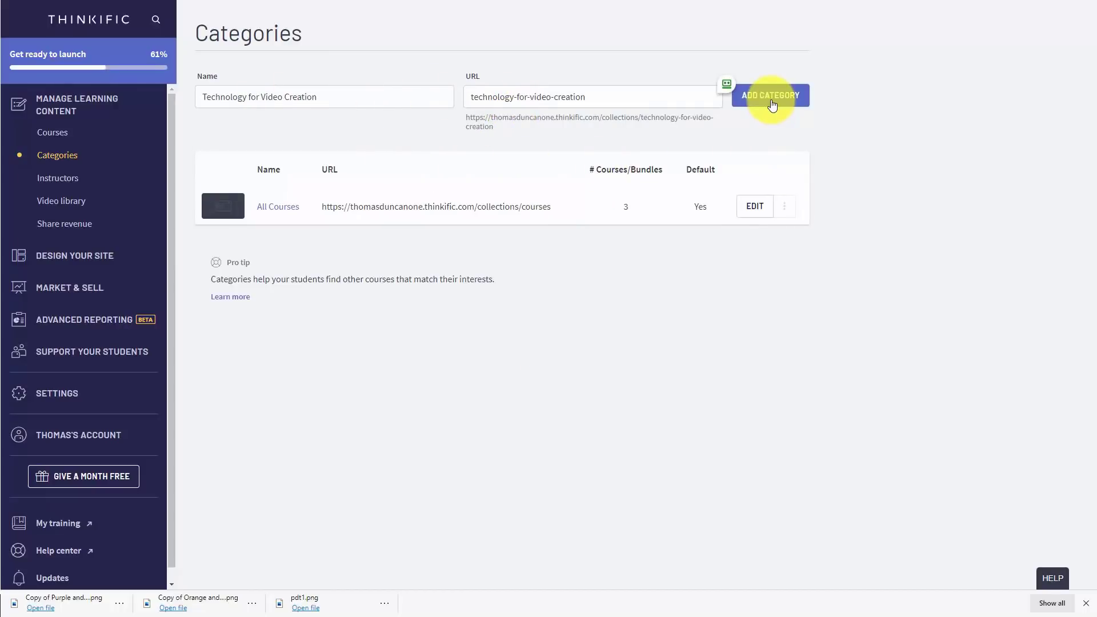
pyautogui.click(772, 104)
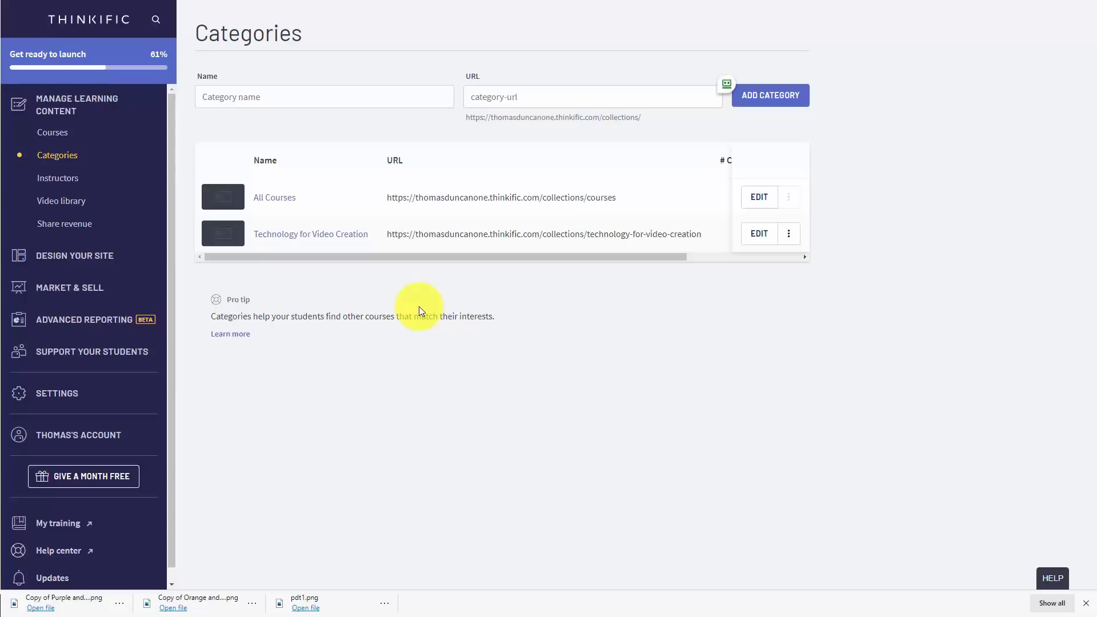
# Step: Add the (LIve) Create Great Video Tutorials course and a category image to the Technology for Video Creation category
pyautogui.click(758, 239)
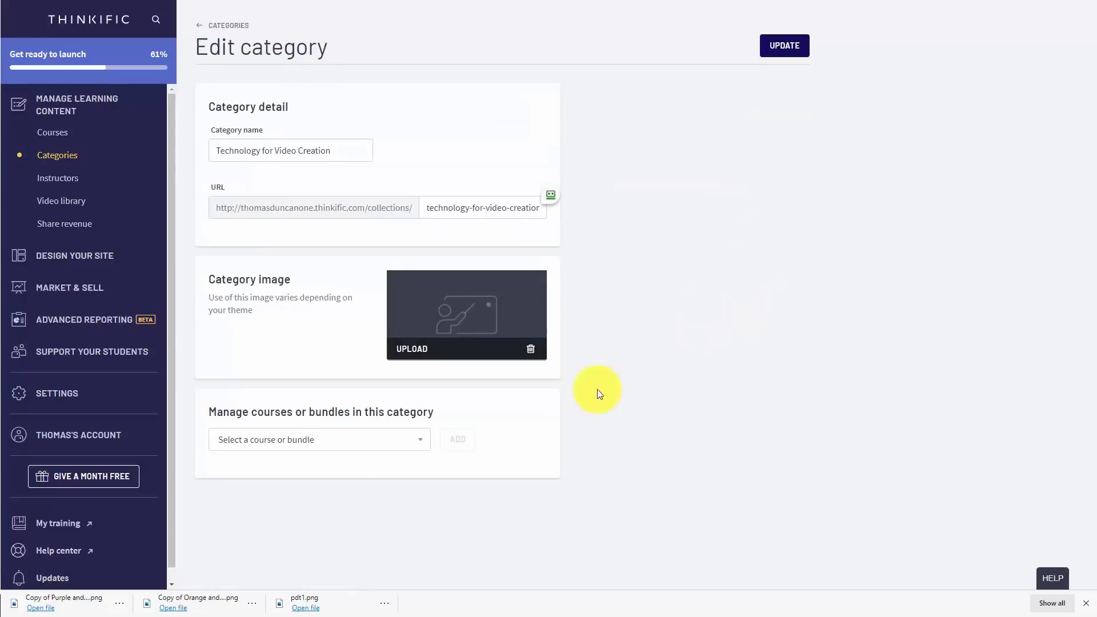
pyautogui.click(419, 440)
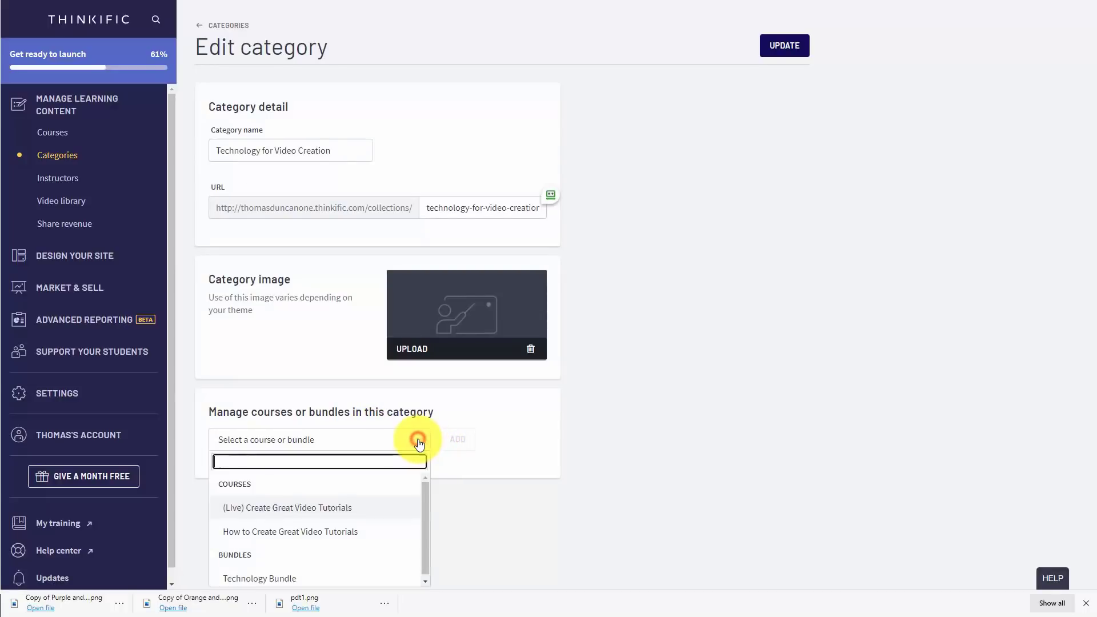
pyautogui.click(355, 506)
pyautogui.click(457, 439)
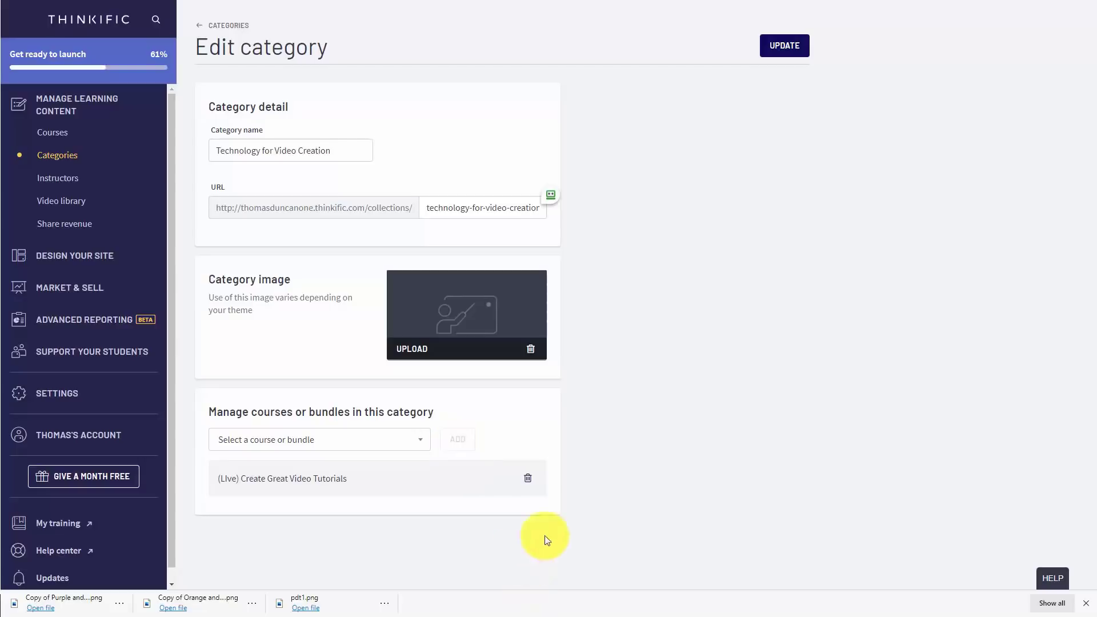
pyautogui.click(773, 46)
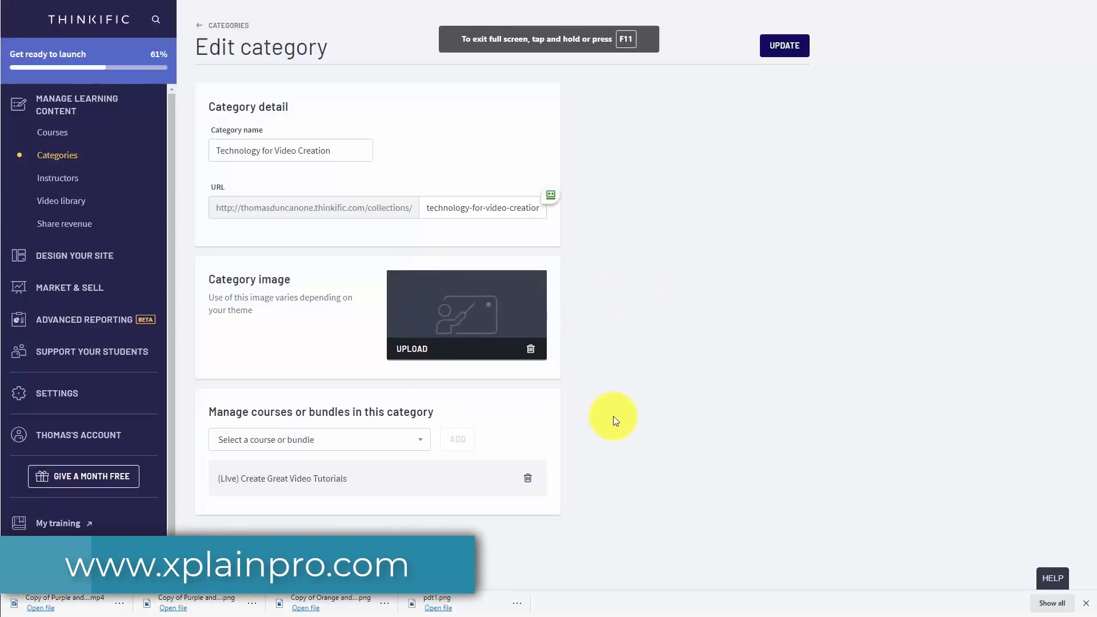
pyautogui.click(436, 328)
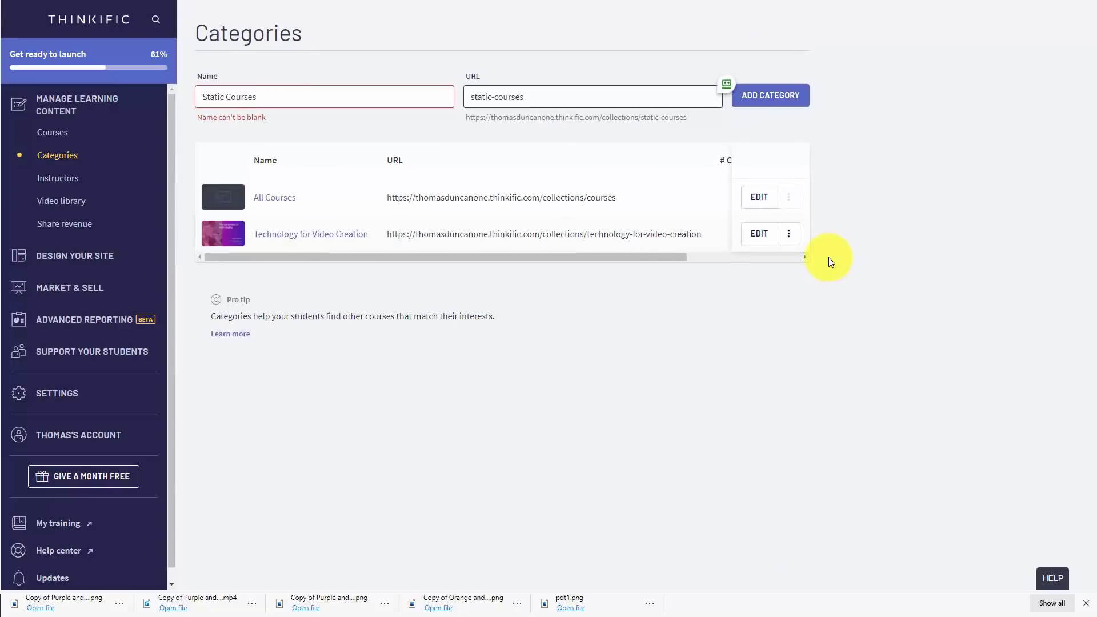
# Step: Create a category named Static Courses with a category image and the How to Create Great Video Tutorials course, and save it
pyautogui.press('Return')
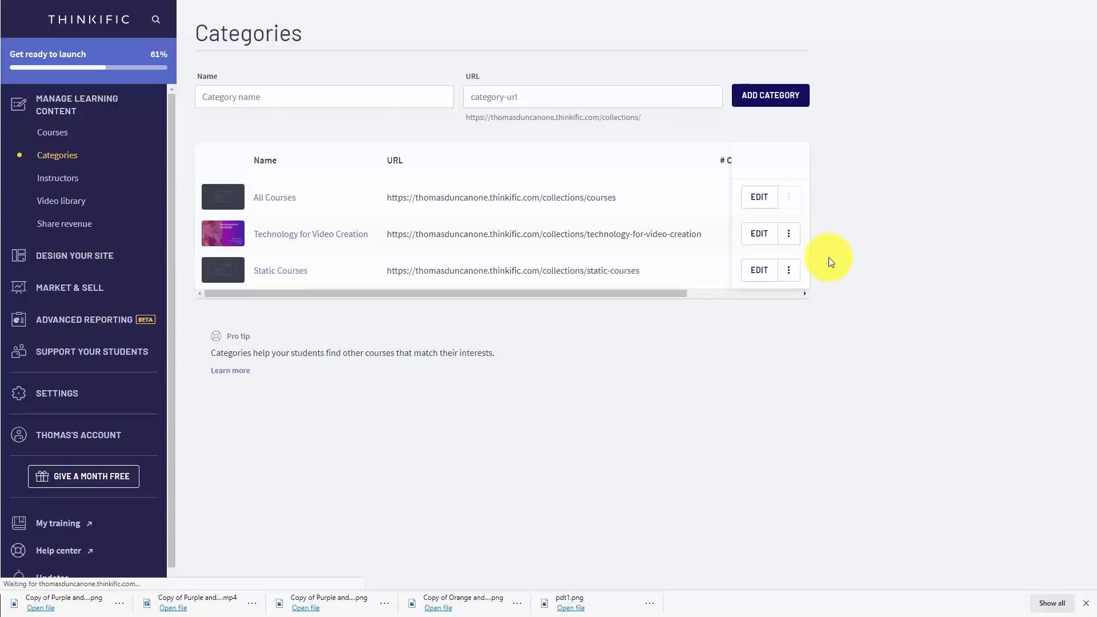
pyautogui.press('Return')
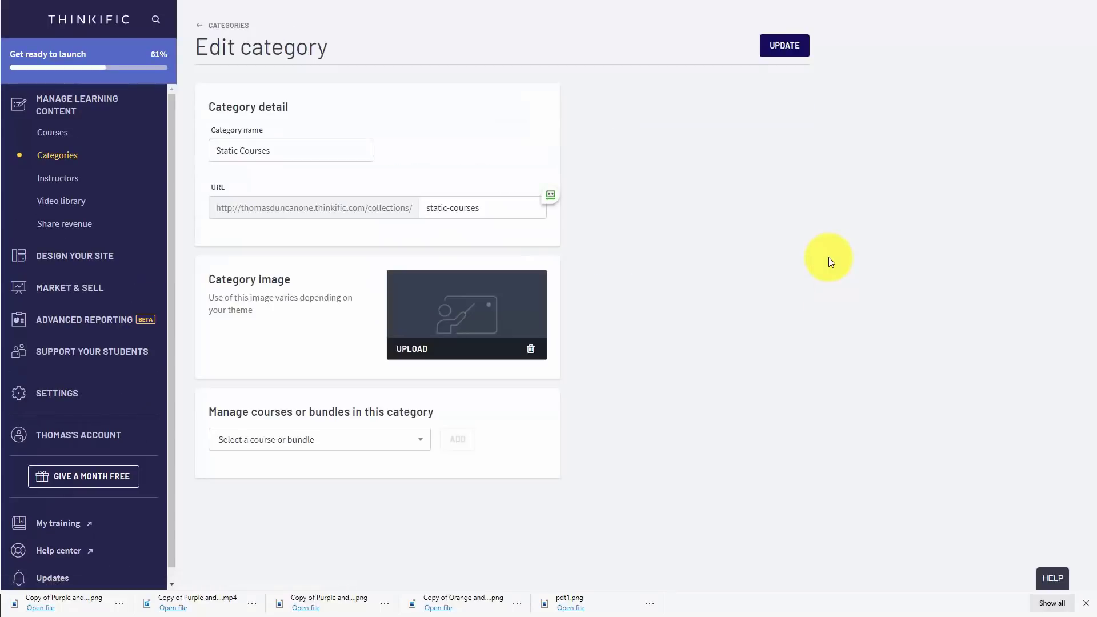
pyautogui.press('Return')
pyautogui.press('Down')
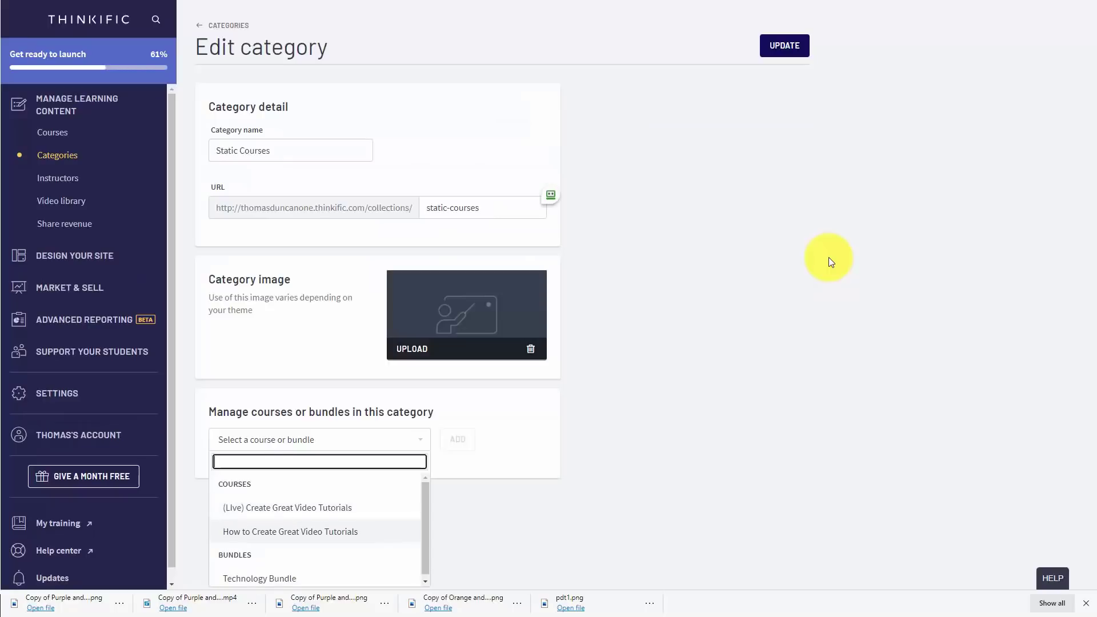
pyautogui.press('Return')
pyautogui.press('Tab')
pyautogui.press('Return')
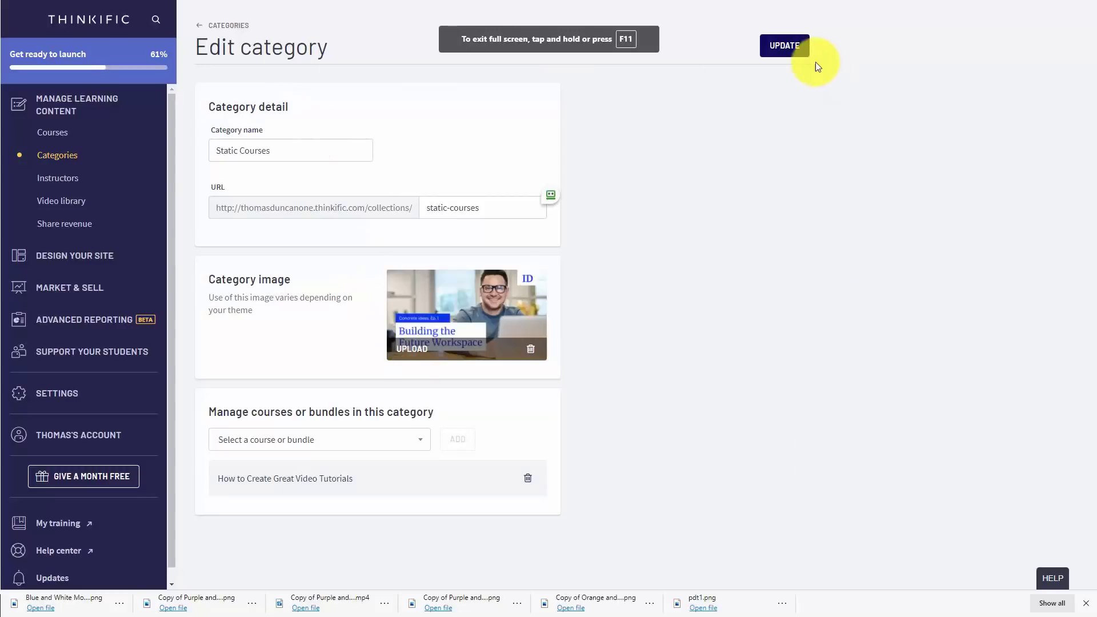
pyautogui.click(794, 53)
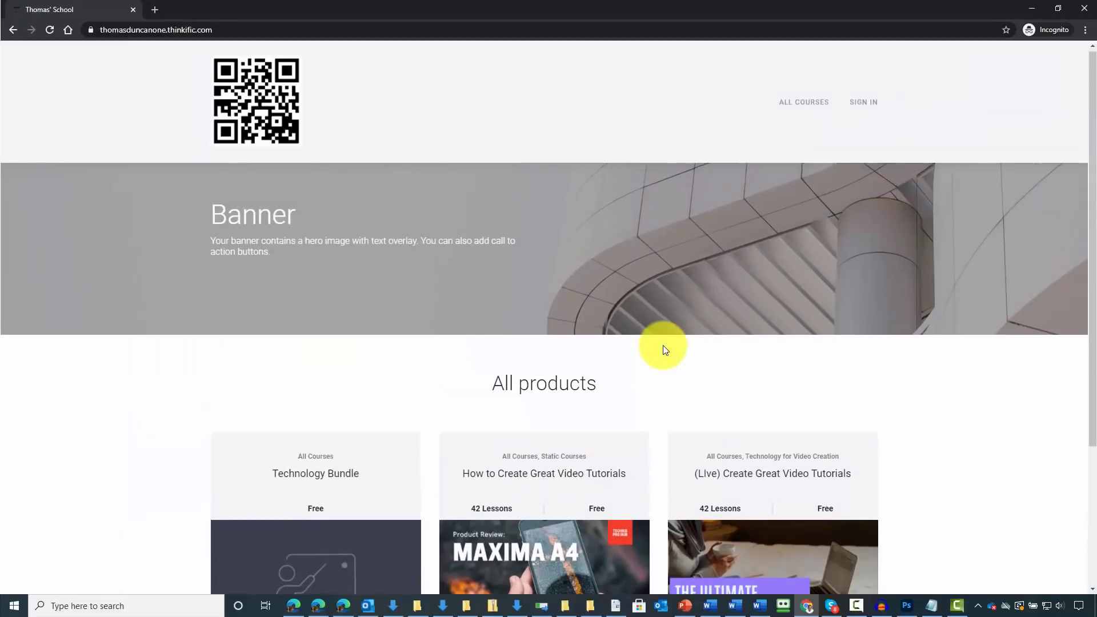
# Step: Examine the products and their category labels on the school's public home page in the incognito browser window
pyautogui.scroll(-3, 662, 348)
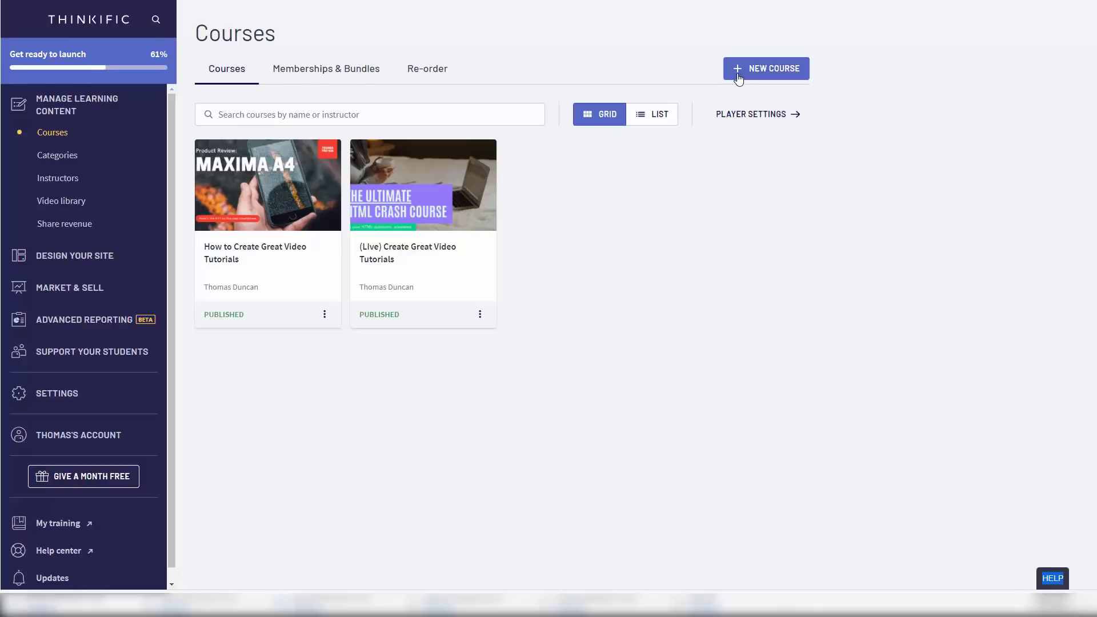
# Step: Create an instructor profile with the title Lead Technology Instructor, the bio "Created tech video courses since 2009." and a portrait photo
pyautogui.click(73, 182)
pyautogui.click(741, 34)
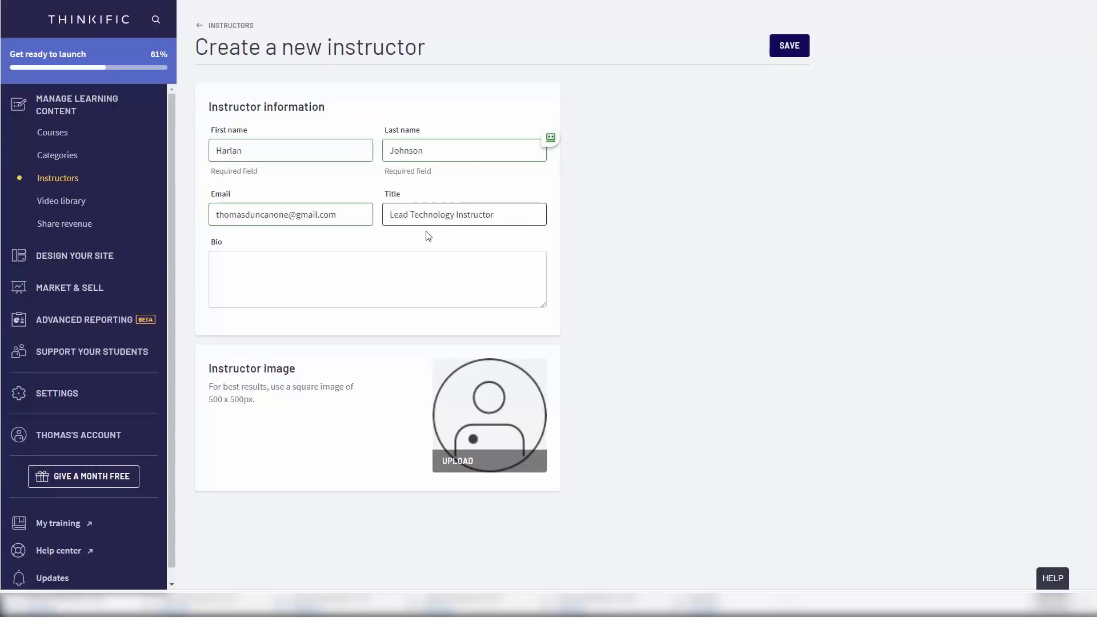
pyautogui.click(240, 270)
pyautogui.write('Created tech video courses since 2009.')
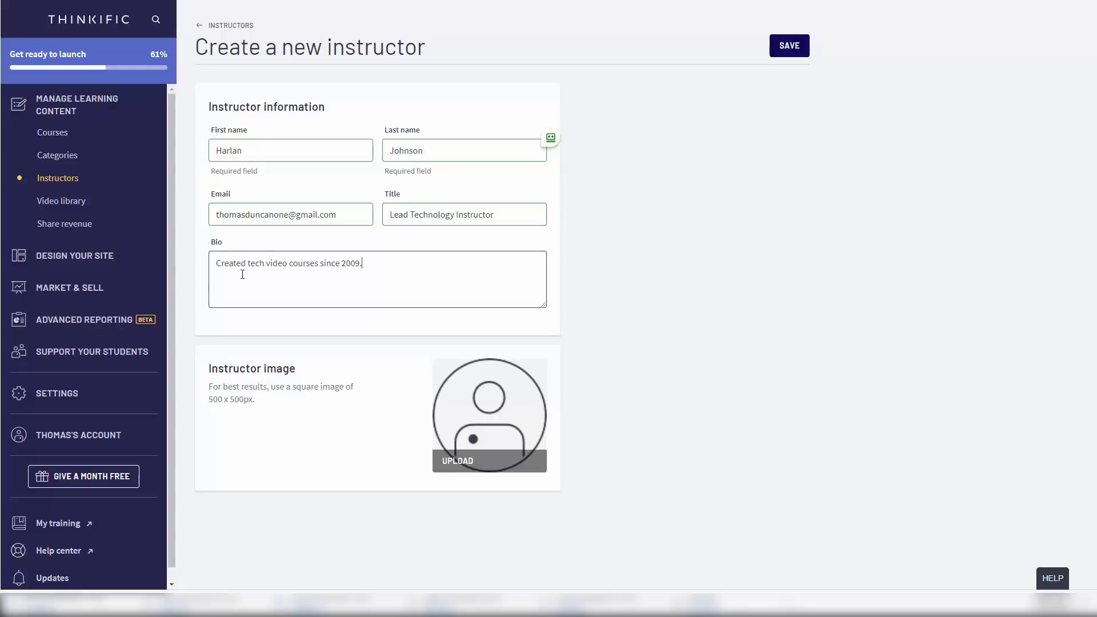
pyautogui.click(458, 464)
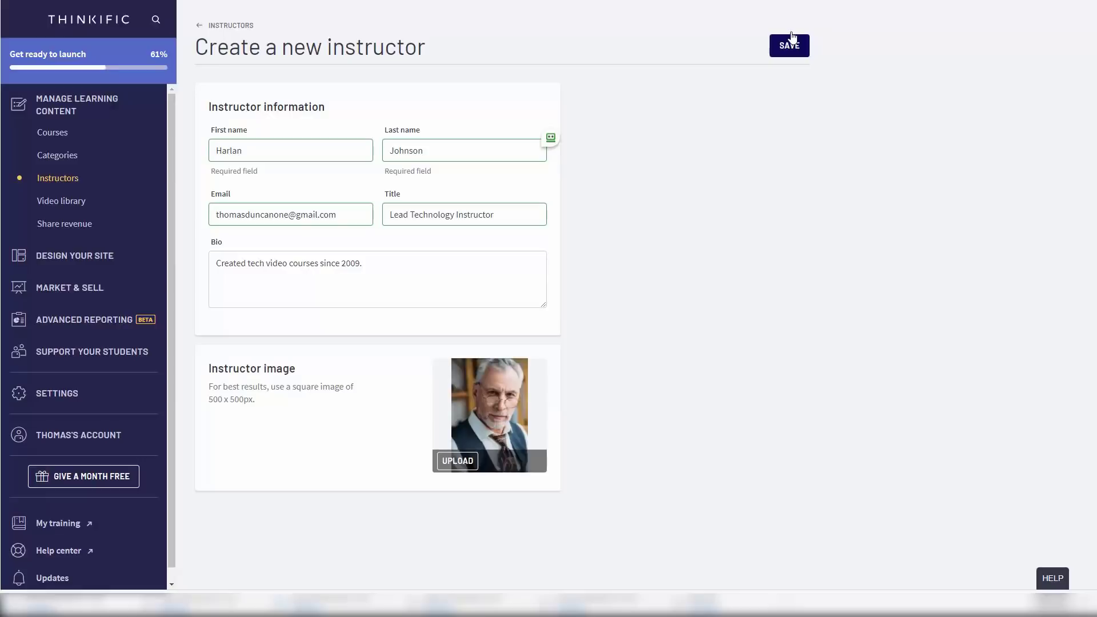
pyautogui.click(792, 37)
pyautogui.click(243, 27)
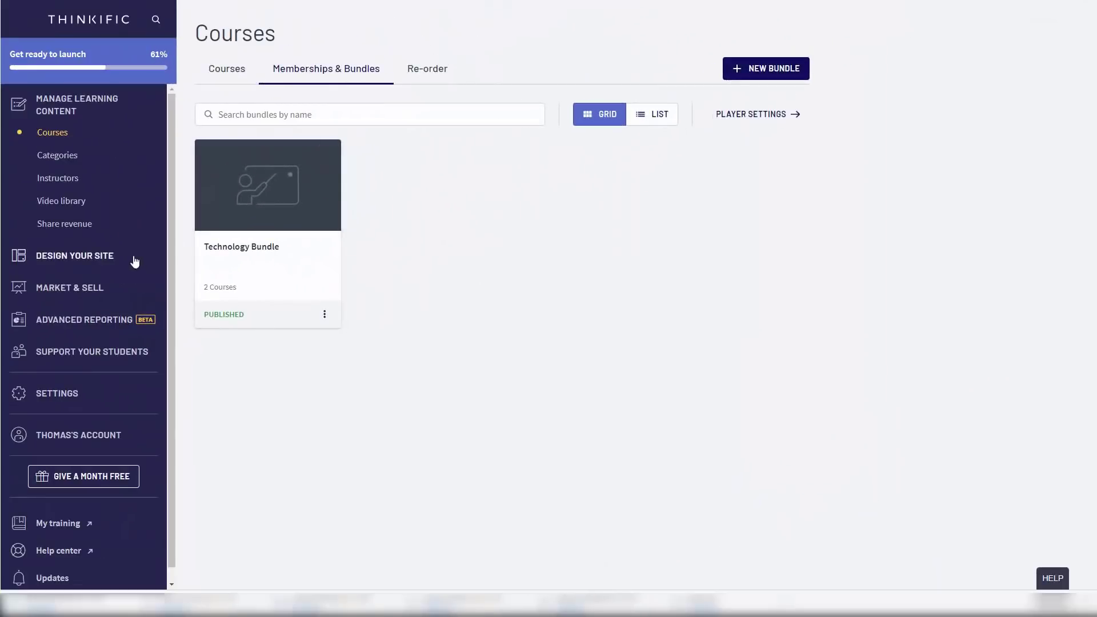
# Step: Add the listed non-payee user as a revenue partner on the Technology Bundle with a 50% commission, and save it
pyautogui.click(79, 228)
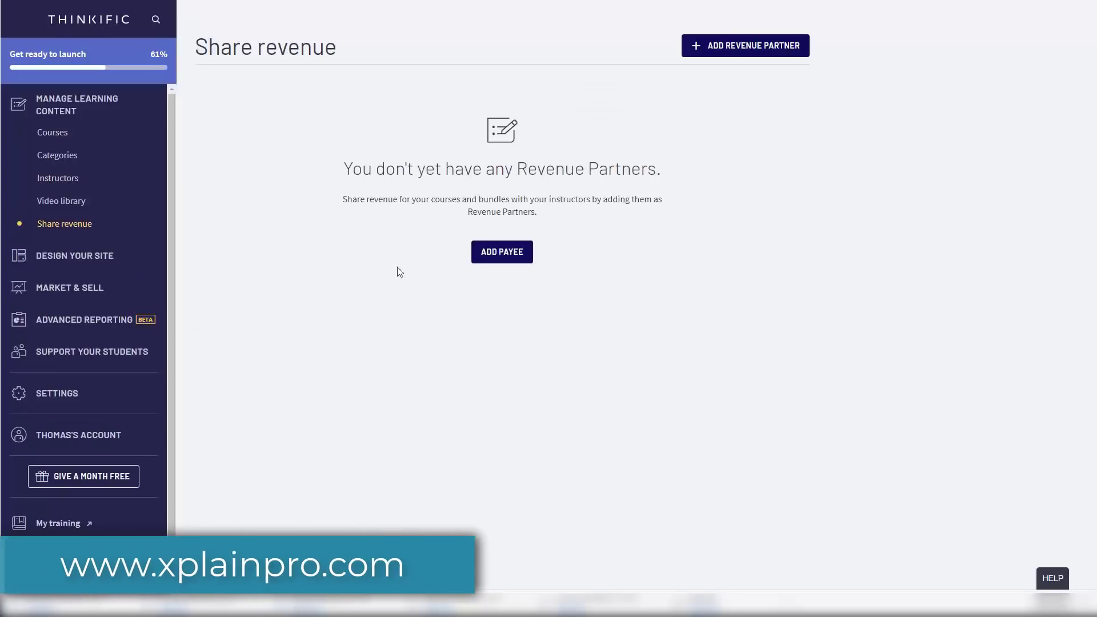
pyautogui.click(503, 257)
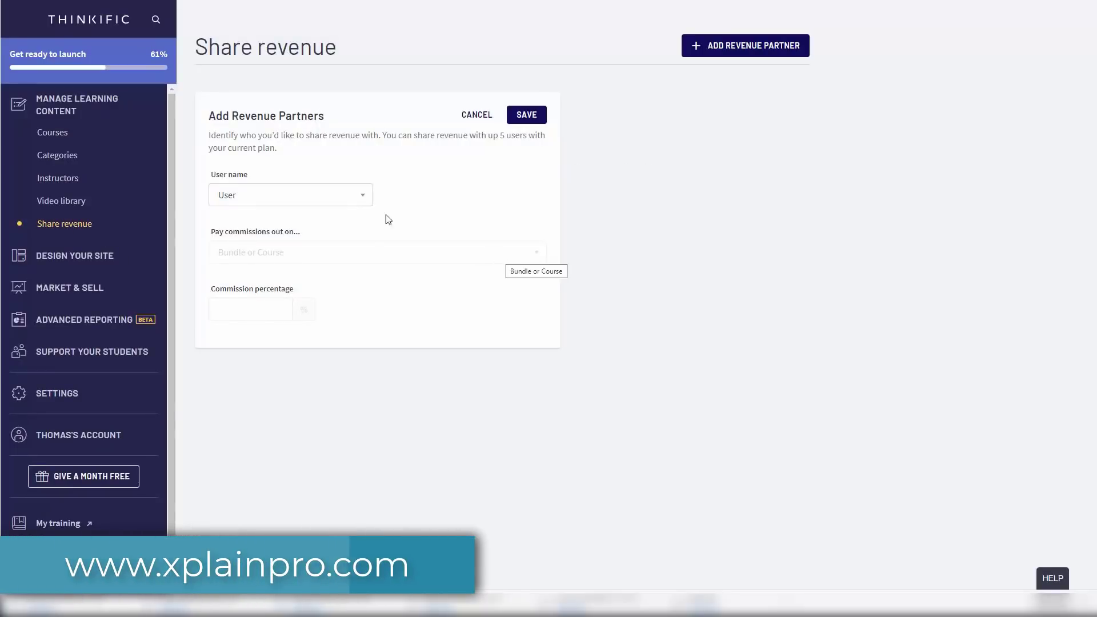
pyautogui.click(327, 196)
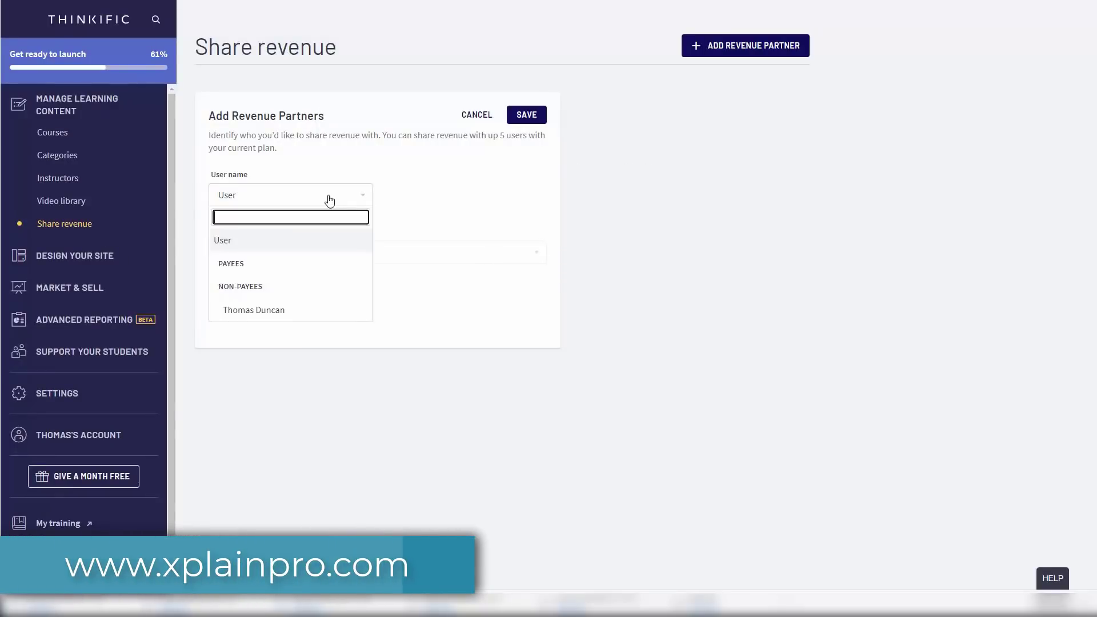
pyautogui.click(270, 314)
pyautogui.click(314, 255)
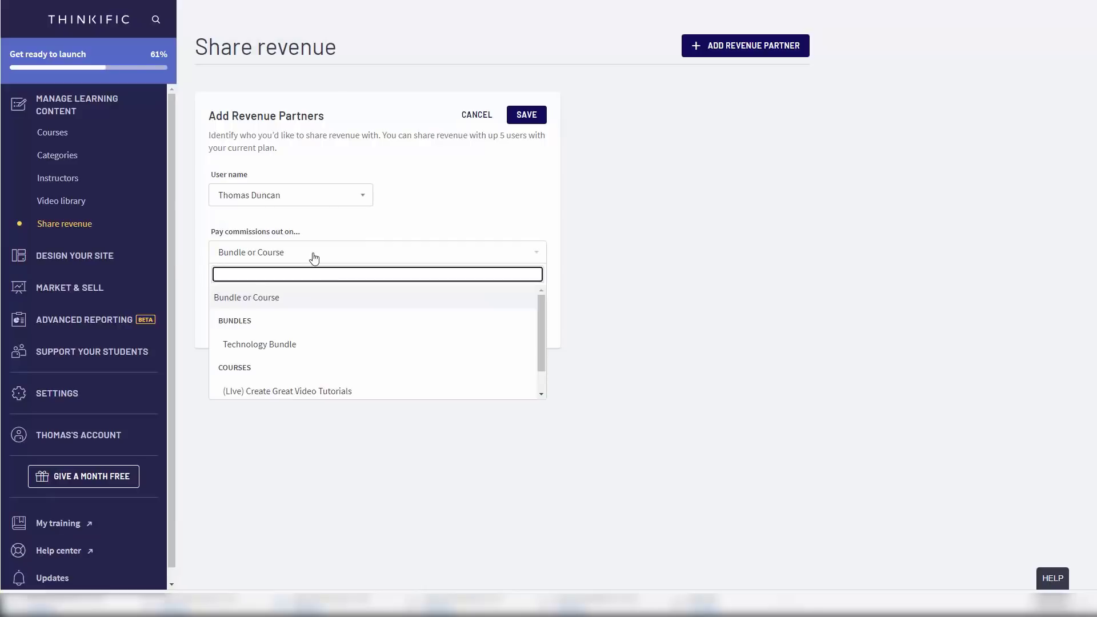
pyautogui.click(285, 346)
pyautogui.click(262, 307)
pyautogui.write('50')
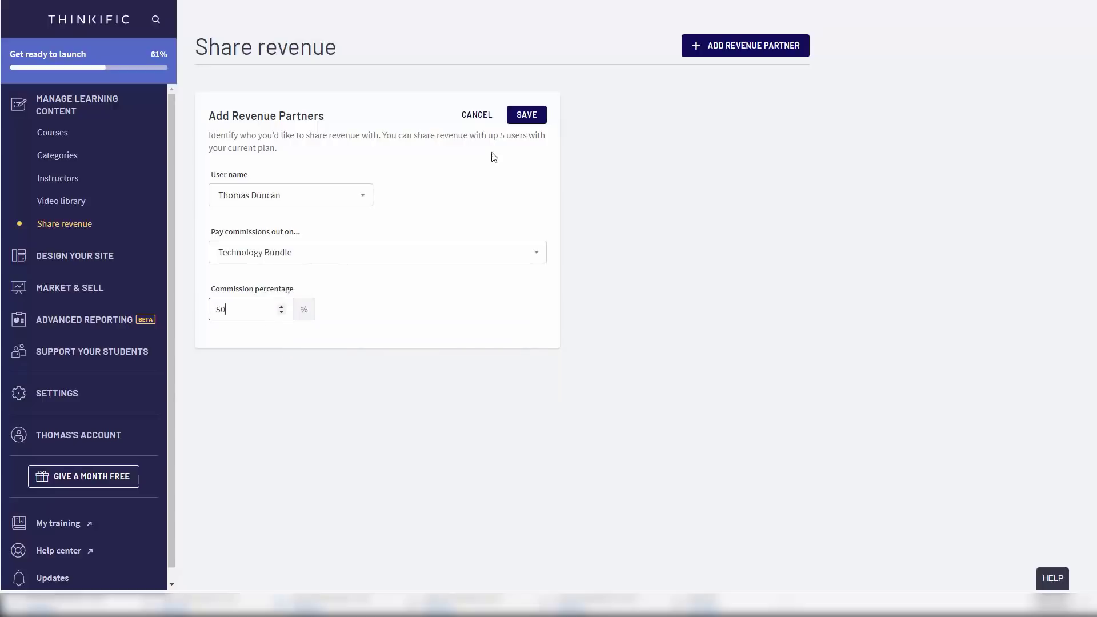
pyautogui.click(526, 116)
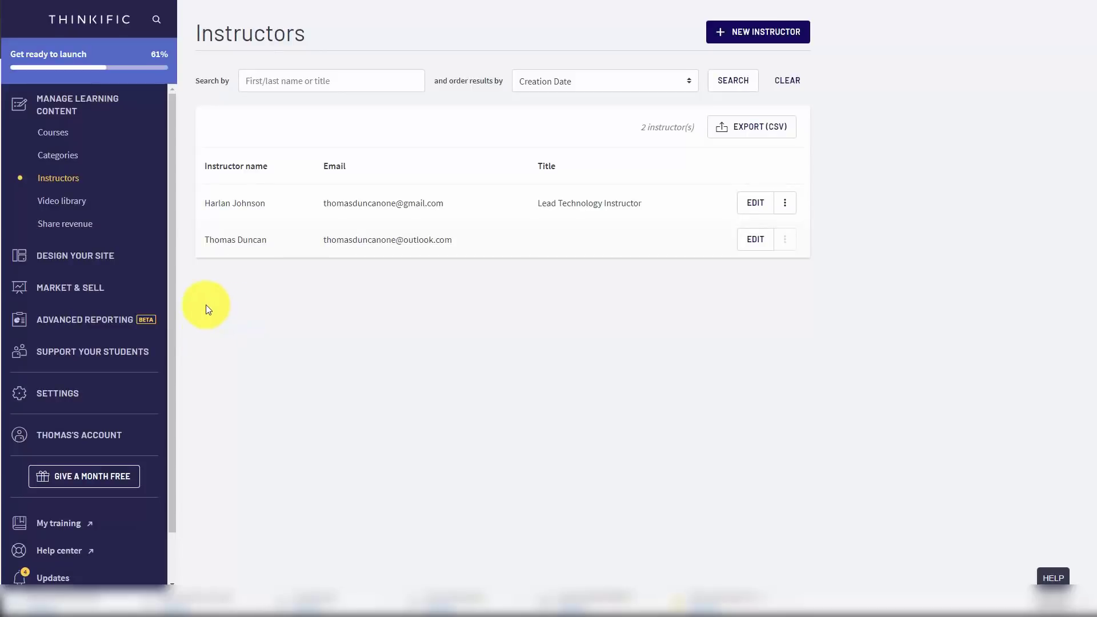
# Step: Search the video library for "creating" and review the archive option for 16 - Live Example - Creating an Automated Message.mp4
pyautogui.click(56, 207)
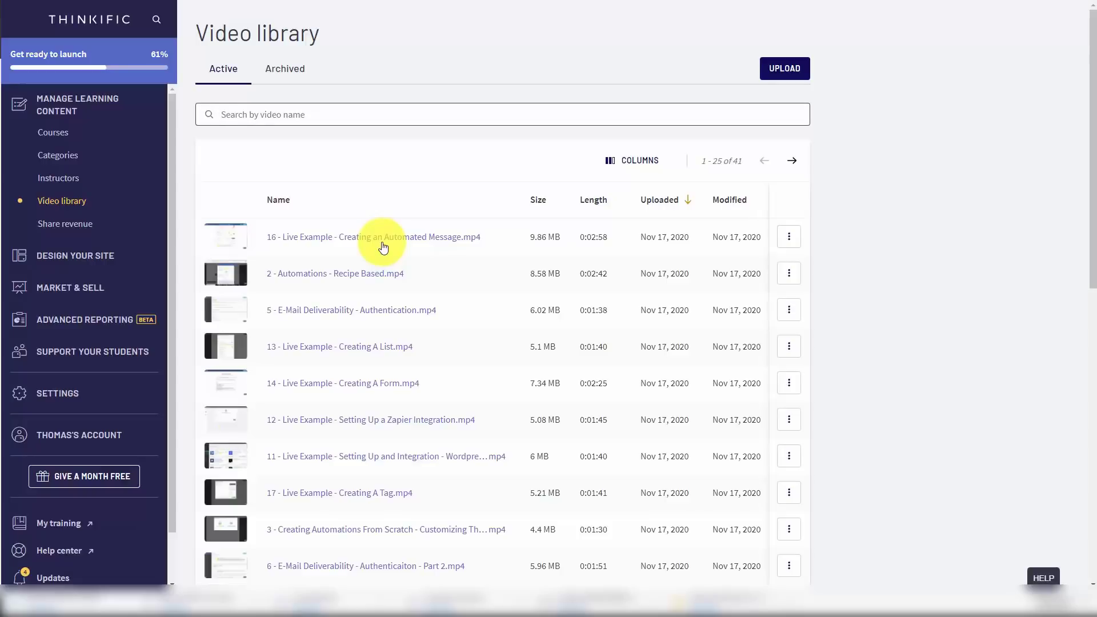
pyautogui.write('creating')
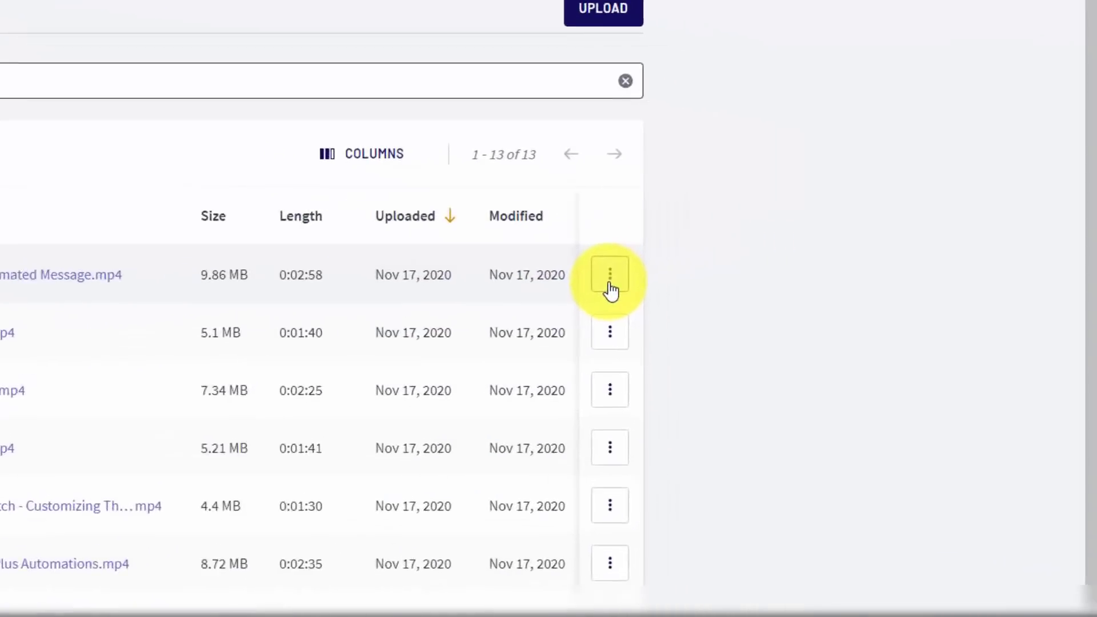
pyautogui.click(611, 285)
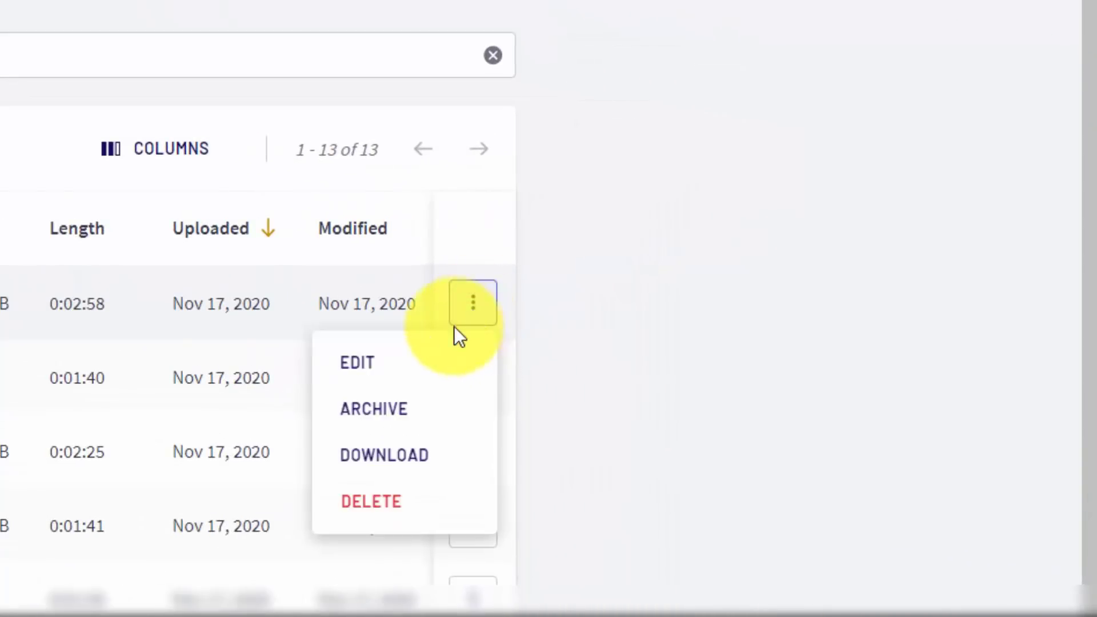
pyautogui.click(380, 412)
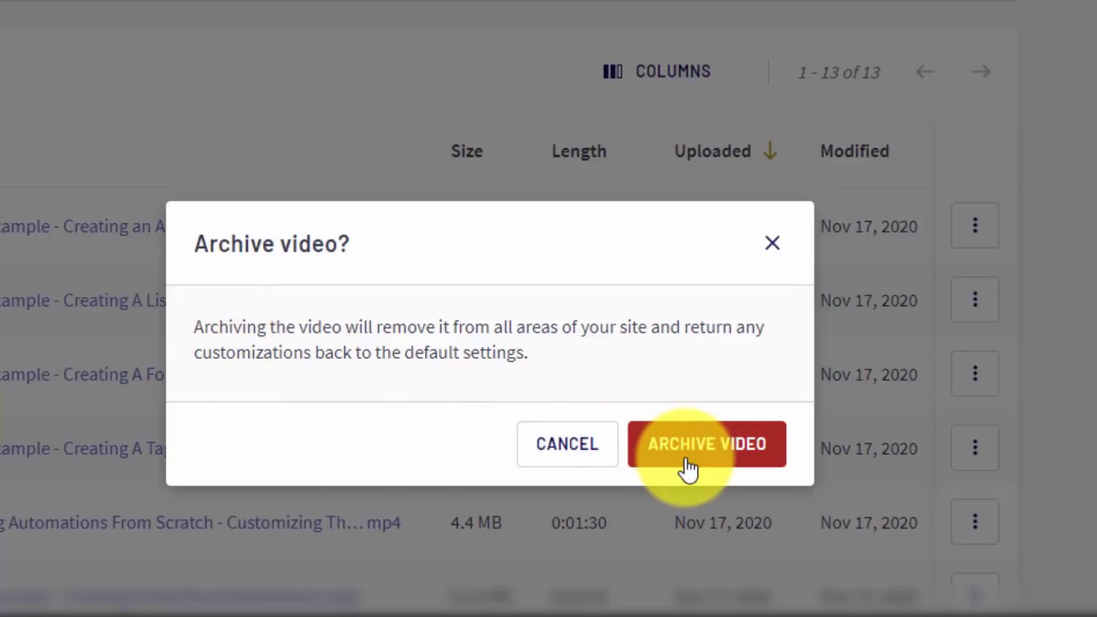
# Step: Open 16 - Live Example - Creating an Automated Message.mp4 for editing and examine its name, preview, thumbnail, captions, appearance and analytics sections
pyautogui.click(965, 240)
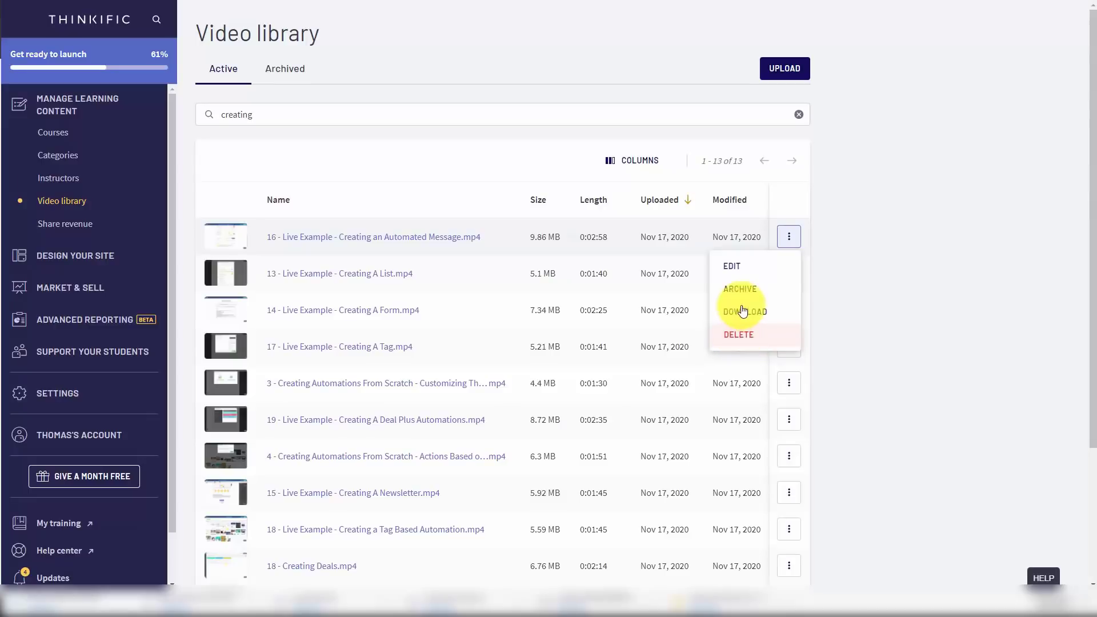
pyautogui.click(733, 268)
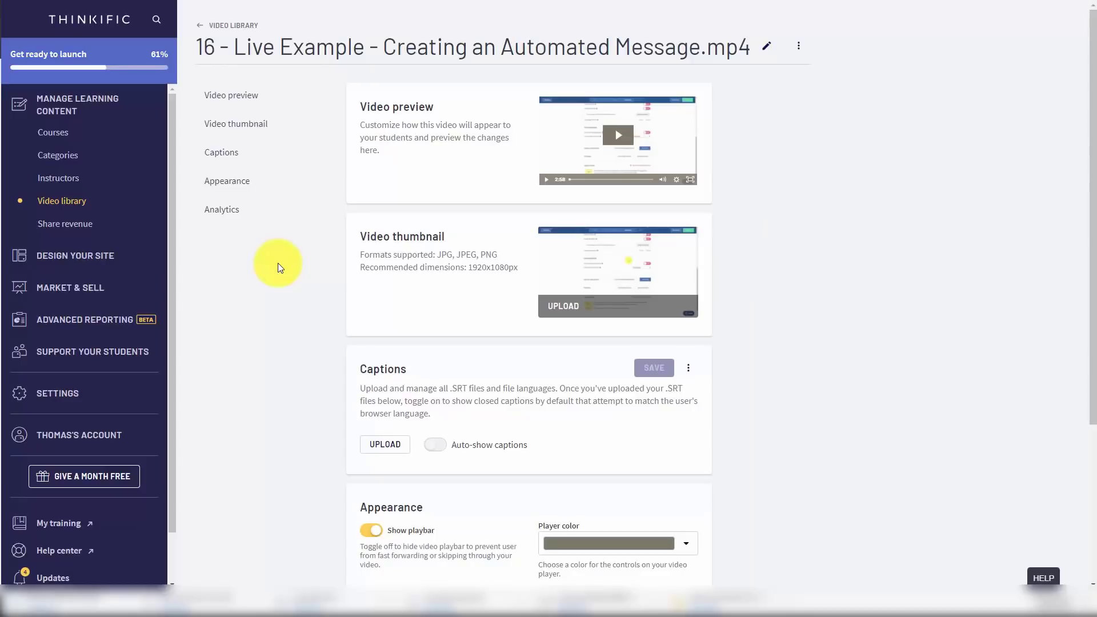
pyautogui.scroll(-4, 339, 267)
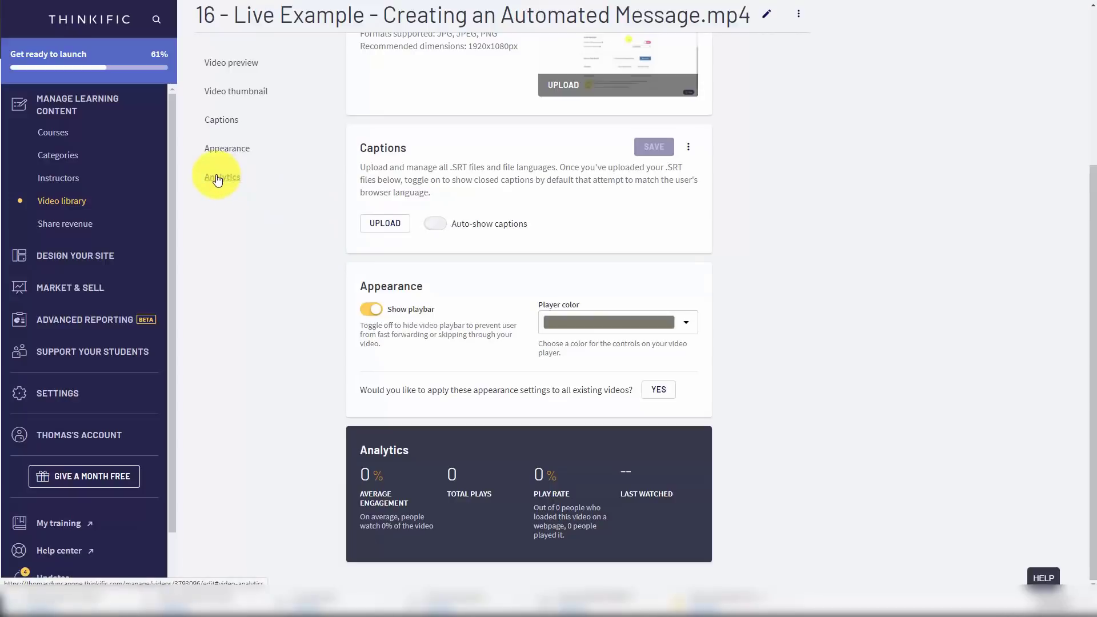
pyautogui.scroll(4, 392, 110)
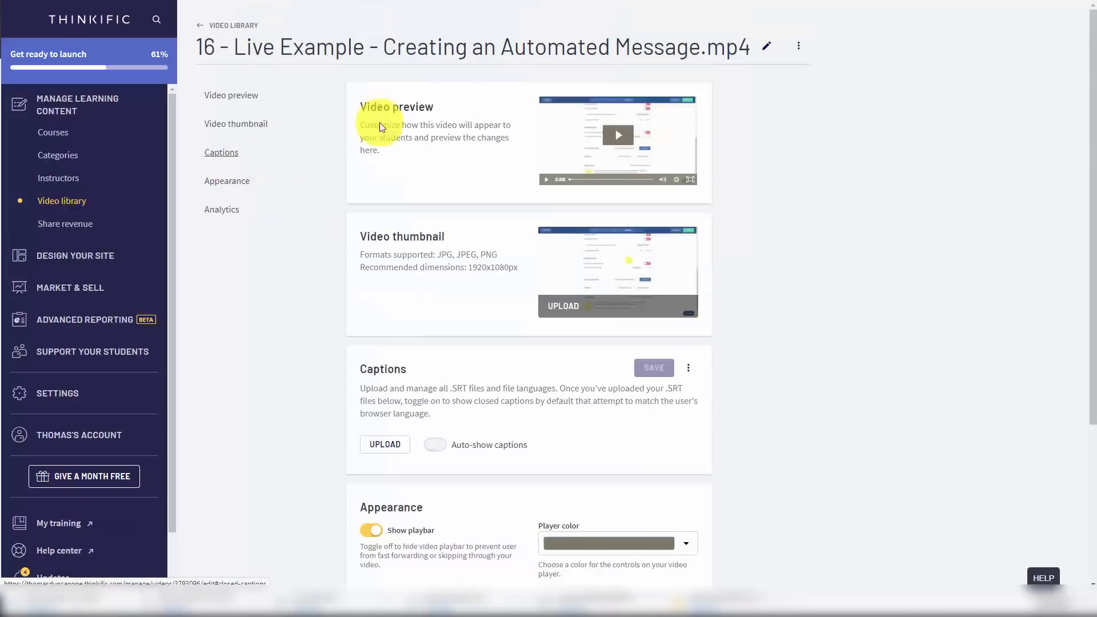
pyautogui.click(767, 49)
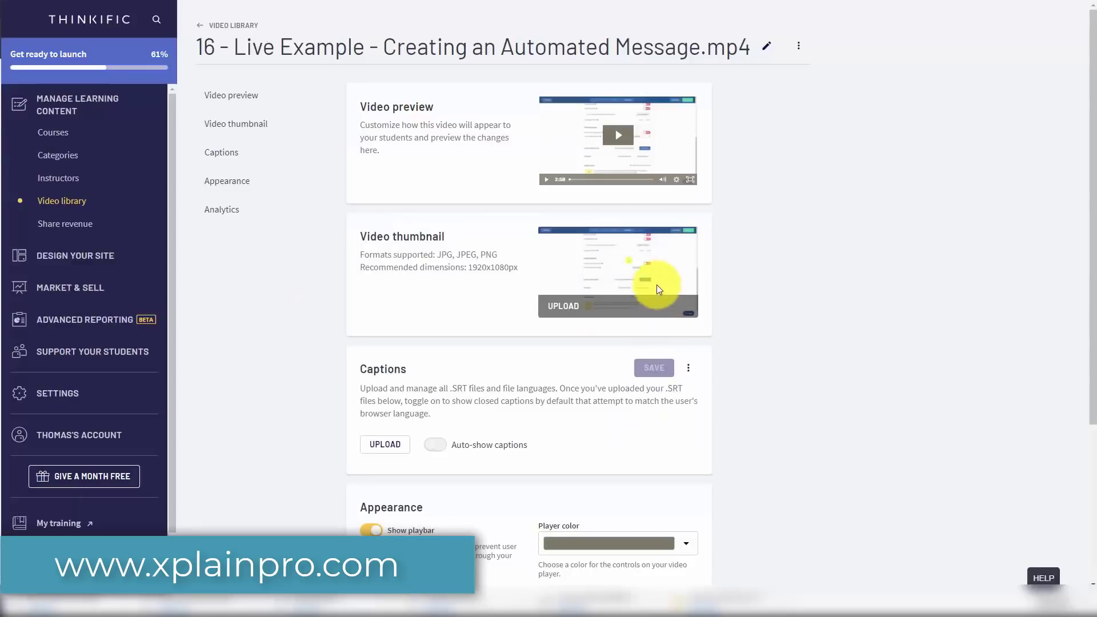
# Step: Upload the file 1 - Overview for Clickfunnels.mp4 from the computer to the video library
pyautogui.click(200, 25)
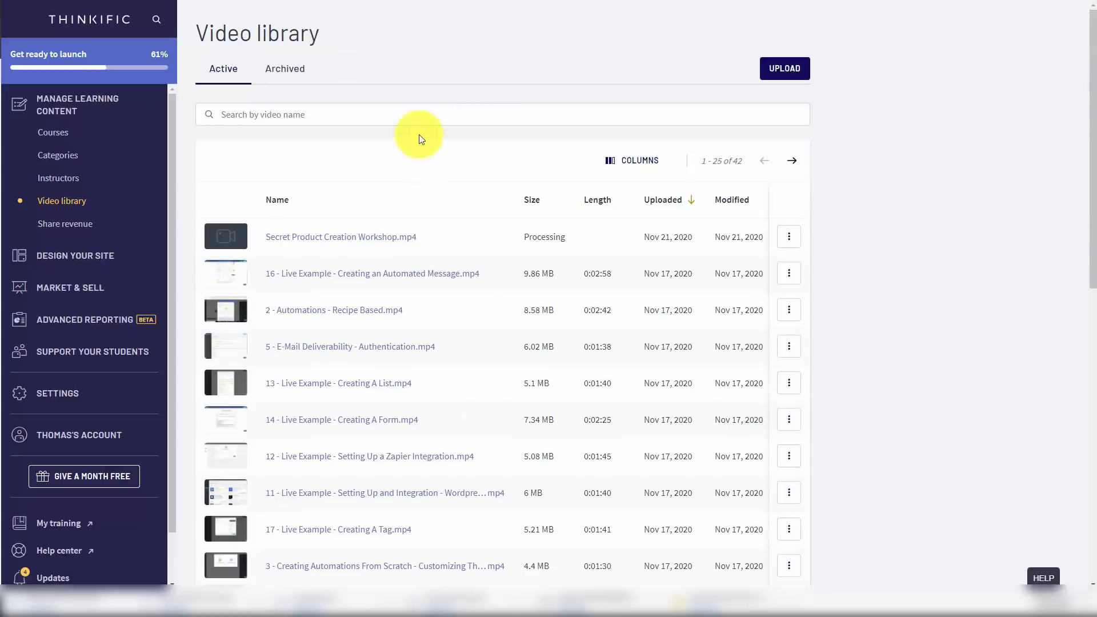
pyautogui.click(784, 73)
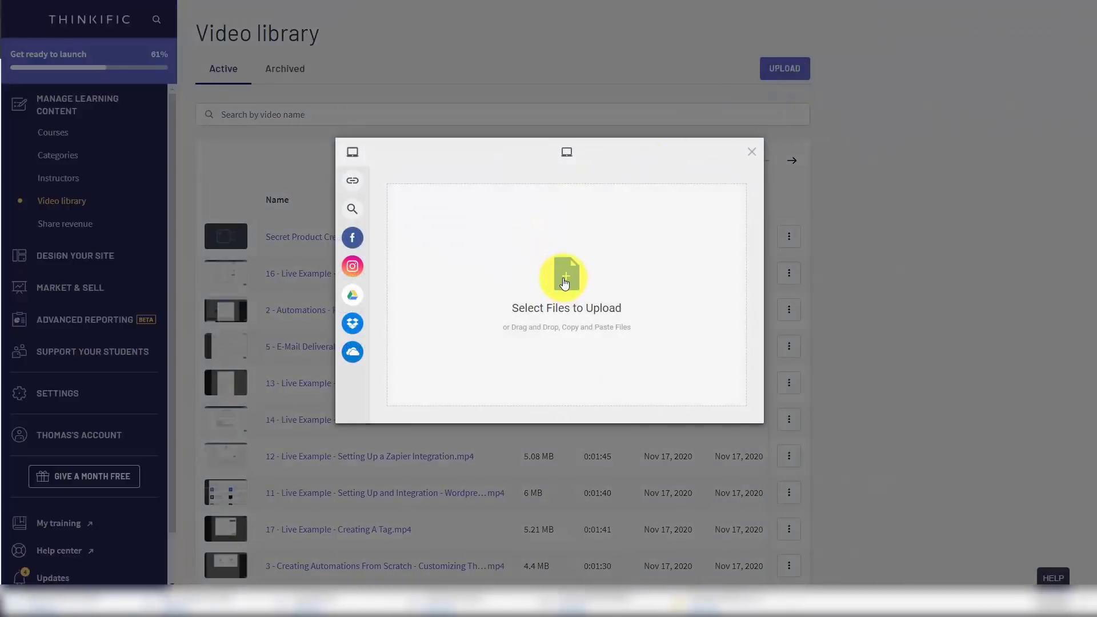
pyautogui.moveTo(365, 330)
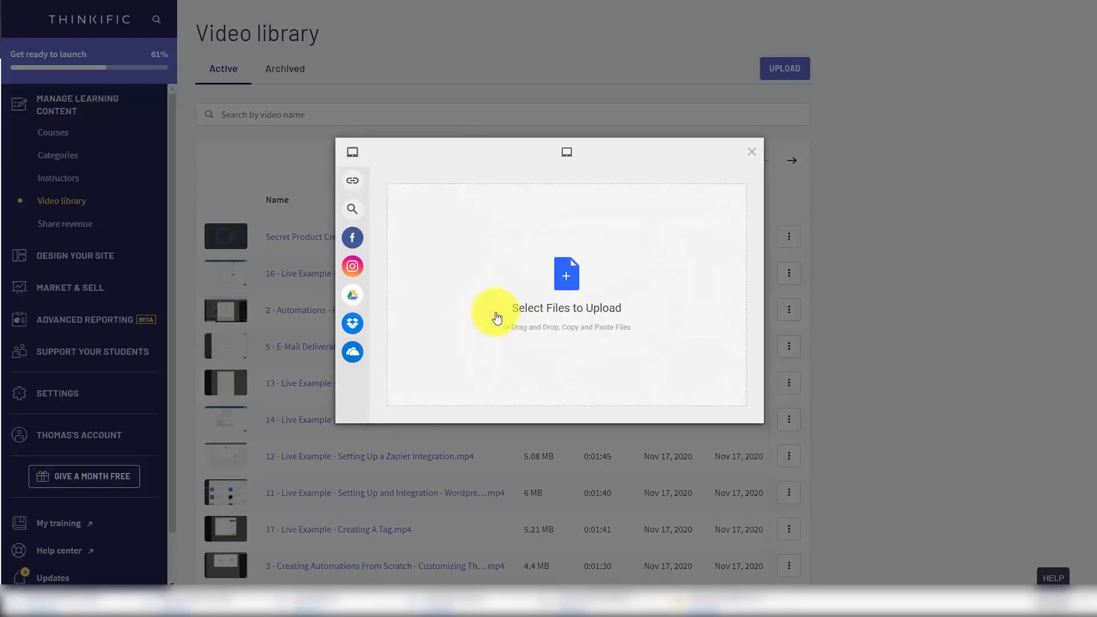
pyautogui.click(566, 288)
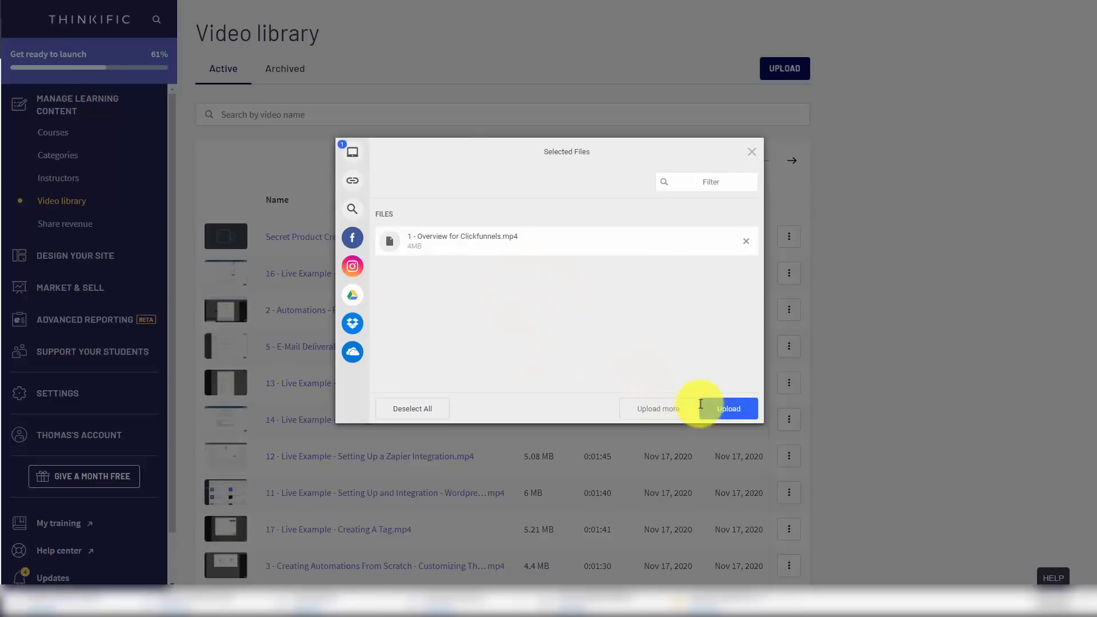
pyautogui.click(719, 406)
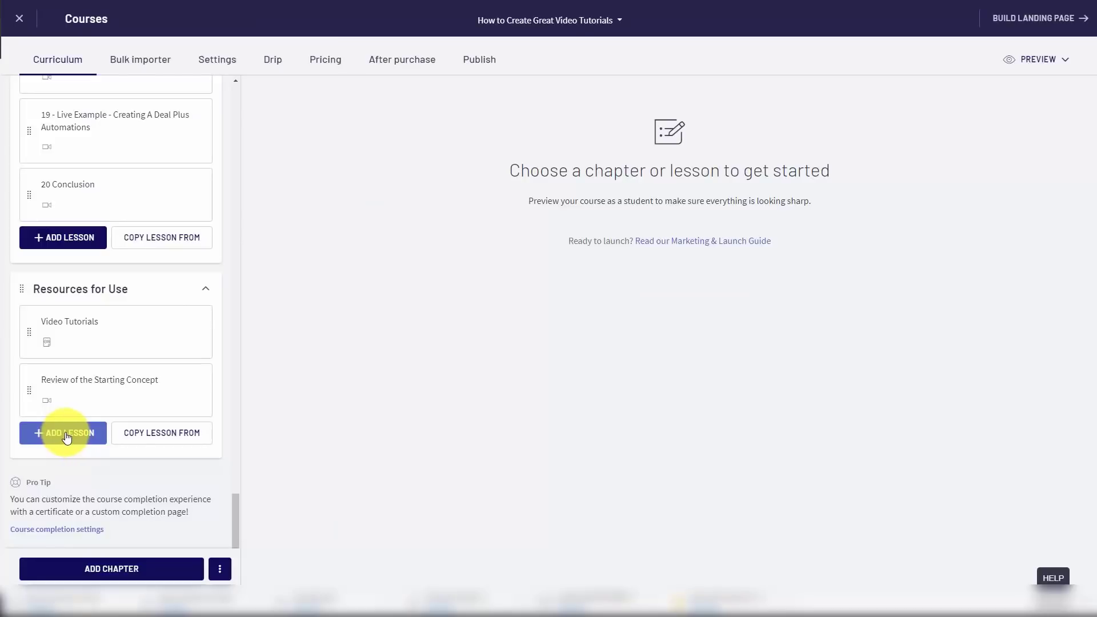
# Step: Save a video lesson "Adding the Video for Clickfunnels" in Resources for Use with 1 - Overview for Clickfunnels.mp4, and move it to the chapter's start
pyautogui.click(67, 435)
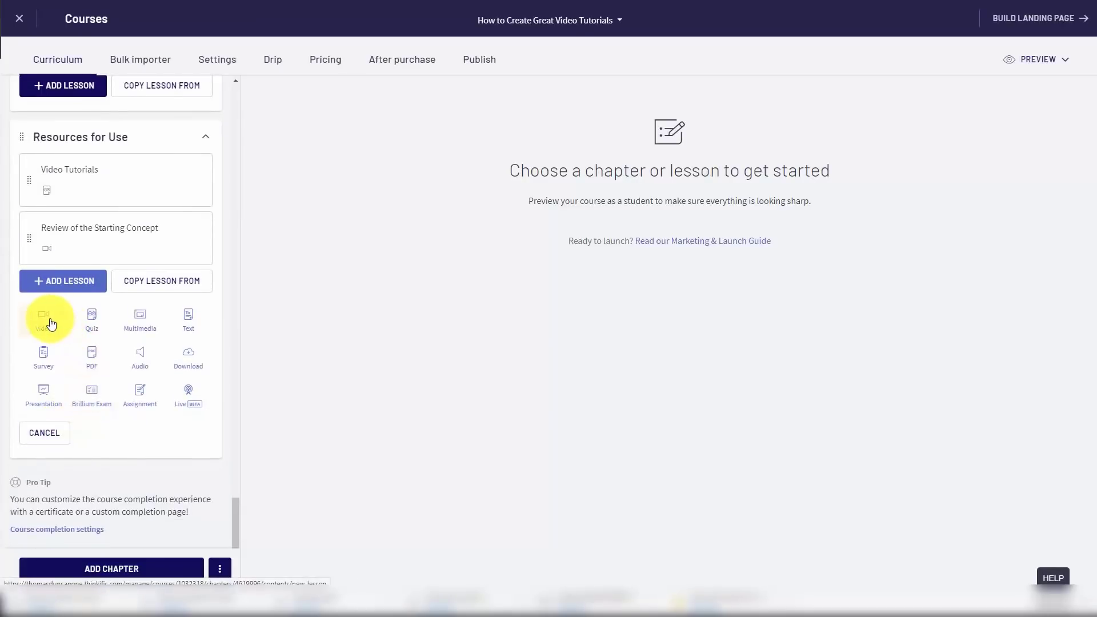
pyautogui.click(44, 319)
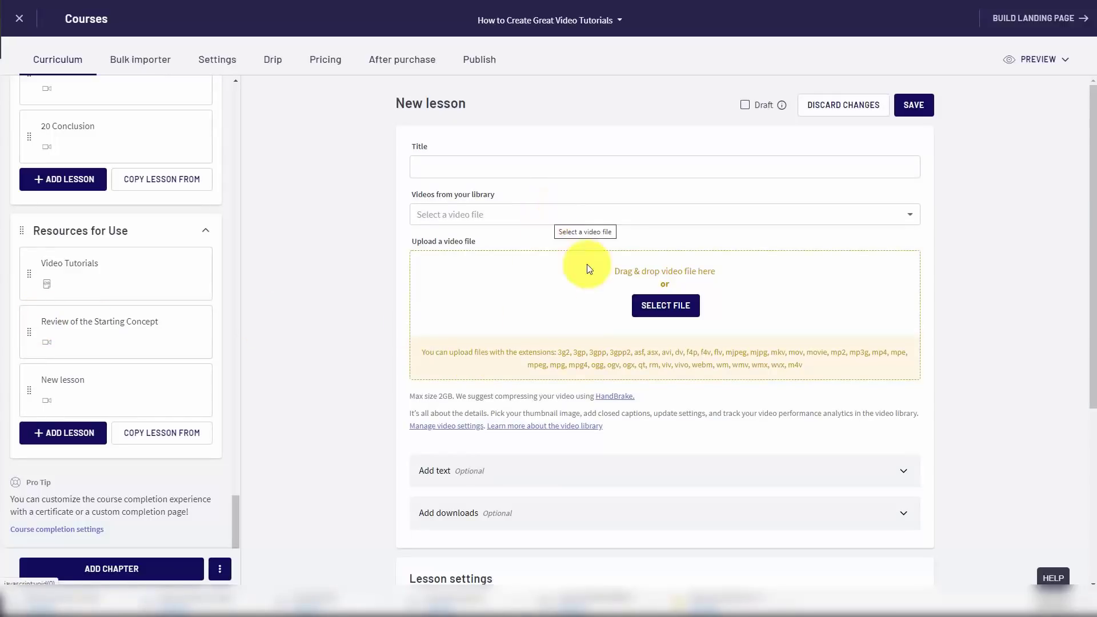
pyautogui.click(549, 216)
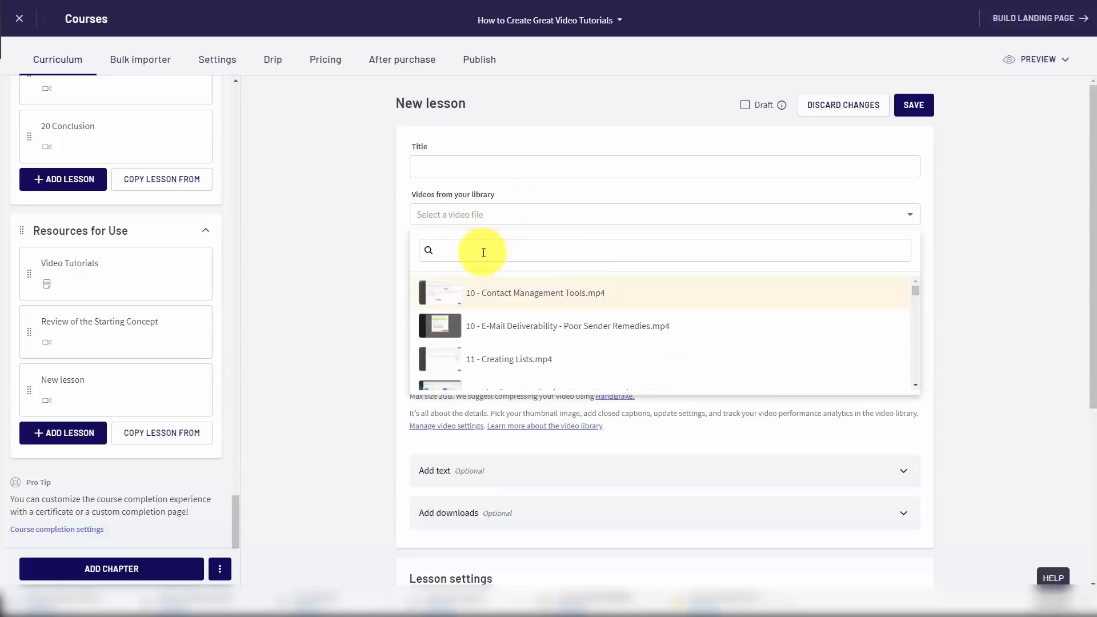
pyautogui.write('clic')
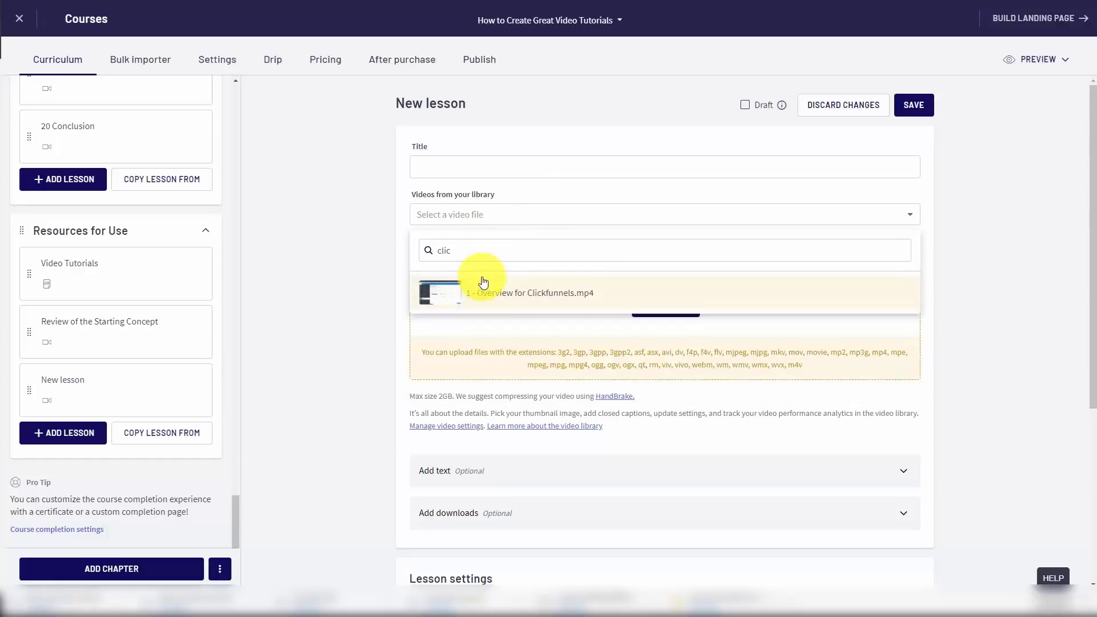
pyautogui.click(519, 296)
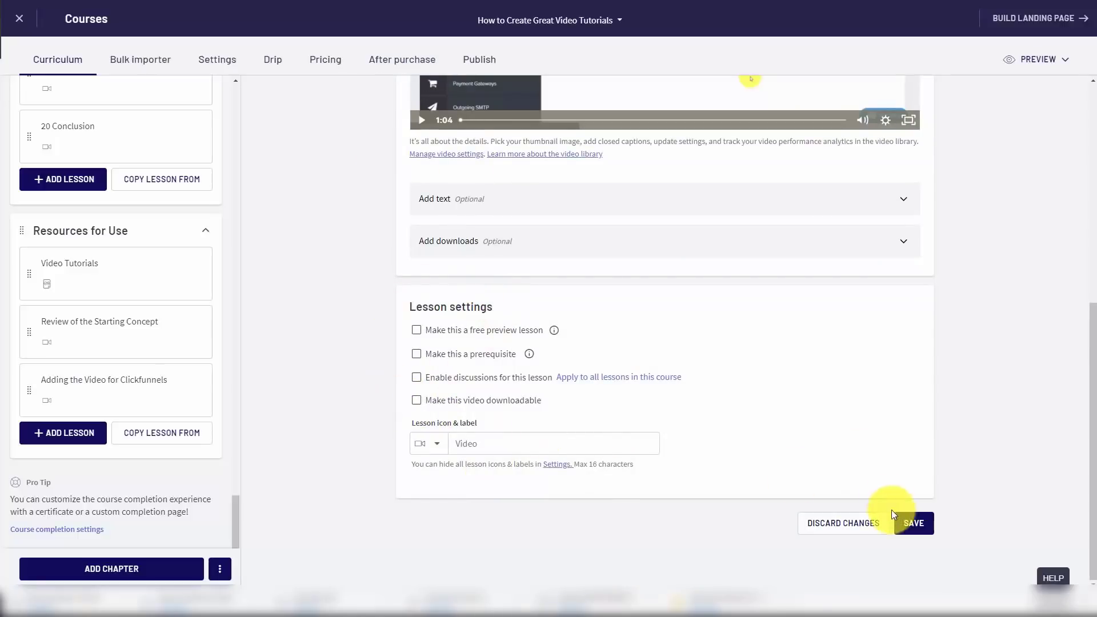
pyautogui.click(914, 523)
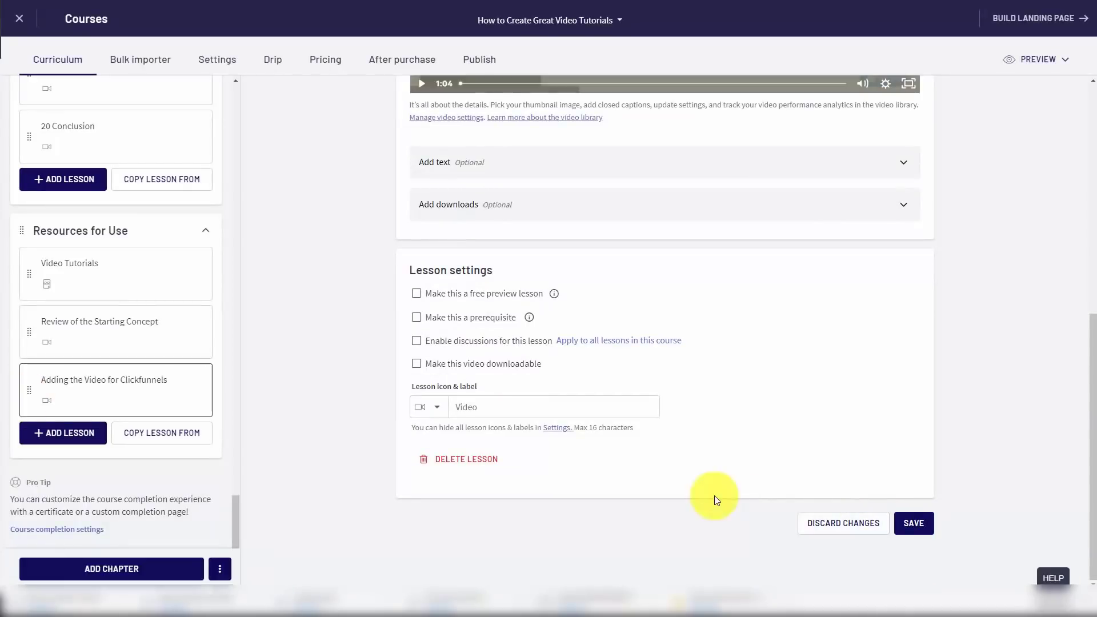
pyautogui.moveTo(29, 393); pyautogui.dragTo(32, 265)
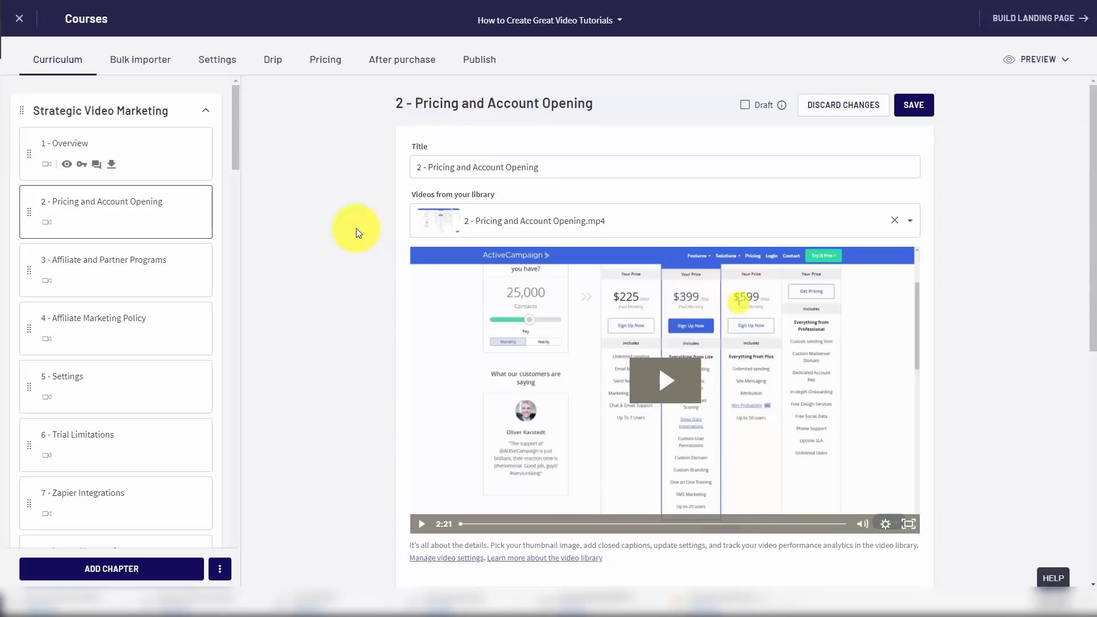
# Step: Give 16 - Live Example - Creating an Automated Message.mp4 a custom thumbnail made from Canva's "The Ultimate HTML Crash Course" template
pyautogui.scroll(-3, 356, 223)
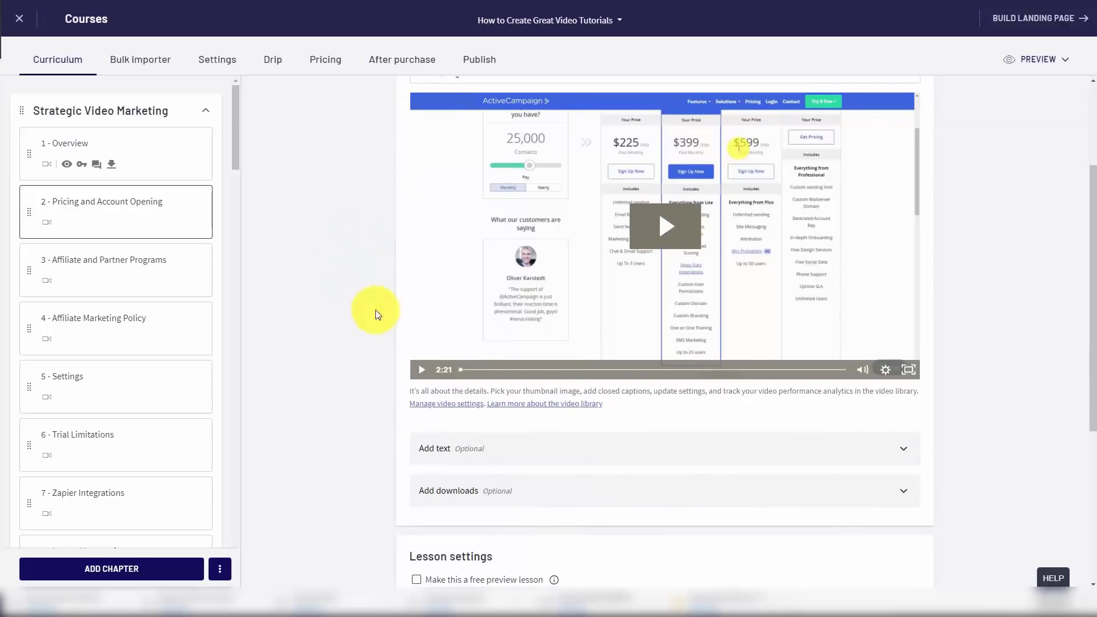
pyautogui.click(450, 409)
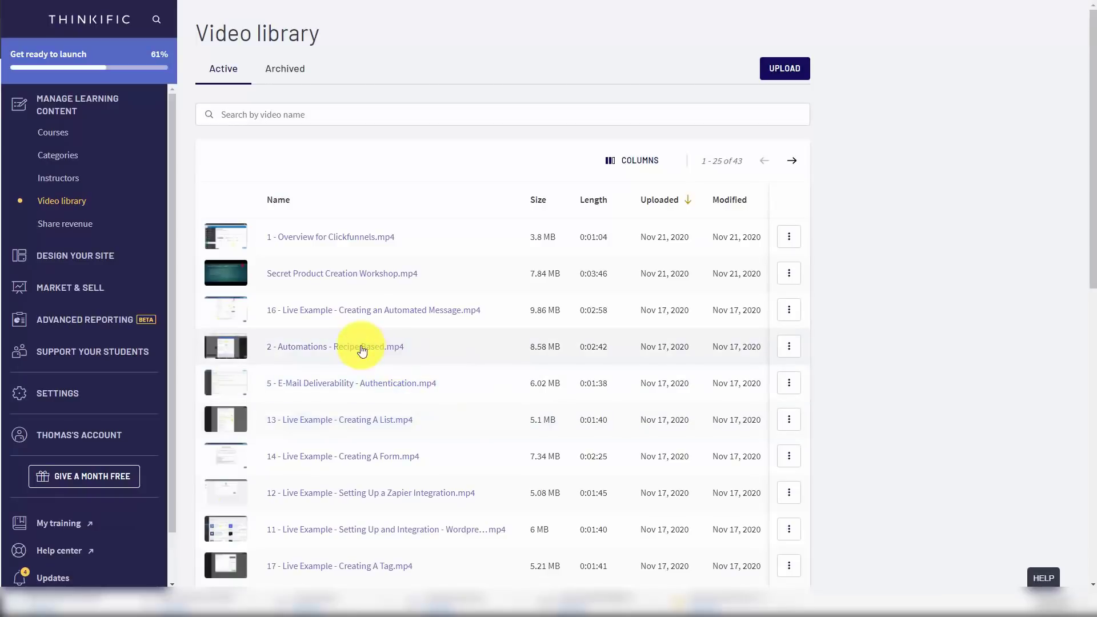
pyautogui.click(343, 315)
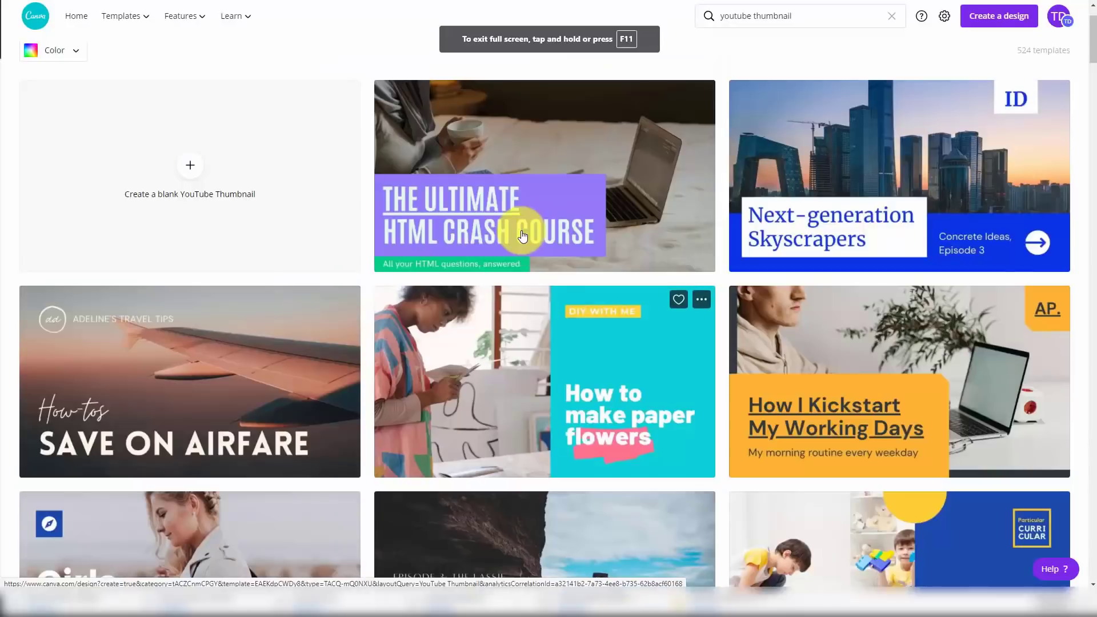
pyautogui.click(491, 199)
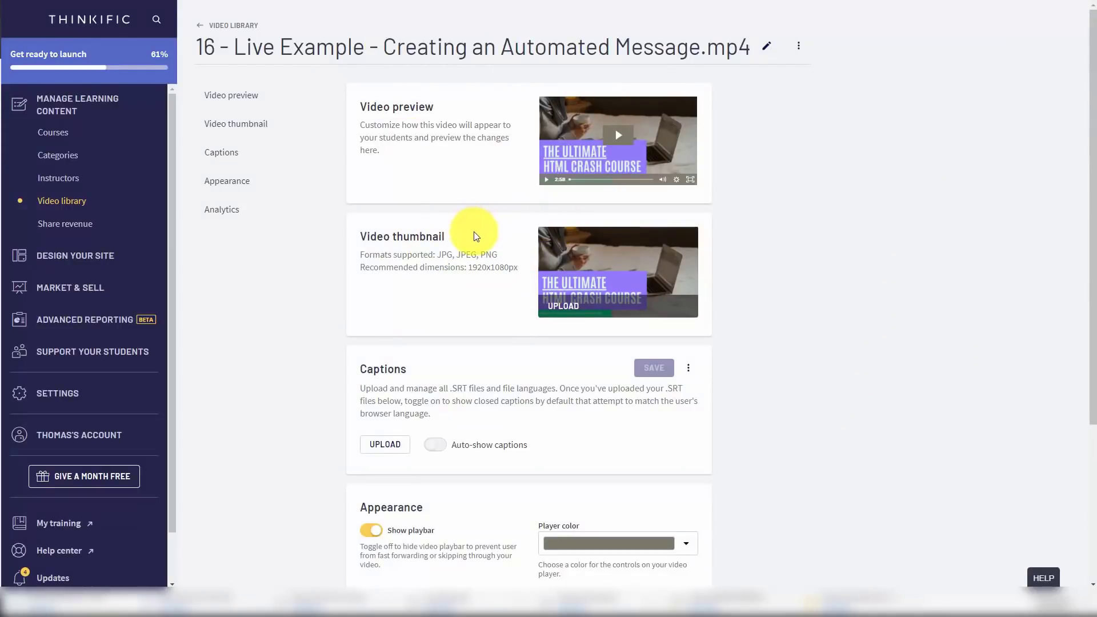
# Step: Turn off the playbar and set the player color to bright green for 16 - Live Example - Creating an Automated Message.mp4
pyautogui.scroll(-3, 474, 231)
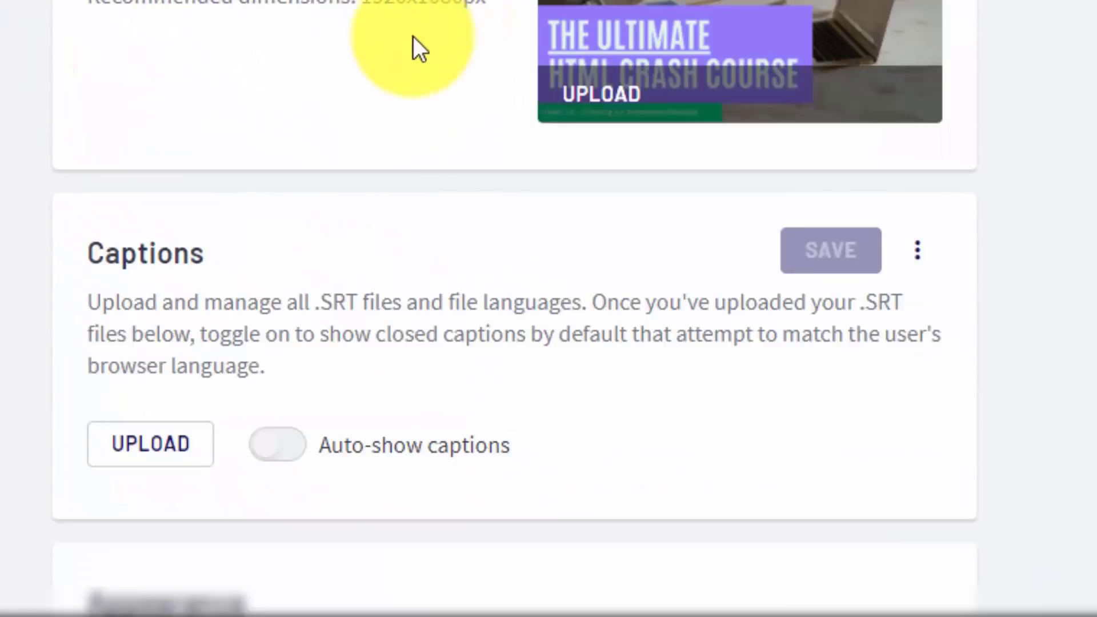
pyautogui.scroll(-2, 399, 51)
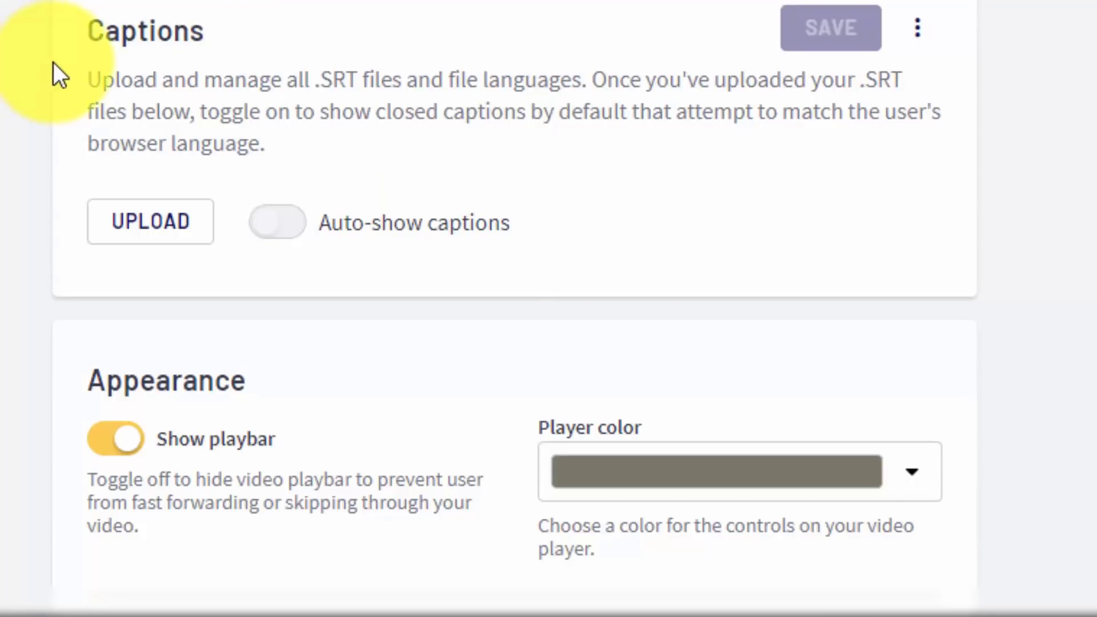
pyautogui.scroll(-4, 387, 225)
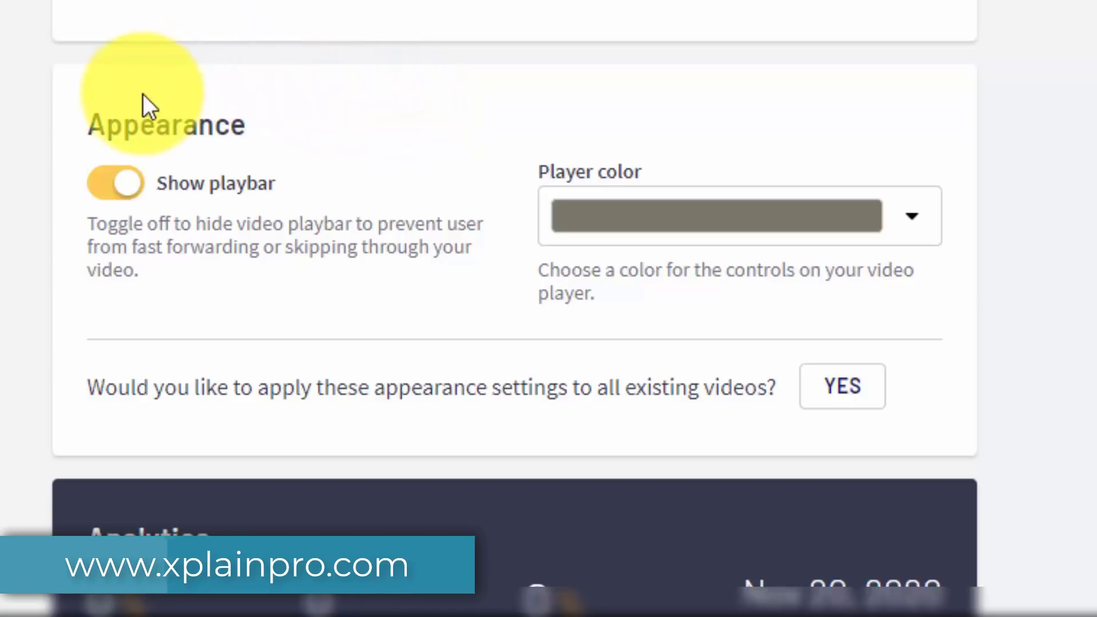
pyautogui.click(111, 184)
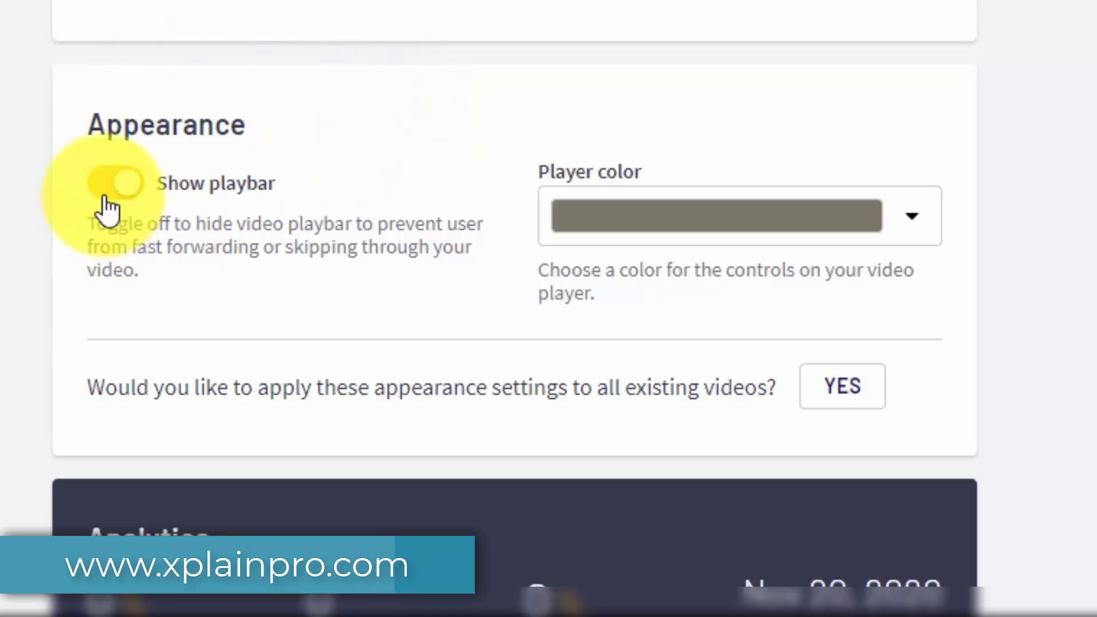
pyautogui.click(112, 184)
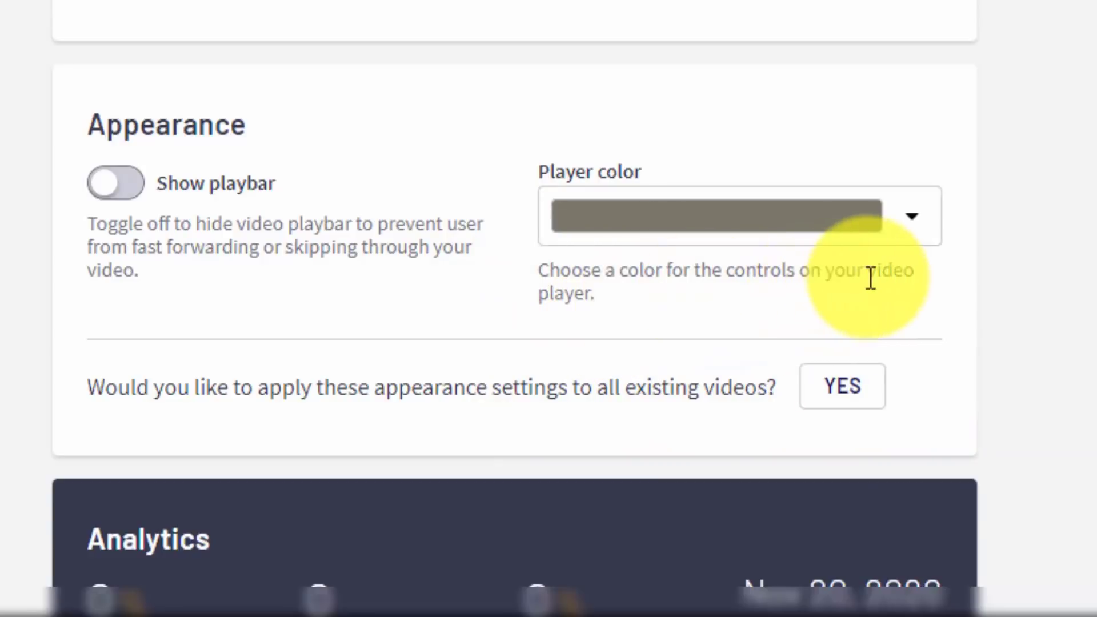
pyautogui.click(906, 214)
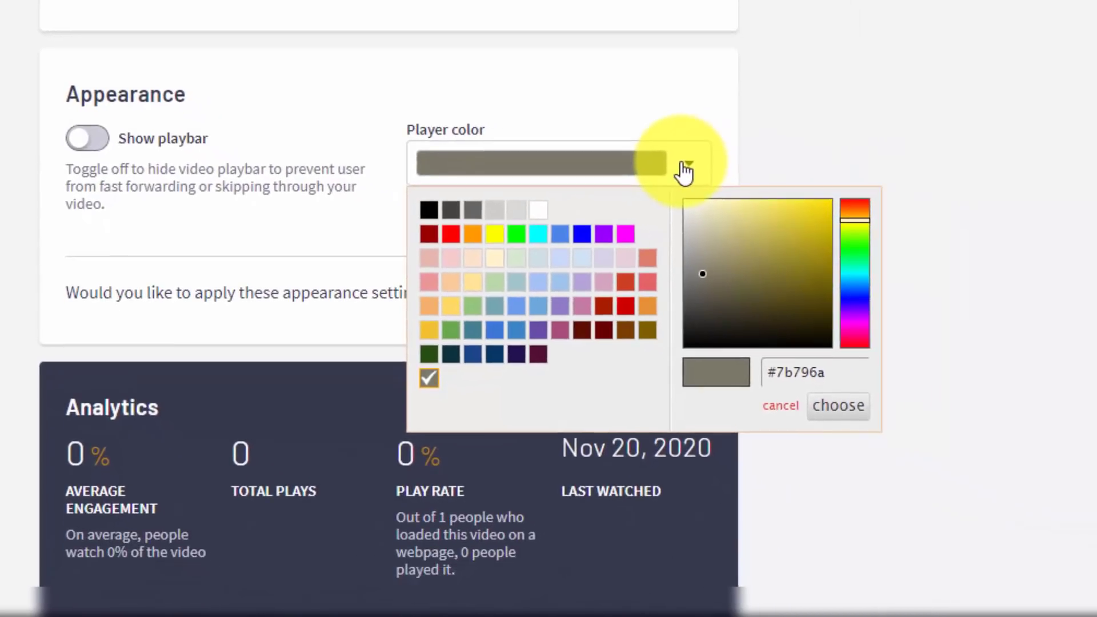
pyautogui.click(515, 234)
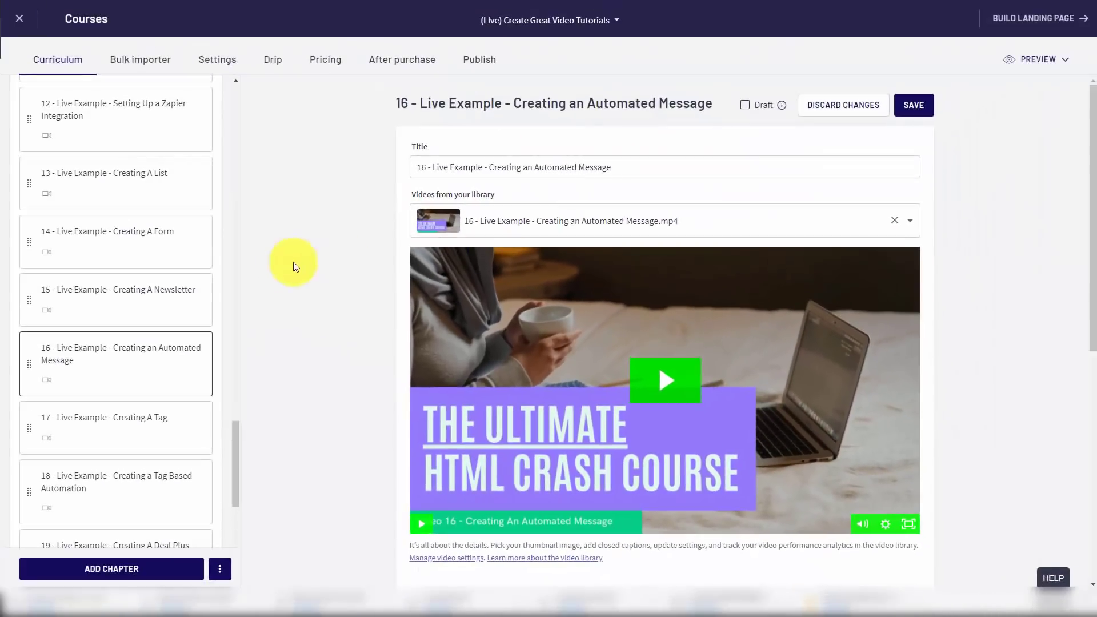
# Step: Play the preview video of chapter 16, Creating an Automated Message
pyautogui.scroll(-1, 320, 298)
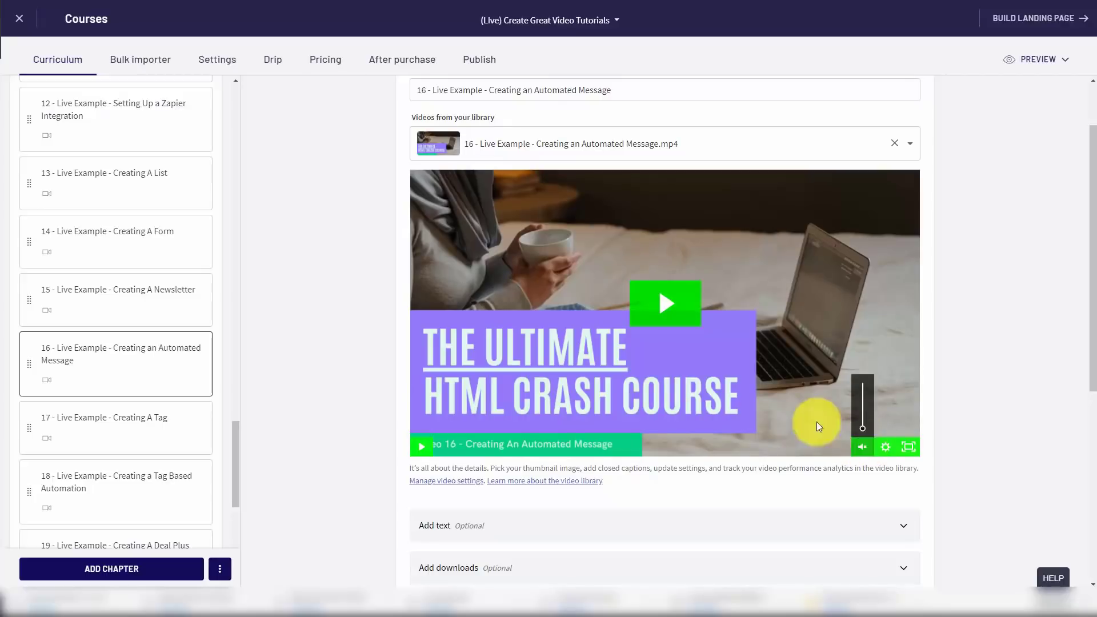
pyautogui.click(667, 308)
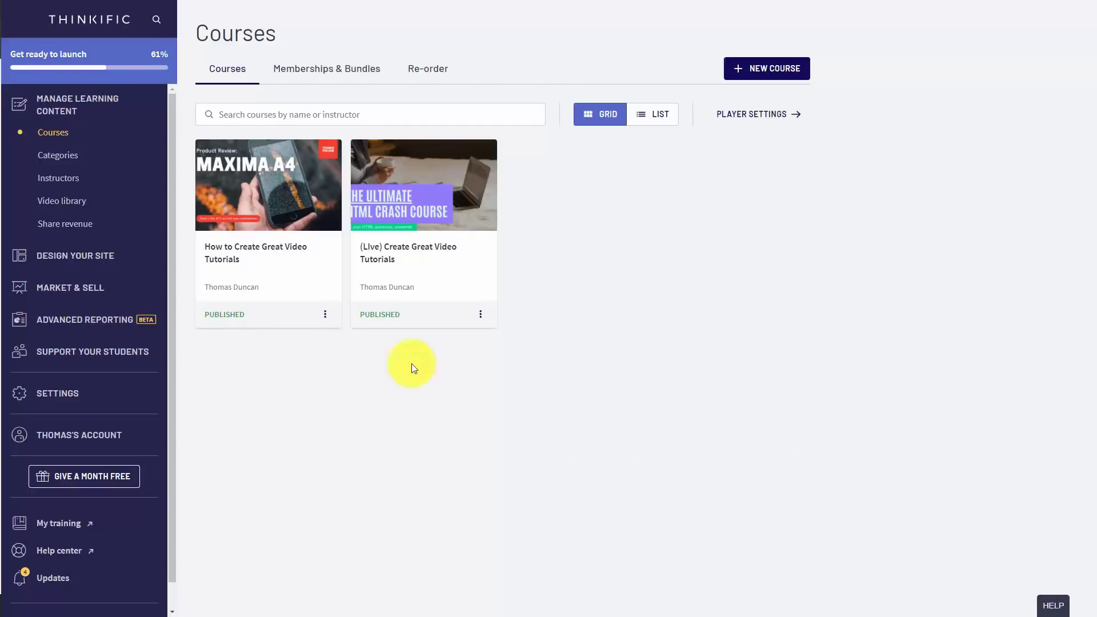
# Step: Open the Site Builder for the school and compare its preview with the live website
pyautogui.click(81, 258)
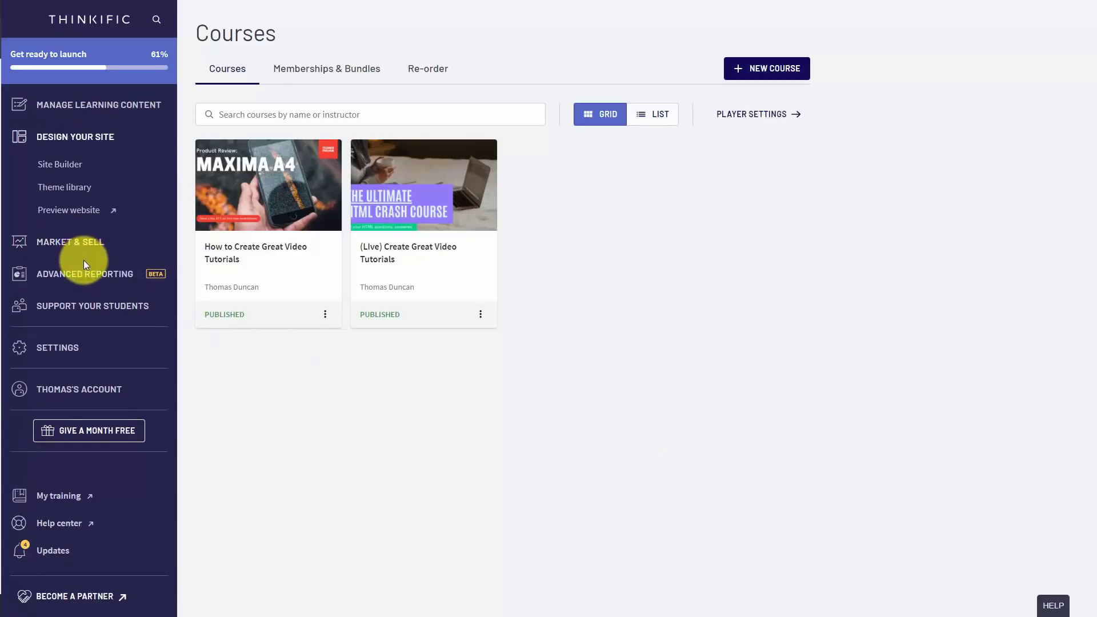
pyautogui.click(63, 165)
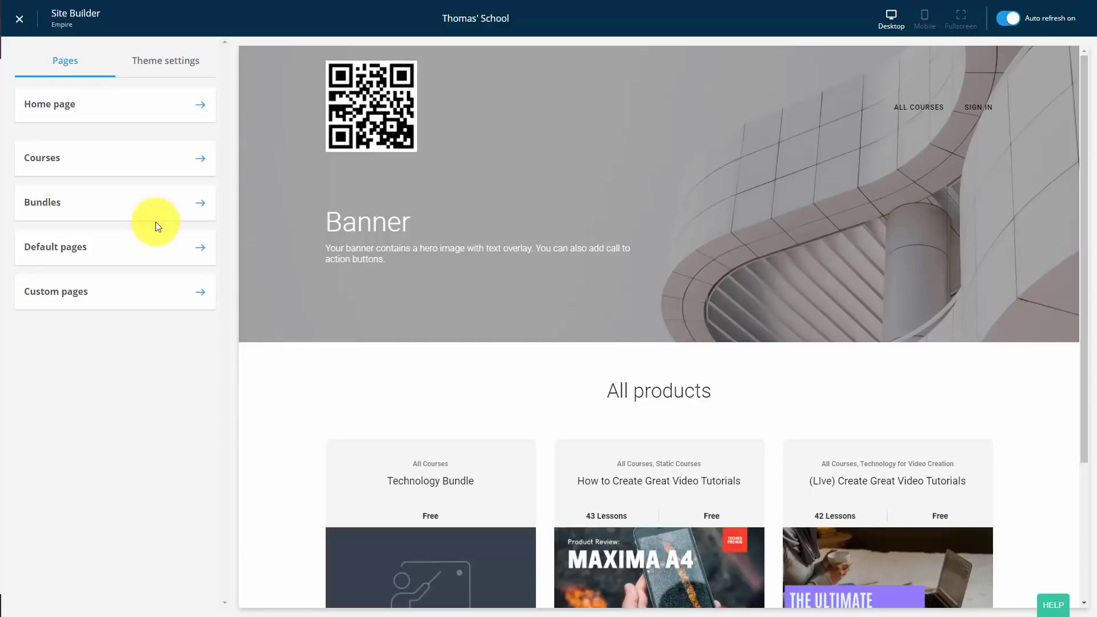
pyautogui.hotkey('alt', 'Tab')
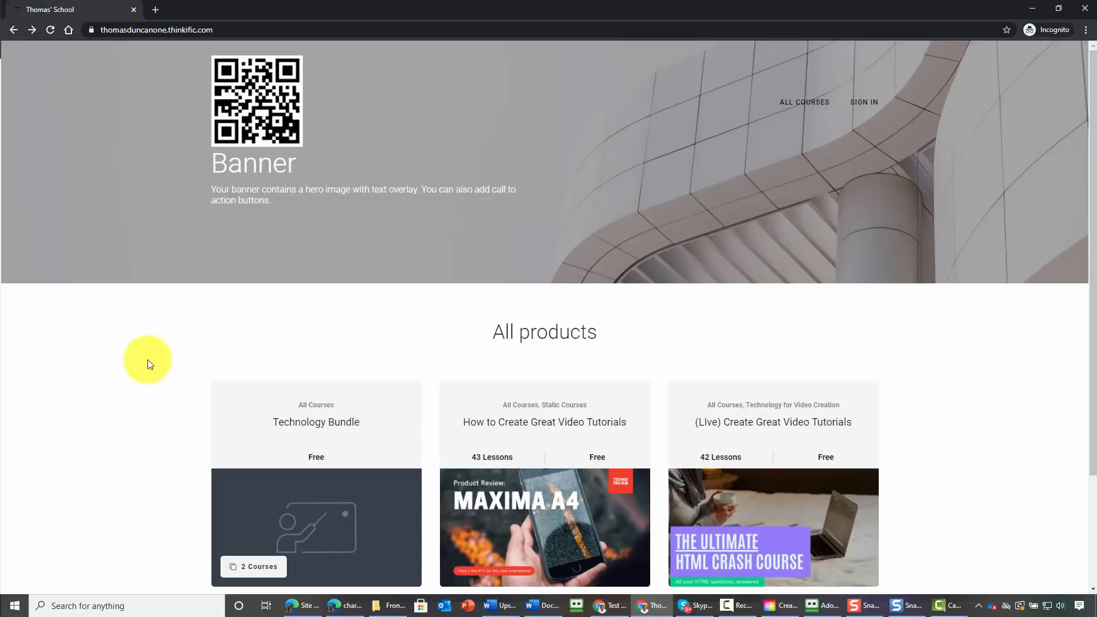
pyautogui.hotkey('alt', 'Tab')
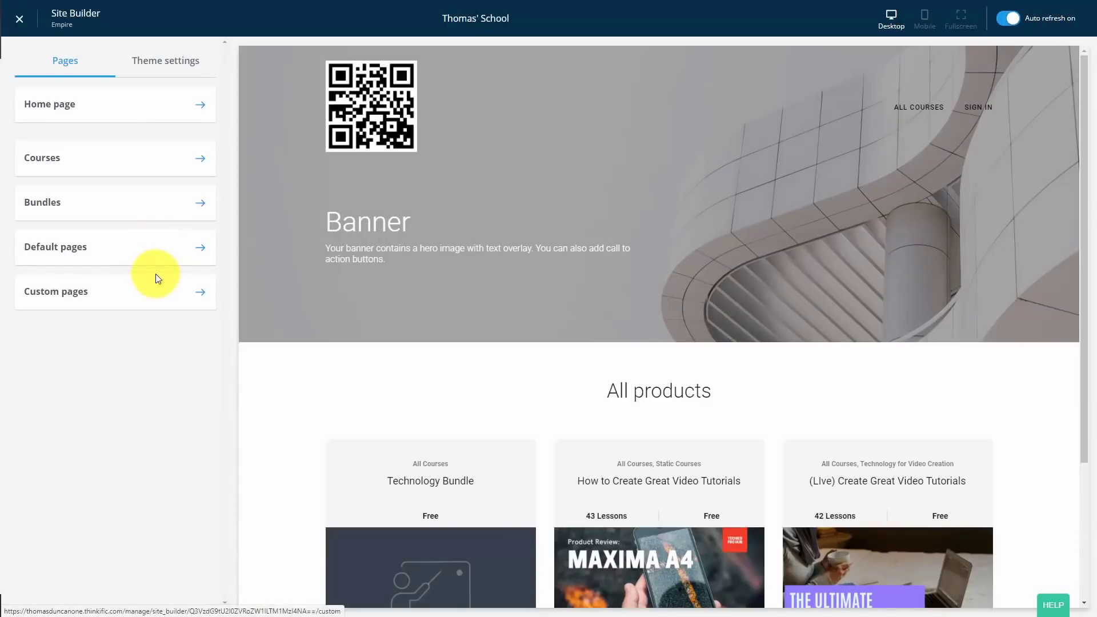
# Step: Try the Spark style in the site's theme settings and go back to the list of pages
pyautogui.click(174, 68)
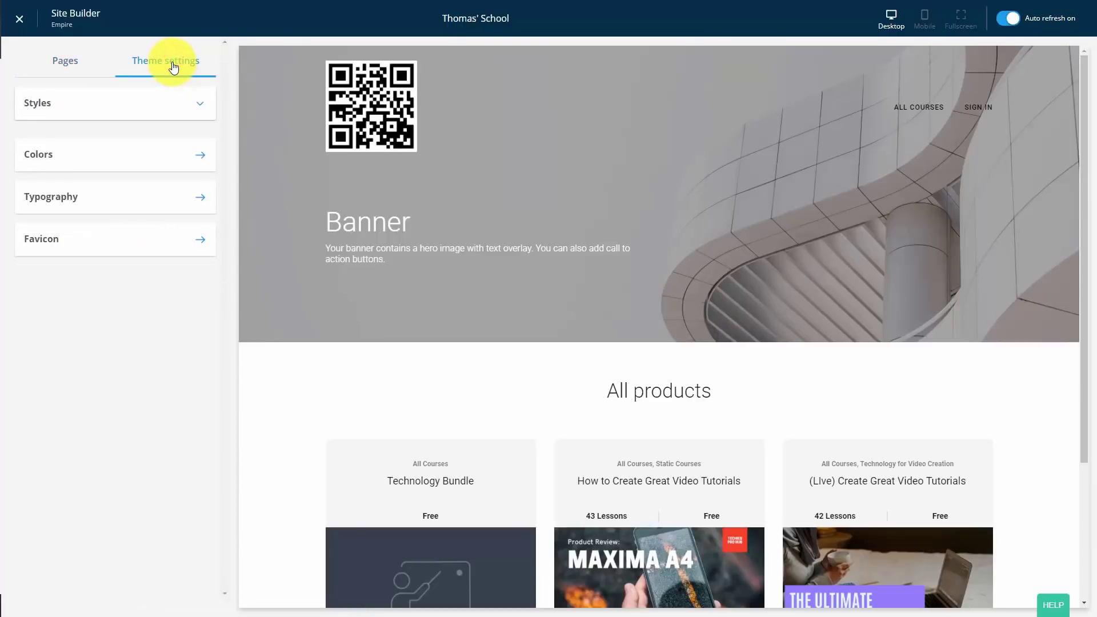
pyautogui.click(198, 104)
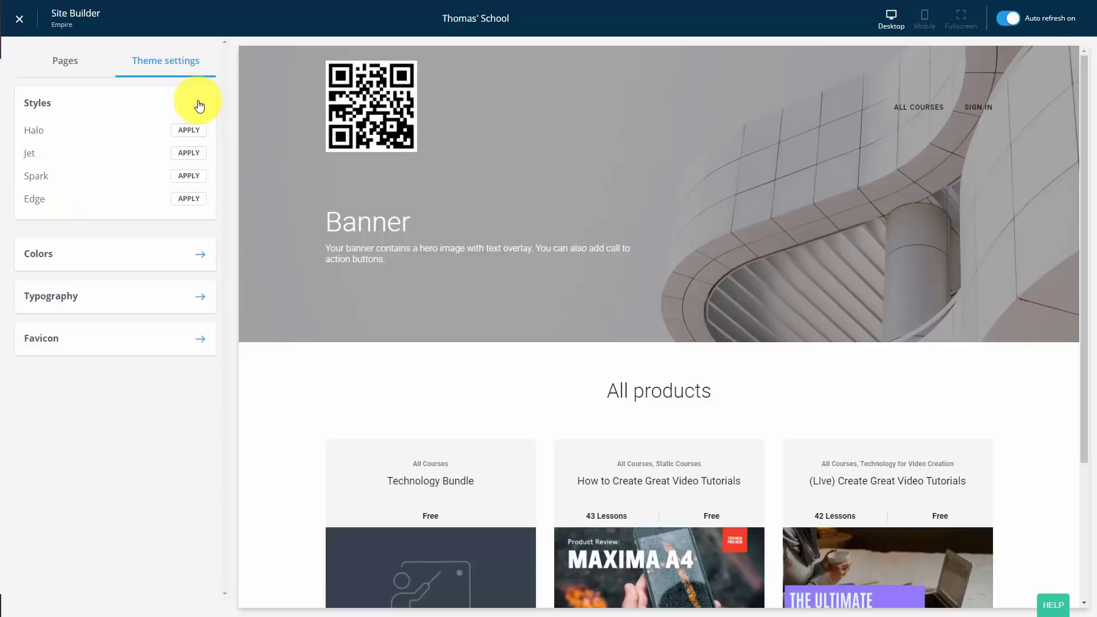
pyautogui.click(188, 176)
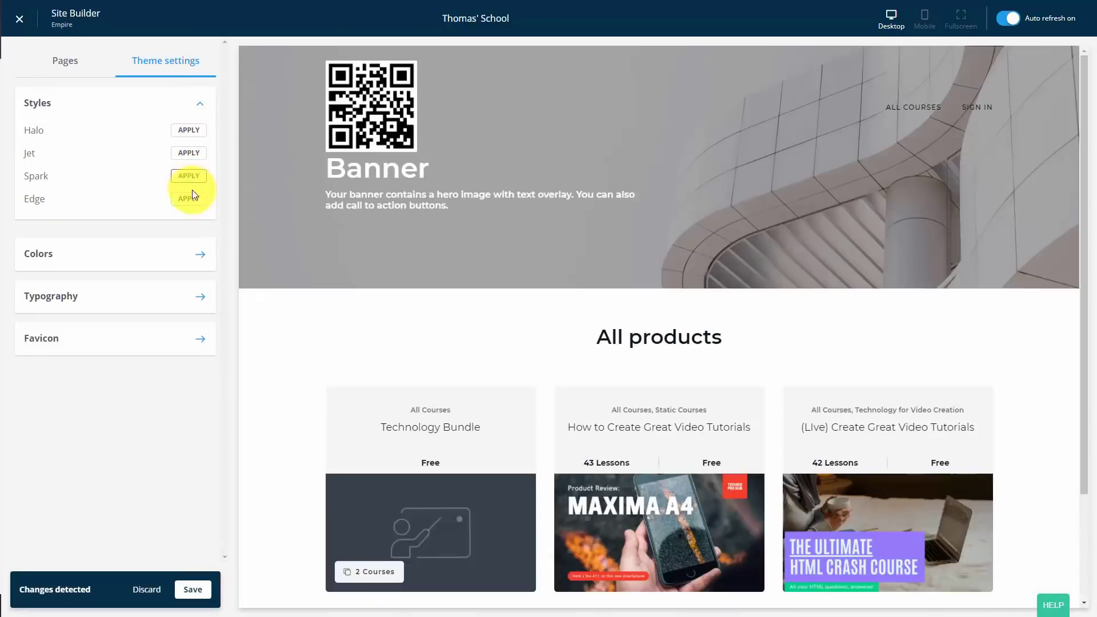
pyautogui.click(200, 252)
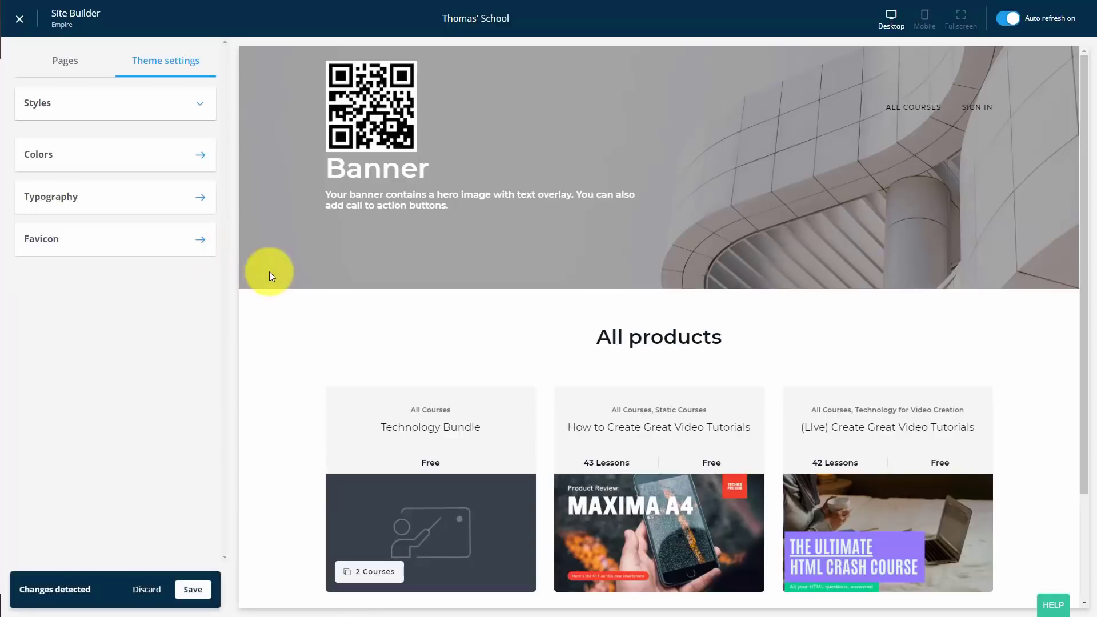
pyautogui.click(66, 63)
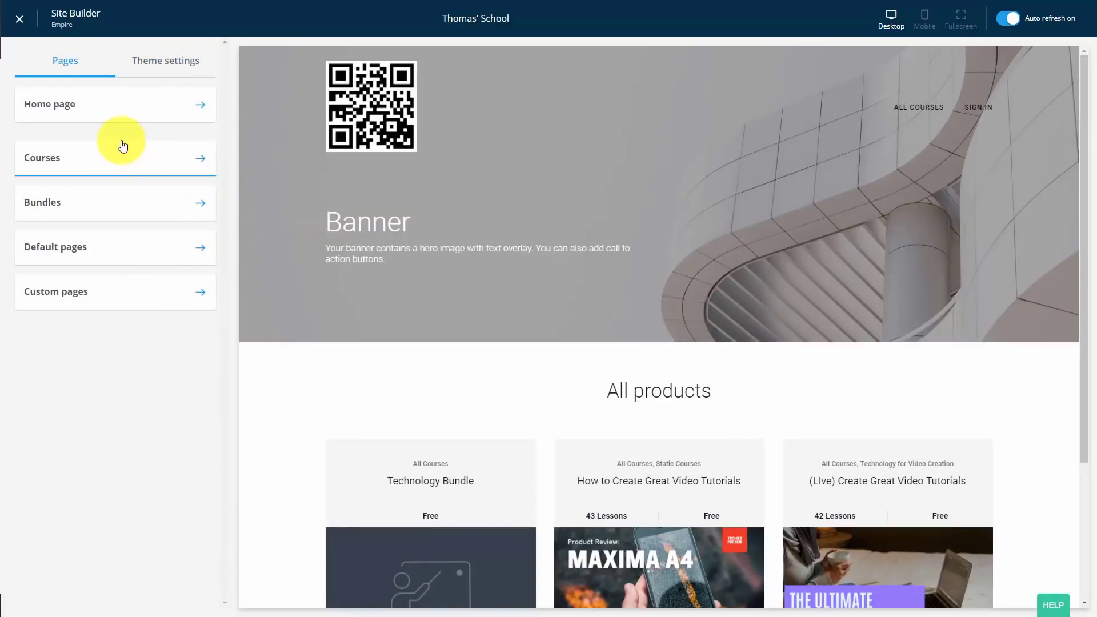
# Step: Examine the home page's Header, Banner and All products section settings in the Site Builder
pyautogui.click(158, 109)
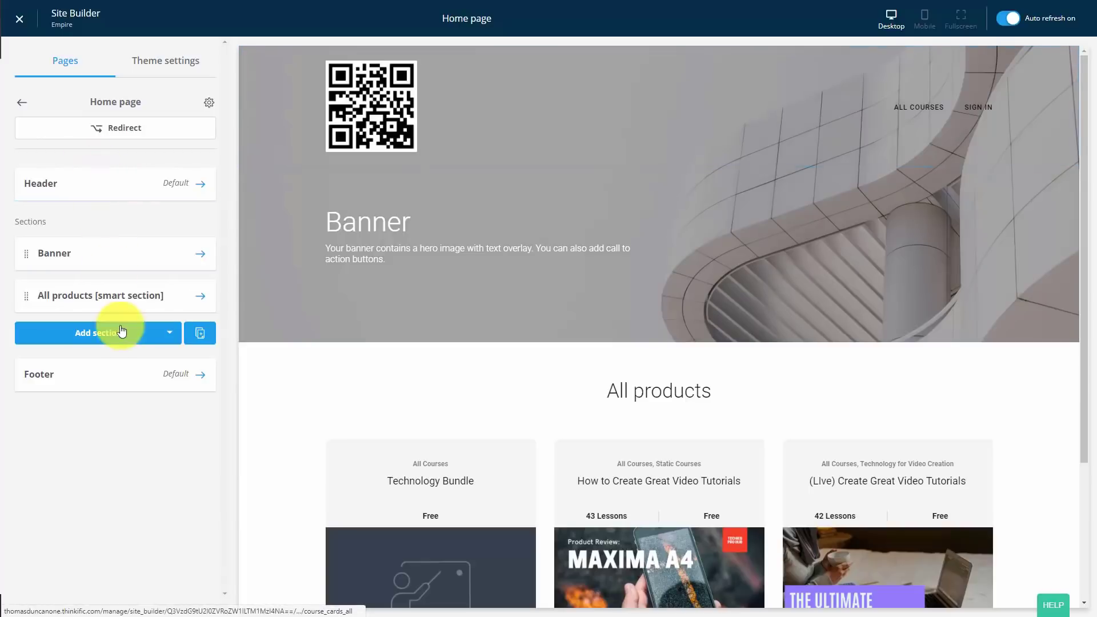
pyautogui.click(101, 184)
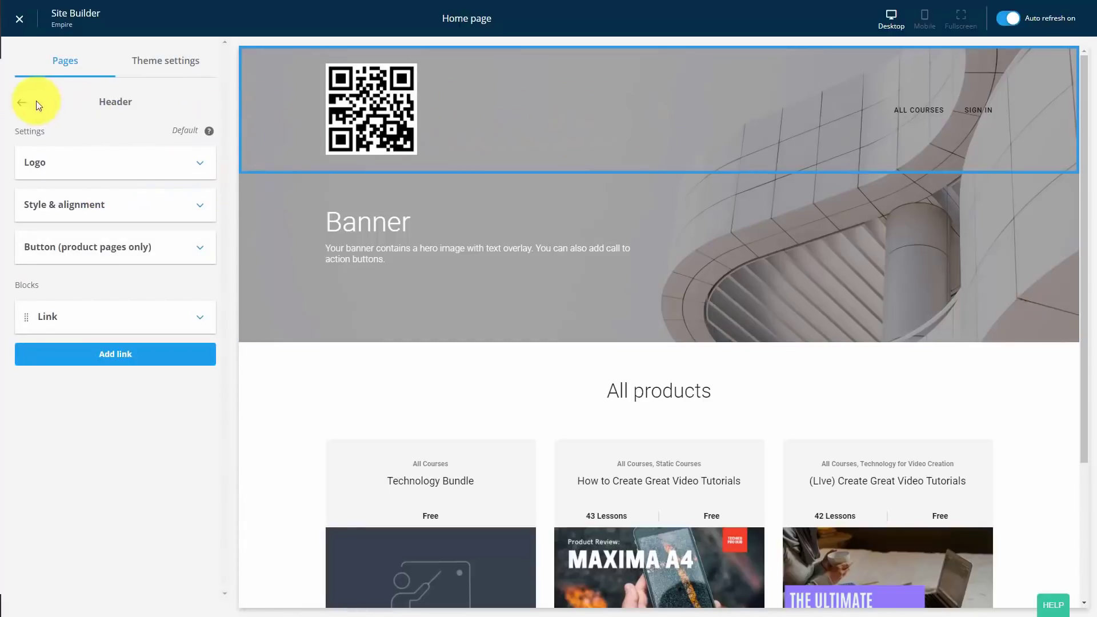
pyautogui.click(21, 102)
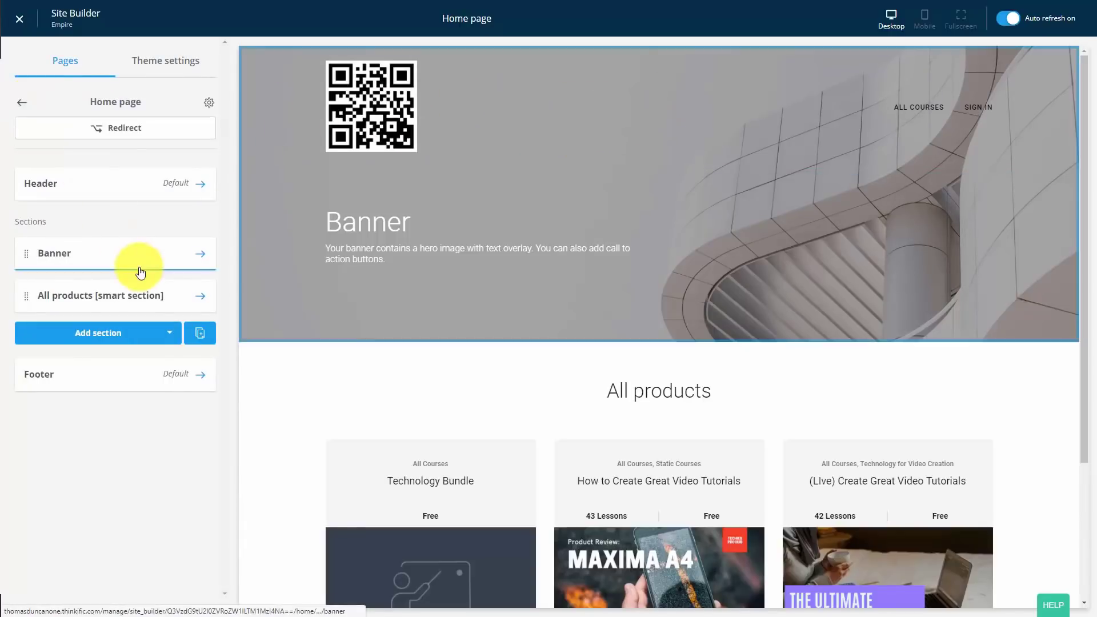
pyautogui.click(126, 253)
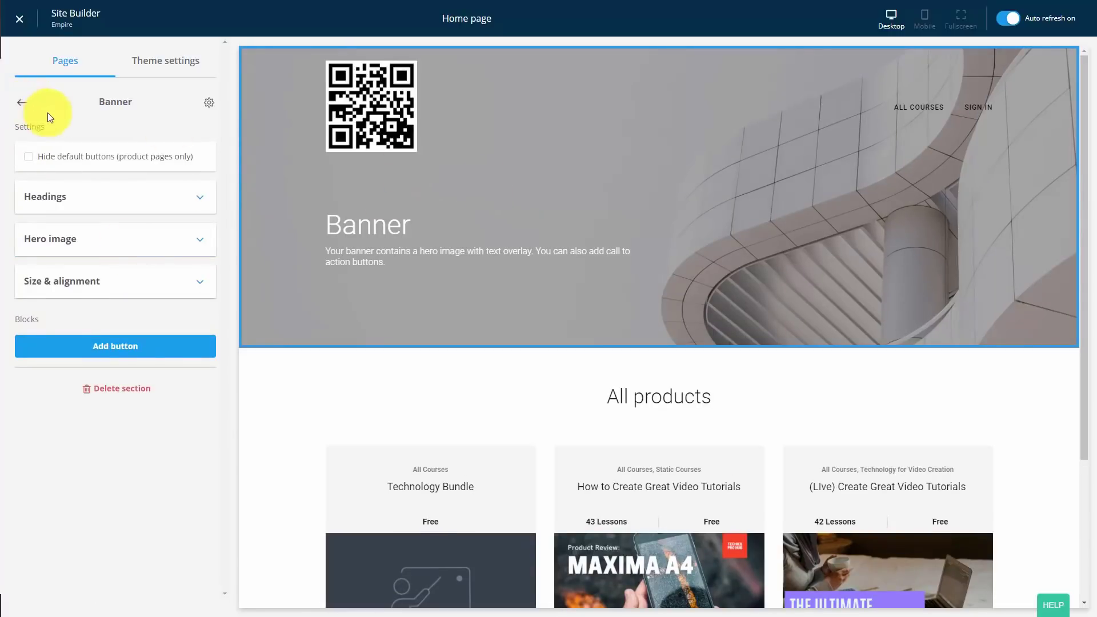
pyautogui.click(22, 104)
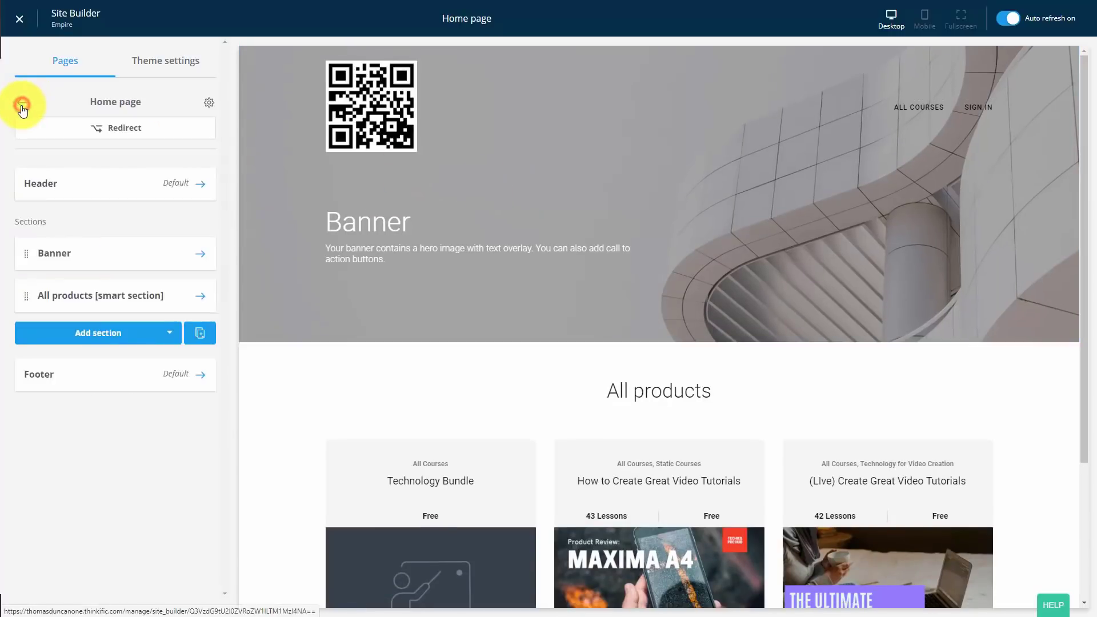
pyautogui.click(110, 295)
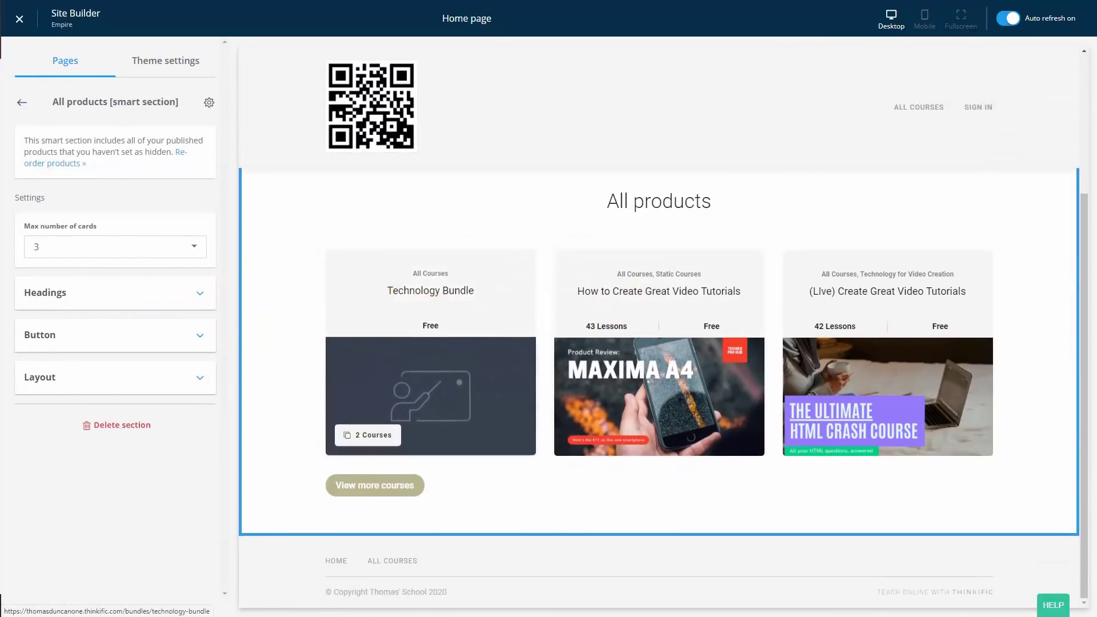
pyautogui.click(22, 102)
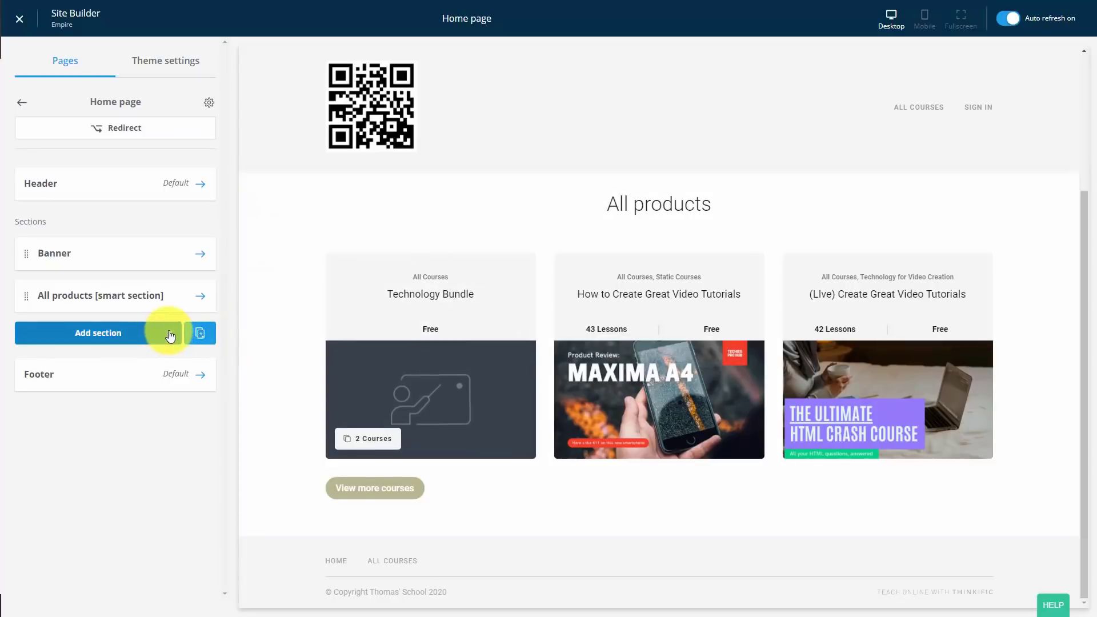
# Step: Add a Video section to the home page
pyautogui.click(170, 335)
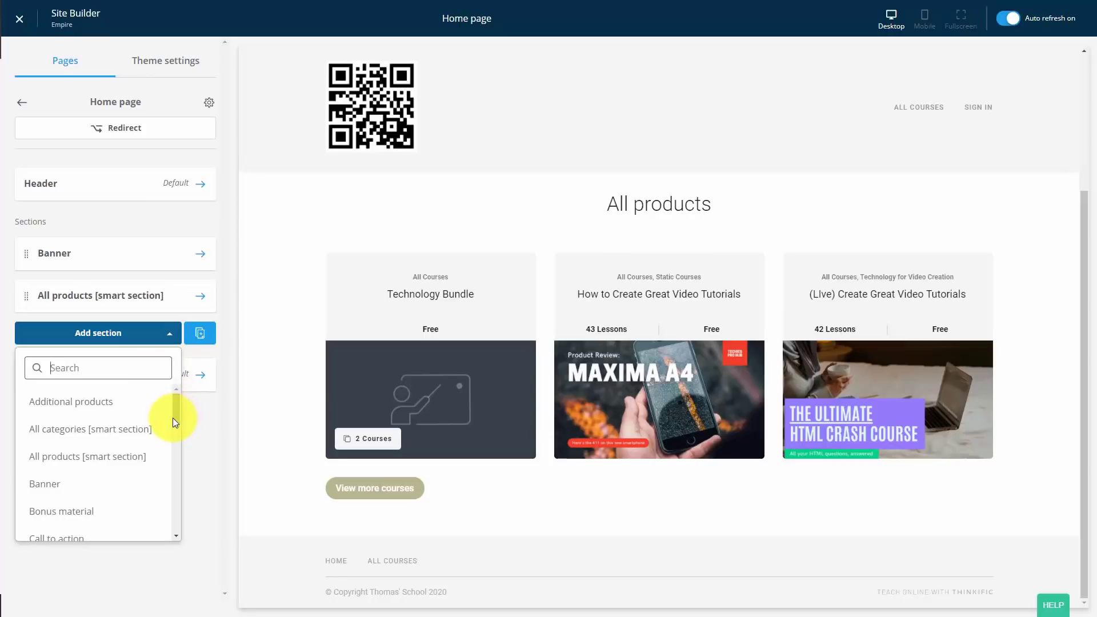
pyautogui.scroll(-7, 173, 419)
pyautogui.scroll(-2, 173, 423)
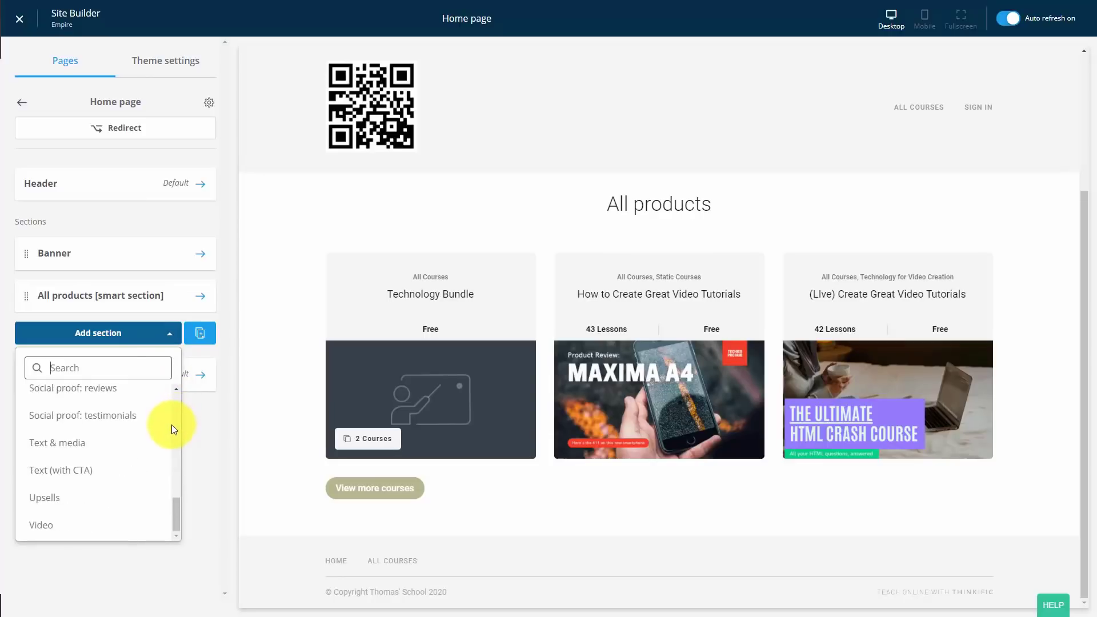
pyautogui.click(51, 527)
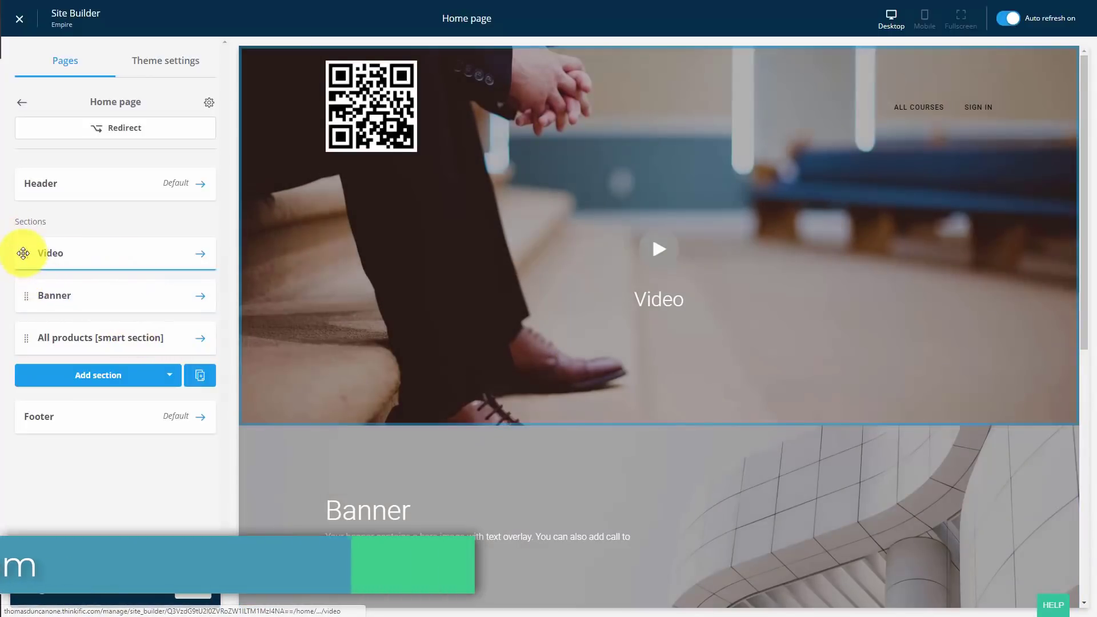
# Step: Delete the Video section from the home page and save the page
pyautogui.click(124, 262)
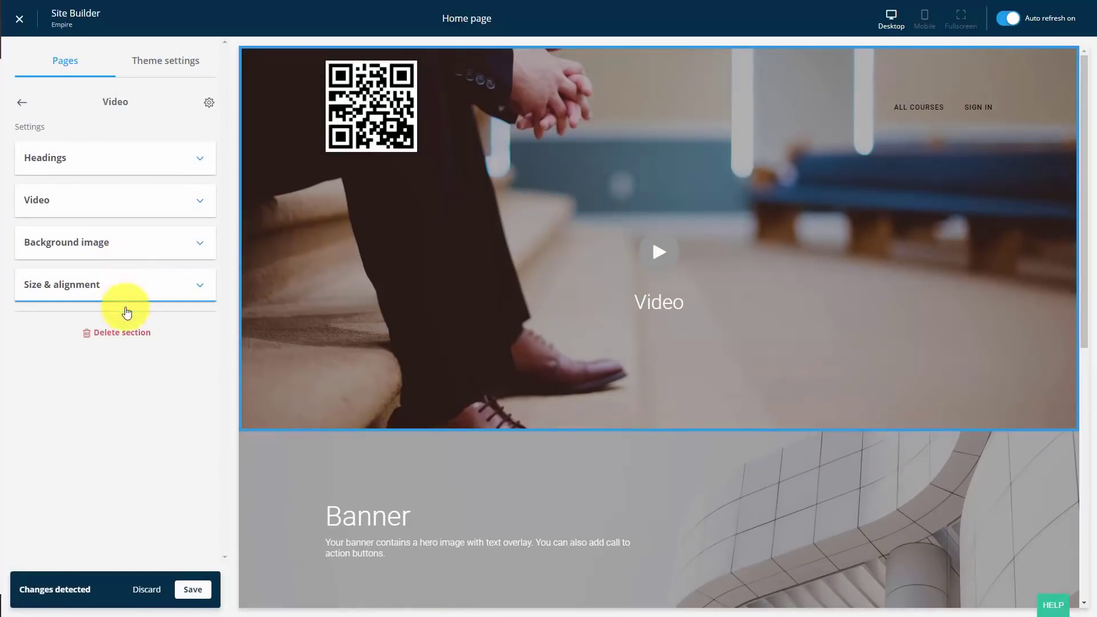
pyautogui.click(127, 338)
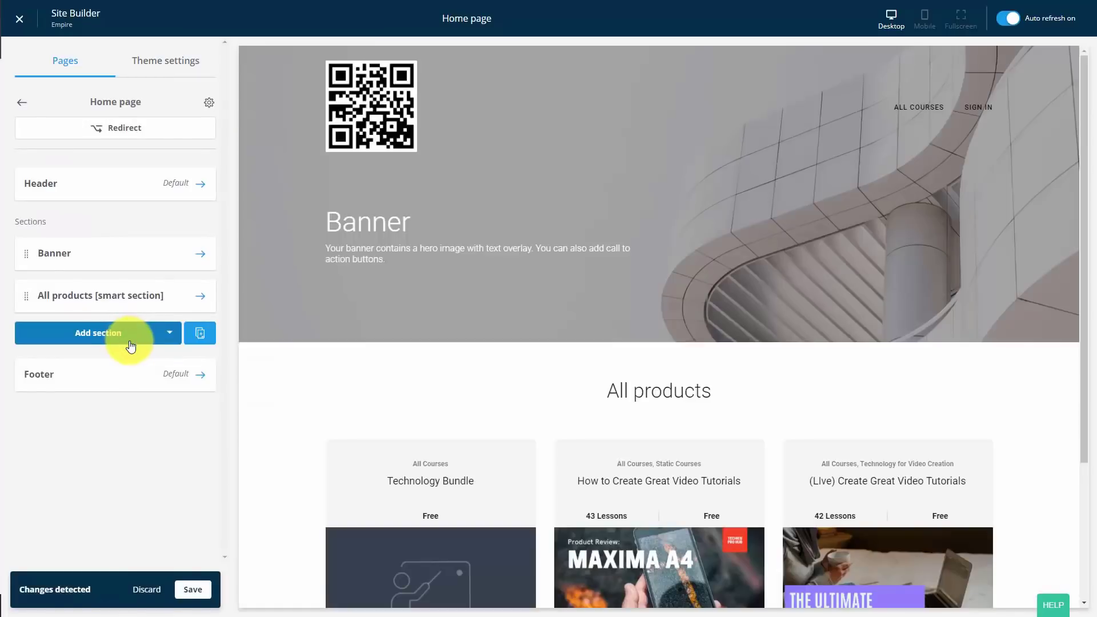
pyautogui.click(210, 597)
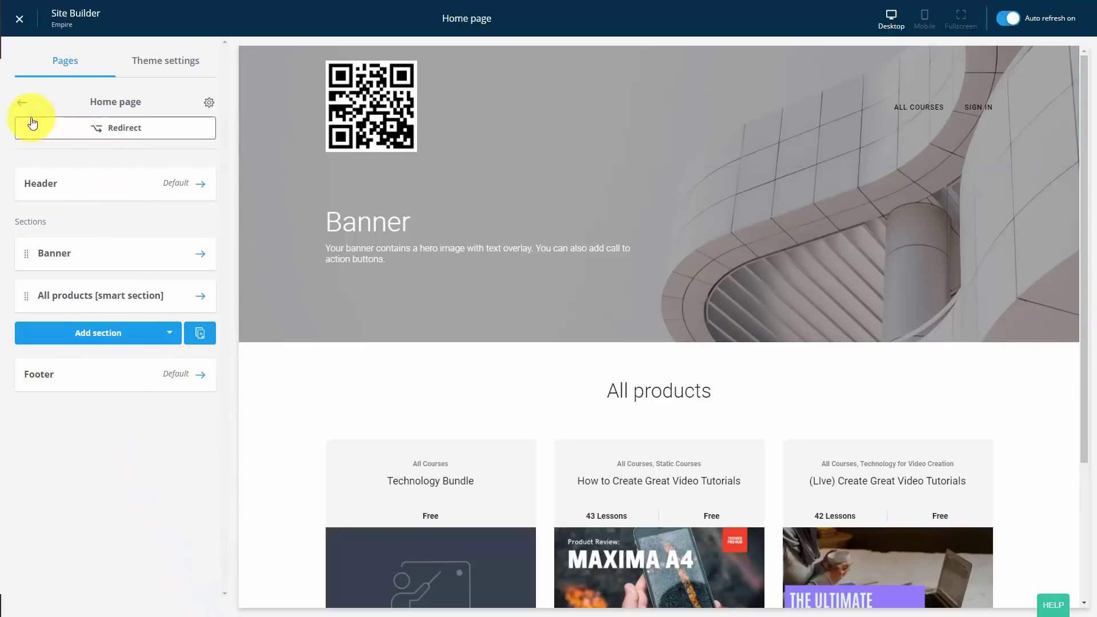
# Step: Try adding a Video section to the default Checkout - sign in page and discard the change
pyautogui.click(20, 100)
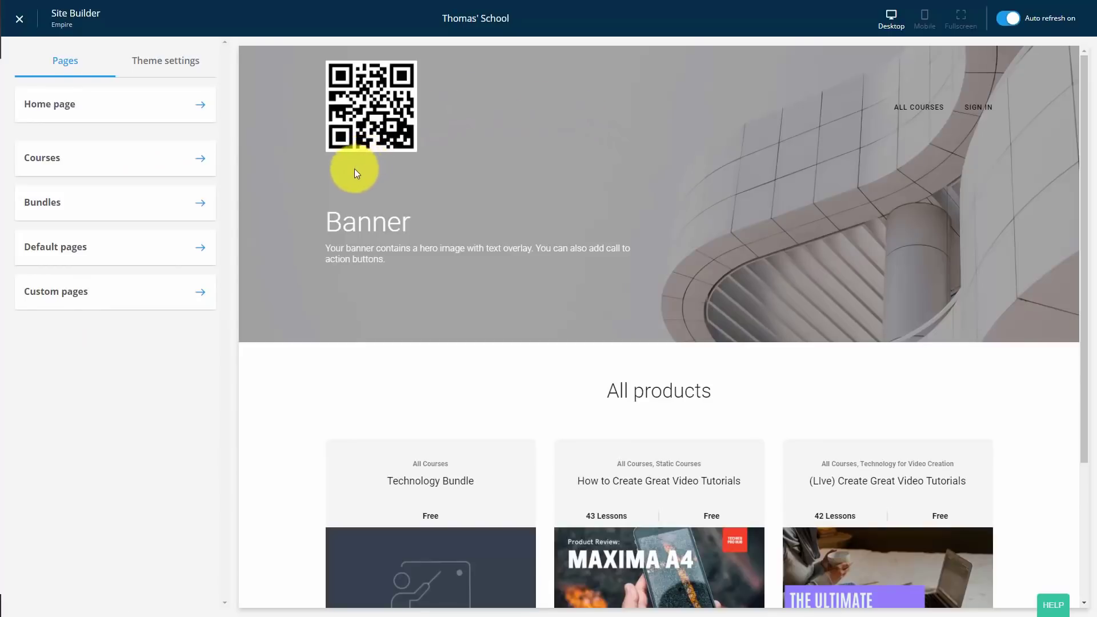
pyautogui.click(201, 248)
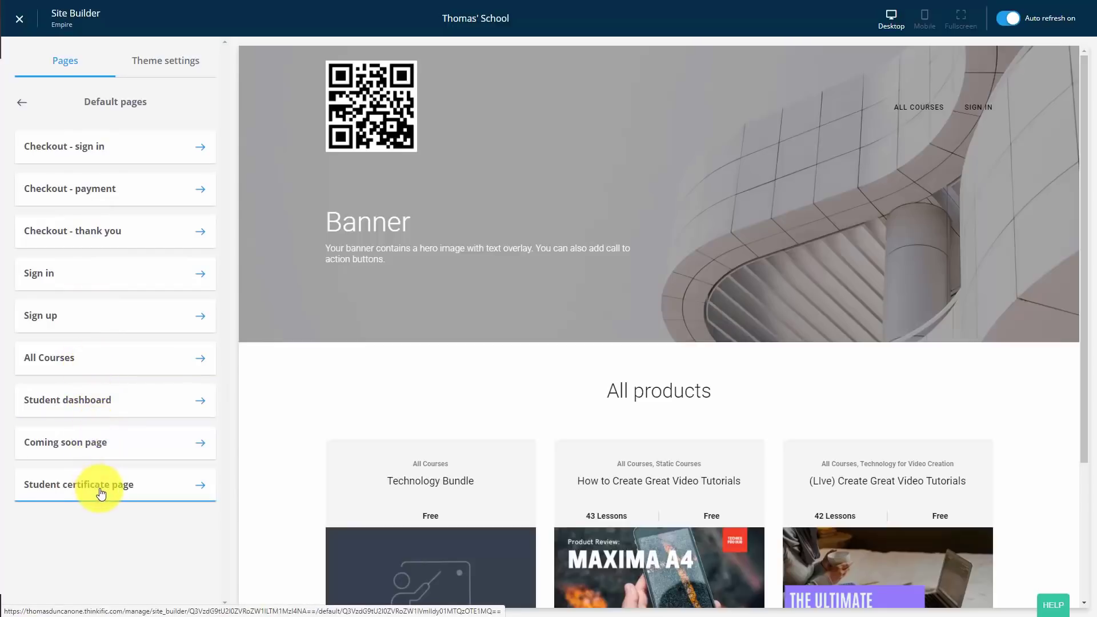
pyautogui.click(96, 152)
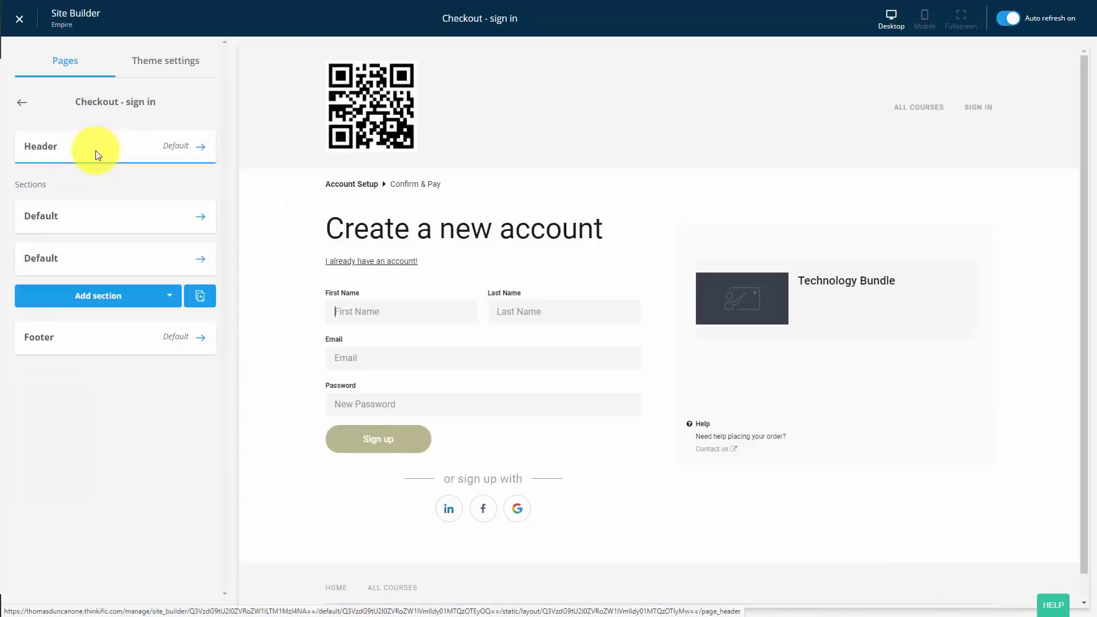
pyautogui.click(169, 295)
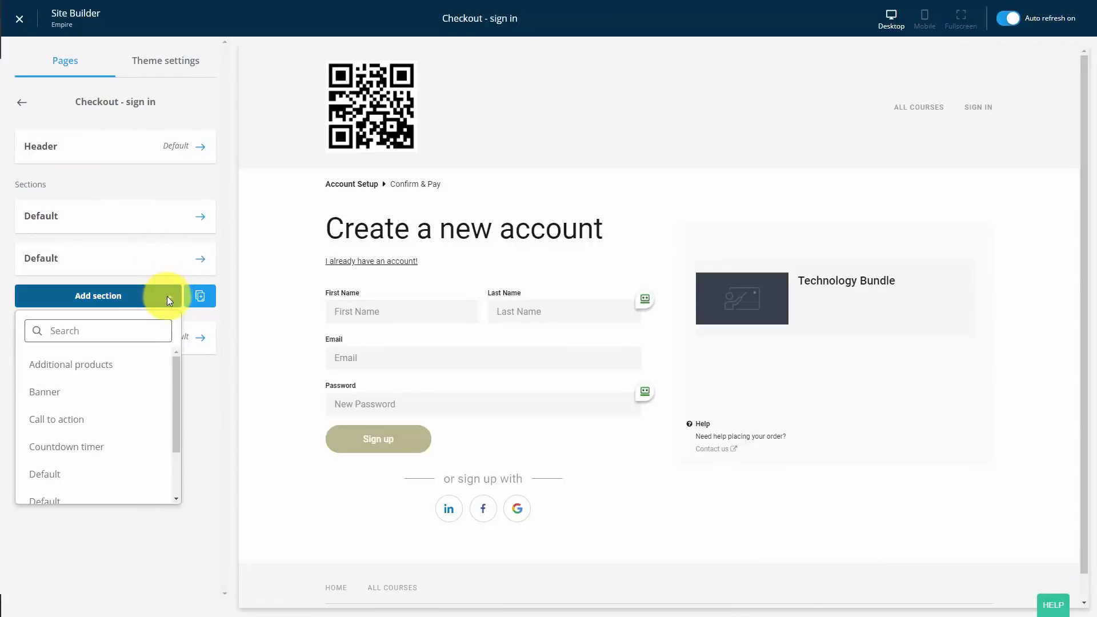
pyautogui.scroll(-2, 173, 376)
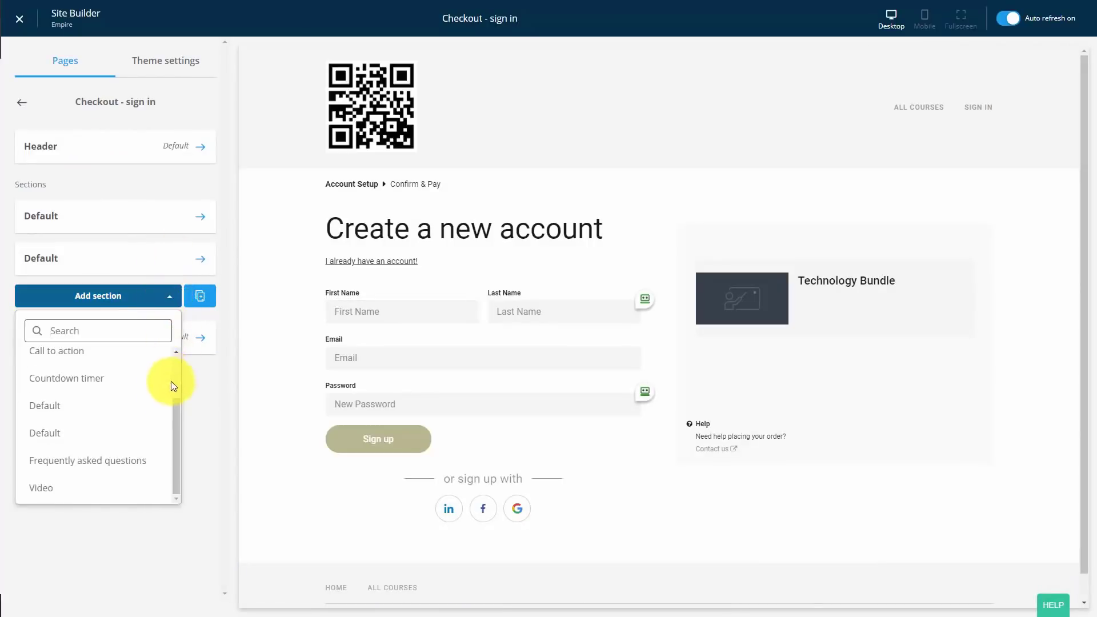
pyautogui.click(47, 490)
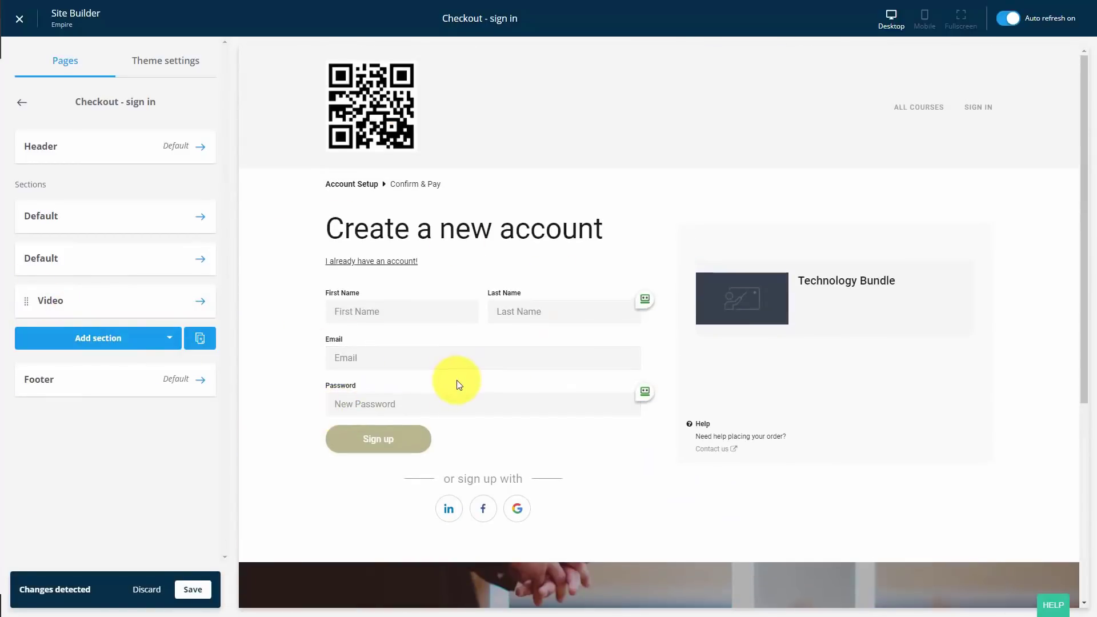
pyautogui.click(147, 589)
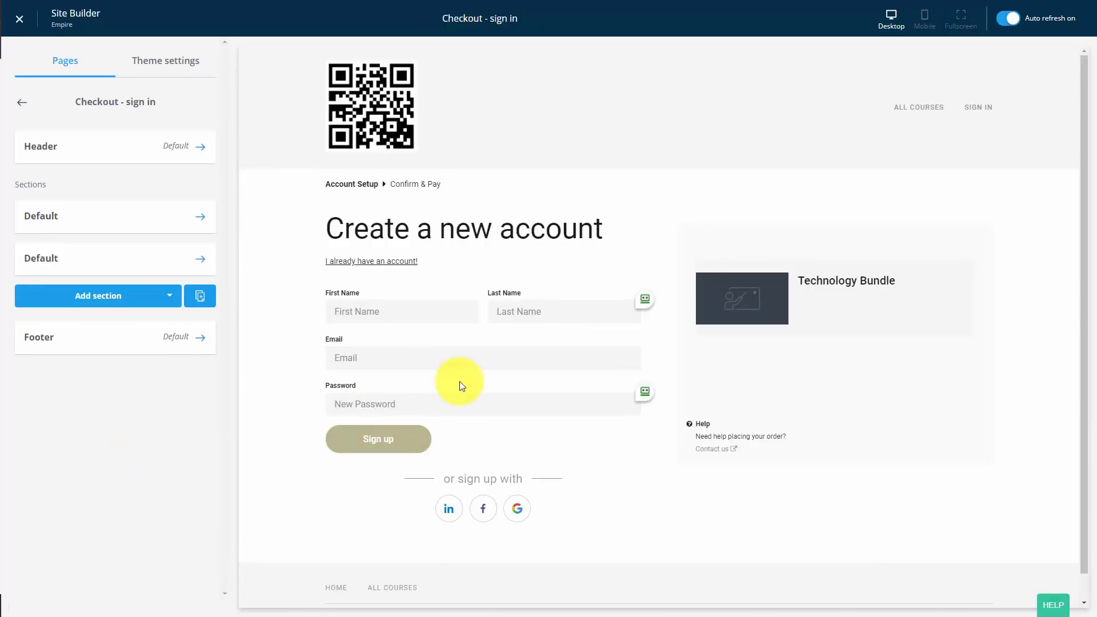
# Step: Leave the Site Builder and set the sales widget's style to Product Image, price and button
pyautogui.click(20, 23)
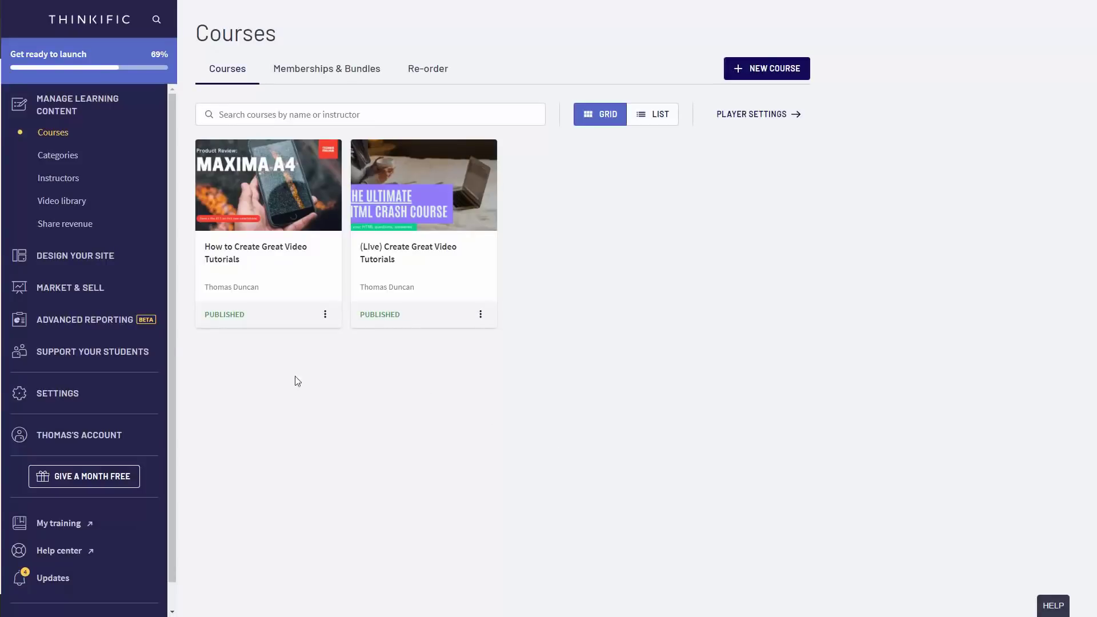
pyautogui.click(80, 290)
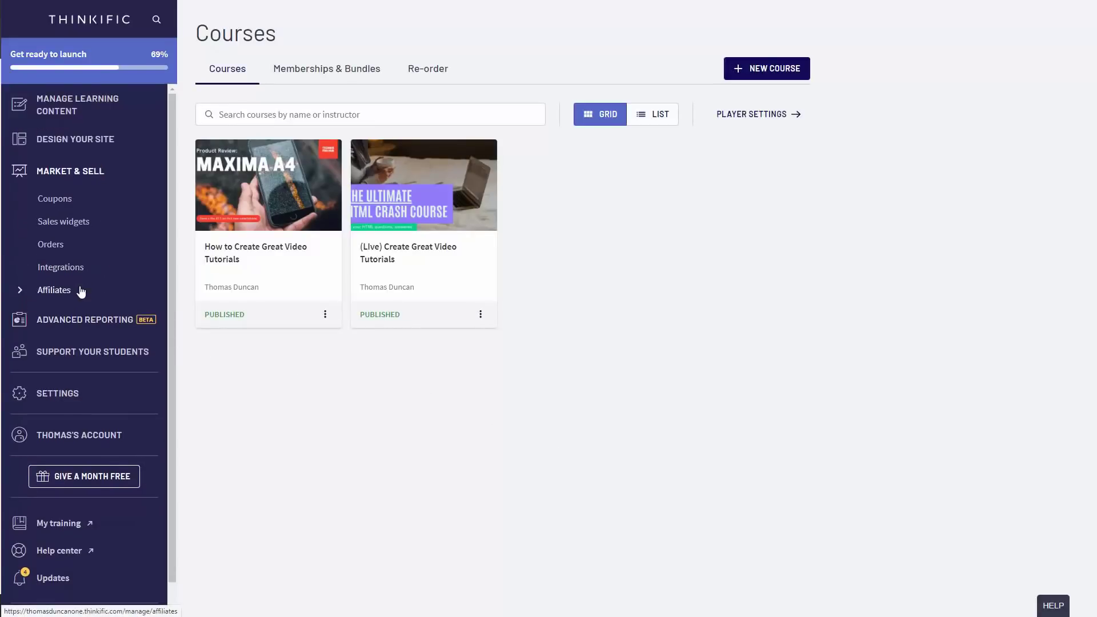
pyautogui.click(74, 224)
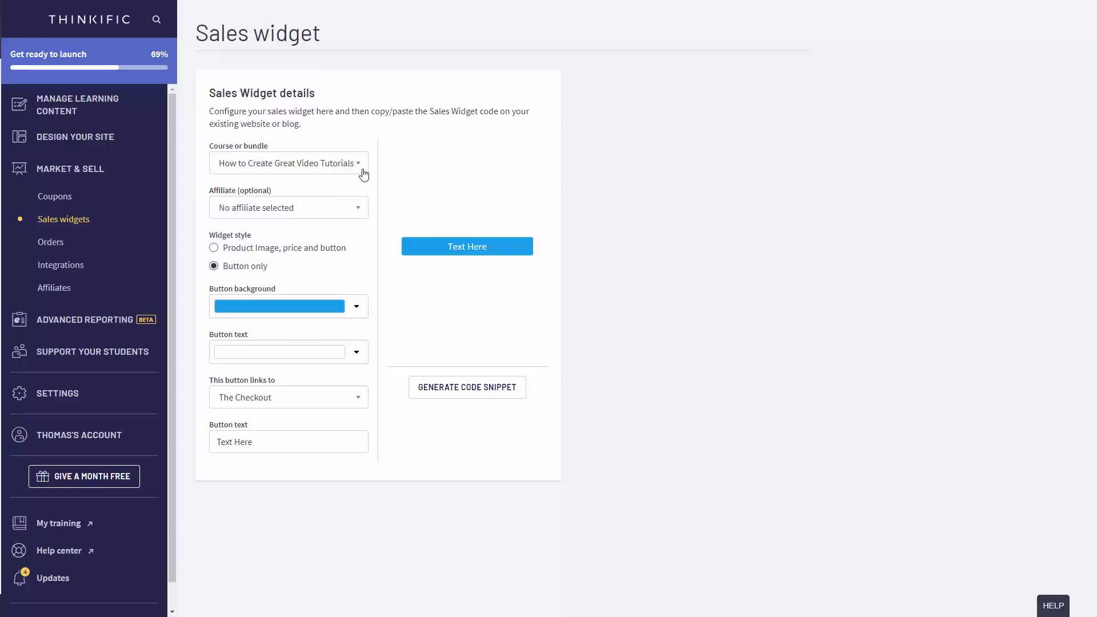
pyautogui.click(214, 250)
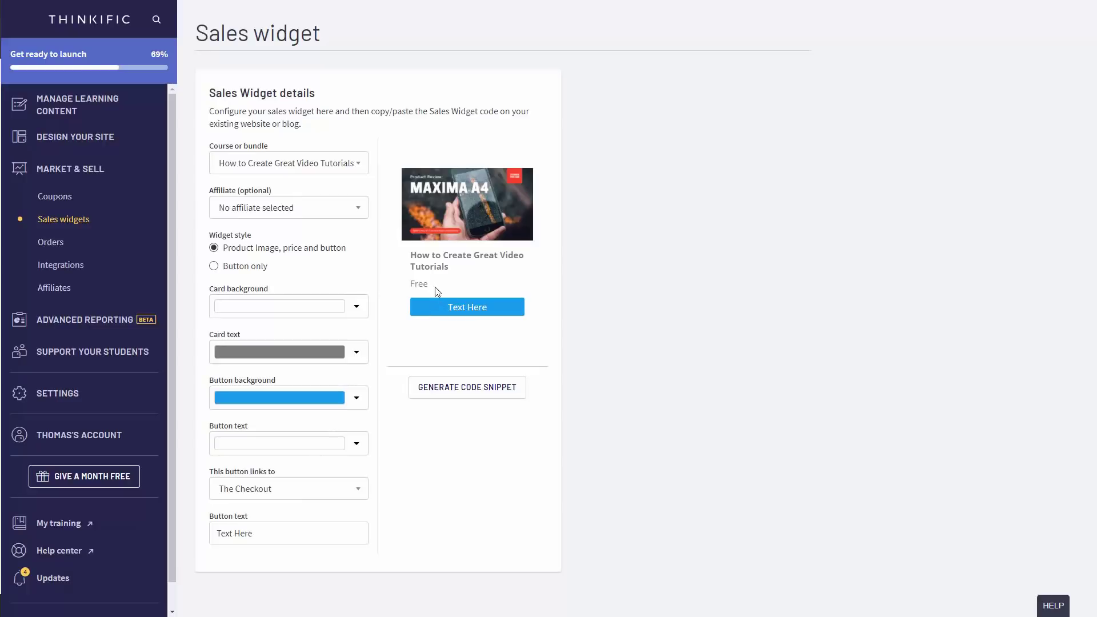
# Step: Set the sales widget's button text to "Get Our Course Here", and generate and copy its code snippet
pyautogui.click(349, 490)
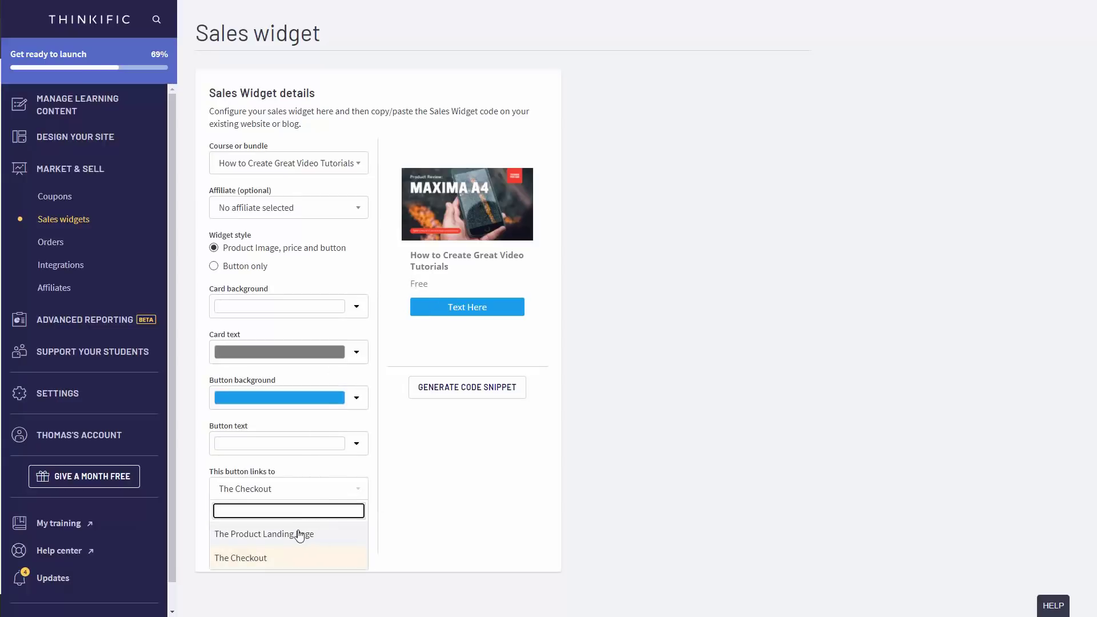
pyautogui.click(314, 490)
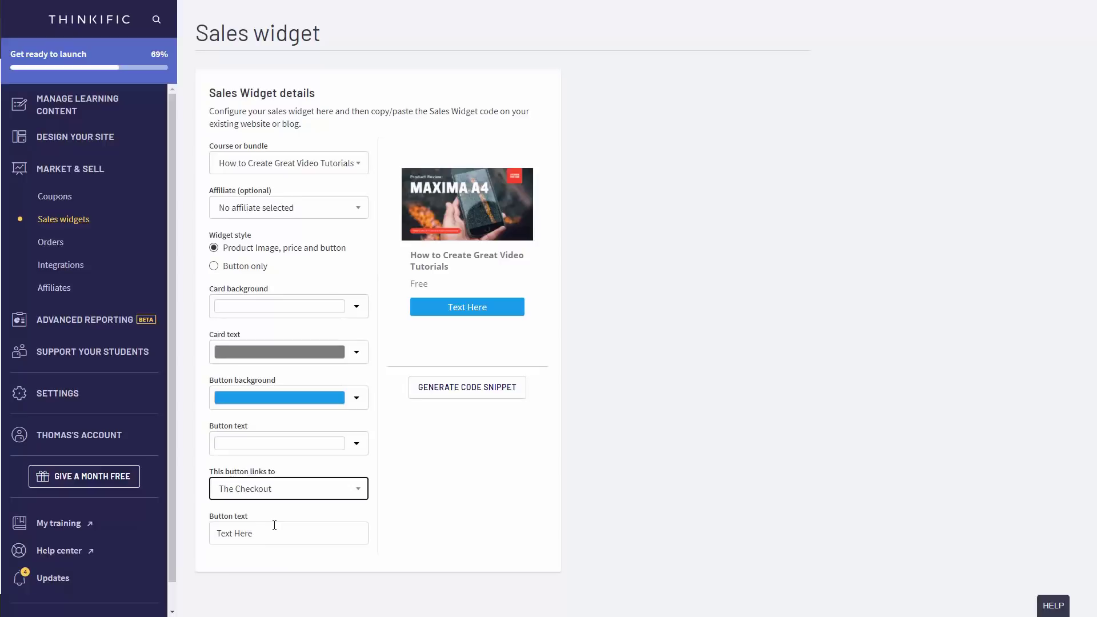
pyautogui.click(275, 525)
pyautogui.write('Get Our Course Here')
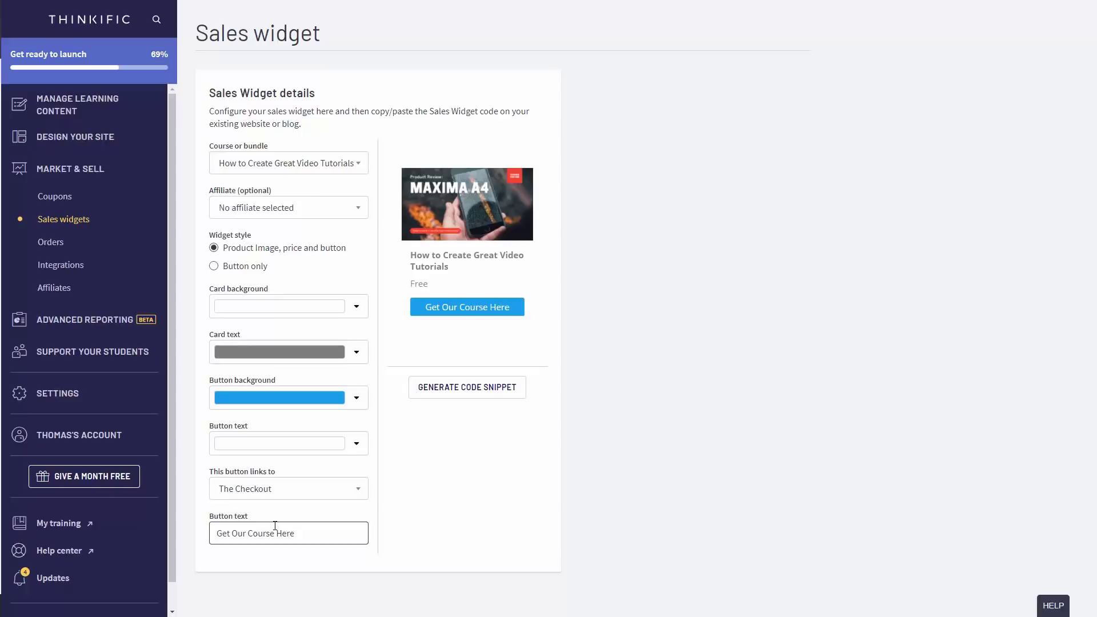
pyautogui.click(465, 390)
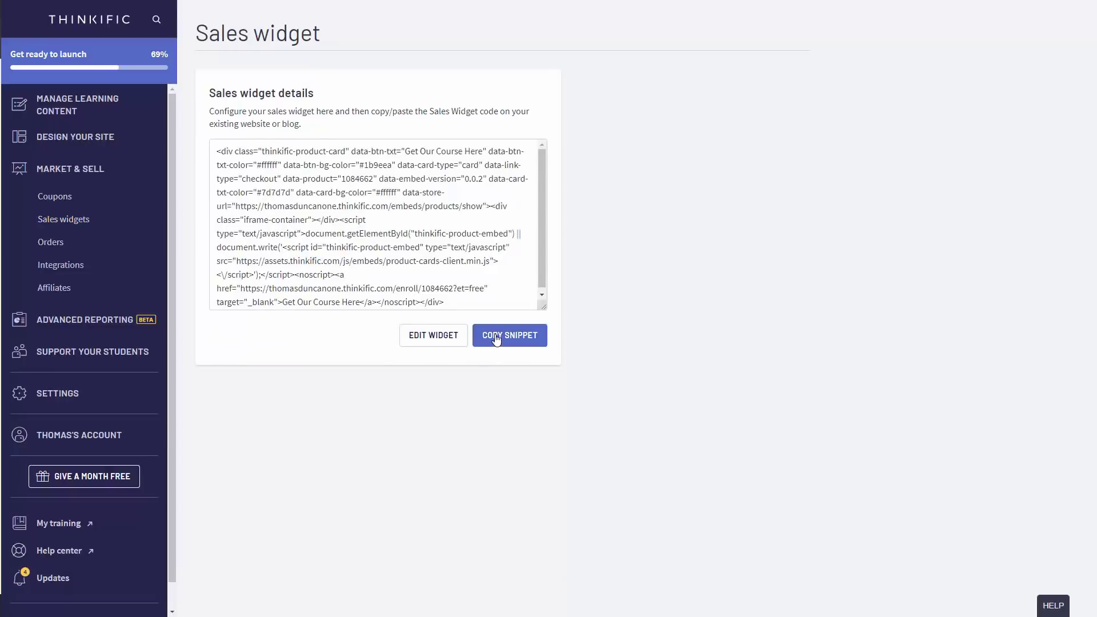
pyautogui.click(496, 339)
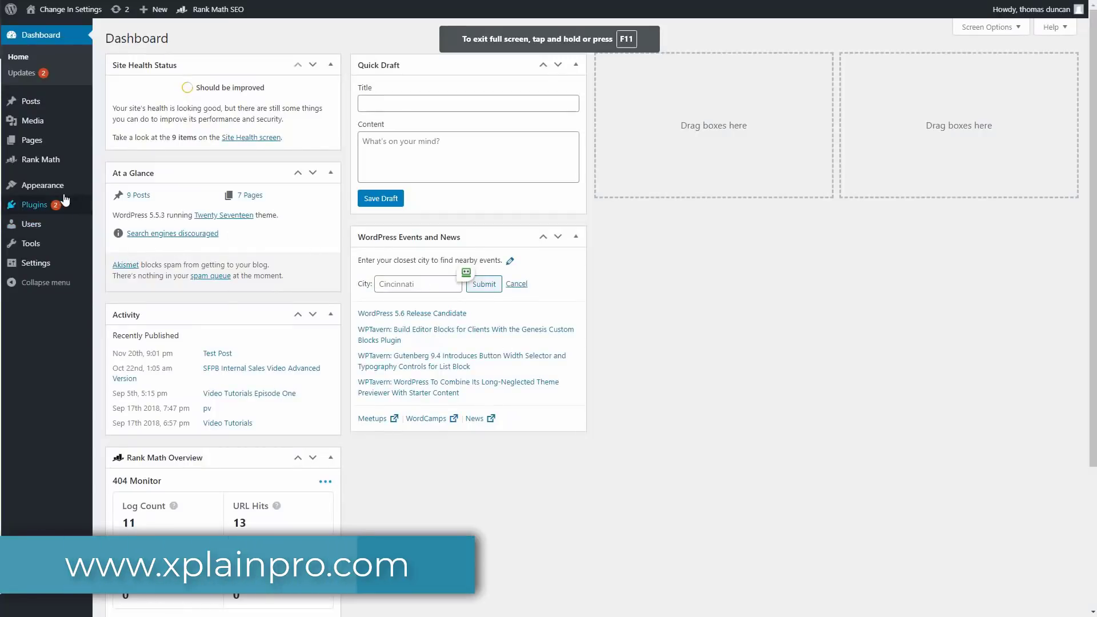
# Step: Switch to the WordPress dashboard and add a Custom HTML widget to the Footer 2 area
pyautogui.moveTo(70, 188)
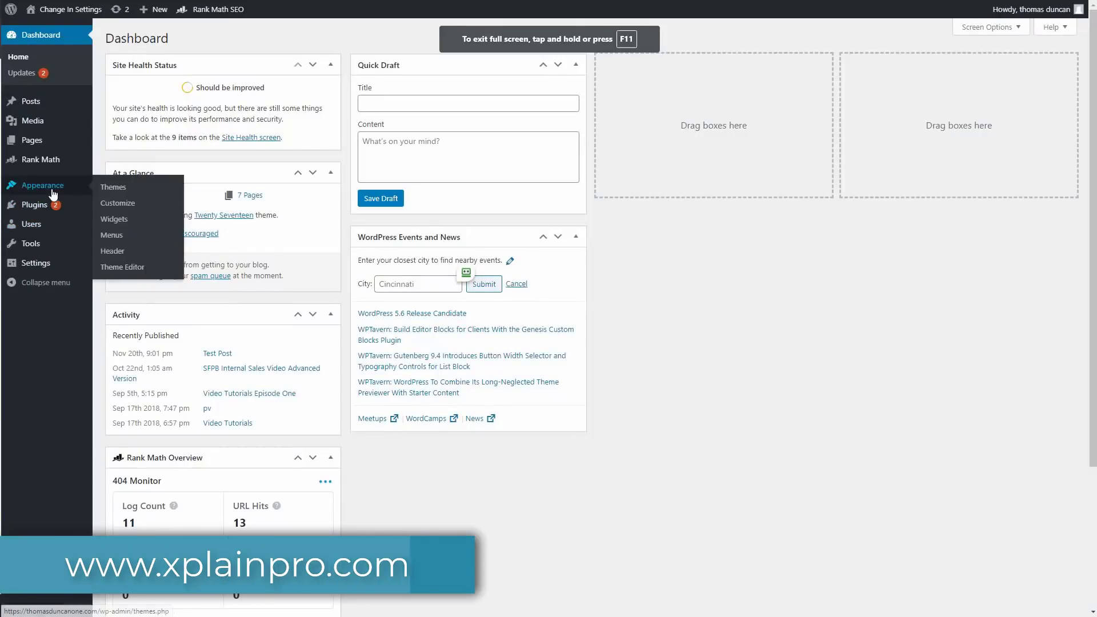
pyautogui.click(118, 225)
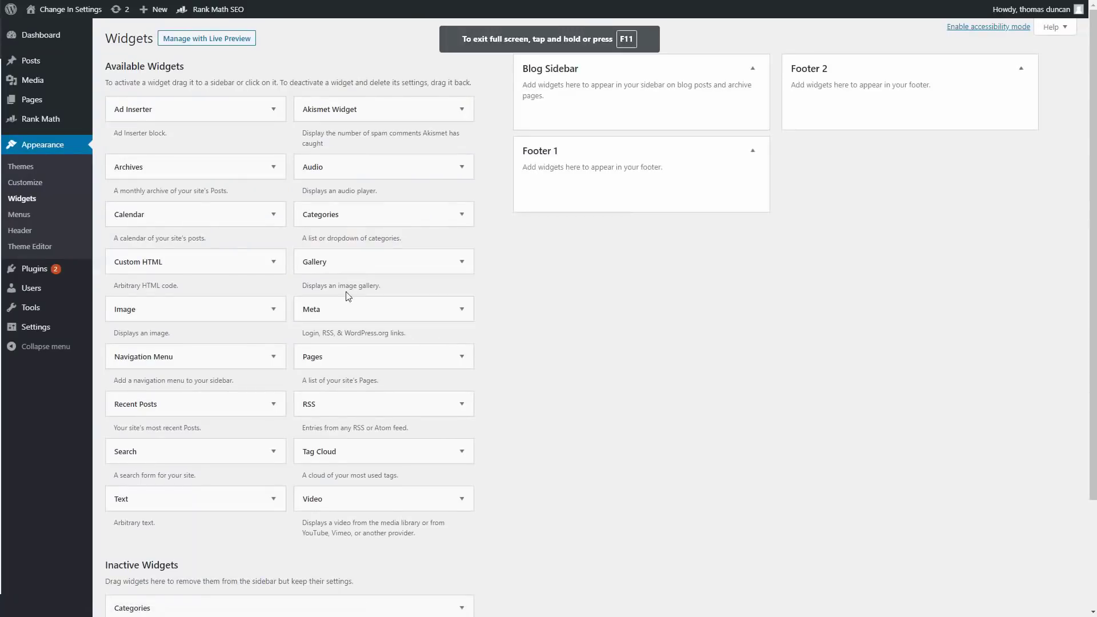
pyautogui.click(183, 269)
pyautogui.moveTo(181, 269); pyautogui.dragTo(890, 112)
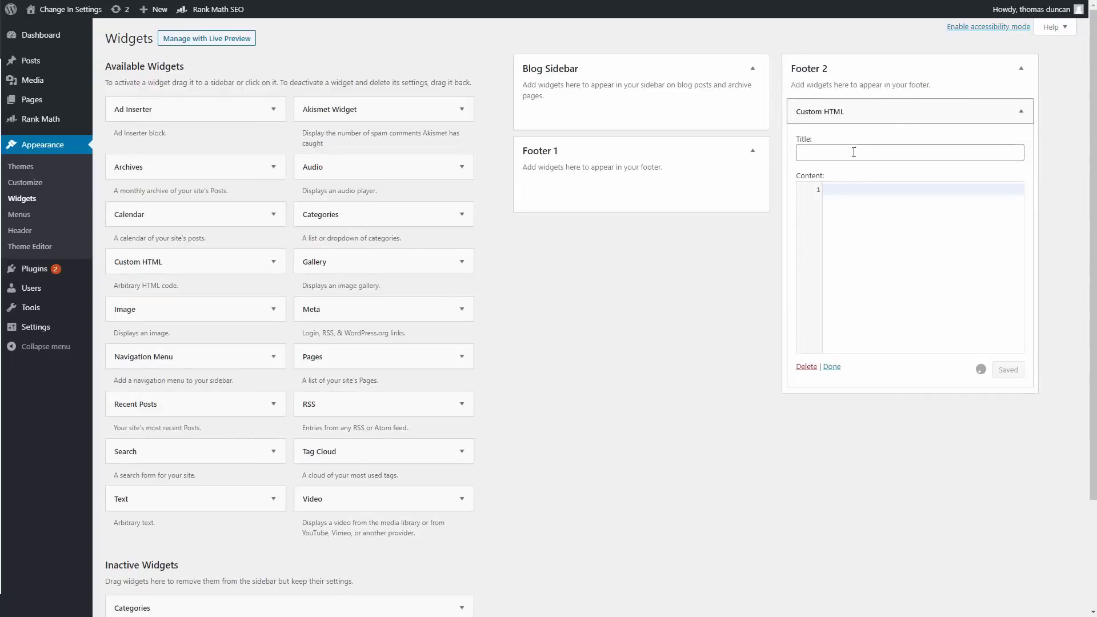
# Step: Paste the copied sales widget snippet into the Custom HTML widget's content and save it
pyautogui.click(847, 191)
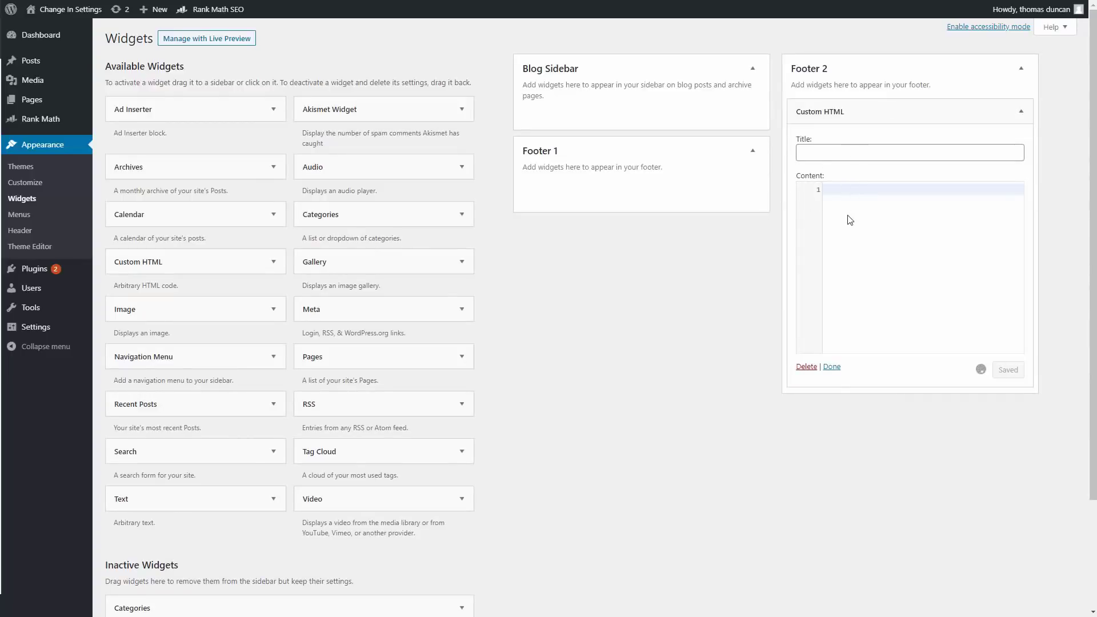
pyautogui.hotkey('ctrl', 'v')
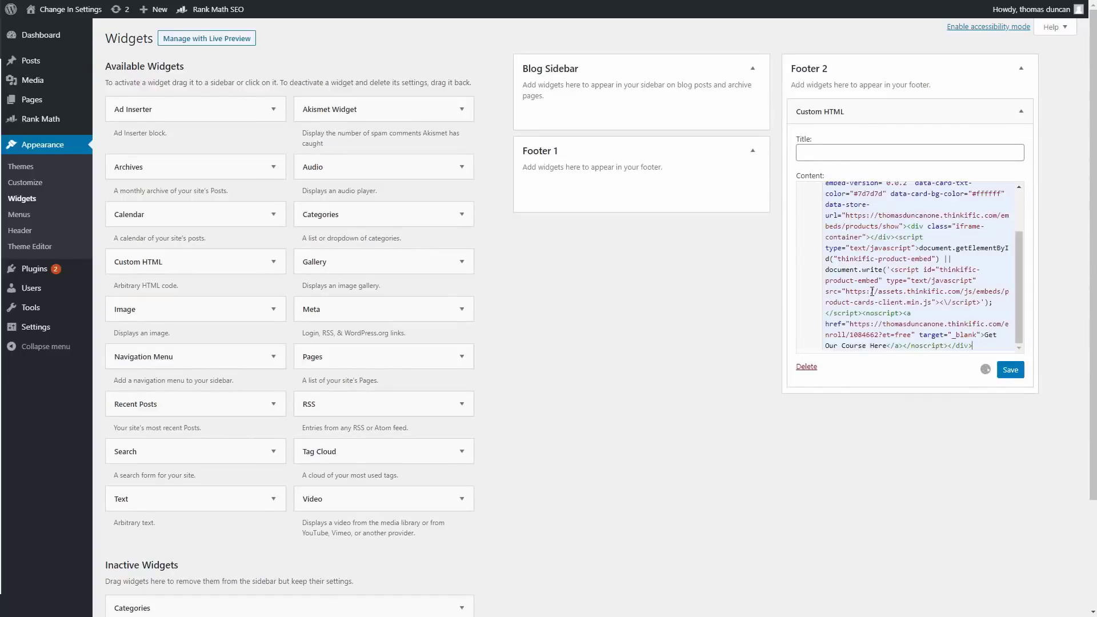
pyautogui.click(1011, 372)
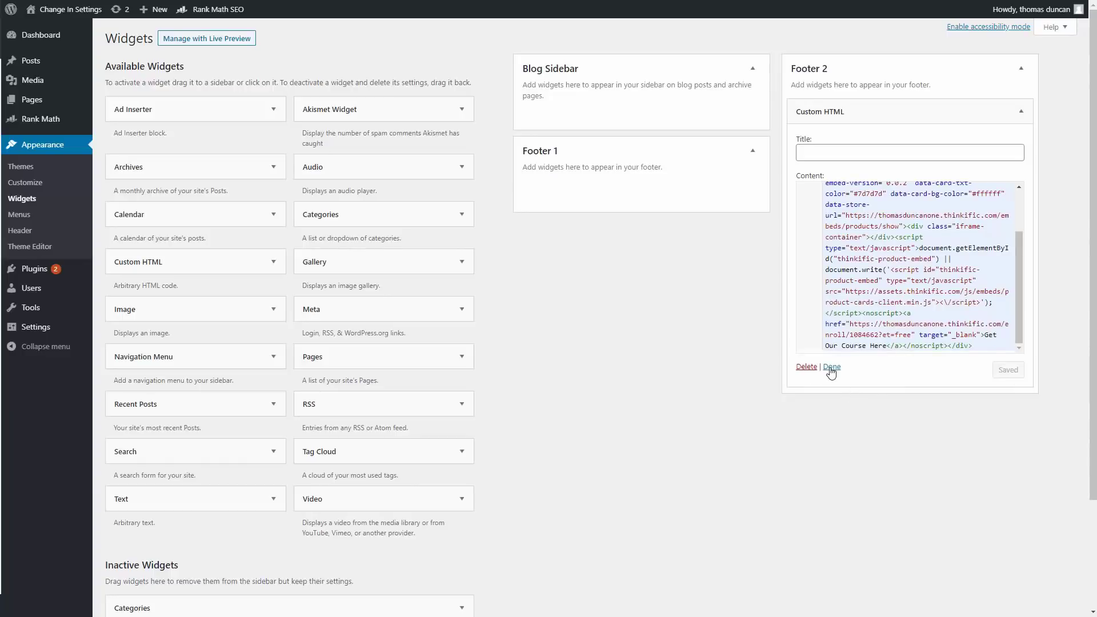
pyautogui.click(831, 368)
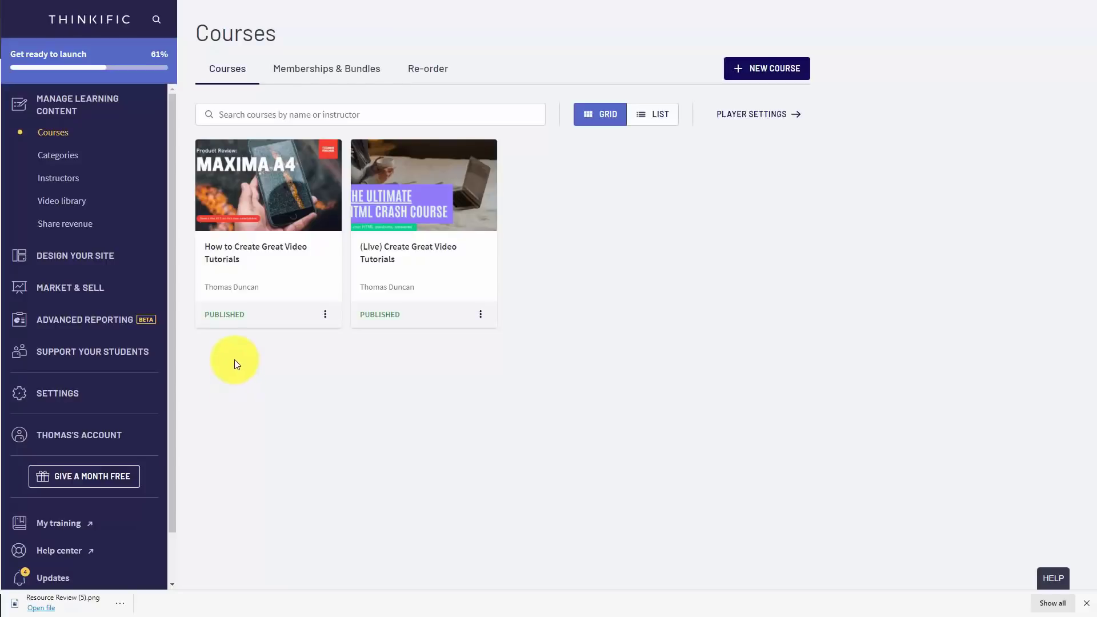
# Step: Switch back to Thinkific and review the available integrations, from the e-commerce ones such as Stripe, PayPal and Shopify onward
pyautogui.click(86, 291)
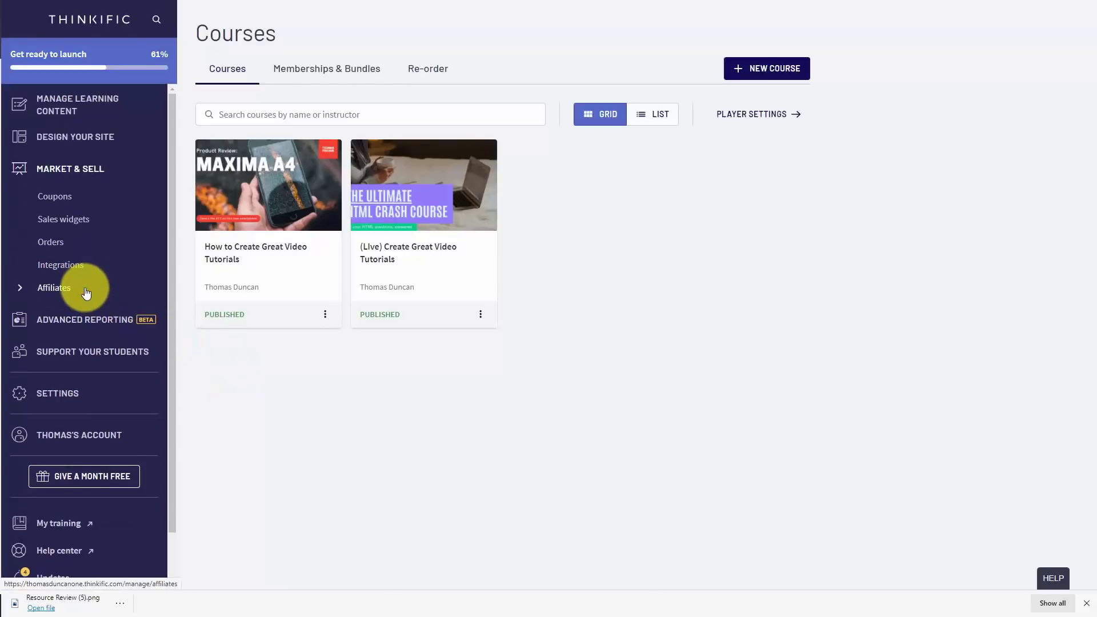
pyautogui.click(63, 266)
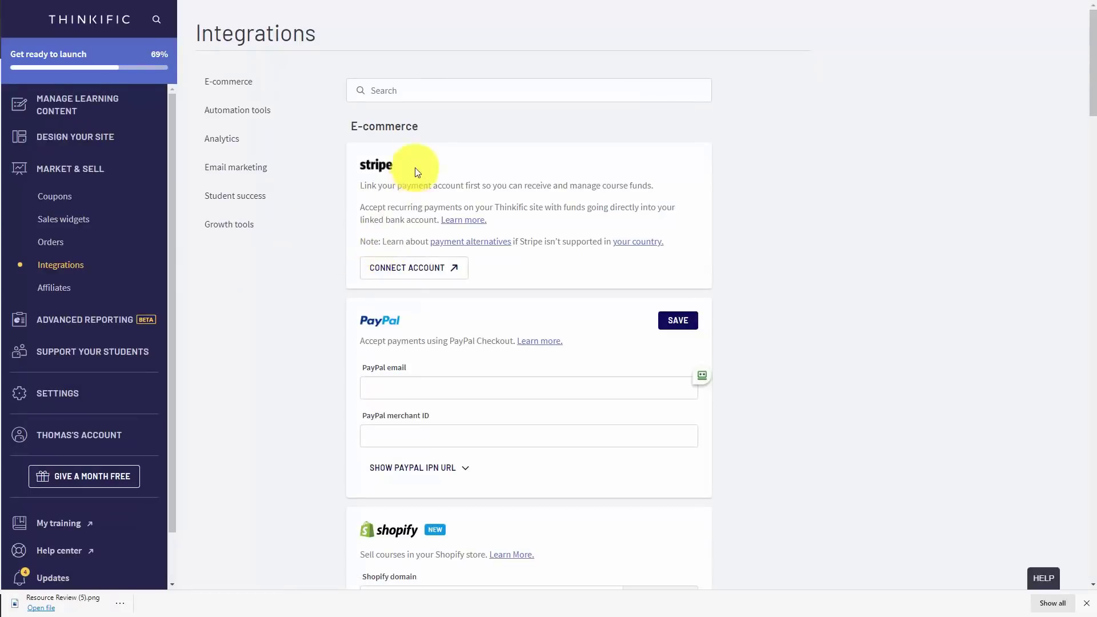
pyautogui.scroll(-2, 418, 285)
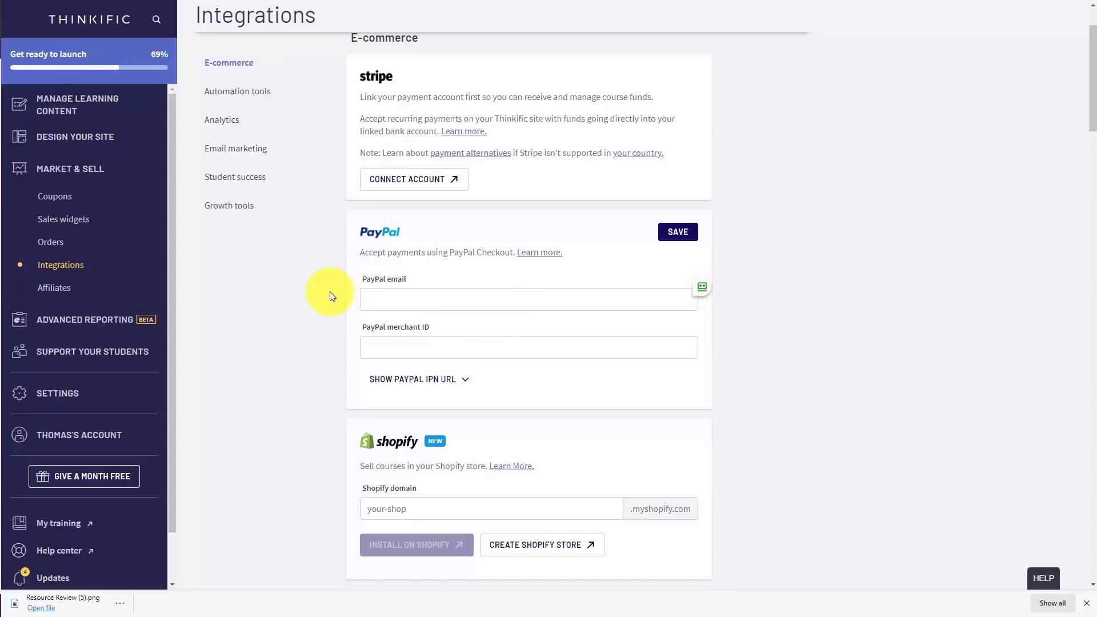
pyautogui.scroll(-3, 330, 280)
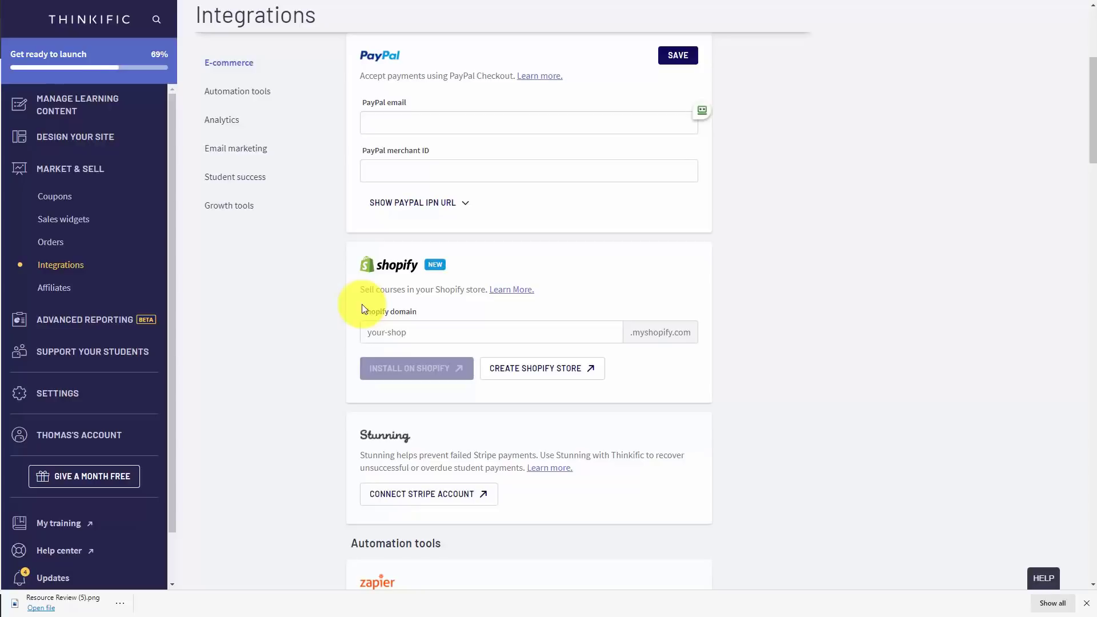
pyautogui.scroll(-6, 365, 303)
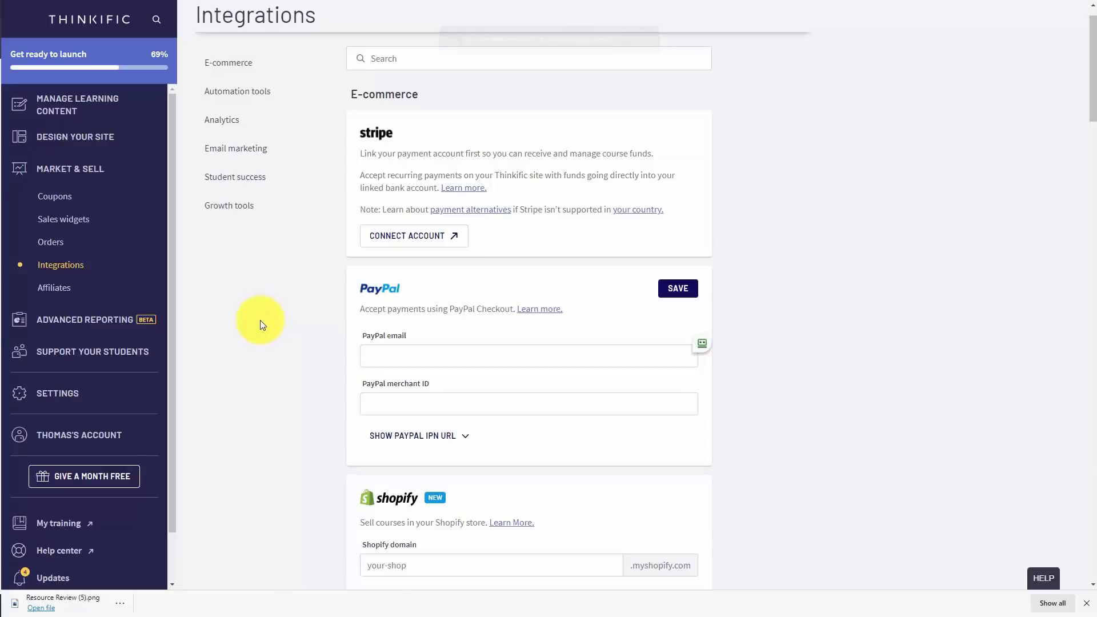
# Step: Start a new community named Video Creators, described as "The live video creation community.", with access for Logged in students
pyautogui.click(85, 353)
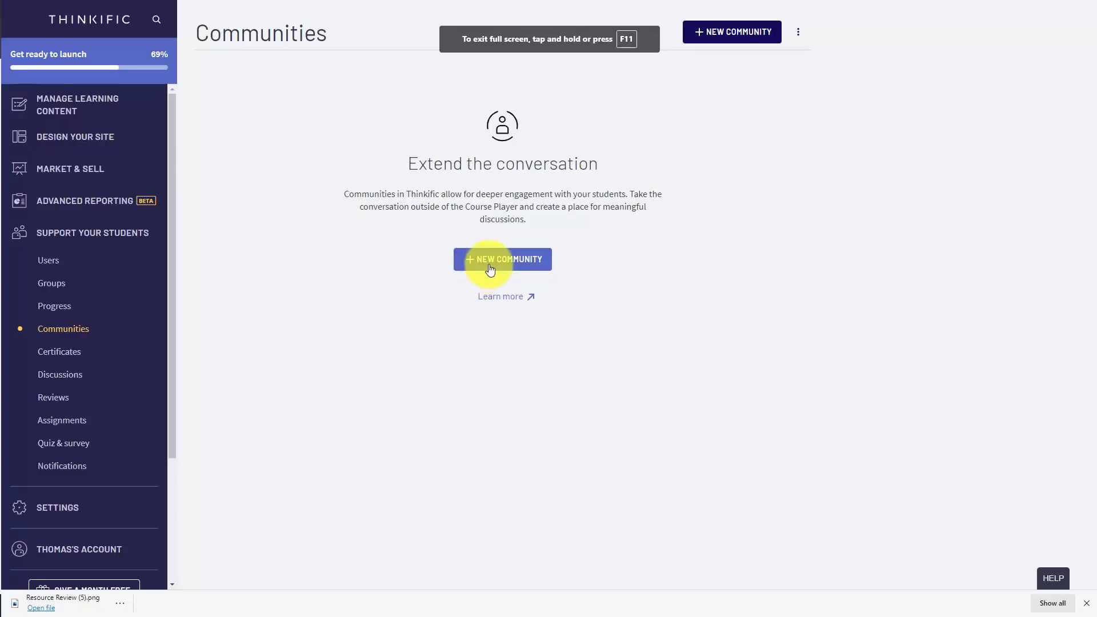
pyautogui.click(490, 264)
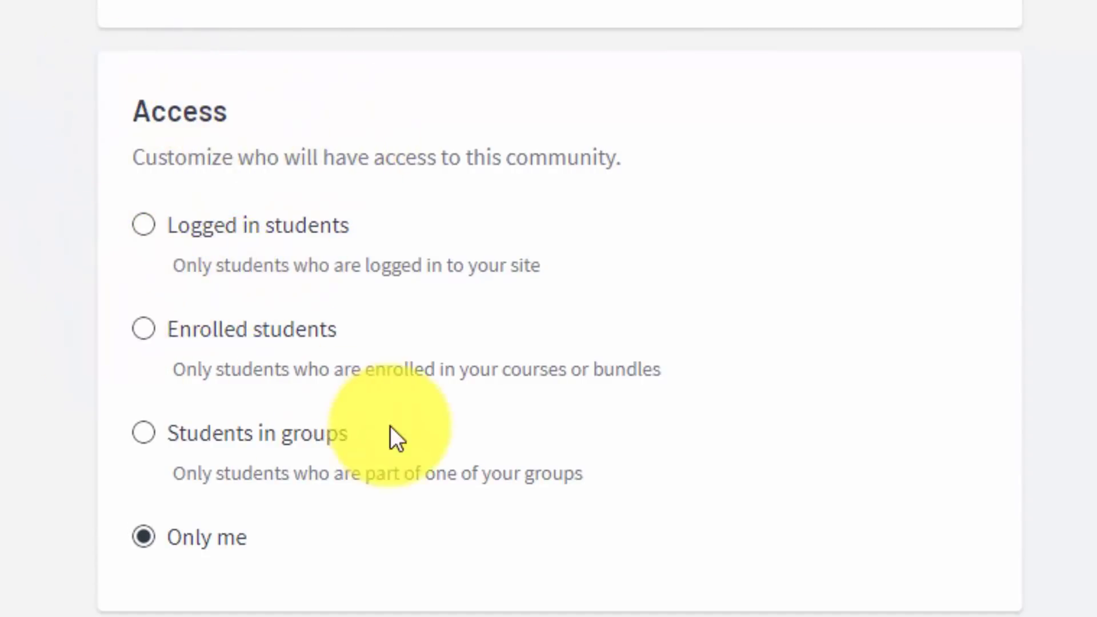
pyautogui.scroll(-3, 477, 380)
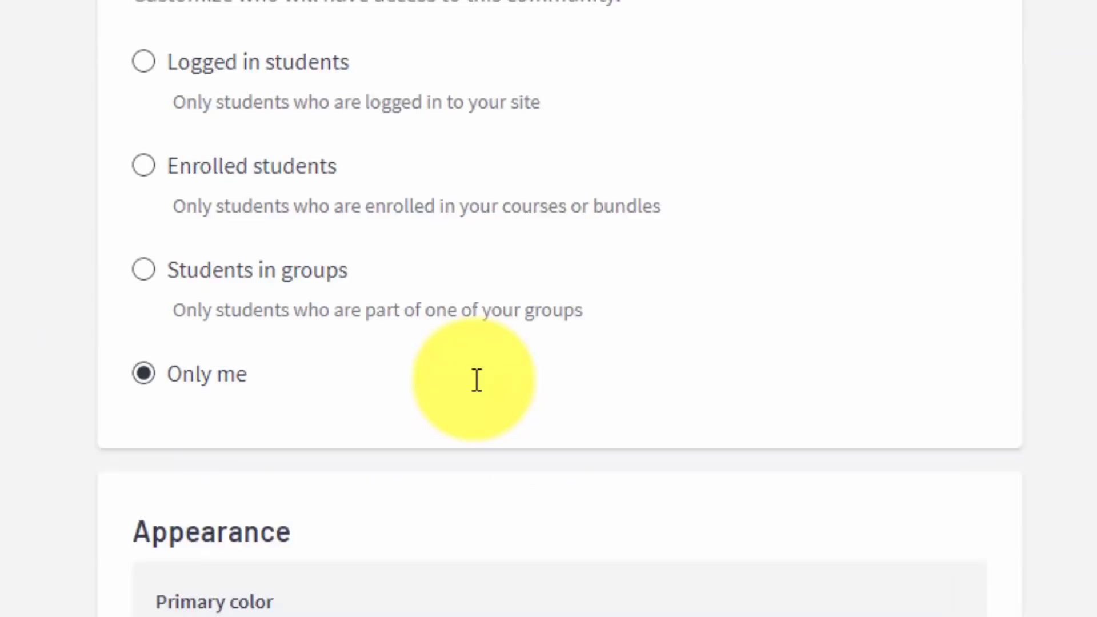
pyautogui.scroll(3, 338, 248)
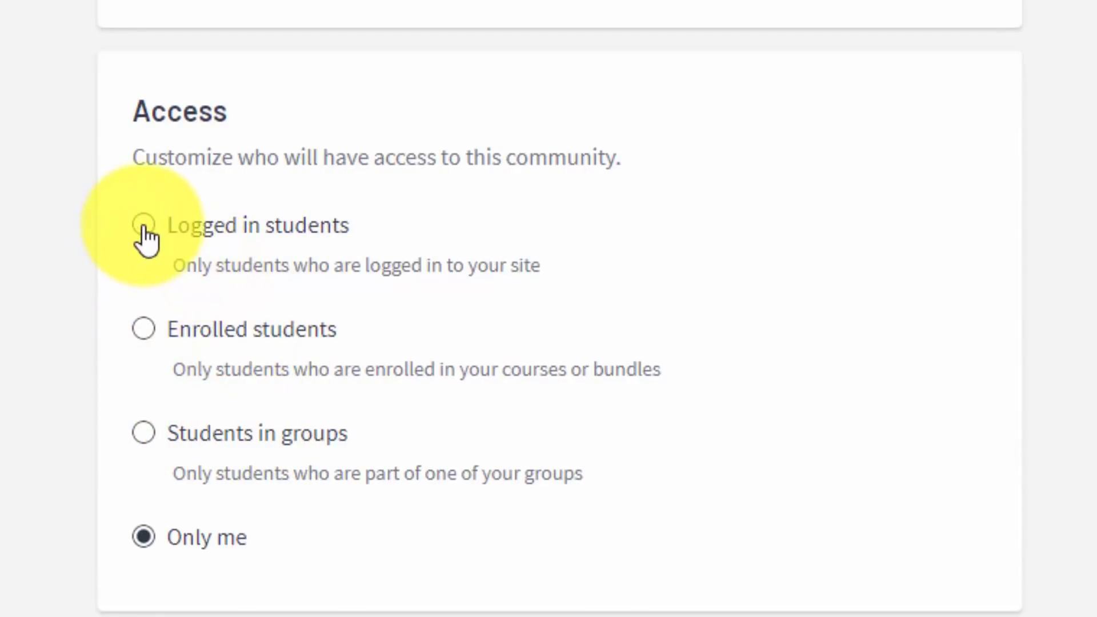
pyautogui.click(144, 330)
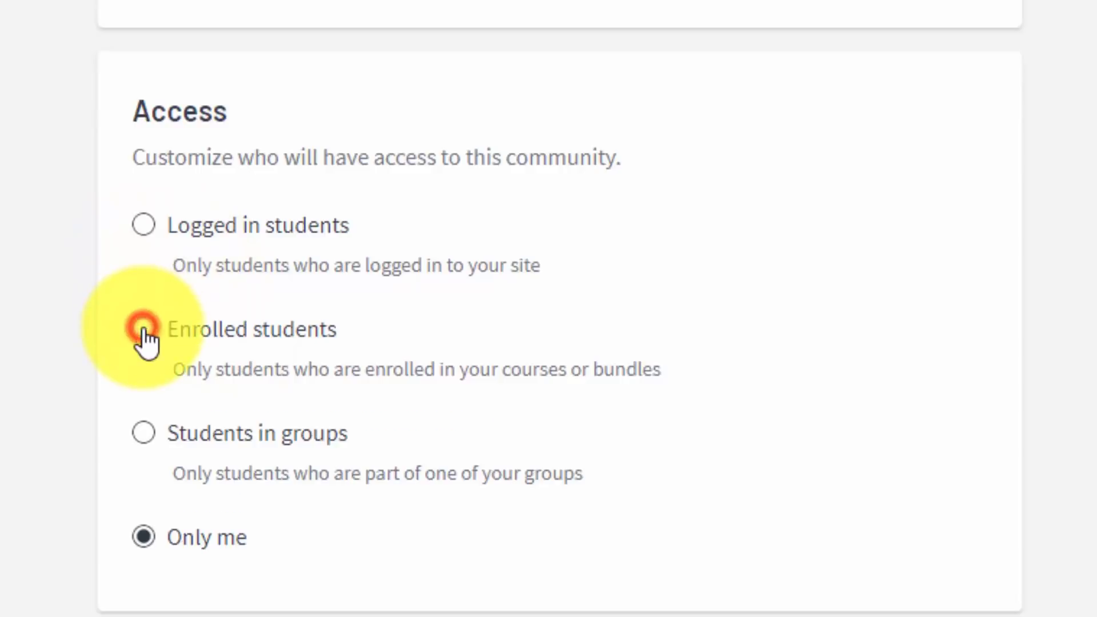
pyautogui.scroll(-5, 530, 264)
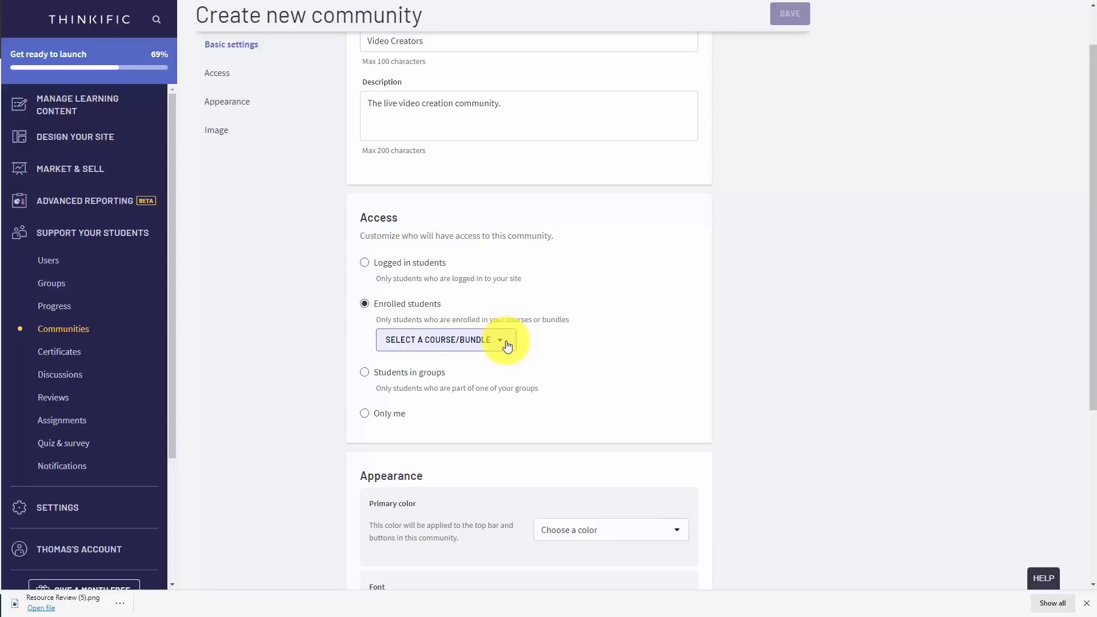
pyautogui.click(364, 262)
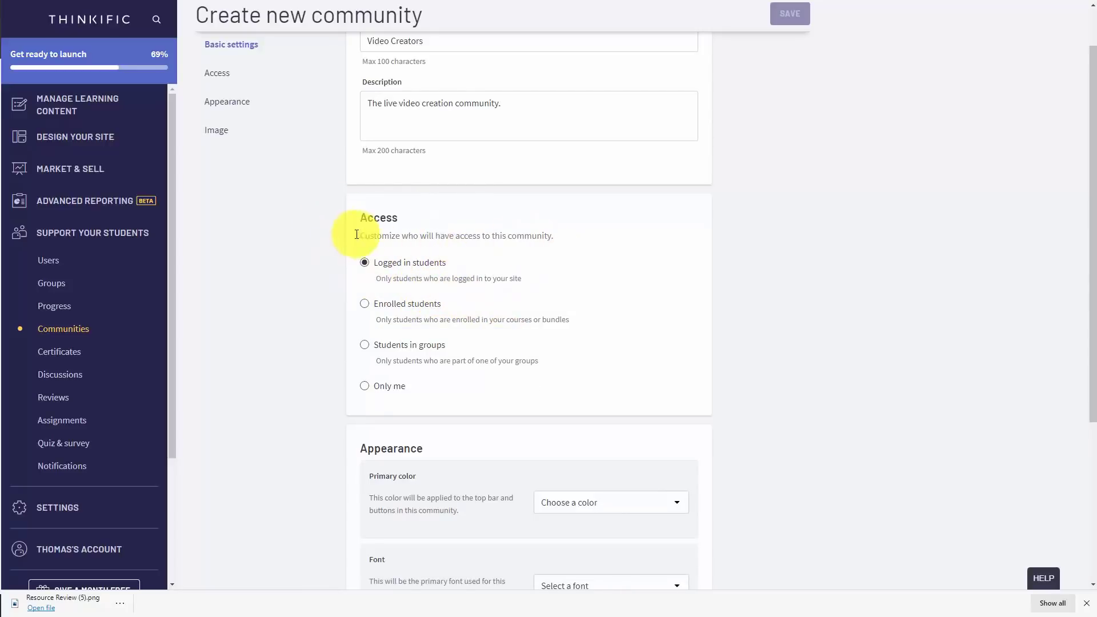
# Step: Give the community an orange primary color, the Source Sans Pro font and the HTML crash course image
pyautogui.scroll(-4, 515, 318)
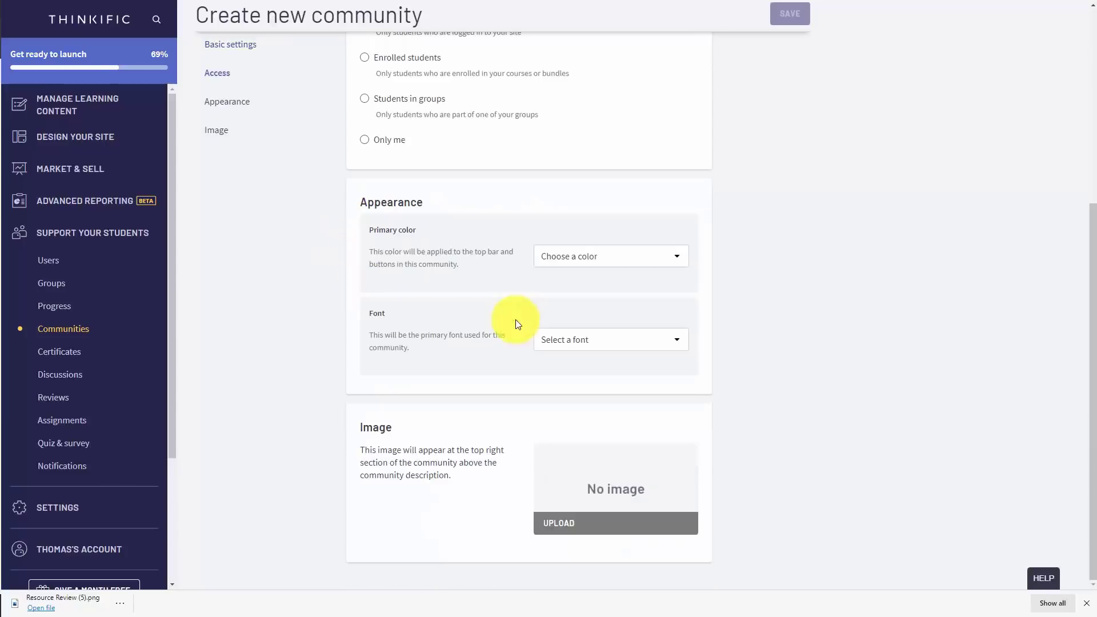
pyautogui.click(613, 263)
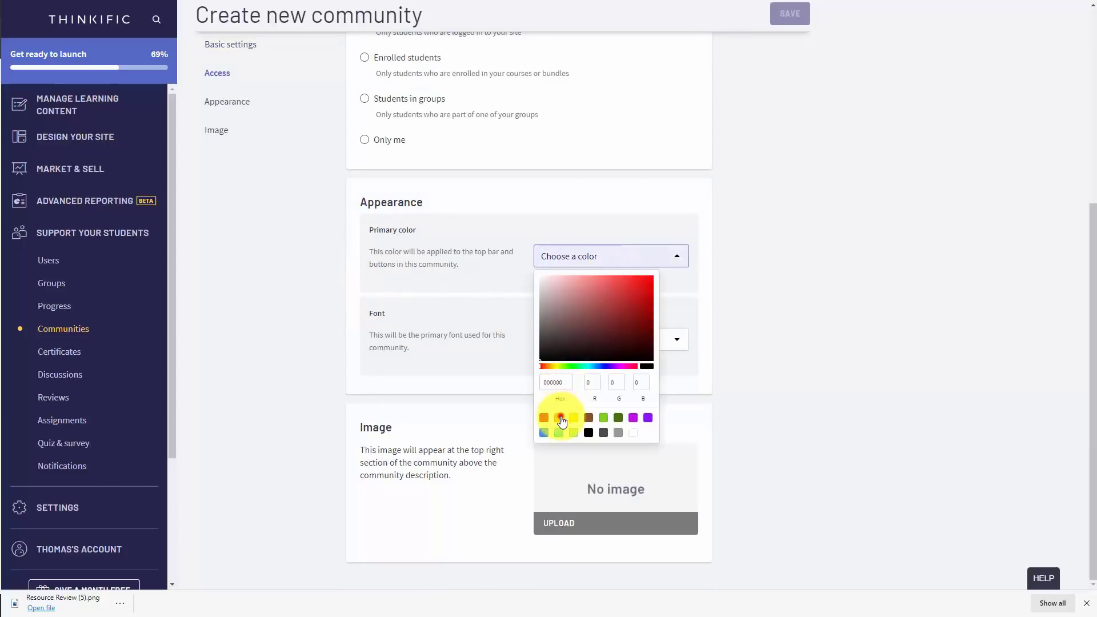
pyautogui.click(559, 418)
pyautogui.click(366, 374)
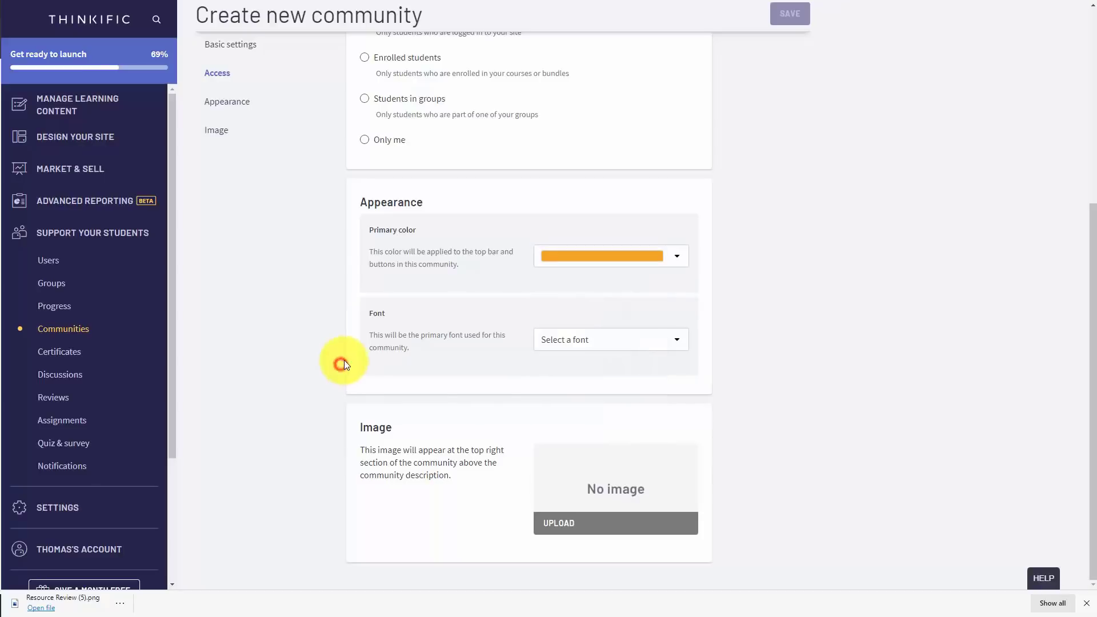
pyautogui.click(658, 339)
pyautogui.click(560, 372)
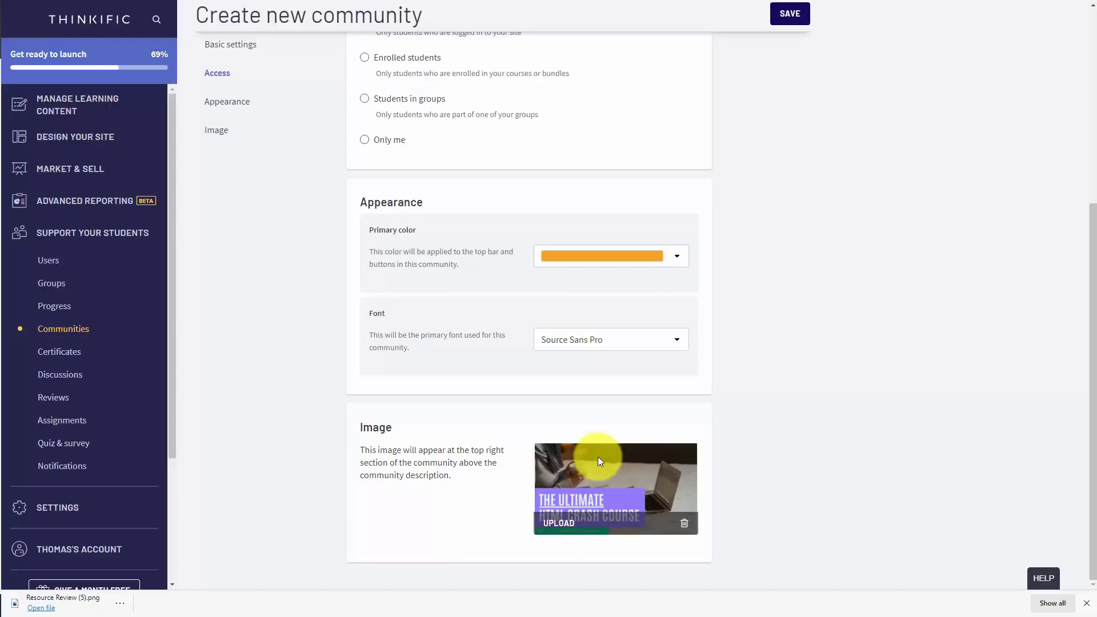
# Step: Save the new community and check the My communities section of the student dashboard
pyautogui.scroll(5, 643, 348)
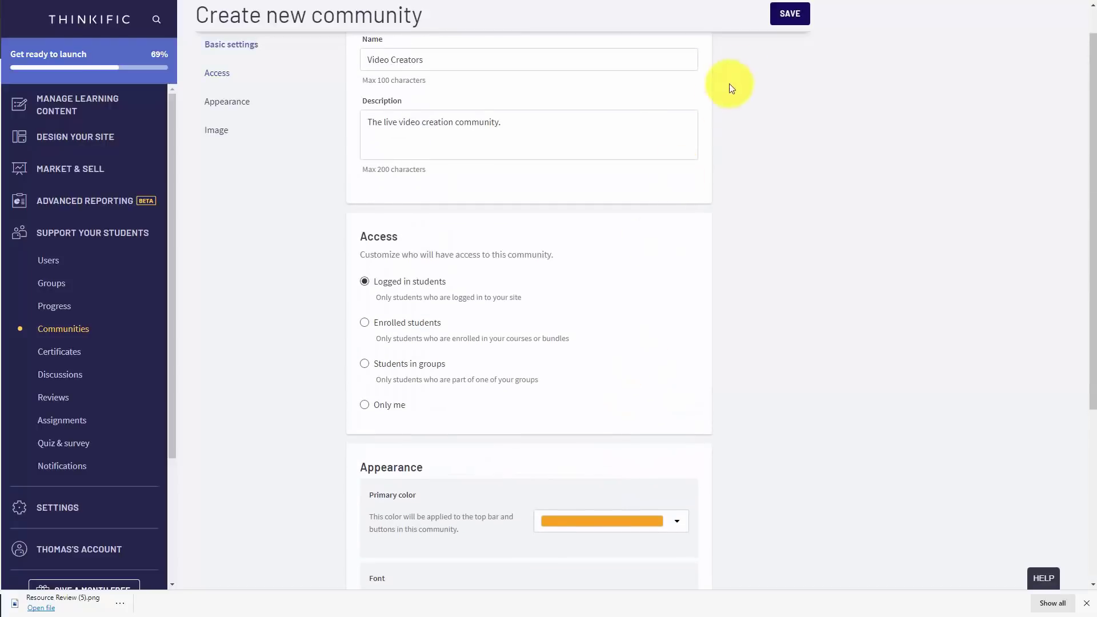
pyautogui.click(790, 14)
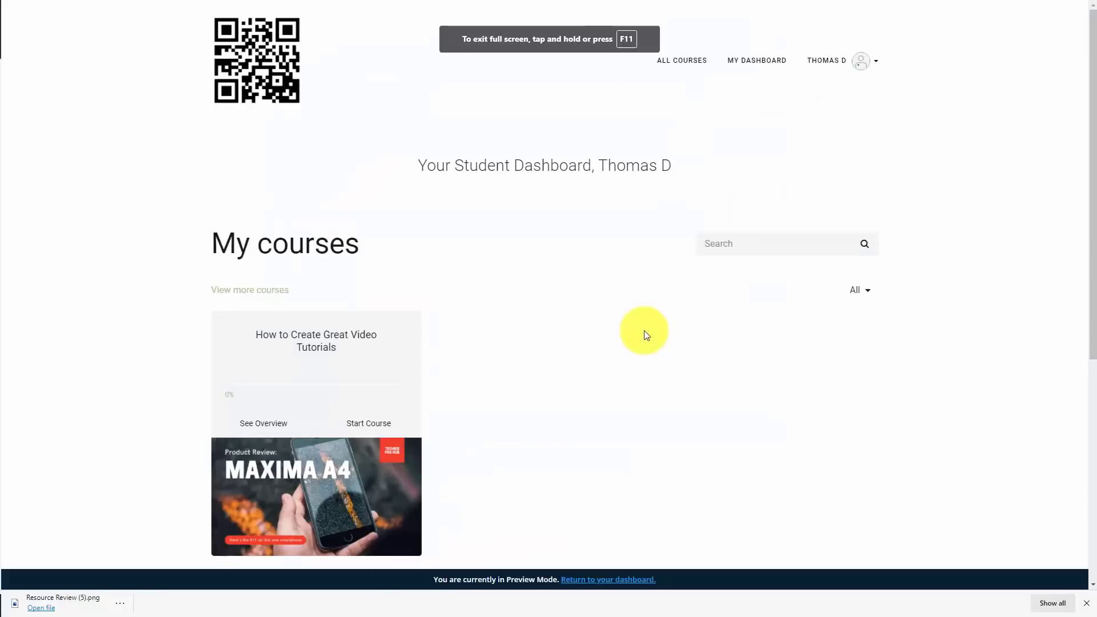
pyautogui.scroll(-5, 605, 267)
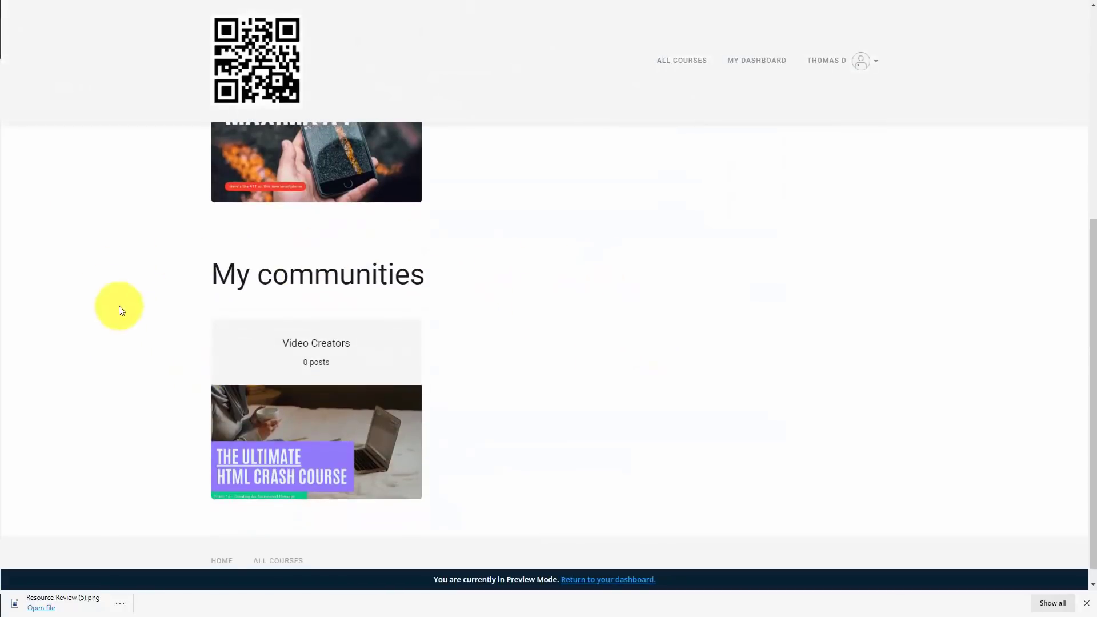
pyautogui.scroll(4, 608, 421)
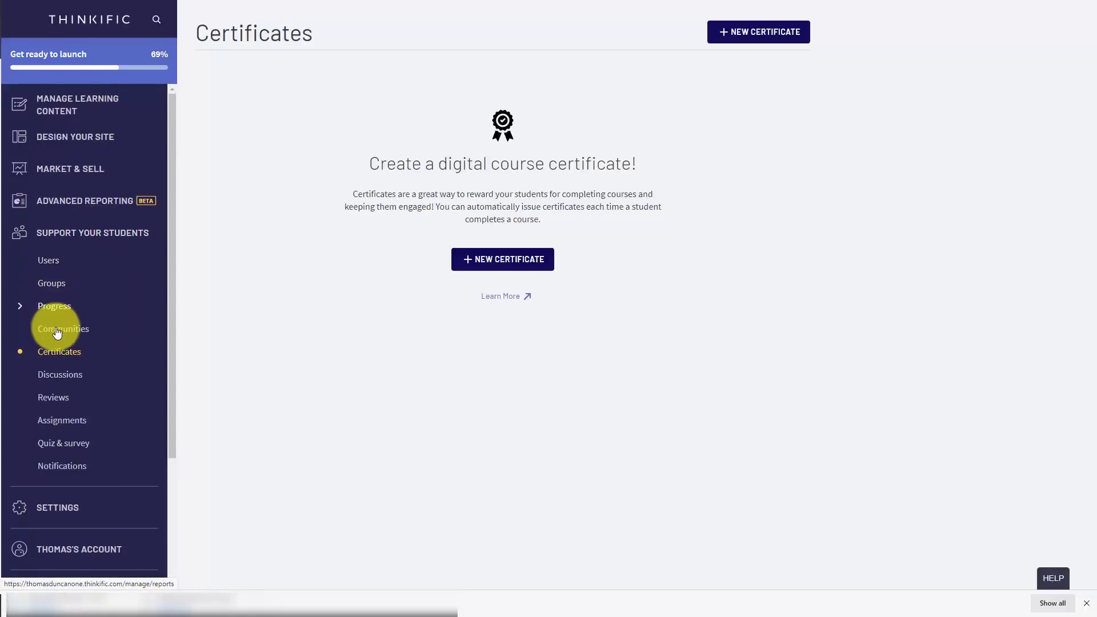
# Step: Start a new course certificate and name it "Video Tutorials"
pyautogui.click(63, 351)
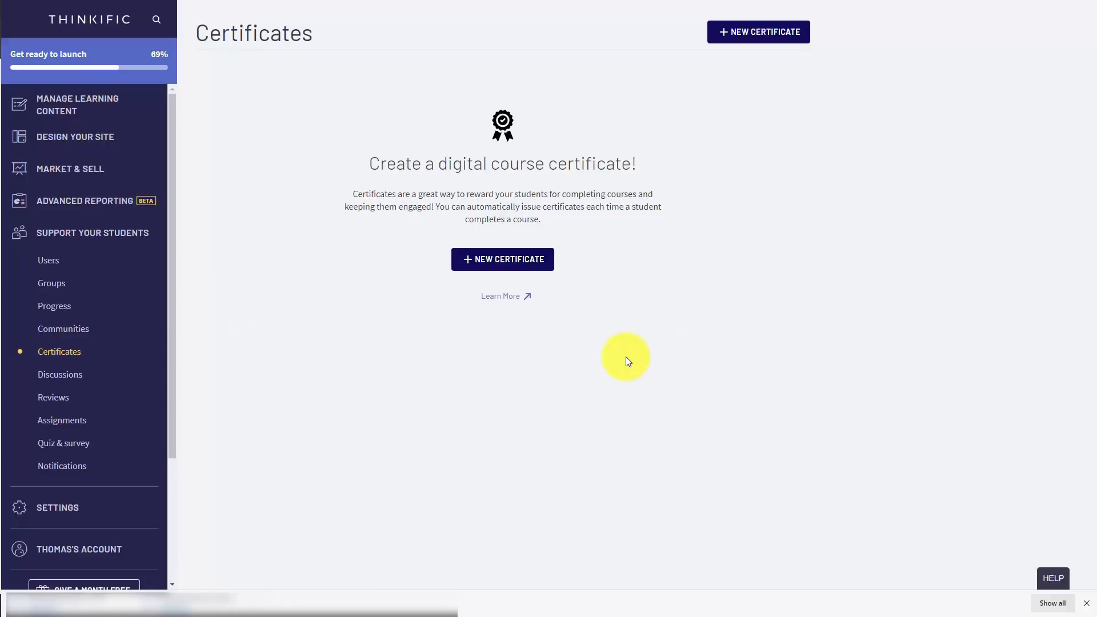
pyautogui.click(490, 260)
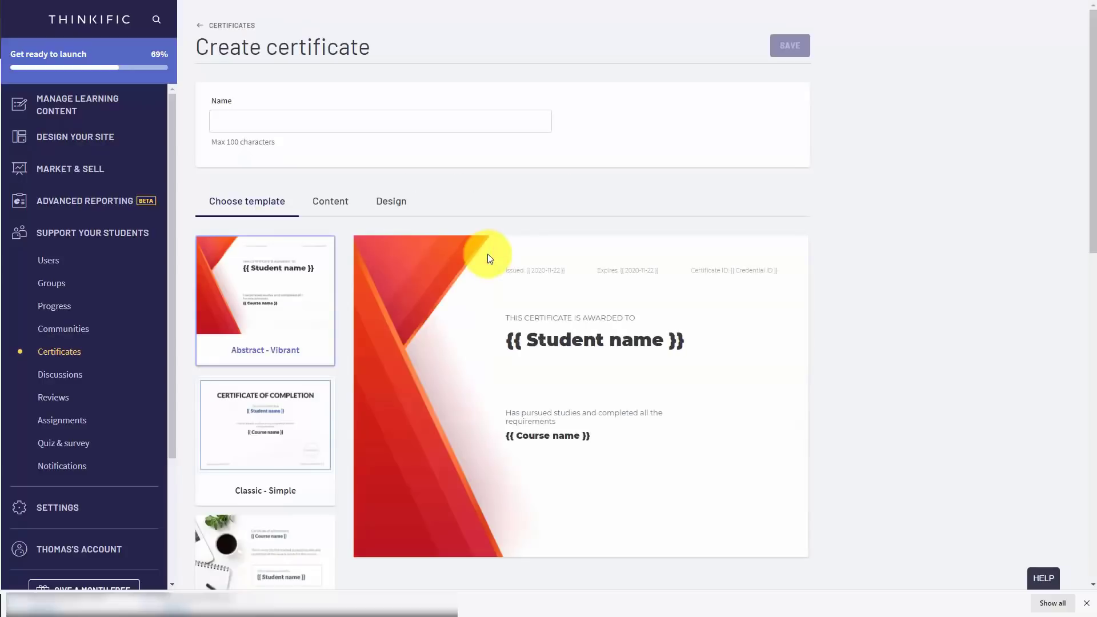
pyautogui.click(282, 121)
pyautogui.write('Video Tutorials')
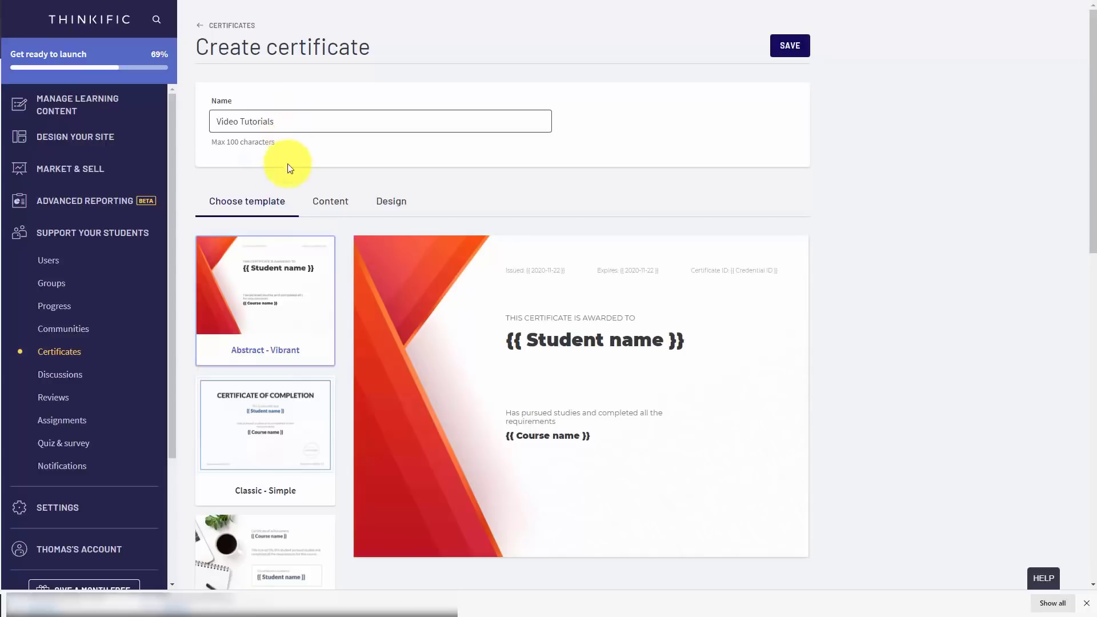
# Step: Apply the Classic - Simple template to the certificate and add "Video Tutorials Live" as the text below the course name
pyautogui.click(267, 414)
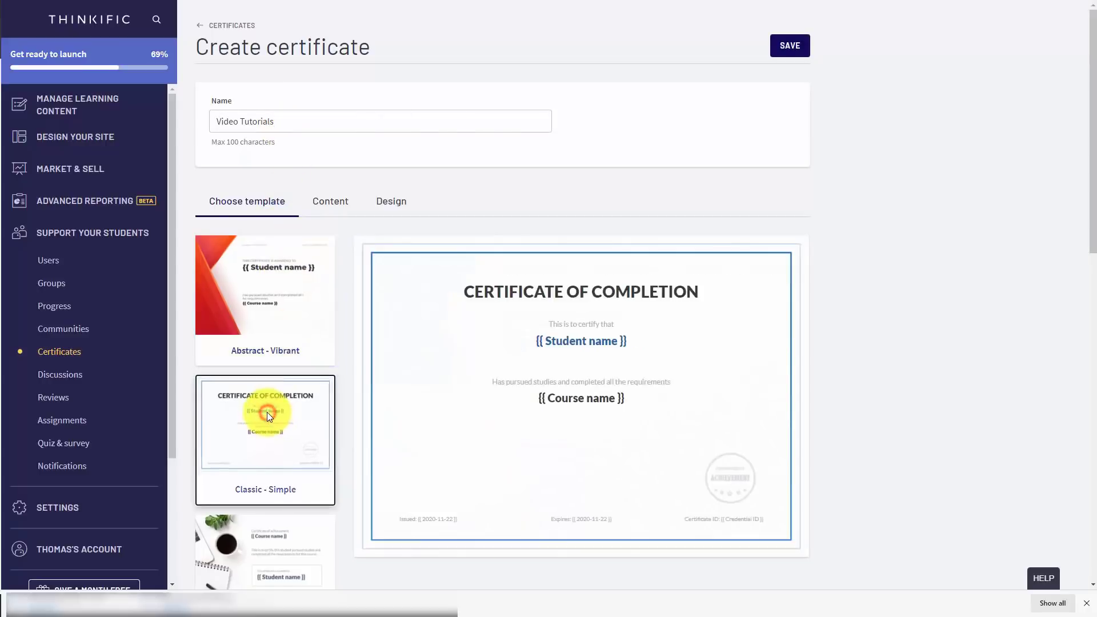
pyautogui.scroll(-3, 266, 413)
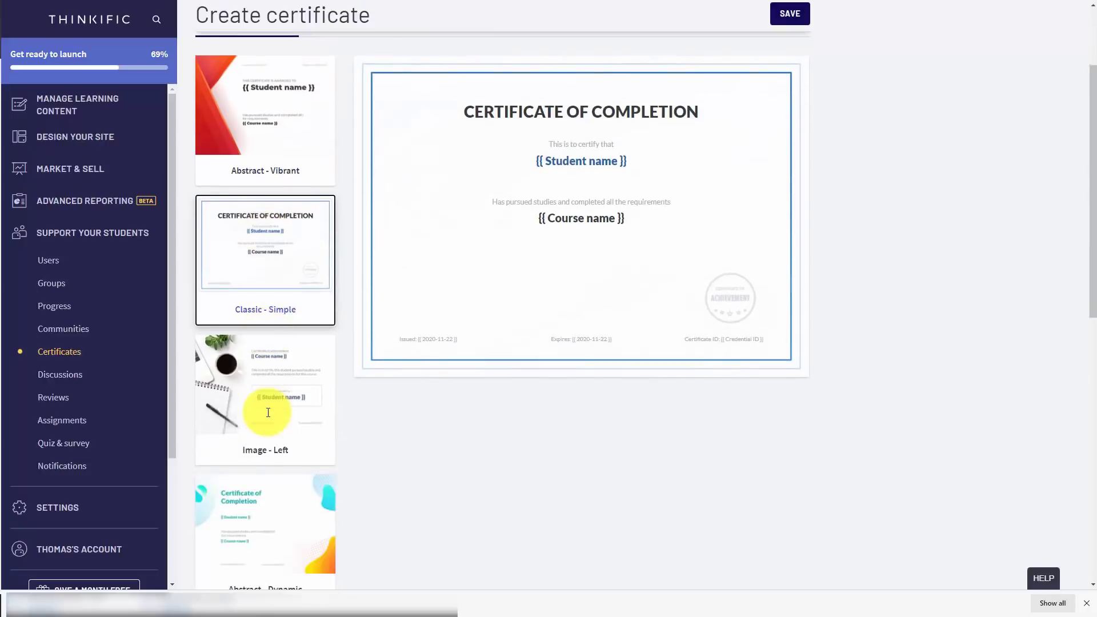
pyautogui.scroll(3, 266, 413)
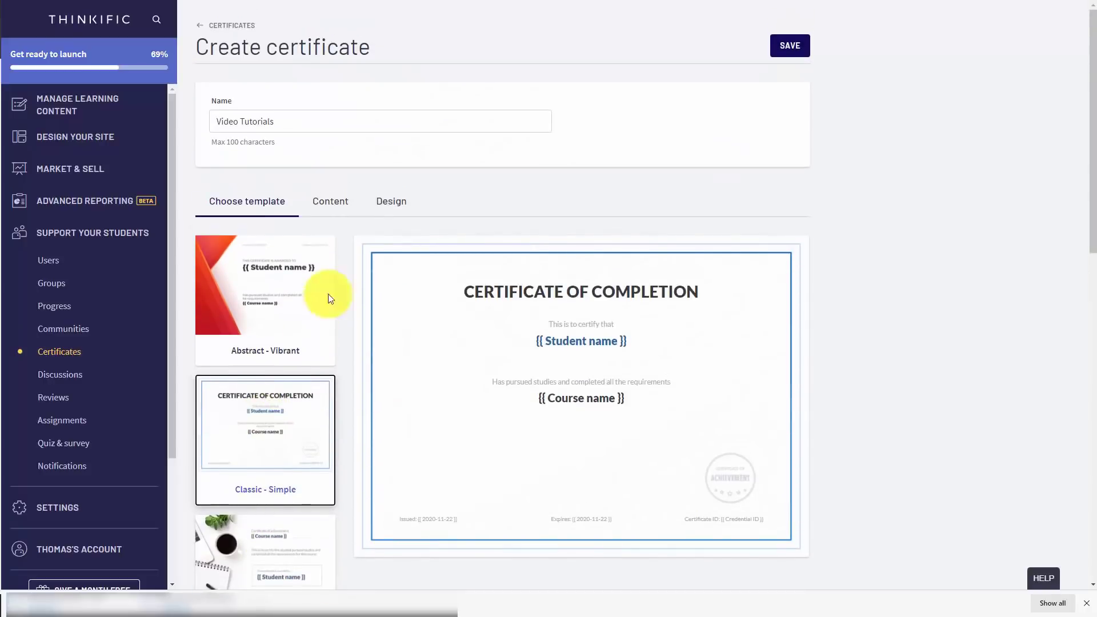
pyautogui.click(340, 204)
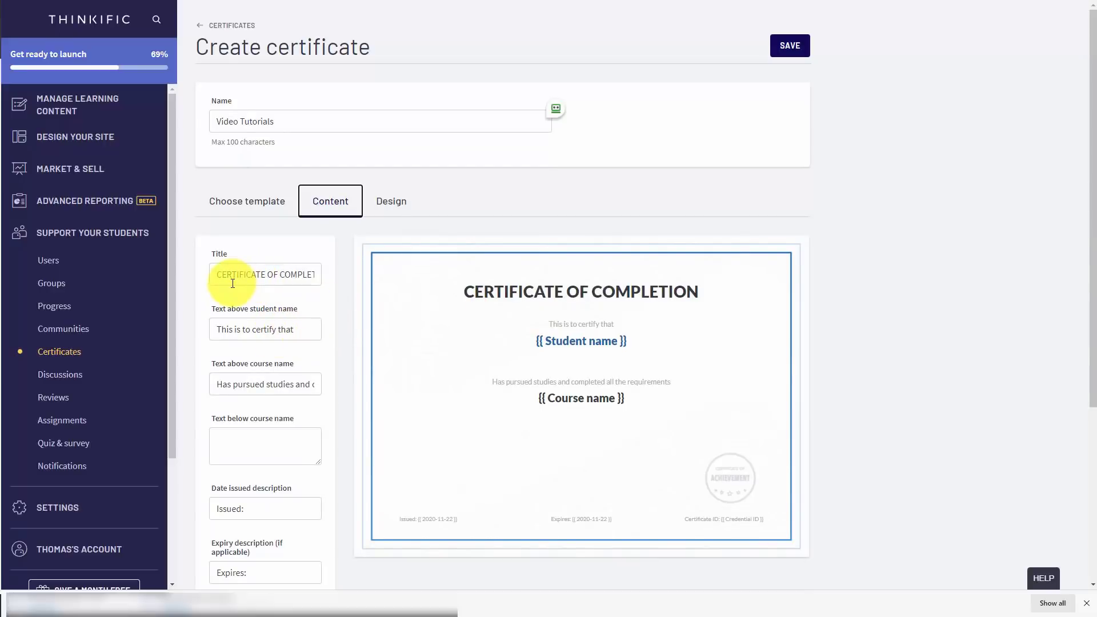
pyautogui.click(275, 451)
pyautogui.write('Video Tutorials Live')
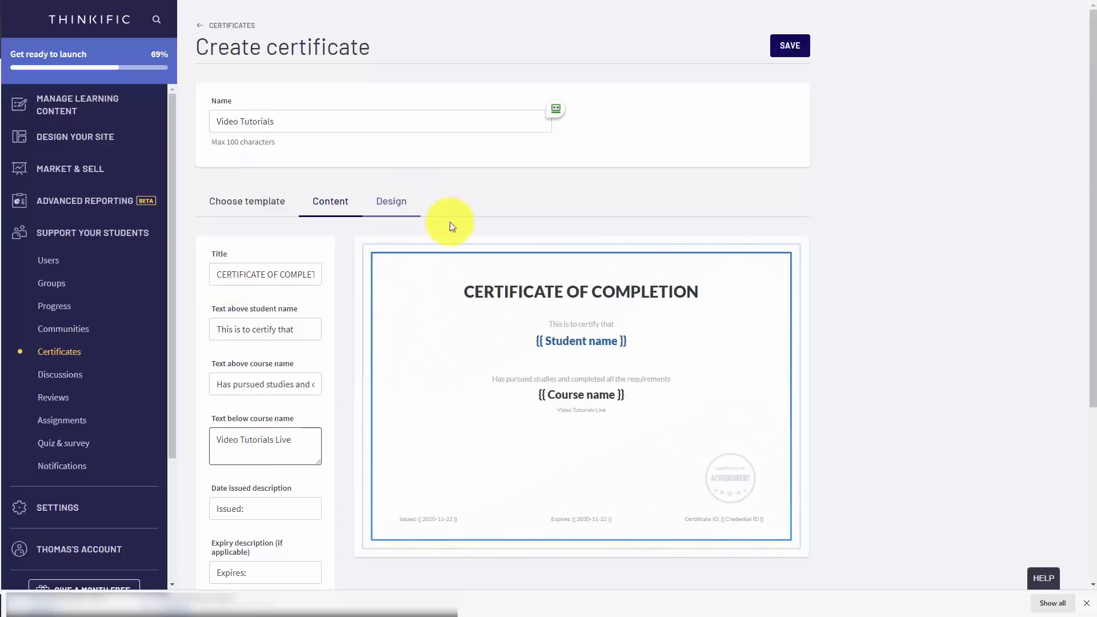
# Step: Set the certificate's secondary text color to green, remove its background image and logo, and save the certificate
pyautogui.click(388, 204)
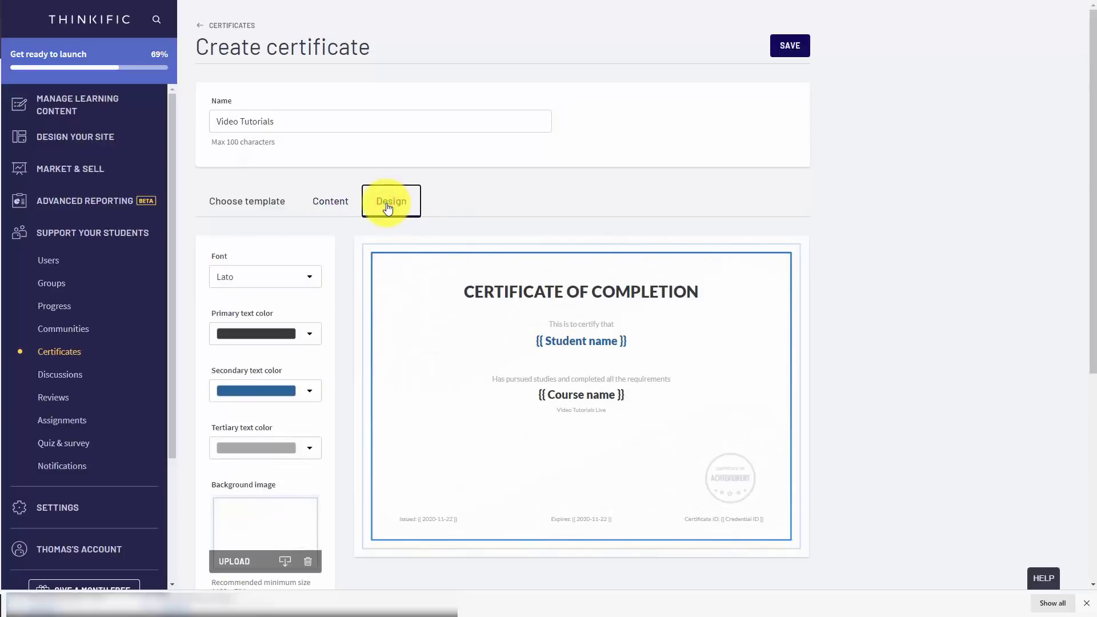
pyautogui.scroll(-1, 349, 258)
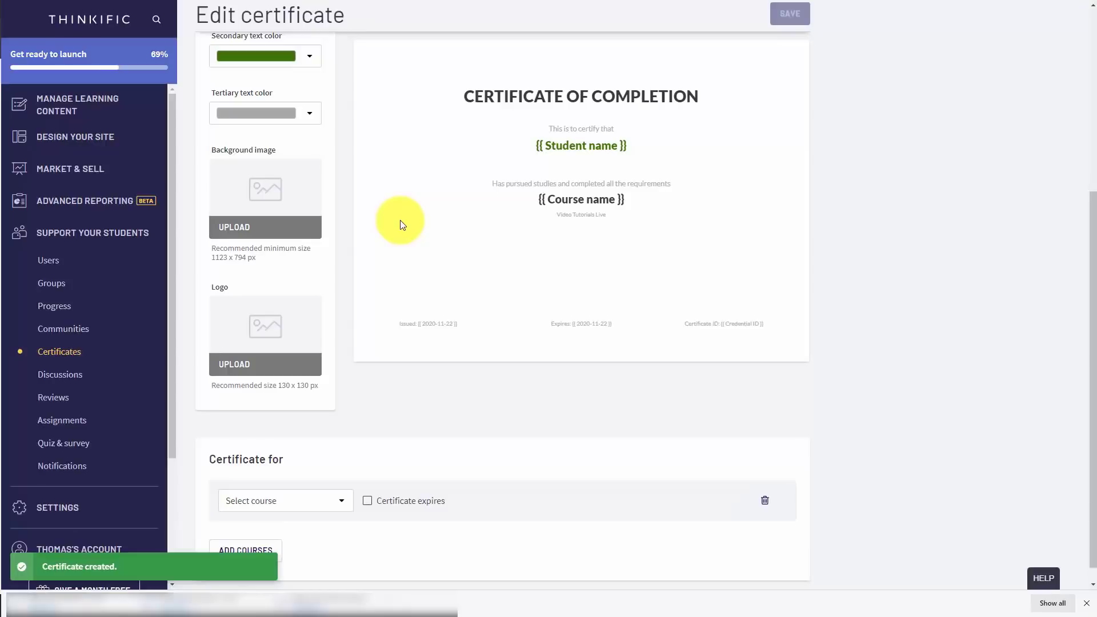
# Step: Assign the certificate to the course (LIve) Create Great Video Tutorials
pyautogui.scroll(-1, 400, 221)
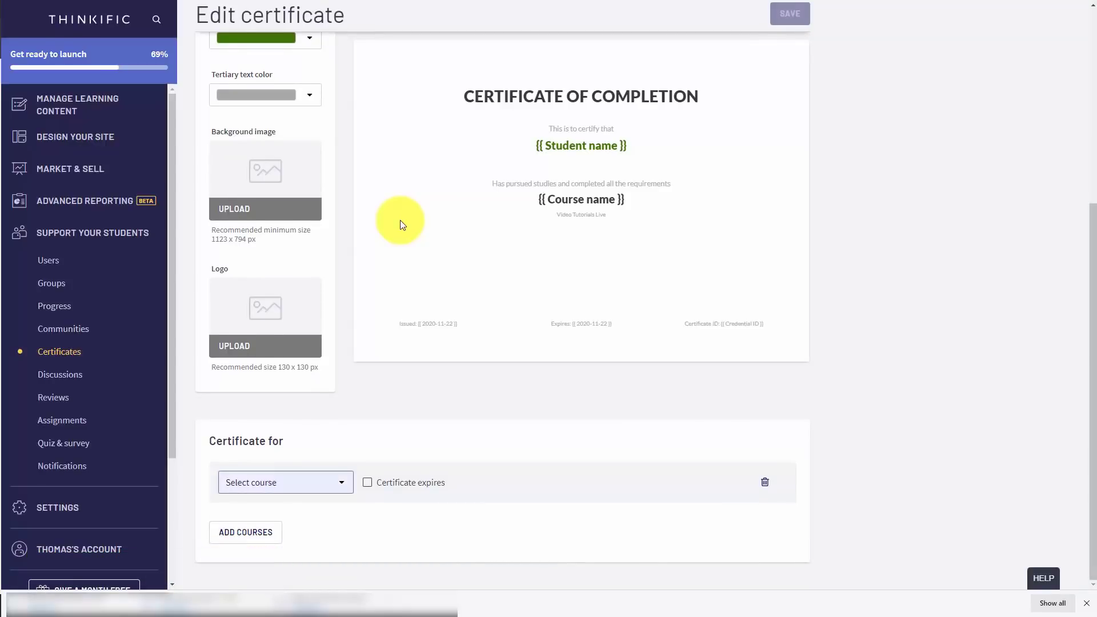
pyautogui.press('Return')
pyautogui.press('Down')
pyautogui.press('Down')
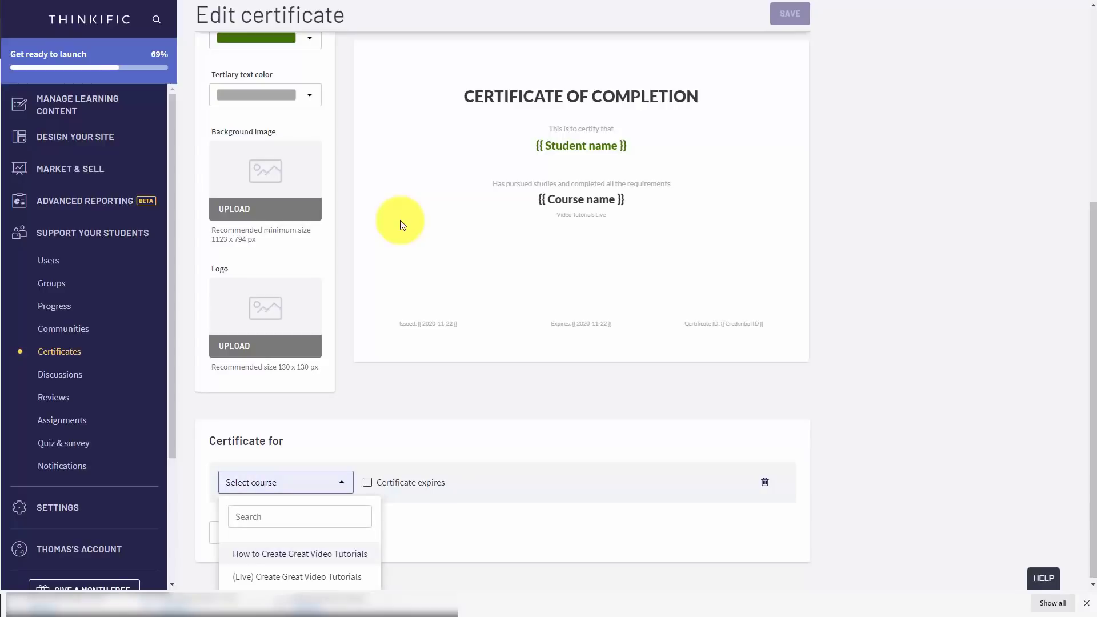
pyautogui.press('Return')
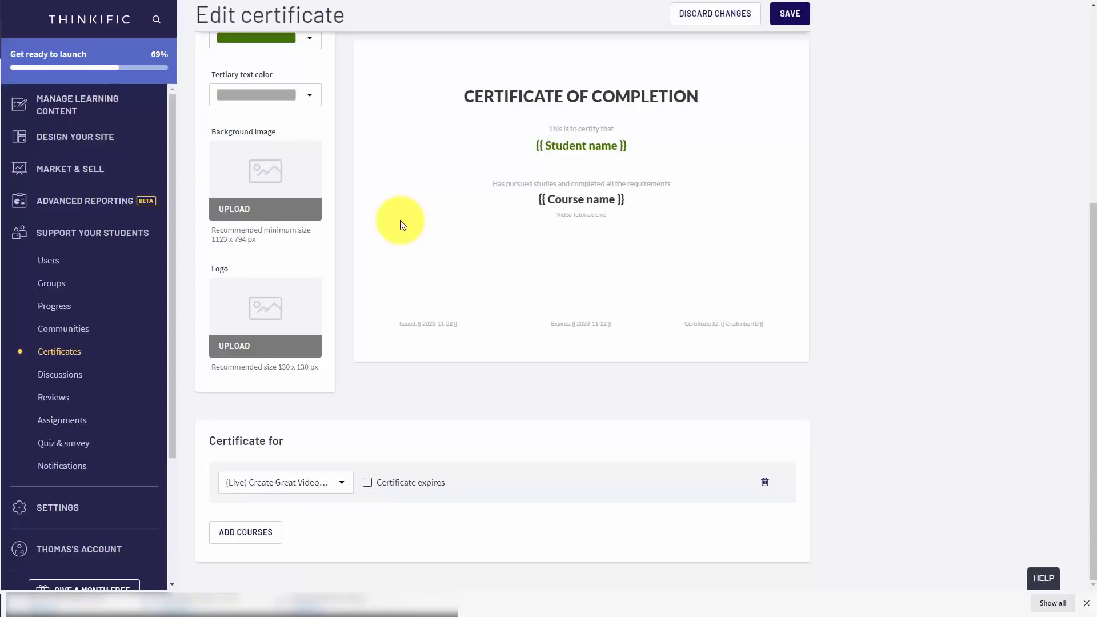
# Step: Make the certificate expire after a period of 365 days and save it
pyautogui.press('Tab')
pyautogui.press('space')
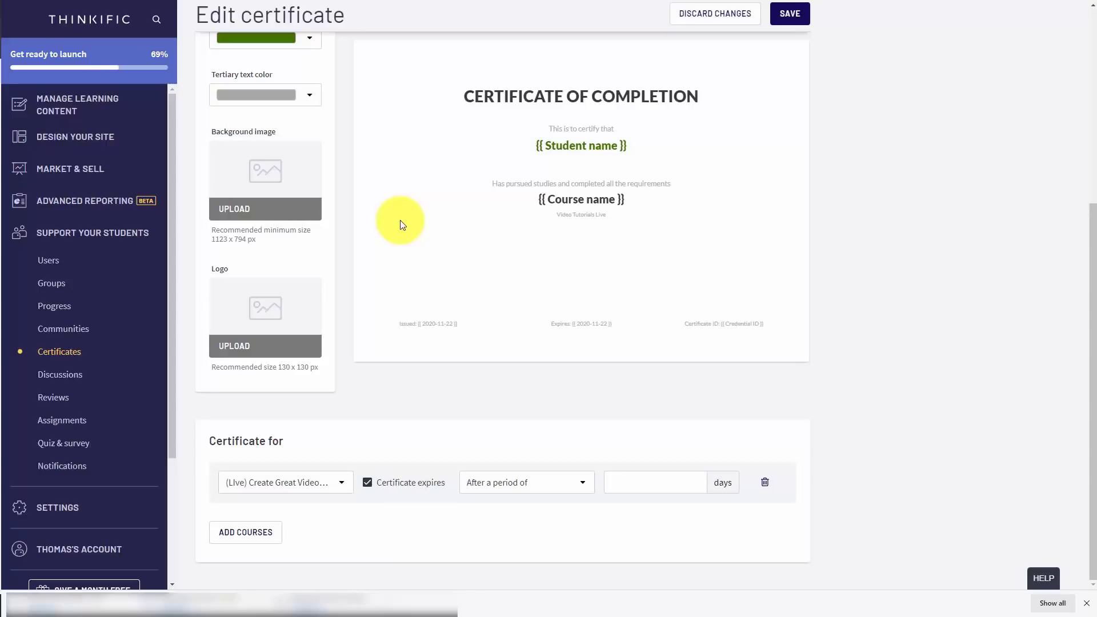
pyautogui.press('Tab')
pyautogui.write('365')
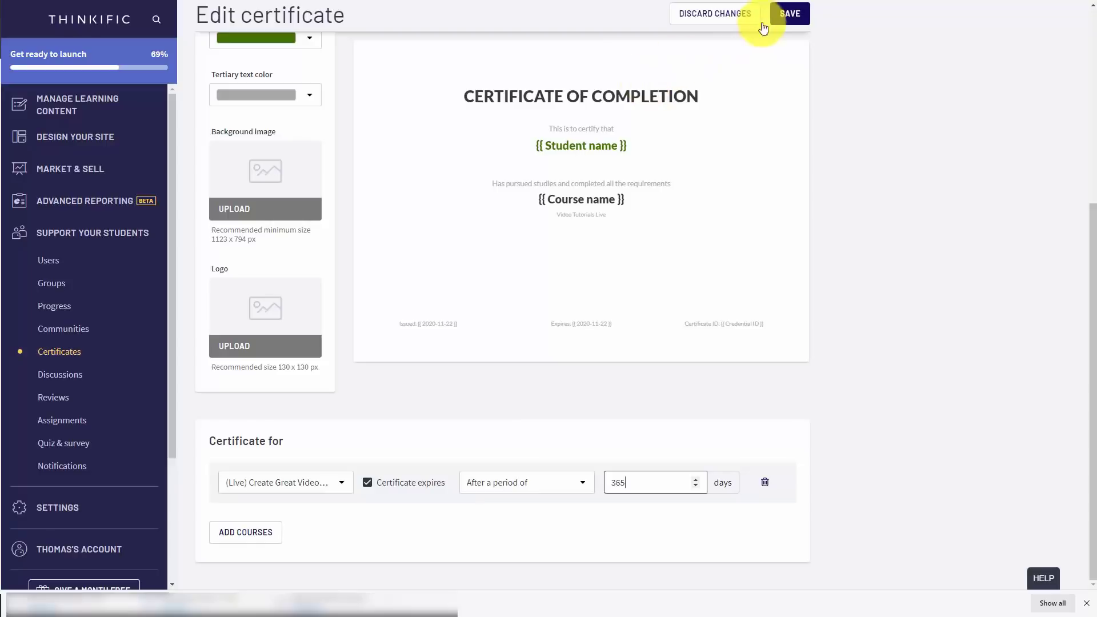
pyautogui.click(783, 15)
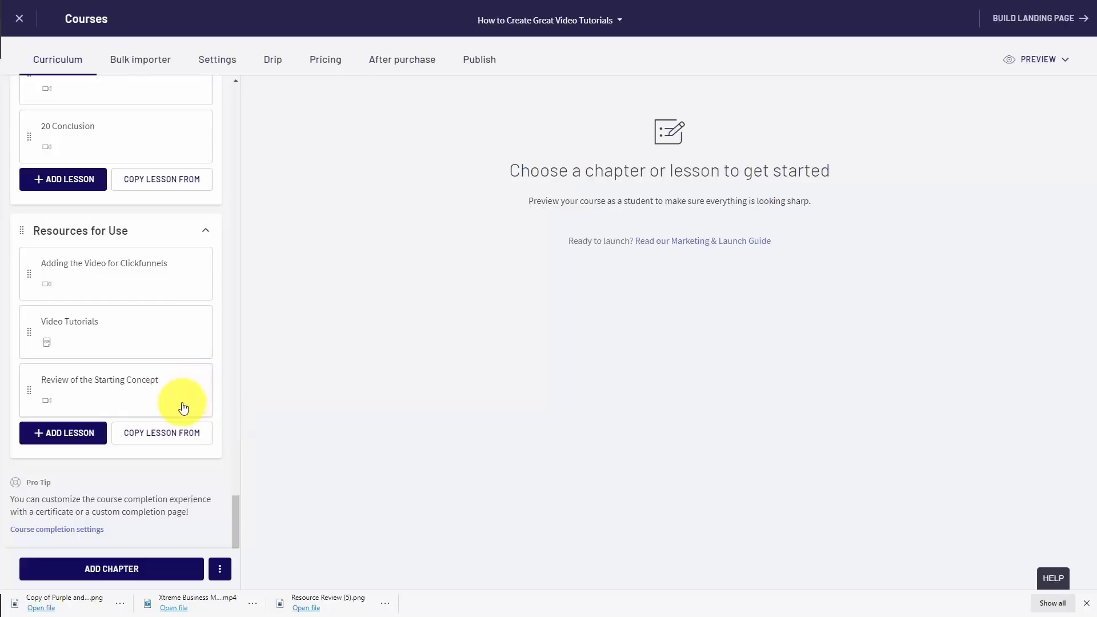
# Step: Add an assignment lesson "Create a Video Tutorial" to Resources for Use, with content "Create your own tutorial." and the template presellvideo.mp4
pyautogui.click(73, 438)
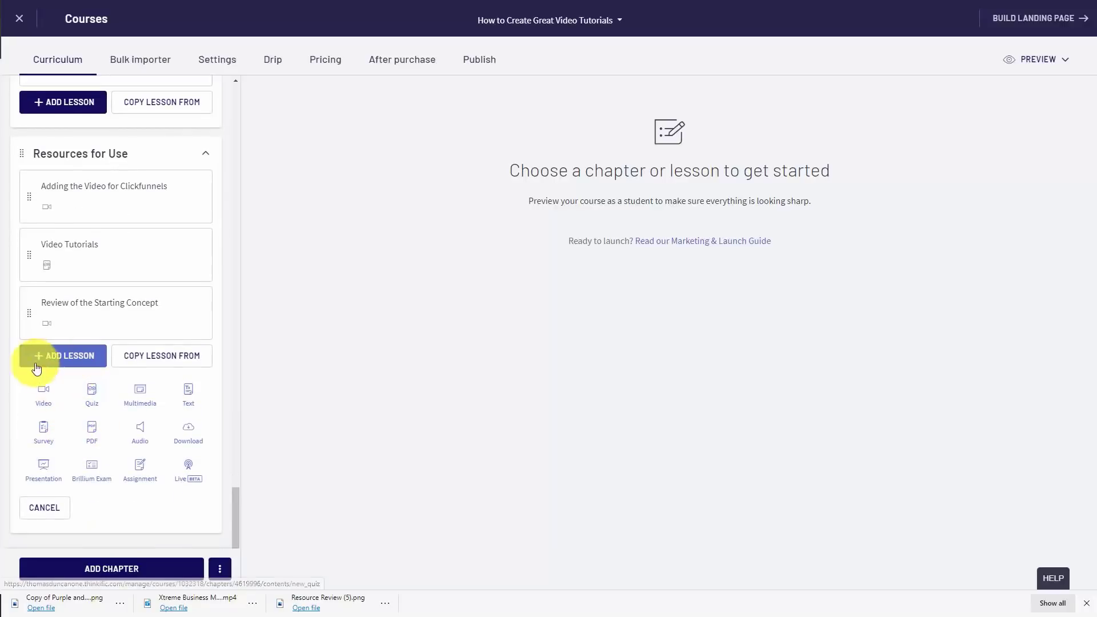
pyautogui.click(140, 468)
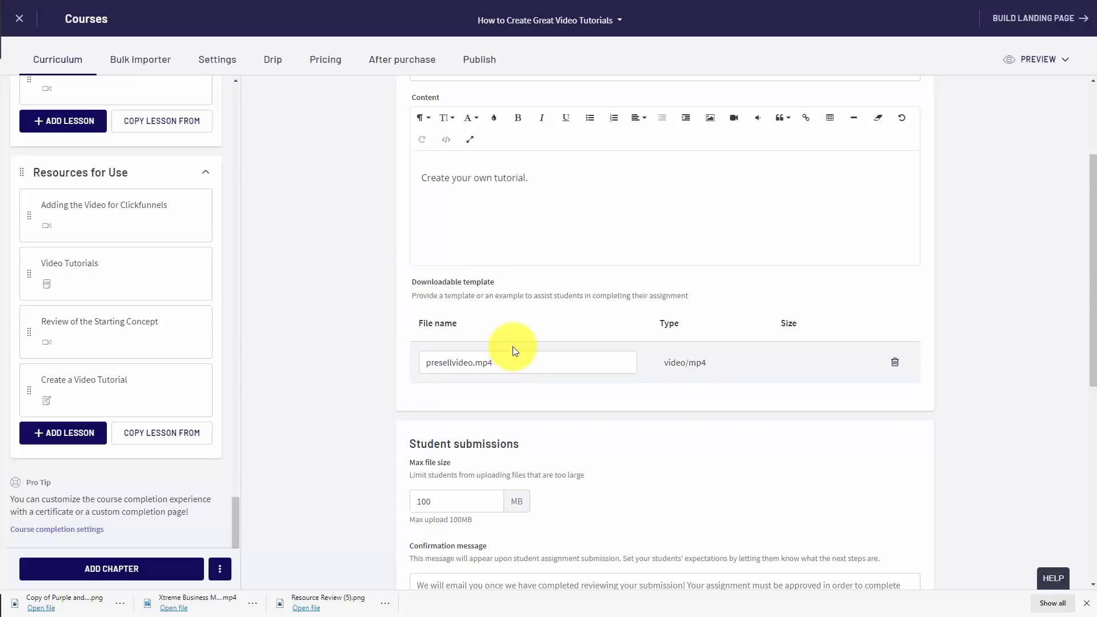
# Step: Enable discussions for the Create a Video Tutorial assignment lesson and save it
pyautogui.scroll(-5, 513, 346)
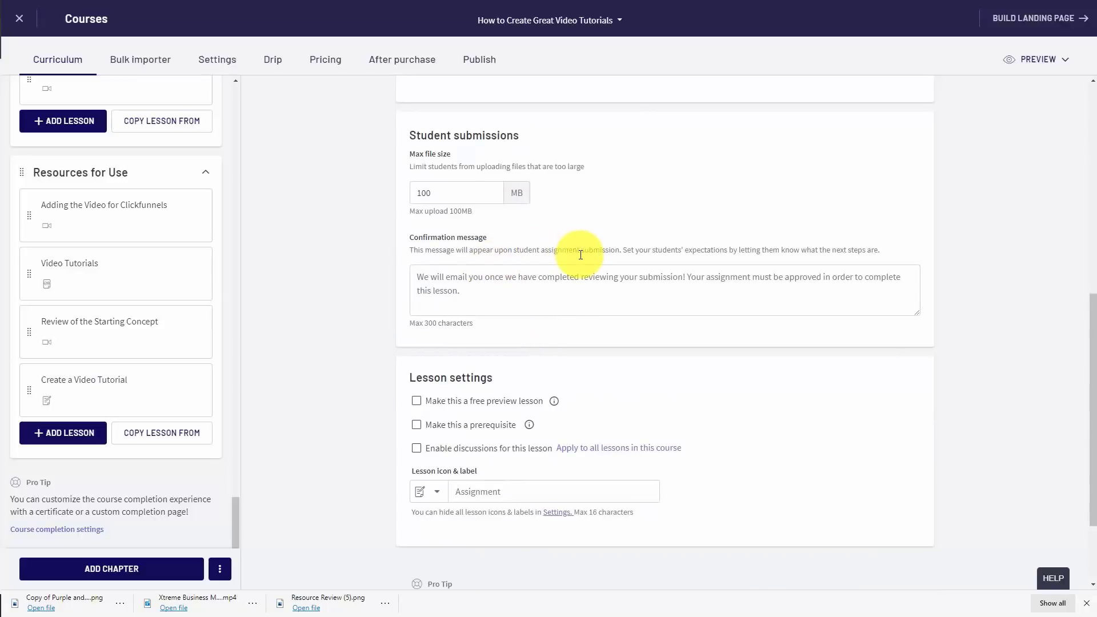
pyautogui.scroll(-1, 580, 255)
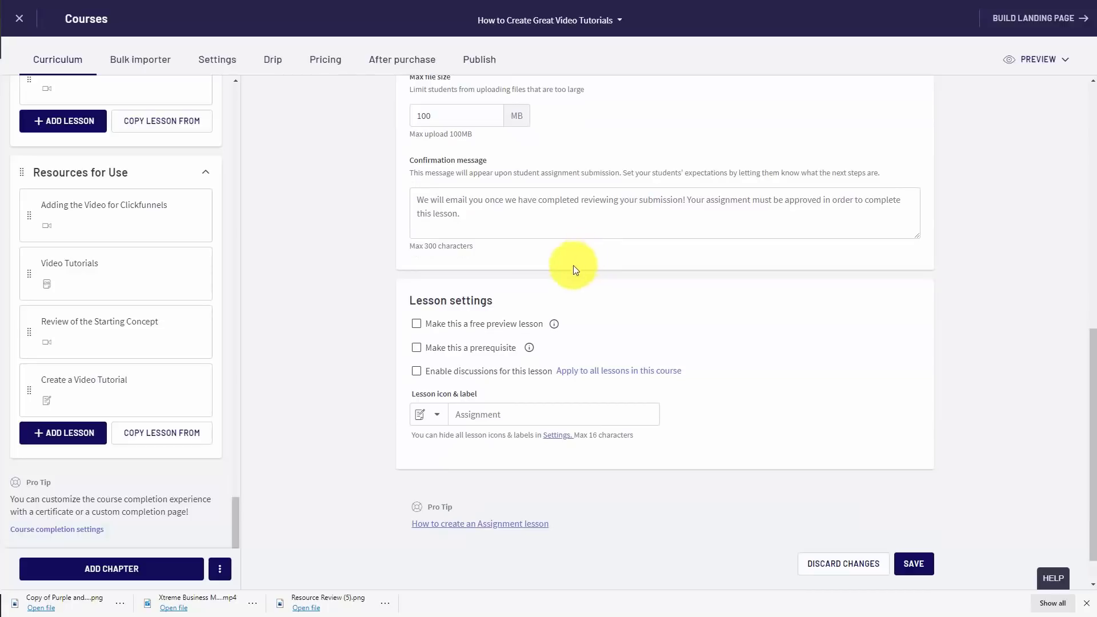
pyautogui.click(417, 372)
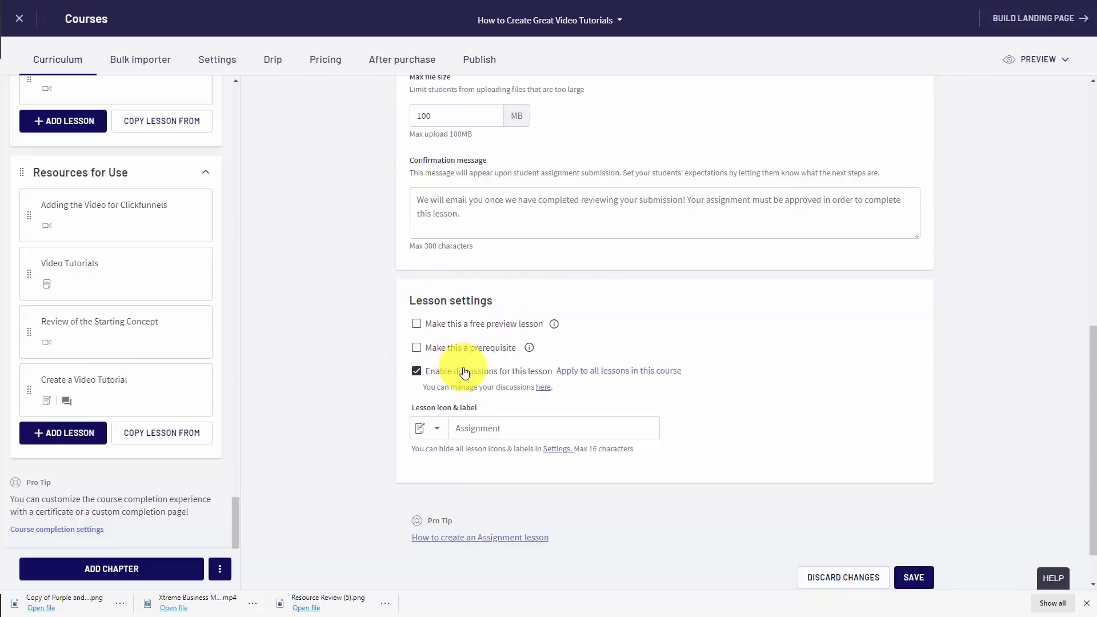
pyautogui.scroll(-1, 464, 372)
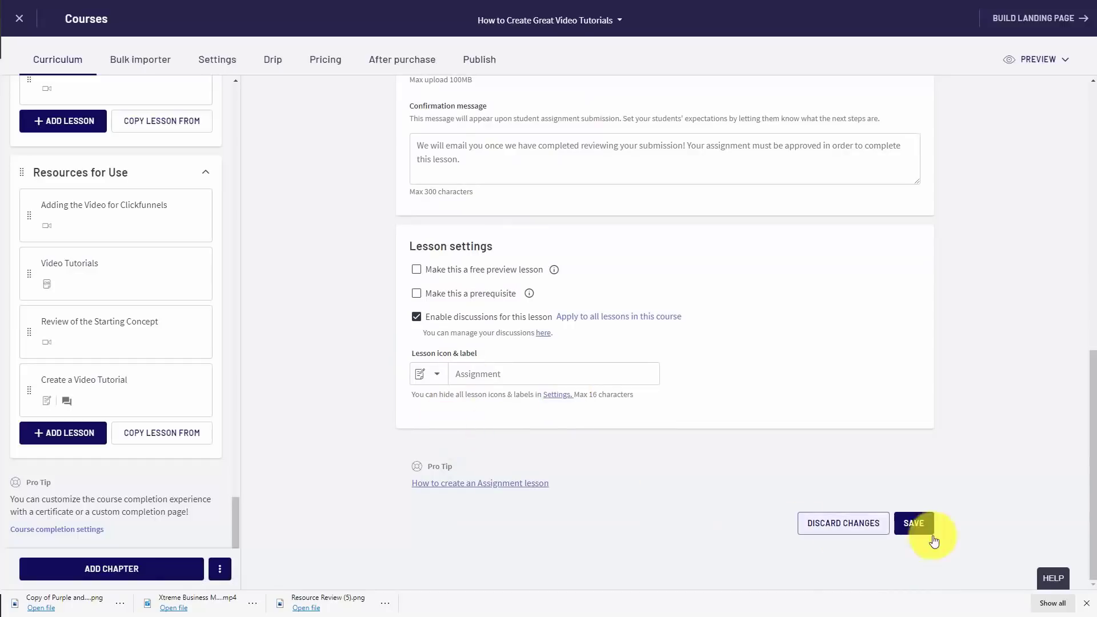
pyautogui.click(914, 524)
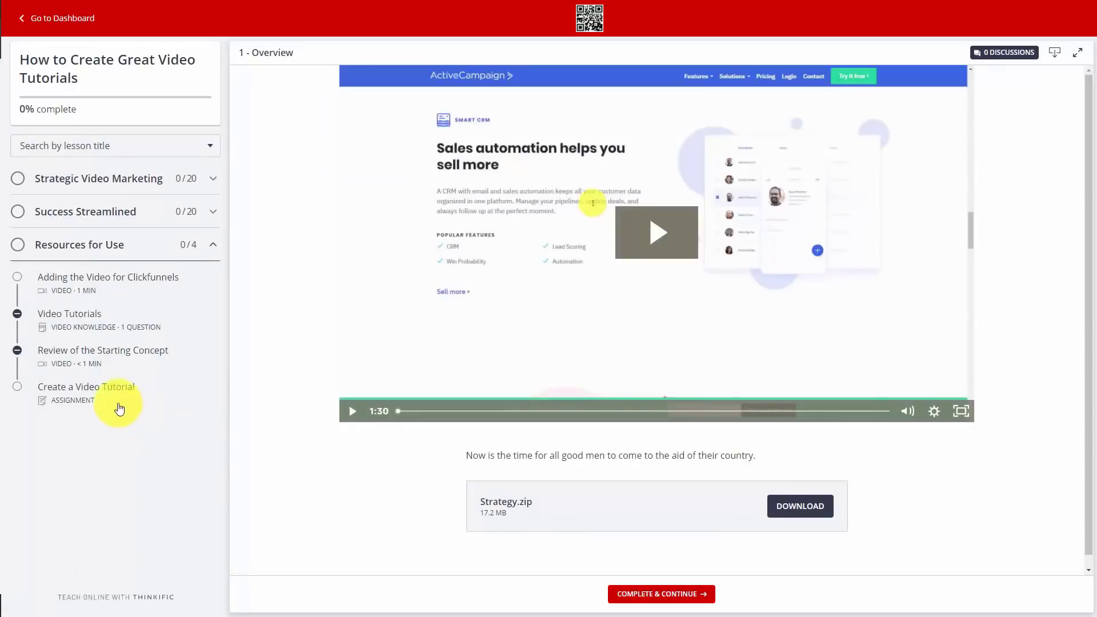
# Step: Submit 1-20--20Overview.m4v for the Create a Video Tutorial assignment in the student course view
pyautogui.click(83, 391)
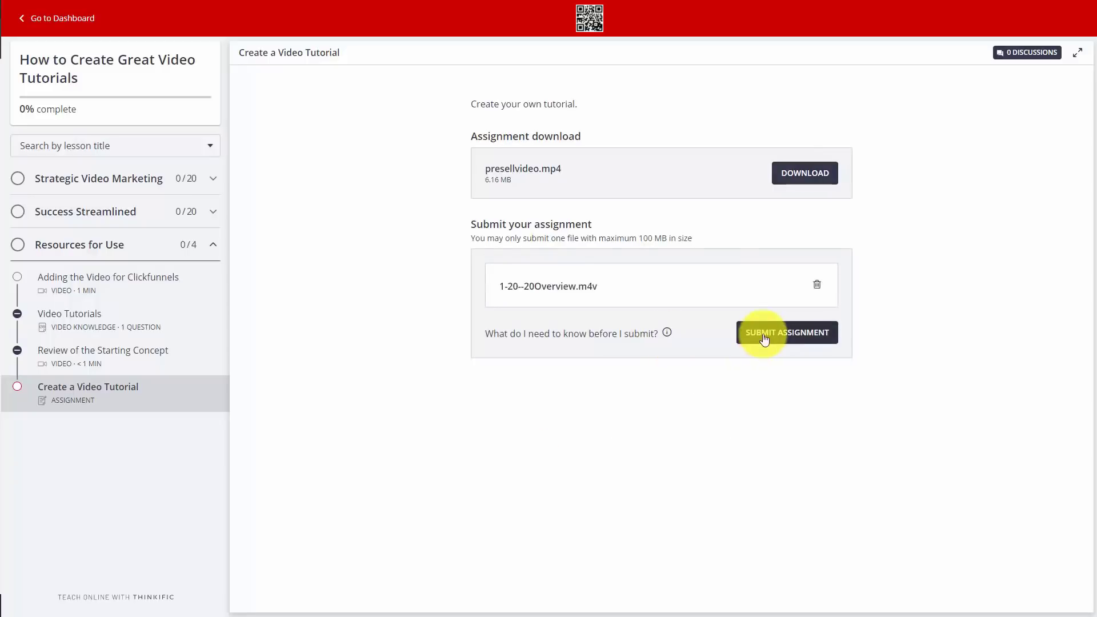
pyautogui.click(765, 334)
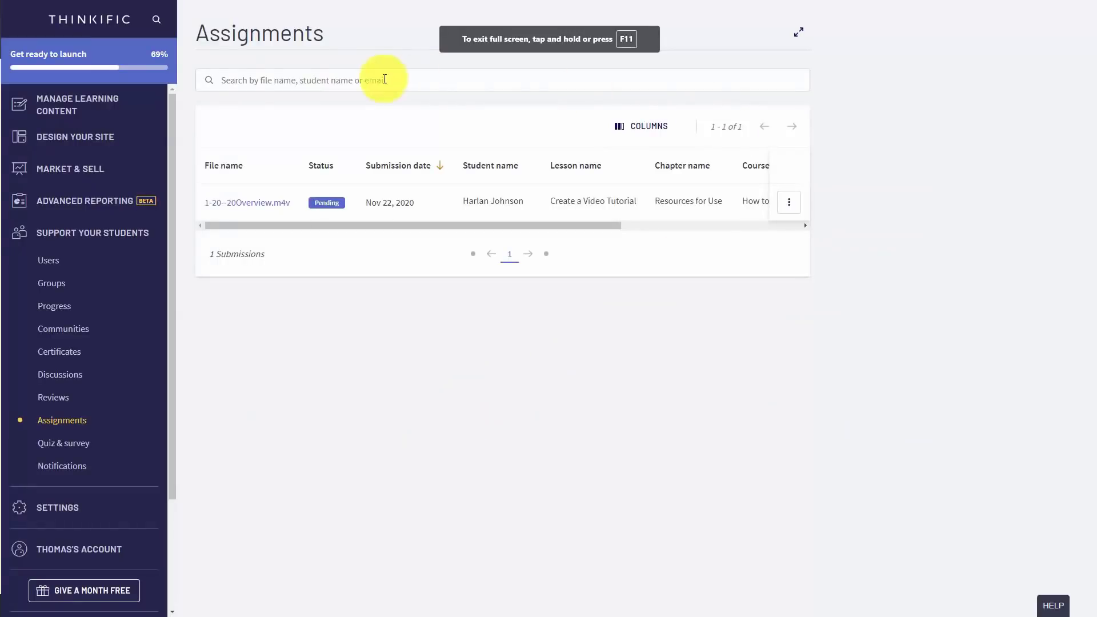
# Step: Approve the student's pending submission on the Assignments page and send the accompanying approval email
pyautogui.click(454, 228)
pyautogui.moveTo(523, 225); pyautogui.dragTo(629, 226)
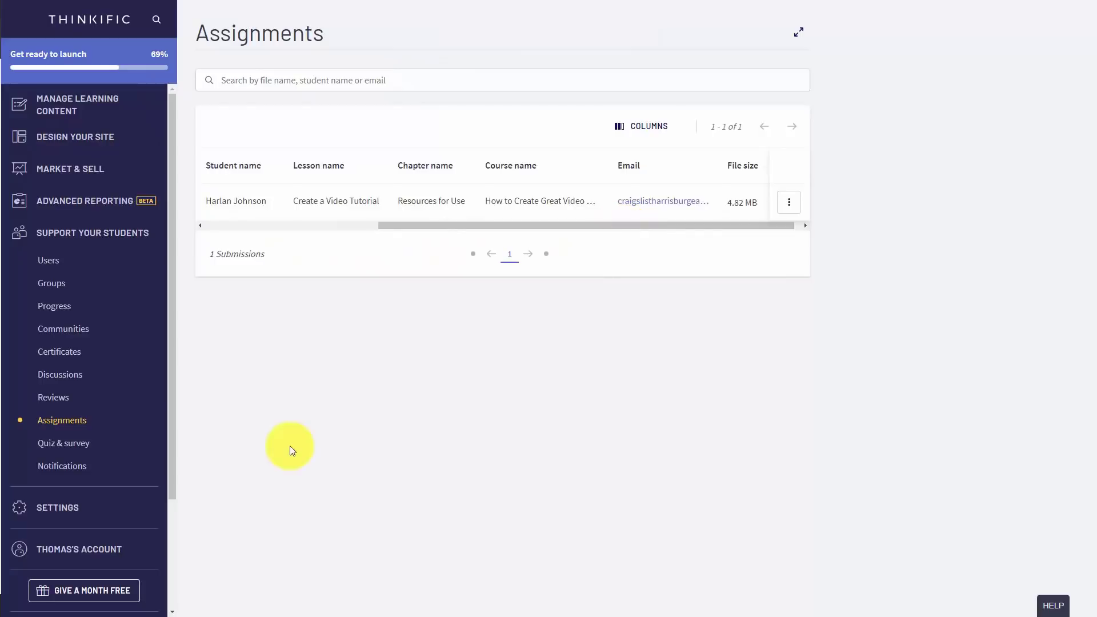
pyautogui.click(792, 203)
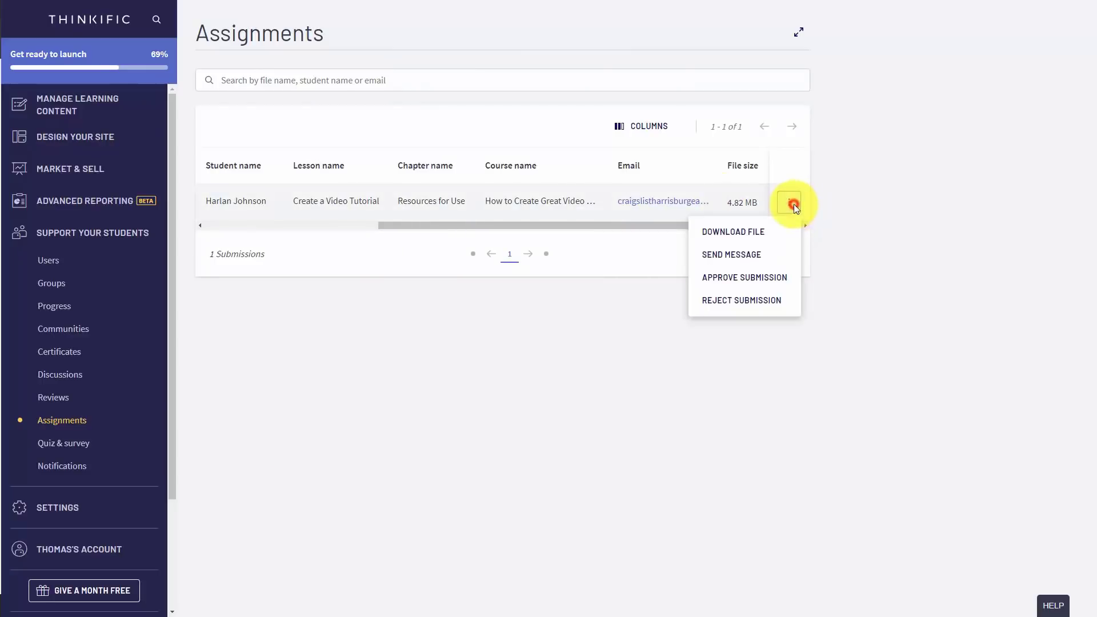
pyautogui.click(739, 278)
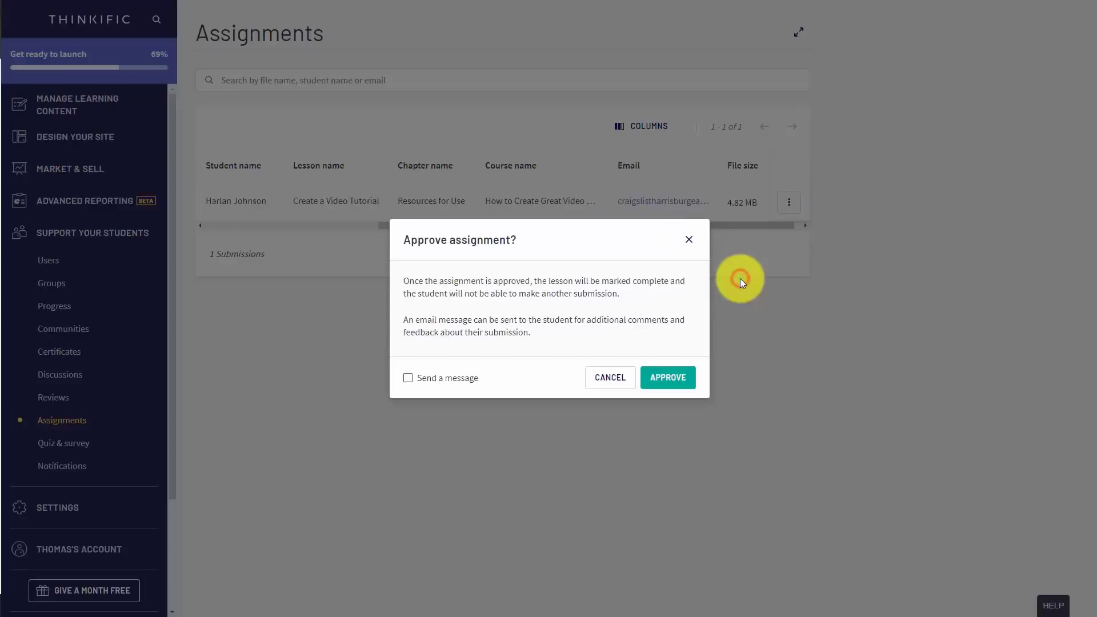
pyautogui.click(408, 379)
pyautogui.click(668, 378)
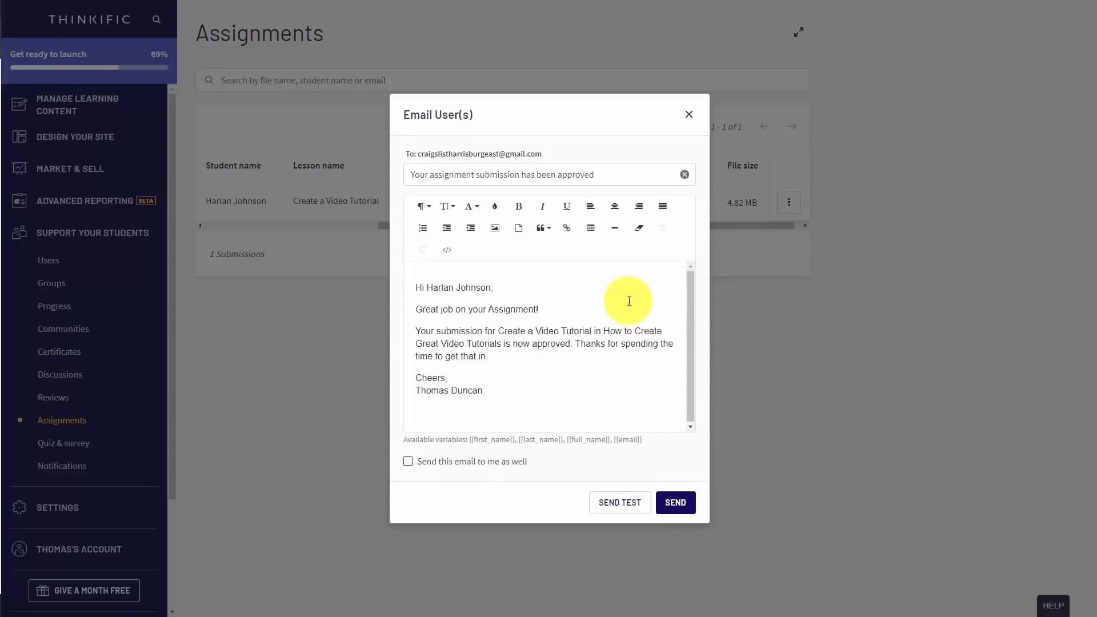
pyautogui.click(672, 506)
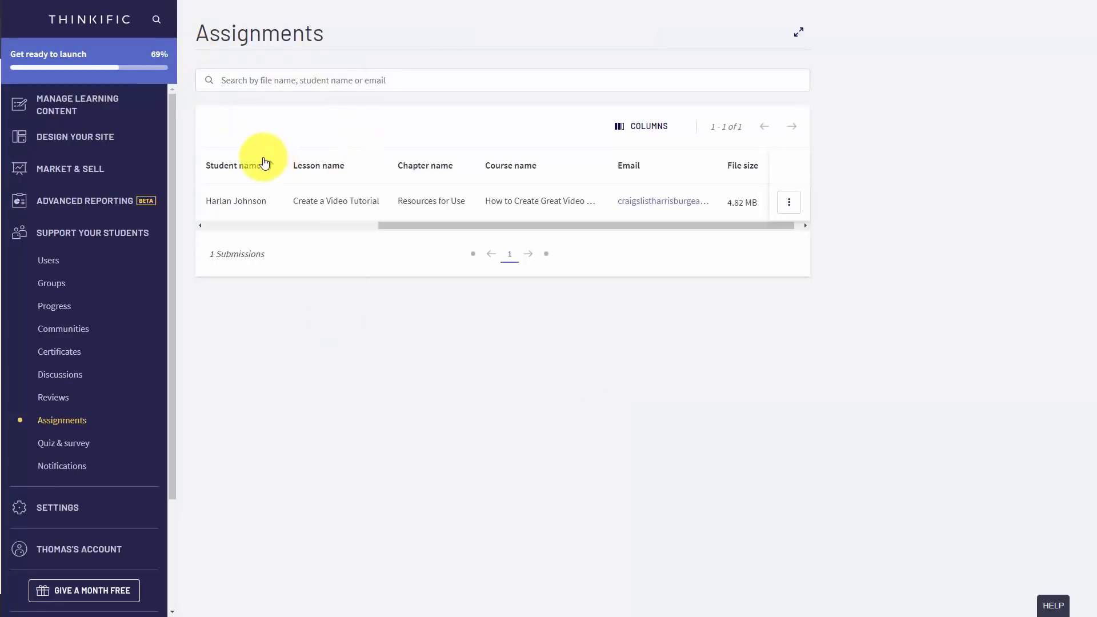
pyautogui.click(789, 204)
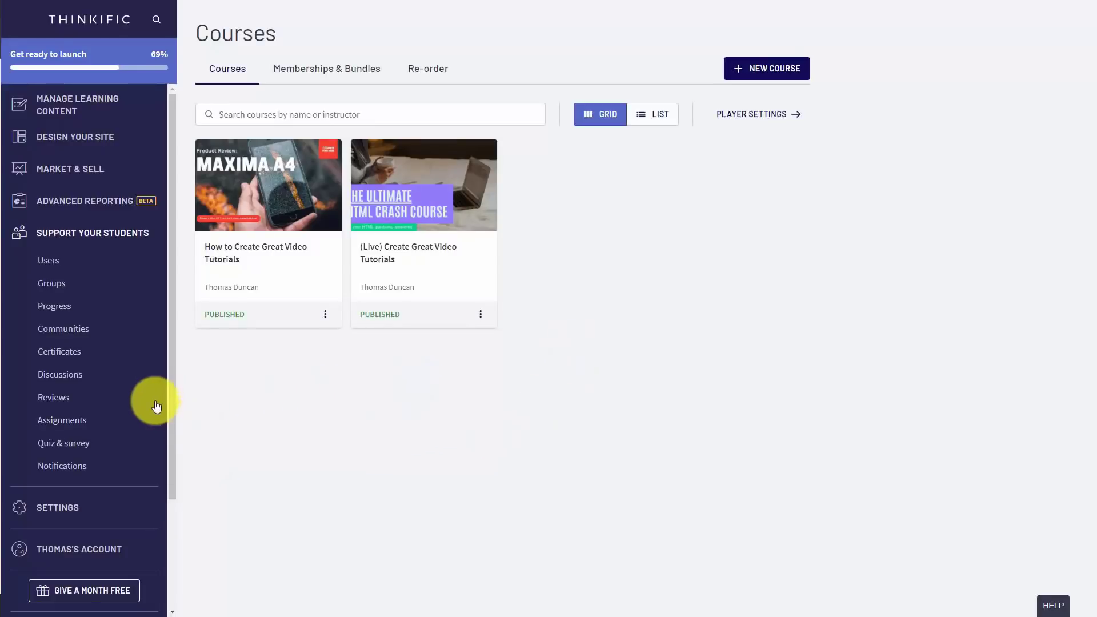
# Step: Go to the quiz and survey results and open the course How to Create Great Video Tutorials for editing
pyautogui.click(75, 450)
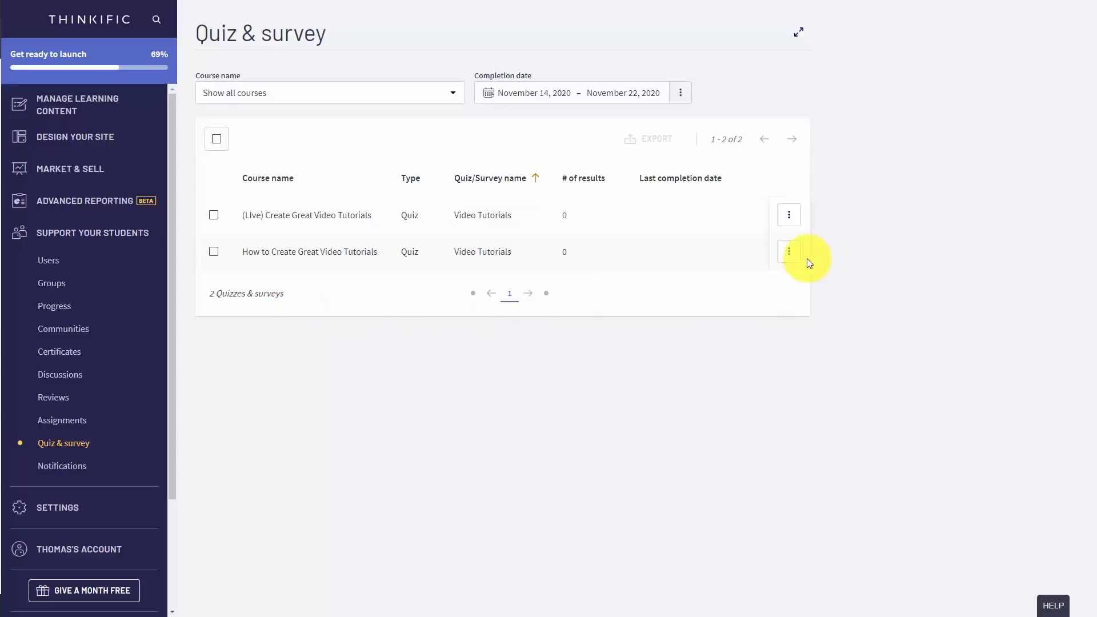
pyautogui.click(792, 260)
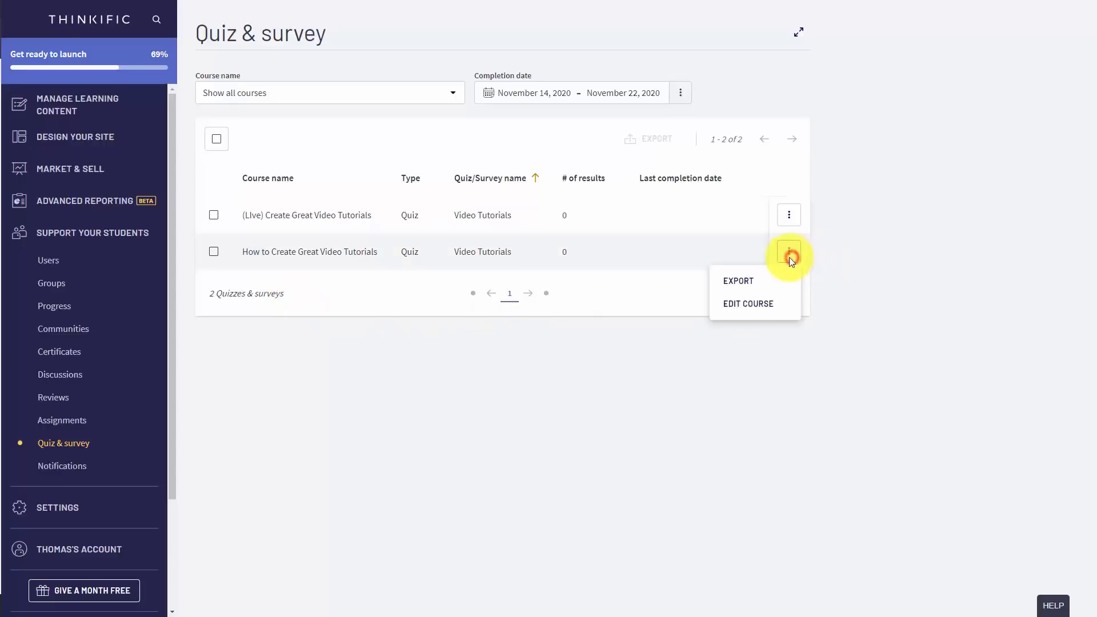
pyautogui.click(739, 303)
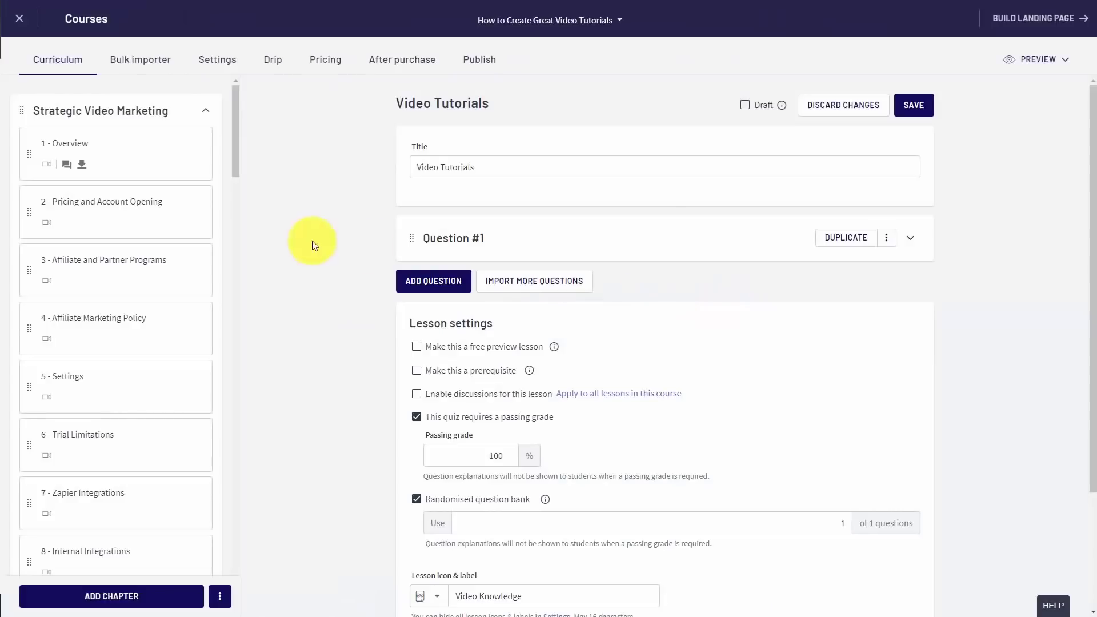
# Step: Add a new survey lesson to the end of the Resources for Use chapter
pyautogui.moveTo(232, 159); pyautogui.dragTo(207, 560)
pyautogui.scroll(-4, 207, 560)
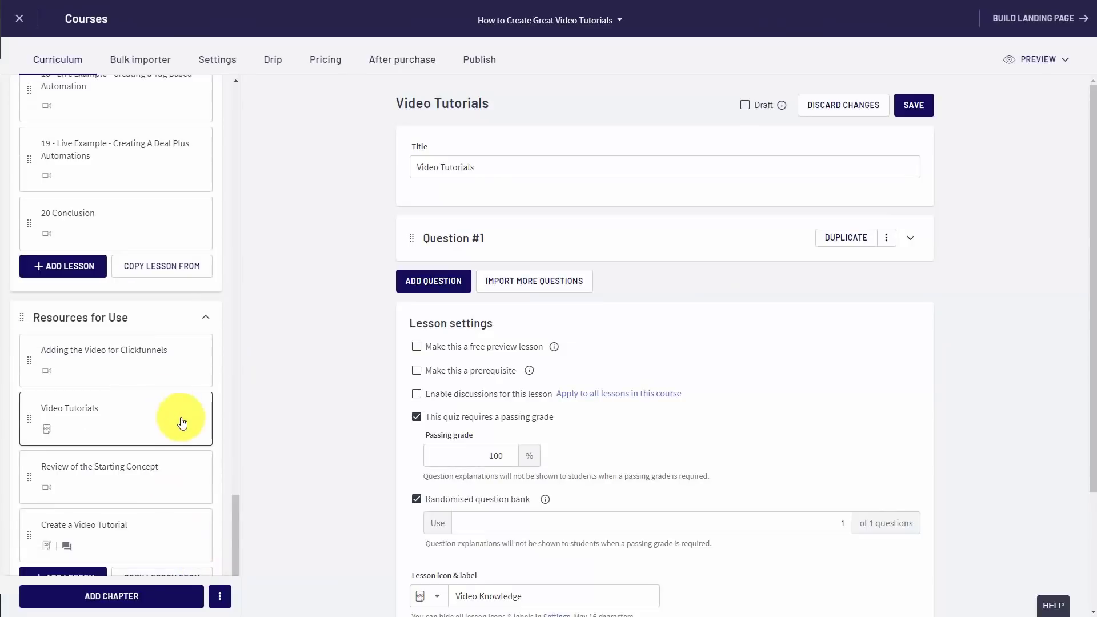
pyautogui.click(76, 463)
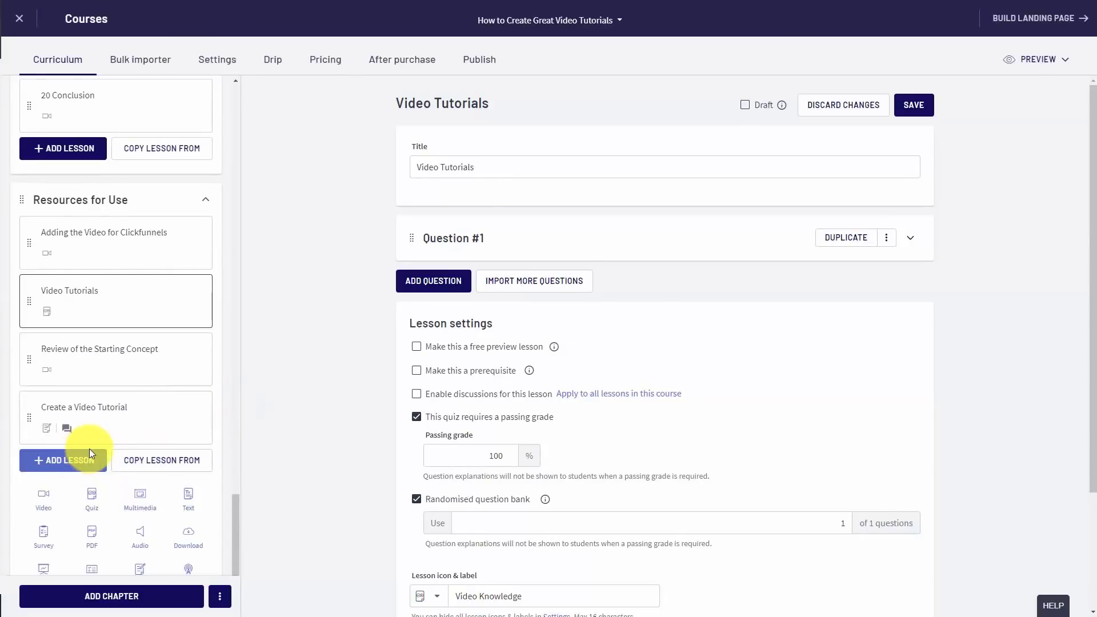
pyautogui.scroll(-3, 91, 449)
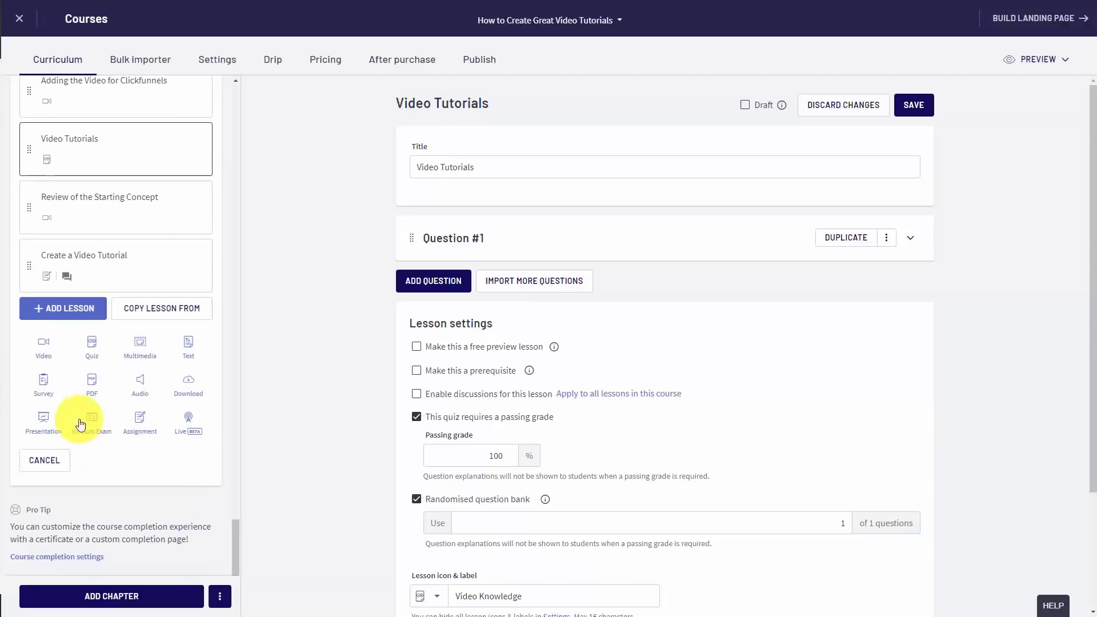
pyautogui.click(47, 386)
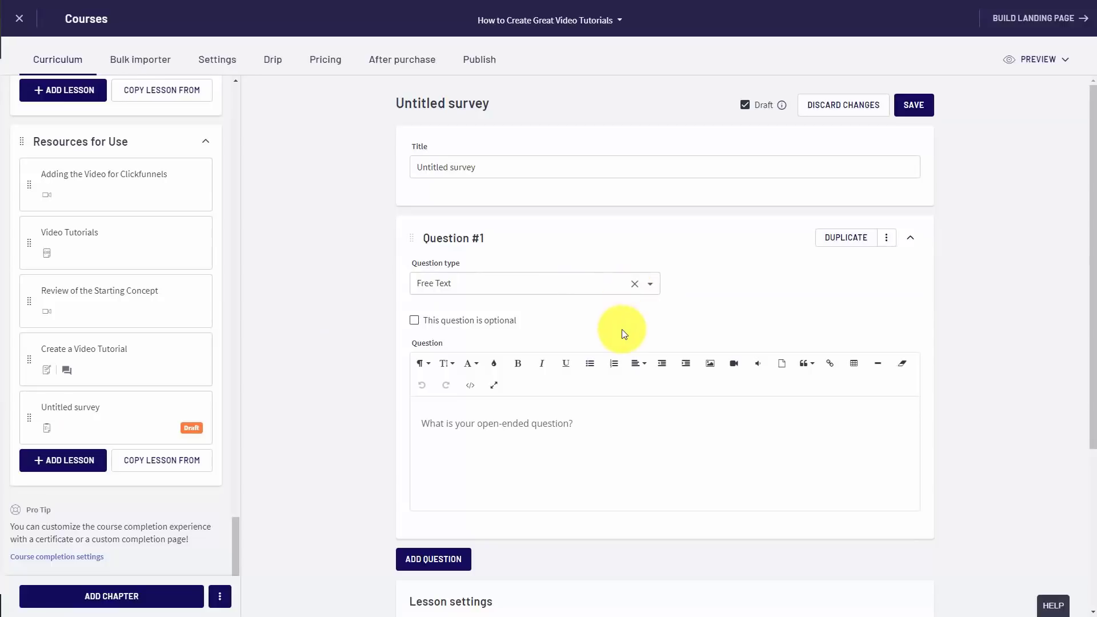
# Step: Title the survey Video Tutorials and make its first question a One answer question reading "Are you good at creating tutorials"
pyautogui.click(470, 283)
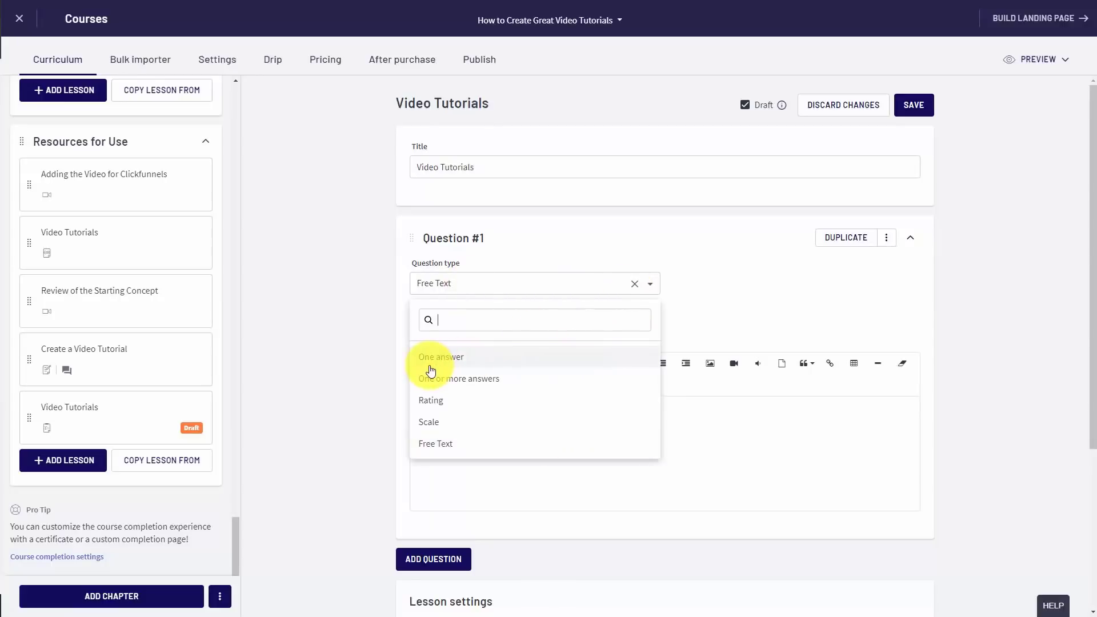
pyautogui.click(448, 361)
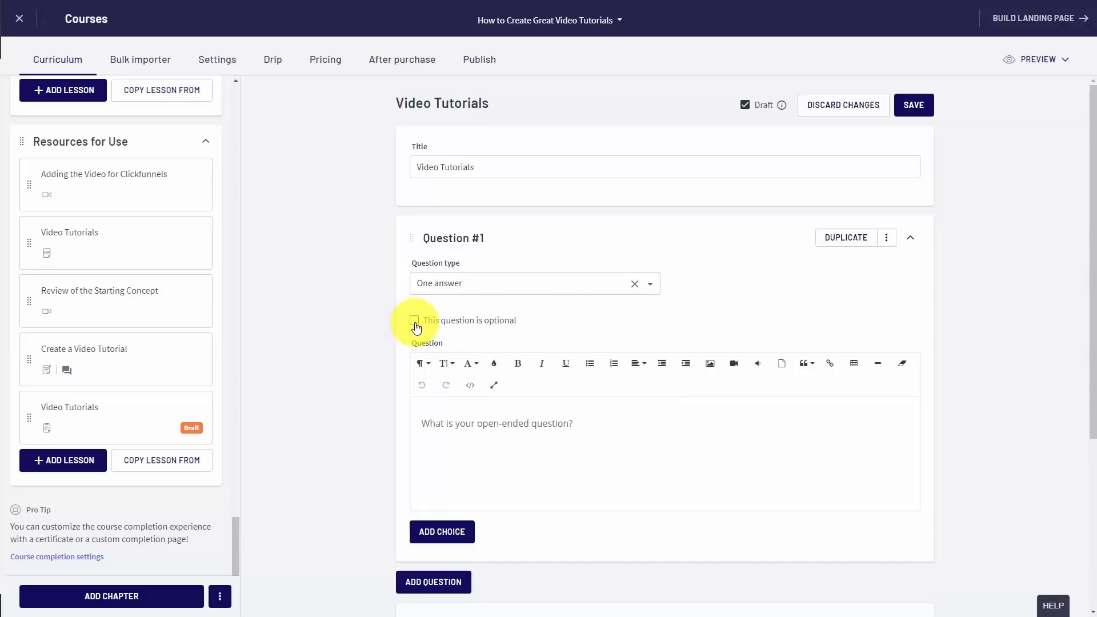
pyautogui.click(474, 414)
pyautogui.write('Are you good at creating tutorials')
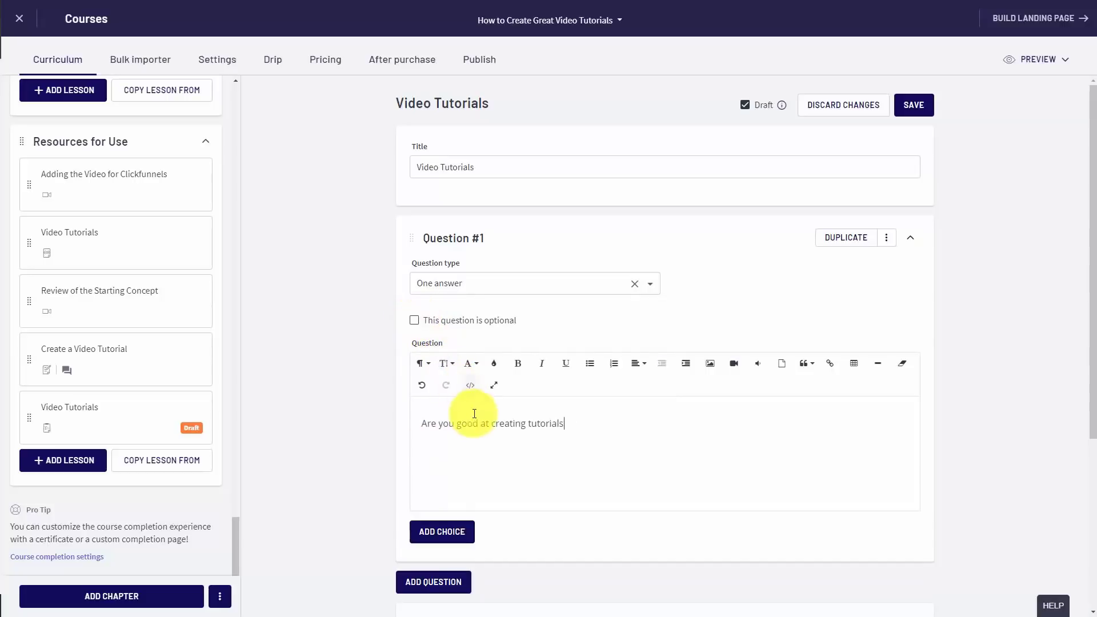
# Step: Add the answer choices Yes, No and Maybe to the survey question
pyautogui.click(443, 532)
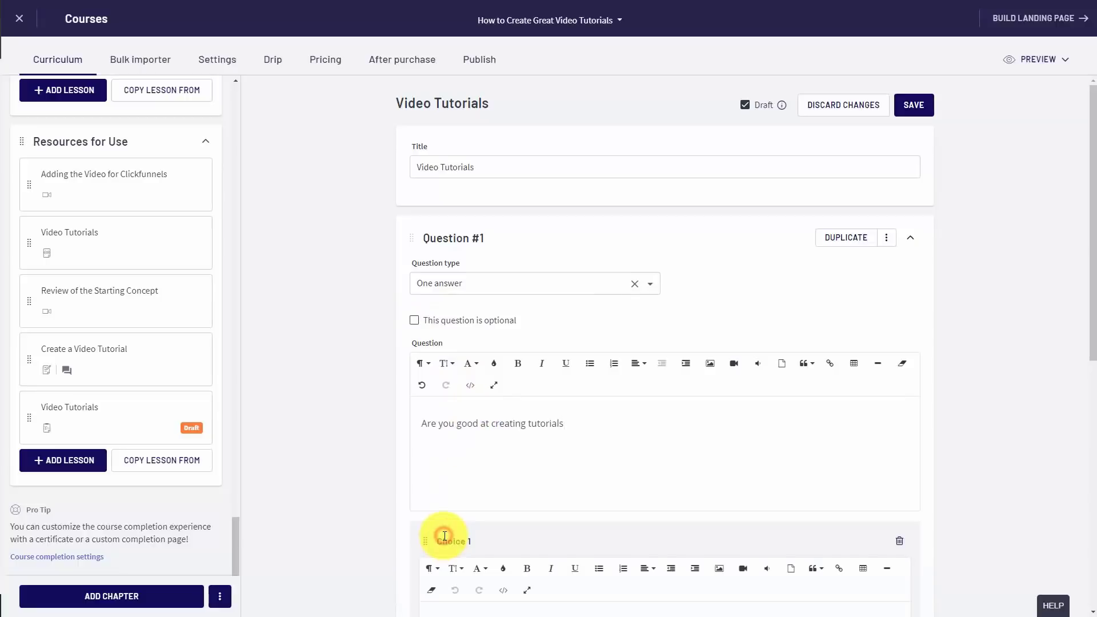
pyautogui.scroll(-4, 441, 540)
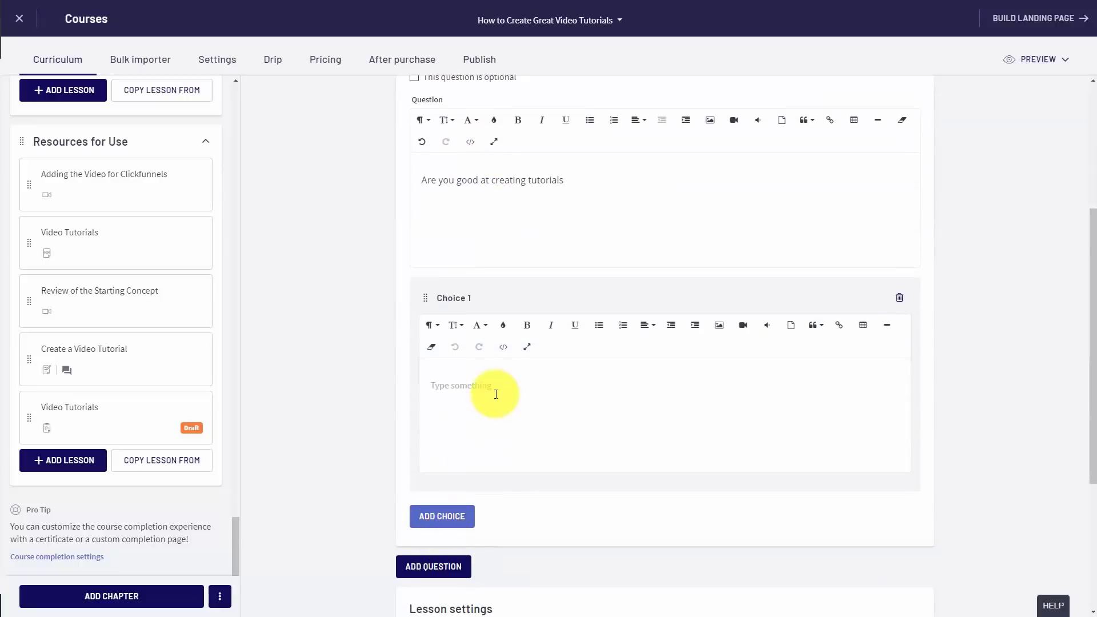
pyautogui.click(463, 389)
pyautogui.write('Yes')
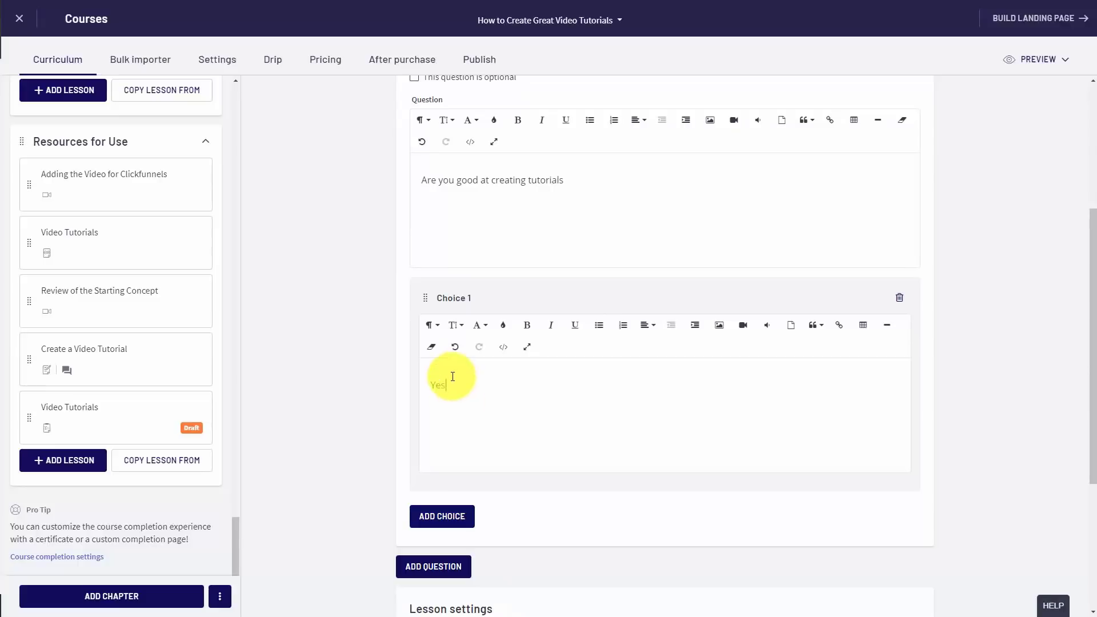
pyautogui.click(435, 524)
pyautogui.click(467, 394)
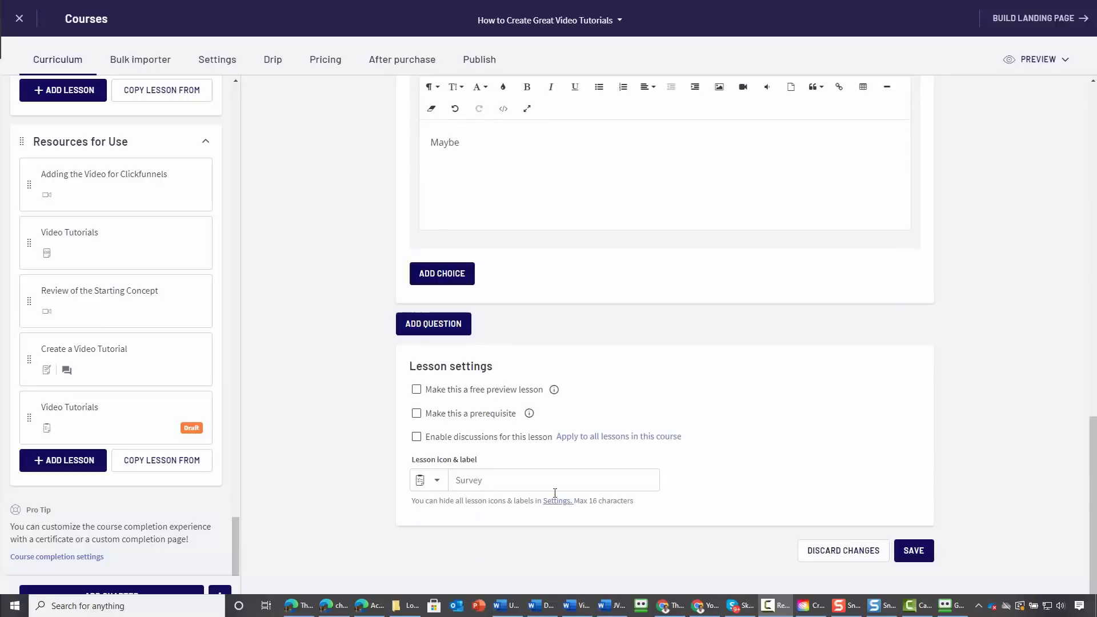
# Step: Save the survey, take it out of draft status, and save it again
pyautogui.click(899, 552)
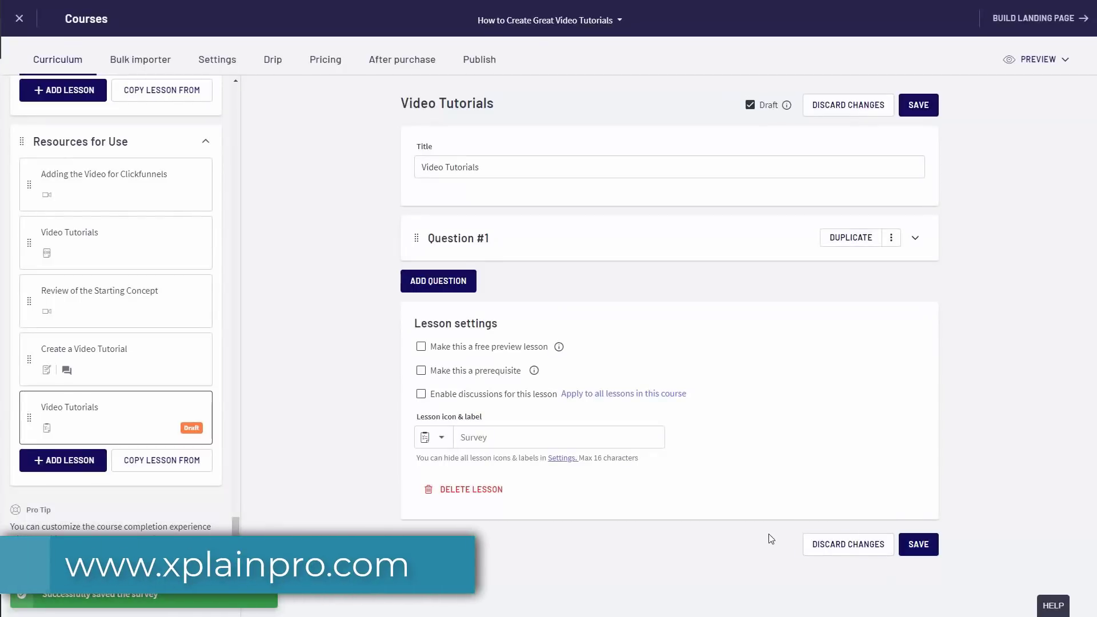
pyautogui.doubleClick(761, 108)
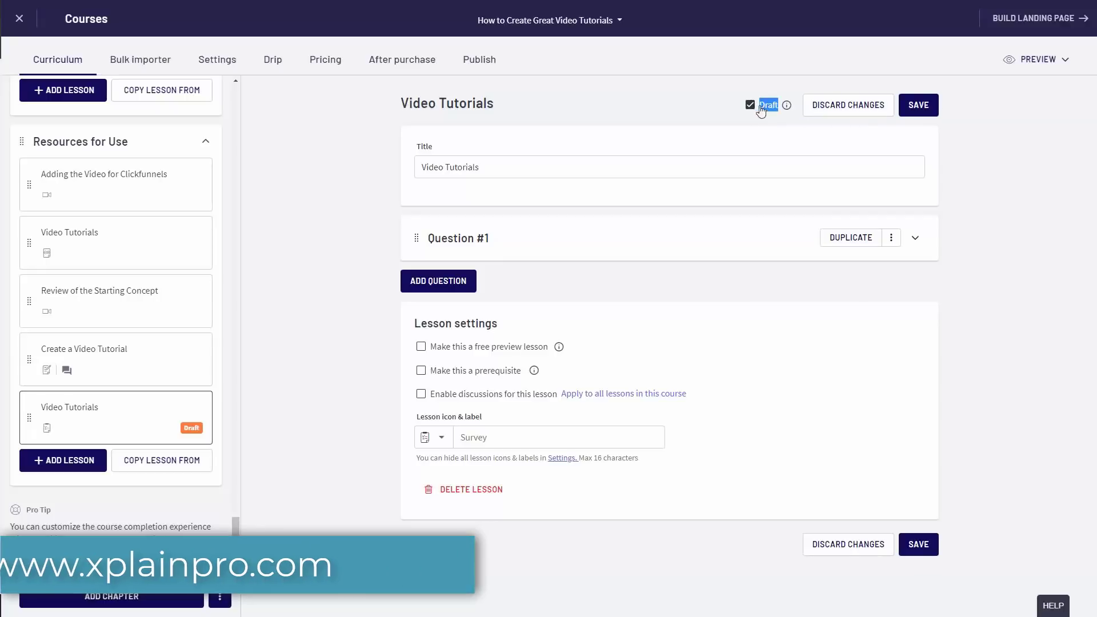
pyautogui.click(860, 114)
pyautogui.click(918, 111)
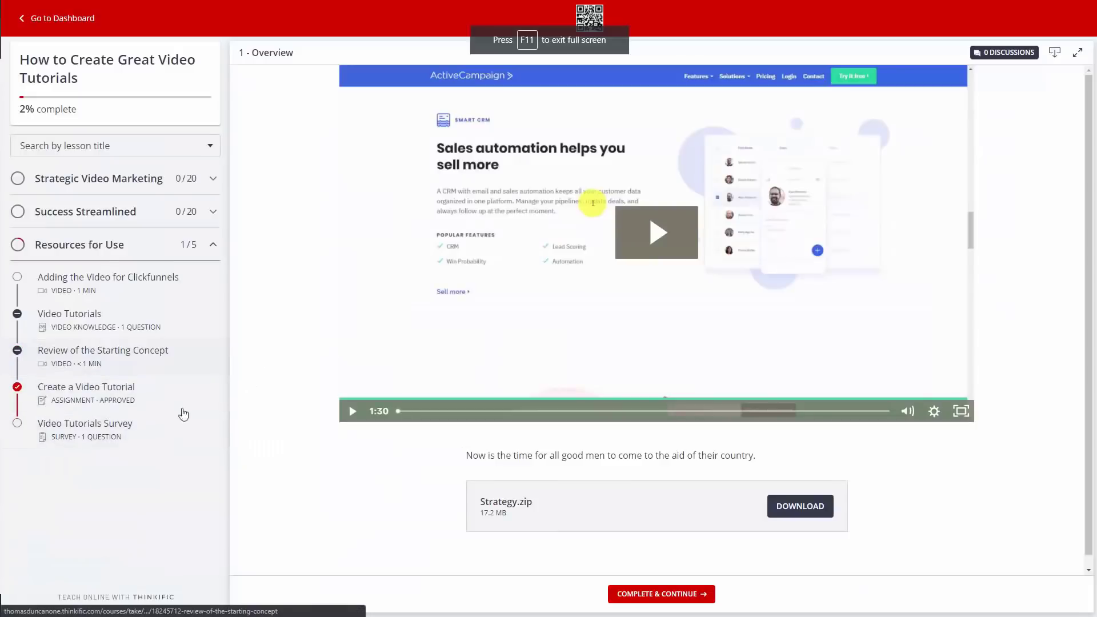
# Step: Answer Yes in the Video Tutorials Survey in the student course view and confirm the answer
pyautogui.click(70, 433)
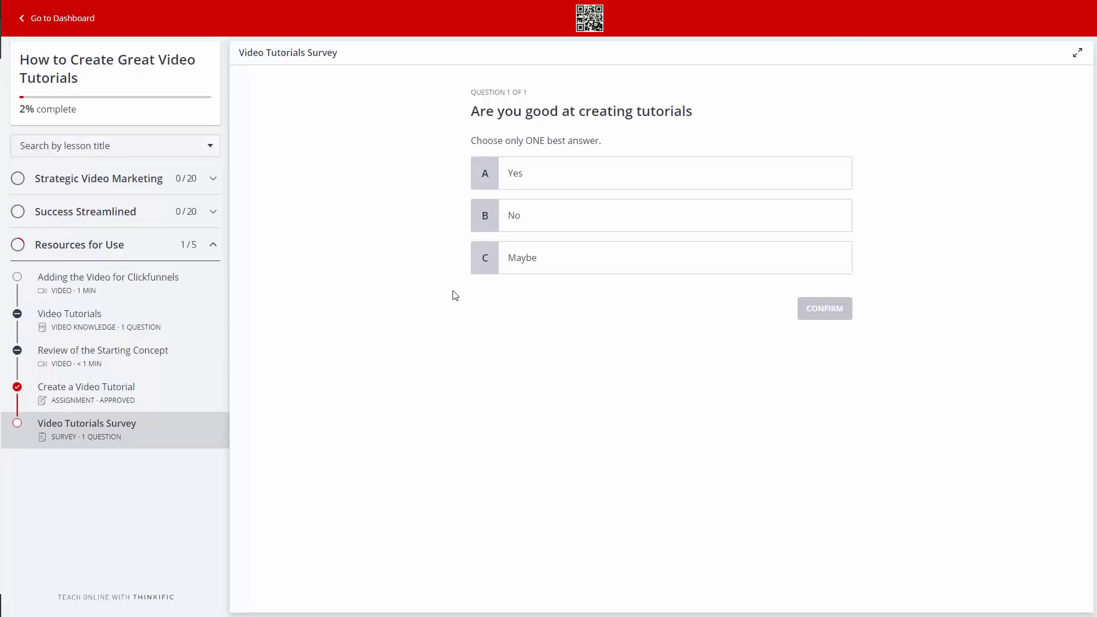
pyautogui.click(496, 180)
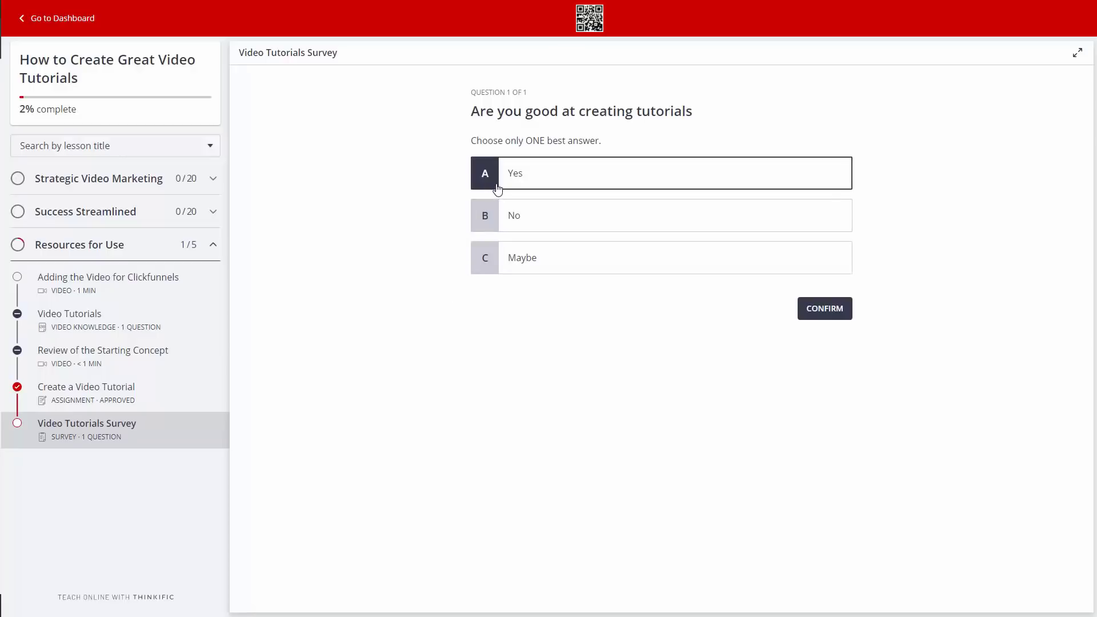
pyautogui.click(827, 319)
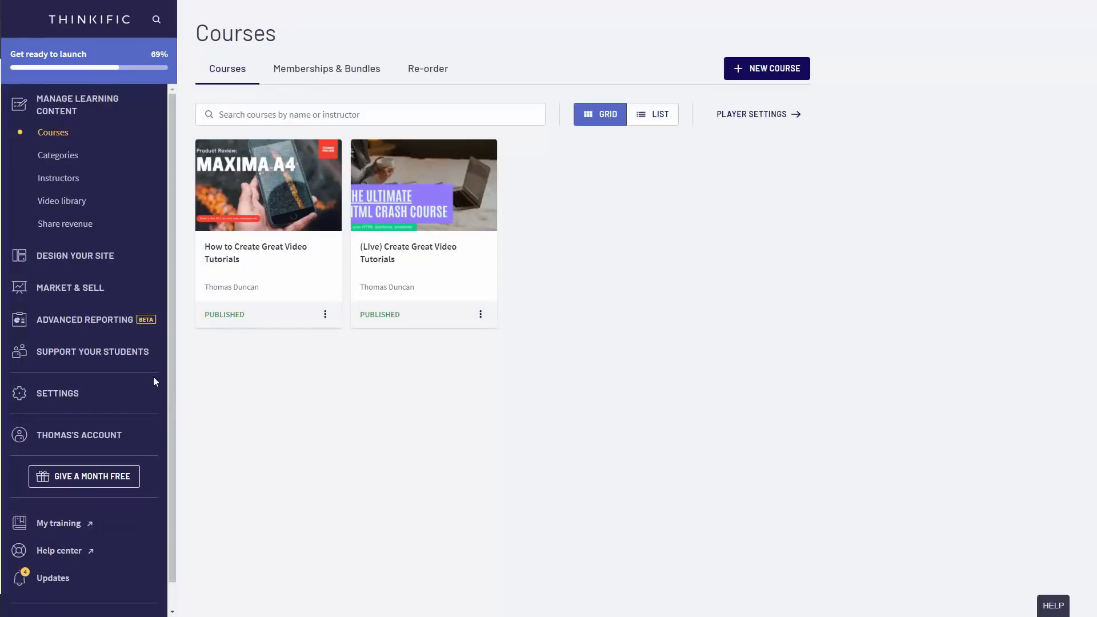
# Step: Export the results of the Video Tutorials Survey from the quiz and survey overview
pyautogui.click(113, 352)
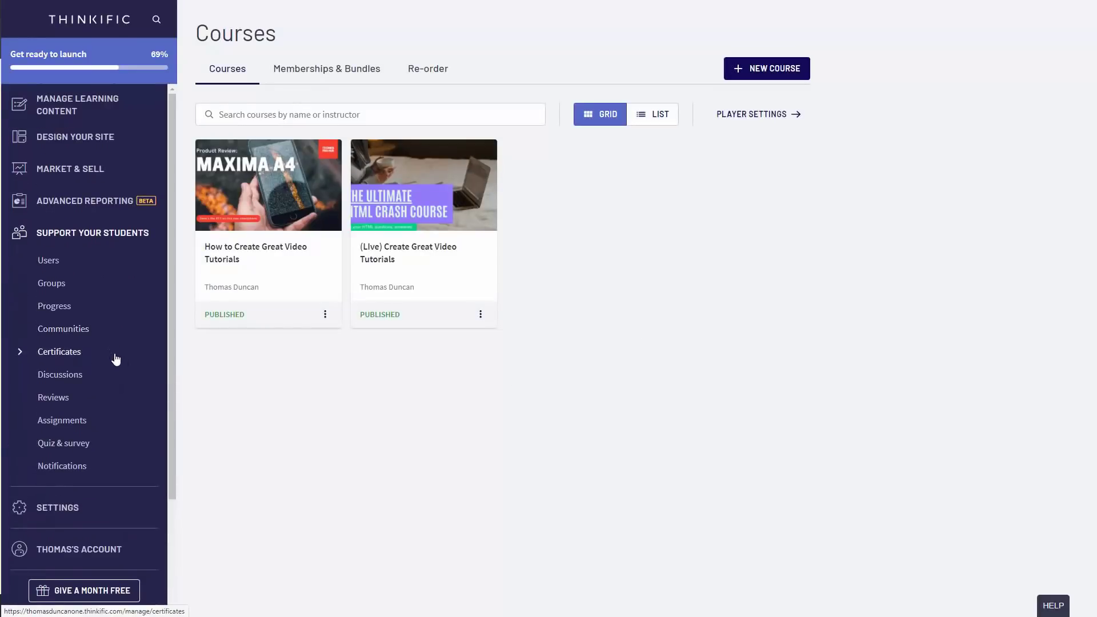
pyautogui.click(89, 450)
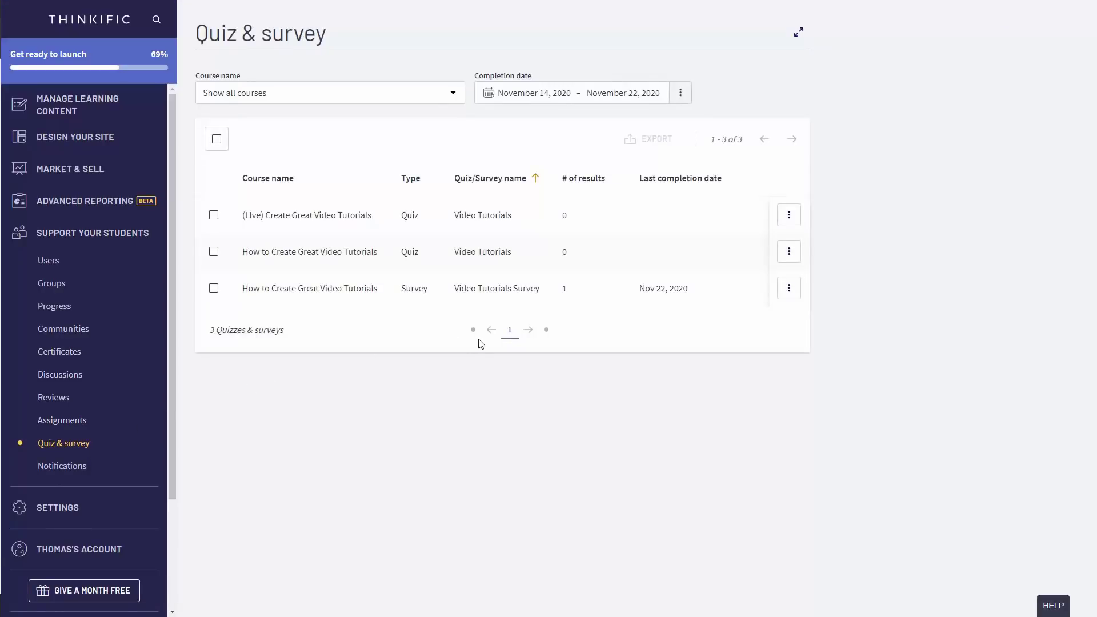
pyautogui.click(782, 291)
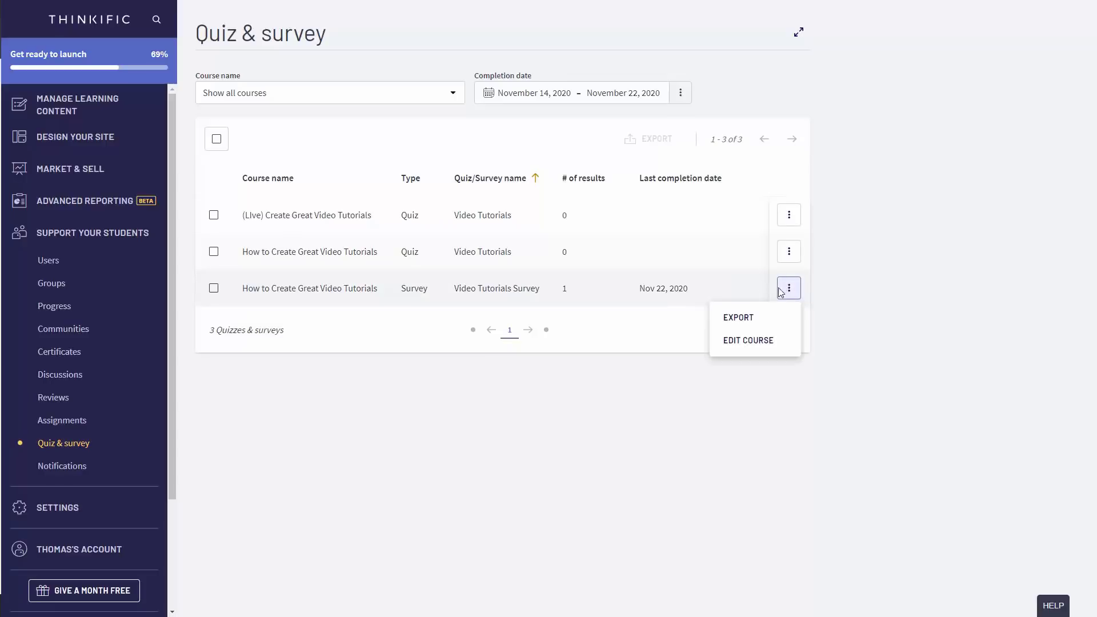
pyautogui.click(743, 323)
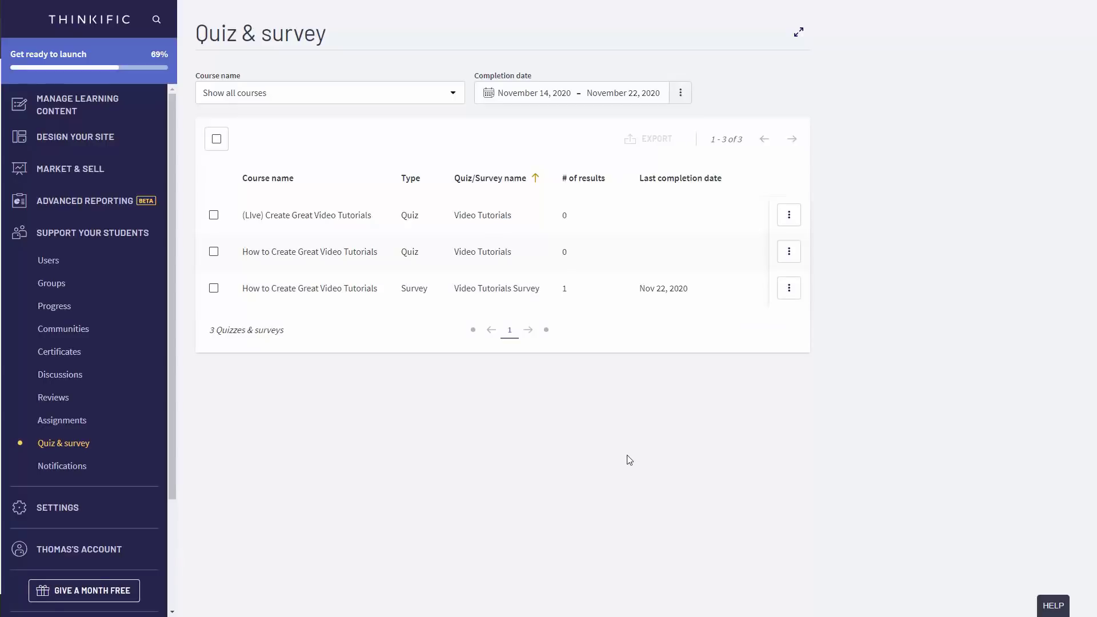
pyautogui.click(788, 254)
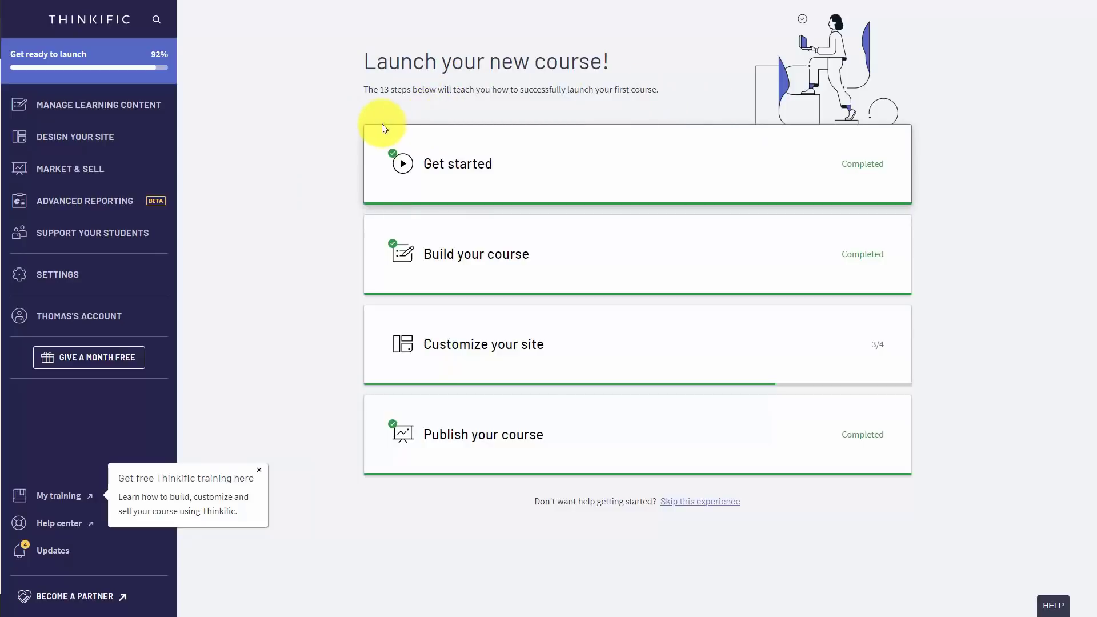
# Step: Complete the "Give your site a name" task of the launch checklist by saving the site name in the site settings
pyautogui.click(536, 344)
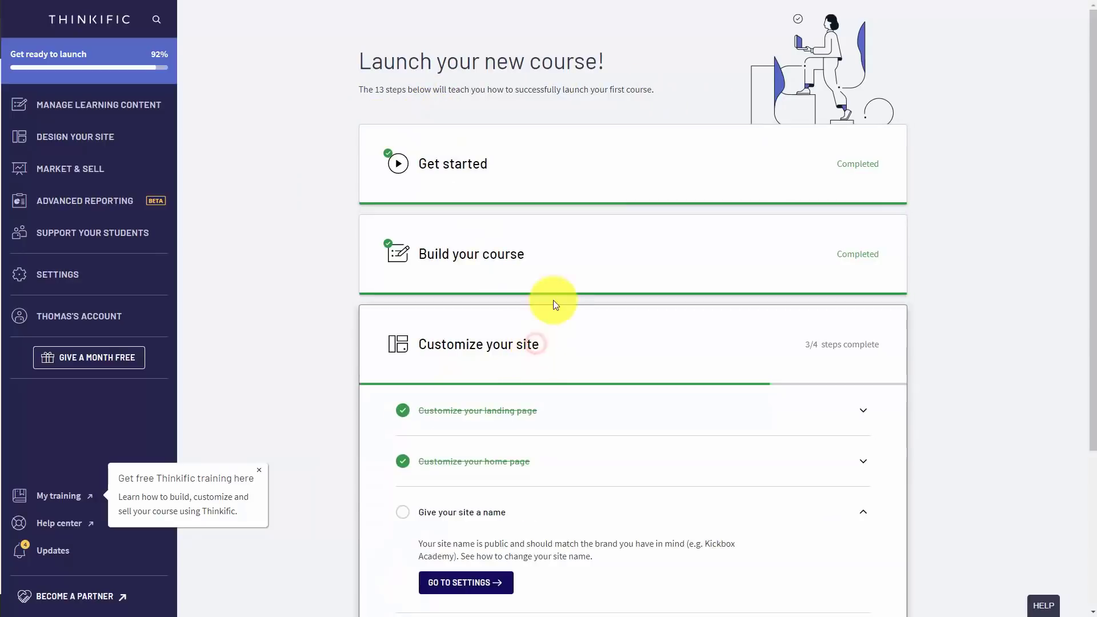
pyautogui.scroll(-4, 552, 311)
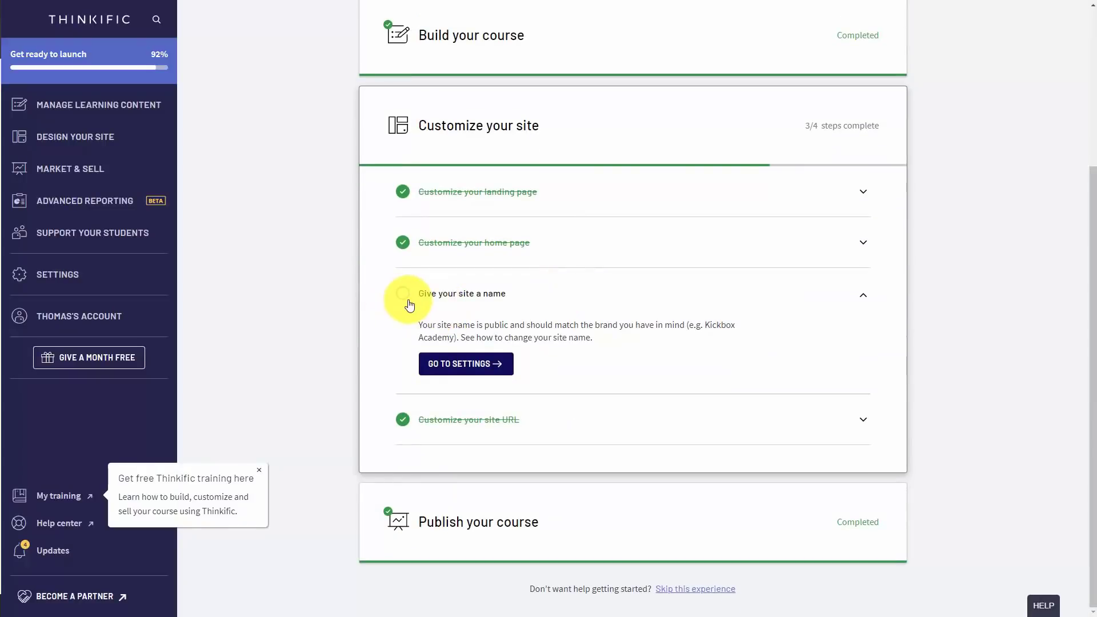
pyautogui.click(470, 368)
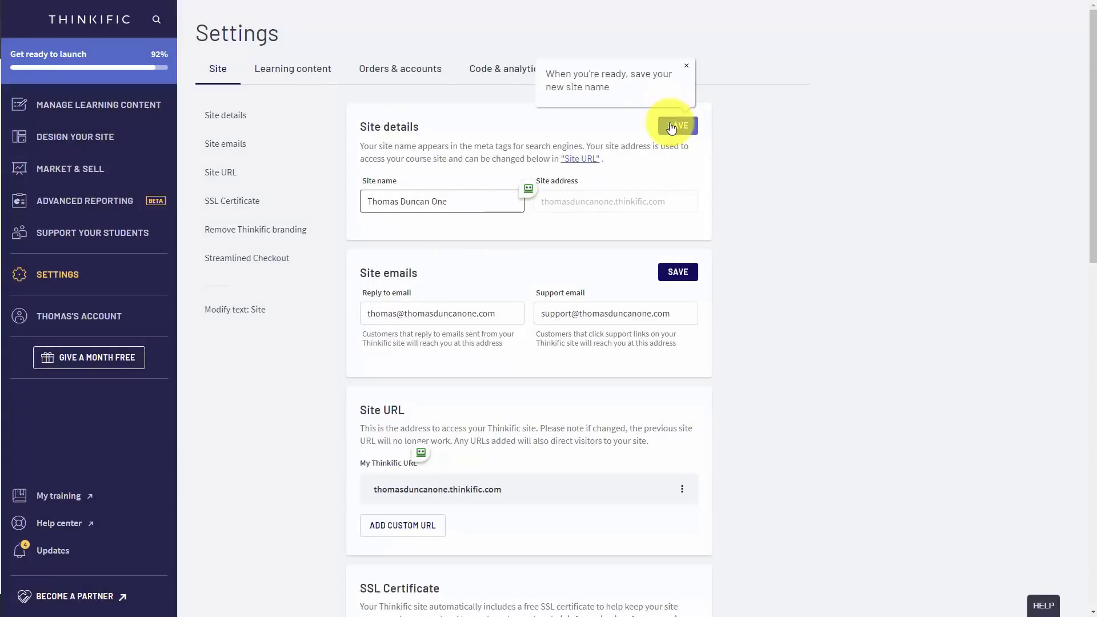
pyautogui.click(672, 127)
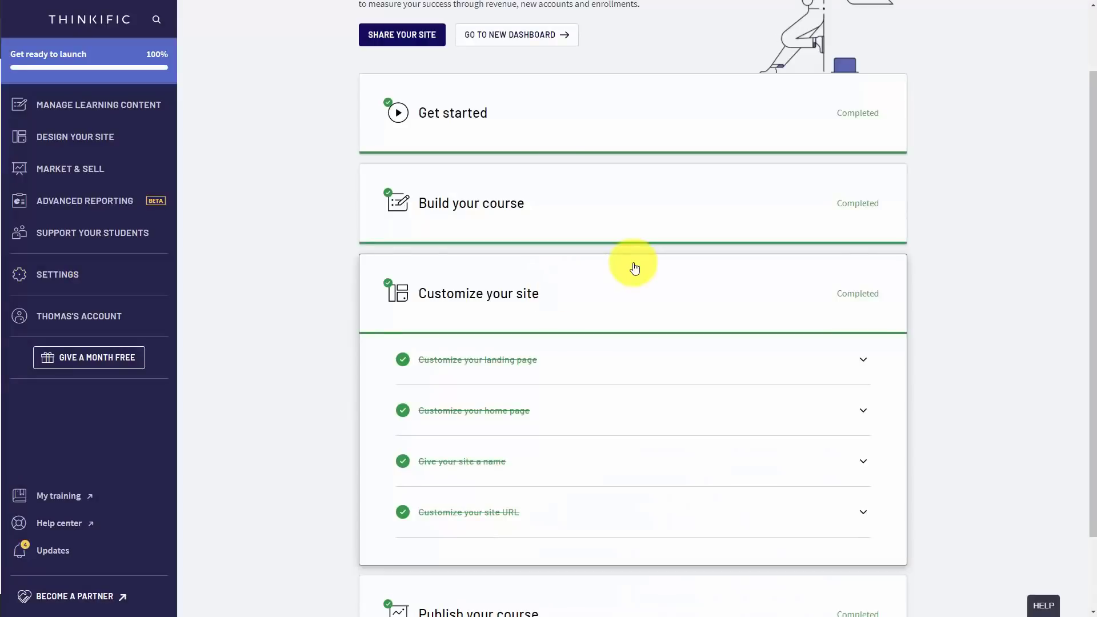
pyautogui.scroll(2, 635, 267)
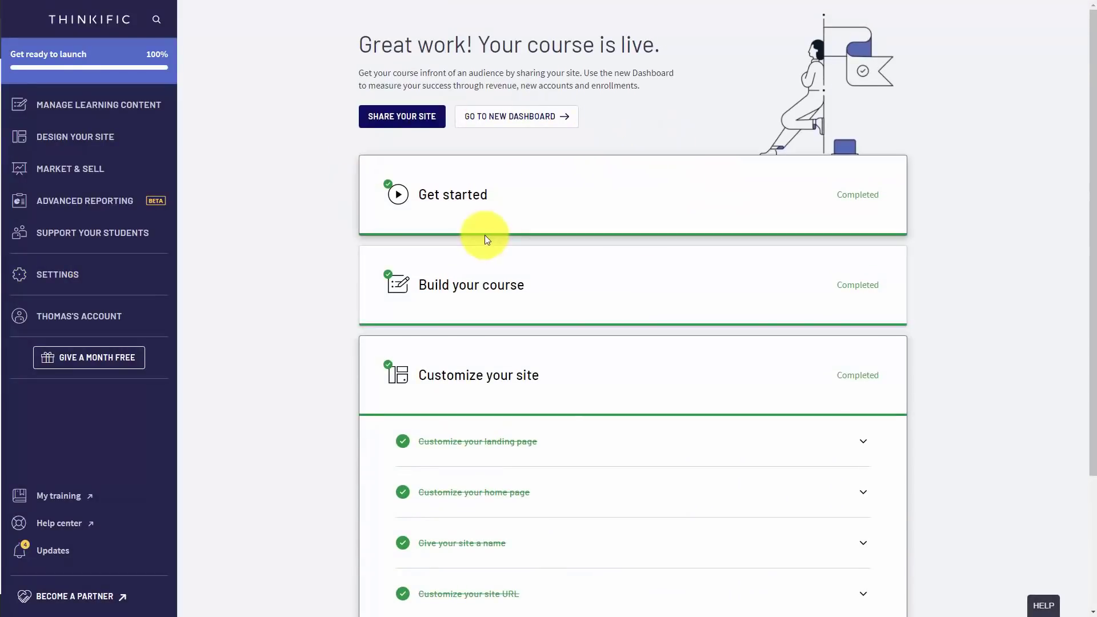
# Step: In the student notifications, turn on Weekly reminder, turn off Discussion replies, and switch Site welcome off and on again
pyautogui.click(97, 240)
pyautogui.scroll(-3, 95, 240)
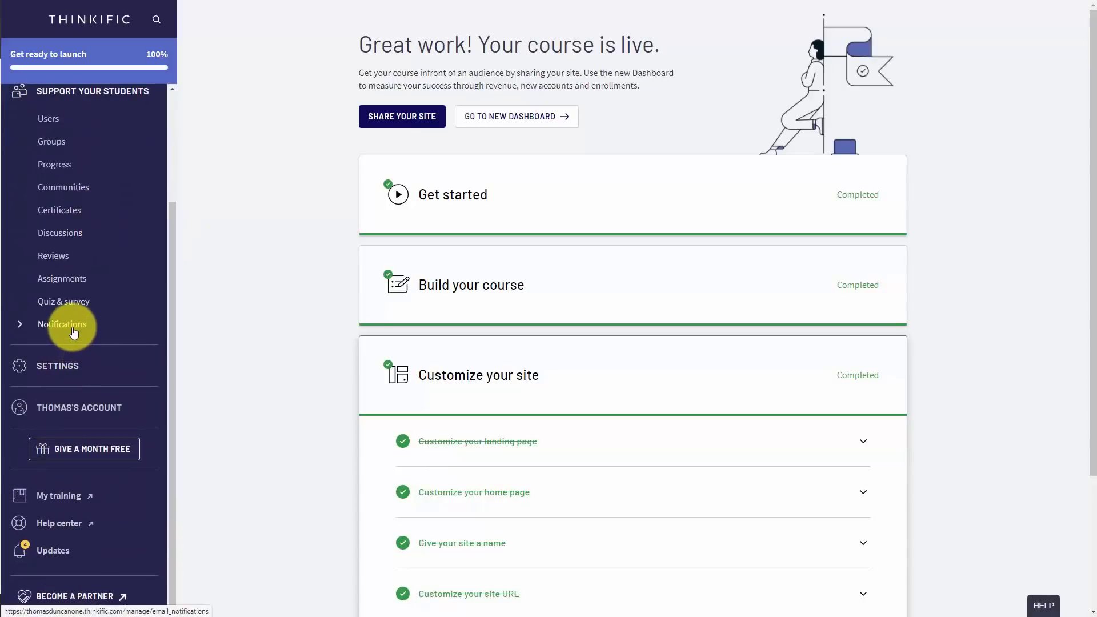
pyautogui.click(73, 331)
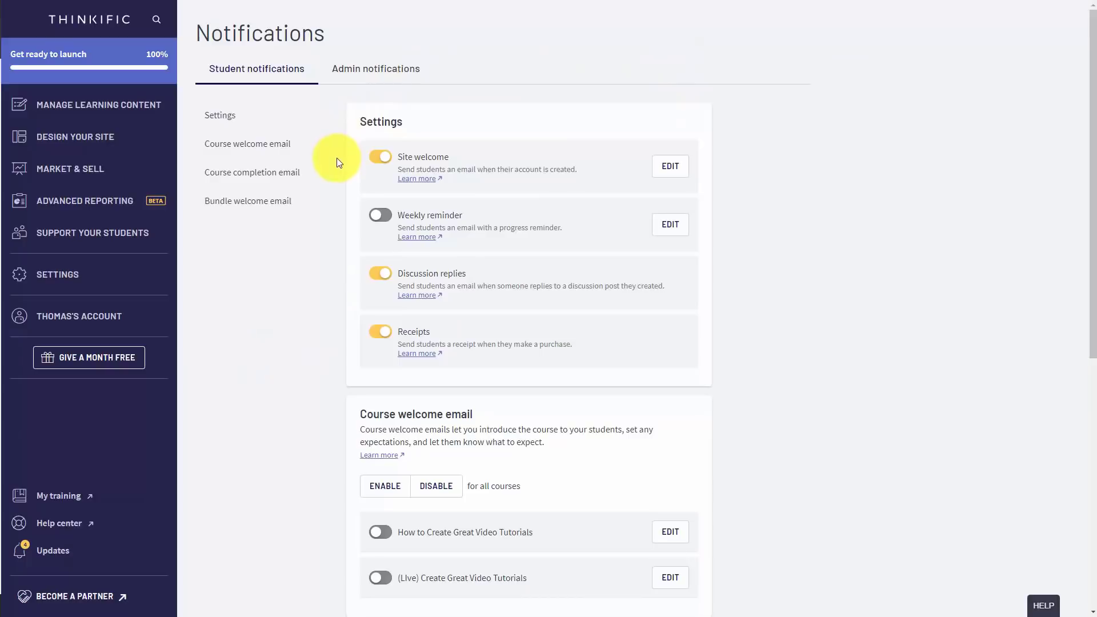
pyautogui.click(385, 162)
pyautogui.click(392, 289)
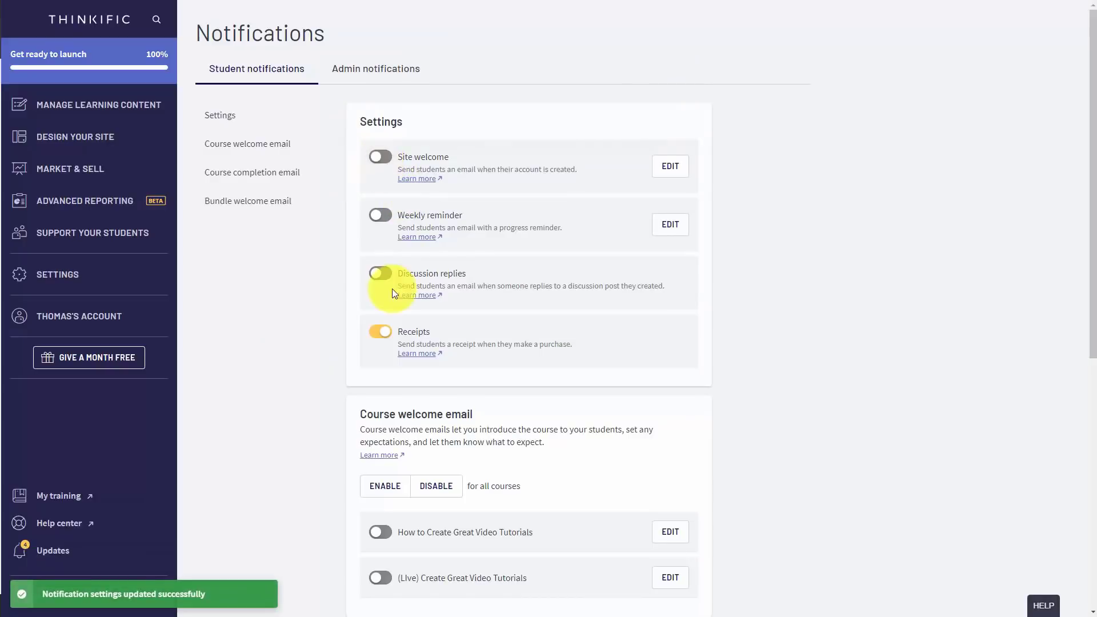
pyautogui.click(377, 215)
pyautogui.click(382, 159)
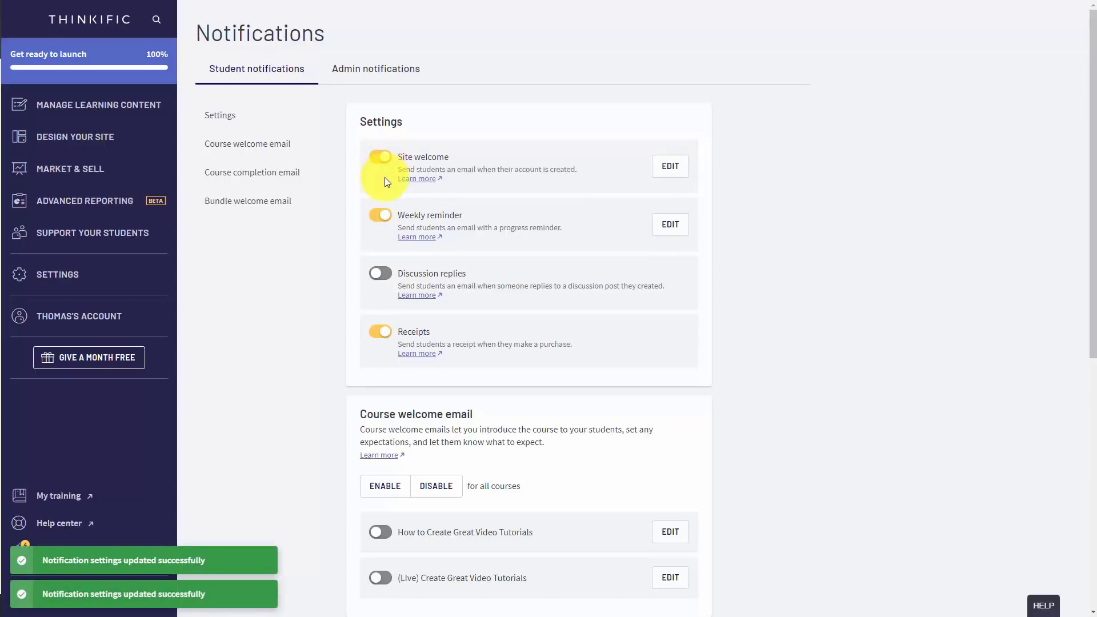
# Step: Open the Site Welcome email template for editing, review its body and the available variables, and save it
pyautogui.click(660, 169)
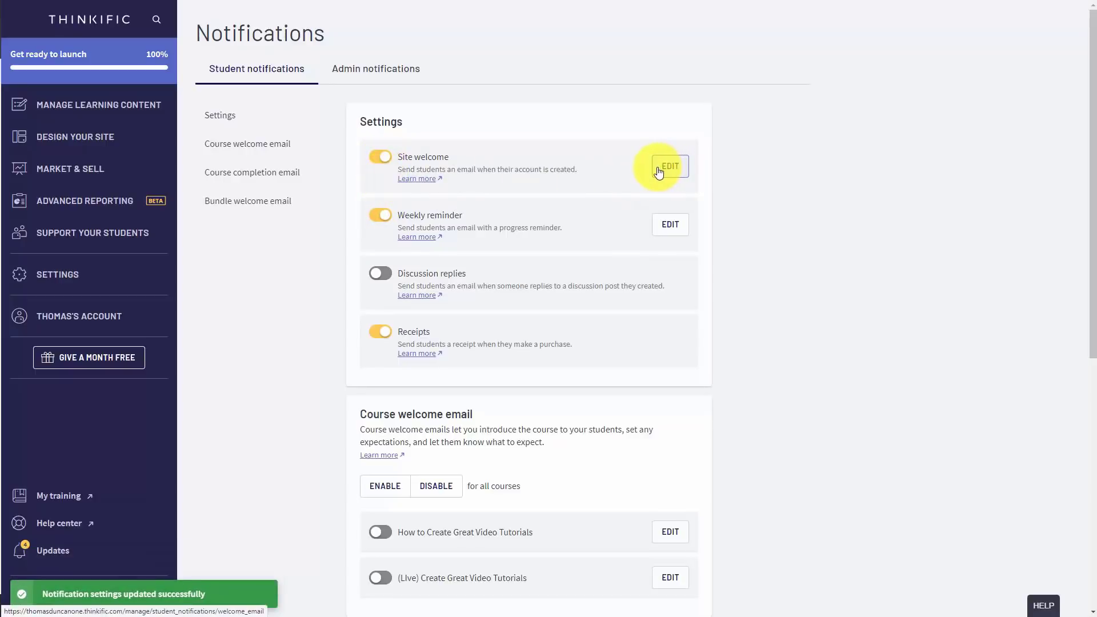
pyautogui.click(666, 167)
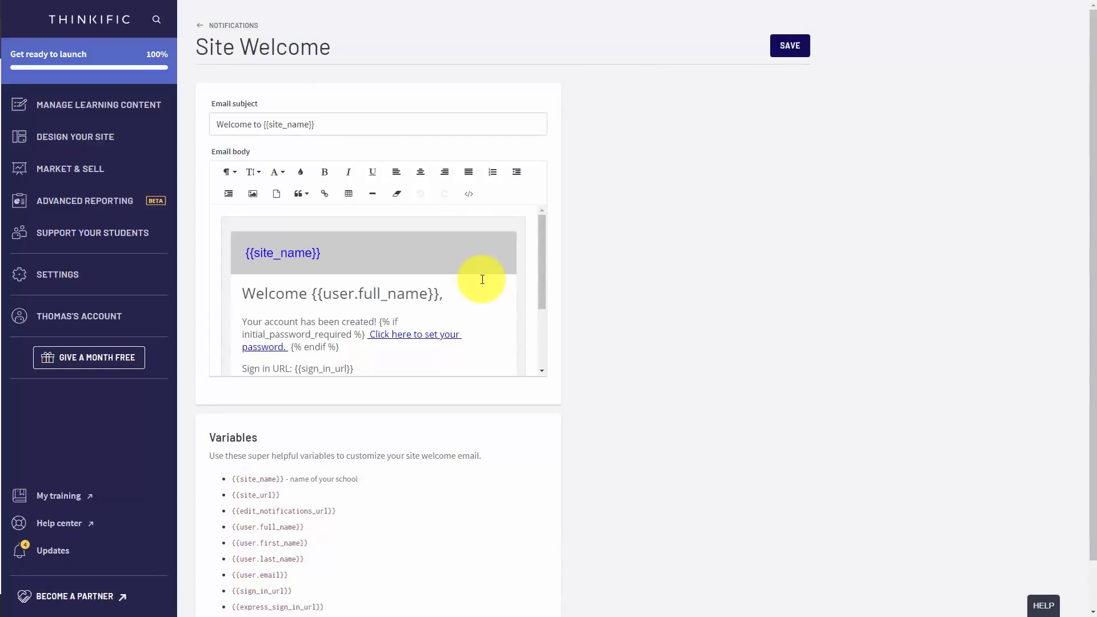
pyautogui.scroll(-1, 433, 372)
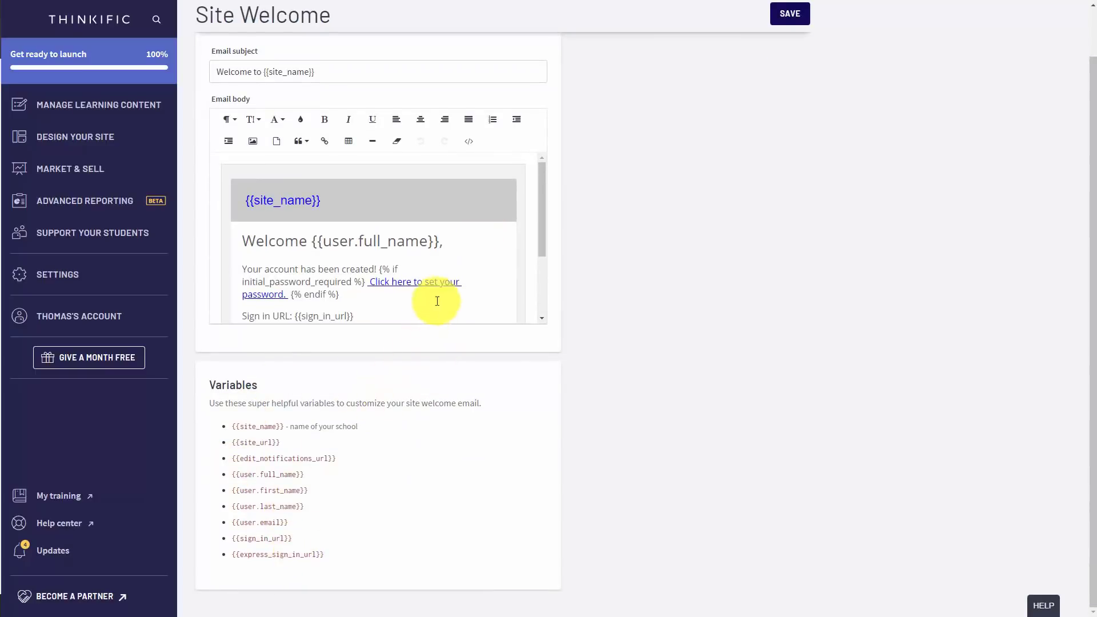
pyautogui.scroll(-2, 442, 295)
pyautogui.scroll(3, 441, 300)
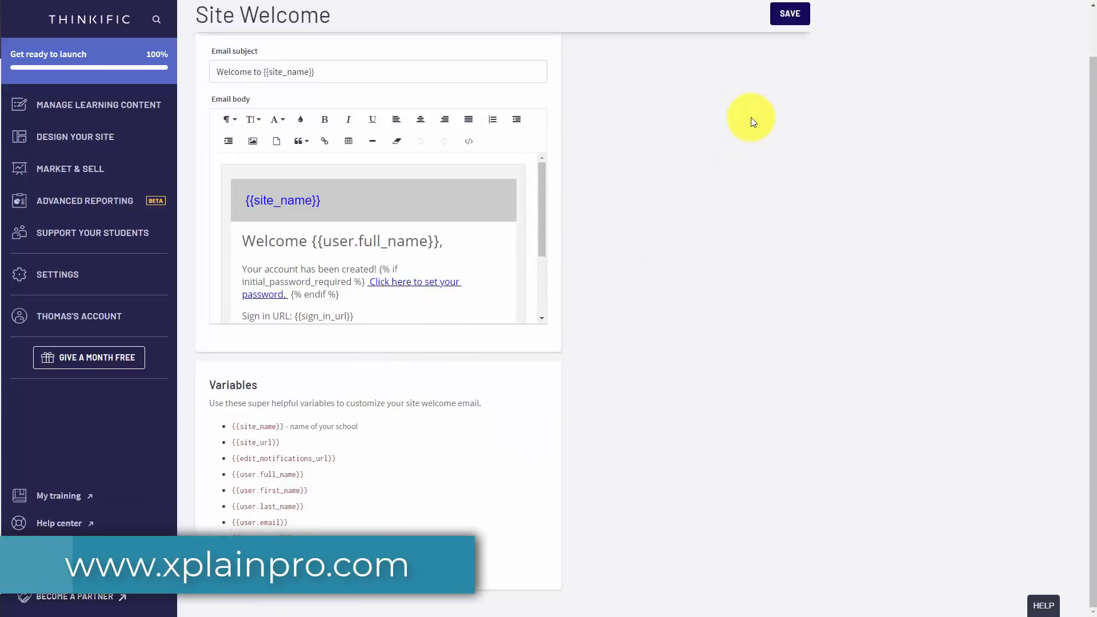
pyautogui.click(788, 16)
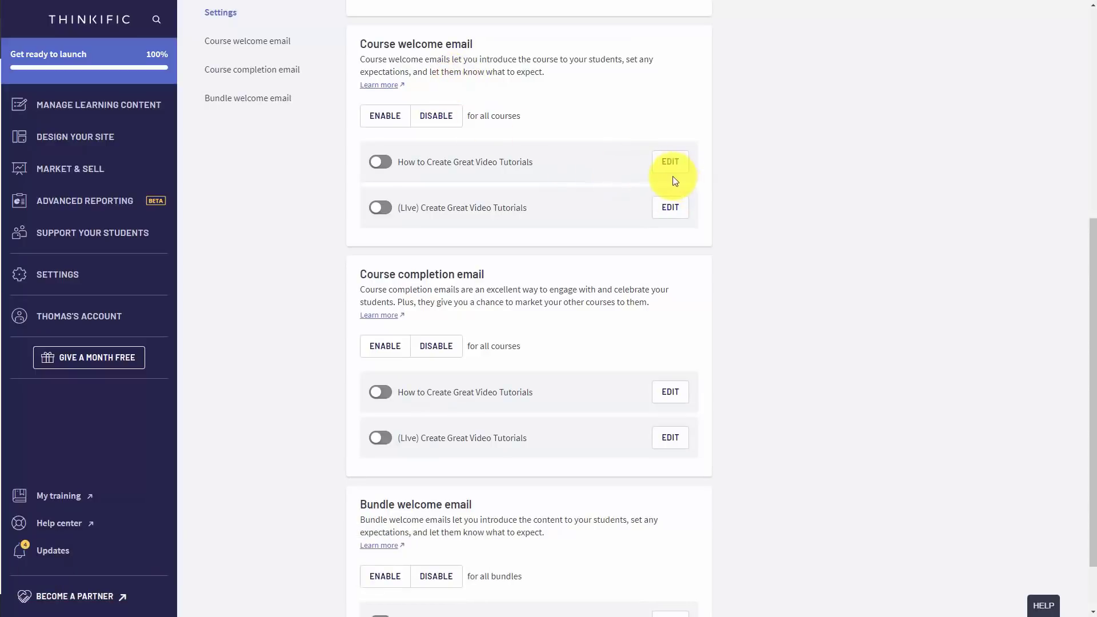
# Step: Enable the course welcome email for all courses and disable it again
pyautogui.click(670, 161)
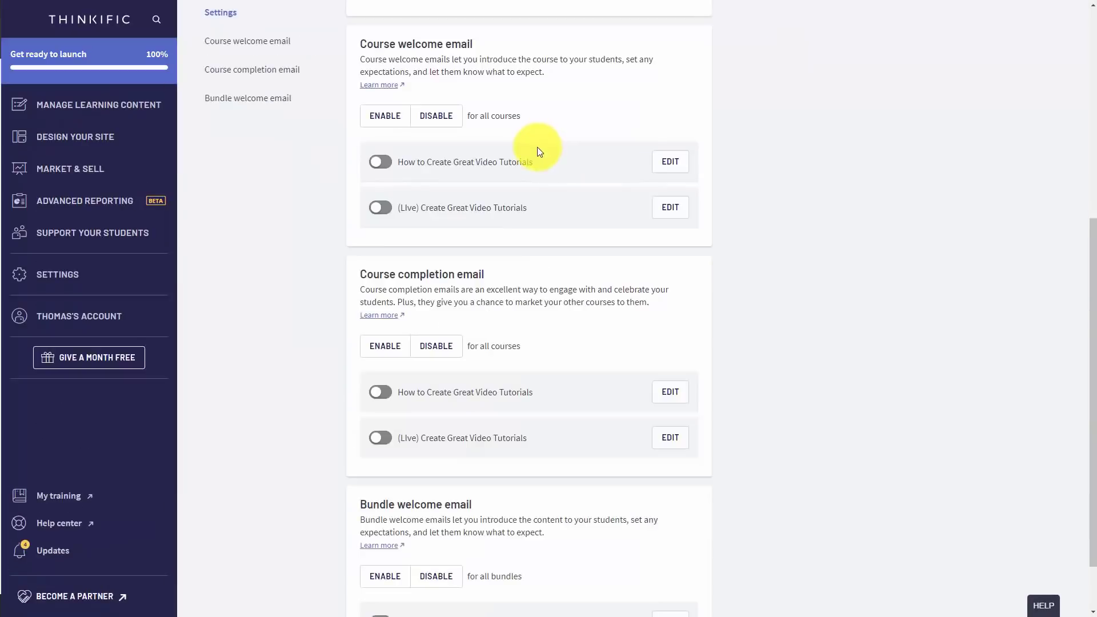
pyautogui.click(388, 121)
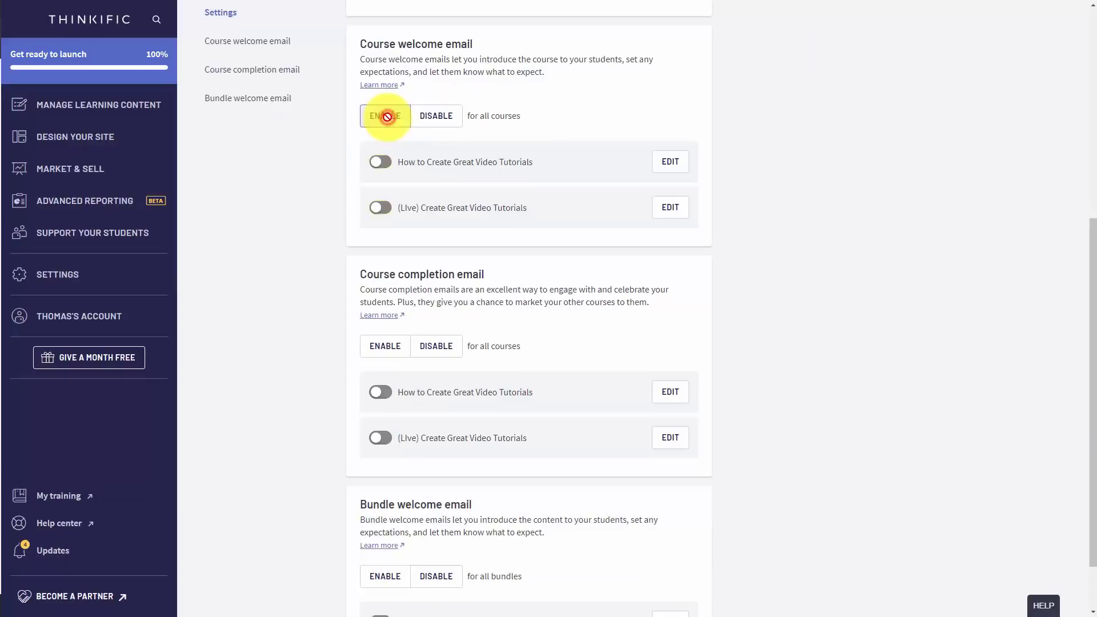
pyautogui.click(434, 115)
pyautogui.scroll(-1, 448, 117)
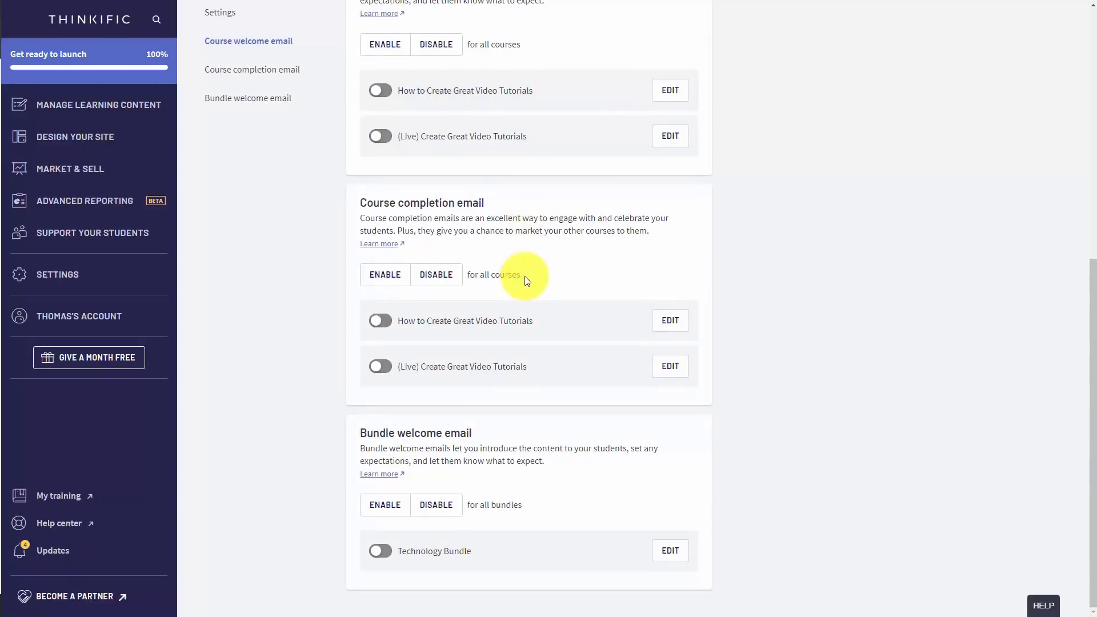
# Step: Enable and disable again the course completion email for all courses and the bundle welcome email for all bundles
pyautogui.click(384, 279)
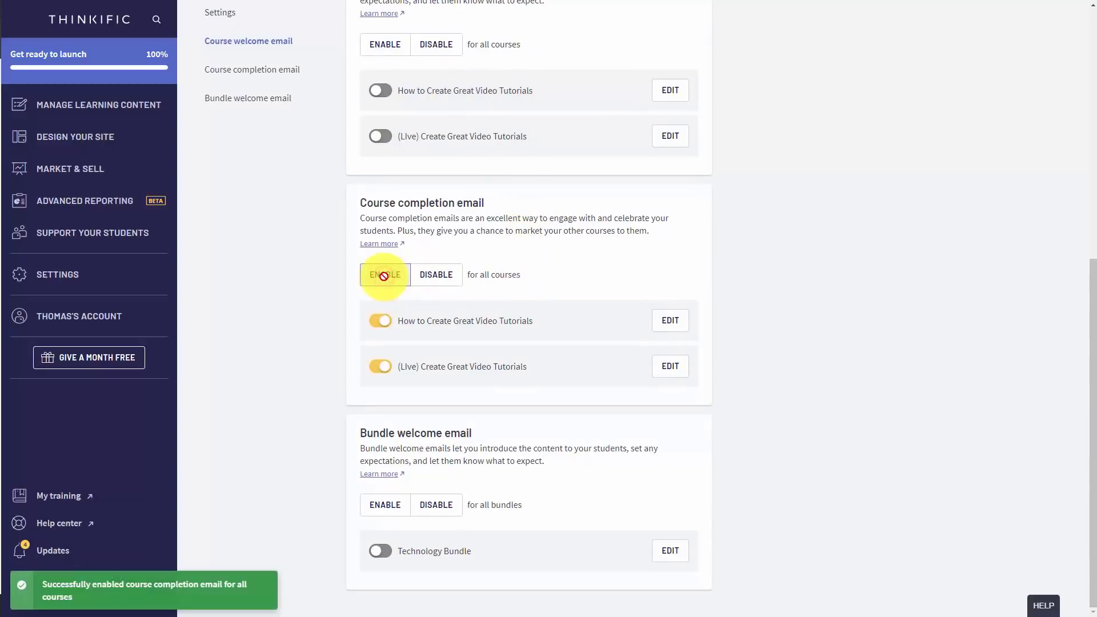
pyautogui.click(434, 279)
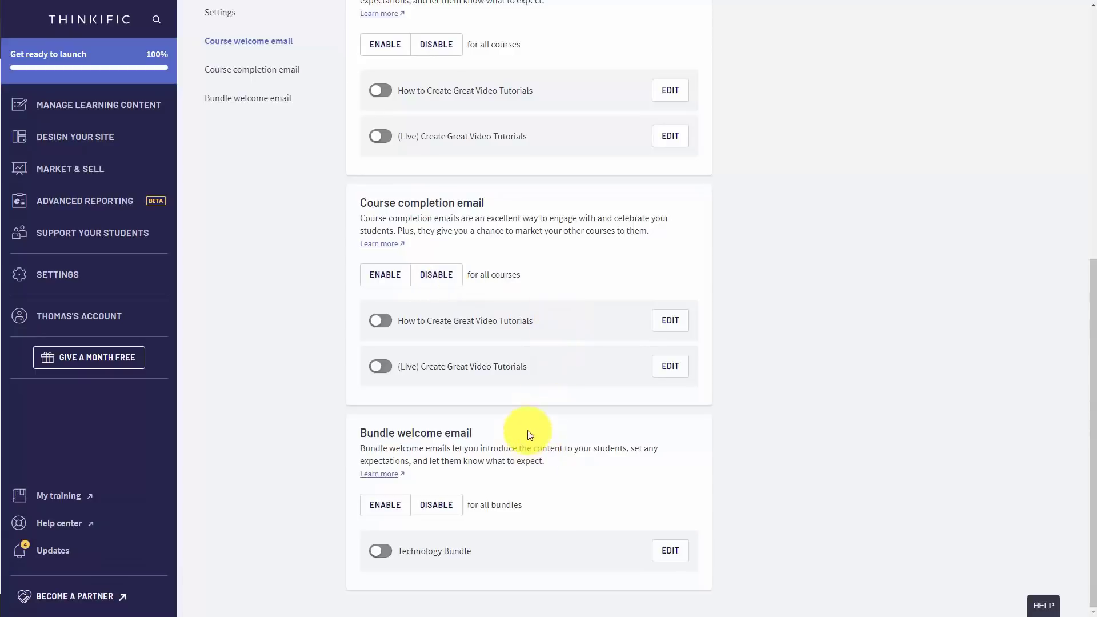
pyautogui.click(386, 506)
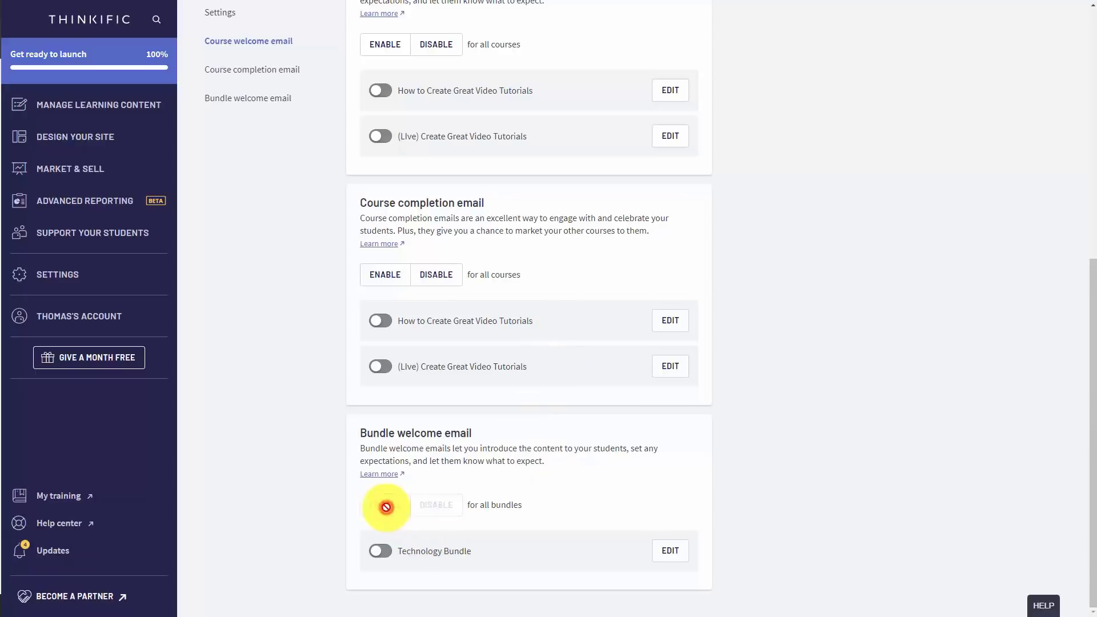
pyautogui.click(438, 514)
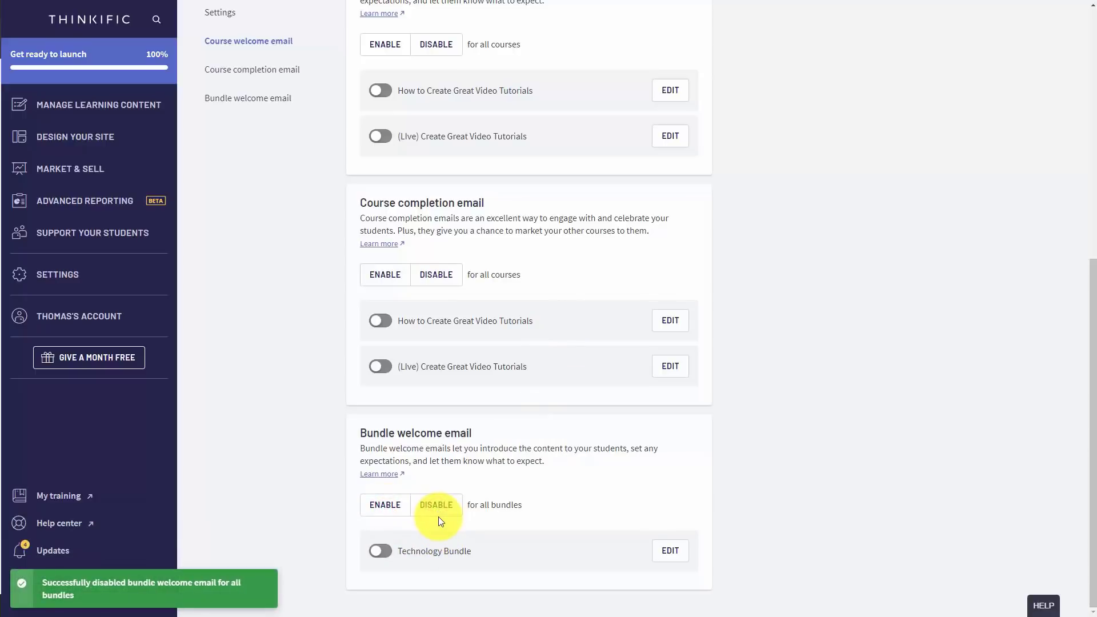
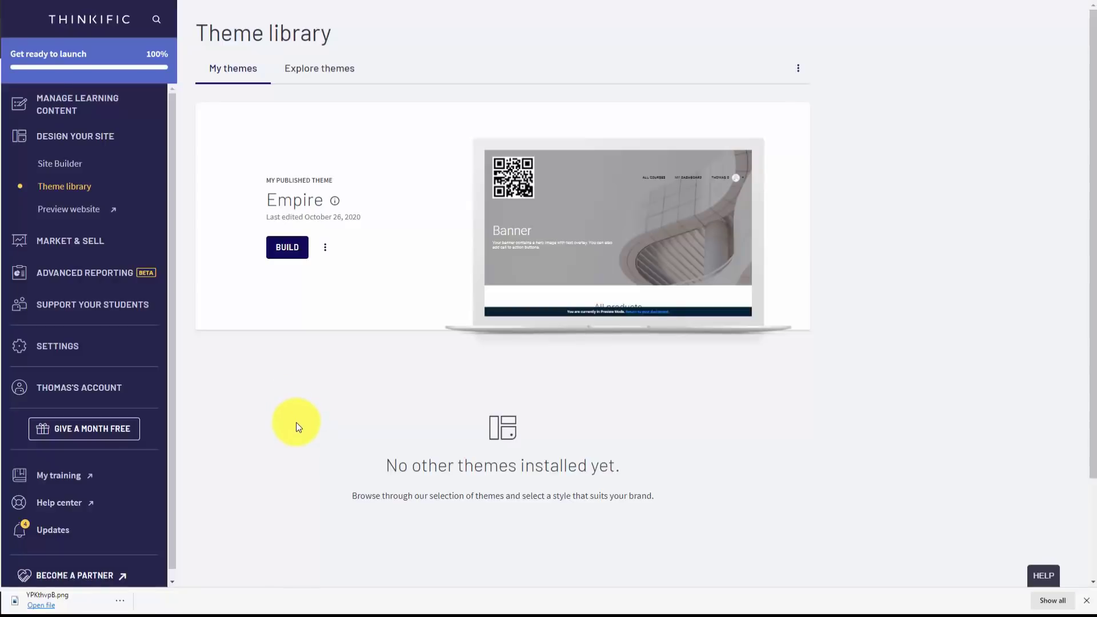
# Step: Preview the Vogue theme in the theme library and install it
pyautogui.click(306, 69)
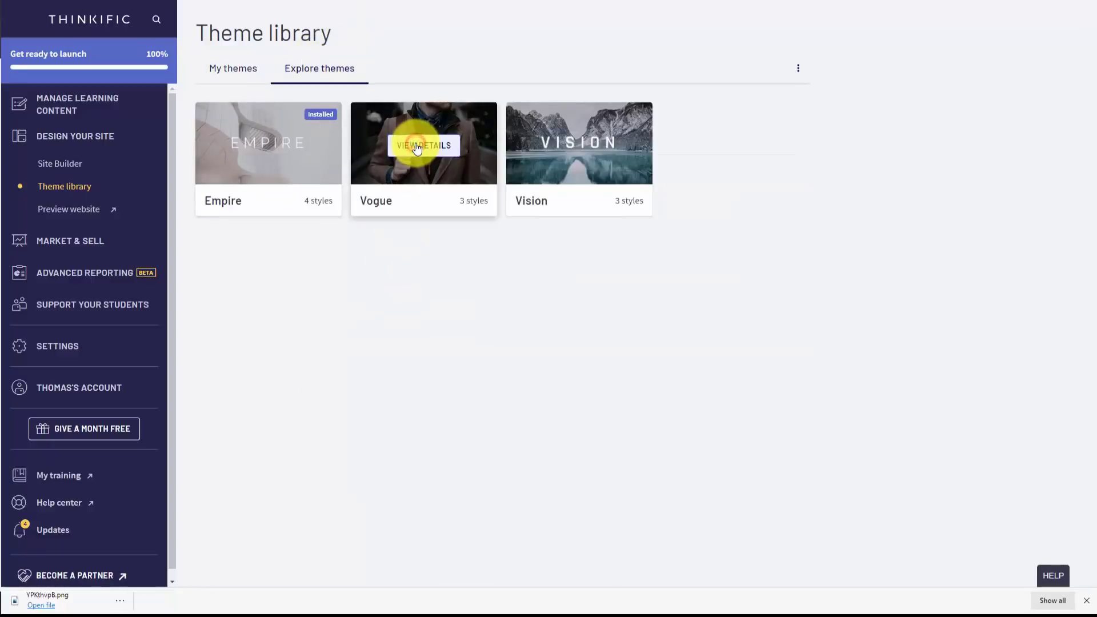
pyautogui.click(417, 146)
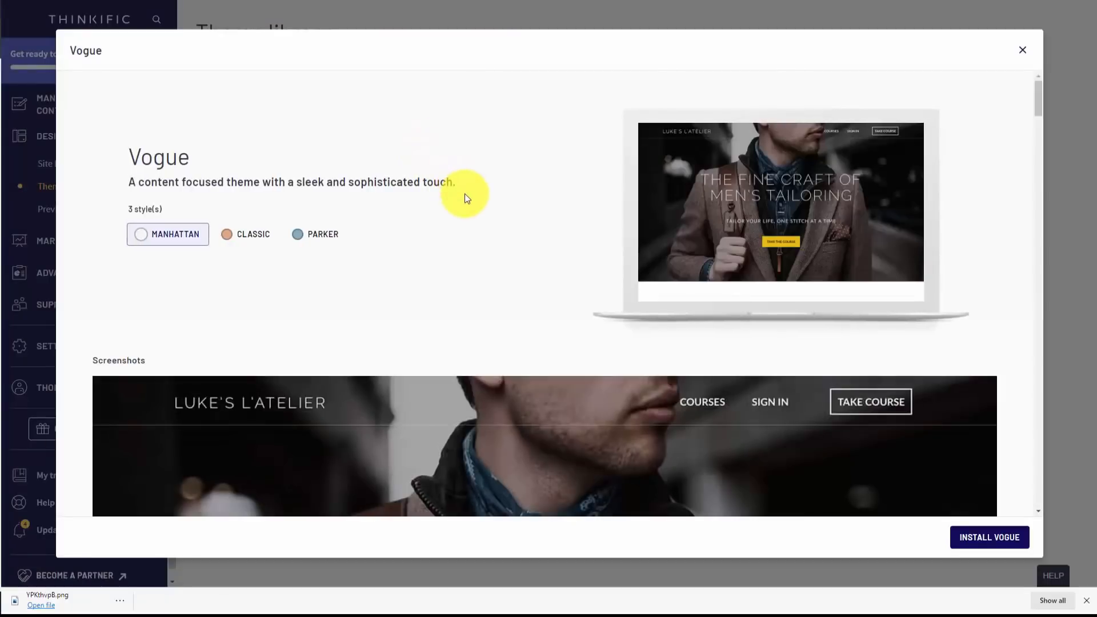
pyautogui.scroll(-5, 629, 386)
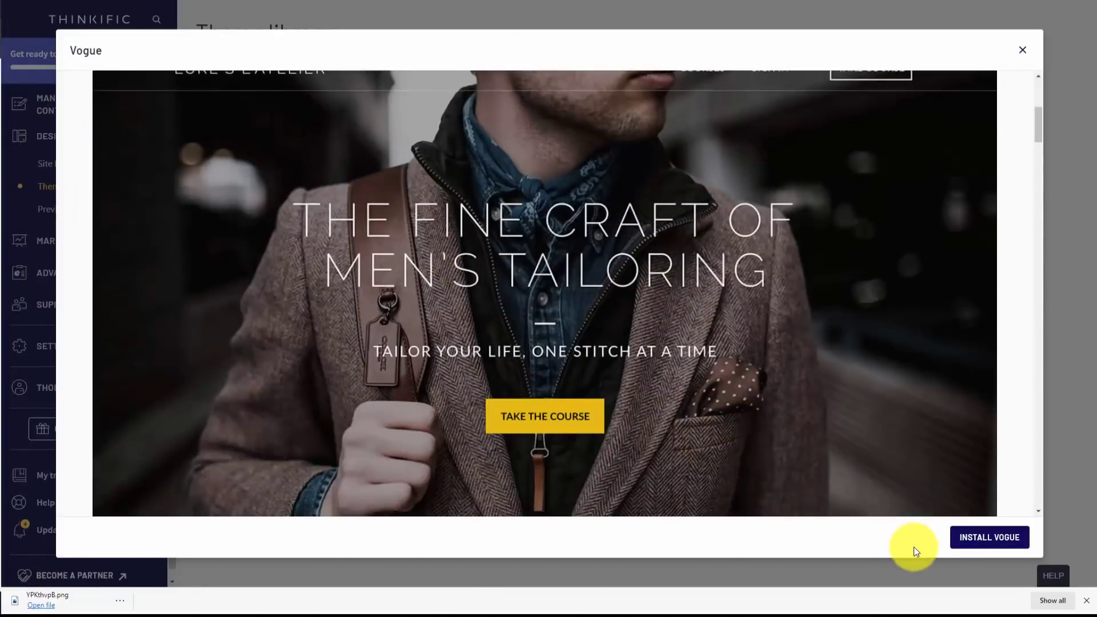
pyautogui.click(954, 544)
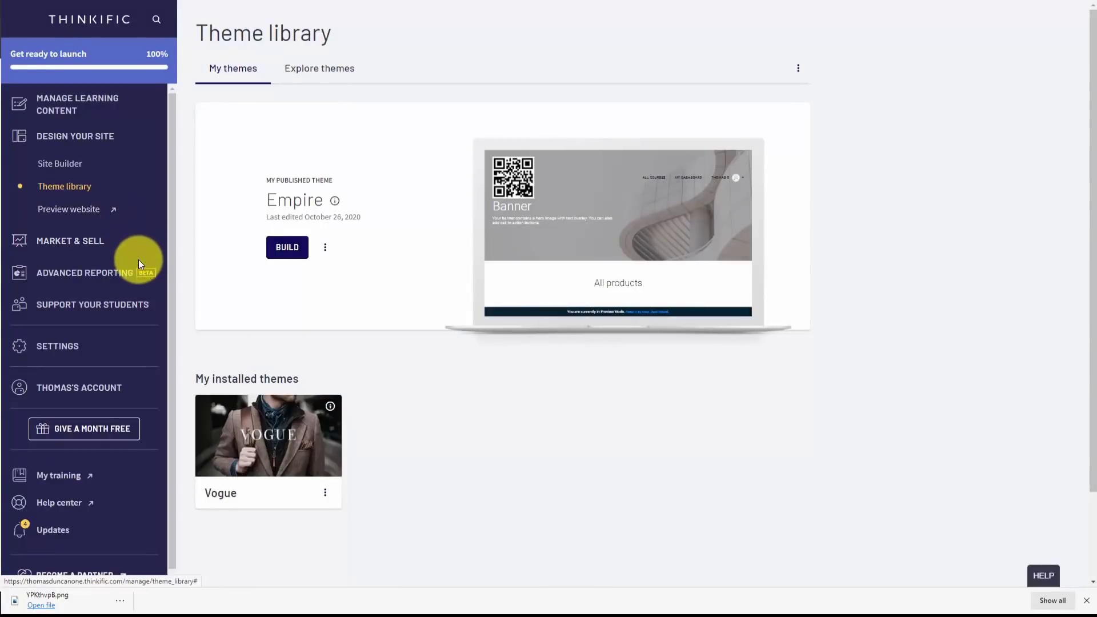
# Step: Find the Accredible integration among the Market & Sell integrations and go to the Accredible website
pyautogui.click(89, 245)
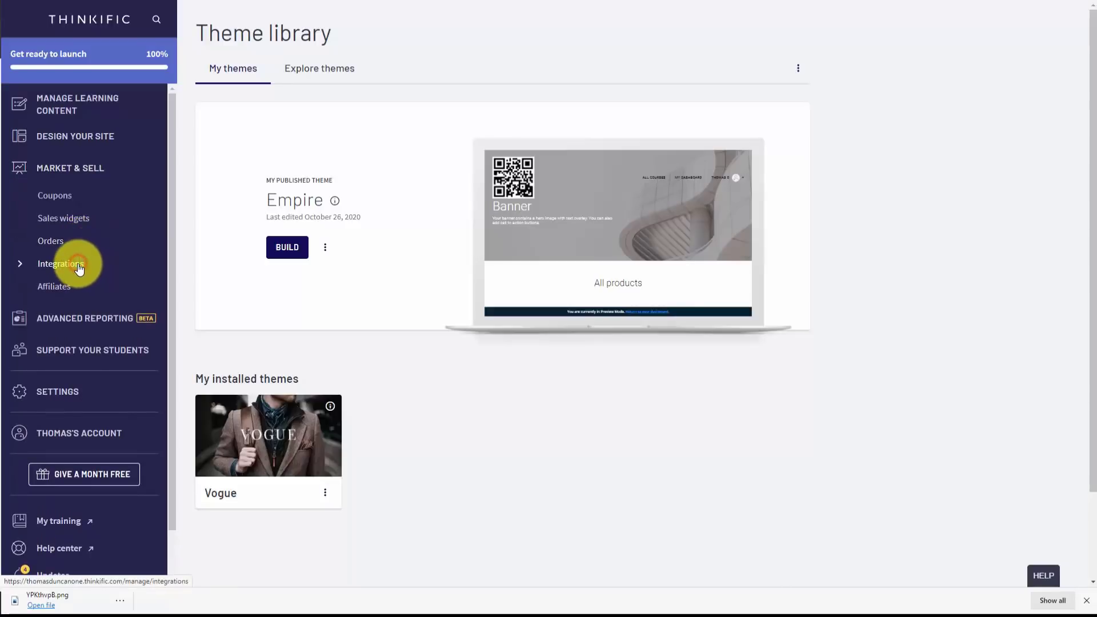
pyautogui.click(79, 267)
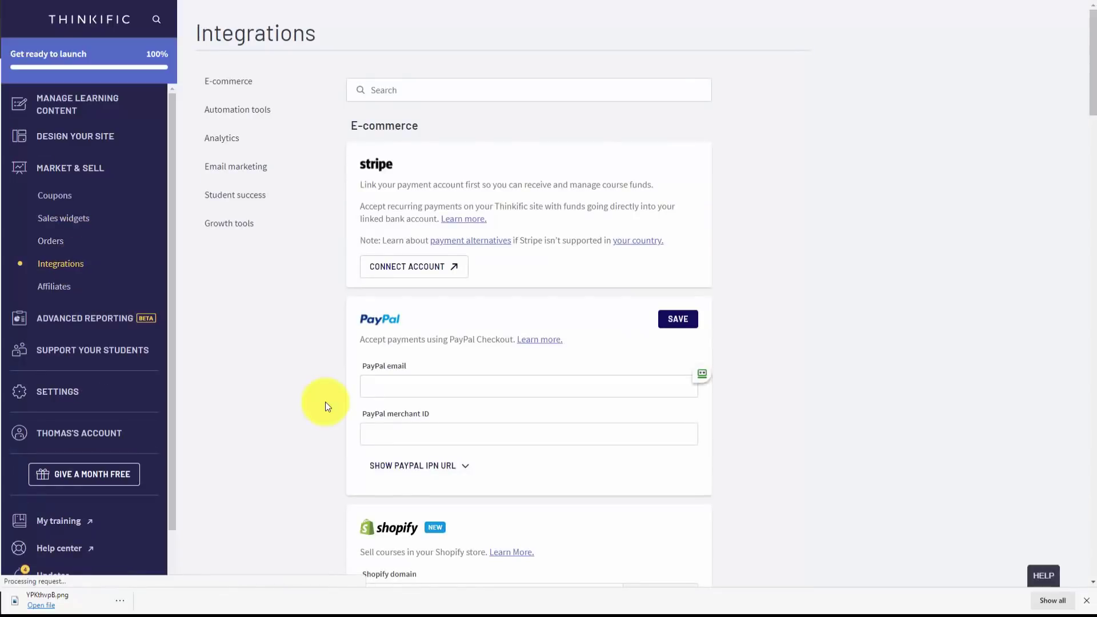
pyautogui.scroll(-20, 325, 405)
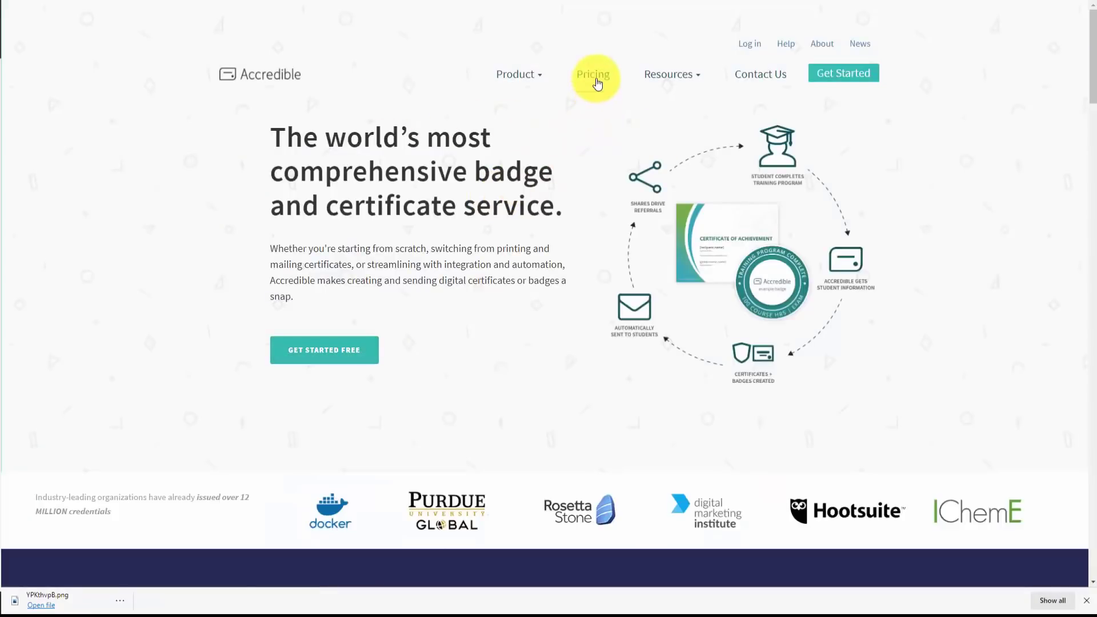
# Step: Sign up for Accredible's free issuer plan with the completed form and verify the account from the confirmation email
pyautogui.click(595, 77)
pyautogui.scroll(-5, 597, 86)
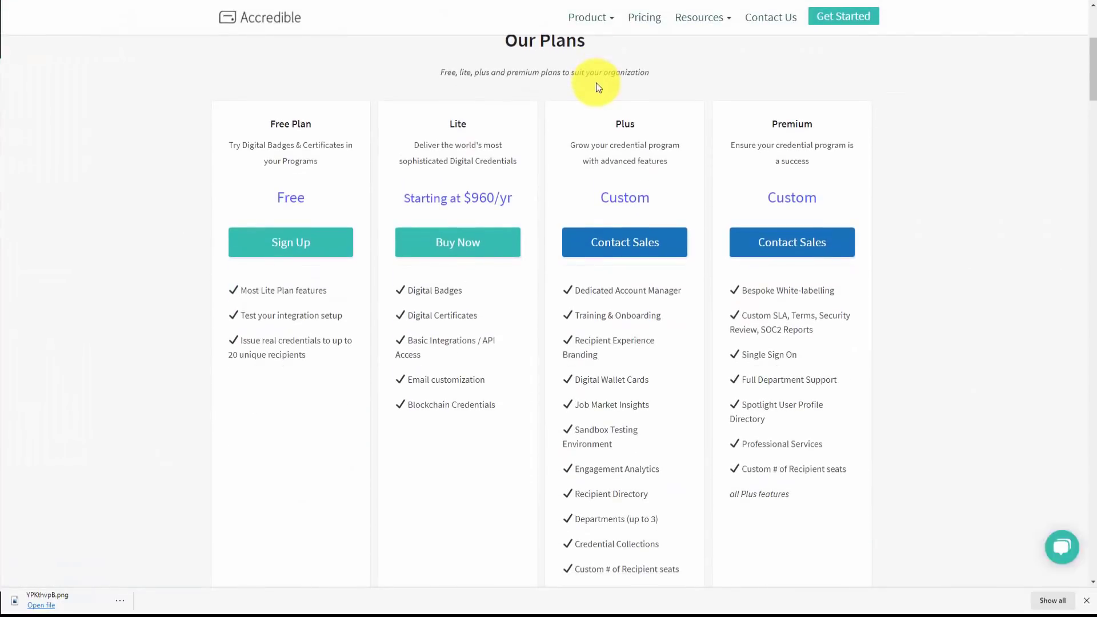
pyautogui.click(345, 243)
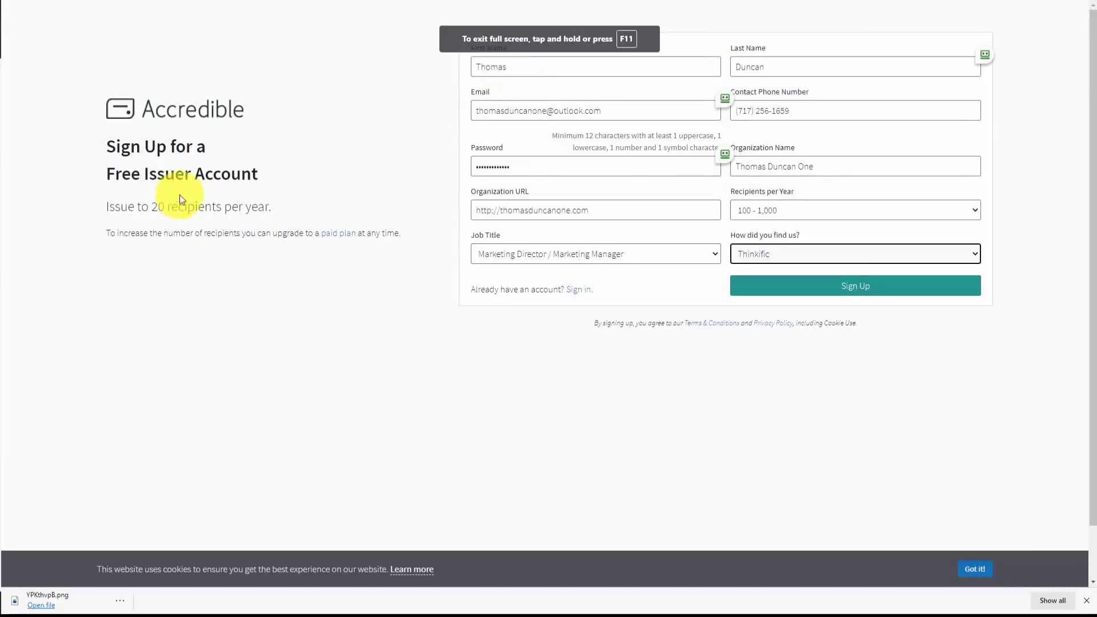
pyautogui.click(845, 286)
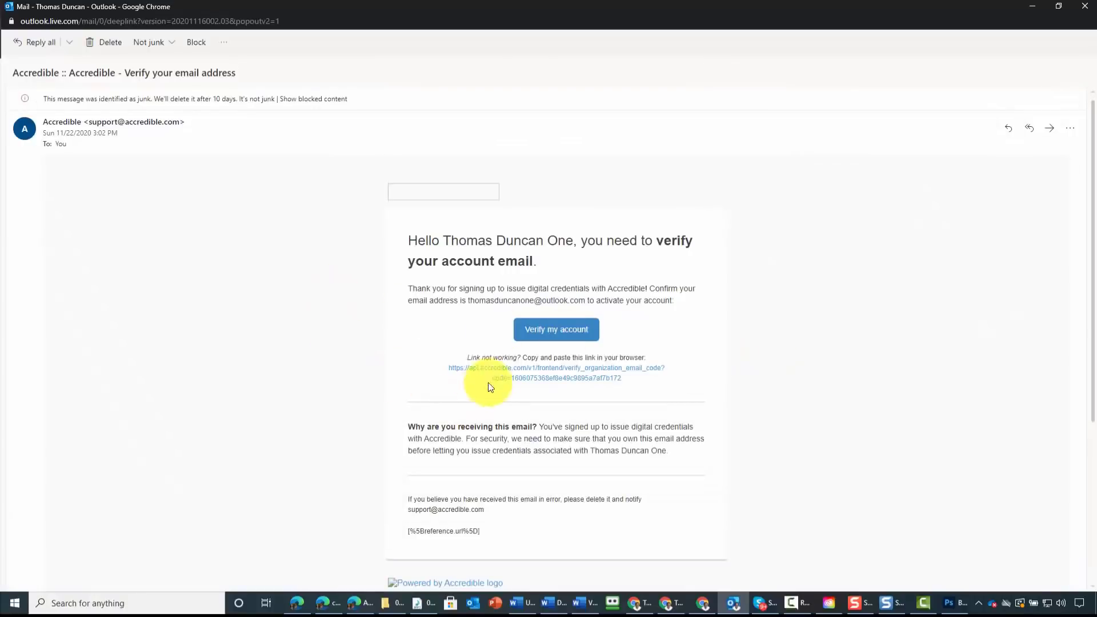
pyautogui.click(540, 340)
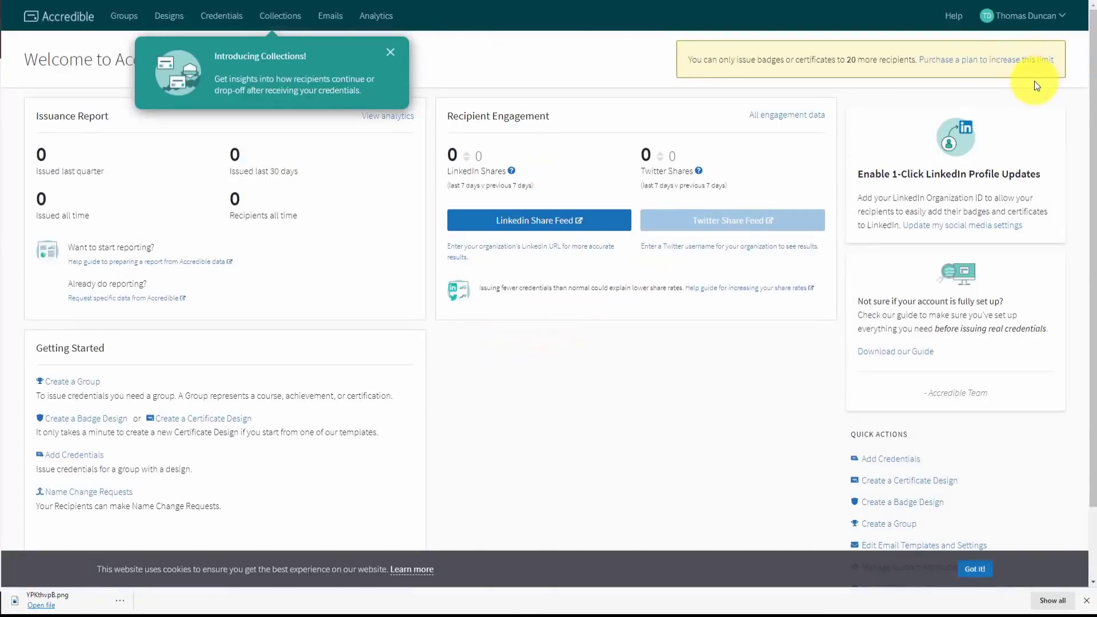
# Step: View the API section of Accredible's API & Integrations settings, and switch to Thinkific to check the Accredible API key field
pyautogui.click(1021, 15)
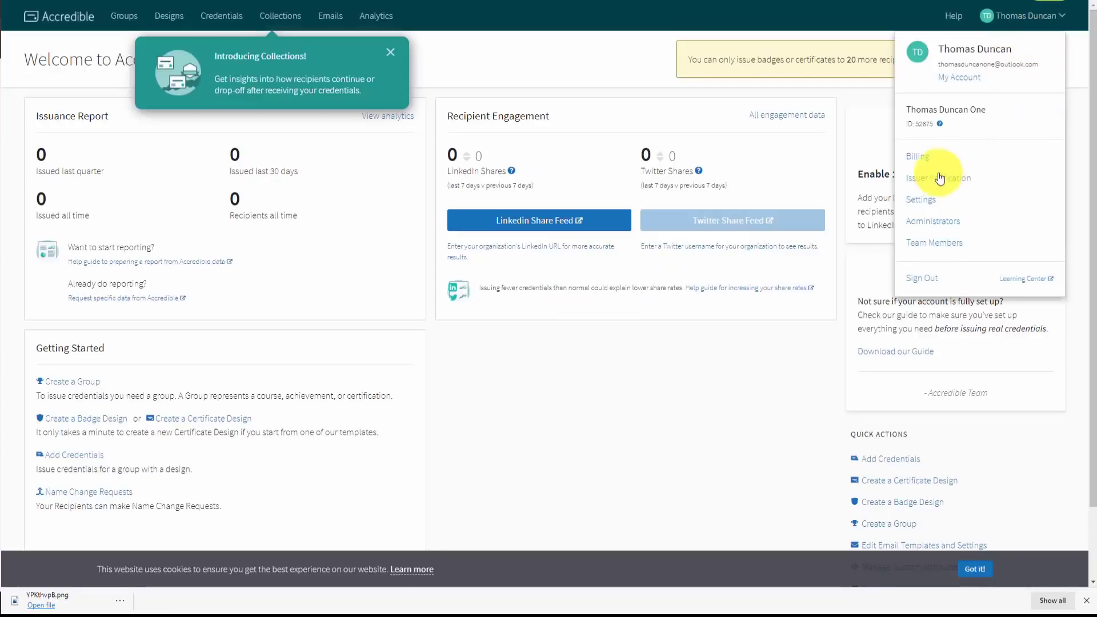
pyautogui.click(927, 204)
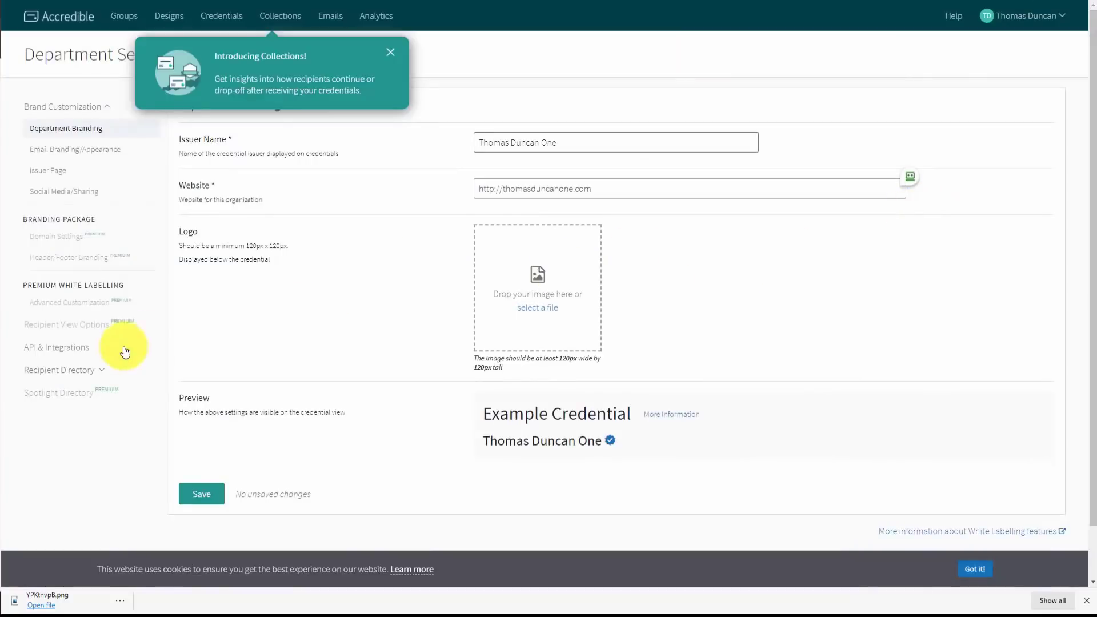
pyautogui.click(75, 354)
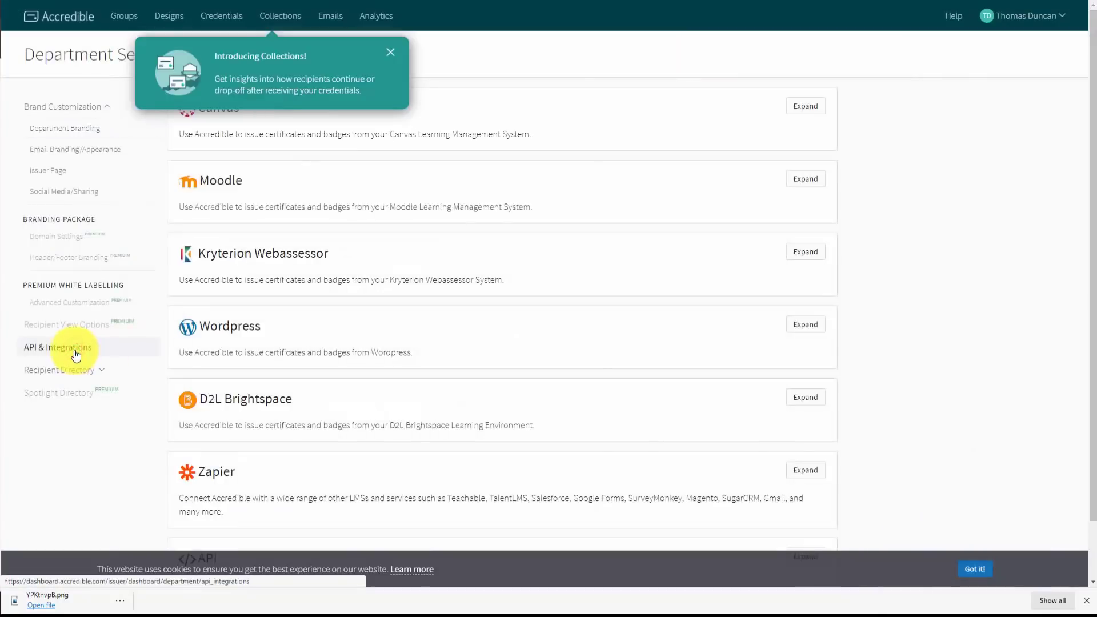
pyautogui.scroll(-2, 74, 353)
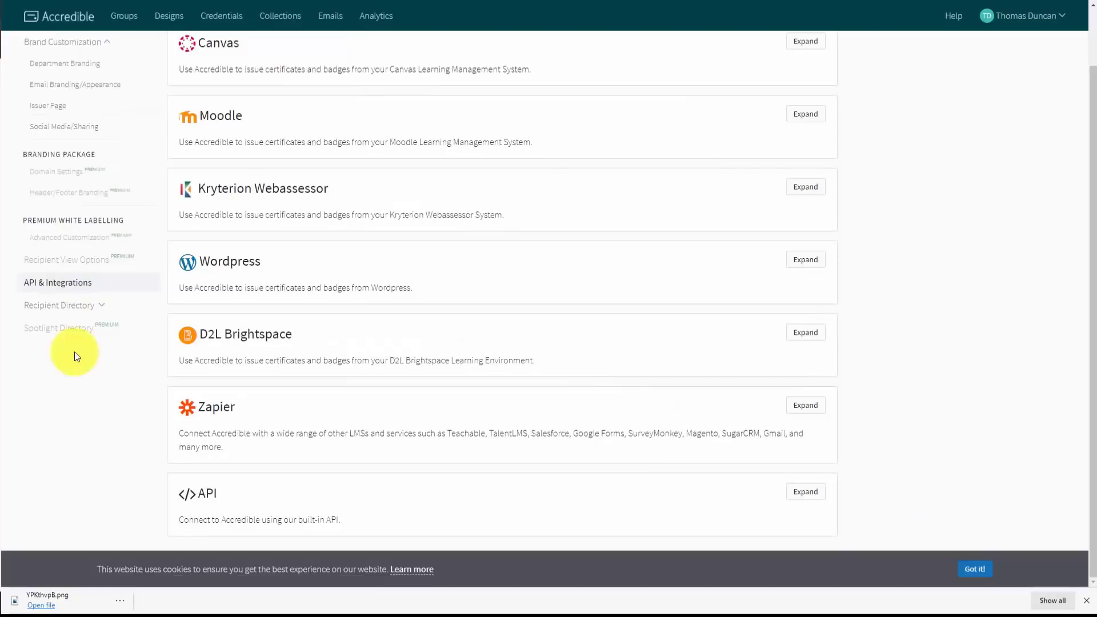
pyautogui.click(806, 498)
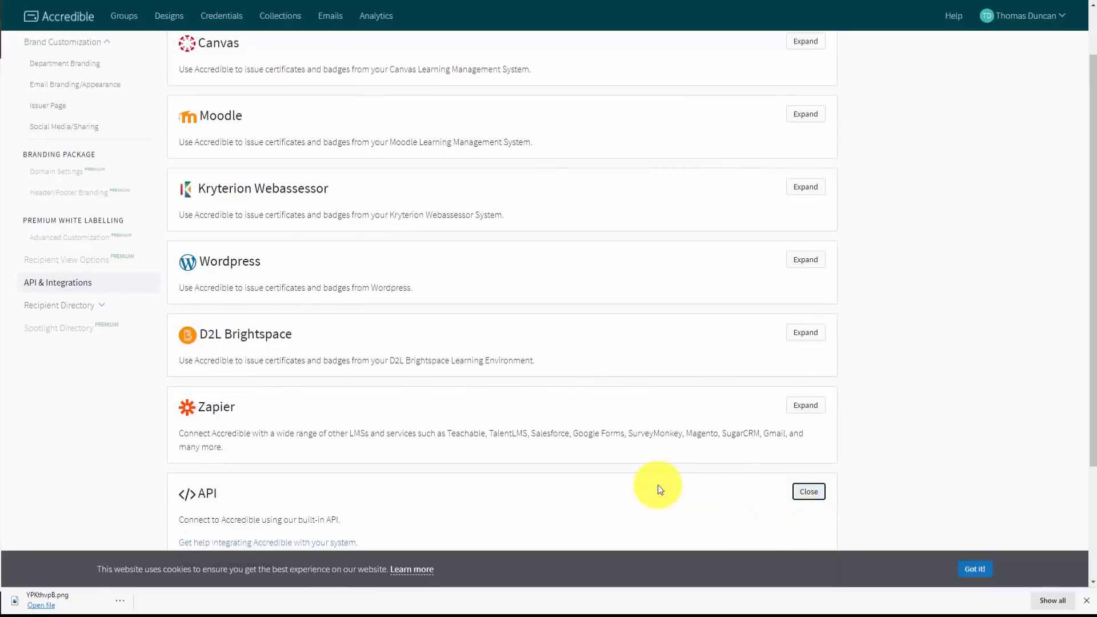
pyautogui.scroll(2, 657, 484)
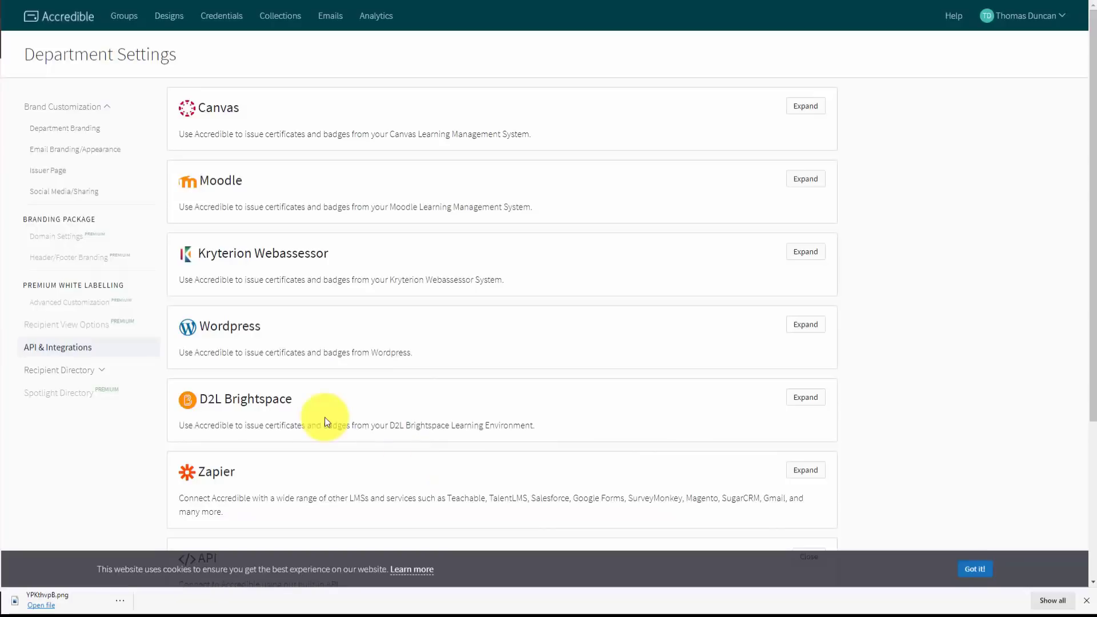
pyautogui.hotkey('ctrl', 'Tab')
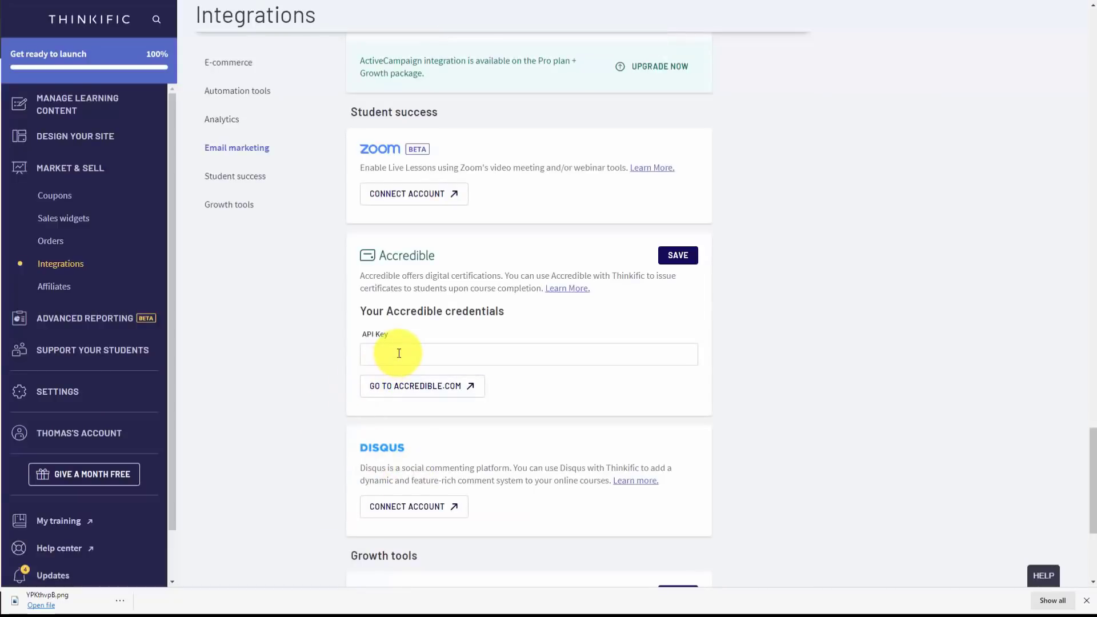
# Step: Switch back to Accredible and save a new US-Letter landscape certificate design named thinkific-one
pyautogui.hotkey('ctrl', 'Tab')
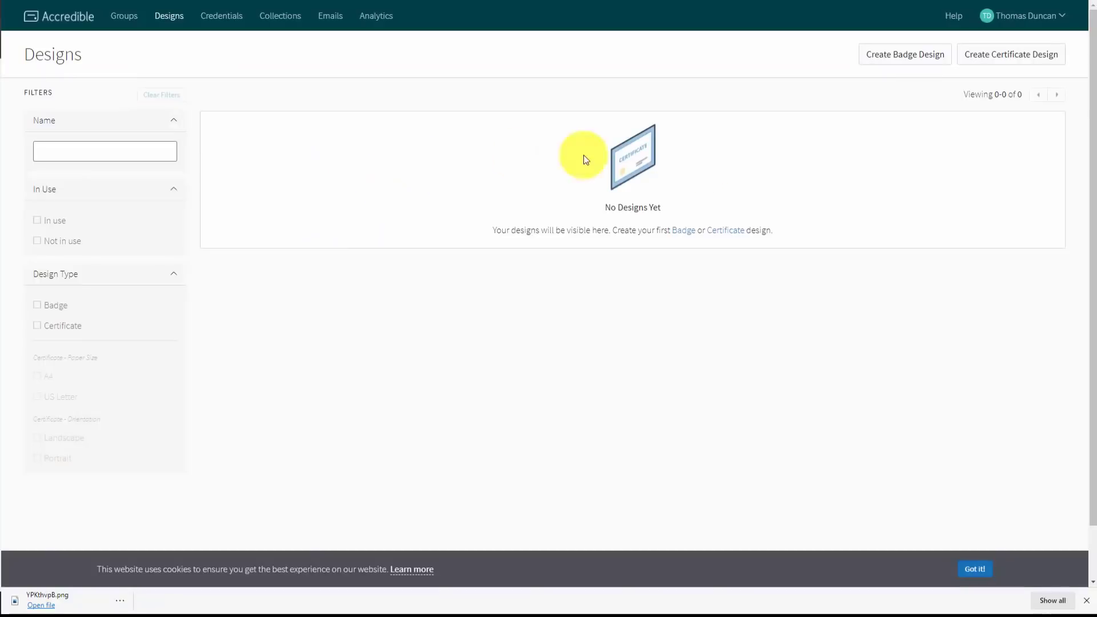
pyautogui.click(977, 55)
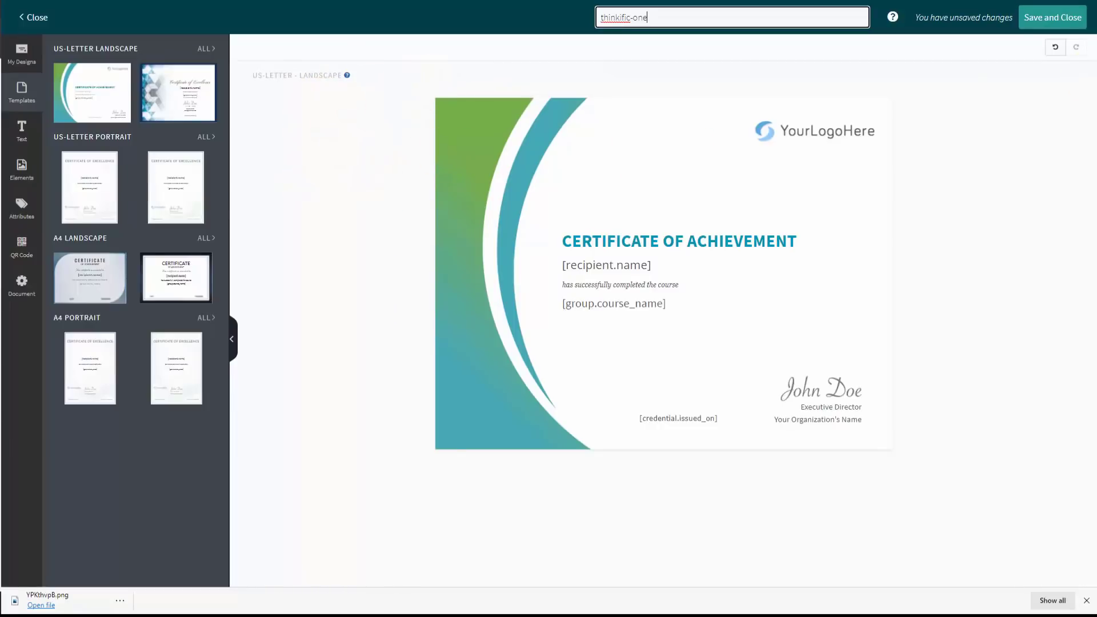
pyautogui.click(1043, 27)
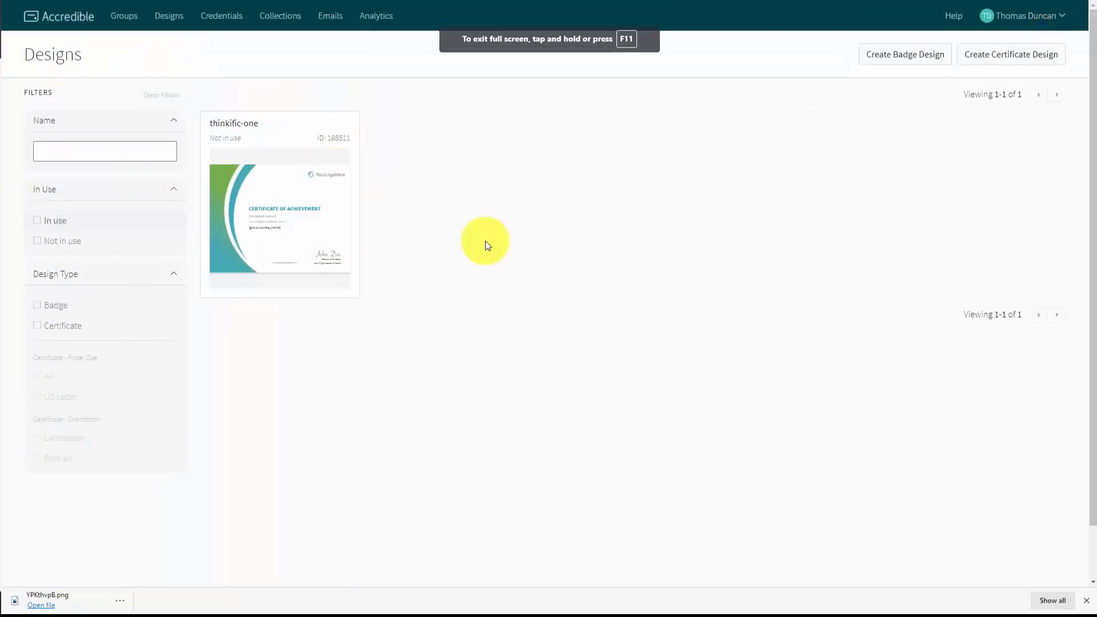
# Step: Start a new Accredible group with the display name "Thinkific" and the identifier "Thinkific Integration"
pyautogui.click(124, 22)
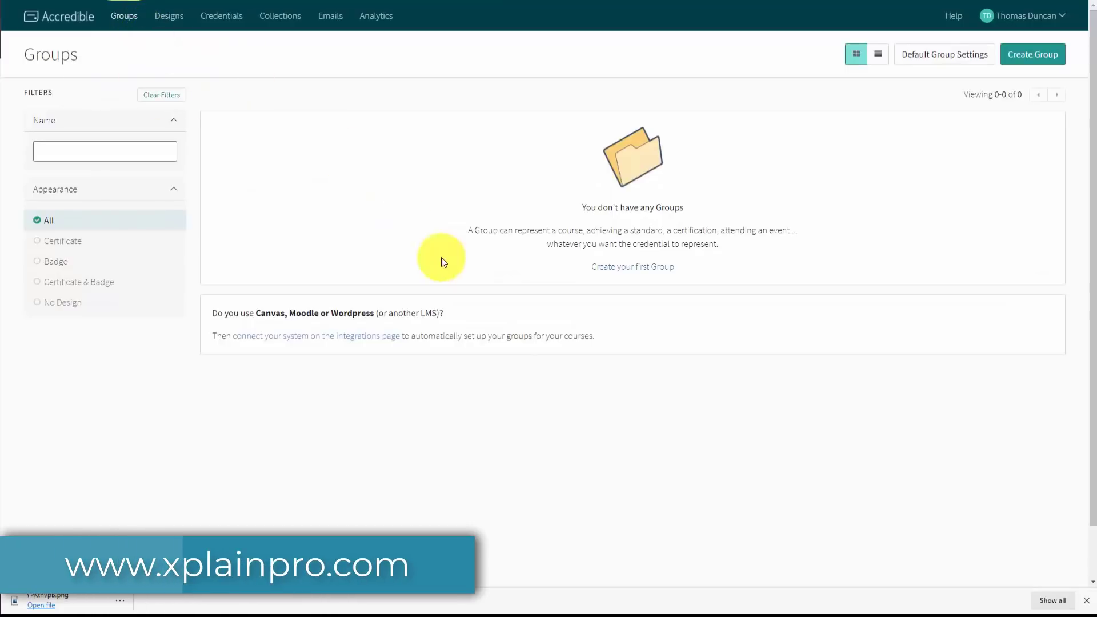
pyautogui.click(613, 266)
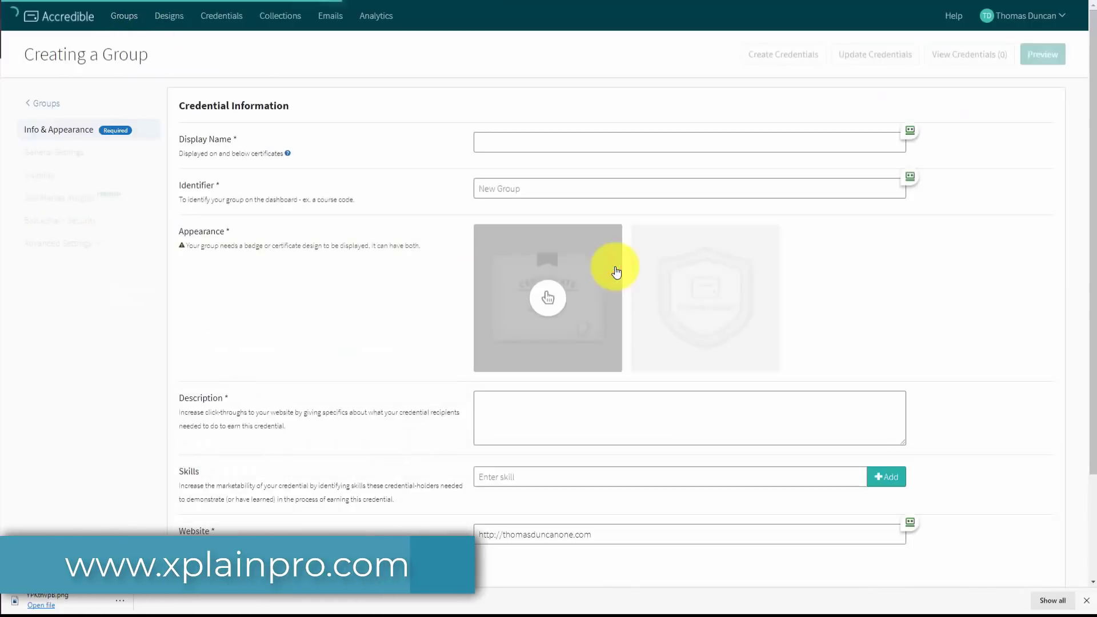
pyautogui.write('Thinkific')
pyautogui.press('Tab')
pyautogui.write('Thinkific Integration')
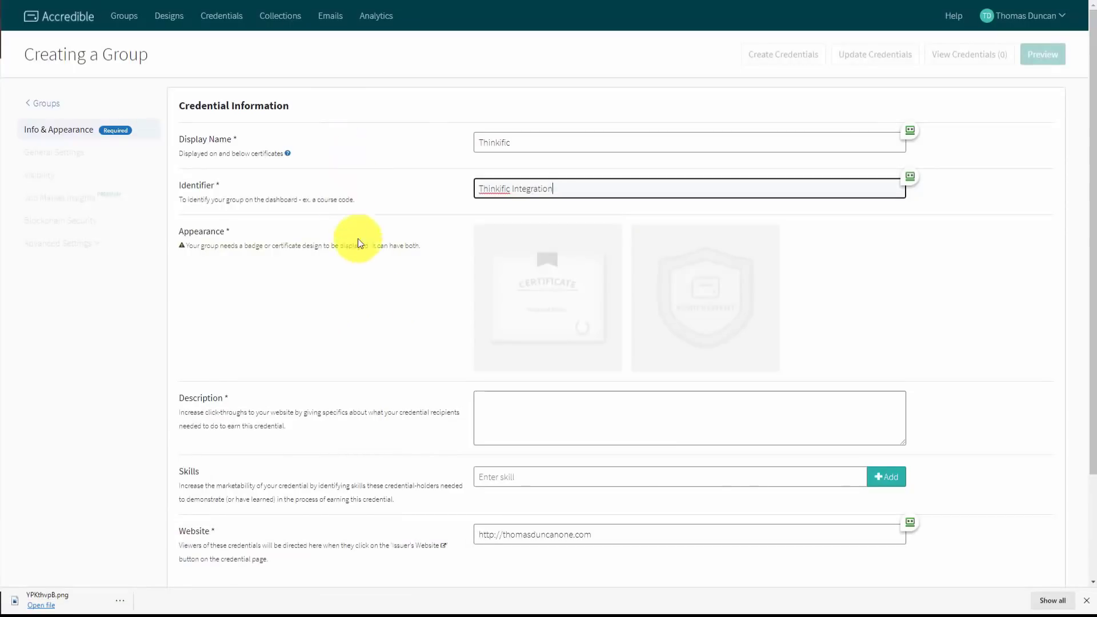
# Step: Give the group the Certificate of Achievement design, the description "Thinkific Group" and the skill "Video Tutorials", and save it
pyautogui.click(523, 294)
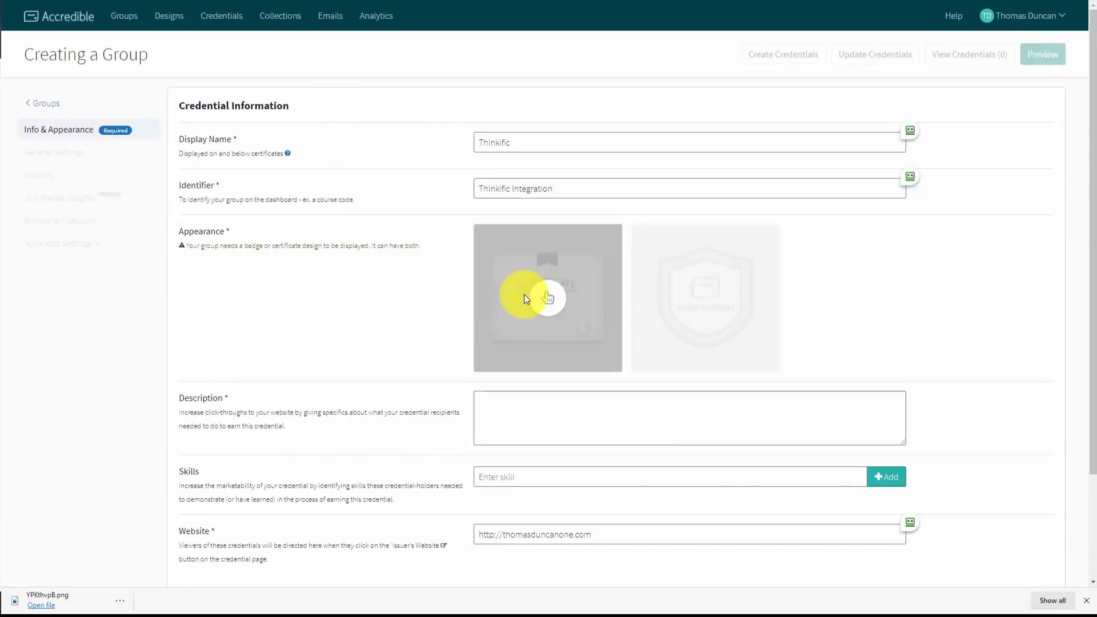
pyautogui.click(549, 297)
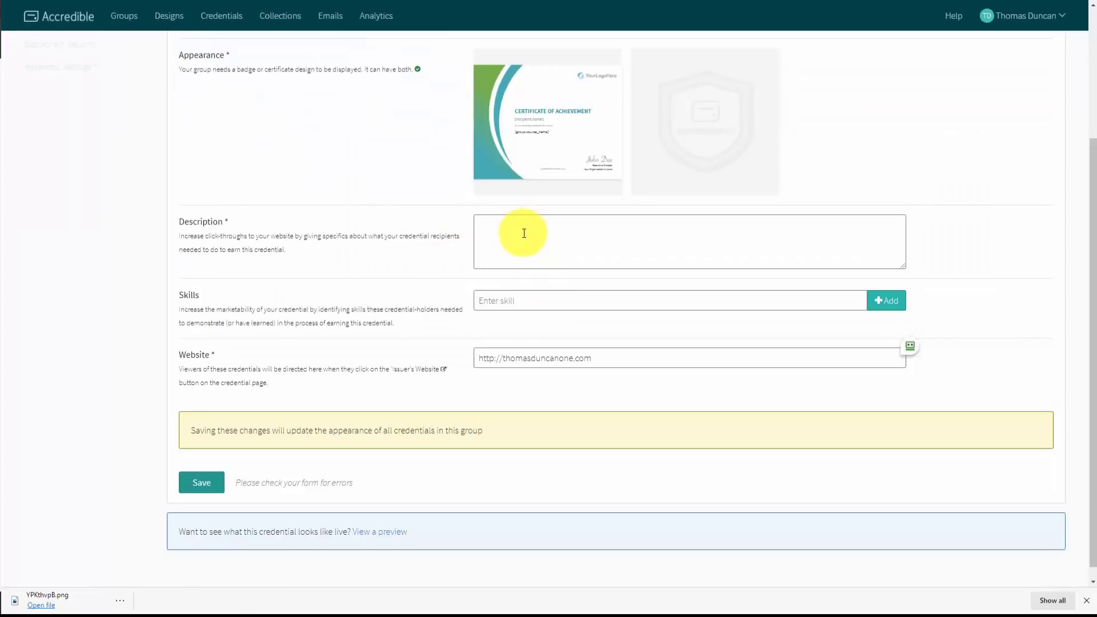
pyautogui.click(524, 233)
pyautogui.write('Thinkific Group')
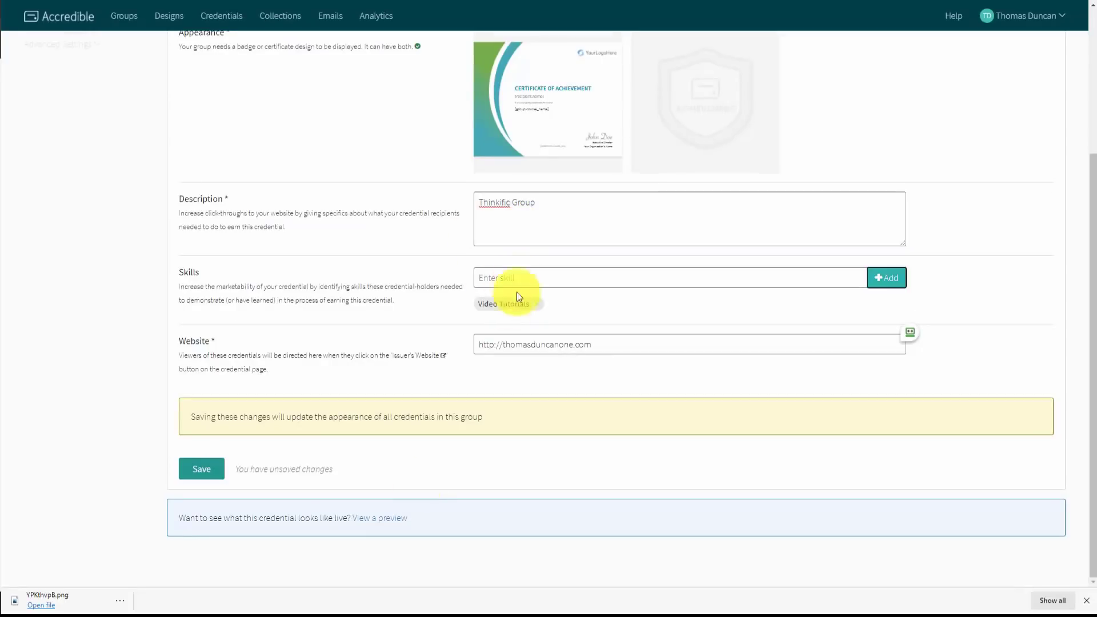
pyautogui.click(200, 469)
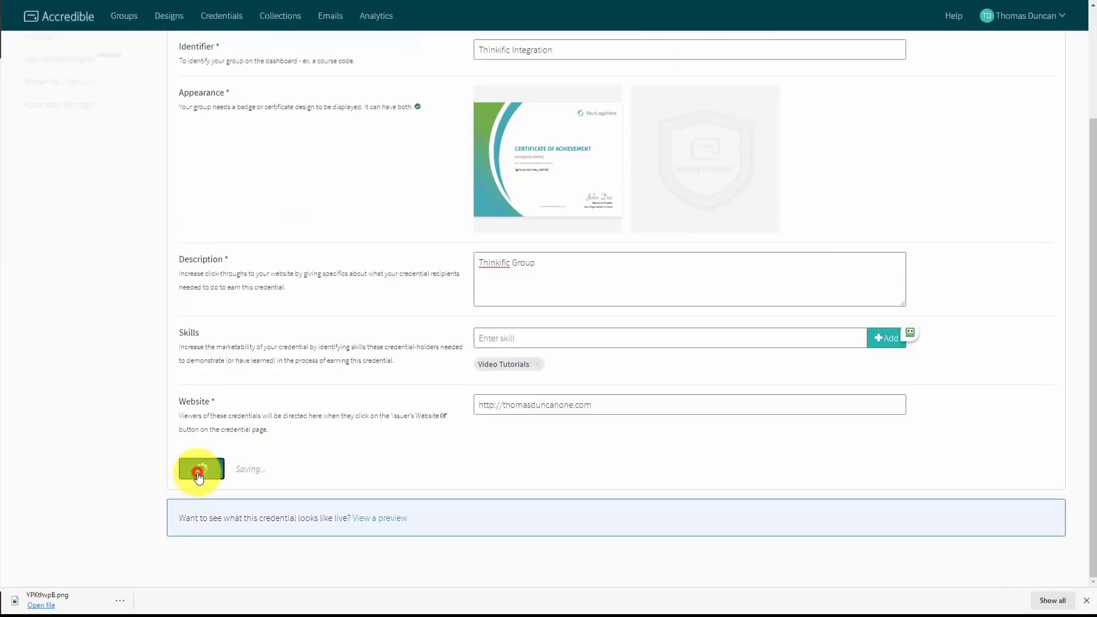
# Step: Open the API & Integrations page in the Thinkific Integration group's advanced settings
pyautogui.click(60, 244)
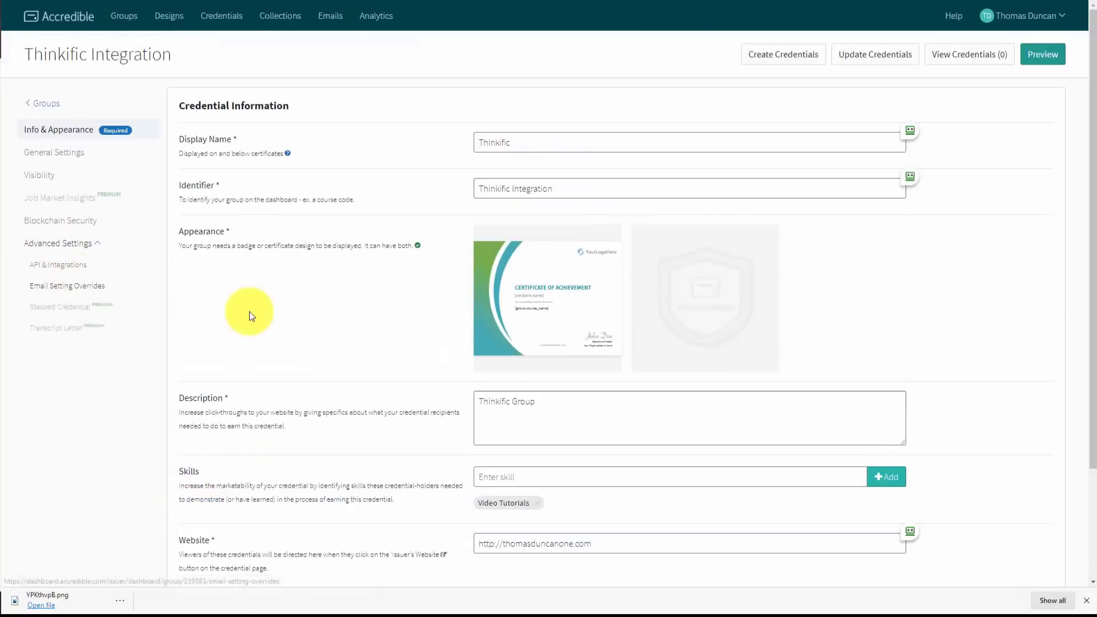
pyautogui.click(61, 267)
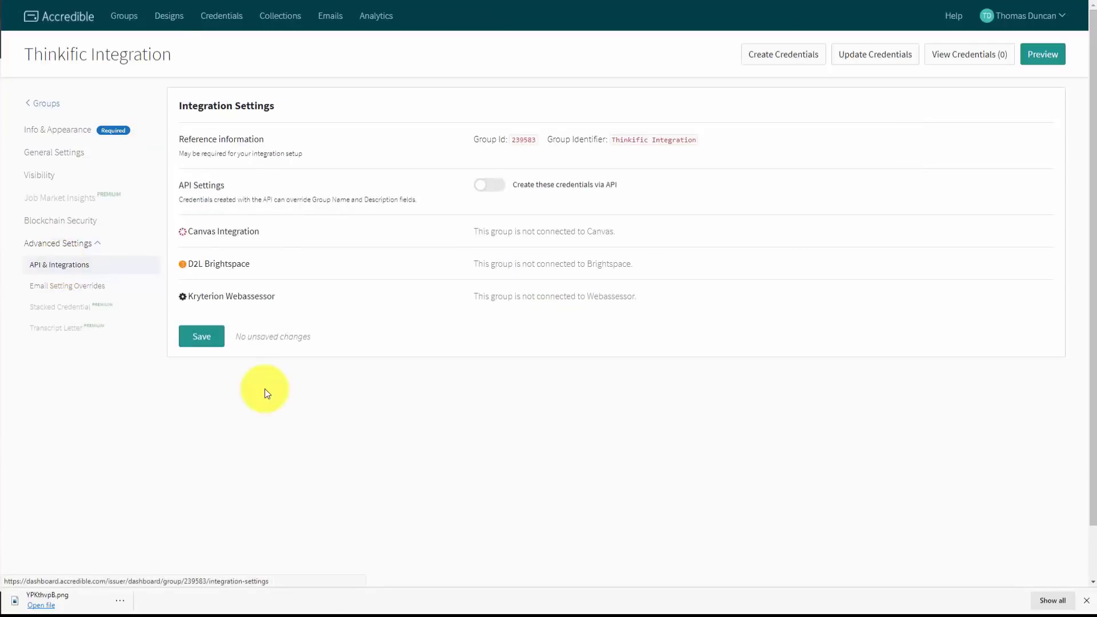
# Step: Enable creating these credentials via API for the Thinkific Integration group and save the integration settings
pyautogui.click(496, 188)
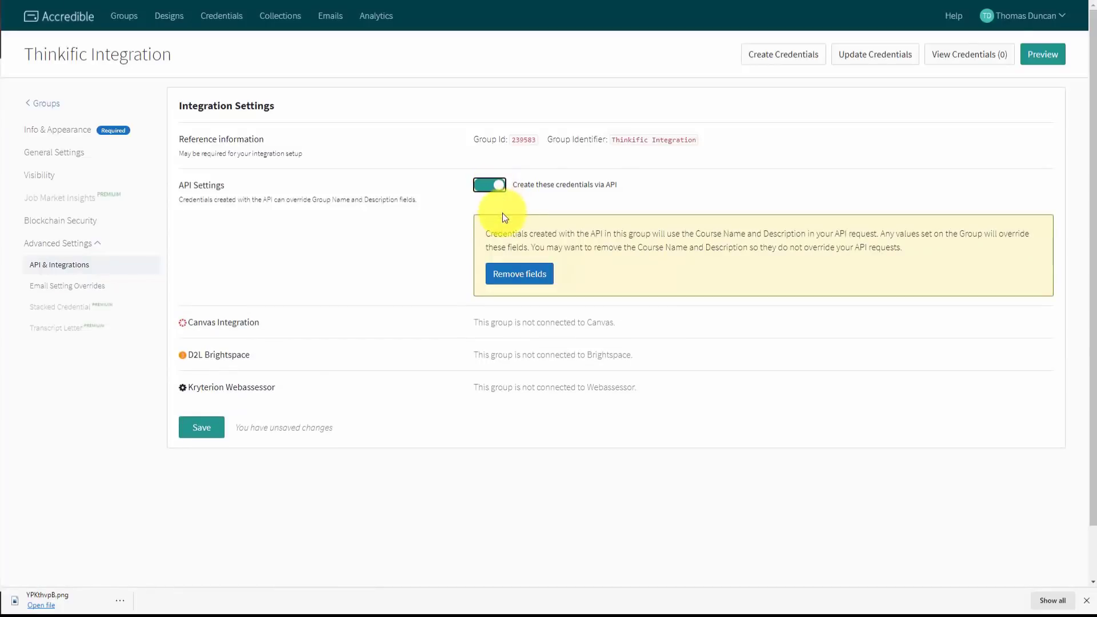
pyautogui.click(207, 429)
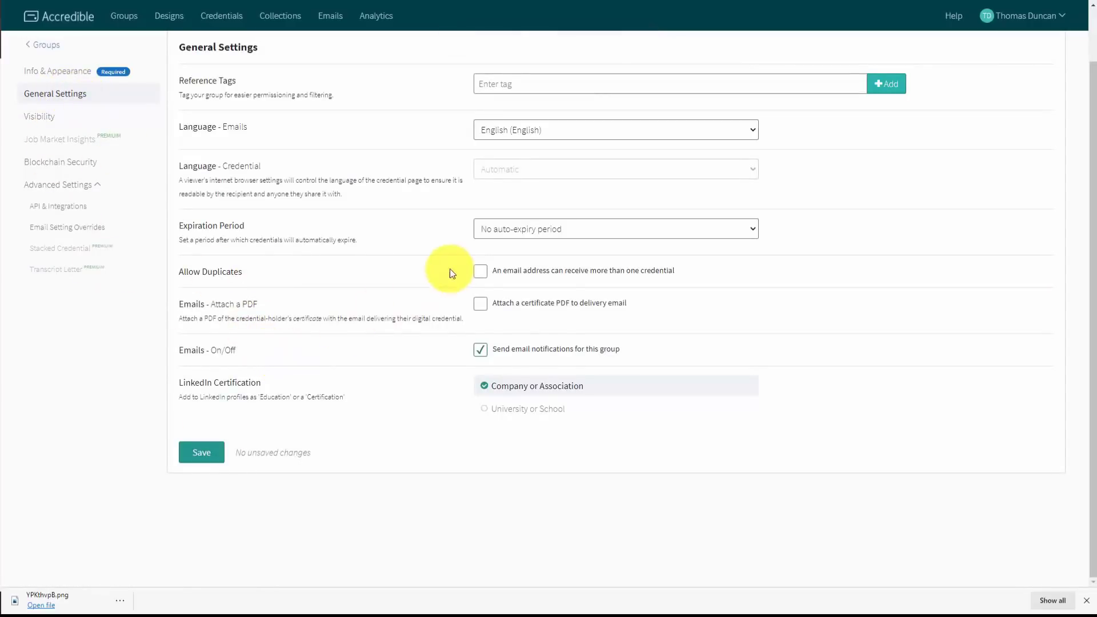
# Step: In the group's general settings, allow duplicate credentials per email address and attach a certificate PDF to delivery emails, saving the changes
pyautogui.click(480, 272)
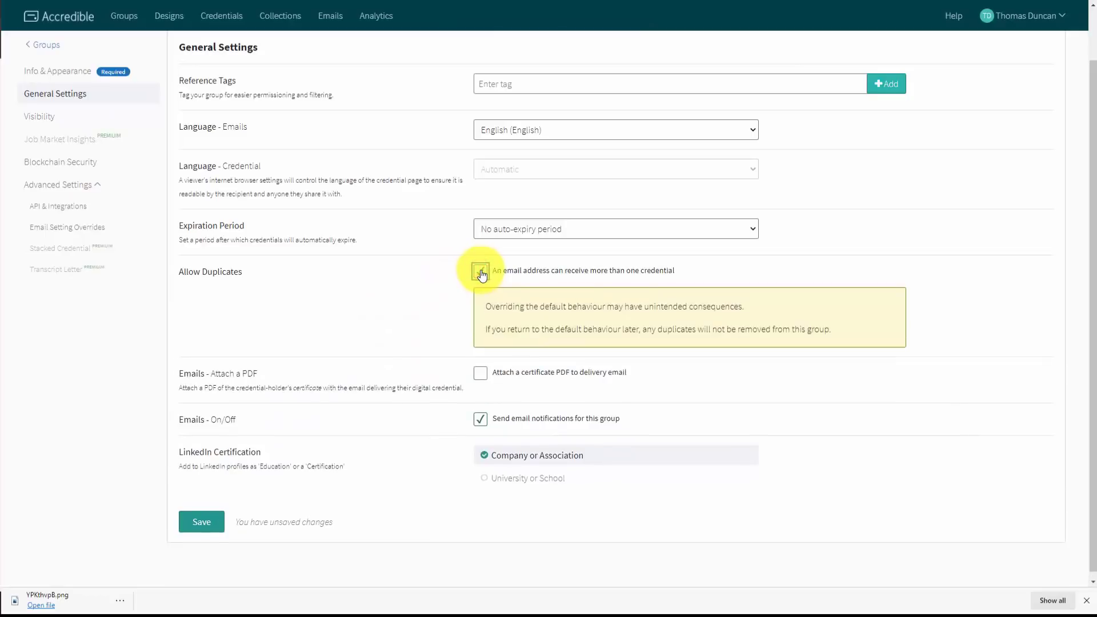
pyautogui.click(202, 523)
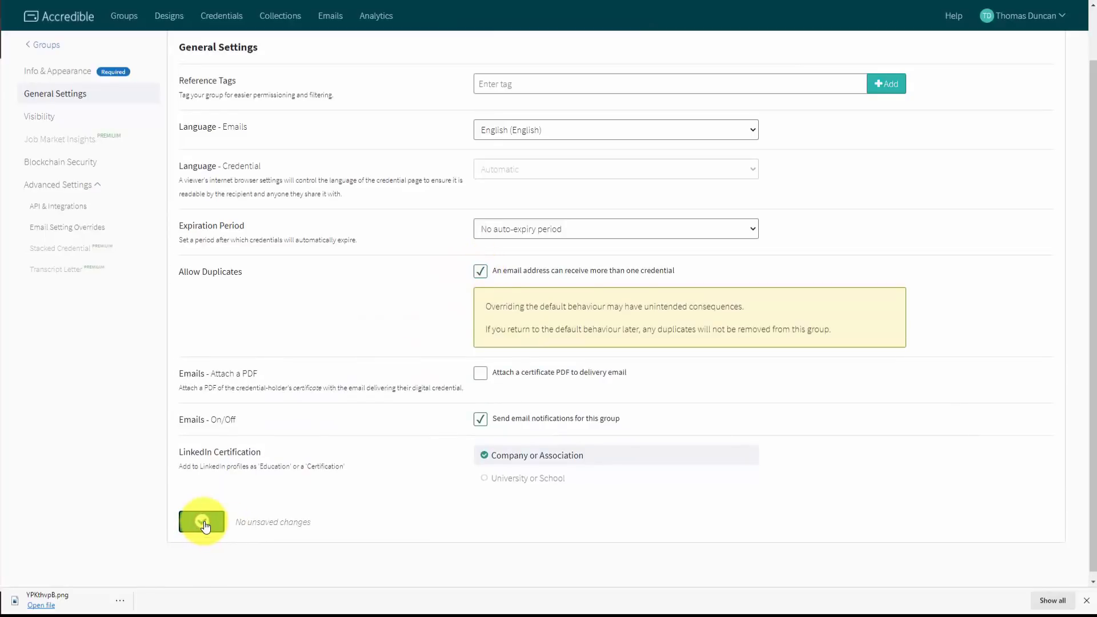
pyautogui.click(481, 375)
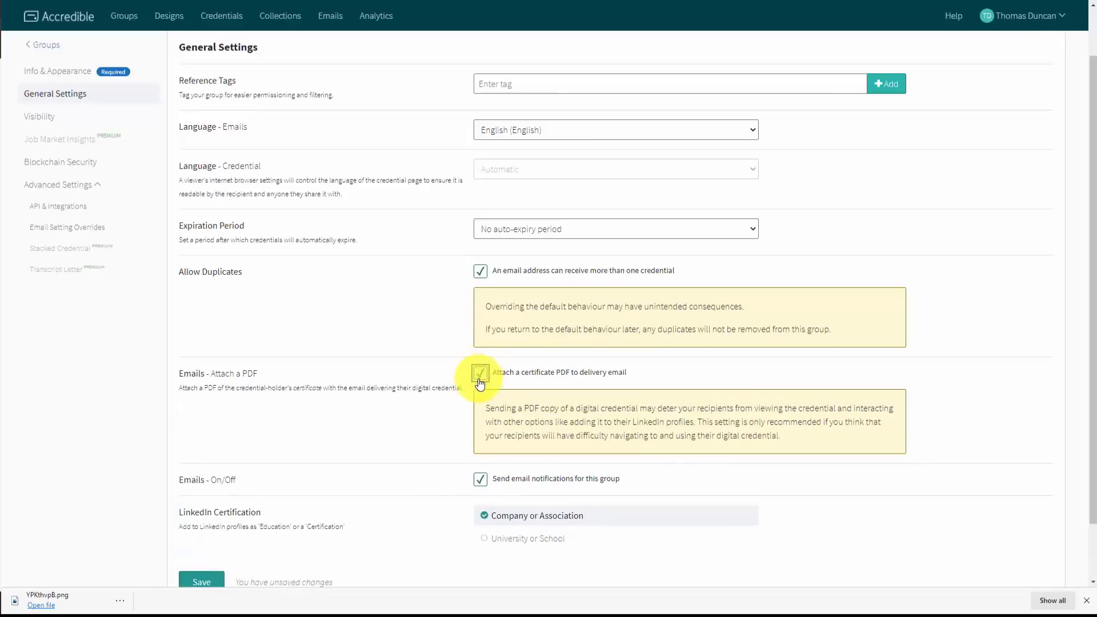
pyautogui.scroll(-2, 550, 404)
pyautogui.click(210, 521)
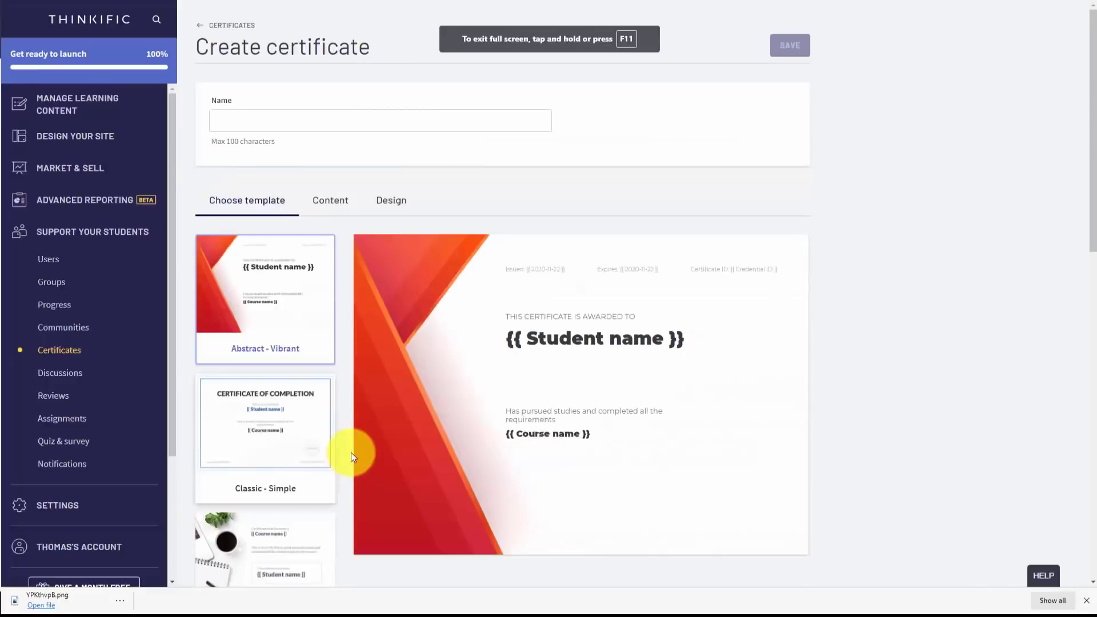
# Step: Switch to Thinkific, leave the unsaved certificate, and open the progress and completion settings of the course How to Create Great Video Tutorials
pyautogui.click(82, 104)
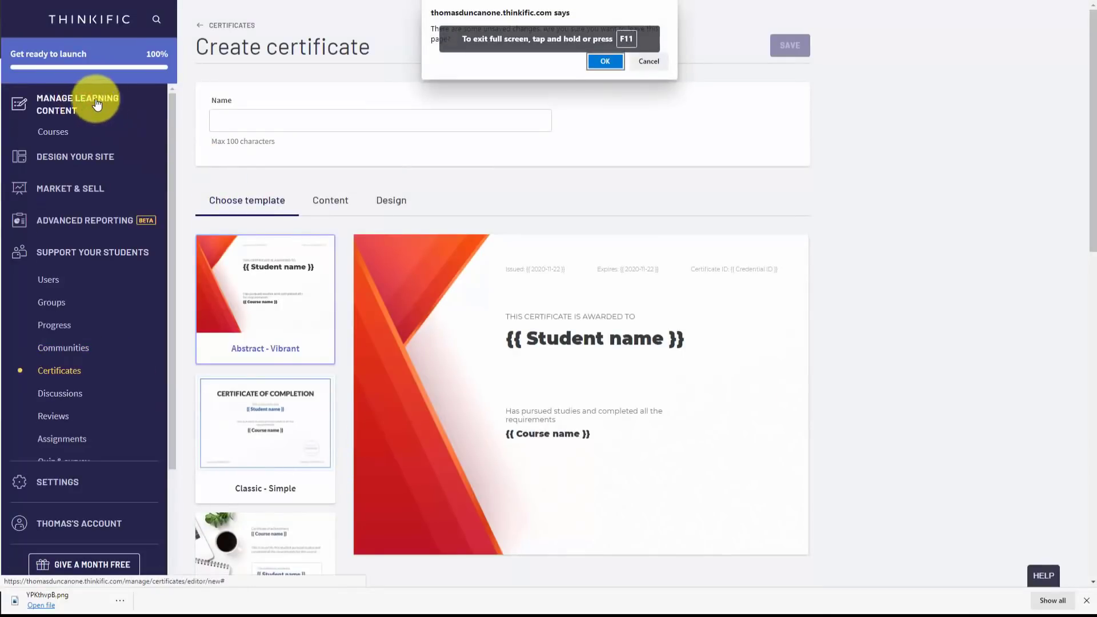
pyautogui.click(602, 61)
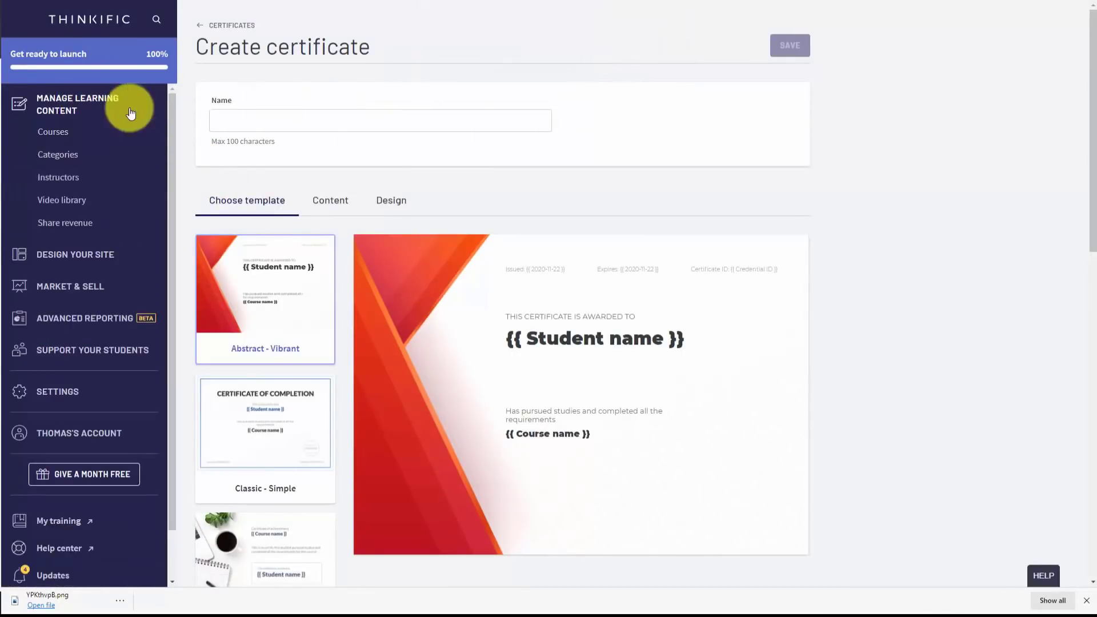
pyautogui.click(54, 132)
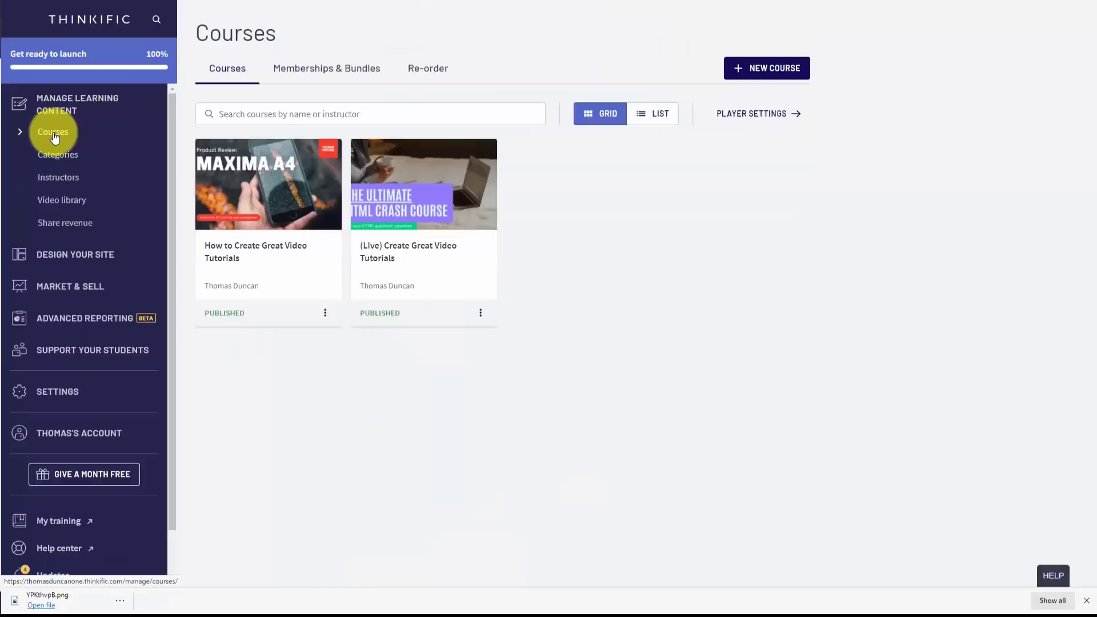
pyautogui.click(265, 188)
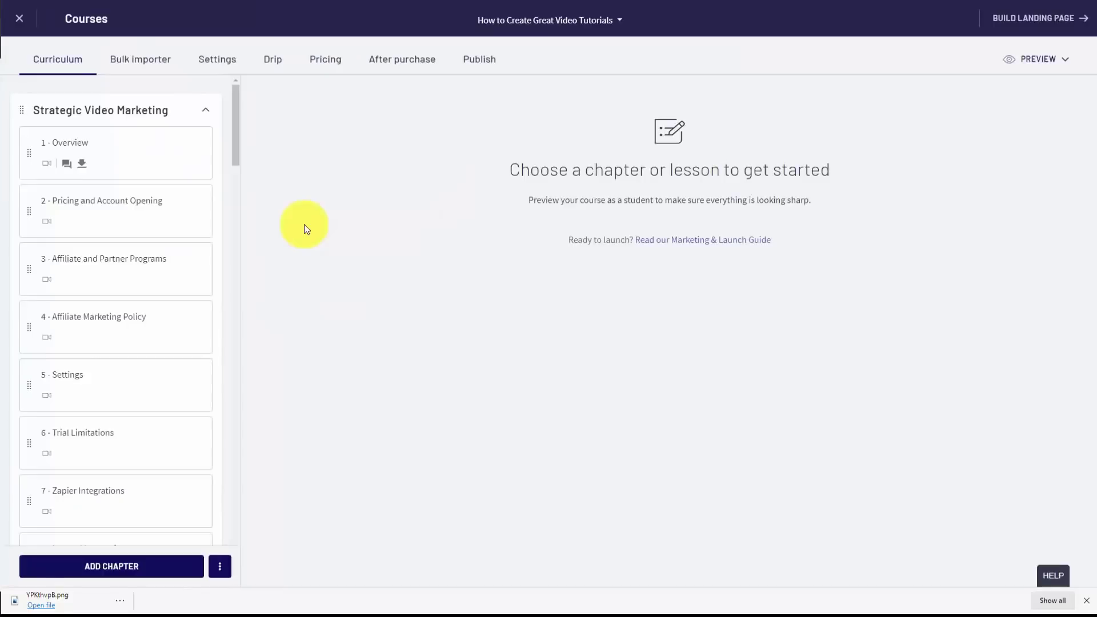
pyautogui.click(210, 62)
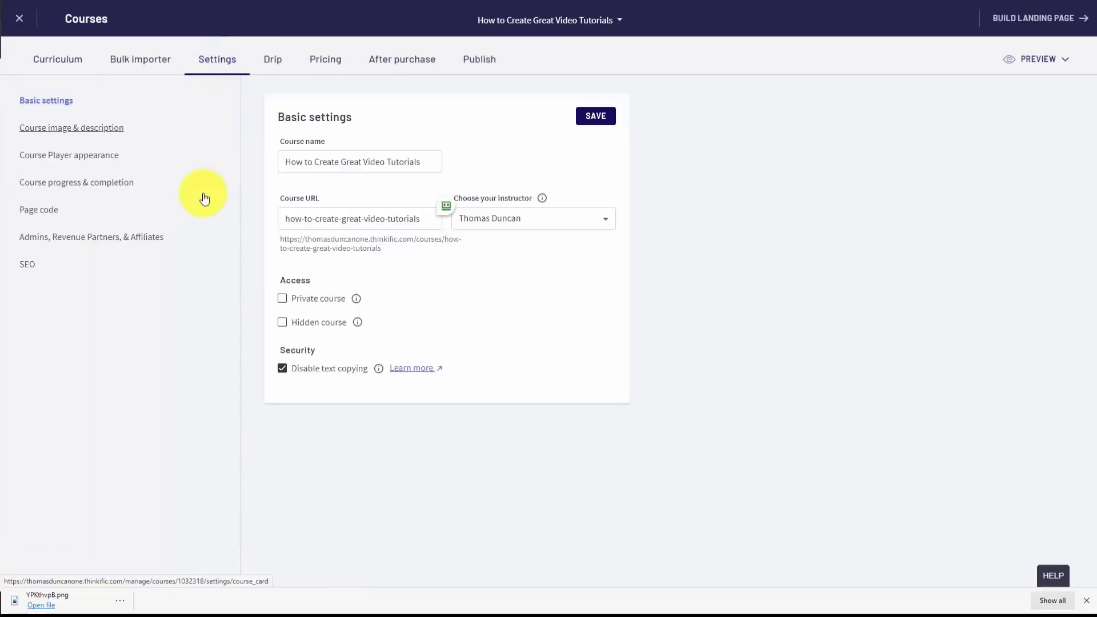
pyautogui.click(112, 192)
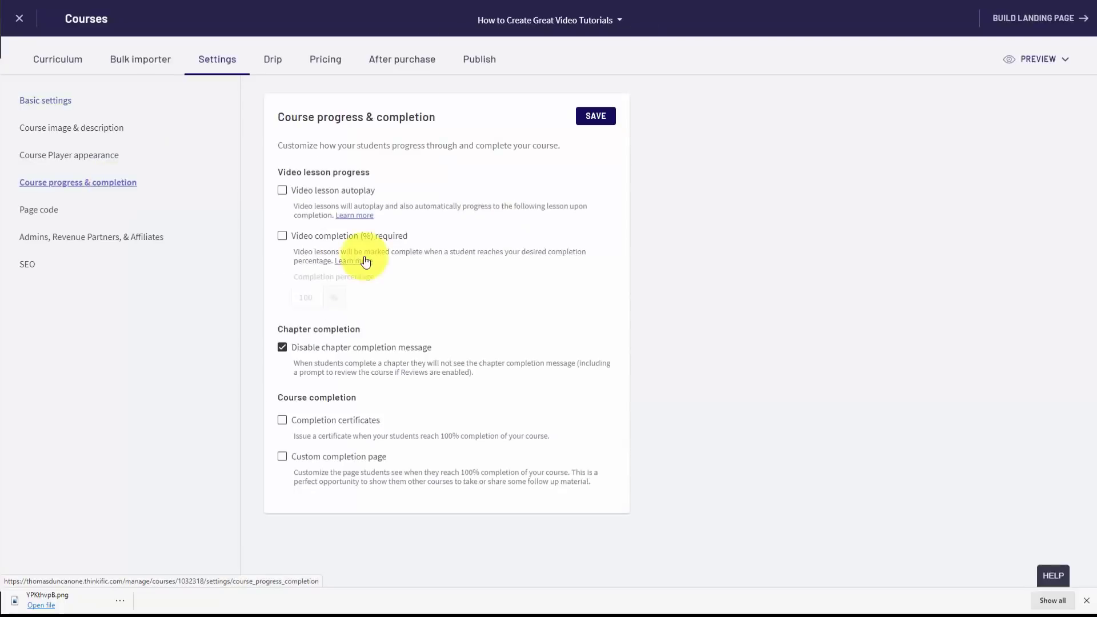
# Step: Enable completion certificates for the course, issued through Accredible with the Thinkific Integration certificate
pyautogui.click(282, 421)
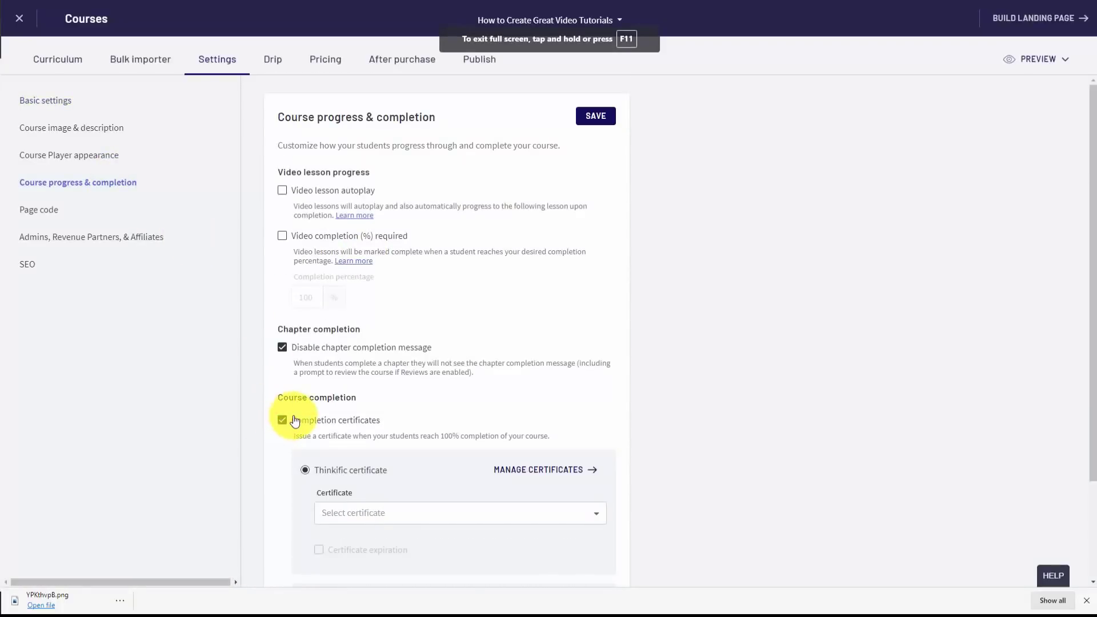
pyautogui.scroll(-2, 295, 422)
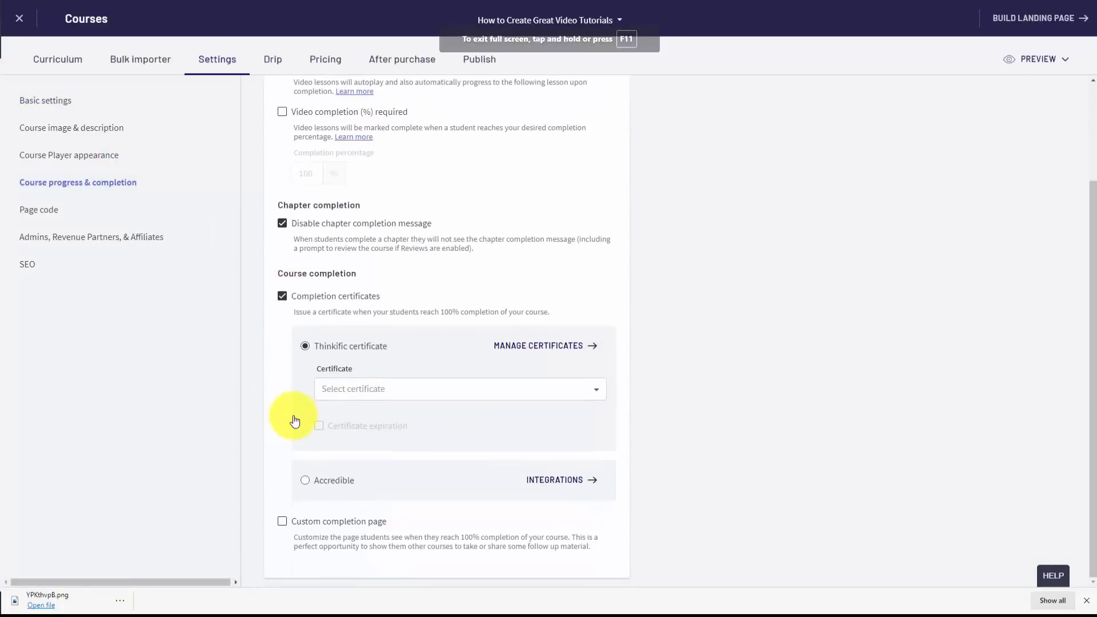
pyautogui.click(305, 482)
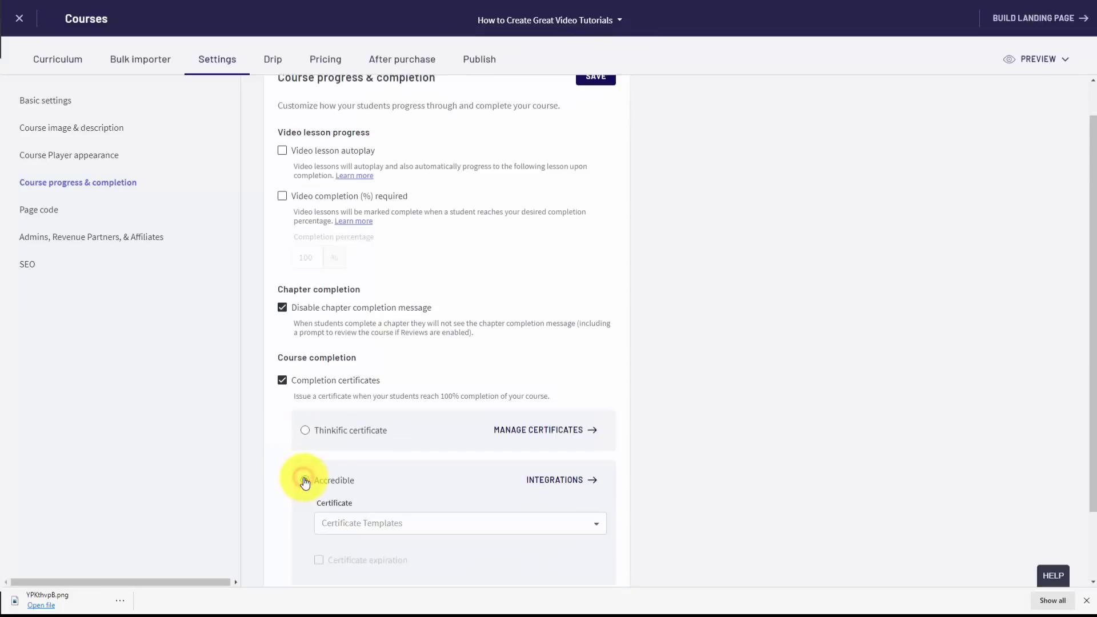
pyautogui.scroll(-1, 478, 515)
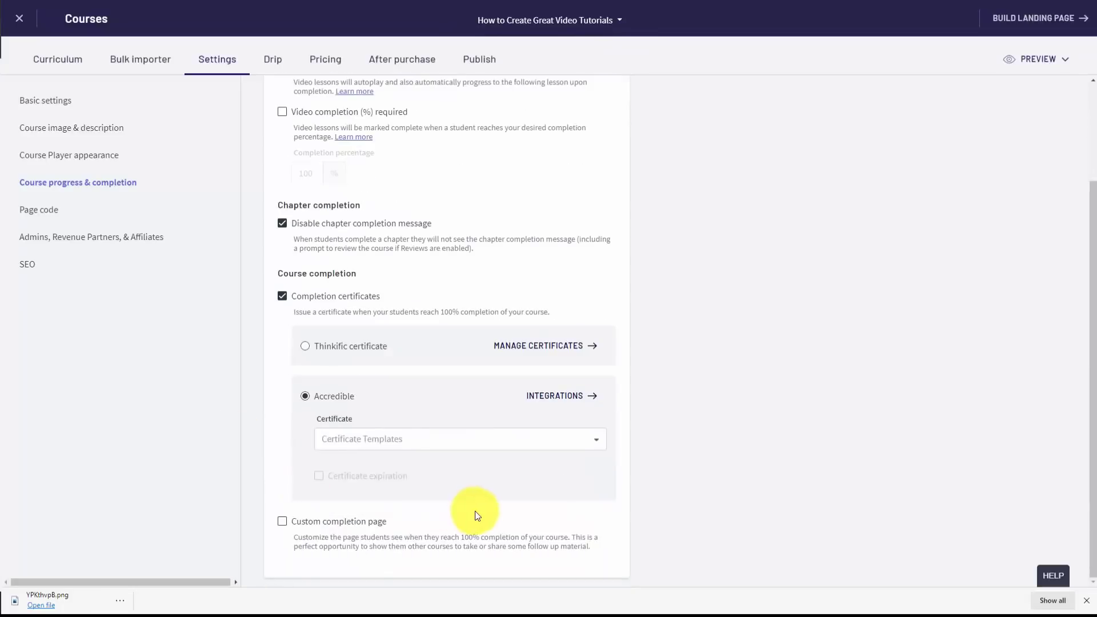
pyautogui.click(447, 437)
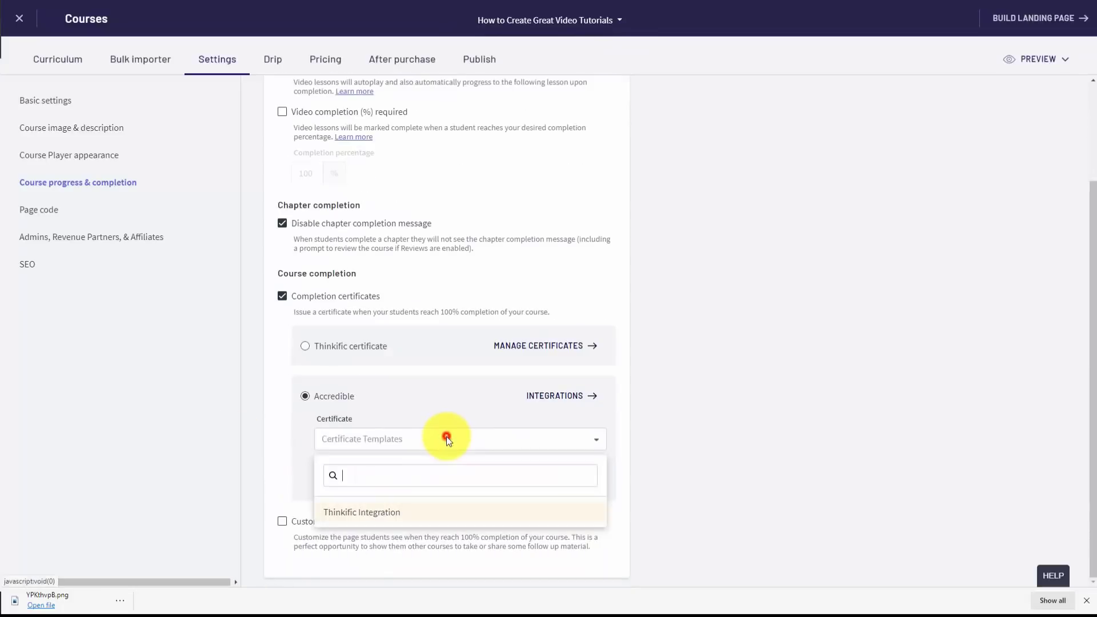
pyautogui.click(382, 513)
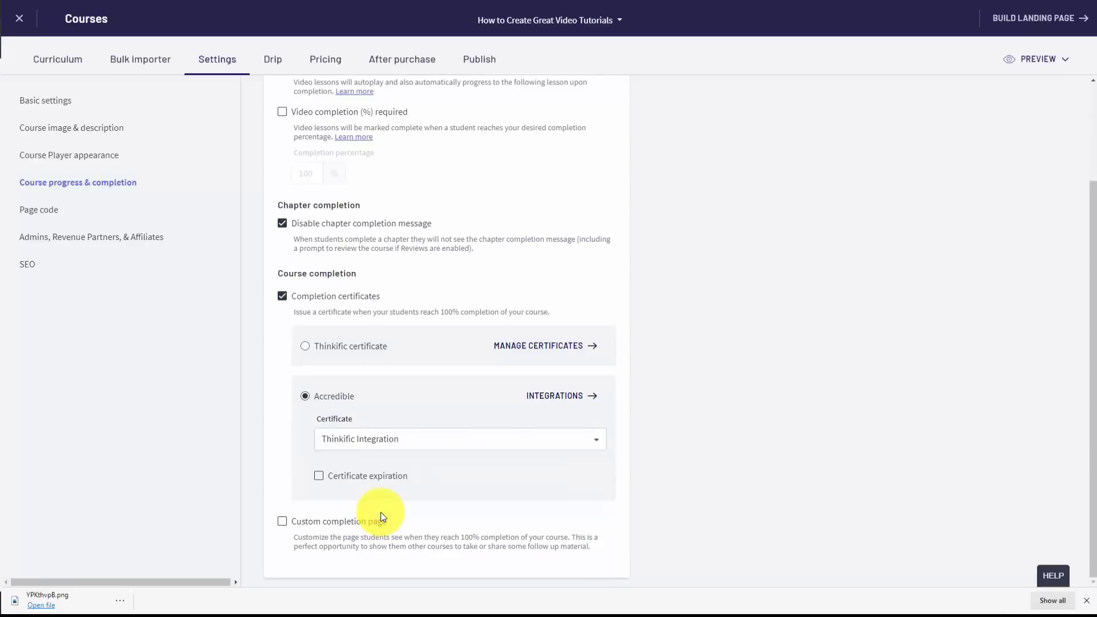
# Step: Turn on certificate expiration after a period of days and save the course completion settings
pyautogui.click(319, 478)
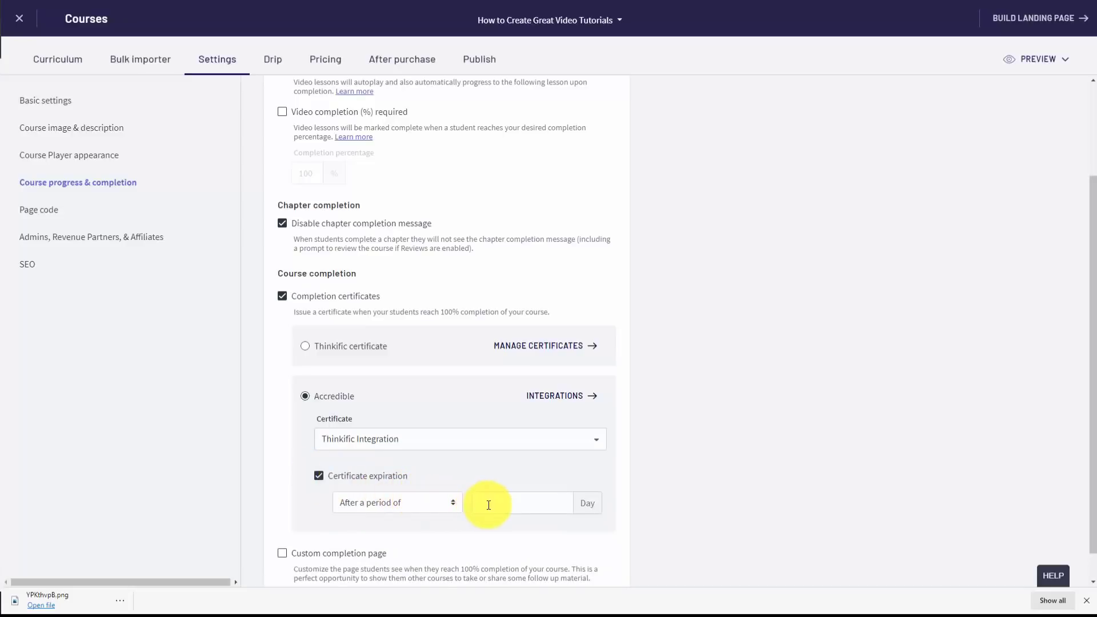
pyautogui.scroll(3, 489, 505)
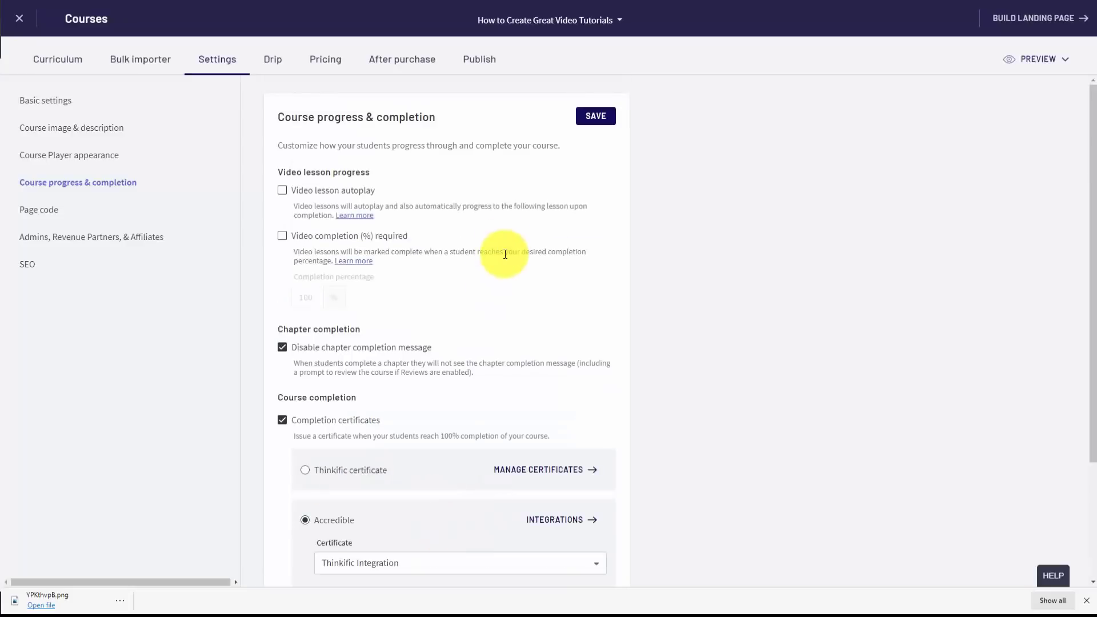
pyautogui.click(596, 117)
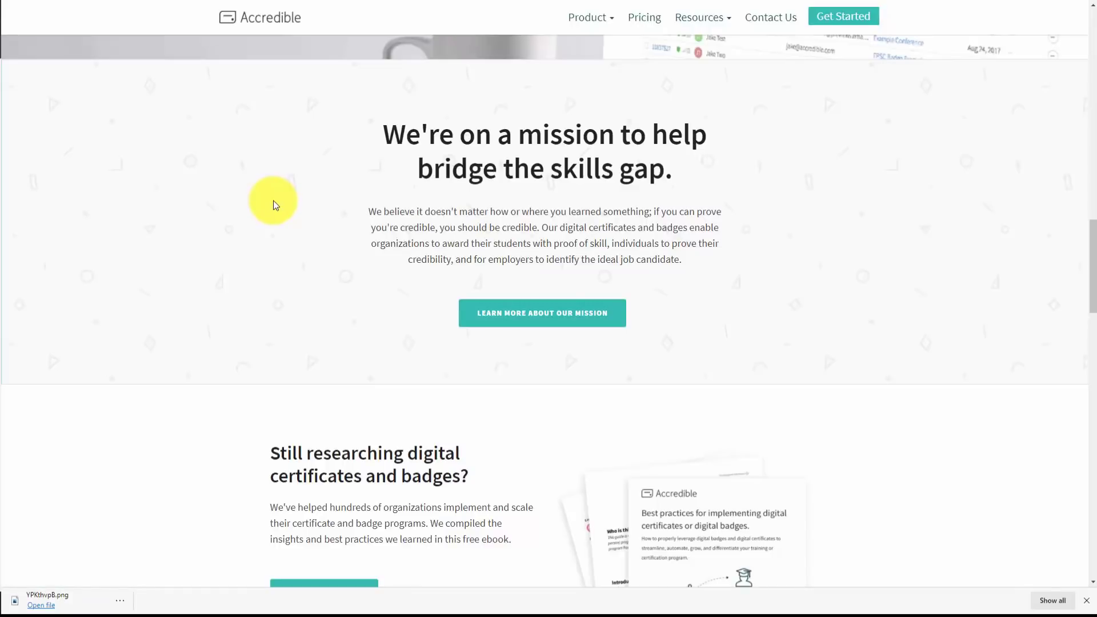
pyautogui.scroll(-15, 197, 85)
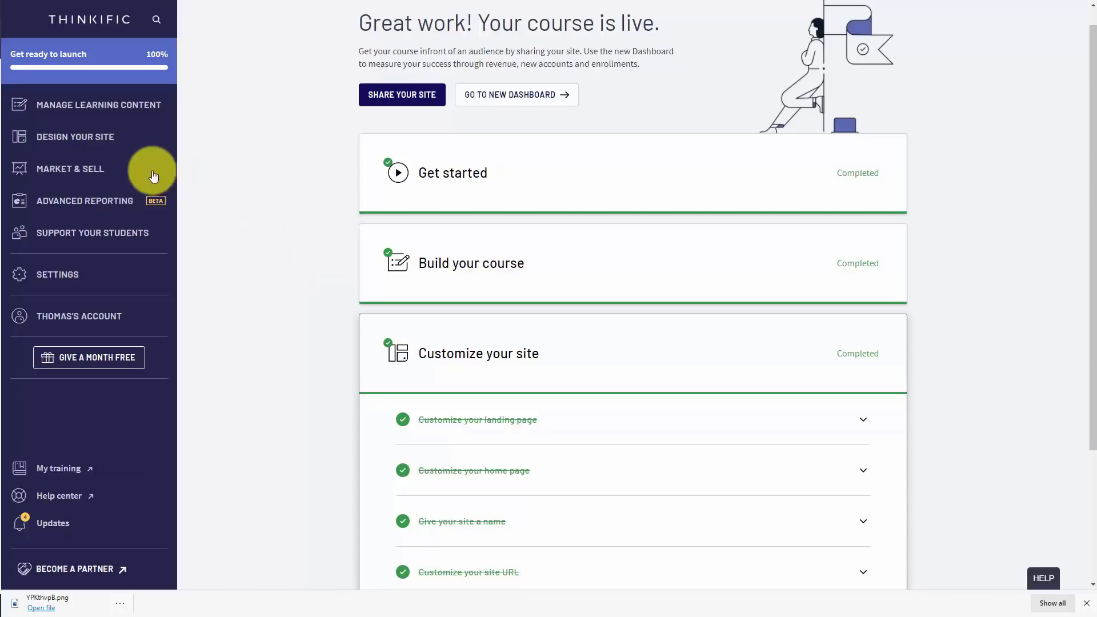
# Step: Start a new coupon in Thinkific's marketing tools and name it "Course Coupon"
pyautogui.click(78, 169)
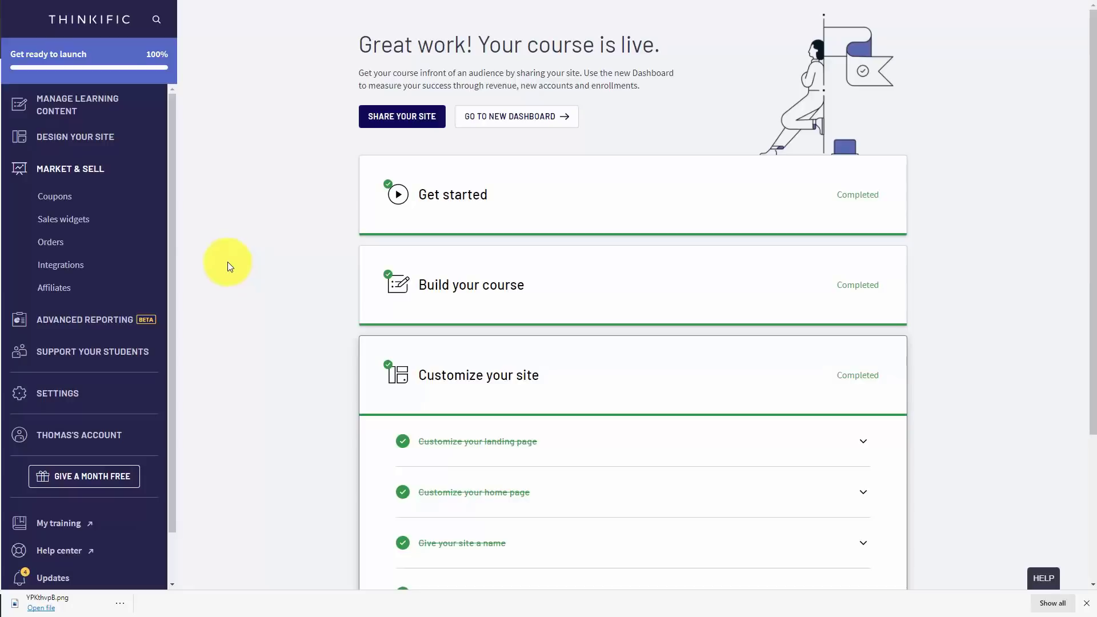
pyautogui.click(67, 203)
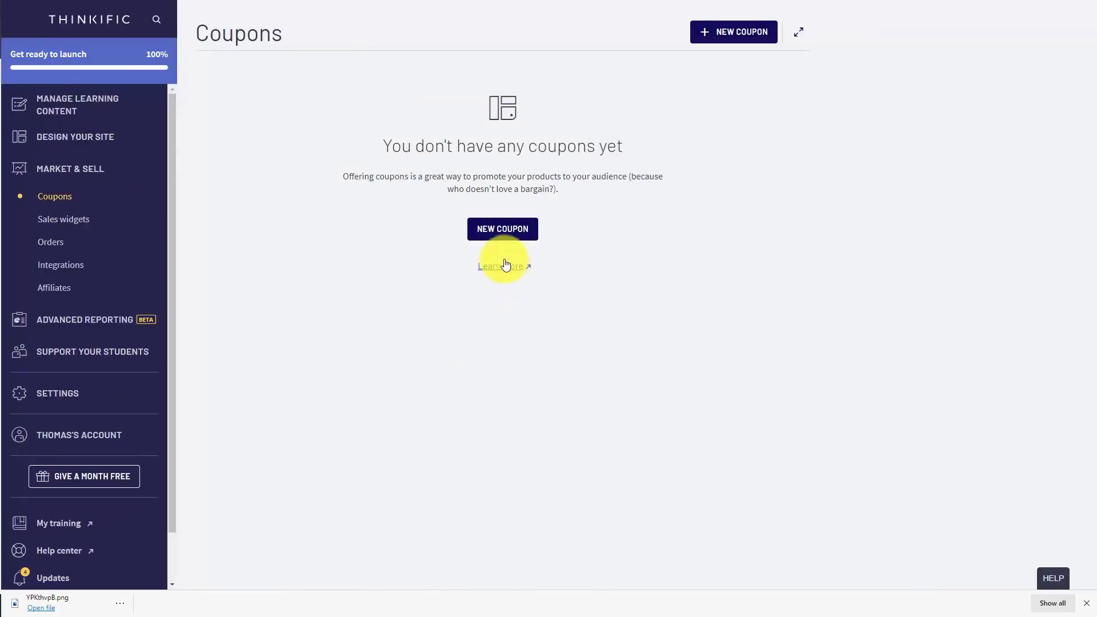
pyautogui.click(485, 235)
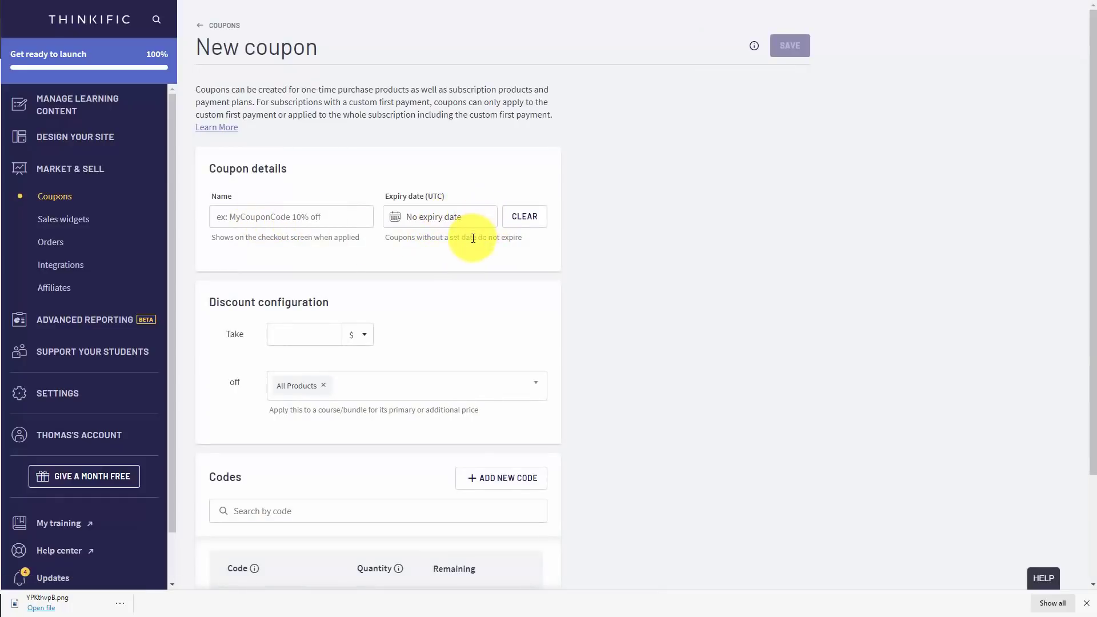
pyautogui.write('Course Coupon')
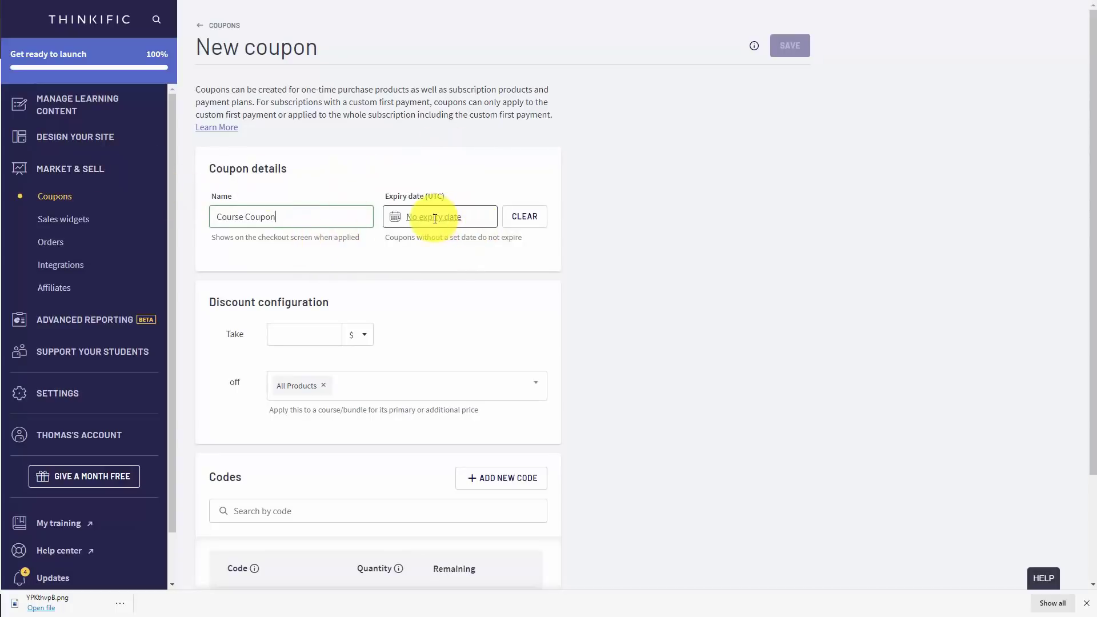
# Step: Set the coupon's discount to 25% and apply it to the (Live) Create Great Video Tutorials course instead of all products
pyautogui.scroll(-2, 435, 219)
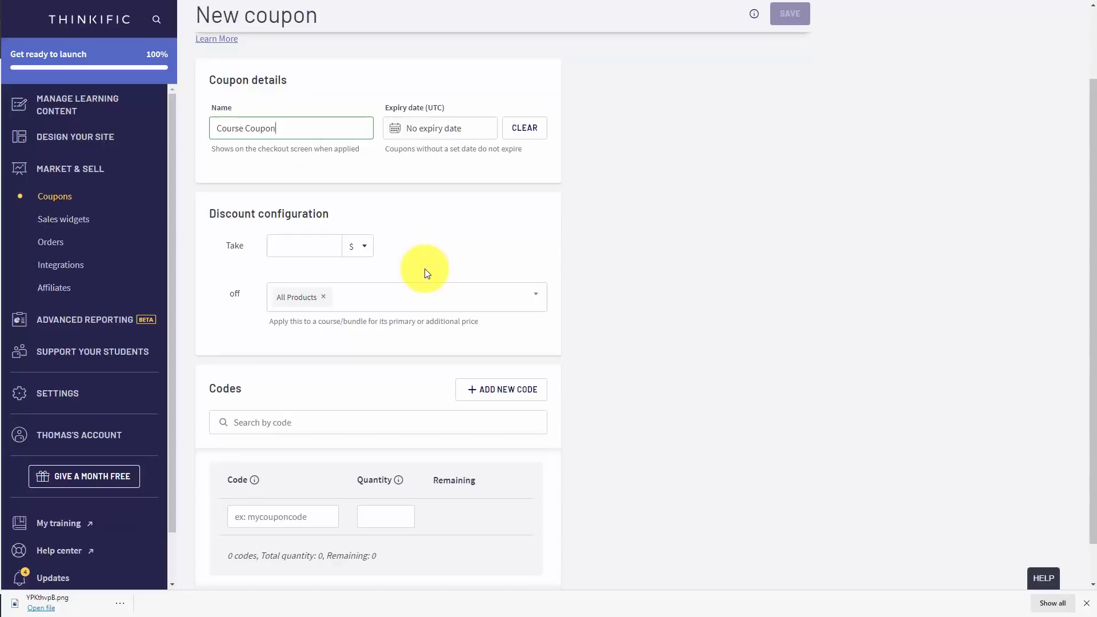
pyautogui.click(353, 243)
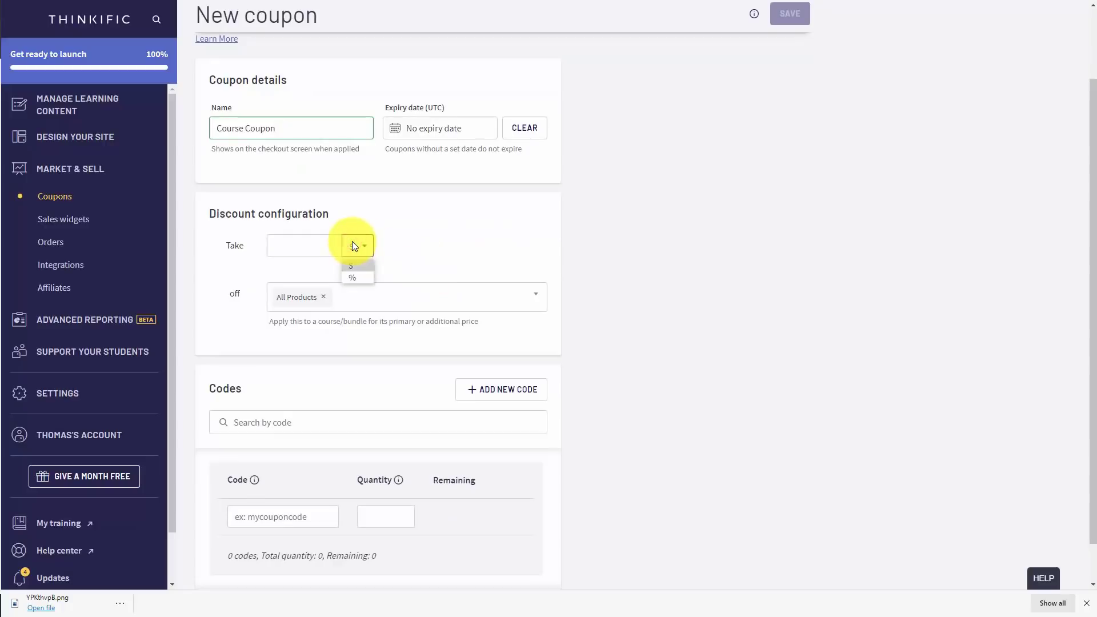
pyautogui.click(355, 277)
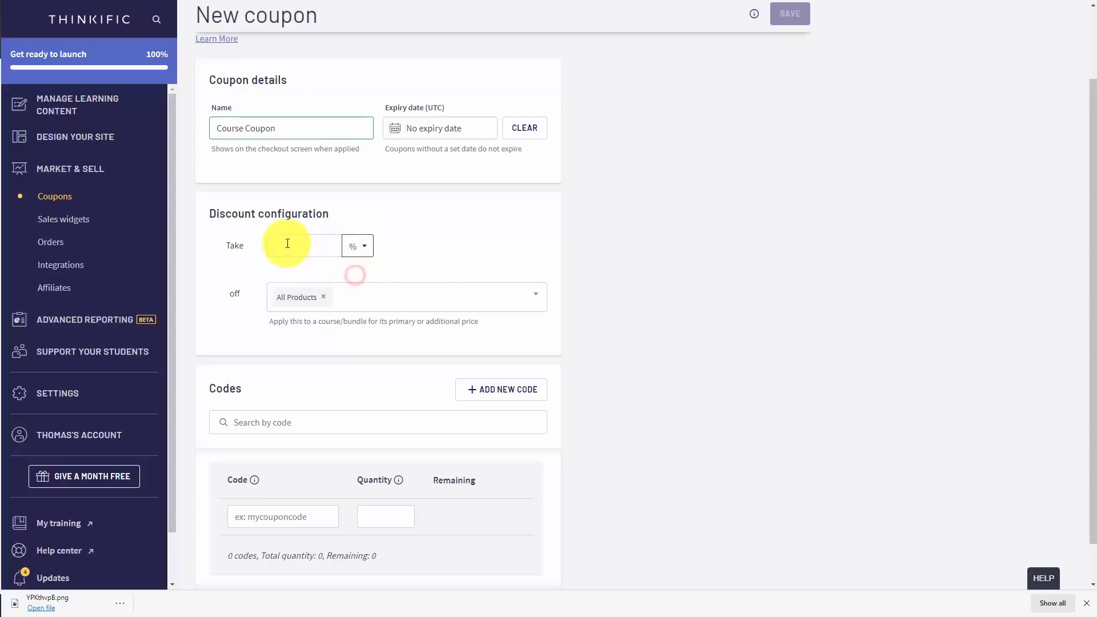
pyautogui.click(311, 245)
pyautogui.write('25')
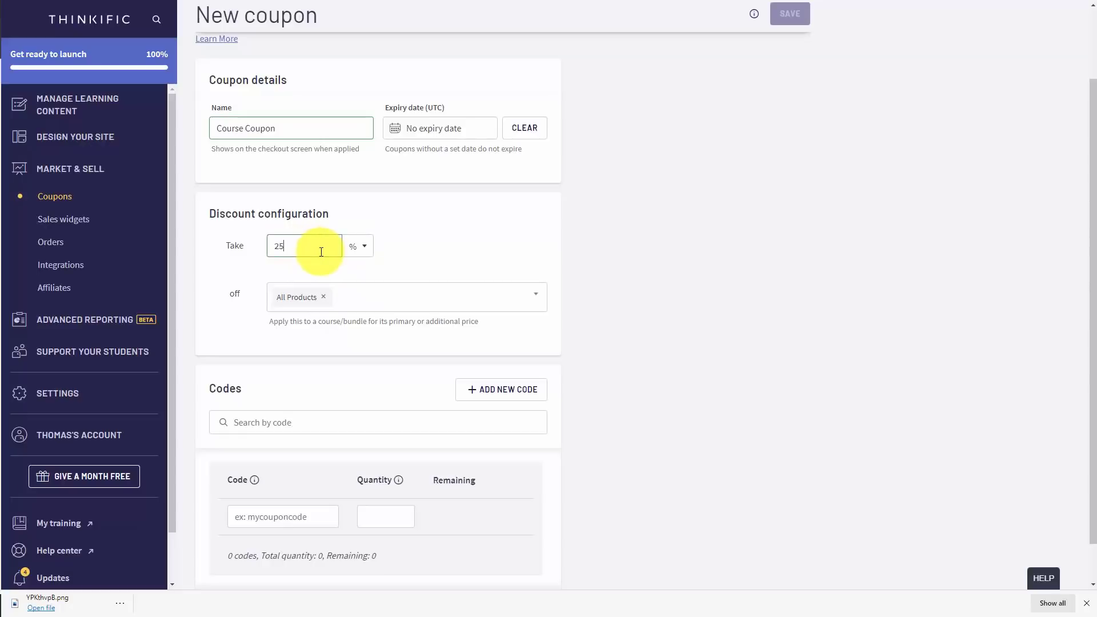
pyautogui.scroll(-1, 321, 252)
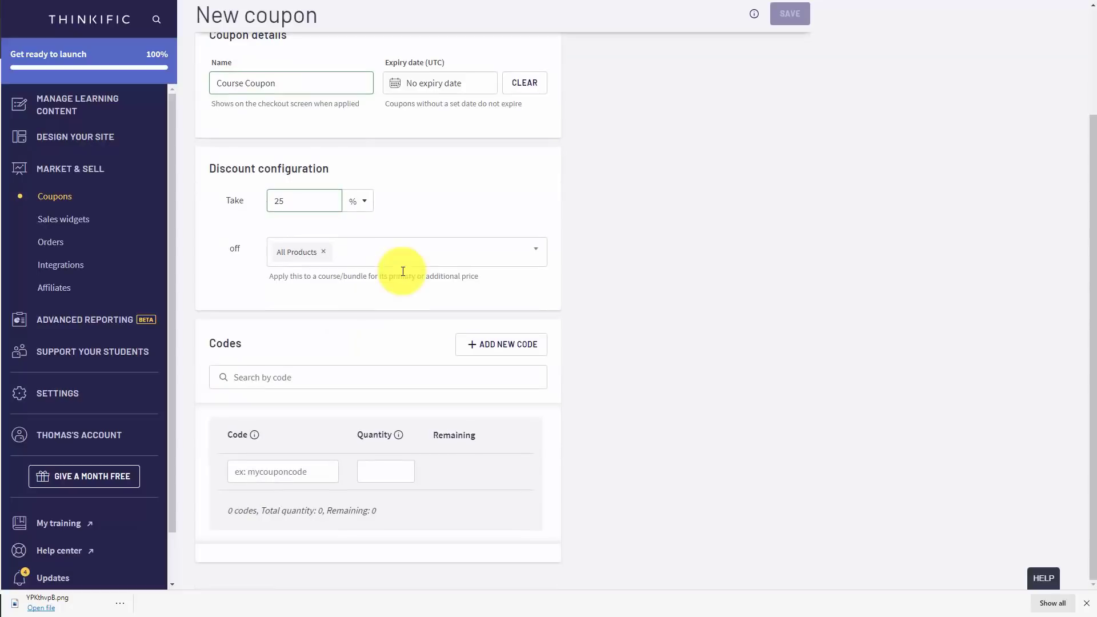
pyautogui.click(323, 252)
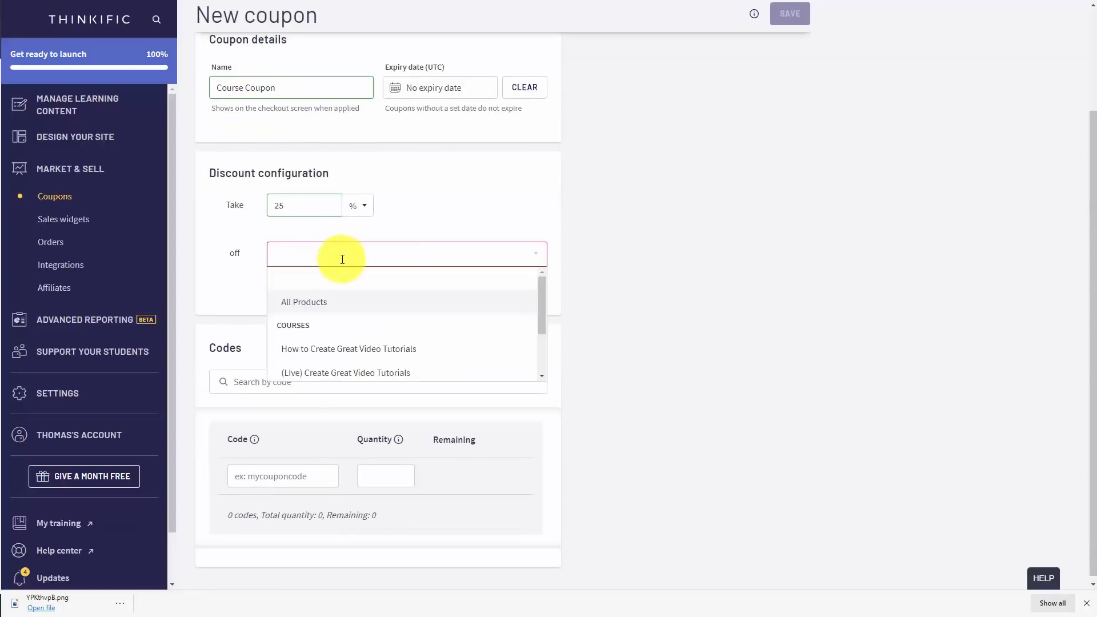
pyautogui.click(397, 373)
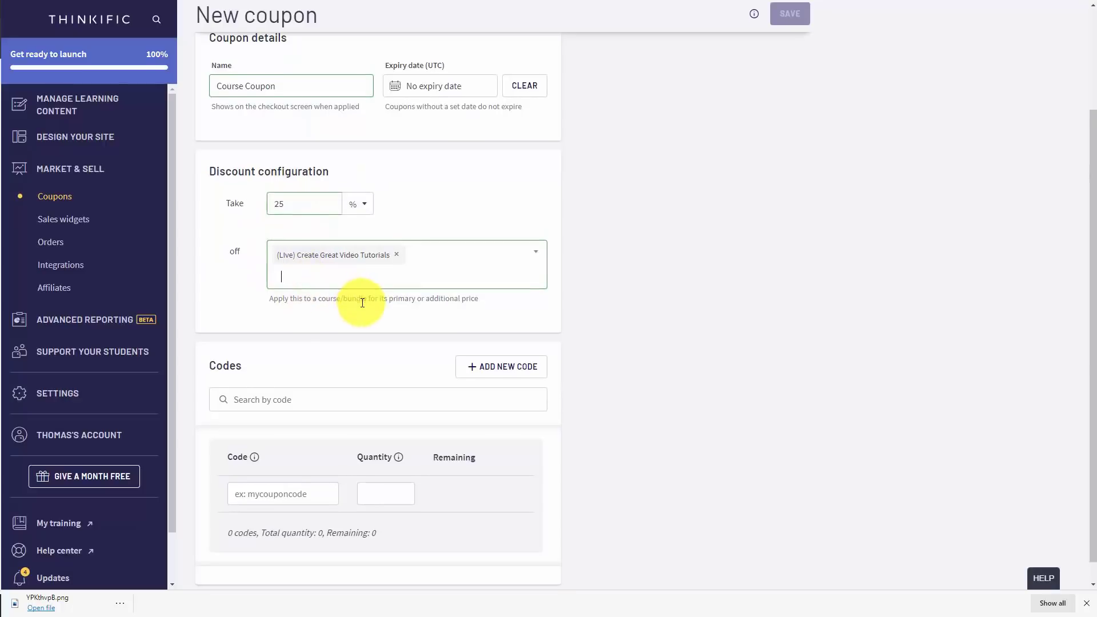
# Step: Add a second code row, enter the coupon code "25offnewcustomer", and save the coupon
pyautogui.scroll(-1, 366, 312)
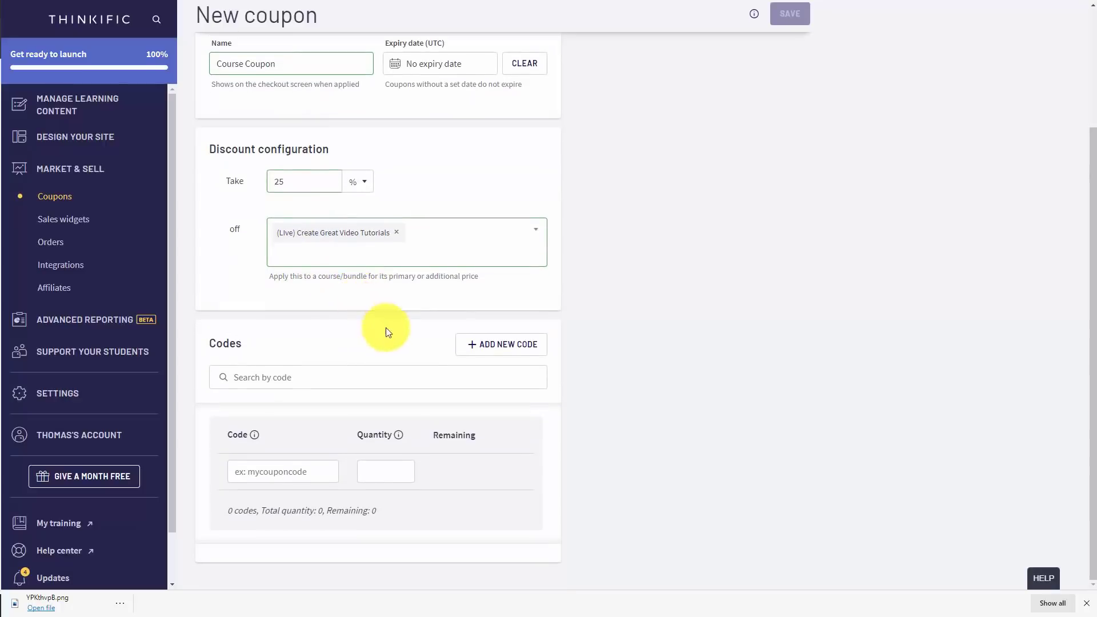
pyautogui.click(472, 346)
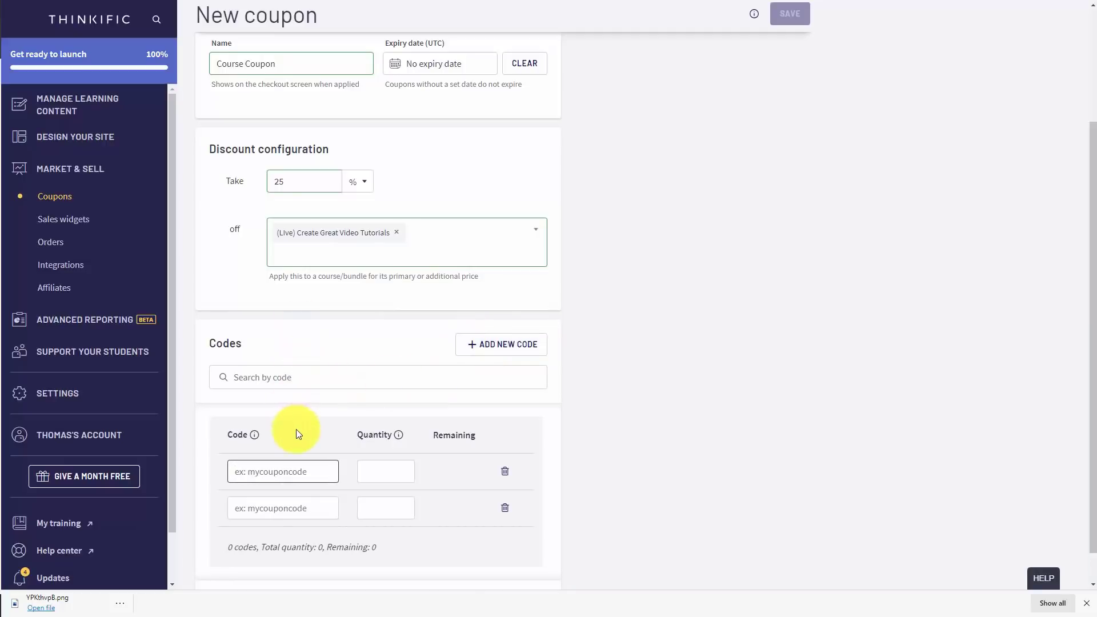
pyautogui.write('25offnewcustomer')
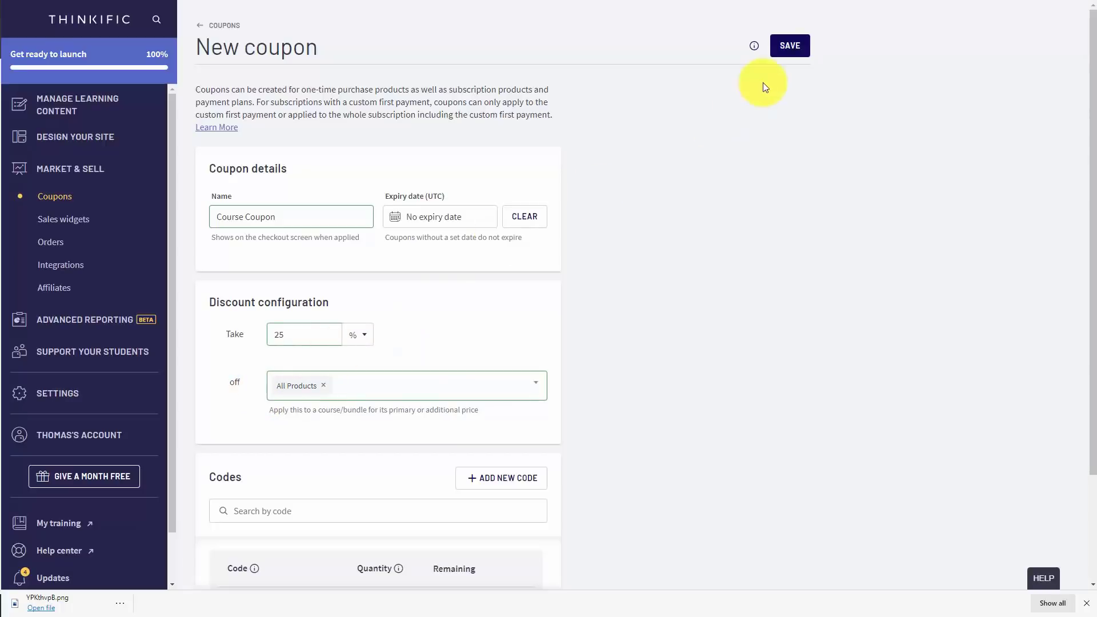
pyautogui.click(783, 55)
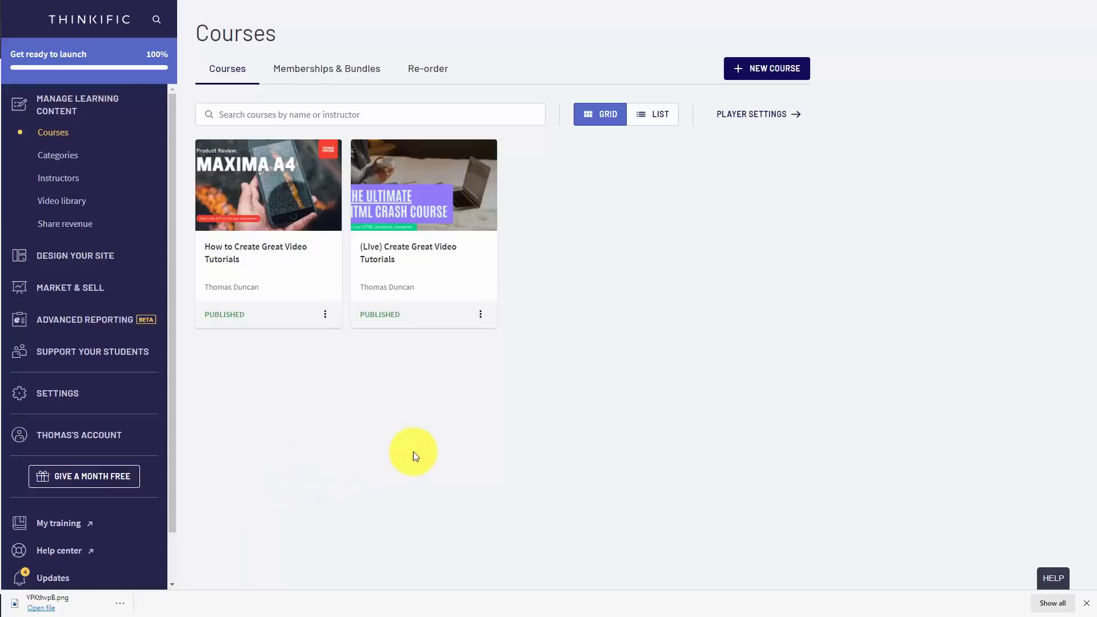
# Step: Duplicate the (LIve) Create Great Video Tutorials course
pyautogui.click(480, 314)
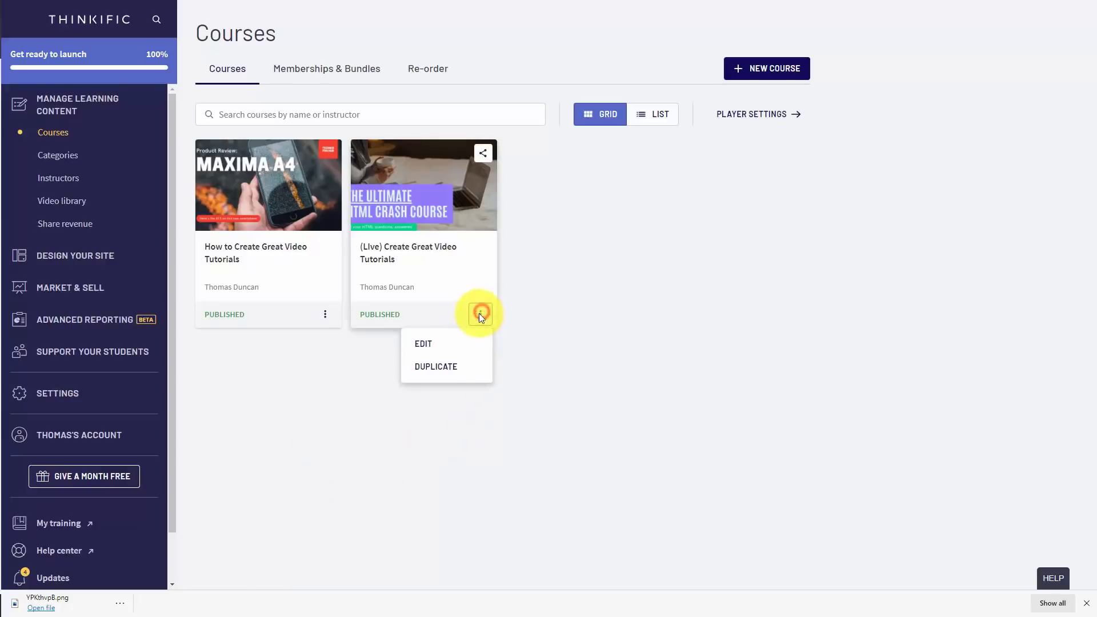
pyautogui.click(447, 363)
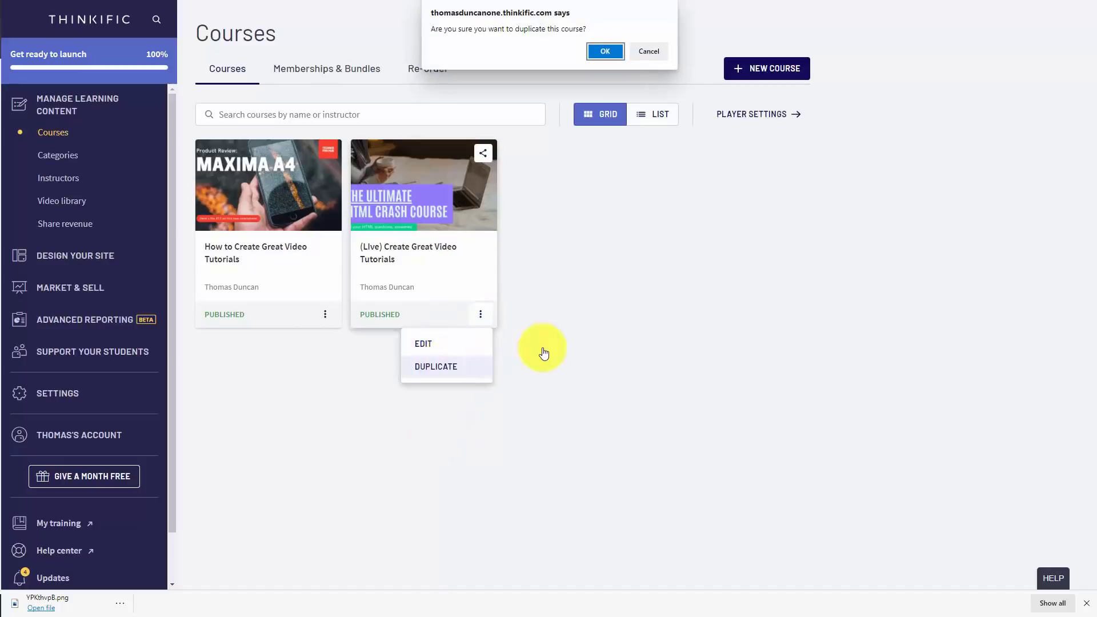
pyautogui.click(613, 52)
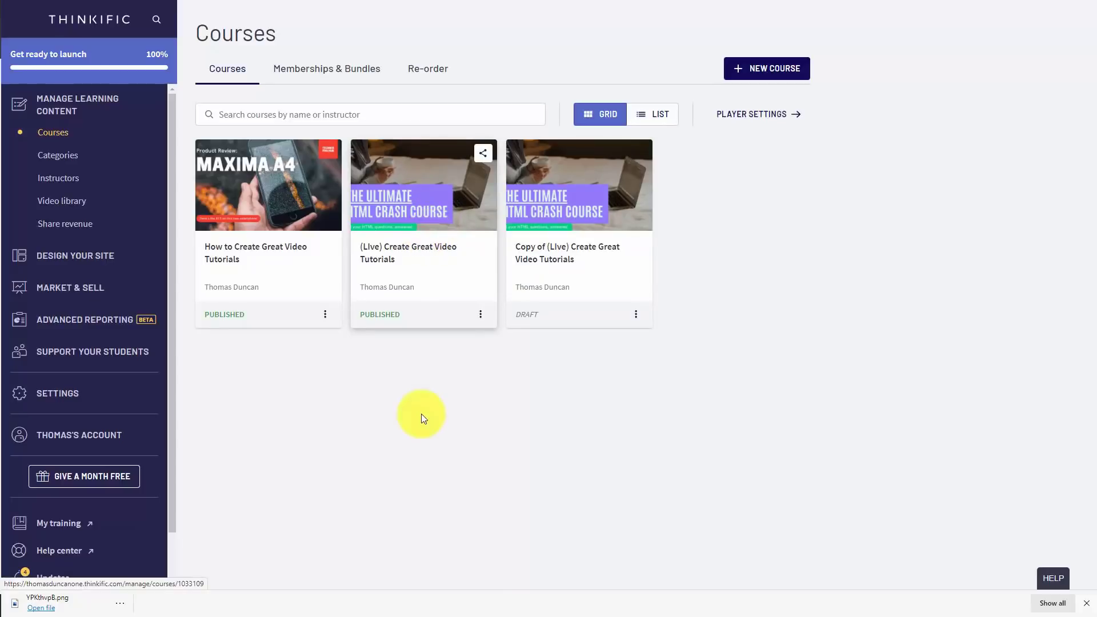
# Step: Create a new course bundle named "New Bundle"
pyautogui.click(339, 76)
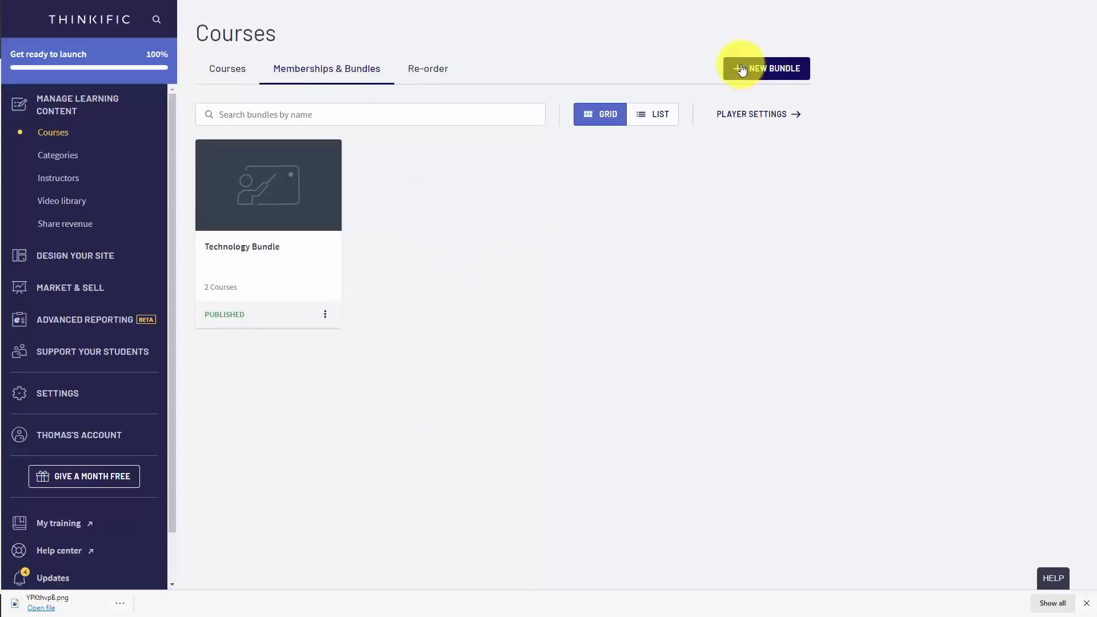
pyautogui.click(737, 65)
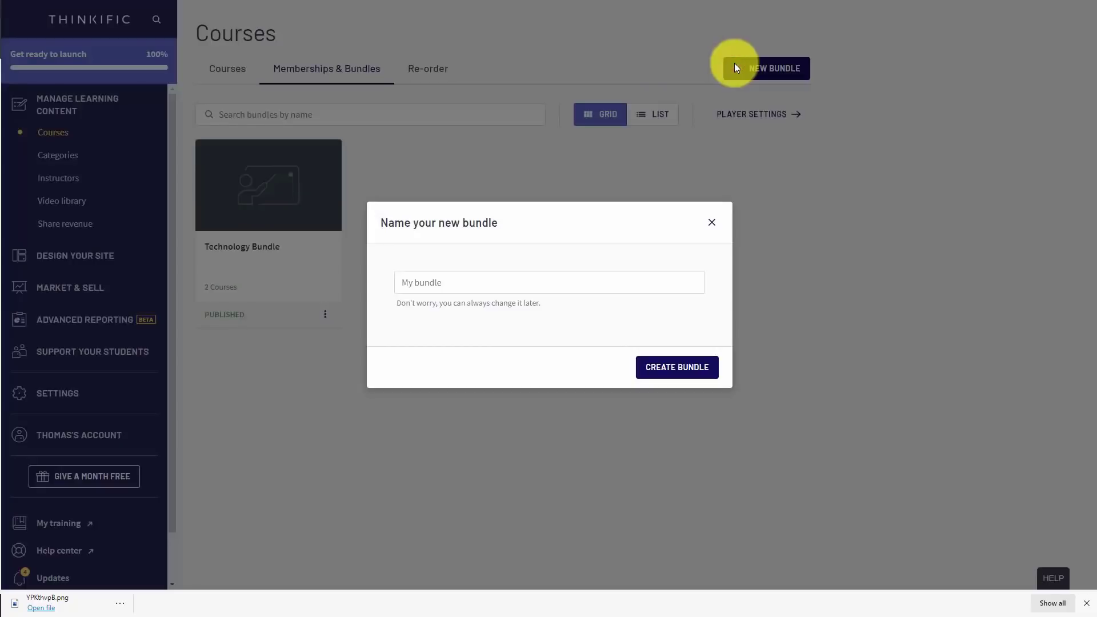
pyautogui.click(434, 284)
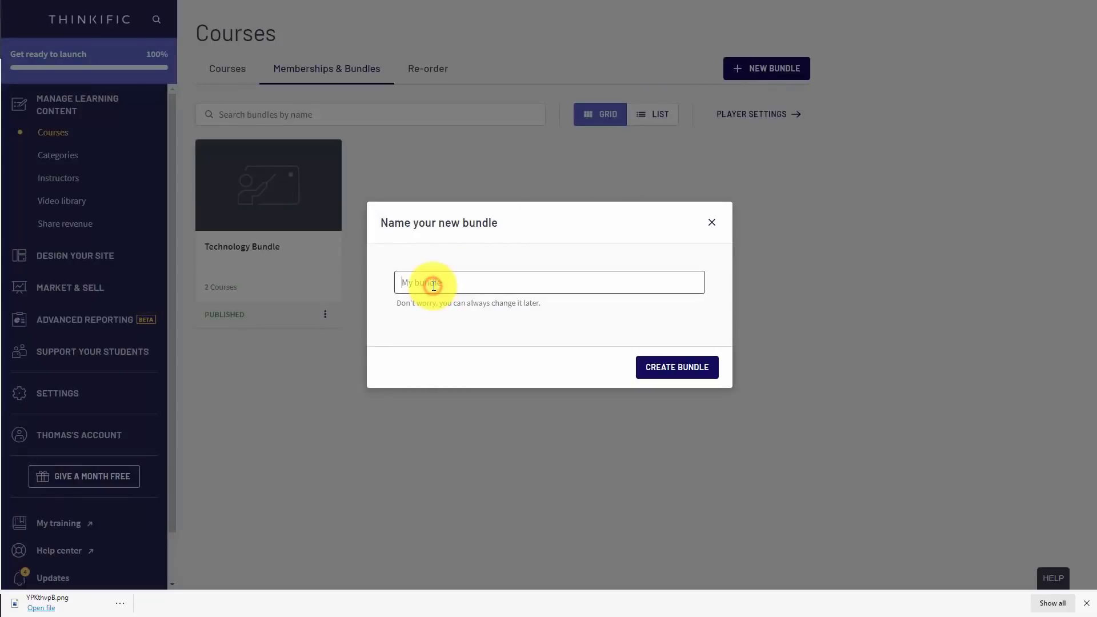
pyautogui.write('New Bundle')
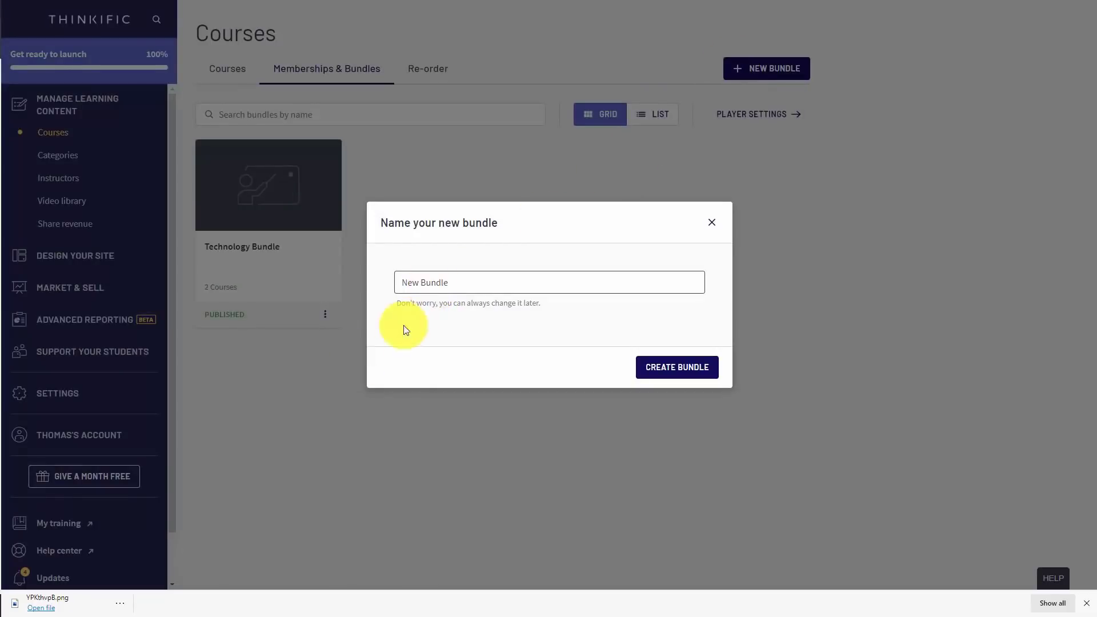
pyautogui.click(649, 367)
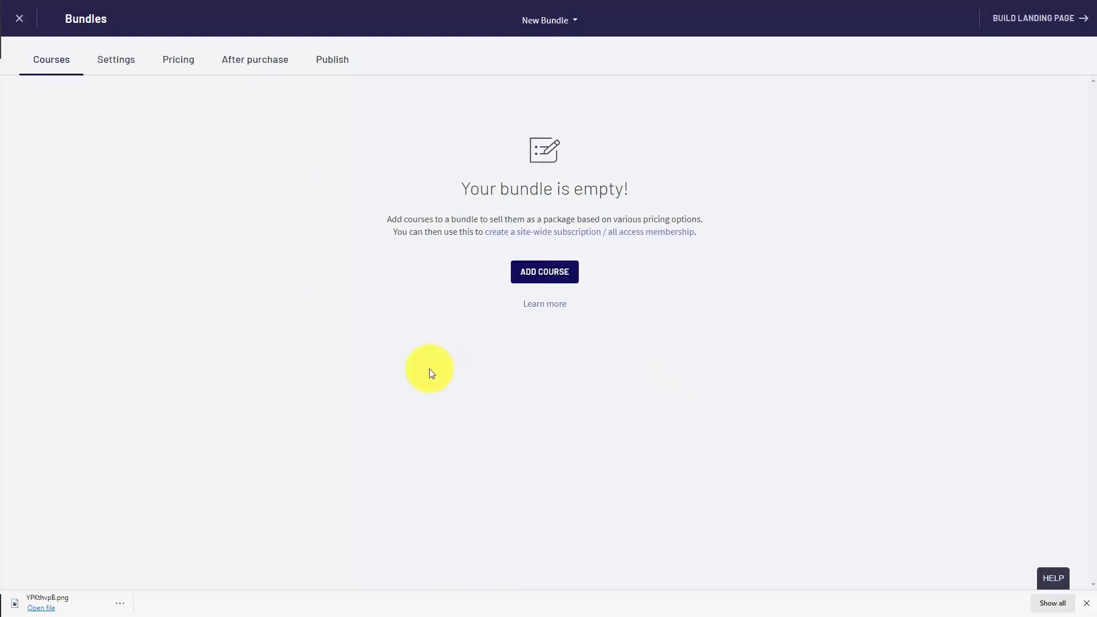
# Step: Add the (LIve) Create Great Video Tutorials course and its copy to the bundle
pyautogui.click(533, 273)
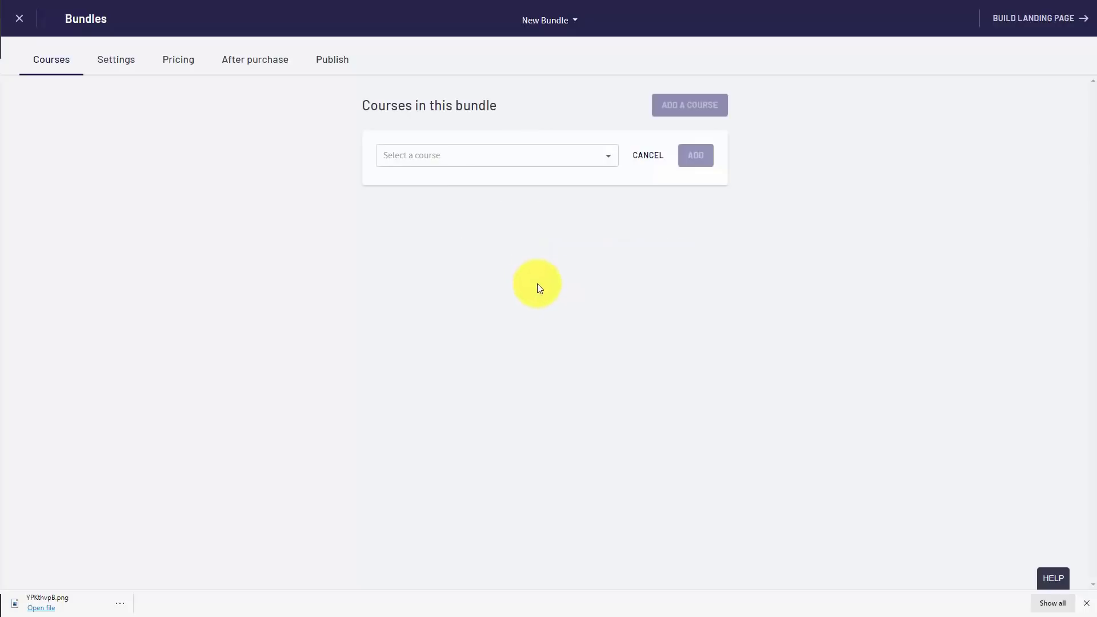
pyautogui.click(534, 156)
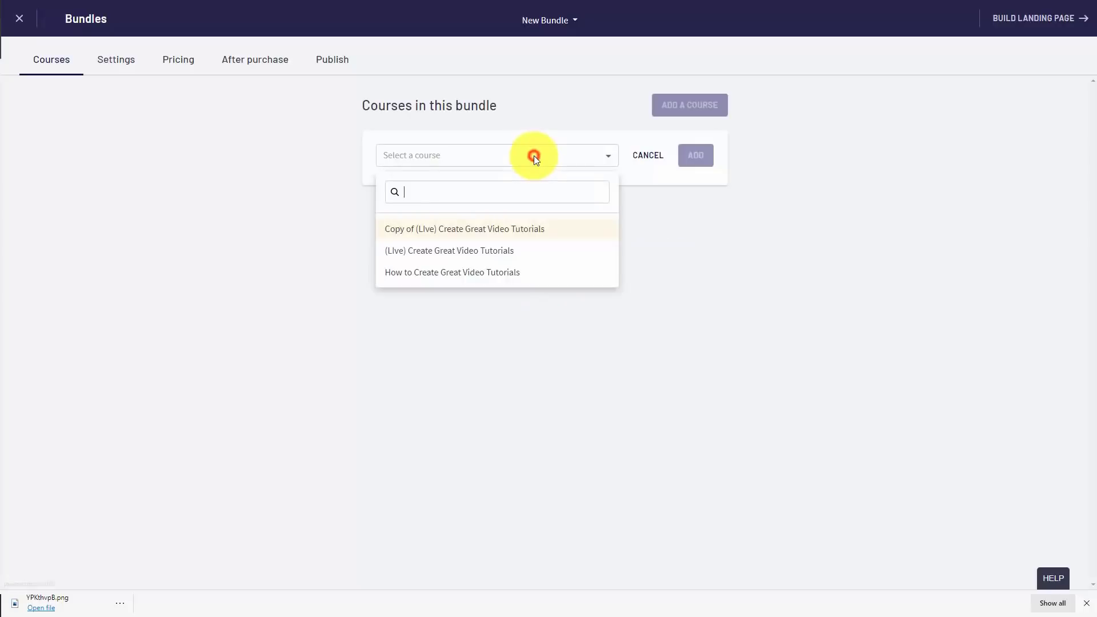
pyautogui.click(494, 249)
pyautogui.click(690, 163)
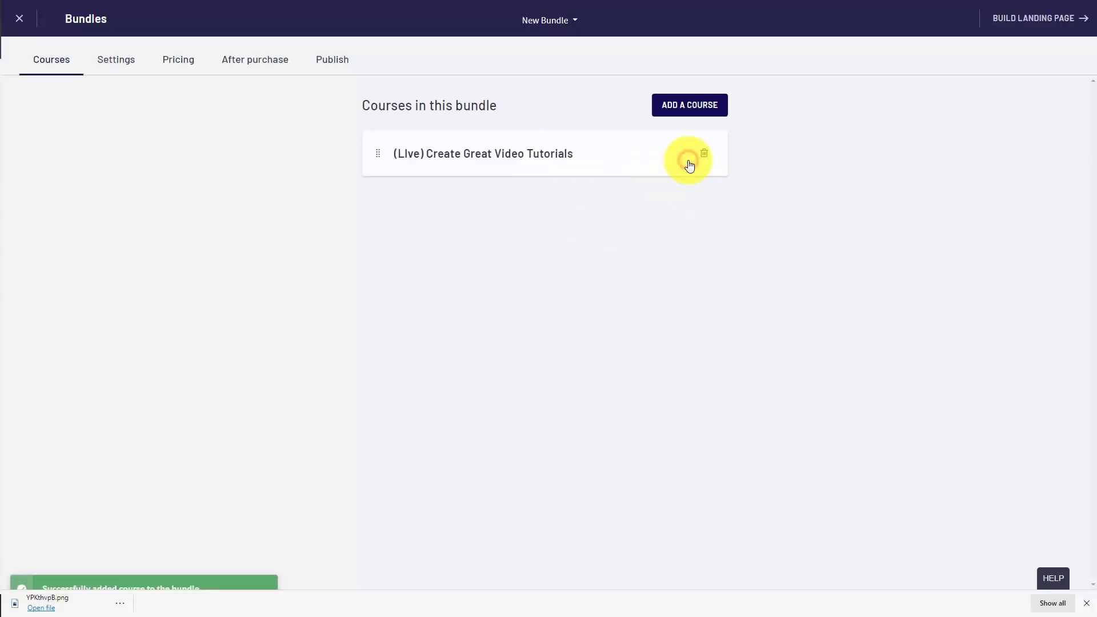
pyautogui.click(667, 108)
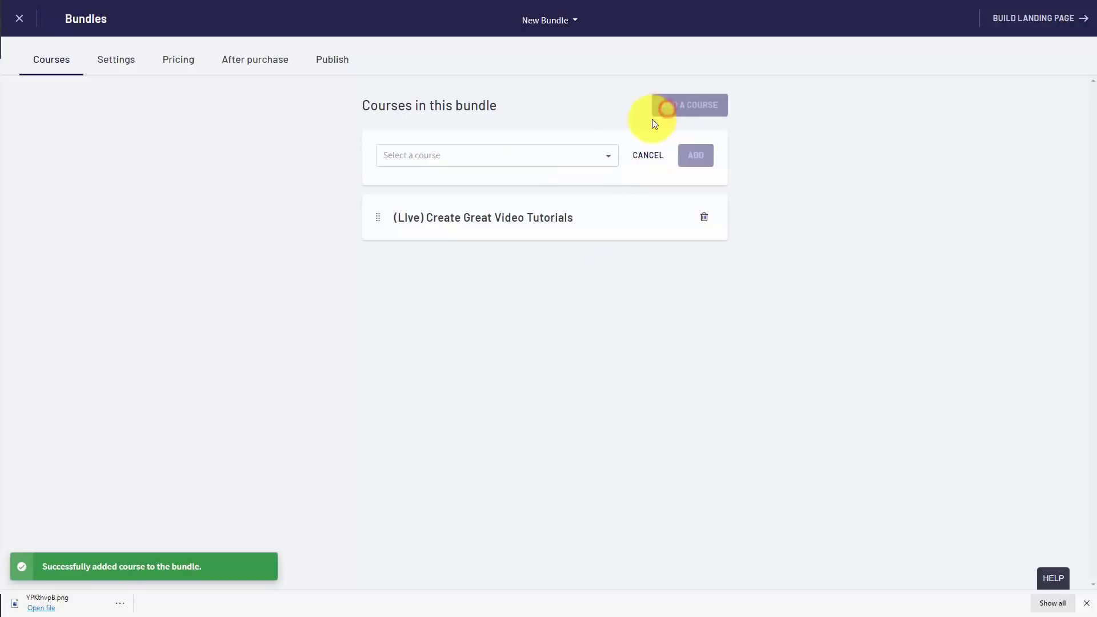
pyautogui.click(561, 161)
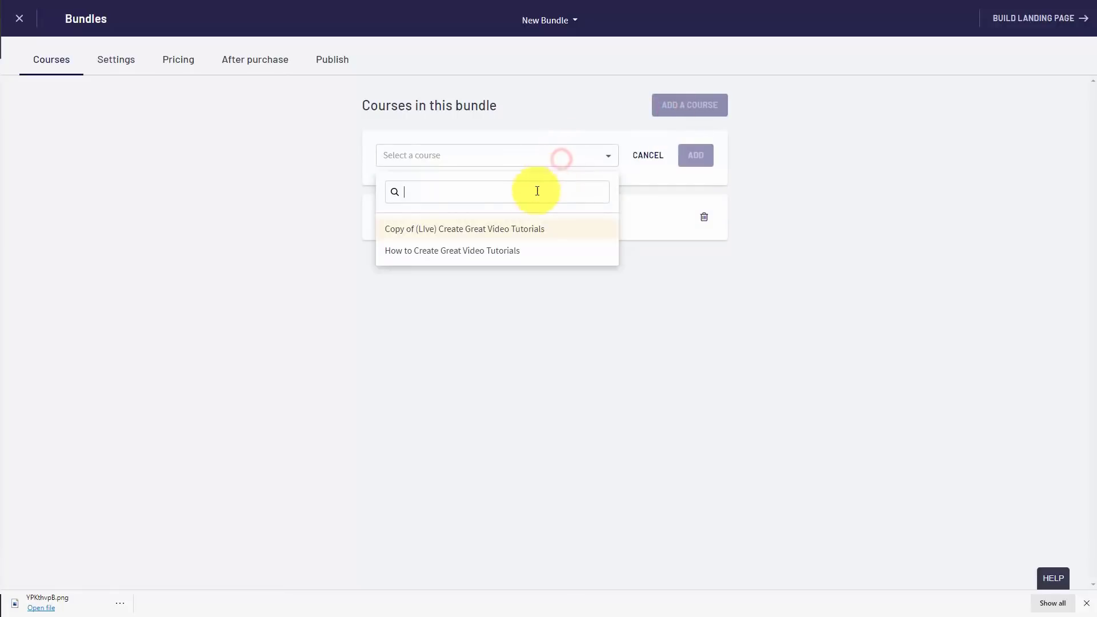
pyautogui.click(507, 228)
pyautogui.click(695, 160)
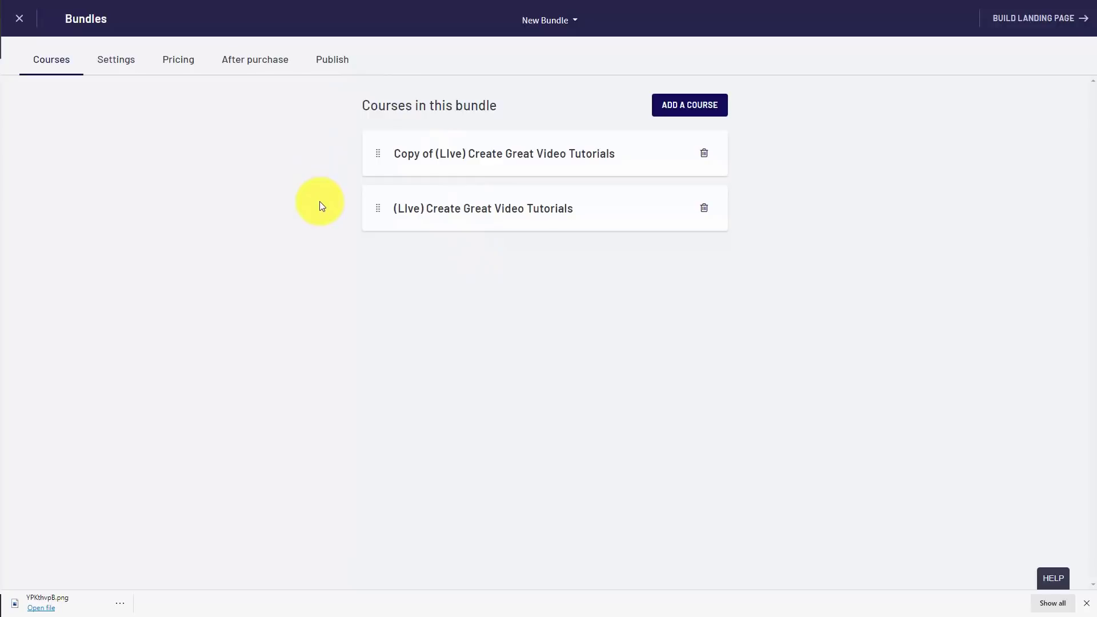
# Step: Make the bundle hidden in its basic settings and save them
pyautogui.click(116, 59)
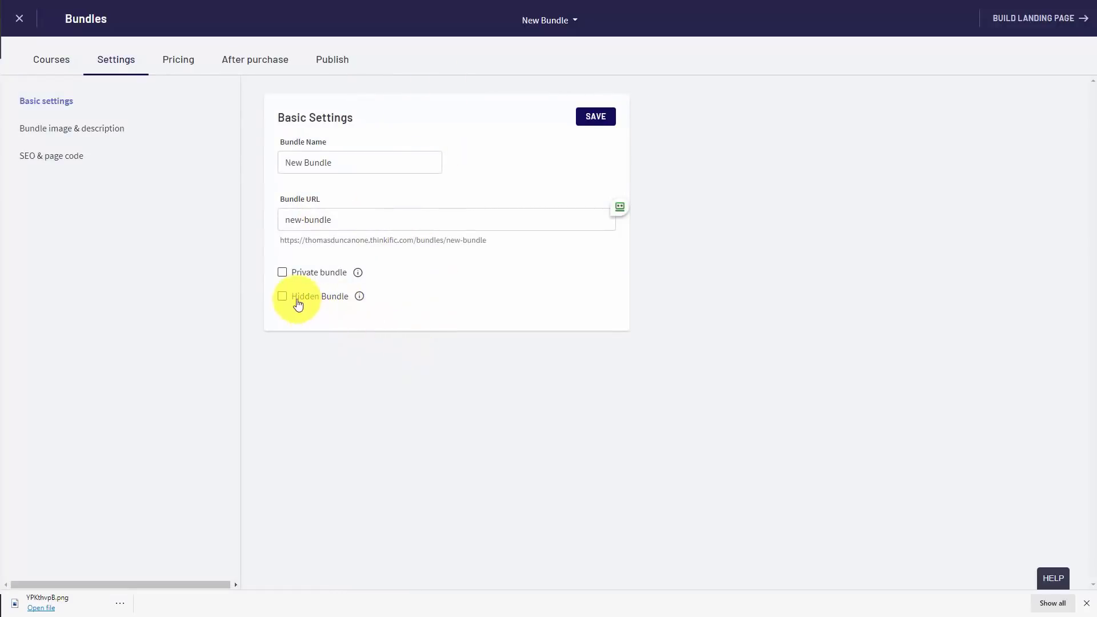
pyautogui.click(281, 297)
pyautogui.moveTo(362, 299)
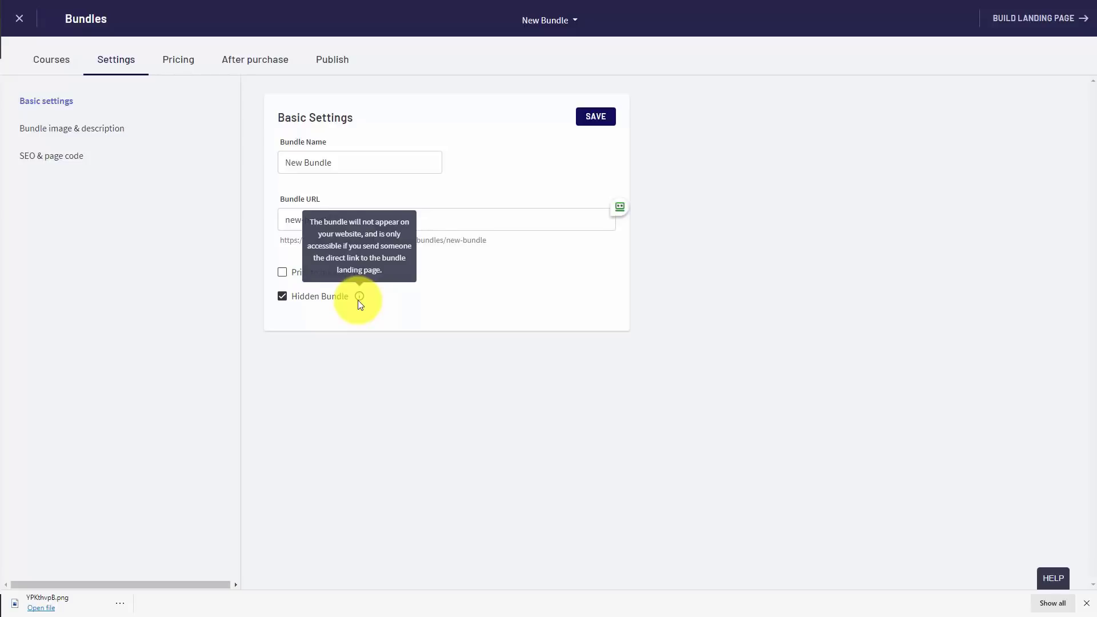
pyautogui.click(597, 117)
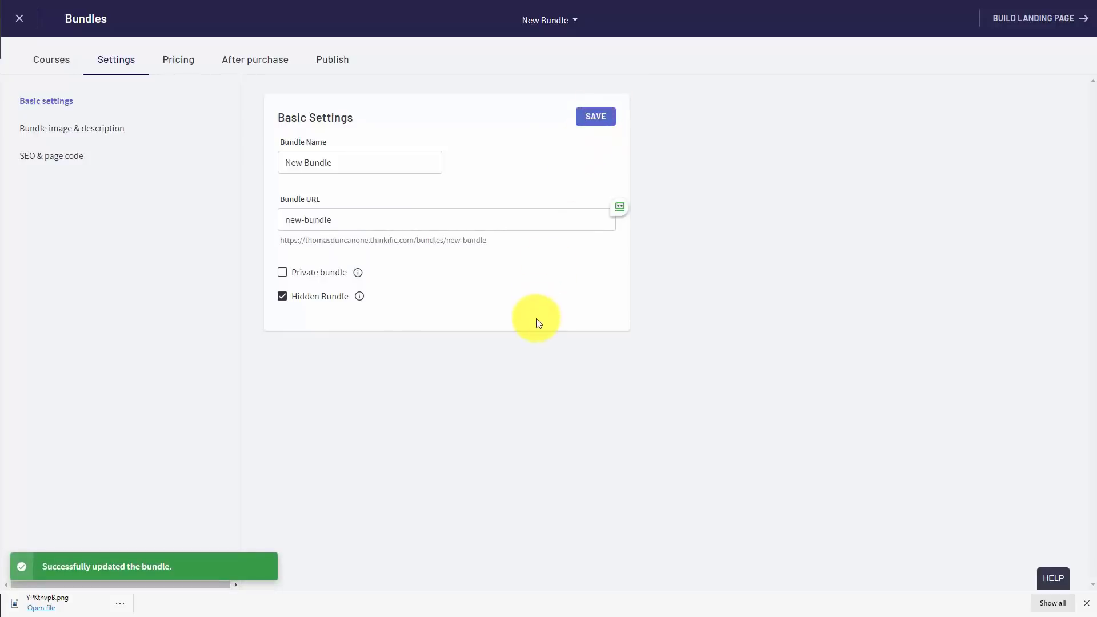
# Step: Price the bundle as a one-time payment of $37 with an enrollment duration of 180 days, and save the pricing
pyautogui.click(190, 66)
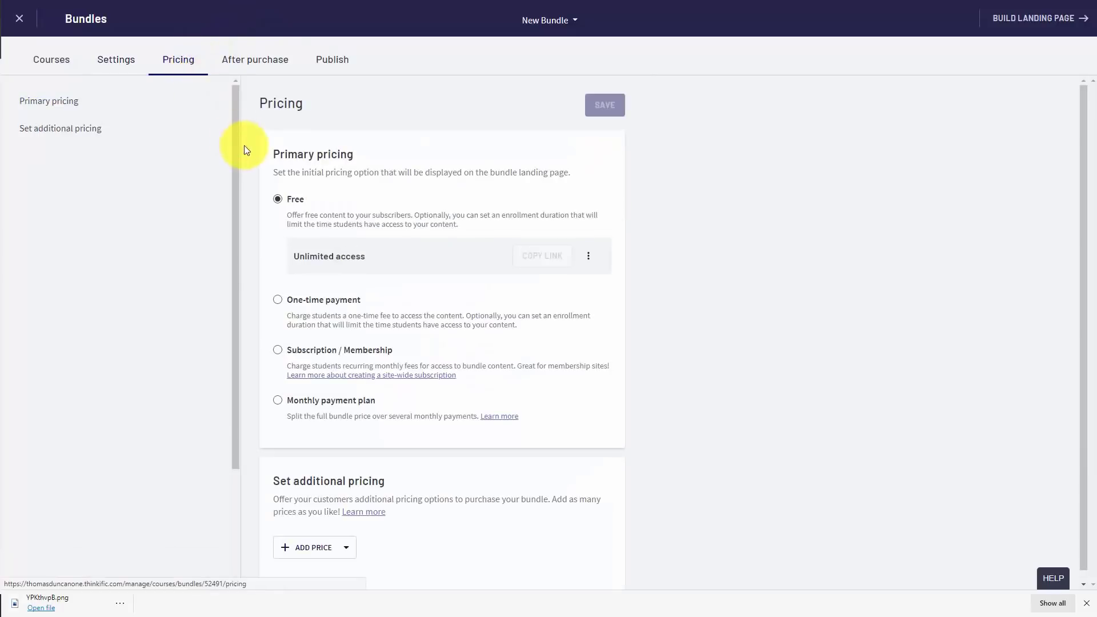
pyautogui.click(324, 300)
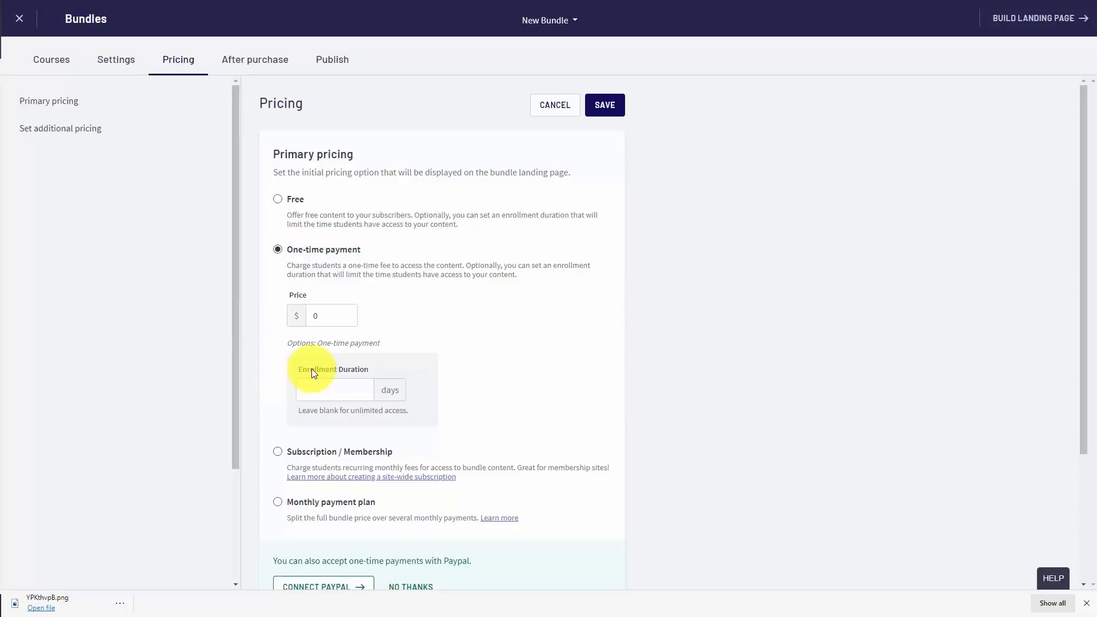
pyautogui.click(326, 316)
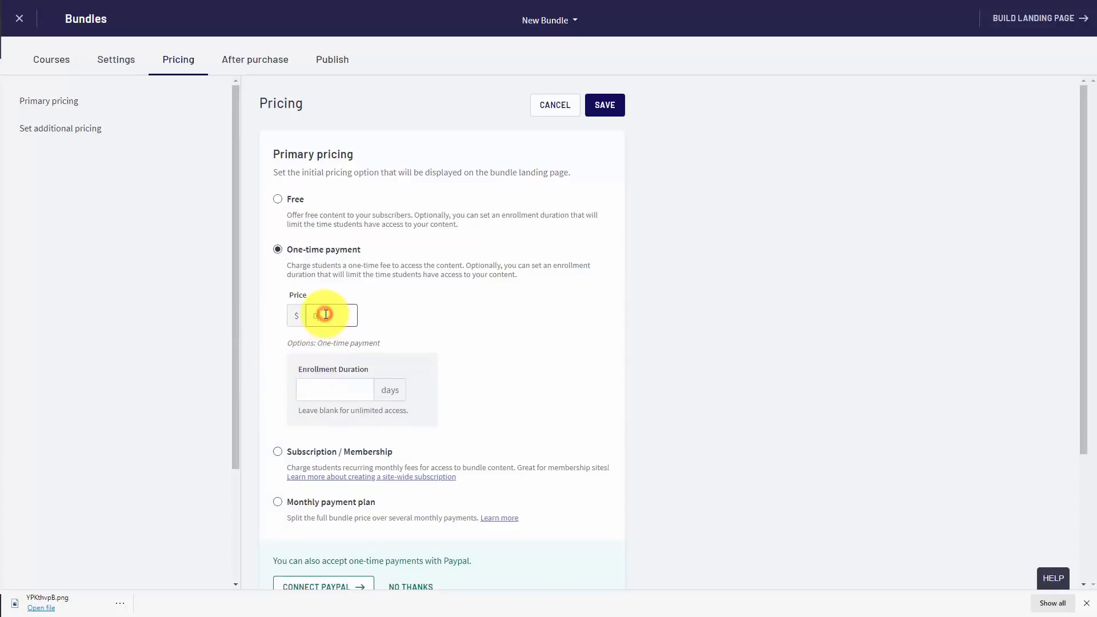
pyautogui.write('37')
pyautogui.click(324, 390)
pyautogui.write('180')
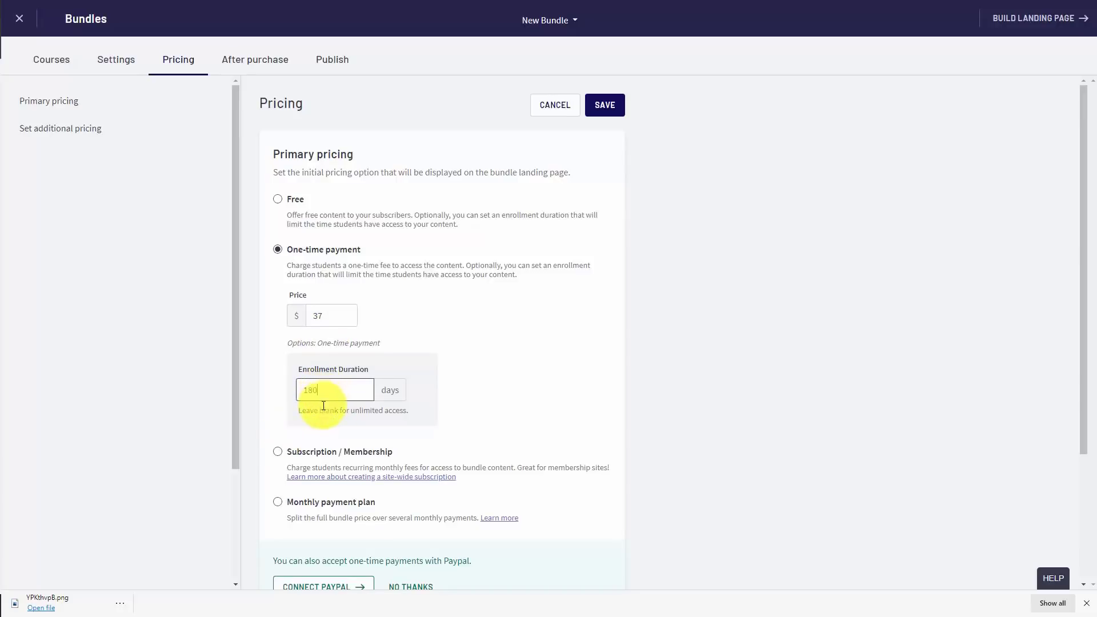
pyautogui.click(605, 113)
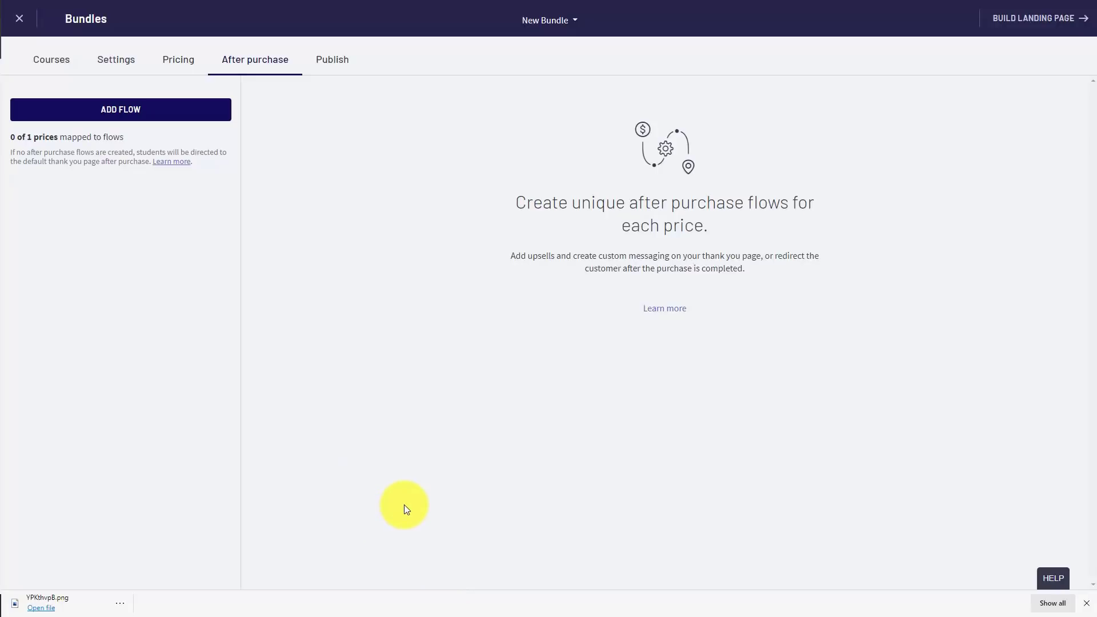
# Step: Add an after-purchase flow named "Bundle Flow 1" and map it to the bundle's $37.00 price
pyautogui.click(122, 113)
pyautogui.click(316, 169)
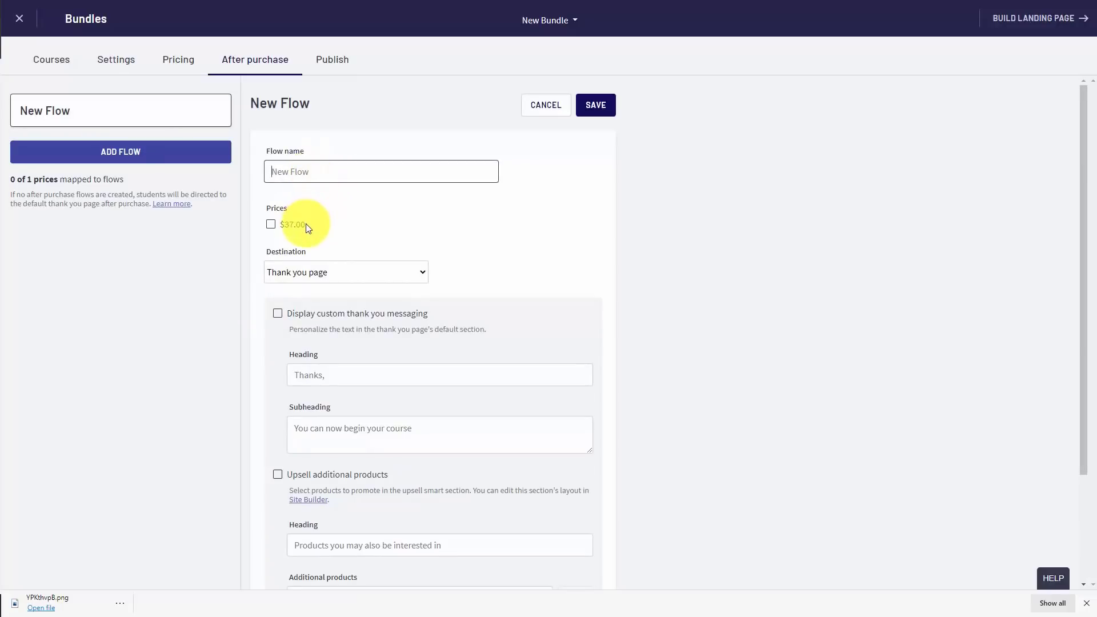
pyautogui.write('Bundle Flow 1')
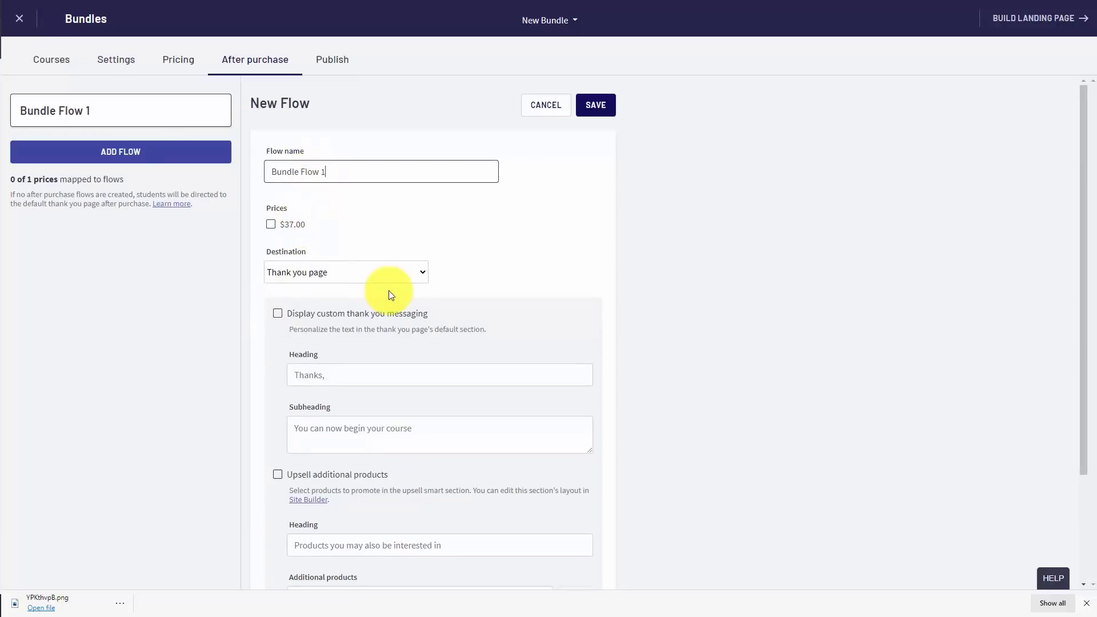
pyautogui.click(272, 225)
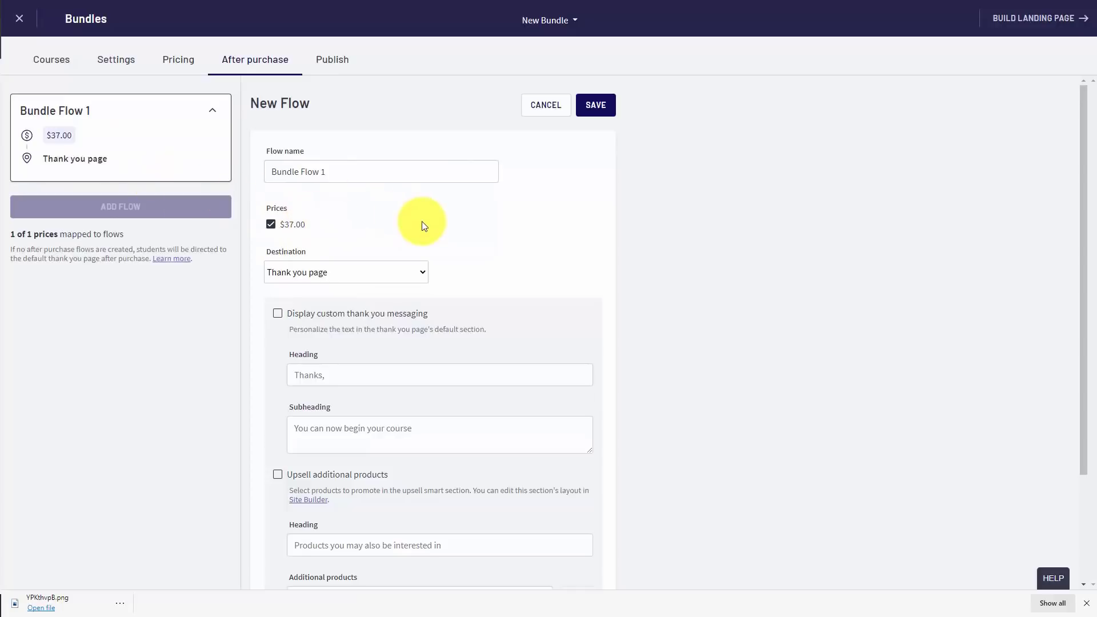
# Step: Use the Thank you page with custom heading "Get Help with the Course Elements" and subheading "You can start your course / You will benefit from a second course"
pyautogui.click(415, 272)
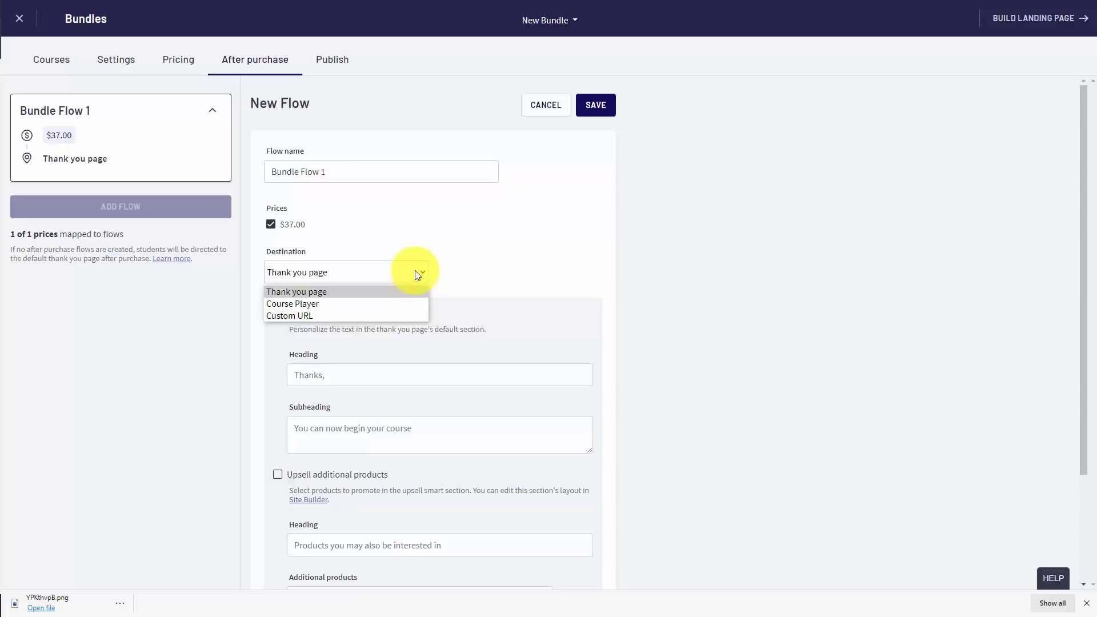
pyautogui.click(319, 291)
pyautogui.scroll(-1, 419, 271)
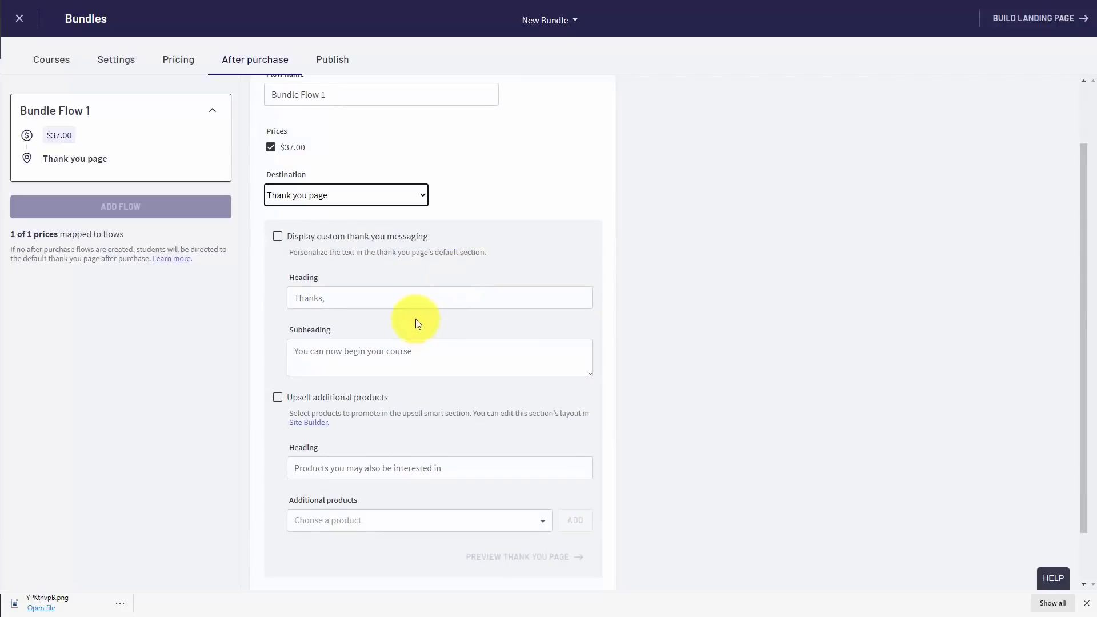
pyautogui.click(278, 237)
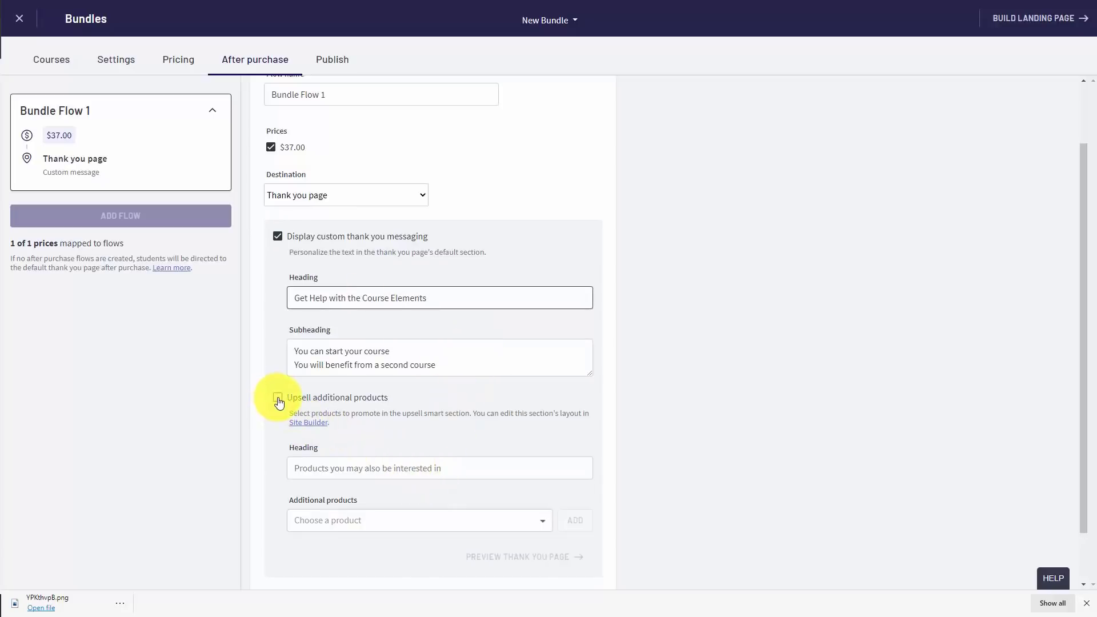
# Step: Enable upselling with the heading "Here is something that will be helpful to you", add "How to Create Great Video Tutorials", and save the flow
pyautogui.click(278, 400)
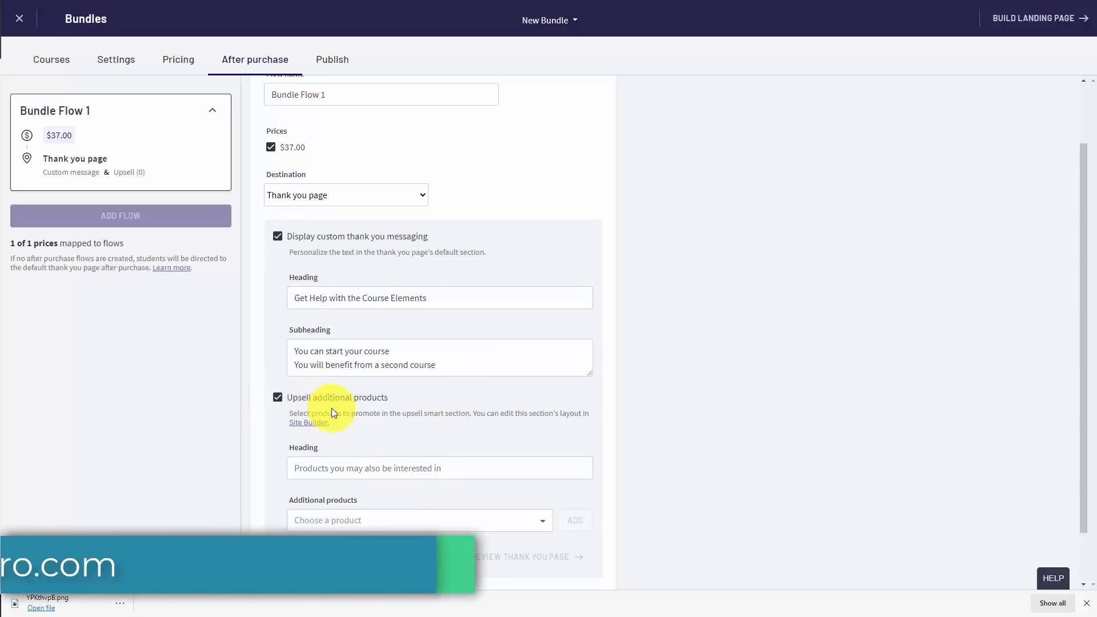
pyautogui.click(365, 468)
pyautogui.write('Here is something that will be helpful to you')
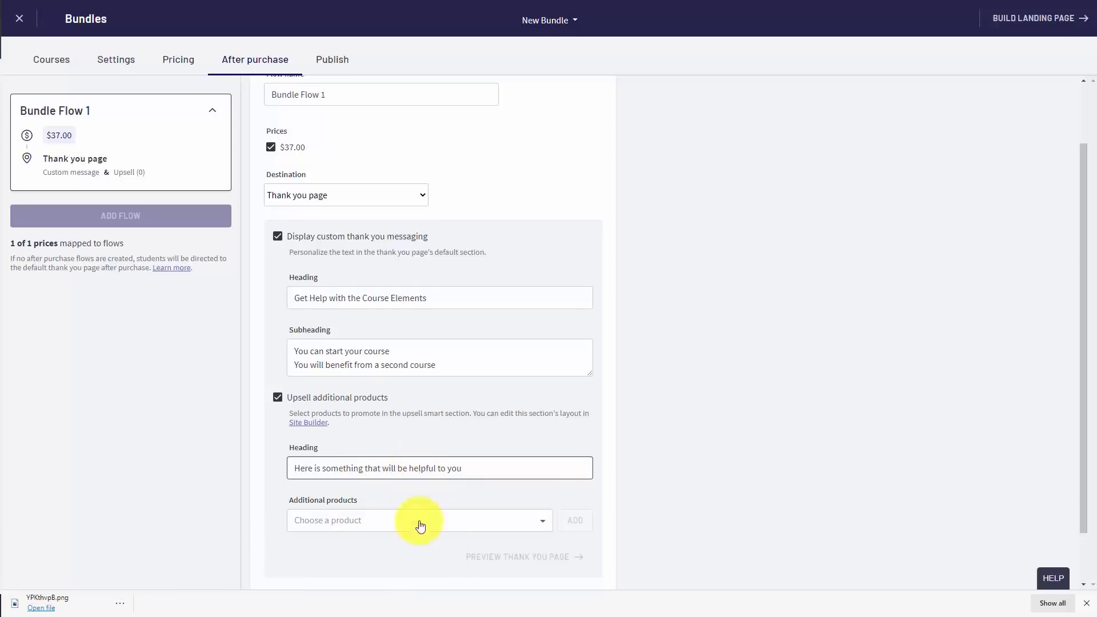
pyautogui.click(543, 520)
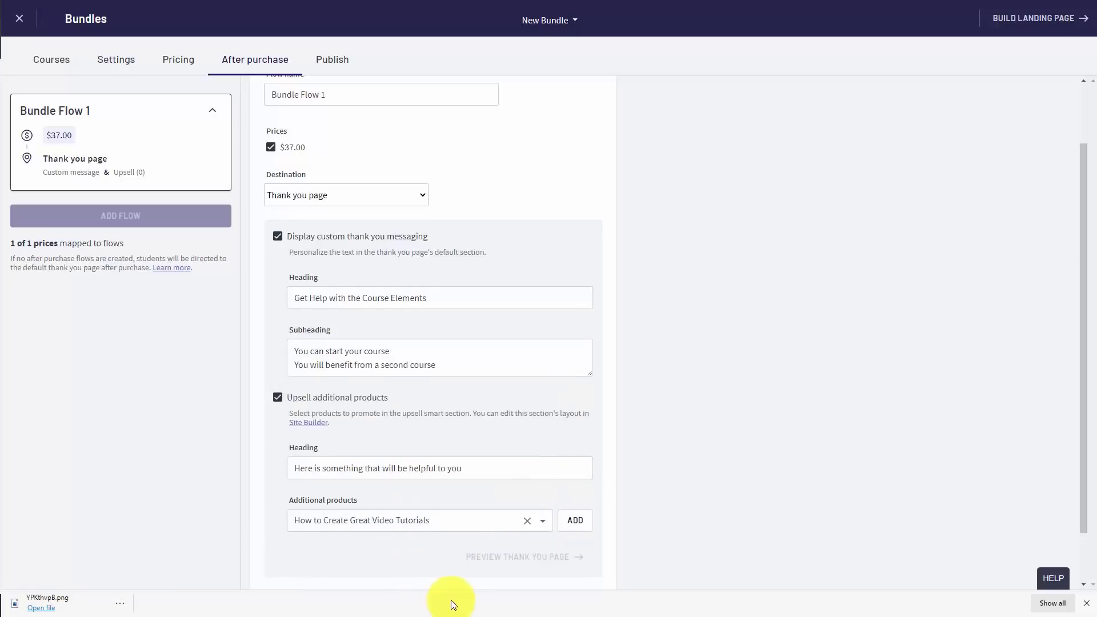
pyautogui.click(564, 520)
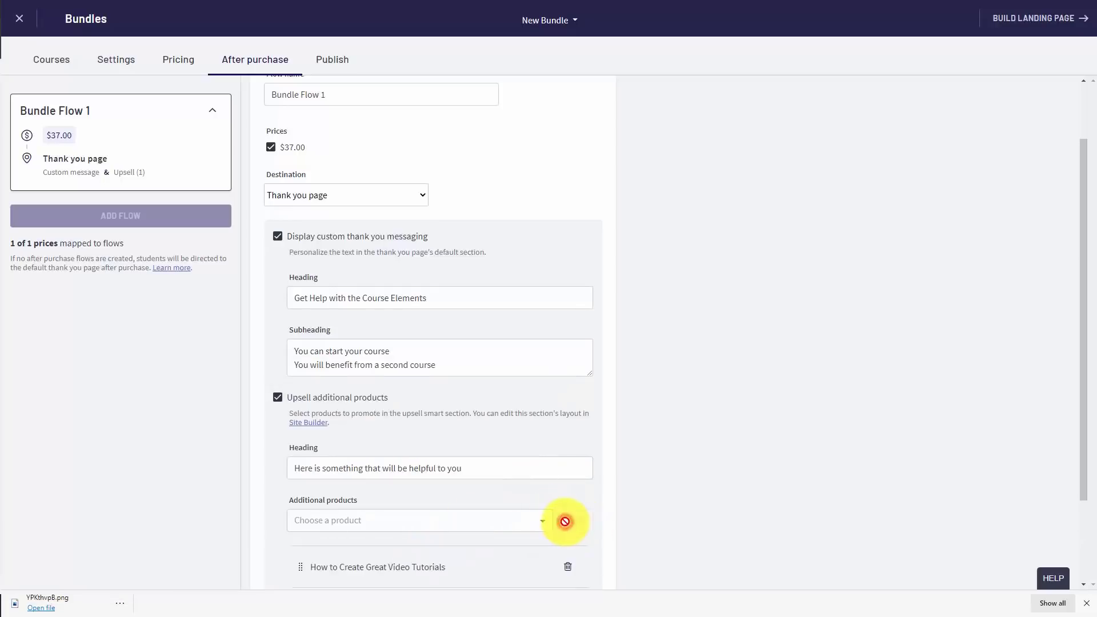
pyautogui.scroll(2, 553, 501)
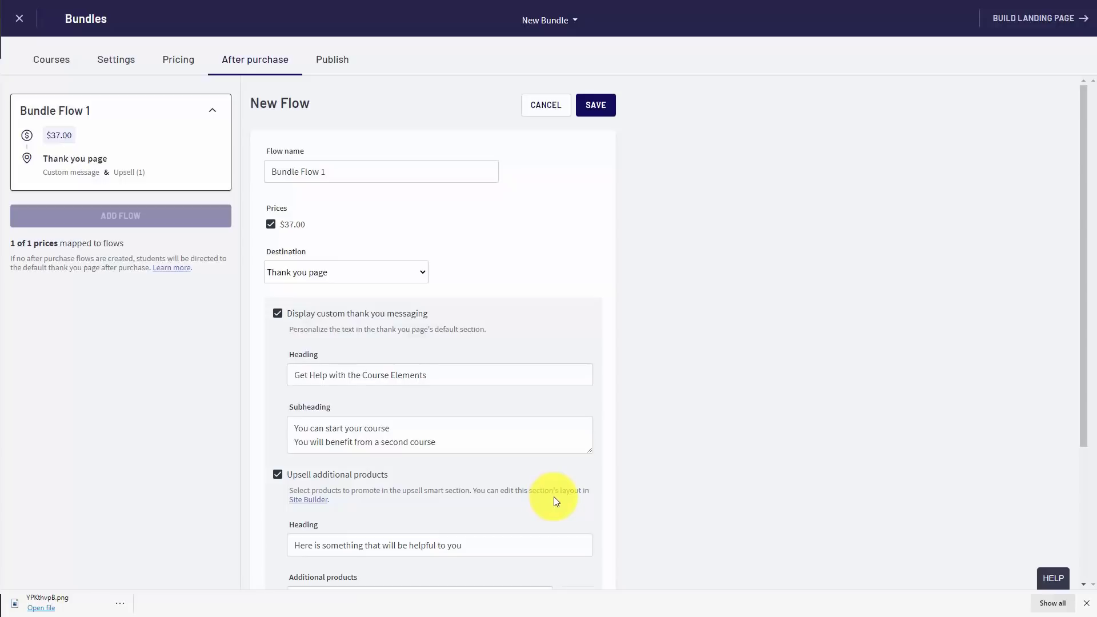
pyautogui.scroll(-2, 553, 496)
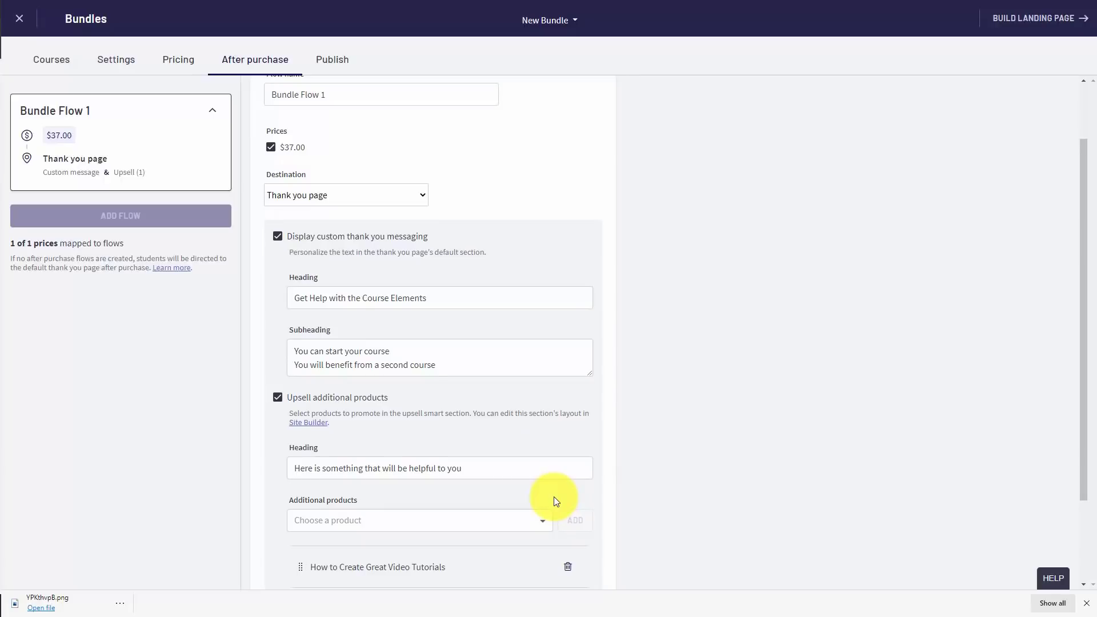
pyautogui.scroll(2, 554, 496)
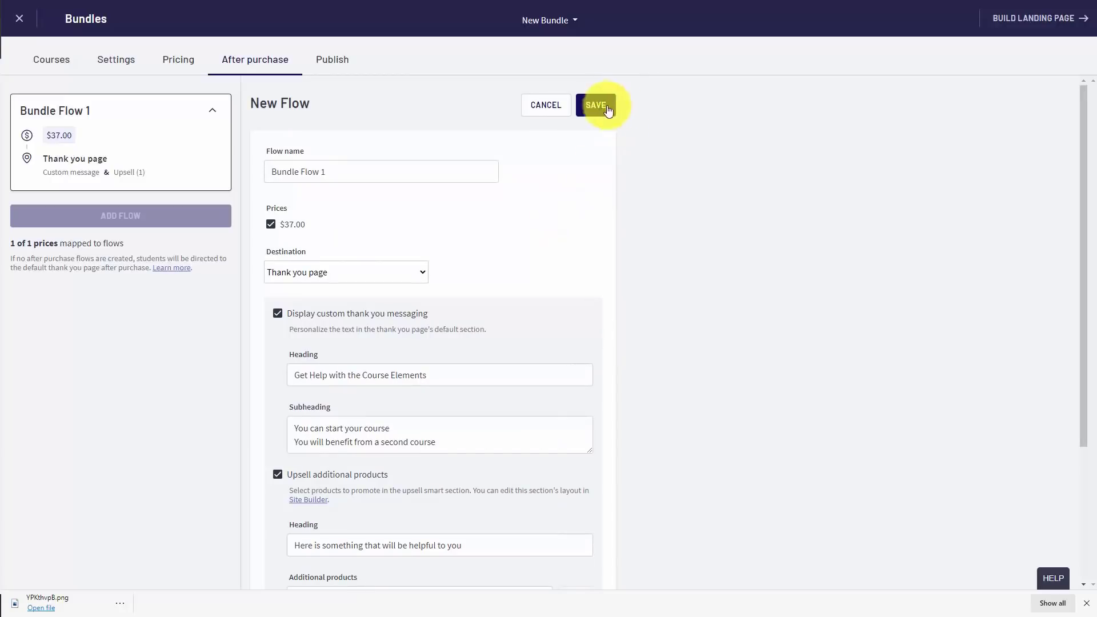
pyautogui.click(598, 105)
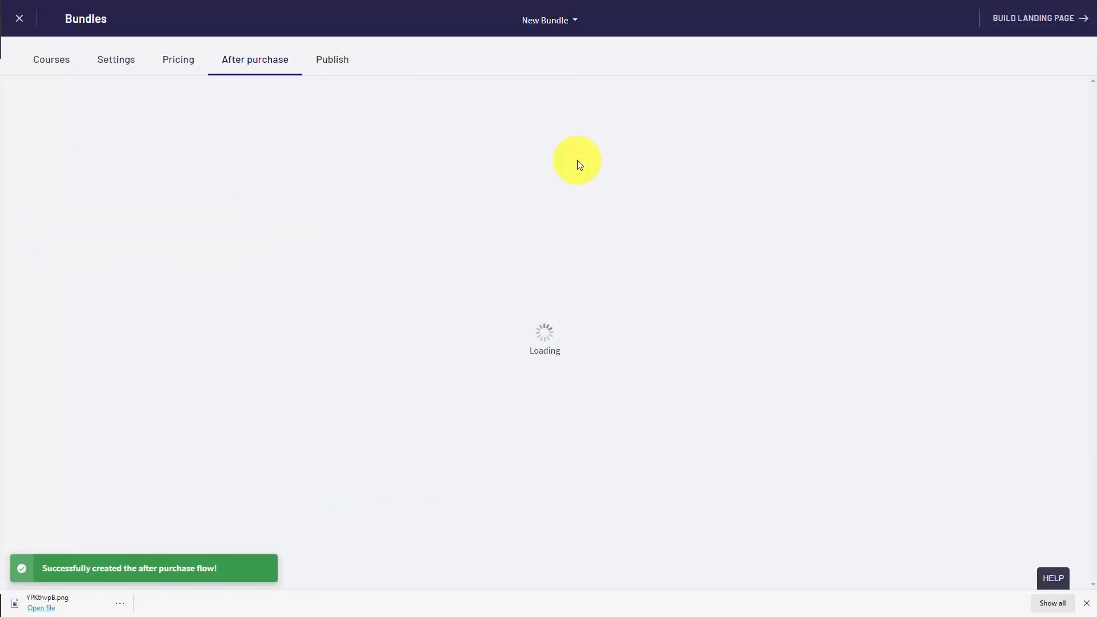
# Step: Delete the after-purchase flow "Bundle Flow 1" permanently
pyautogui.click(604, 108)
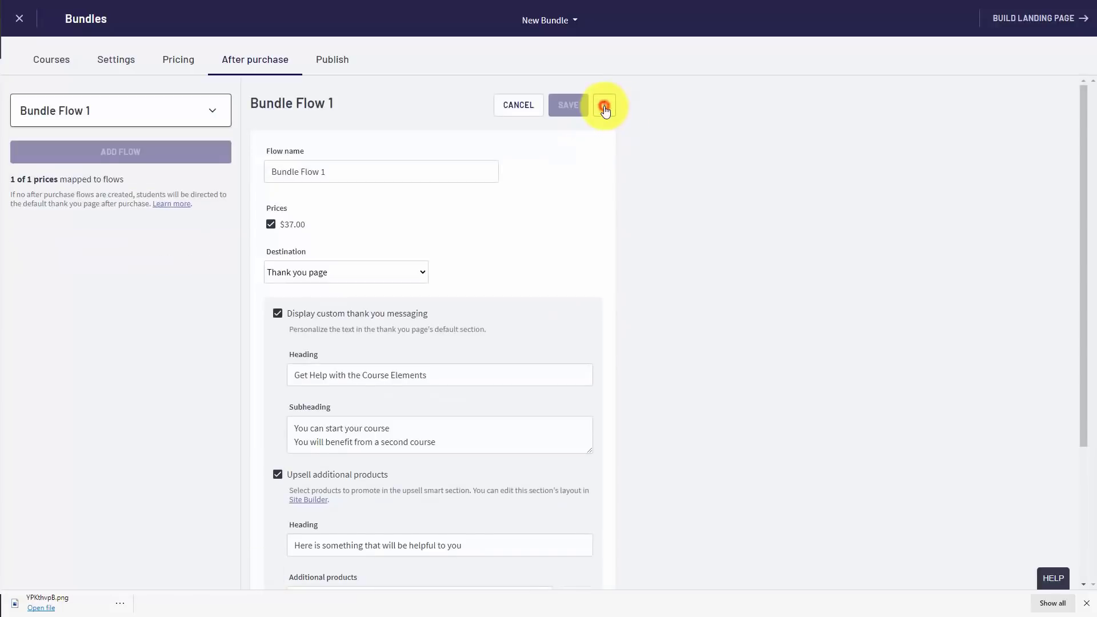
pyautogui.click(553, 132)
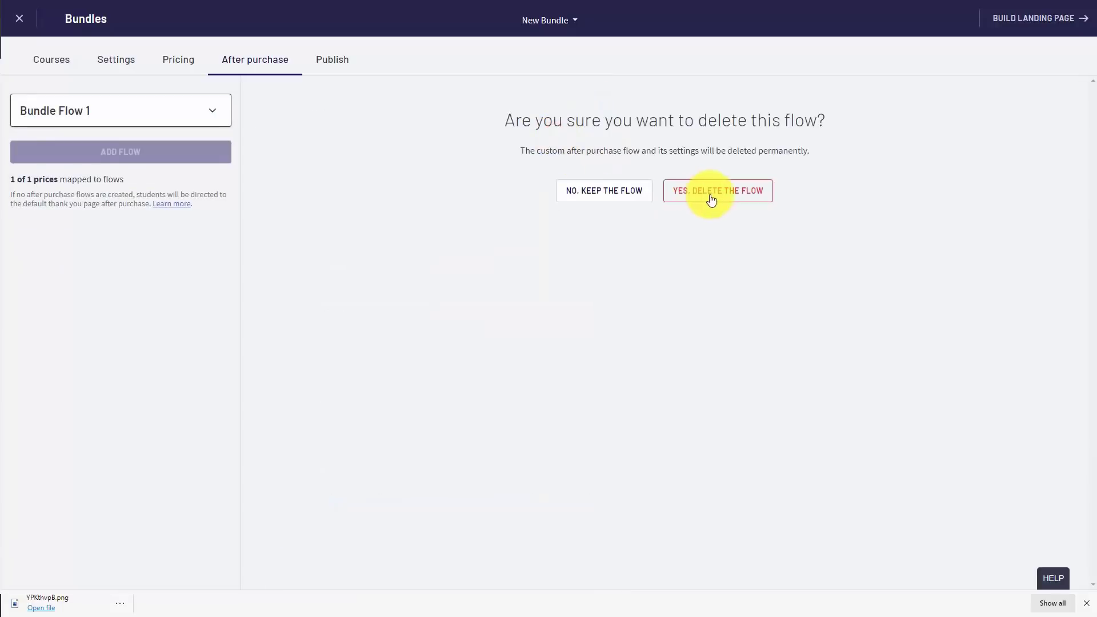
pyautogui.click(704, 199)
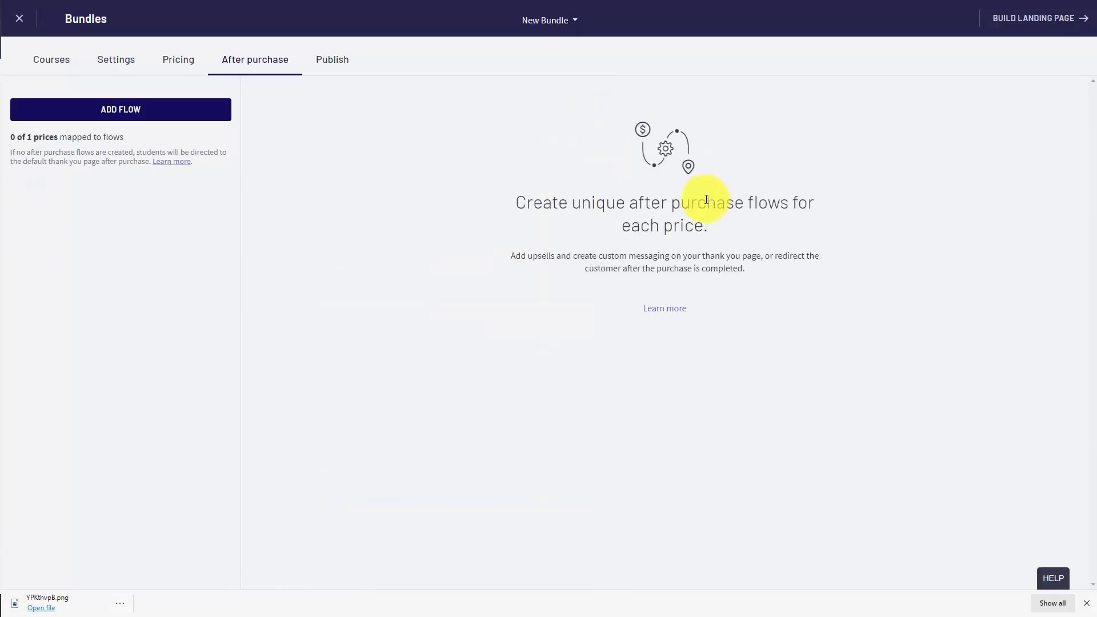
# Step: Add and save an after-purchase flow "Bundle Flow 2" for the $37.00 price, redirecting to the custom http URL of the site's /secondoffer page
pyautogui.click(126, 114)
pyautogui.click(316, 171)
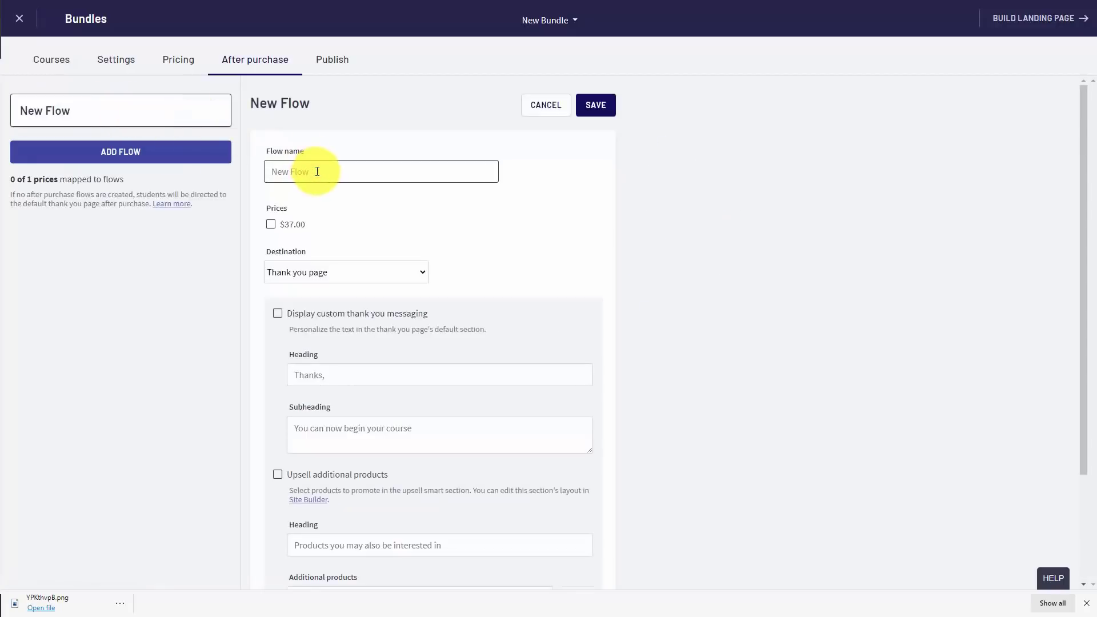
pyautogui.write('Bundle Flow 2')
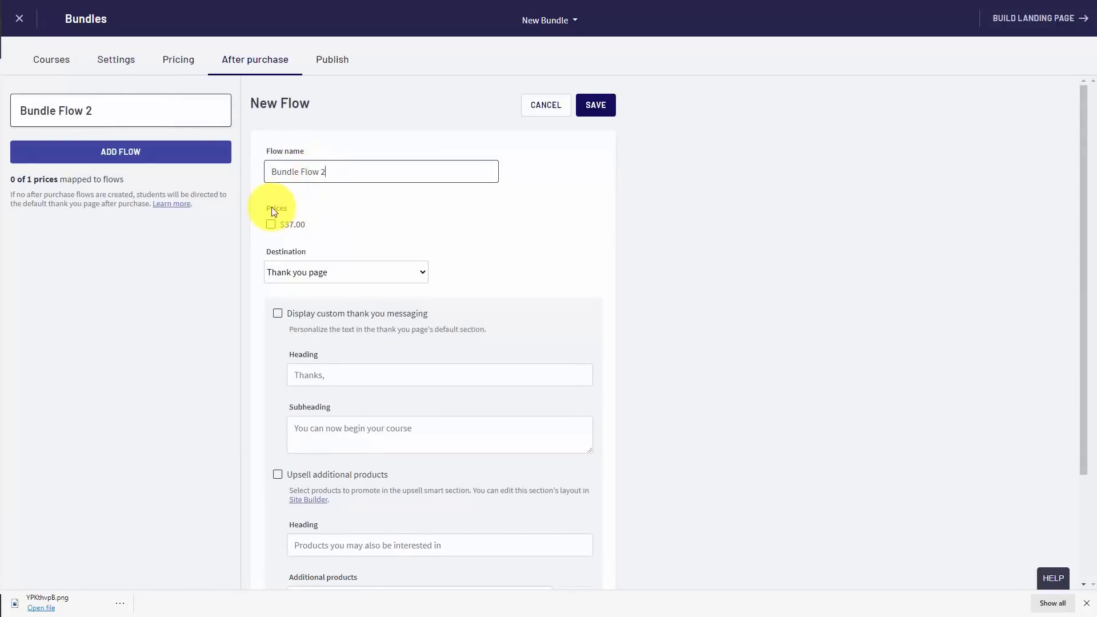
pyautogui.click(272, 224)
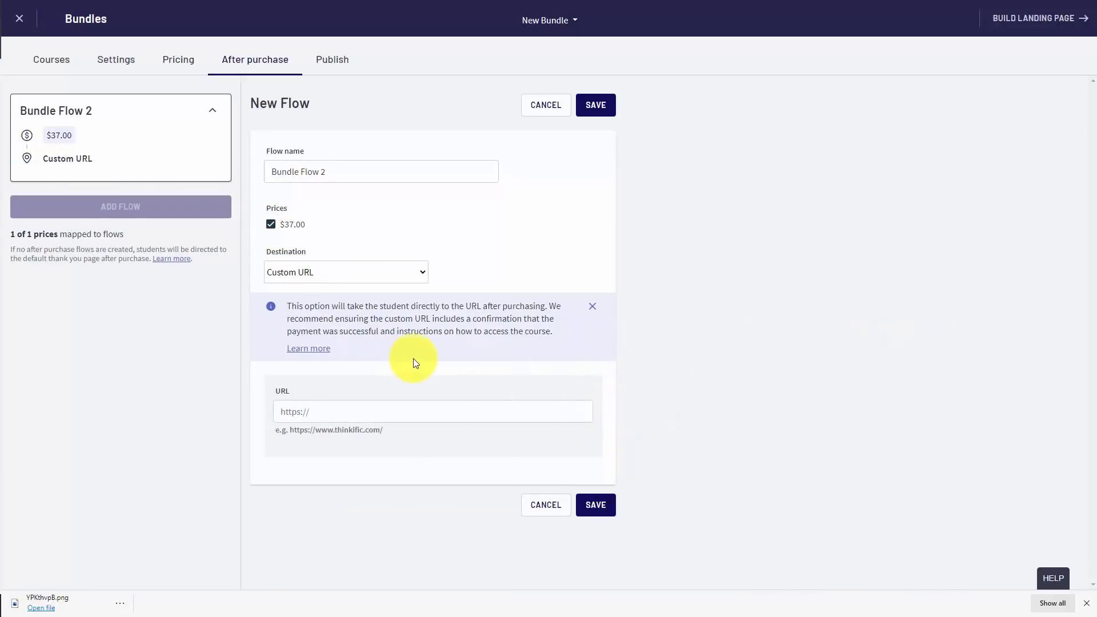
pyautogui.click(363, 404)
pyautogui.write('http://thomasduncanone.com/secondoffer')
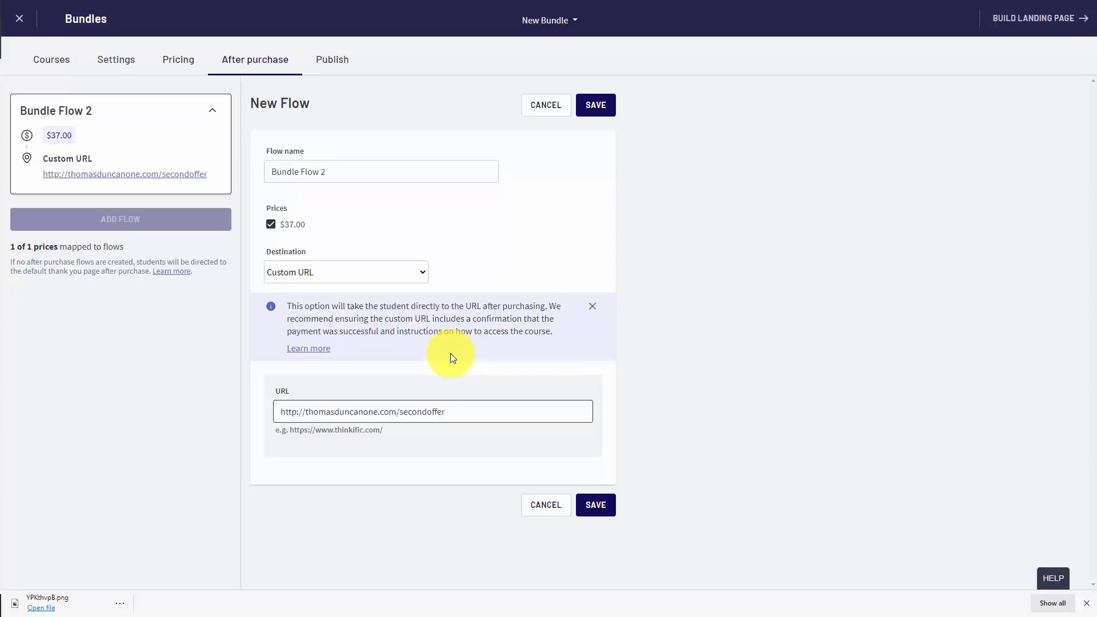
pyautogui.click(591, 509)
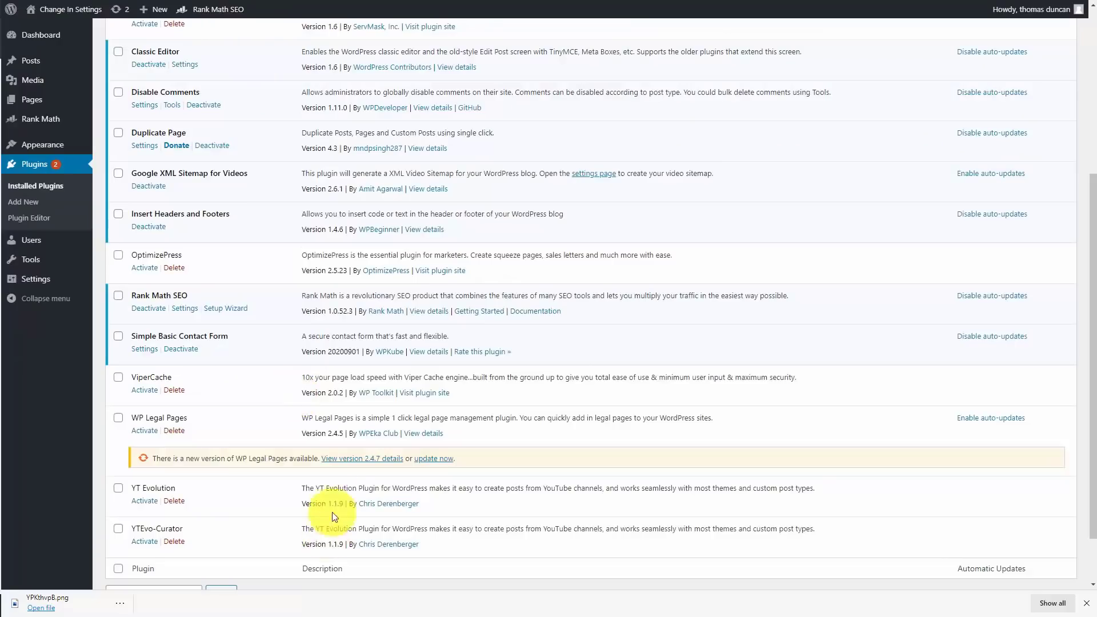
# Step: On the WordPress site, activate the OptimizePress plugin and create a page named "secondoffer" from the Free Guide Download Page template
pyautogui.click(146, 268)
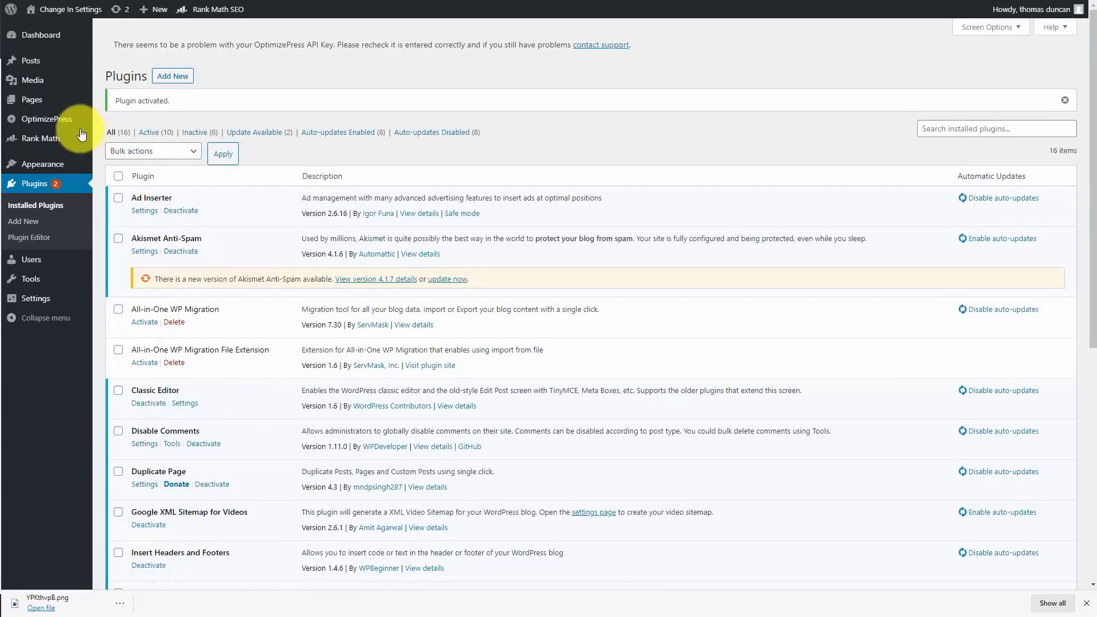
pyautogui.click(67, 125)
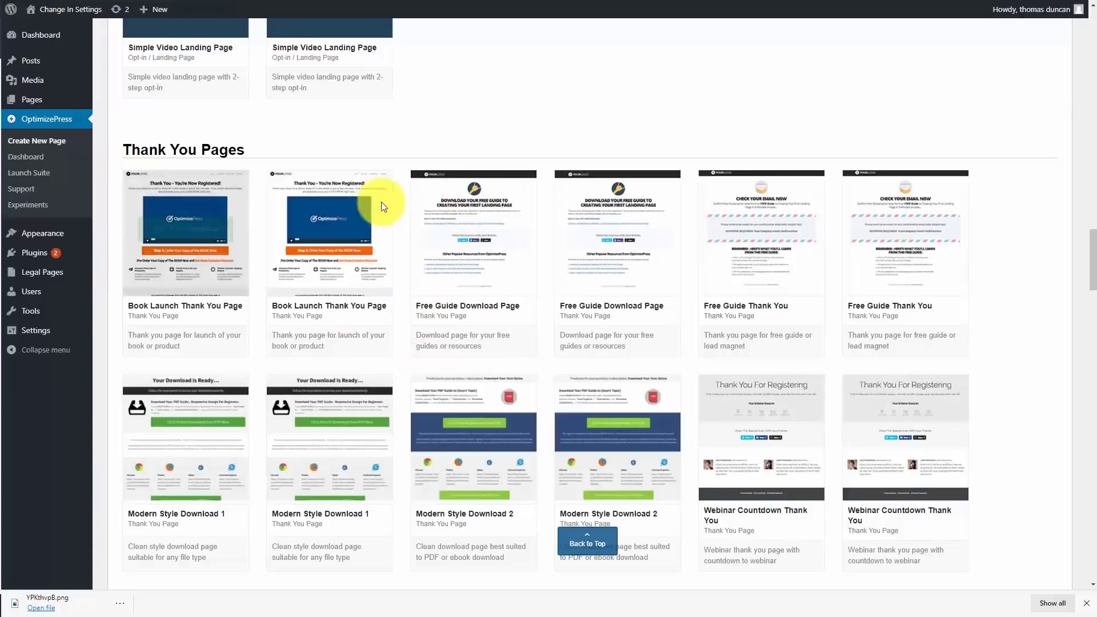
pyautogui.moveTo(467, 195)
pyautogui.click(470, 230)
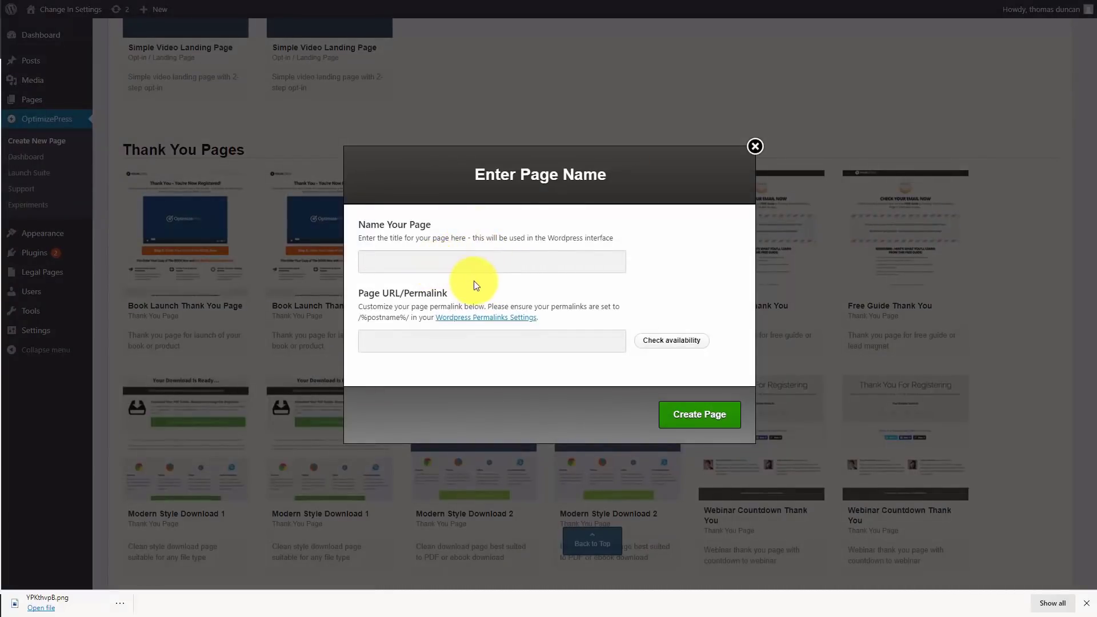
pyautogui.write('secondoffer')
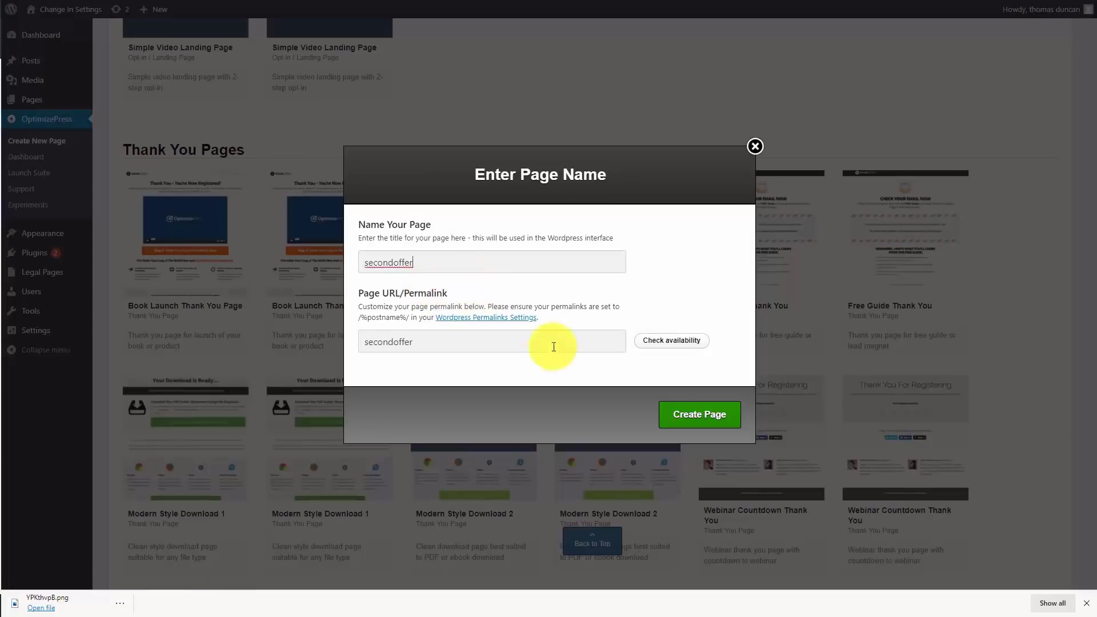
pyautogui.click(686, 414)
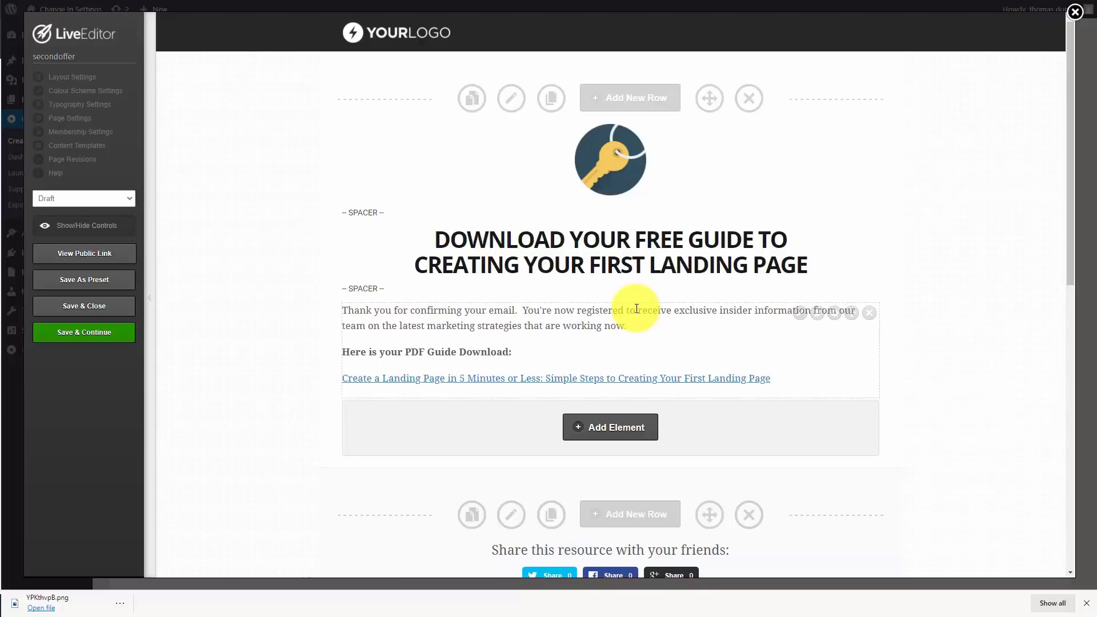
# Step: Add a Header script with the code <META NAME="ROBOTS" CONTENT="NOINDEX, NOFOLLOW"> to the Other Scripts in the secondoffer page's settings
pyautogui.scroll(-2, 606, 264)
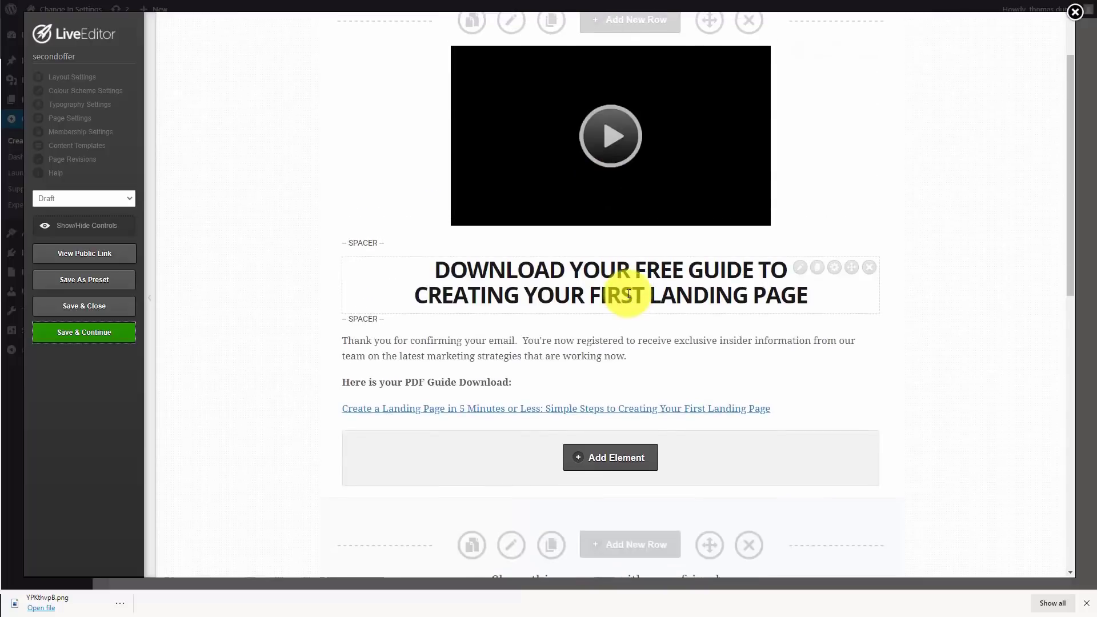
pyautogui.scroll(2, 625, 289)
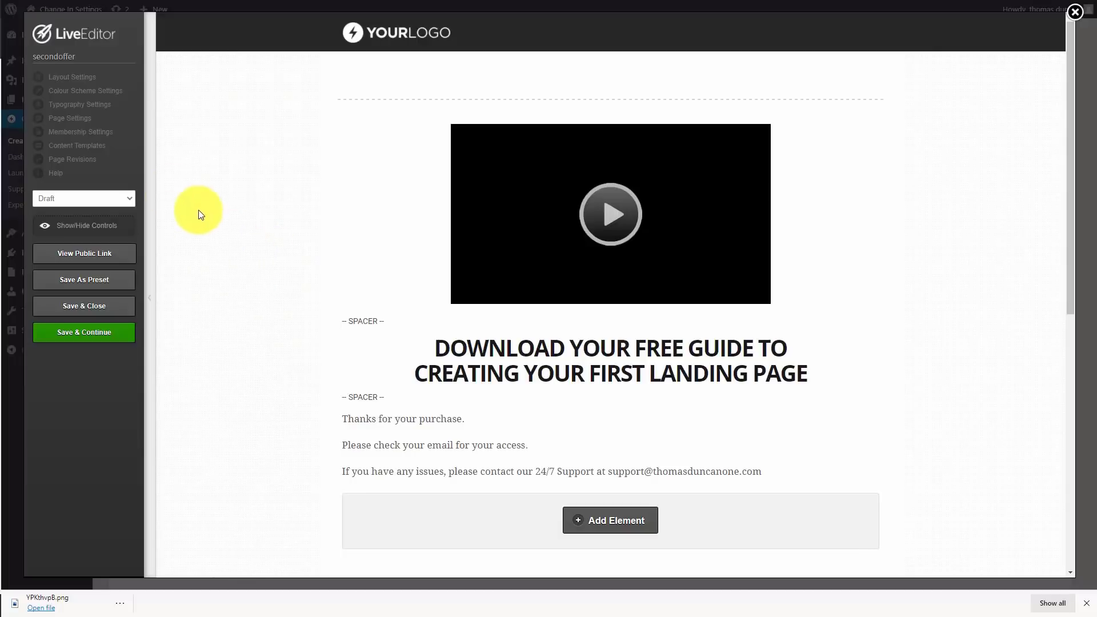
pyautogui.click(71, 118)
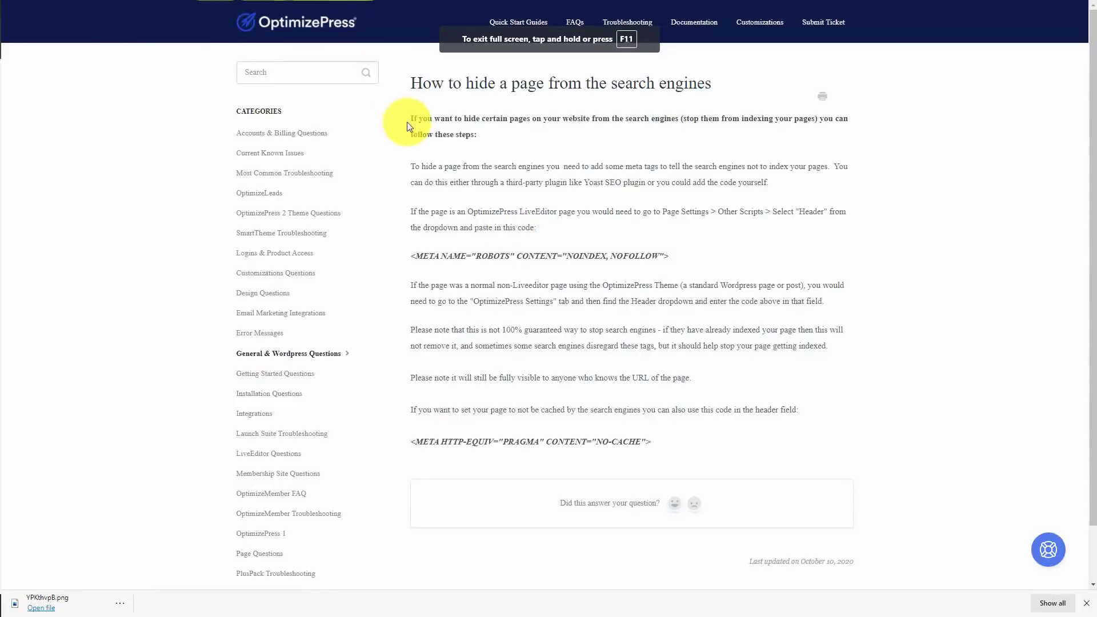
pyautogui.scroll(-2, 511, 171)
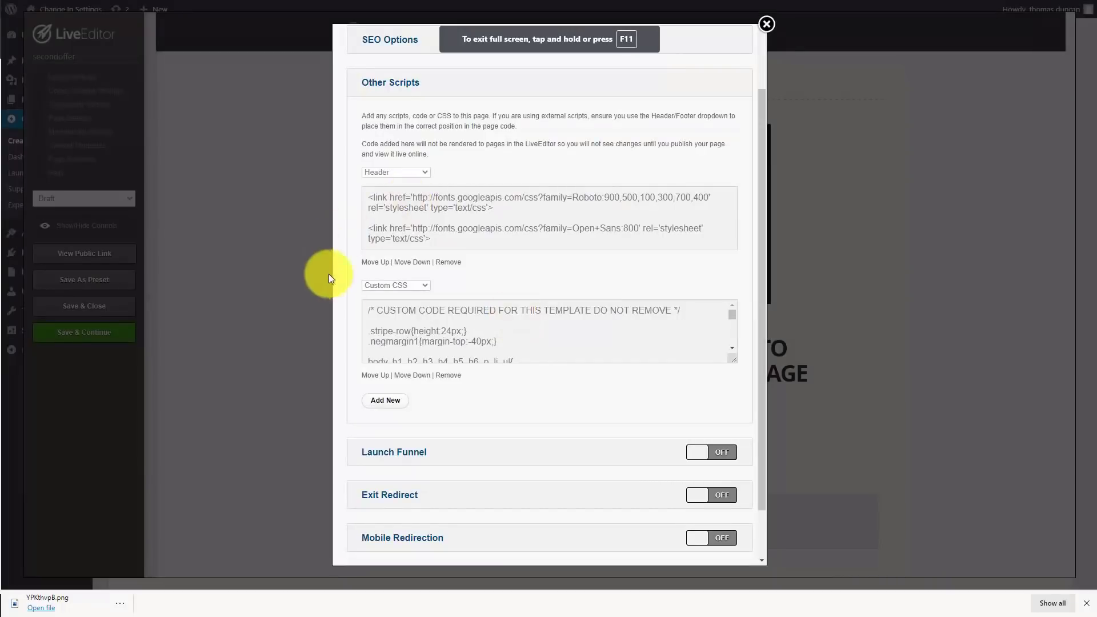
pyautogui.click(387, 399)
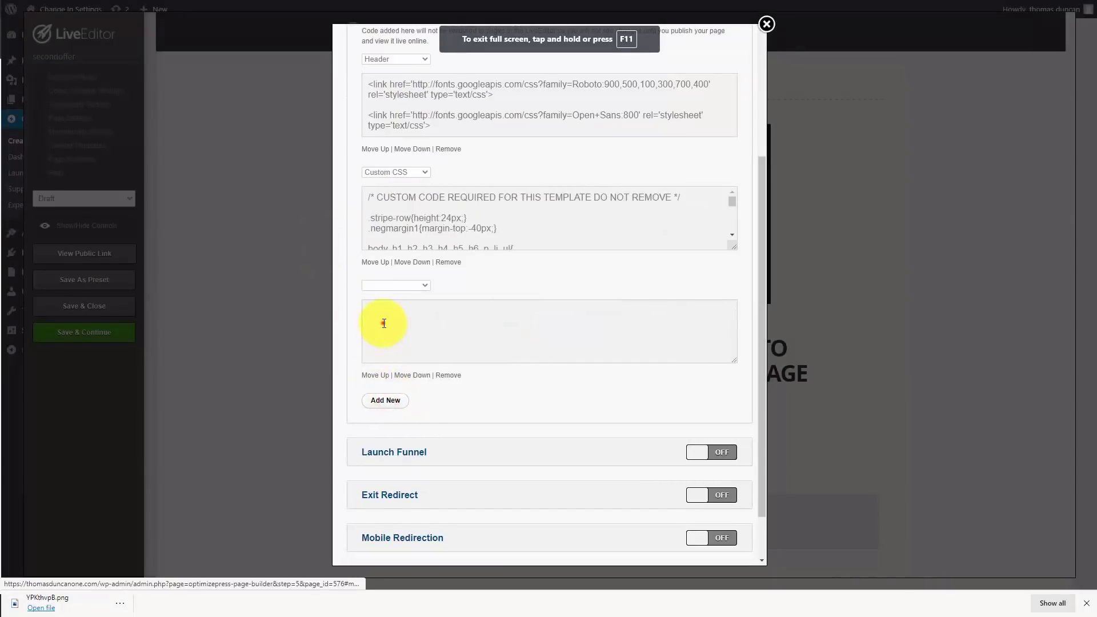
pyautogui.click(383, 324)
pyautogui.write('<META NAME="ROBOTS" CONTENT="NOINDEX, NOFOLLOW">')
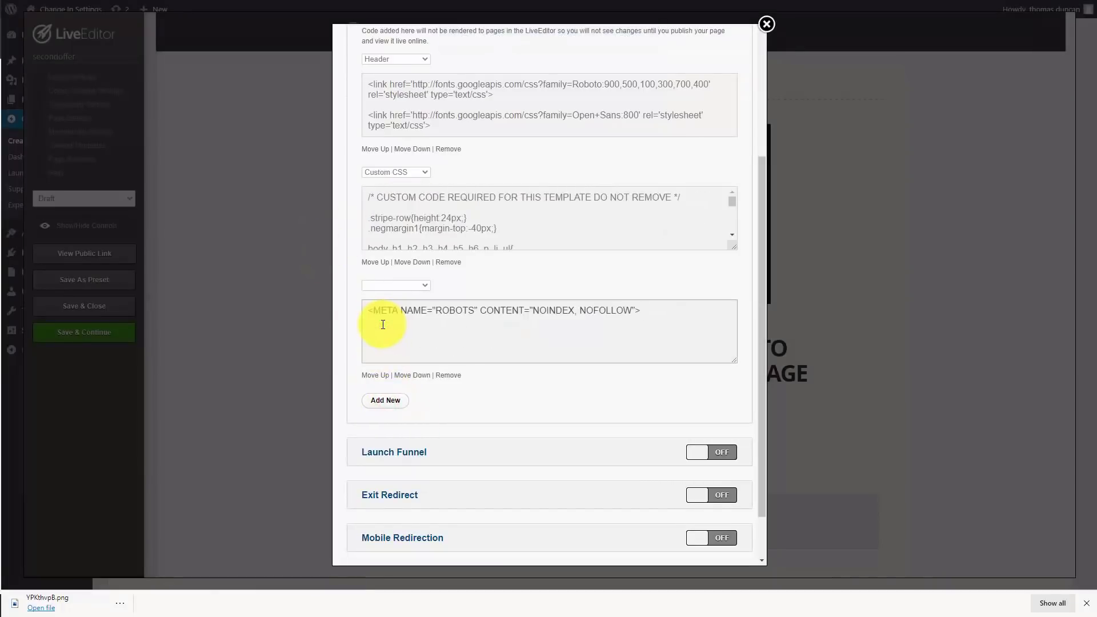
pyautogui.click(403, 283)
pyautogui.click(400, 298)
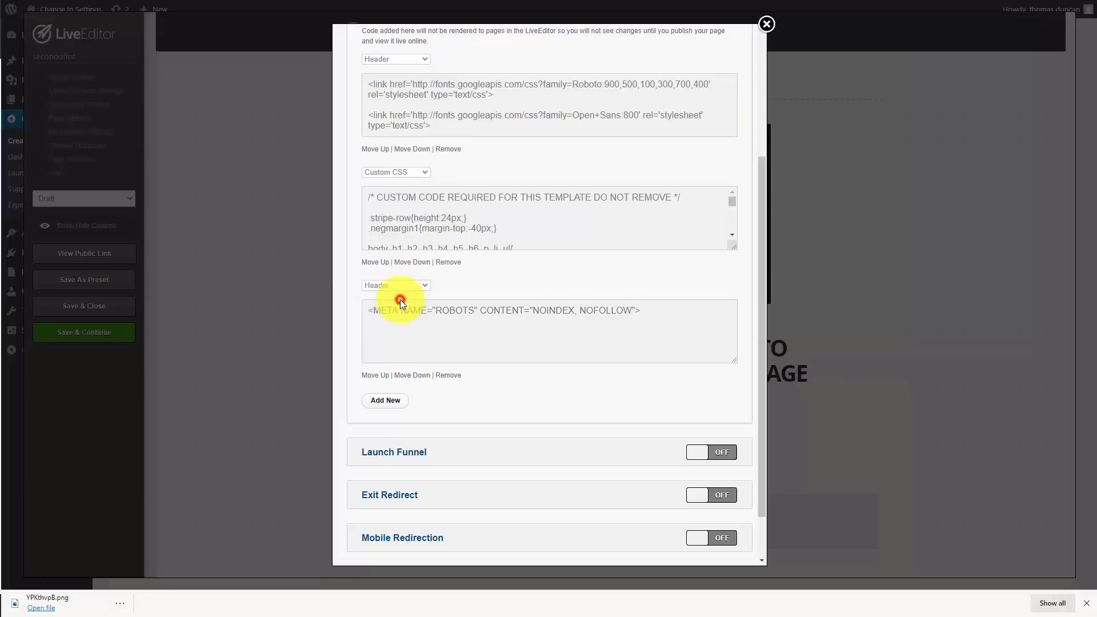
# Step: Move the NOINDEX, NOFOLLOW script above the custom CSS and font link scripts
pyautogui.click(380, 377)
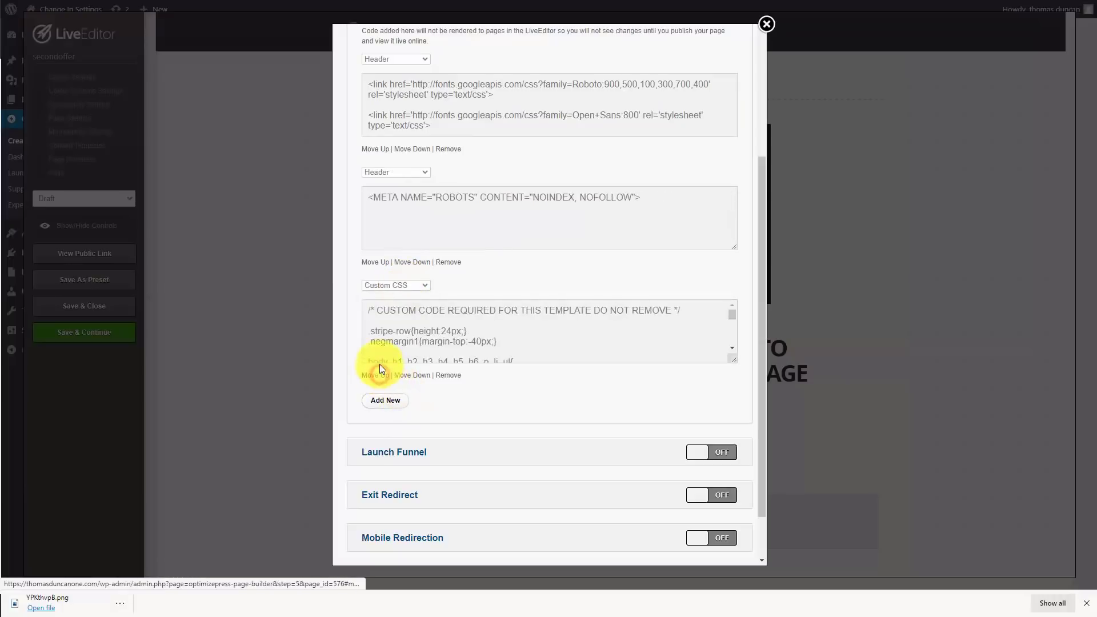
pyautogui.click(378, 266)
pyautogui.scroll(3, 421, 284)
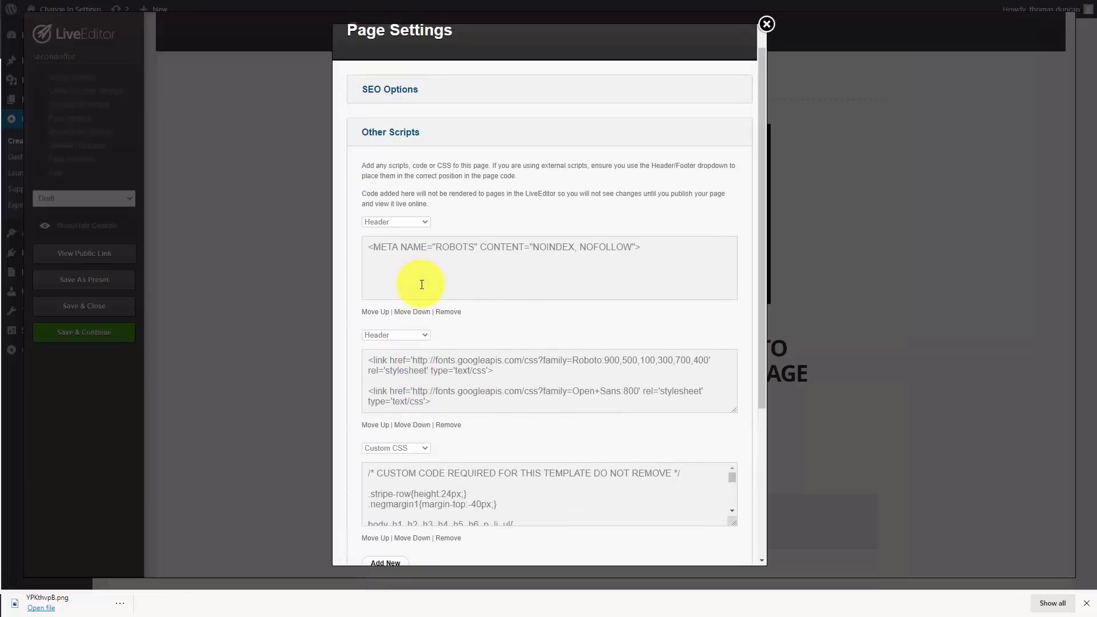
# Step: Copy the NO-CACHE tag from the OptimizePress help article and add it as a Header script: <META HTTP-EQUIV="PRAGMA" CONTENT="NO-CACHE">
pyautogui.hotkey('ctrl', 'Tab')
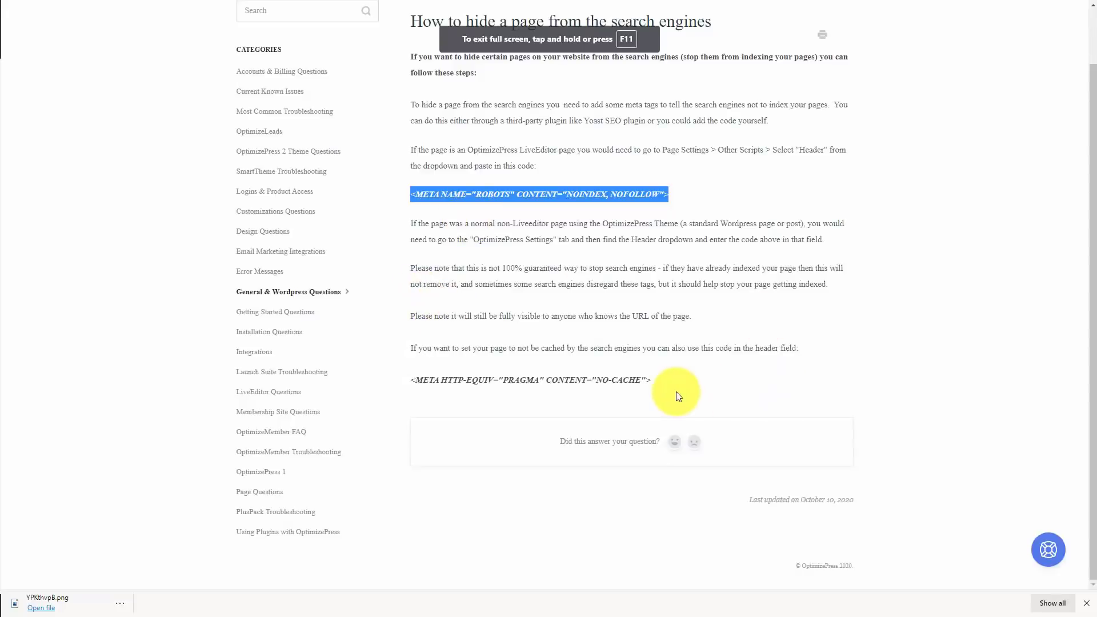
pyautogui.moveTo(660, 386); pyautogui.dragTo(410, 381)
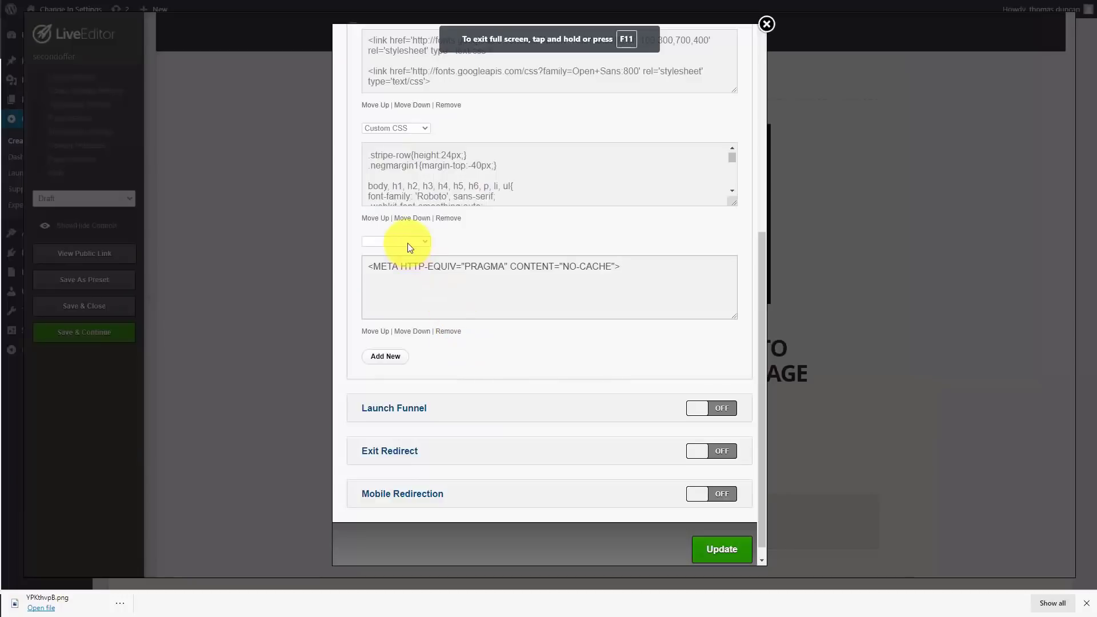
pyautogui.click(408, 244)
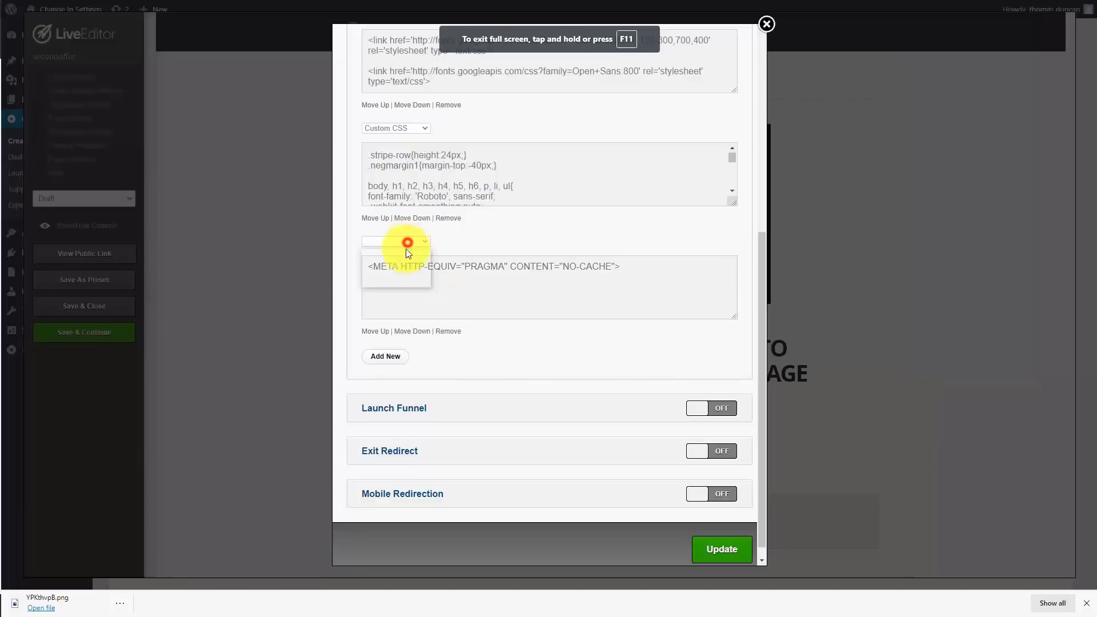
pyautogui.click(392, 254)
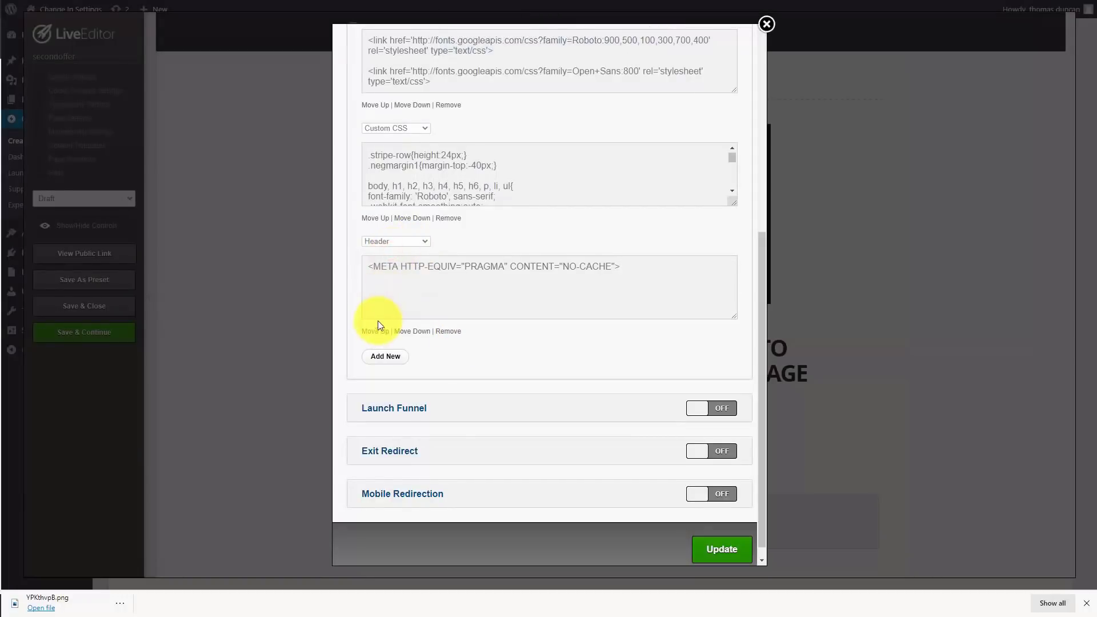
# Step: Move the NO-CACHE header script above the custom CSS script and save the secondoffer page's settings
pyautogui.click(377, 331)
pyautogui.click(377, 331)
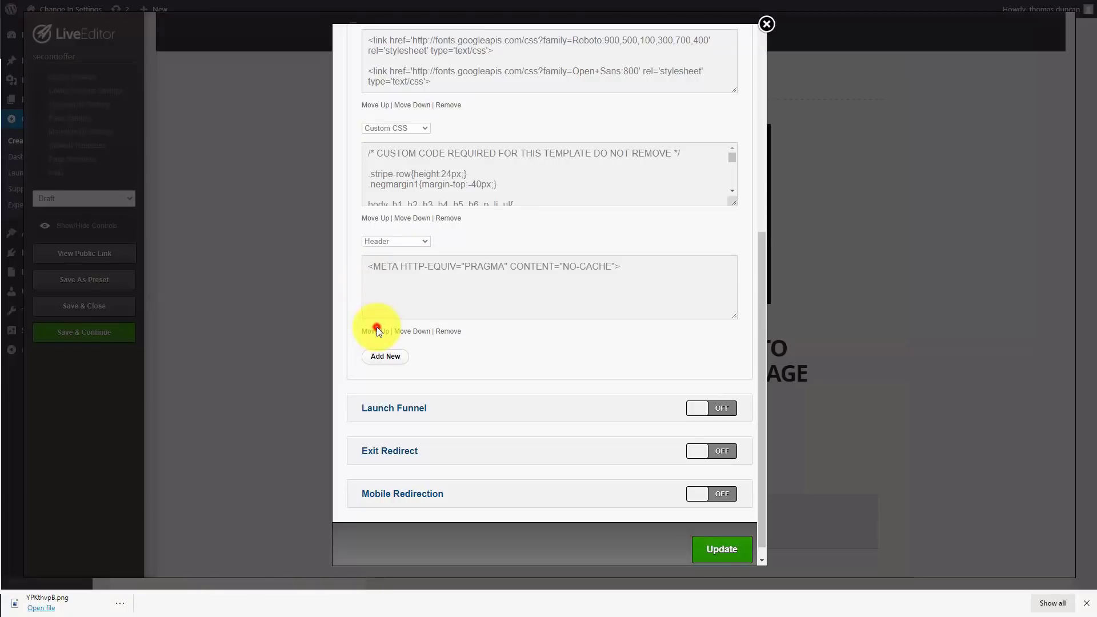
pyautogui.click(376, 329)
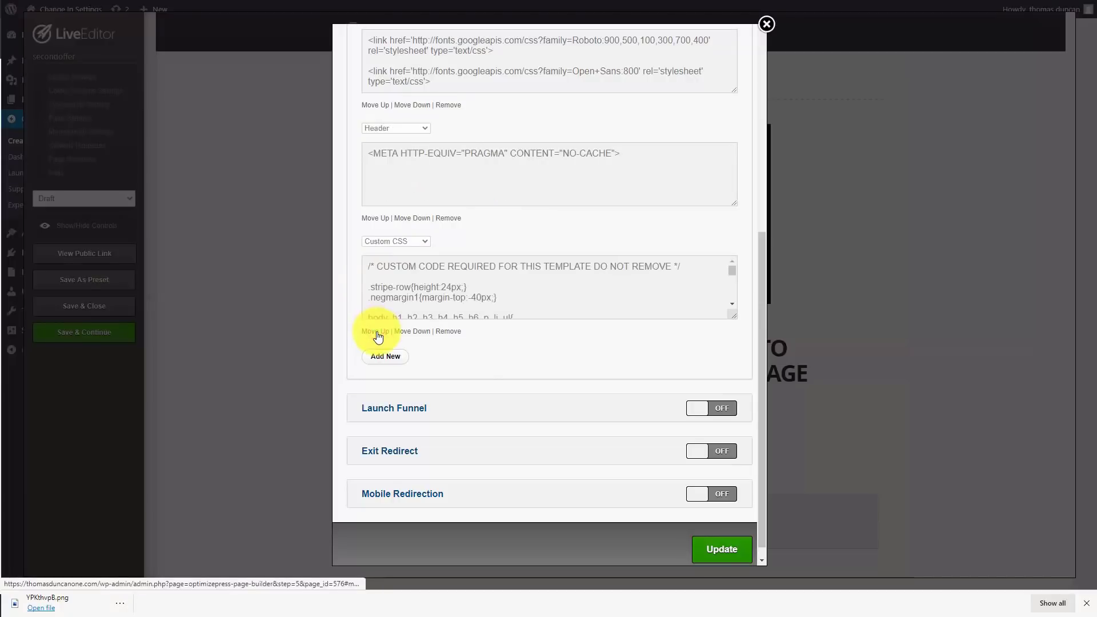
pyautogui.click(378, 336)
pyautogui.click(702, 549)
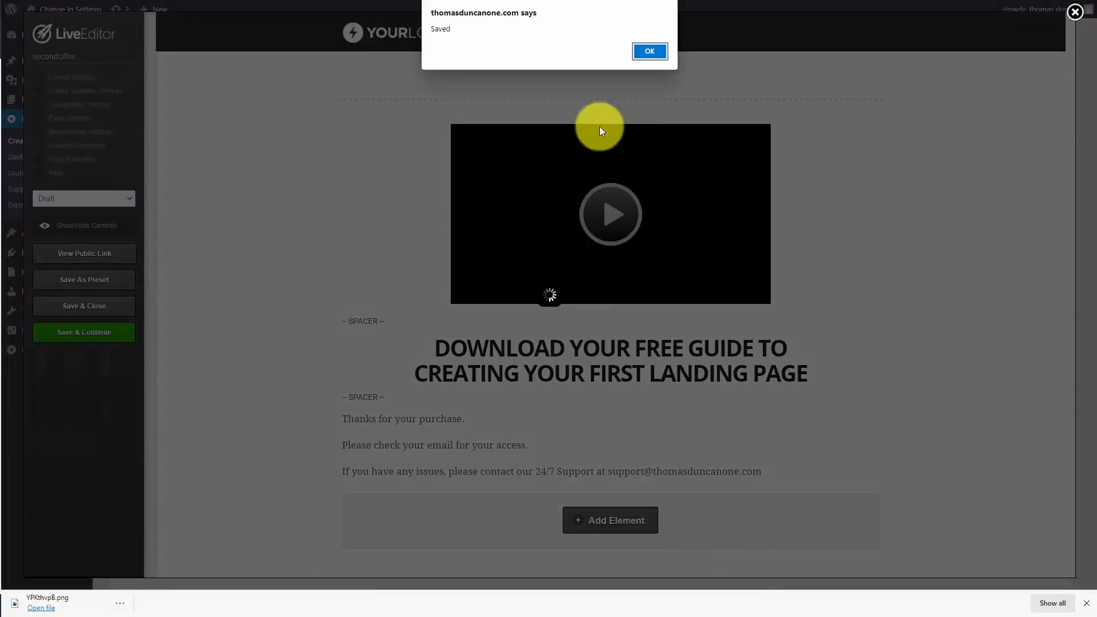
pyautogui.click(639, 55)
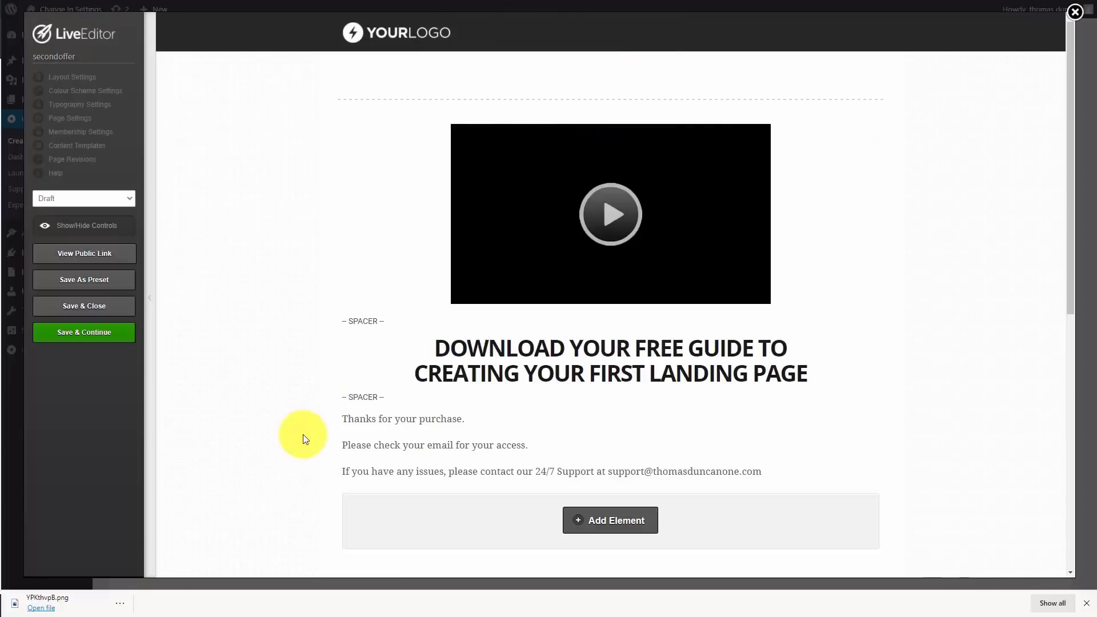
pyautogui.scroll(-2, 313, 414)
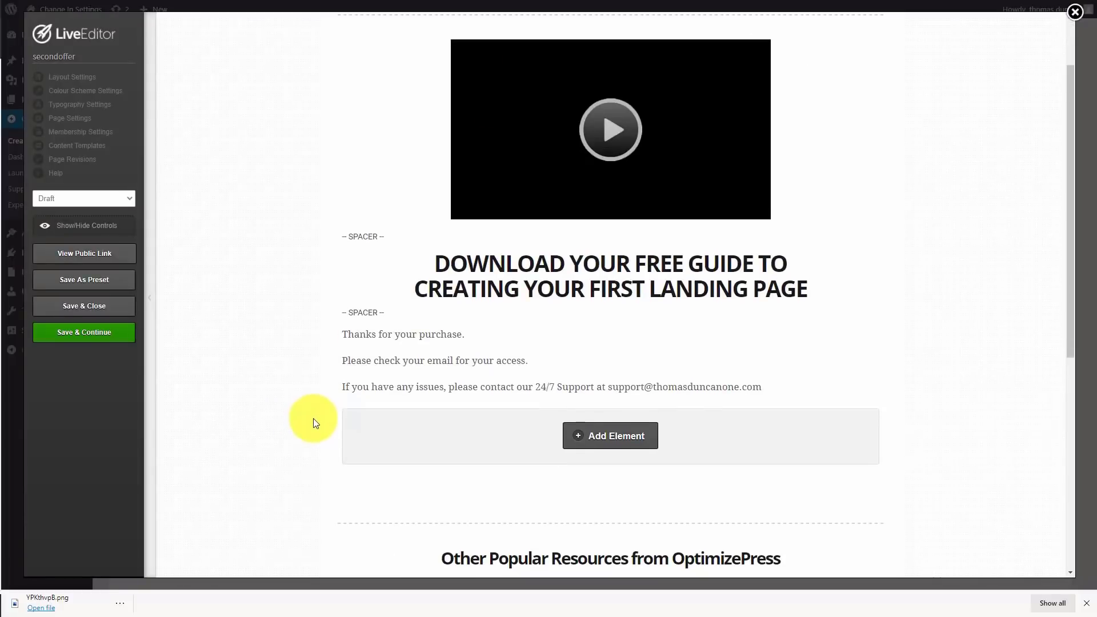
pyautogui.scroll(2, 314, 421)
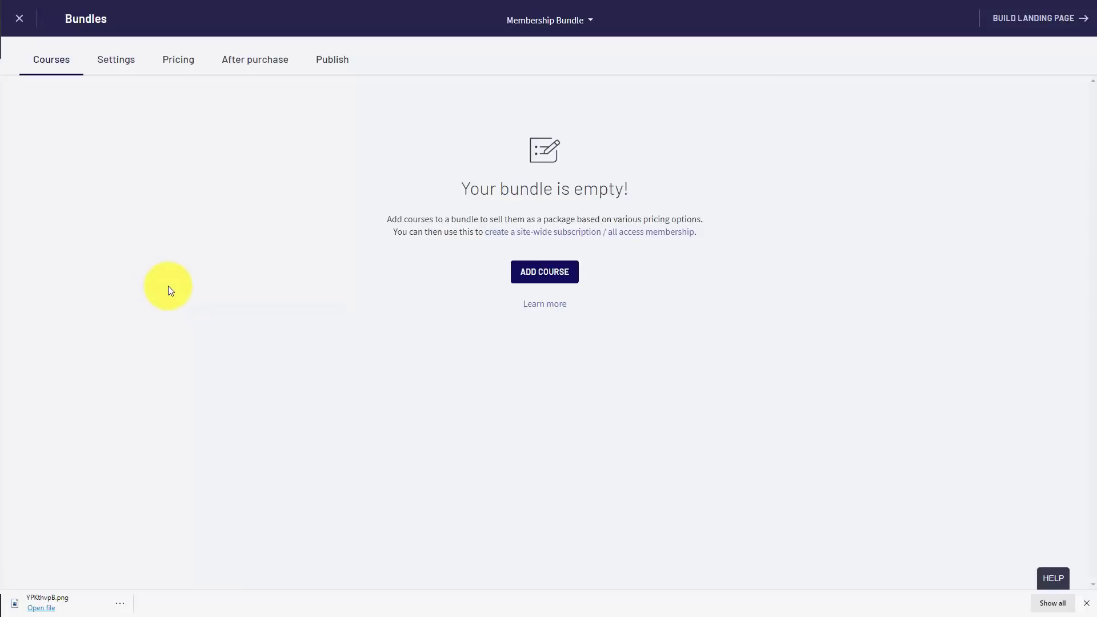
# Step: Add the course "Copy of (LIve) Create Great Video Tutorials" to the empty Membership Bundle in Thinkific
pyautogui.click(533, 275)
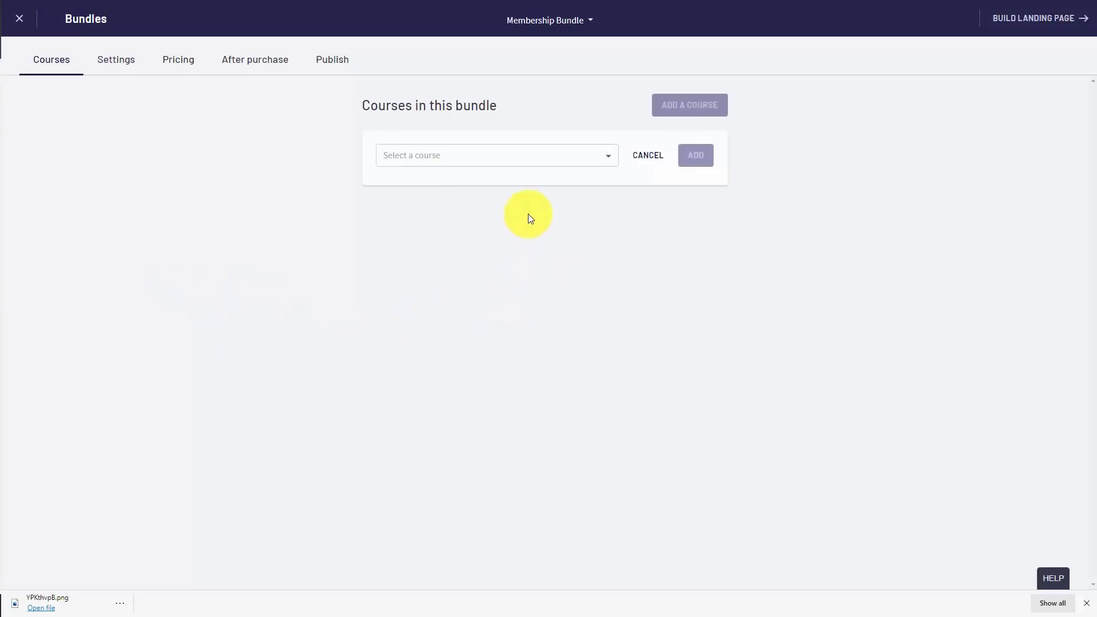
pyautogui.click(533, 155)
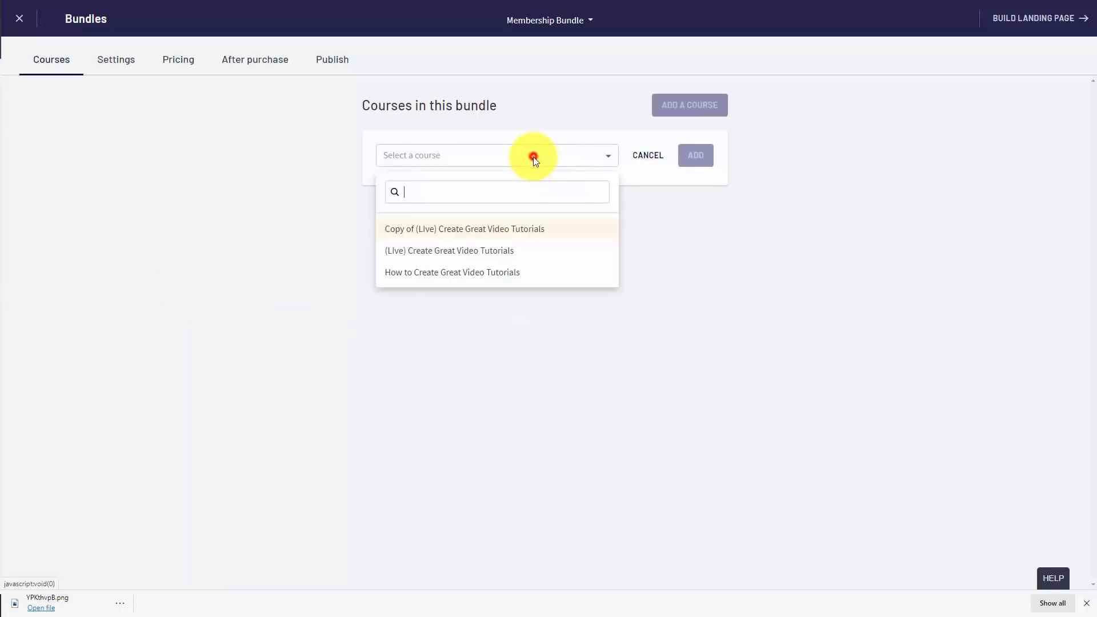
pyautogui.click(500, 230)
pyautogui.click(695, 156)
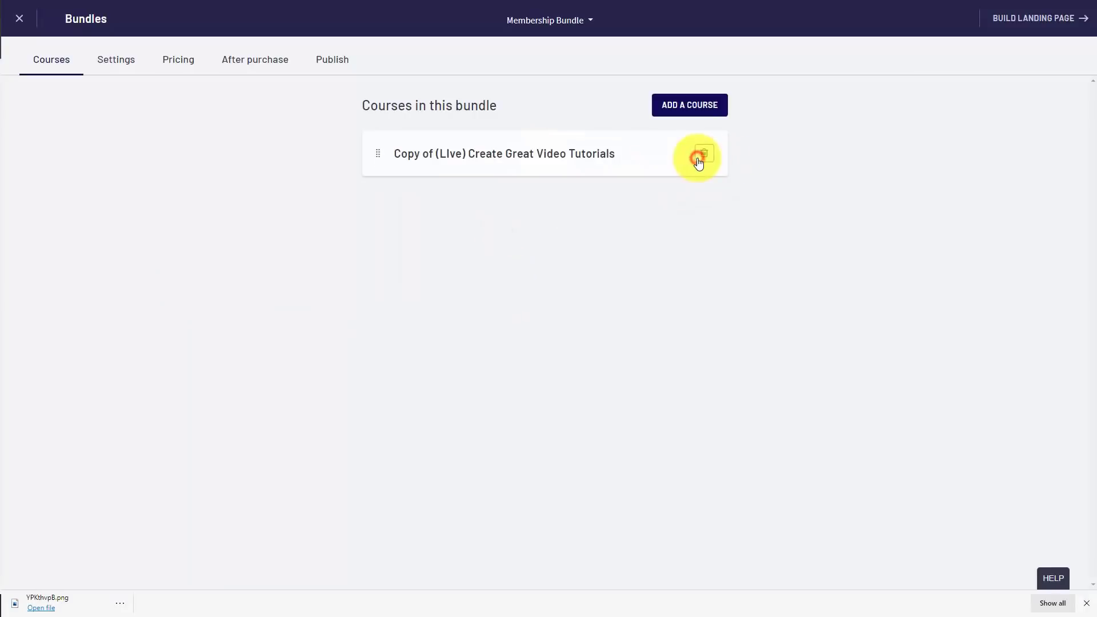
# Step: Add the courses "(LIve) Create Great Video Tutorials" and "How to Create Great Video Tutorials" to the bundle
pyautogui.click(673, 105)
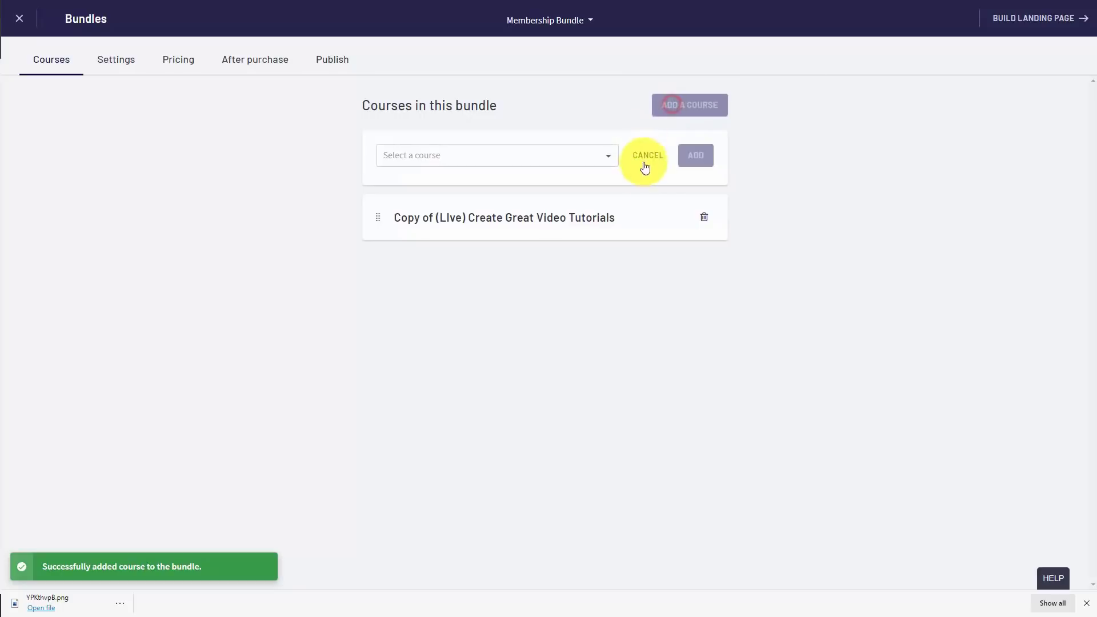
pyautogui.click(608, 156)
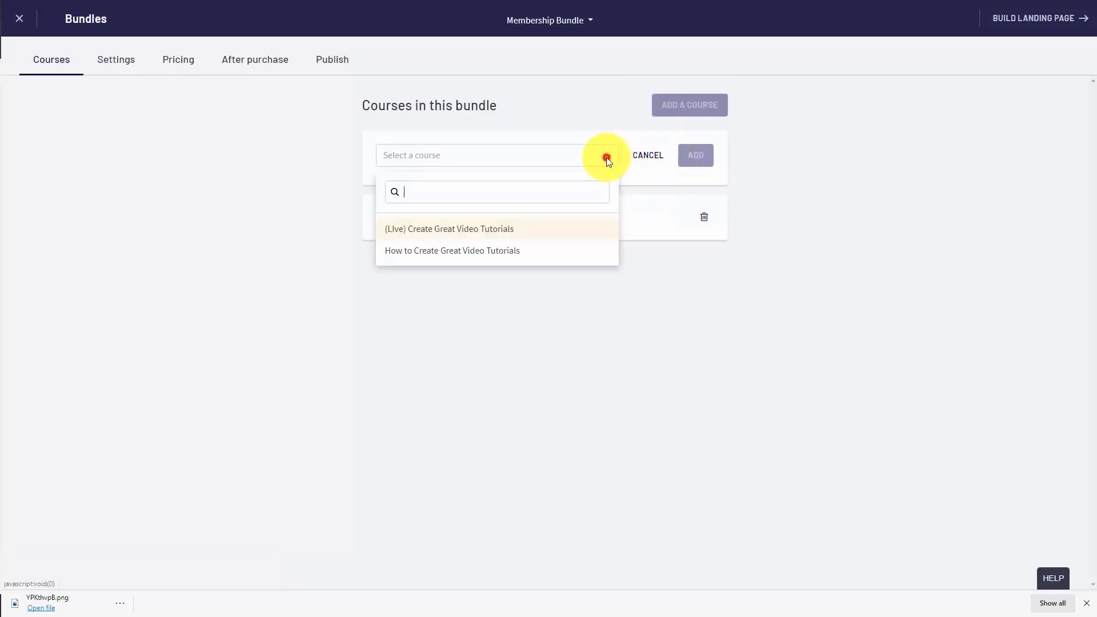
pyautogui.click(514, 231)
pyautogui.click(688, 153)
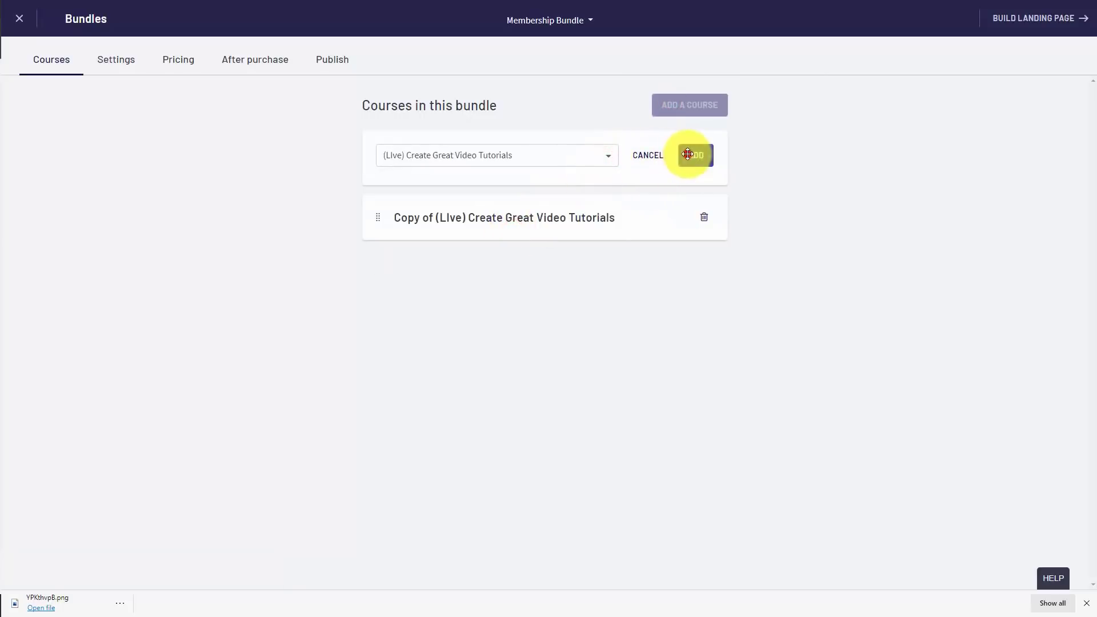
pyautogui.click(657, 114)
pyautogui.click(571, 162)
pyautogui.click(507, 229)
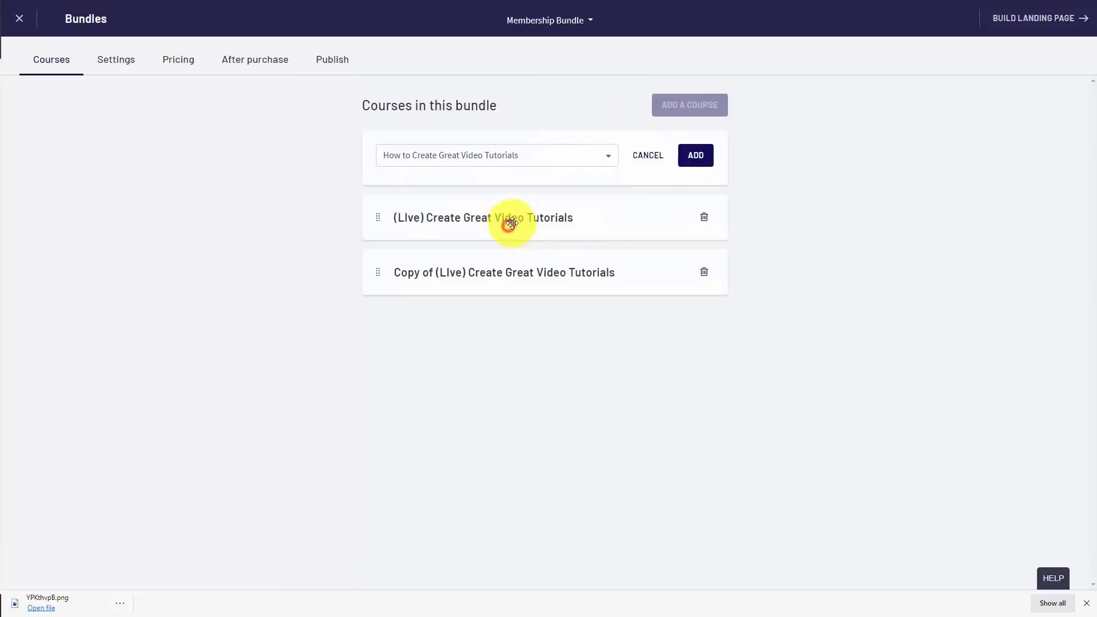
pyautogui.click(692, 155)
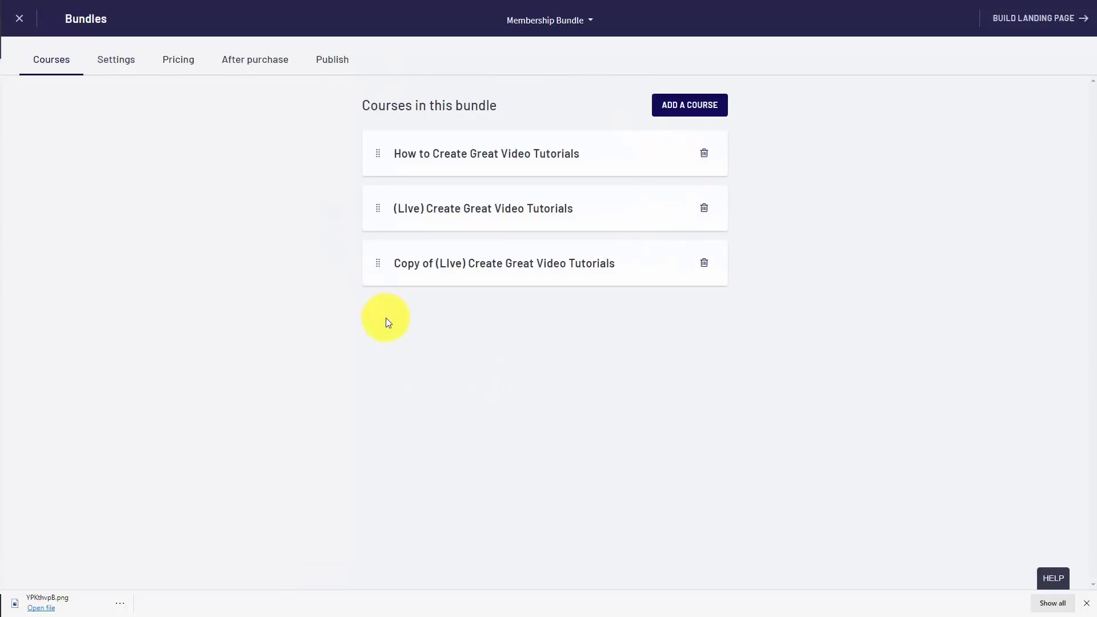
# Step: Mark the Membership Bundle as a hidden bundle in its basic settings
pyautogui.click(123, 67)
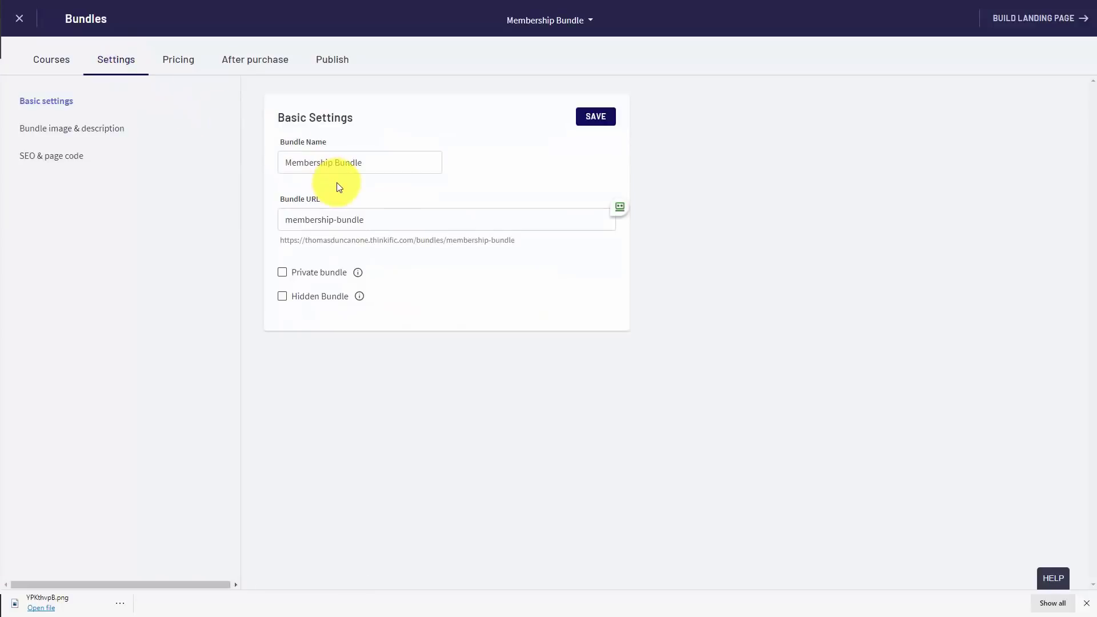
pyautogui.click(283, 296)
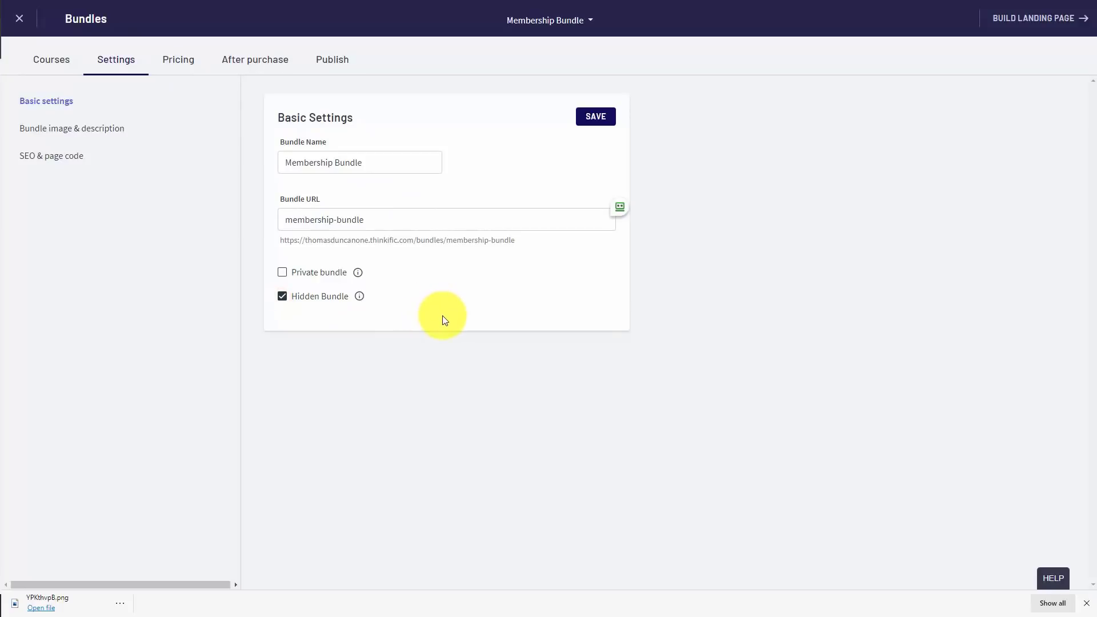
# Step: Set the bundle's primary pricing to a $29 subscription paid every 1 month with a custom first payment of $7.77, and save
pyautogui.click(202, 69)
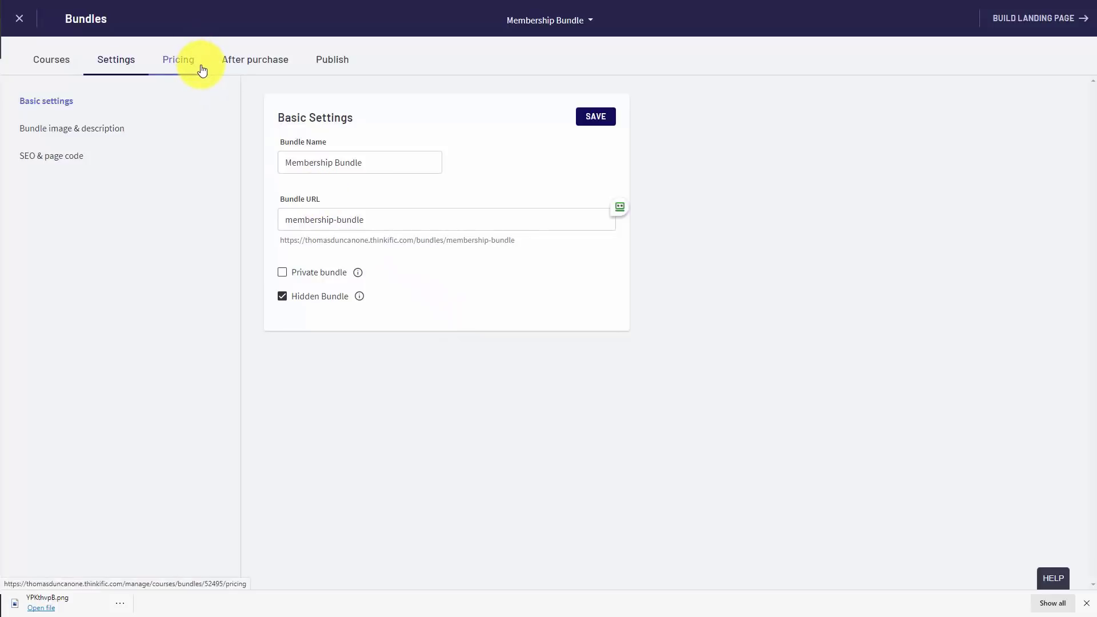
pyautogui.scroll(-1, 464, 187)
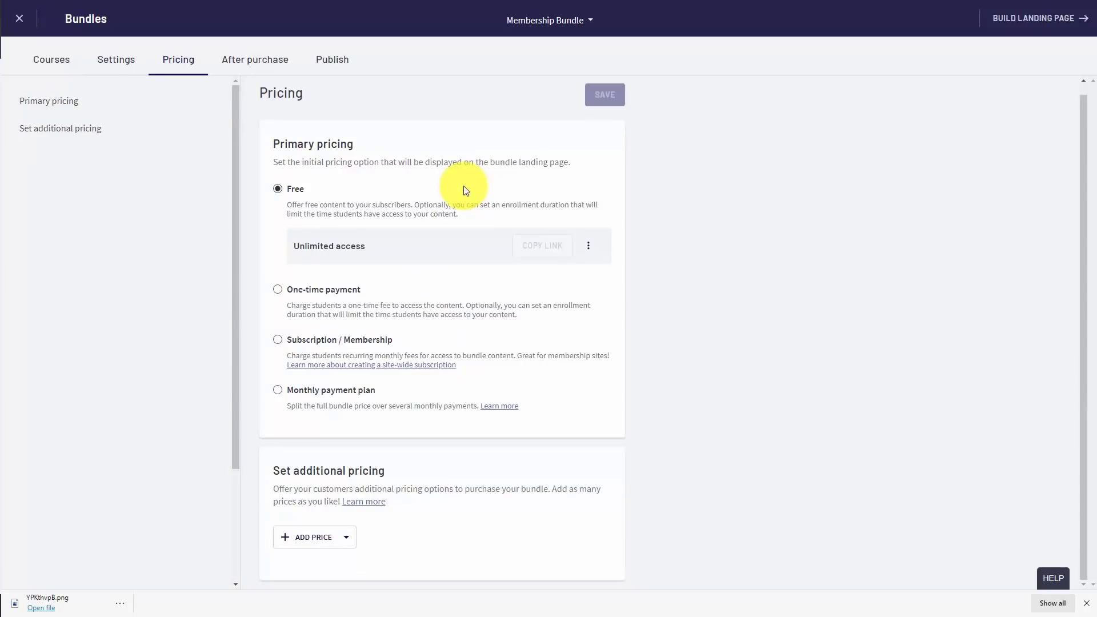
pyautogui.click(278, 339)
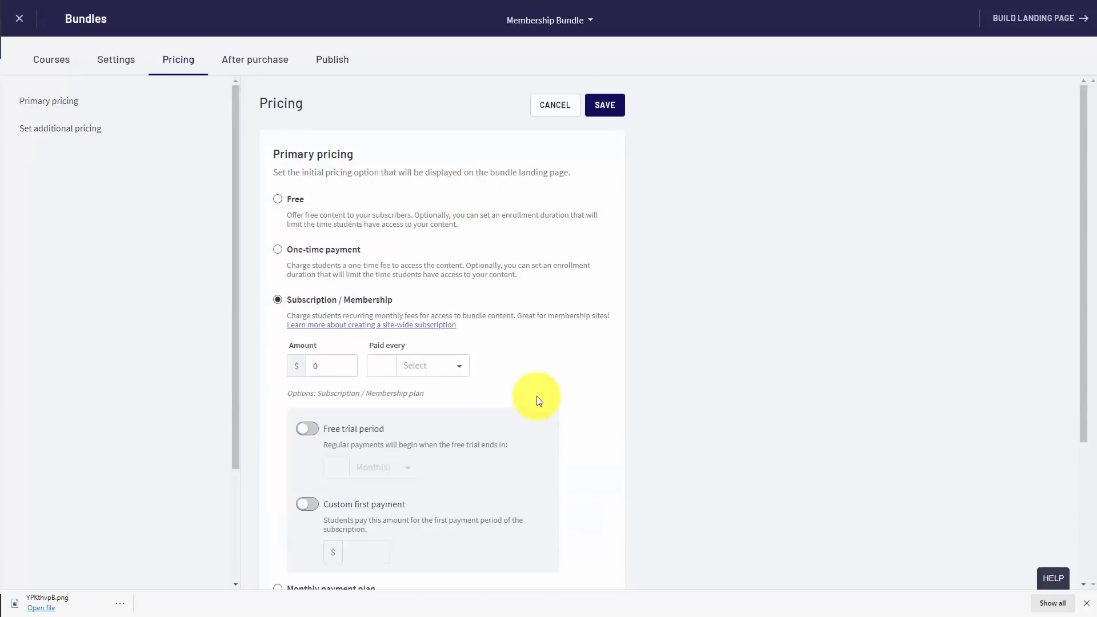
pyautogui.scroll(-3, 343, 362)
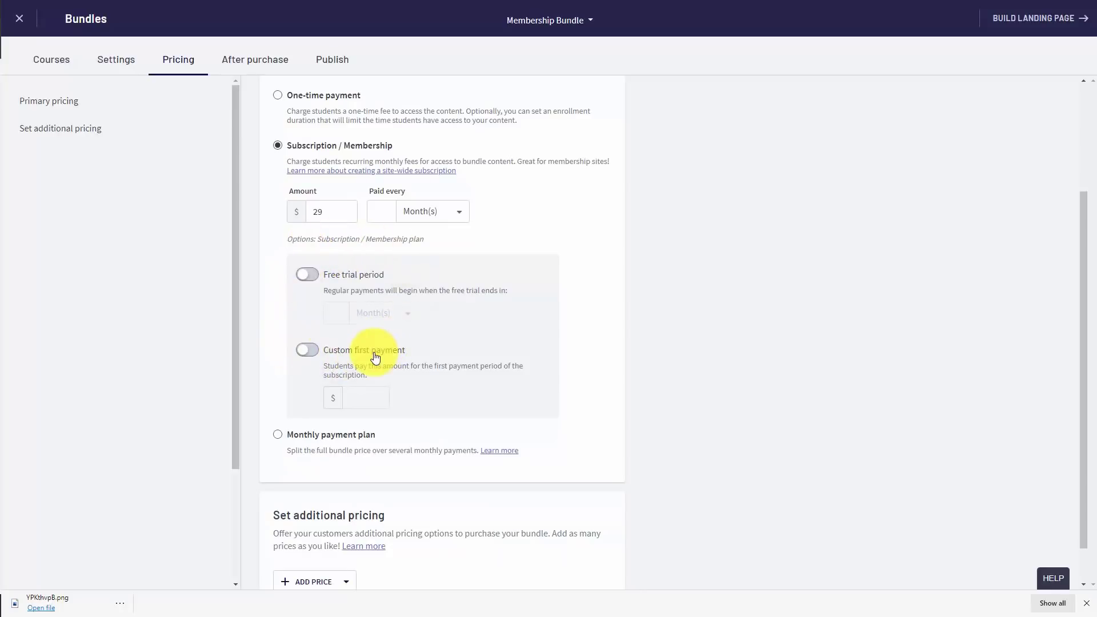
pyautogui.click(313, 353)
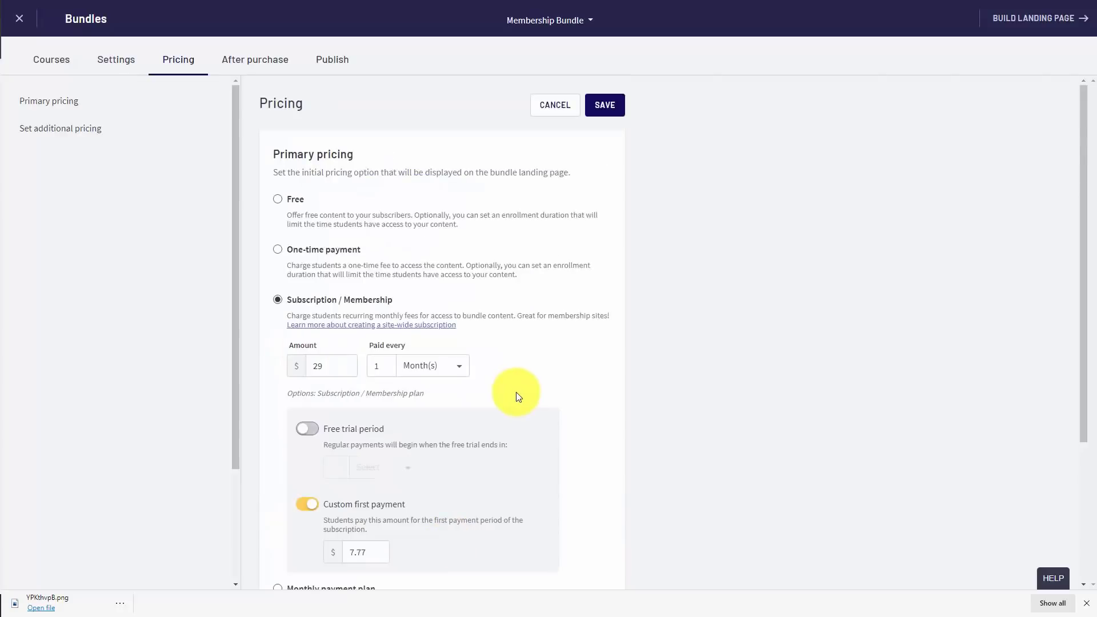
pyautogui.click(606, 112)
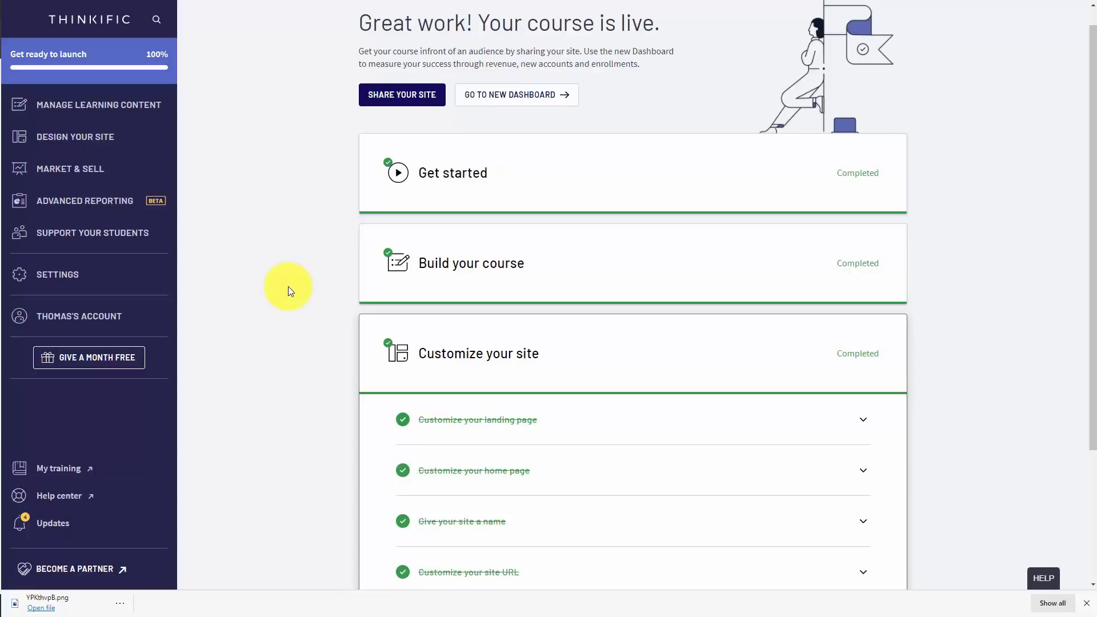
# Step: Connect the MailChimp account in the site's email marketing integrations and allow Thinkific access to it
pyautogui.click(84, 174)
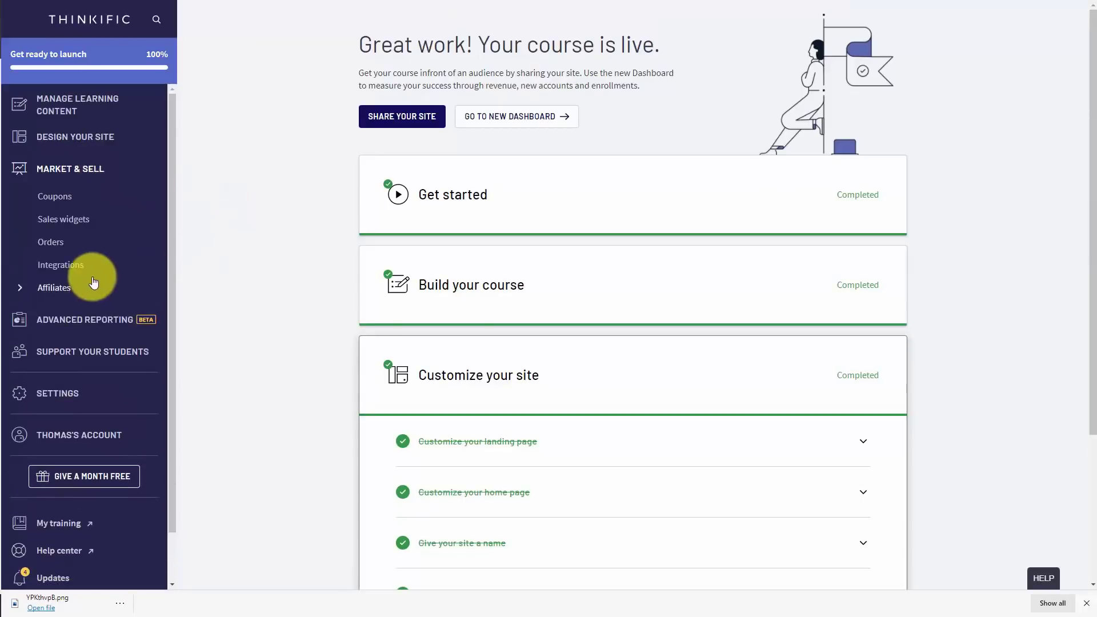
pyautogui.click(62, 266)
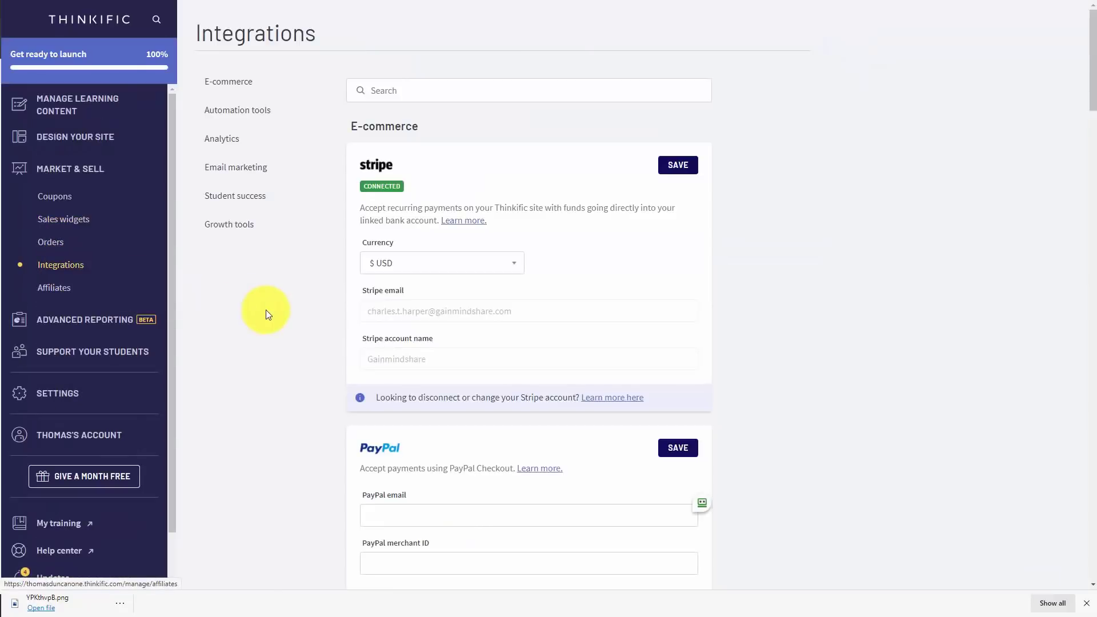
pyautogui.scroll(-15, 267, 310)
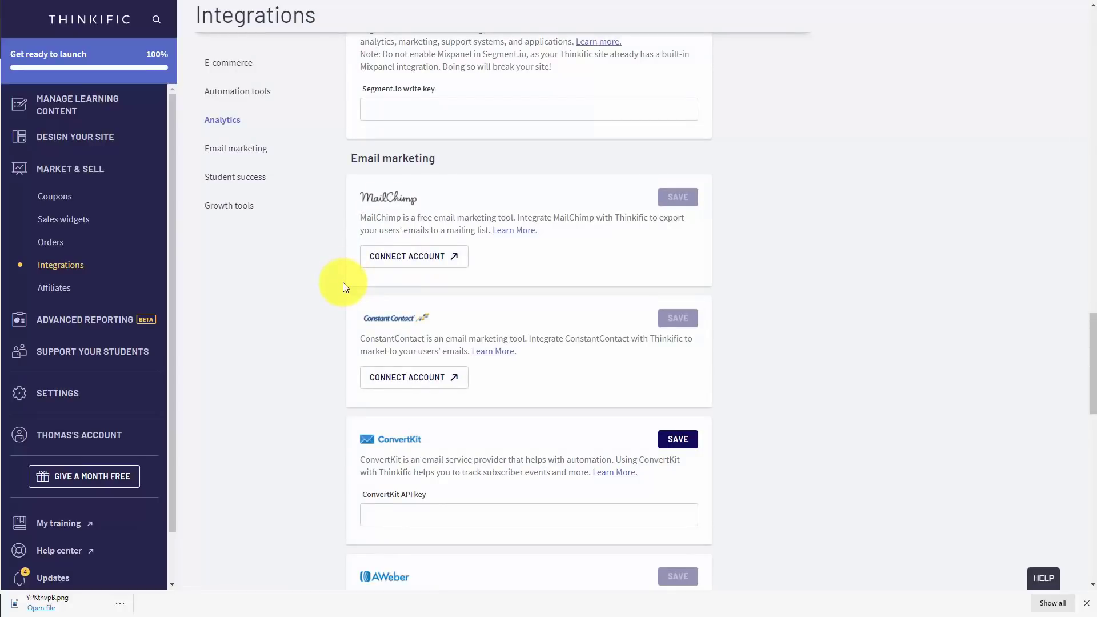
pyautogui.scroll(-3, 343, 282)
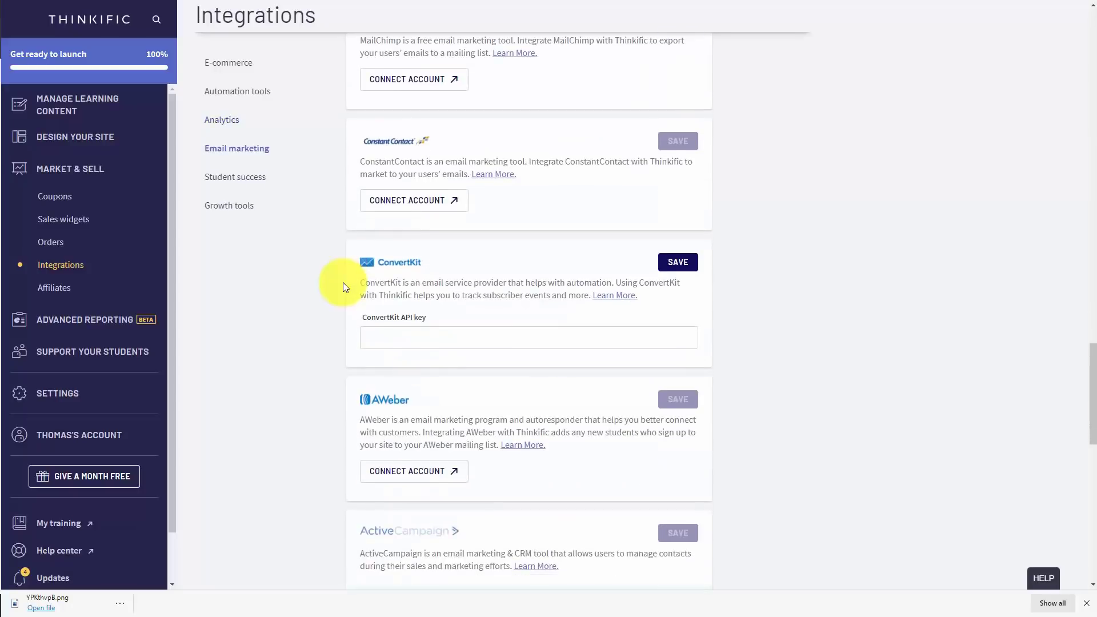
pyautogui.scroll(-3, 414, 294)
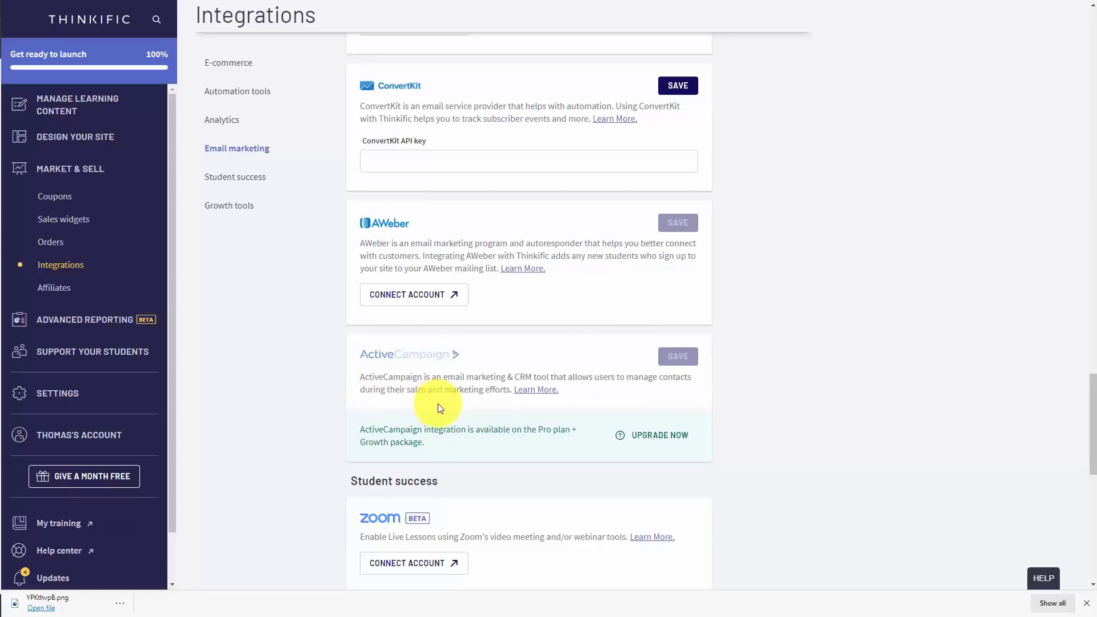
pyautogui.scroll(6, 440, 407)
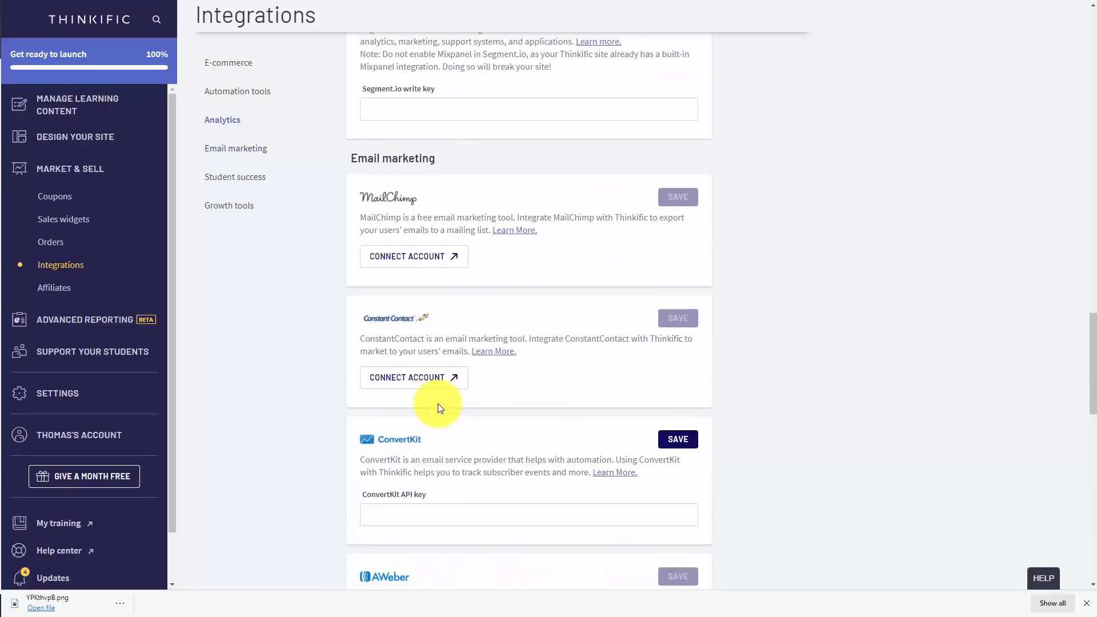
pyautogui.click(410, 259)
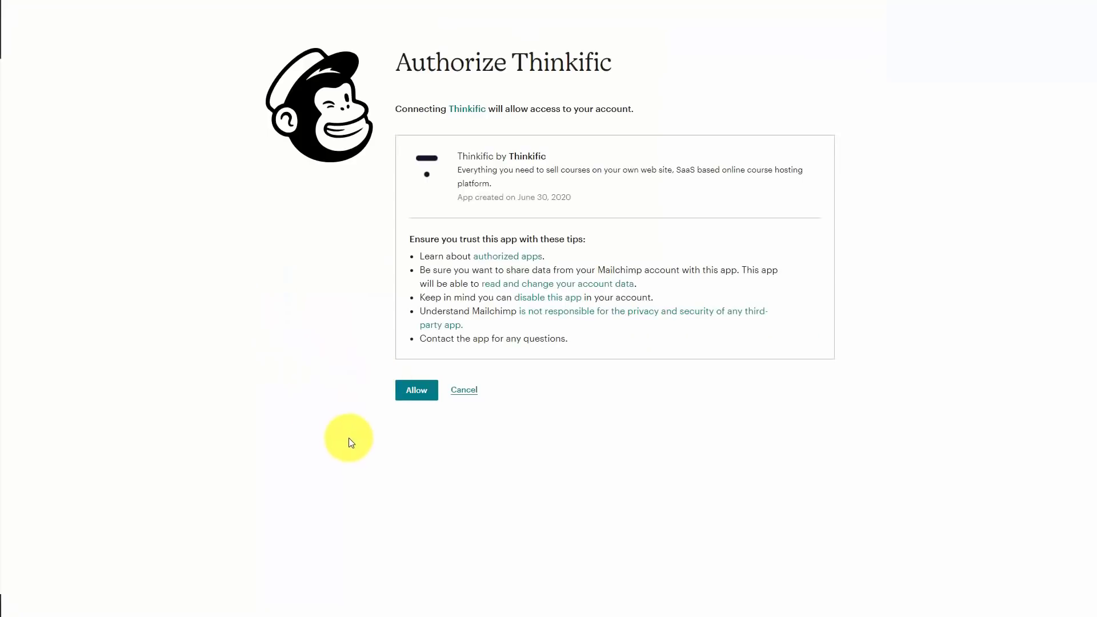
pyautogui.click(416, 392)
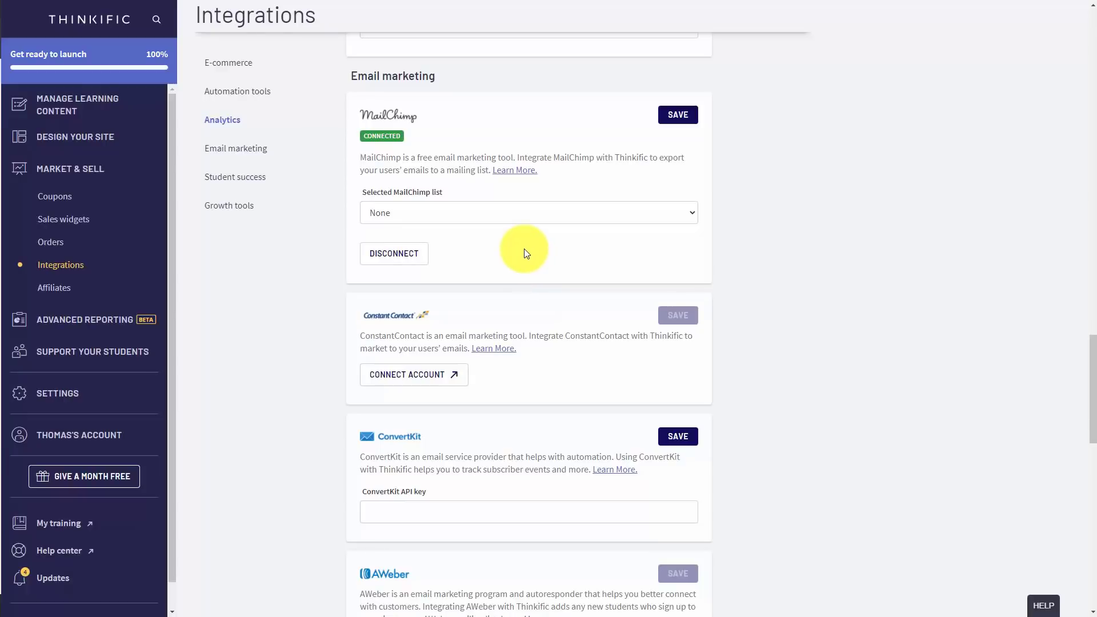
# Step: Choose the audience whose name ends in "One" as the selected MailChimp list and save the integration
pyautogui.click(513, 220)
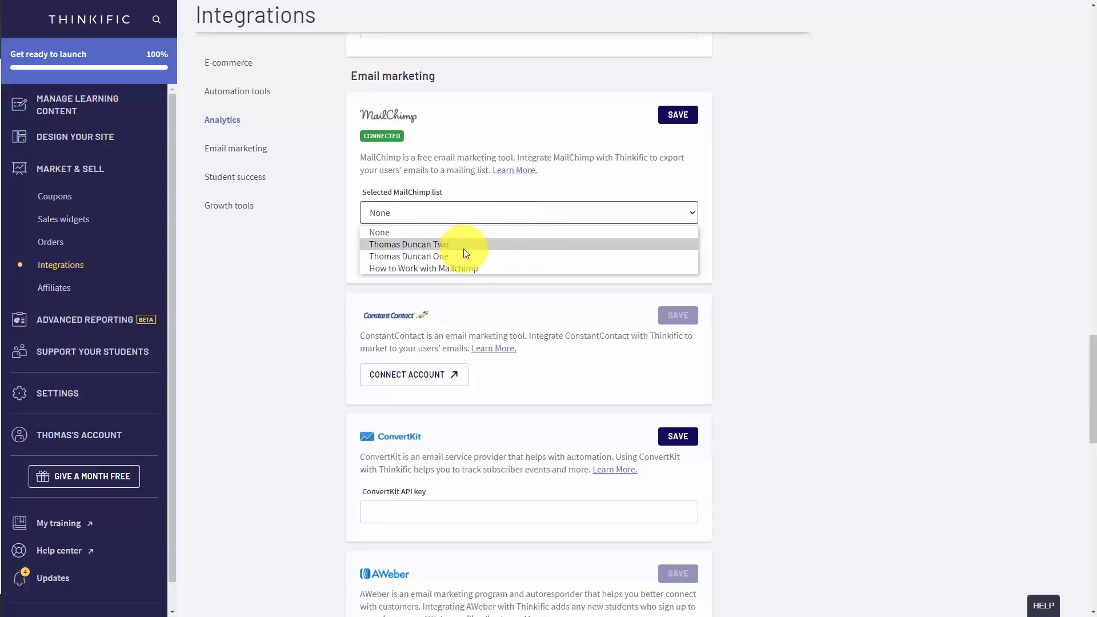
pyautogui.click(430, 257)
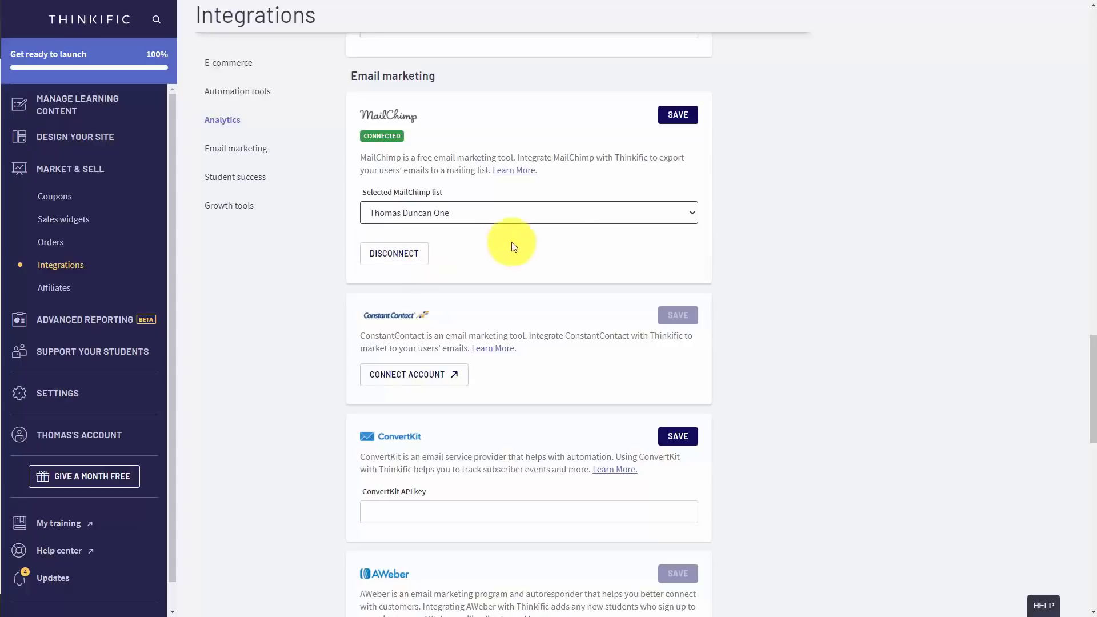
pyautogui.click(678, 116)
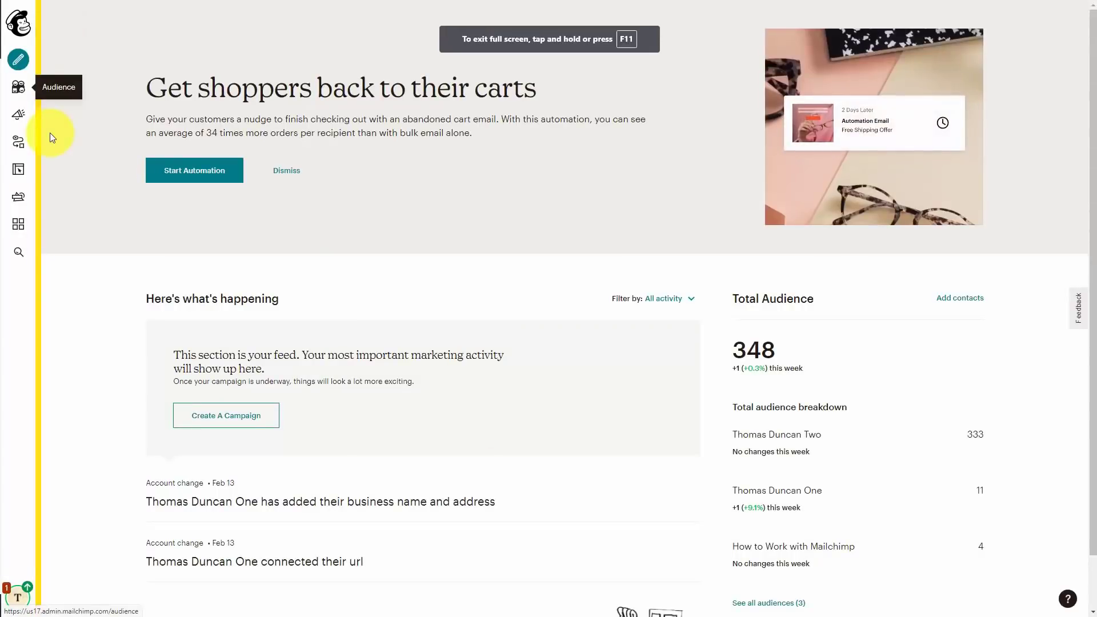
# Step: In Mailchimp, view the current audience's dashboard and bring up its management options
pyautogui.click(18, 87)
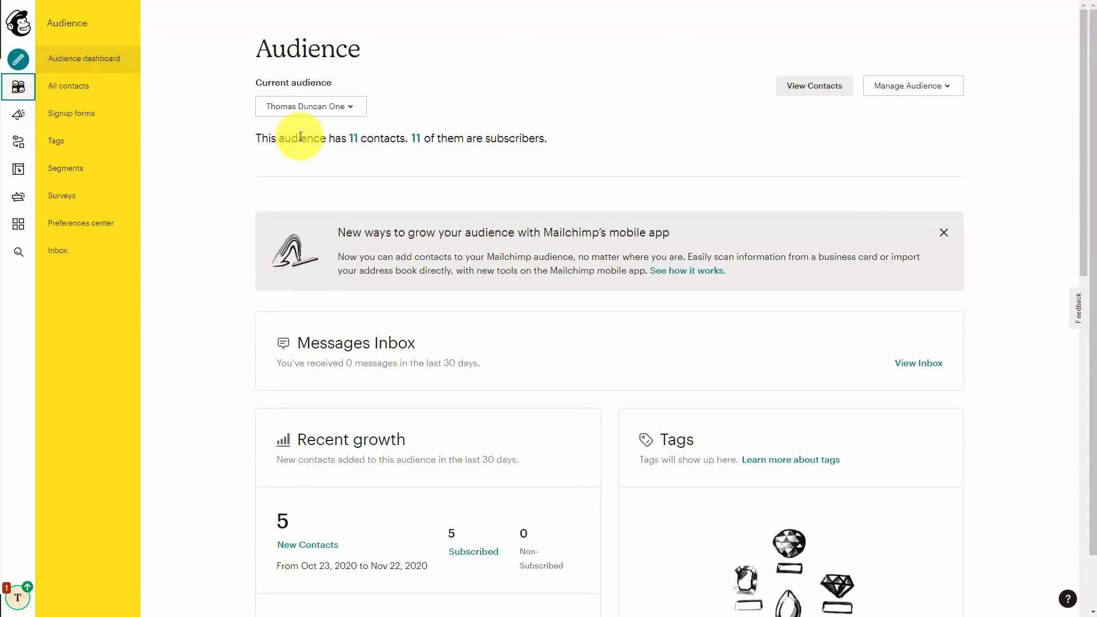
pyautogui.click(913, 86)
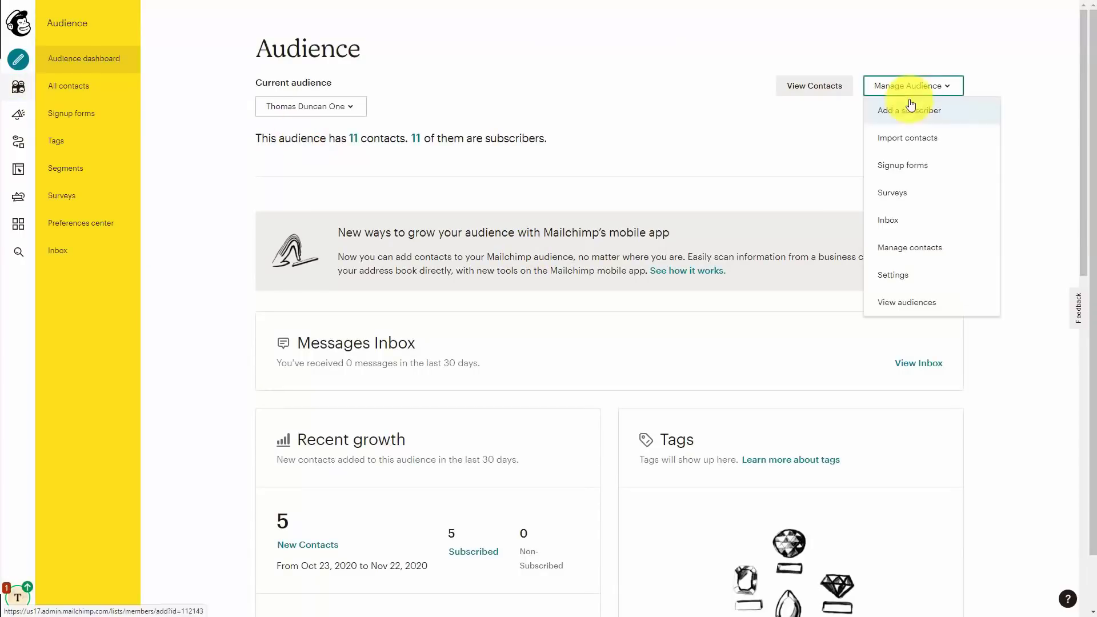
# Step: Open the audience's name and campaign defaults settings and turn off double opt-in and reCAPTCHA
pyautogui.click(865, 277)
pyautogui.click(207, 286)
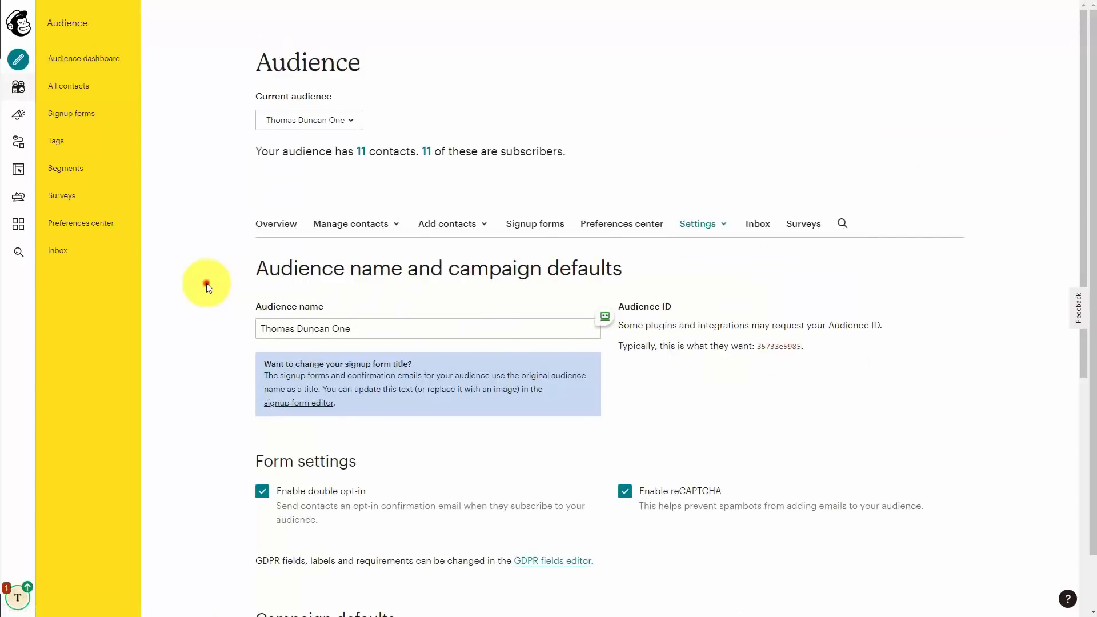
pyautogui.scroll(-3, 206, 283)
pyautogui.click(262, 307)
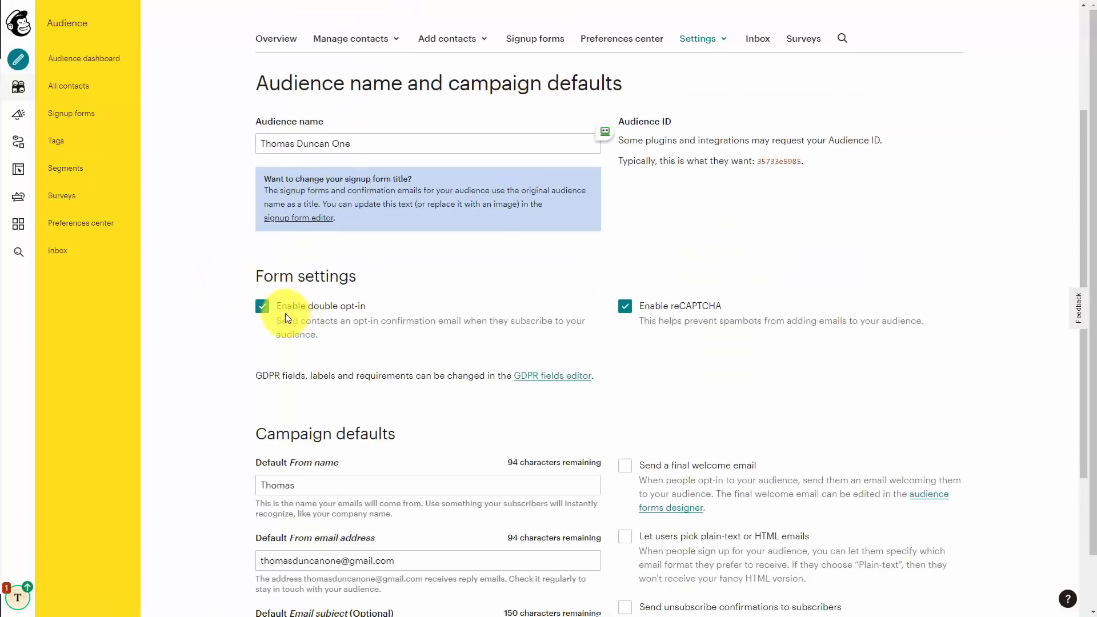
pyautogui.click(264, 308)
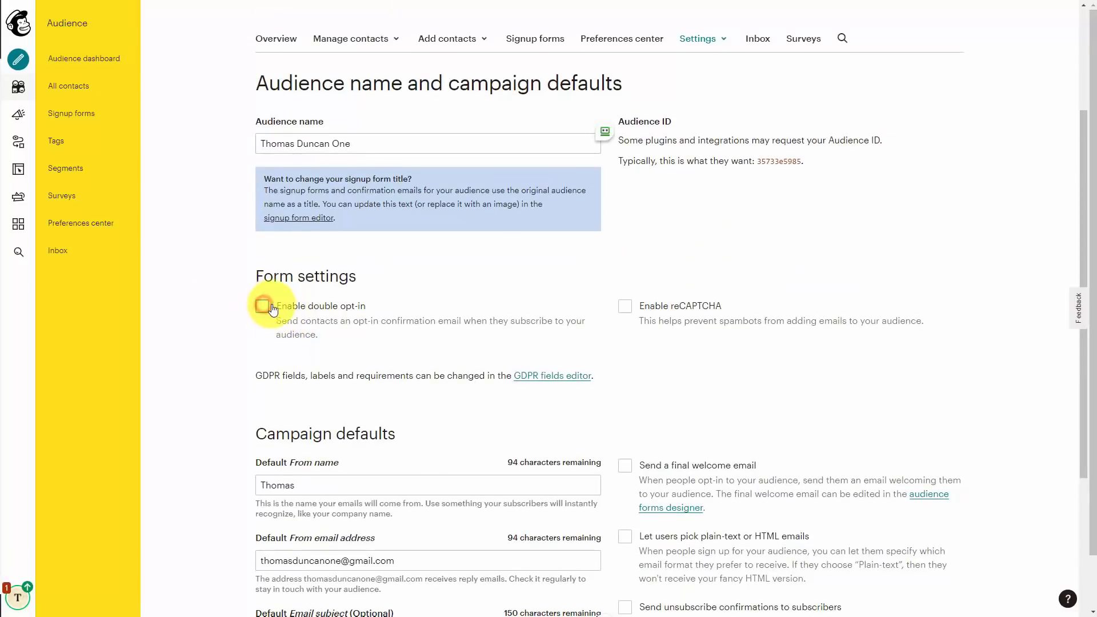
# Step: Review the remaining campaign defaults and save the audience and campaign defaults
pyautogui.scroll(-5, 396, 323)
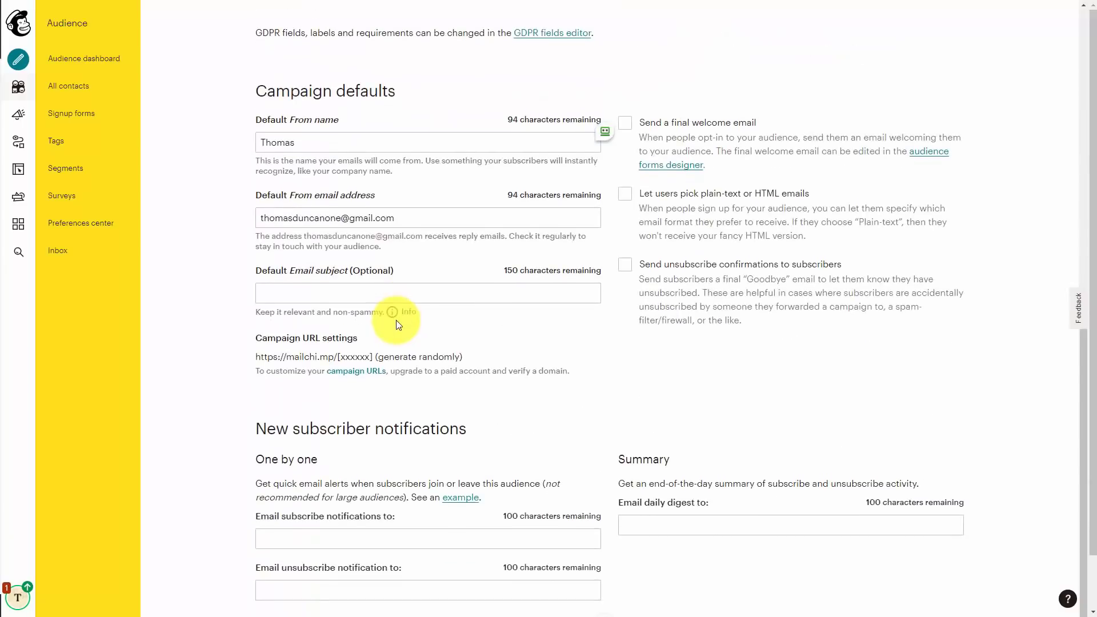
pyautogui.scroll(6, 398, 324)
pyautogui.scroll(2, 398, 325)
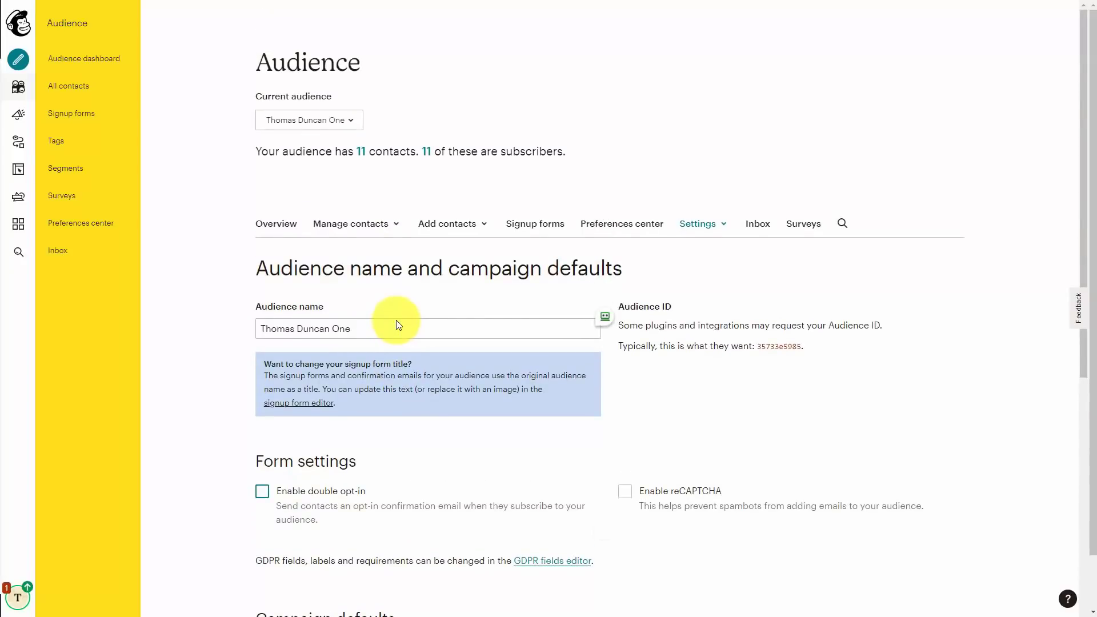
pyautogui.press('F11')
pyautogui.scroll(-8, 314, 273)
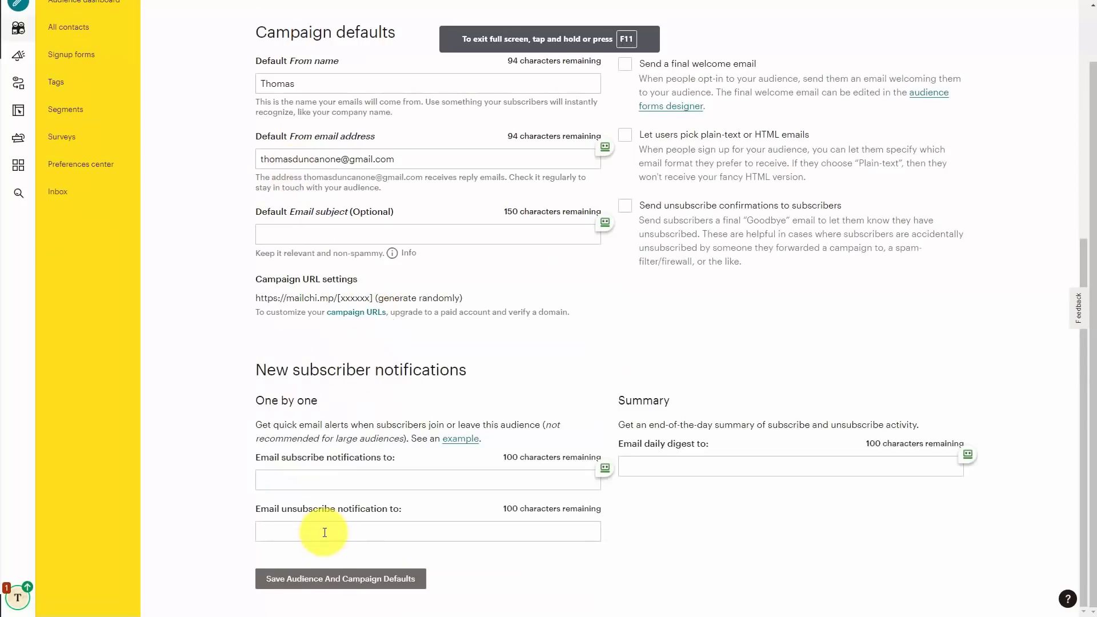
pyautogui.click(339, 579)
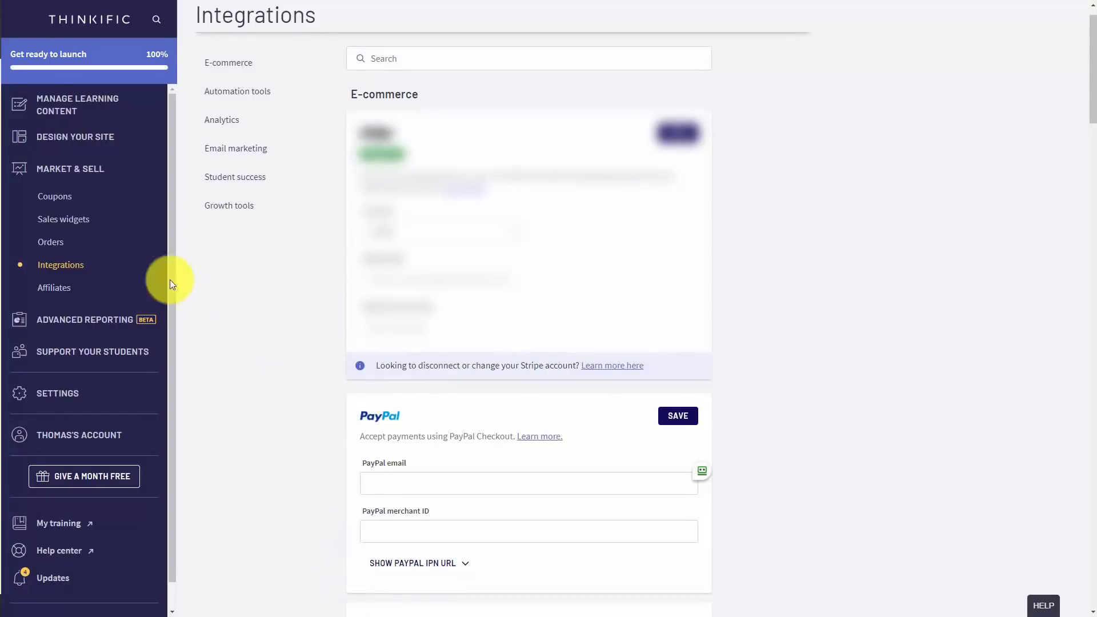
# Step: Switch to Thinkific and open the published course "(LIve) Create Great Video Tutorials" from the course list
pyautogui.click(67, 102)
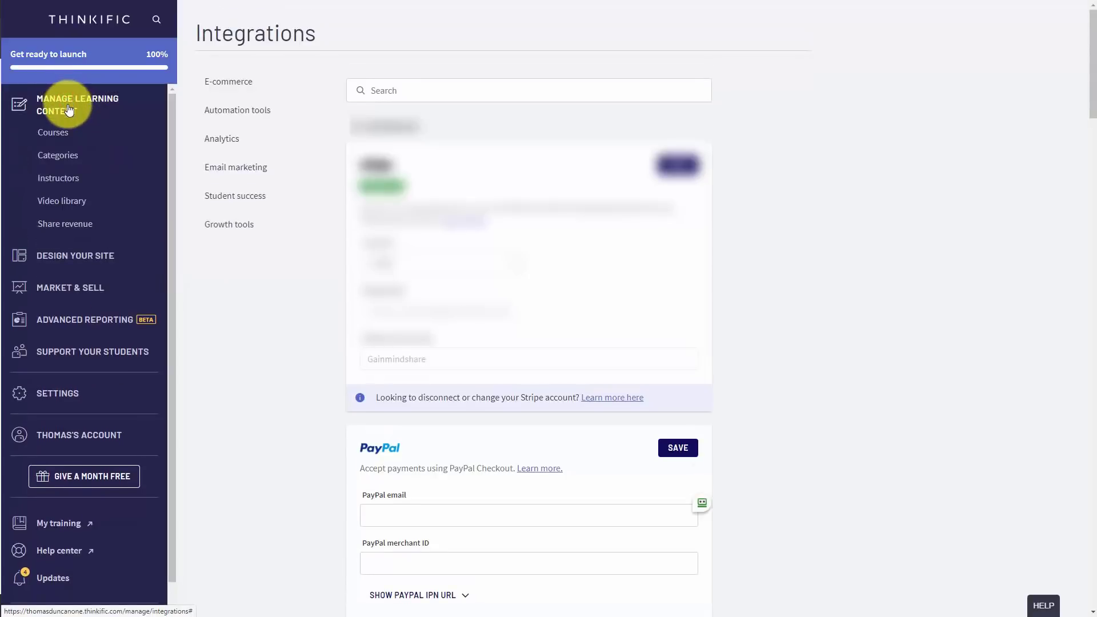
pyautogui.click(61, 135)
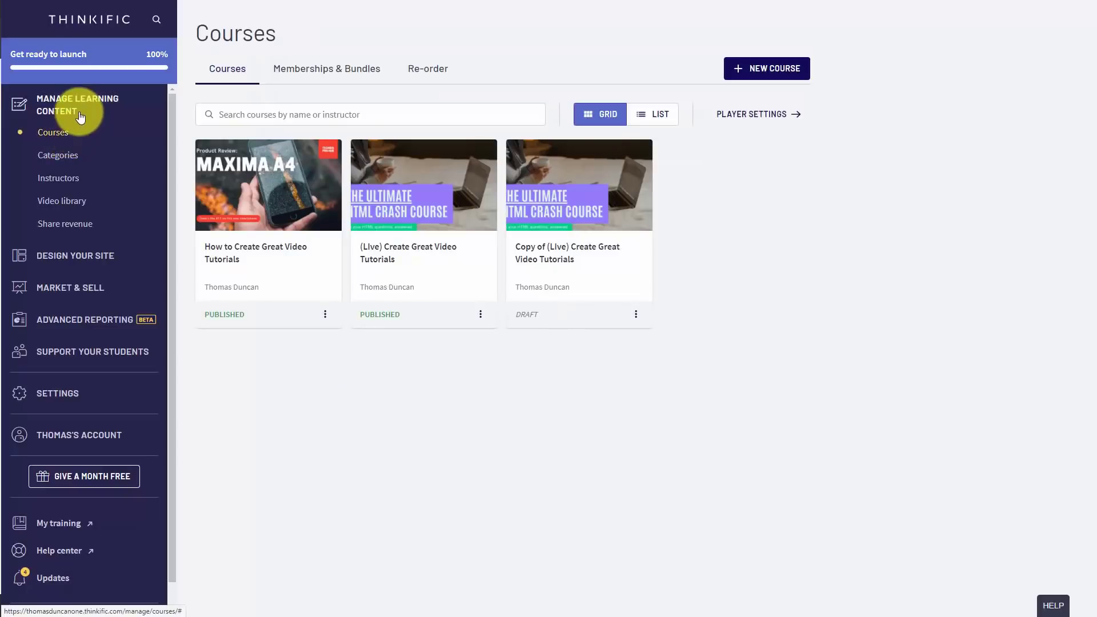
pyautogui.click(404, 254)
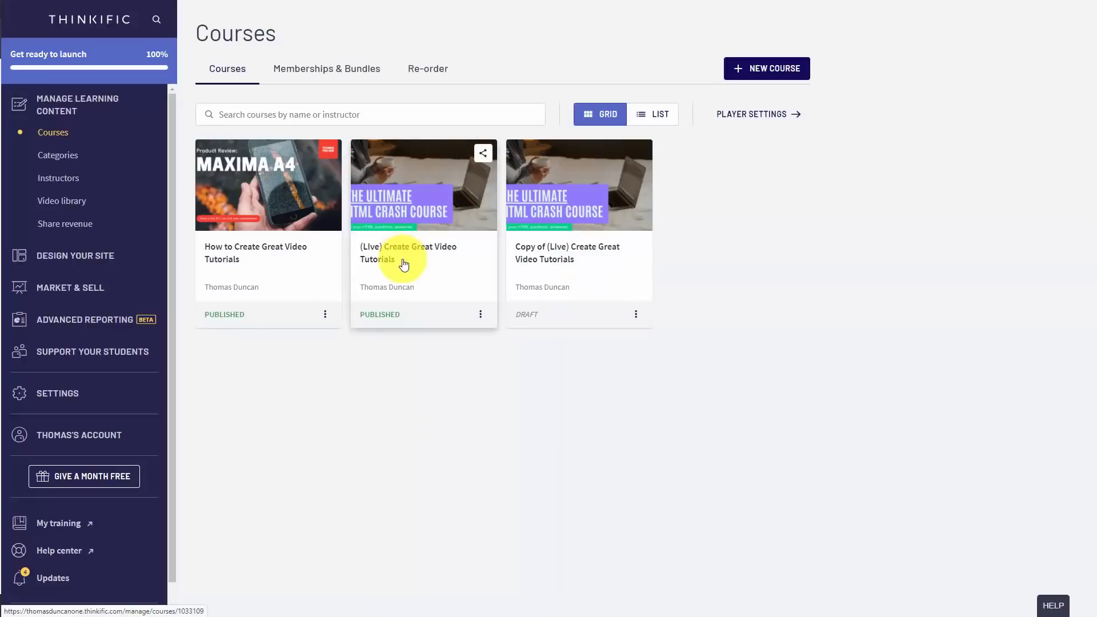
pyautogui.click(408, 211)
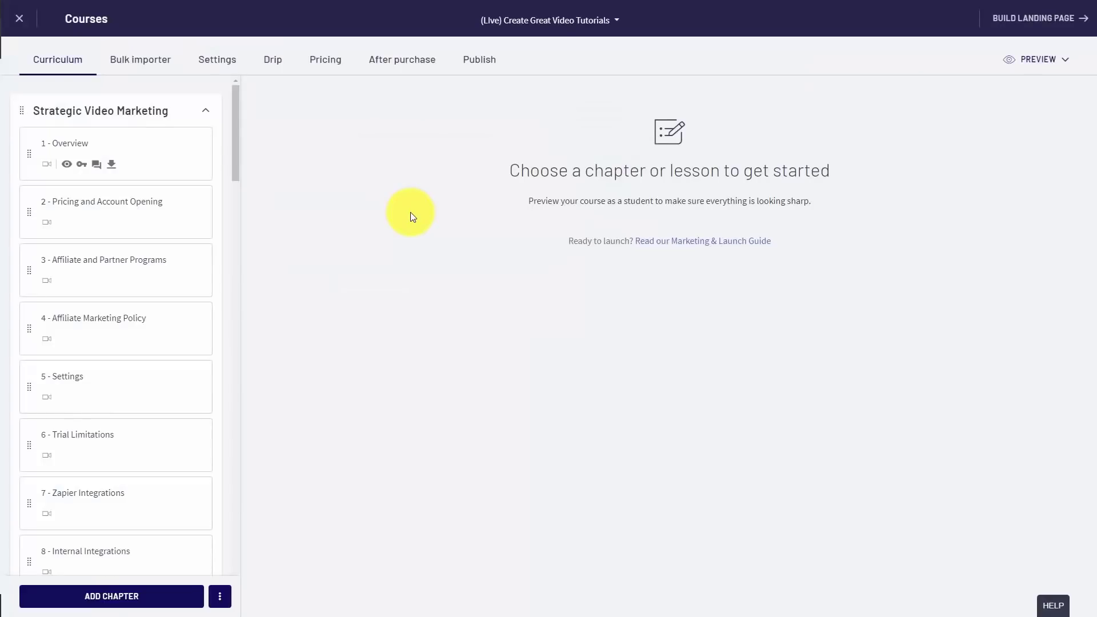
# Step: Change the course's primary pricing to Free with 365 days until expiry, save it and copy its enrollment link
pyautogui.click(332, 62)
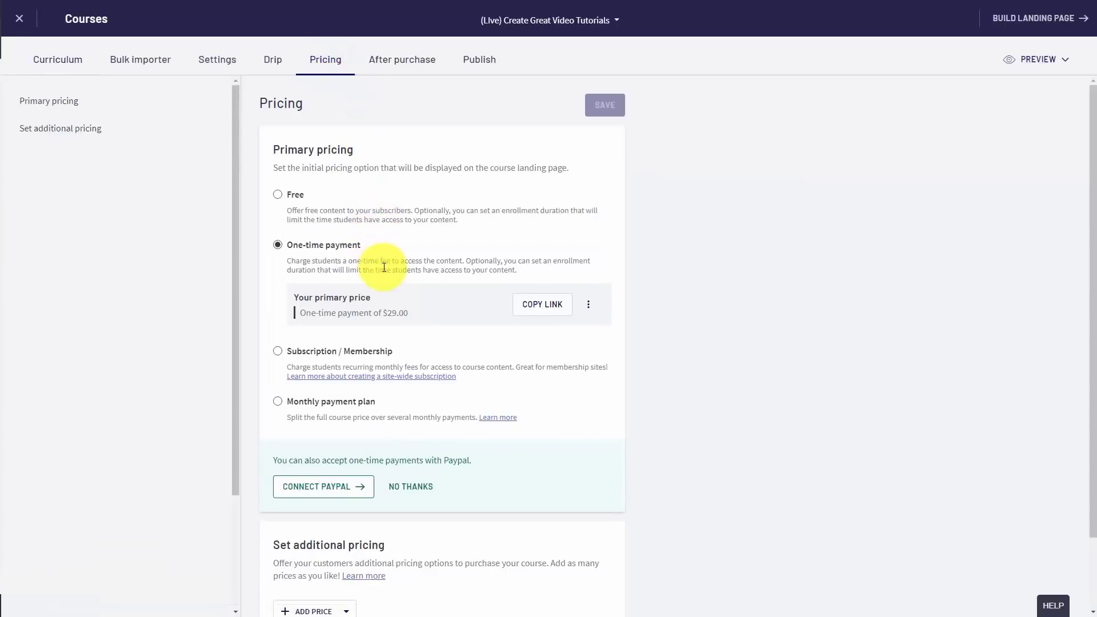
pyautogui.click(278, 196)
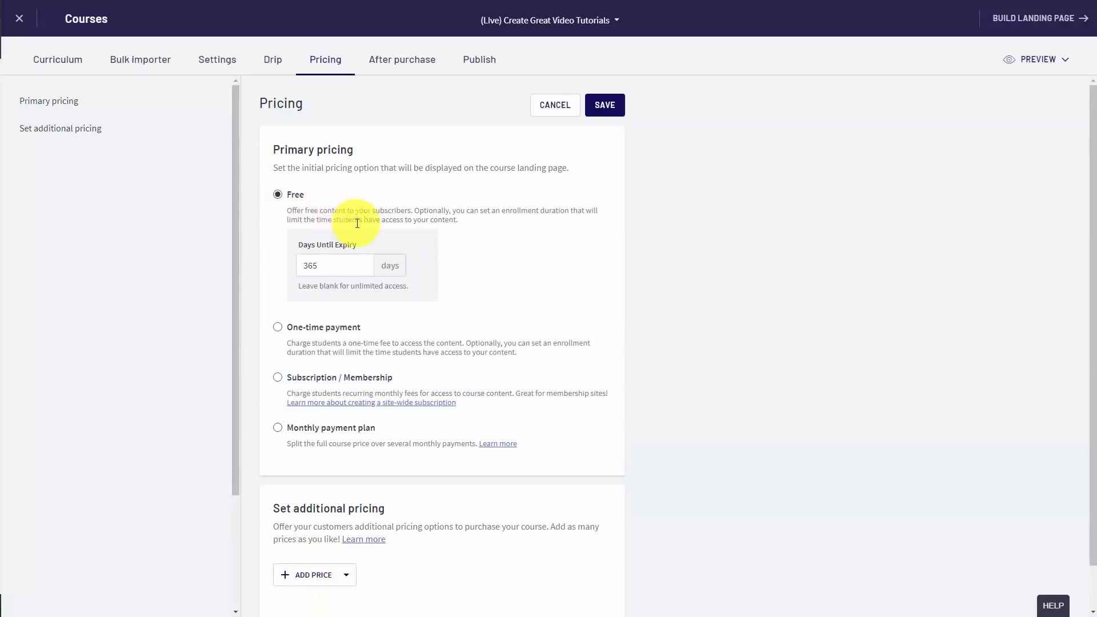
pyautogui.click(604, 105)
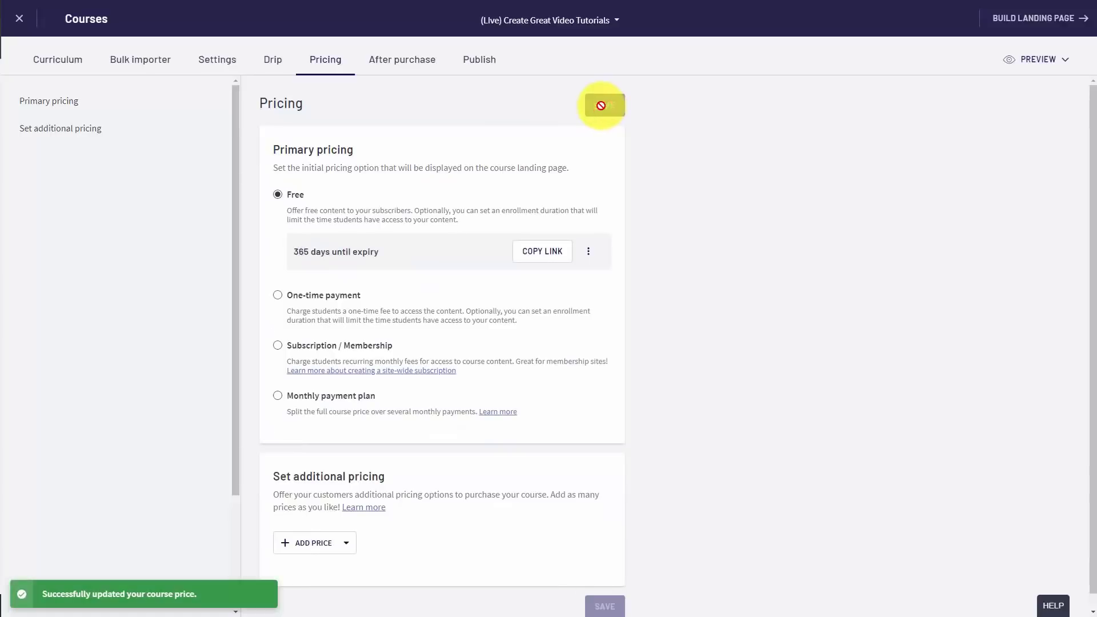
pyautogui.click(523, 251)
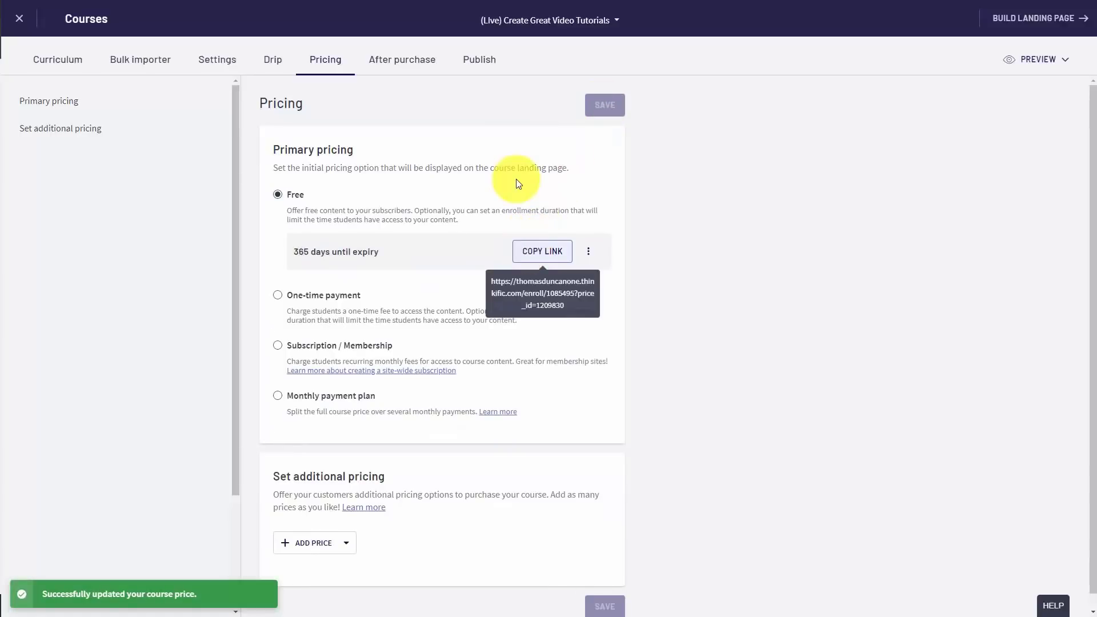
# Step: Save the course with the Published status and open its landing page for building
pyautogui.click(472, 64)
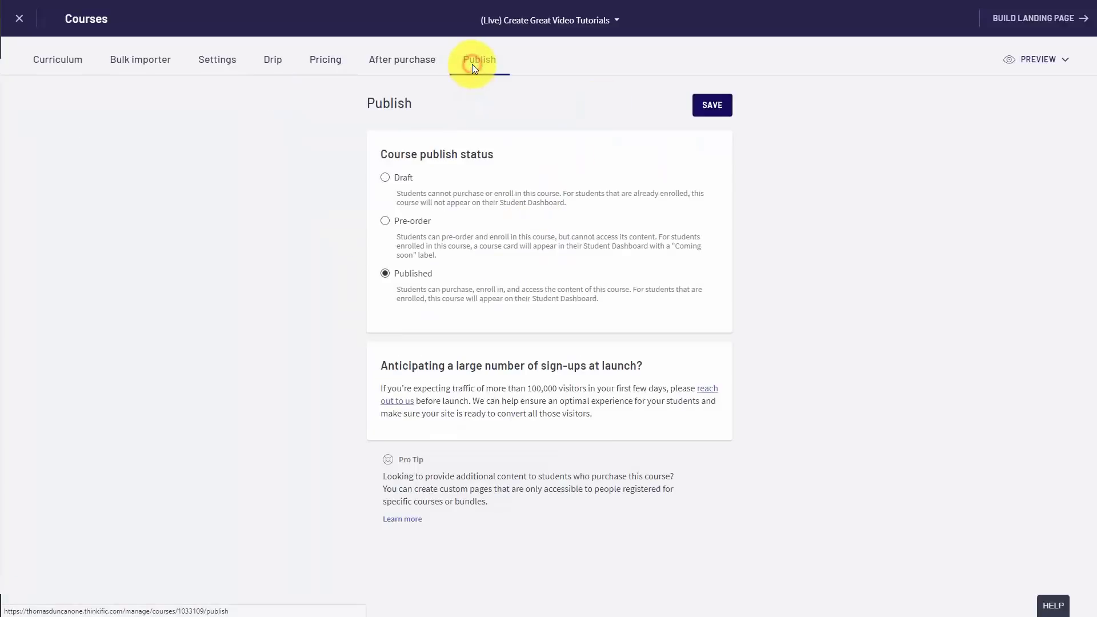
pyautogui.click(714, 111)
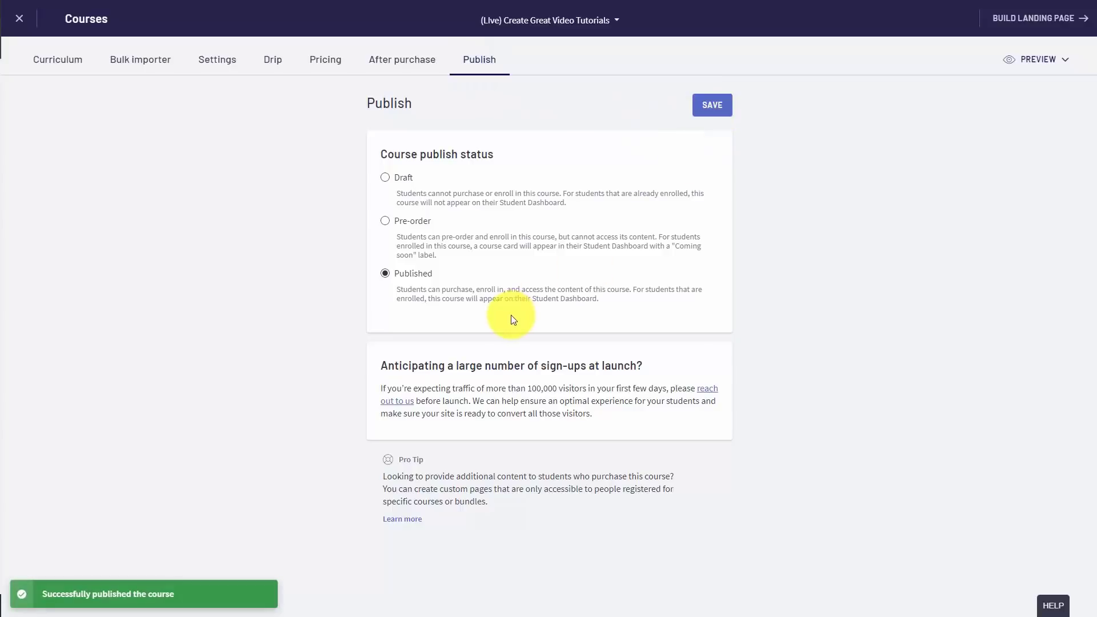
pyautogui.click(1007, 23)
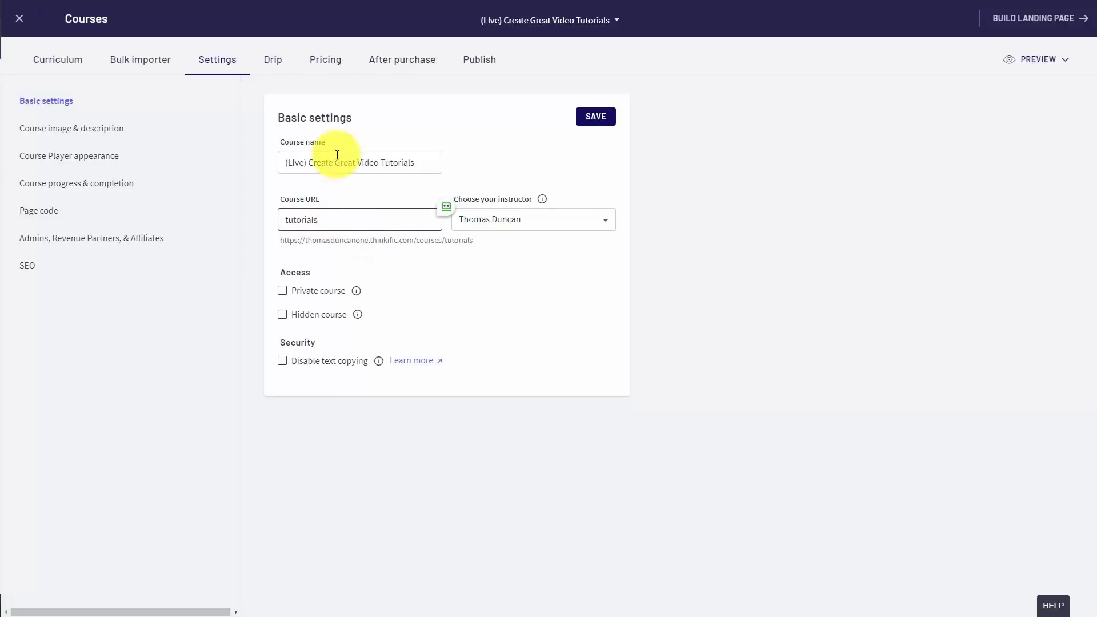
# Step: Save the basic settings with the course URL "tutorials" and view the course page at that address
pyautogui.click(590, 120)
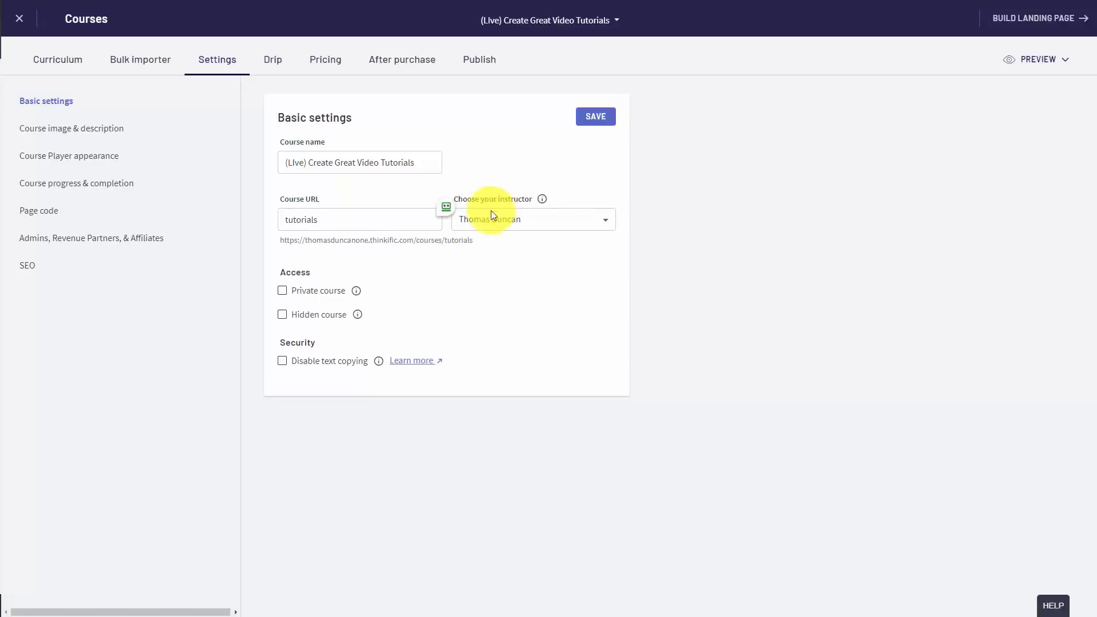
pyautogui.moveTo(476, 240); pyautogui.dragTo(273, 242)
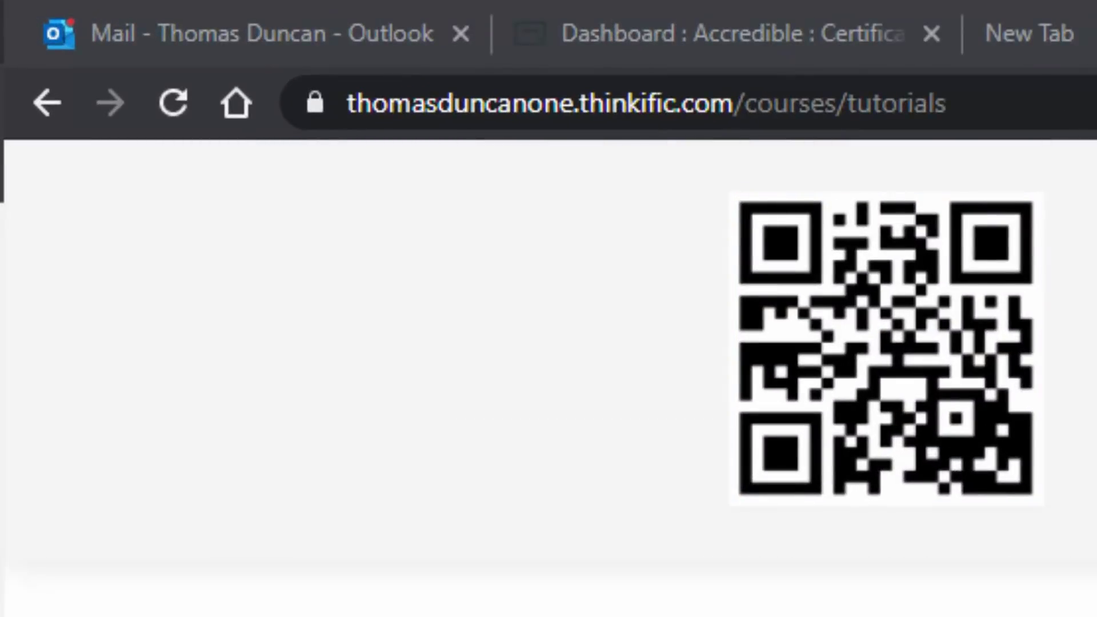
pyautogui.scroll(12, 988, 578)
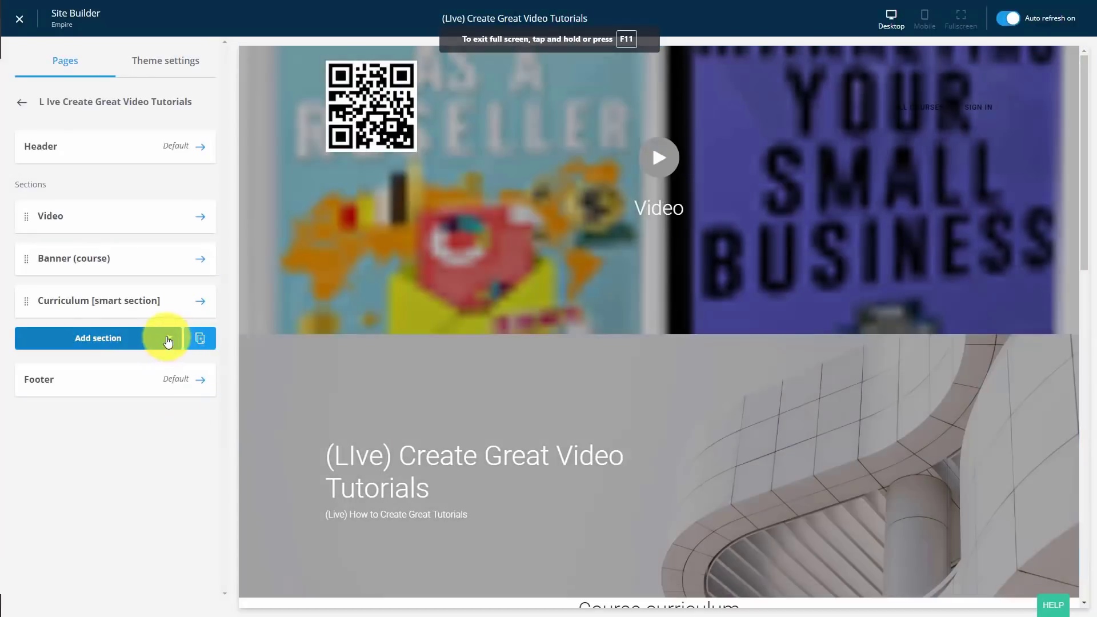
# Step: Add a Call to action section below the Curriculum section of the course landing page
pyautogui.click(168, 340)
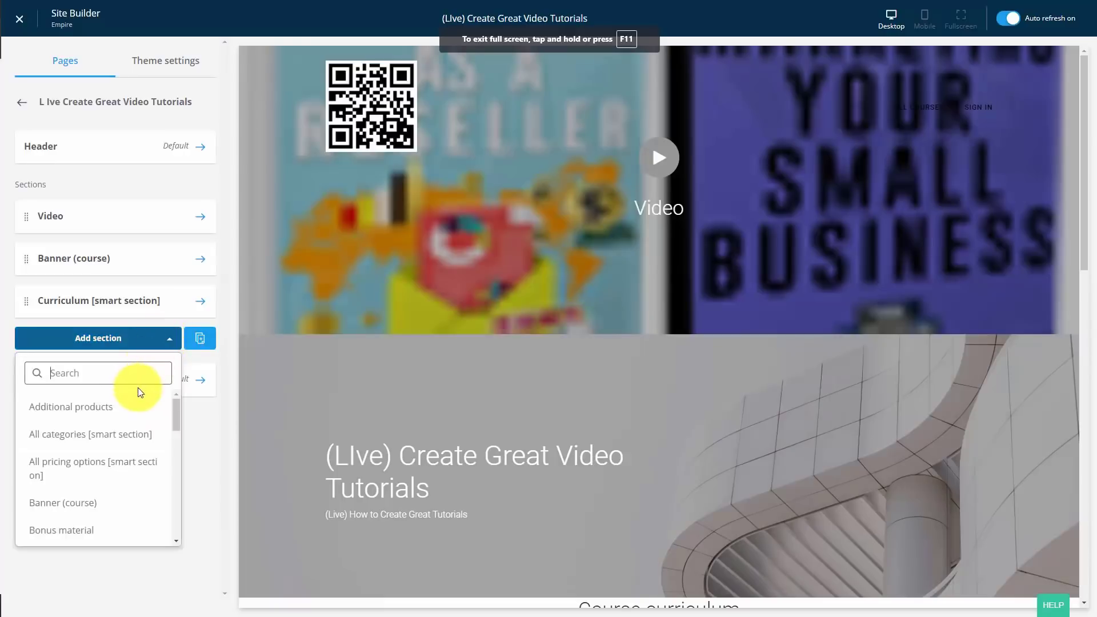
pyautogui.scroll(-2, 146, 432)
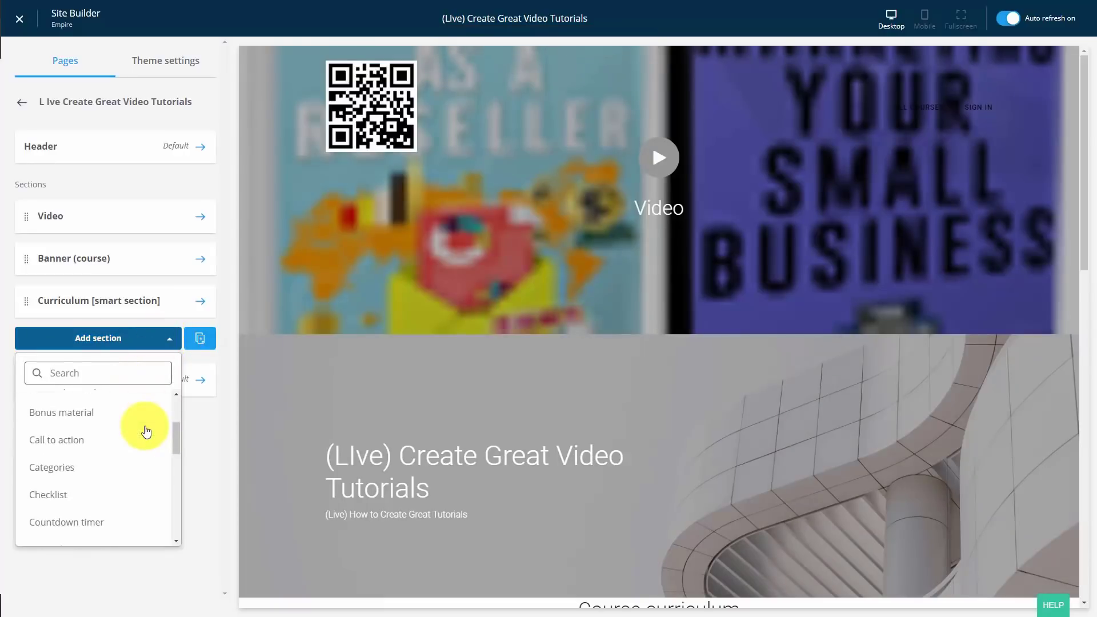
pyautogui.click(80, 446)
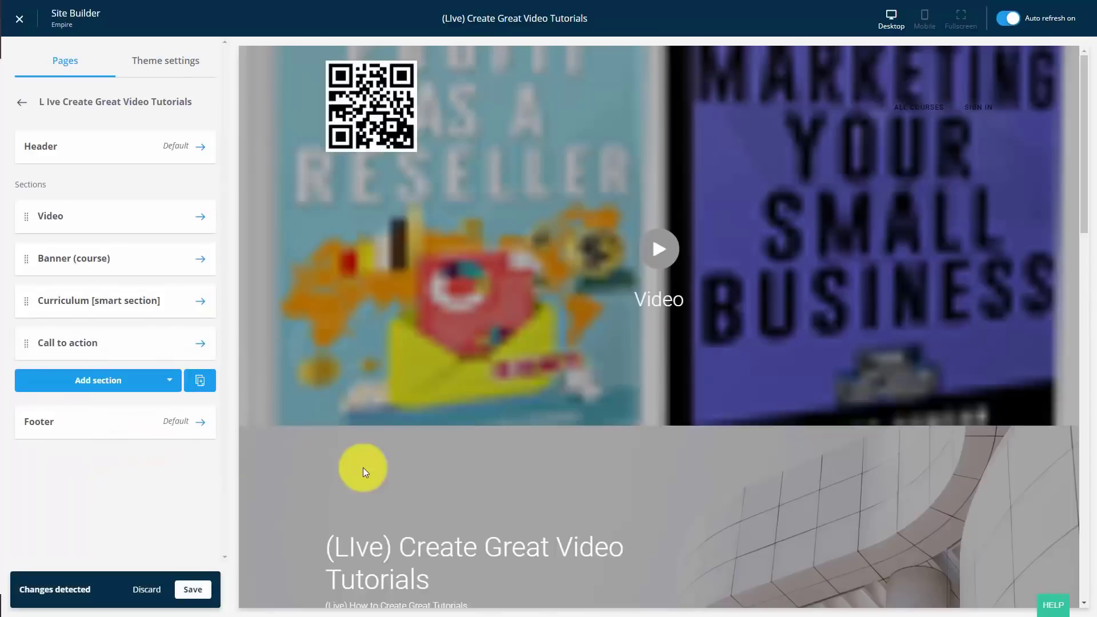
pyautogui.scroll(-10, 390, 457)
pyautogui.scroll(-5, 389, 457)
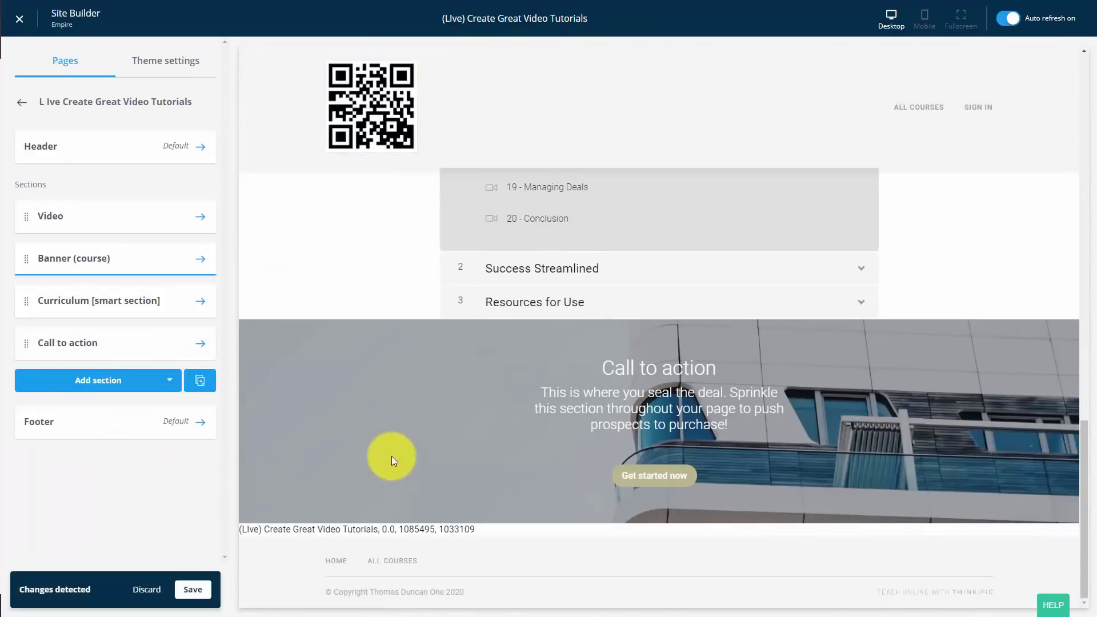
# Step: Clear the heading and subheading text of the Call to action section and save the page
pyautogui.click(88, 345)
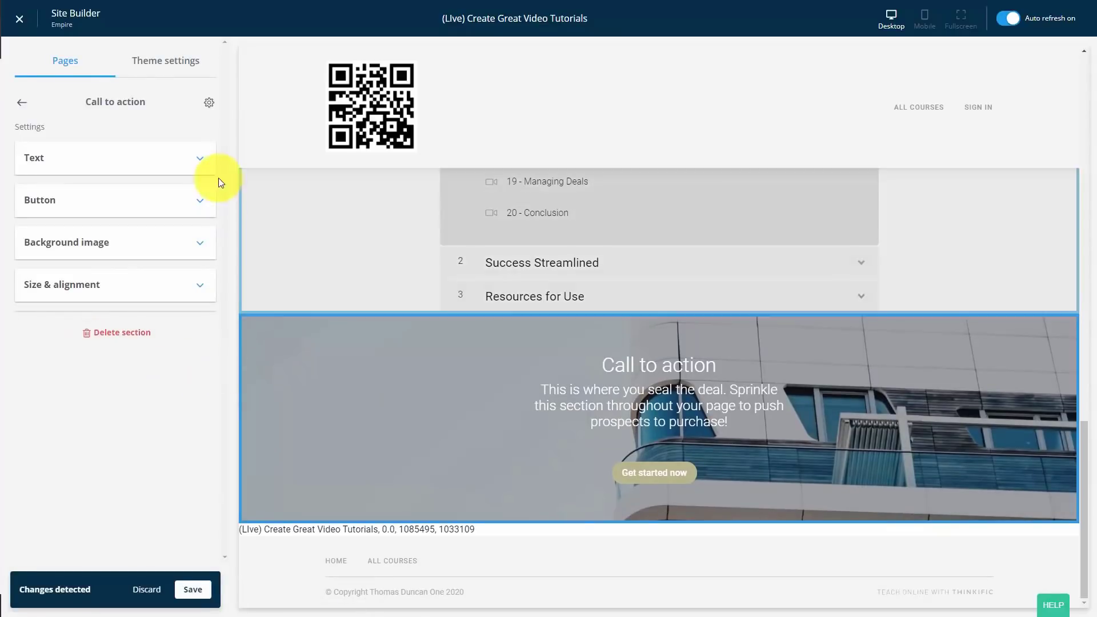
pyautogui.click(198, 163)
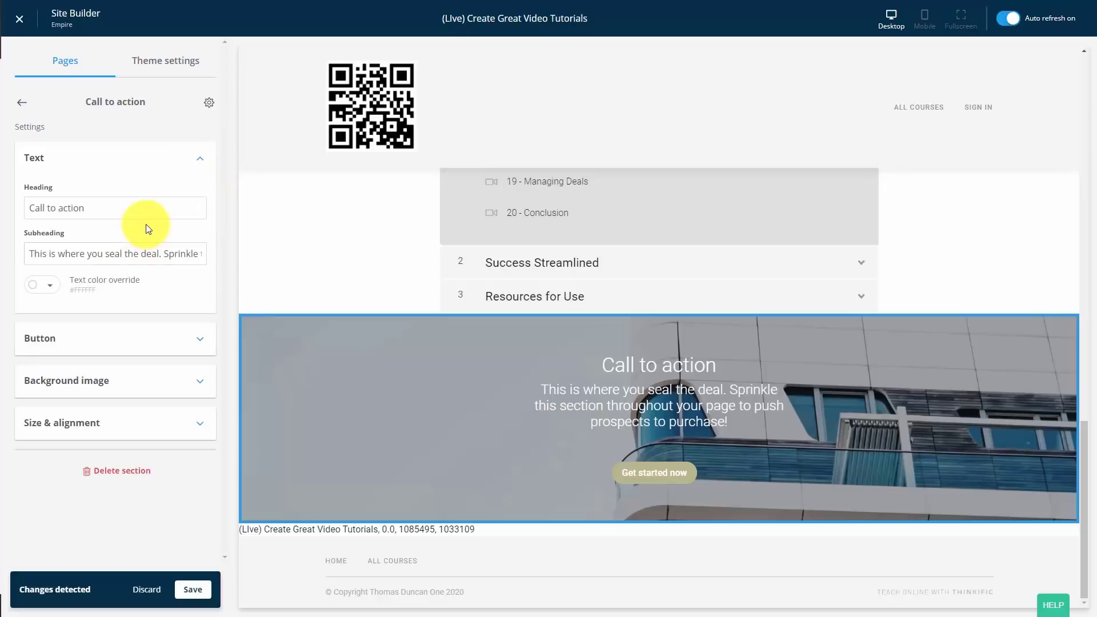
pyautogui.moveTo(121, 206); pyautogui.dragTo(9, 216)
pyautogui.press('BackSpace')
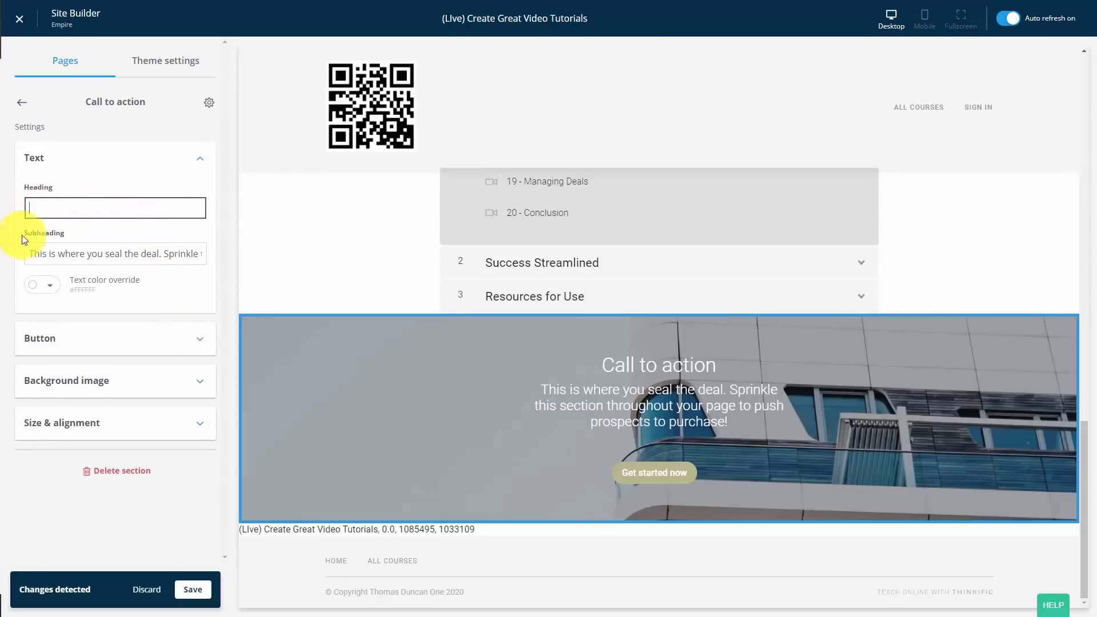
pyautogui.tripleClick(88, 257)
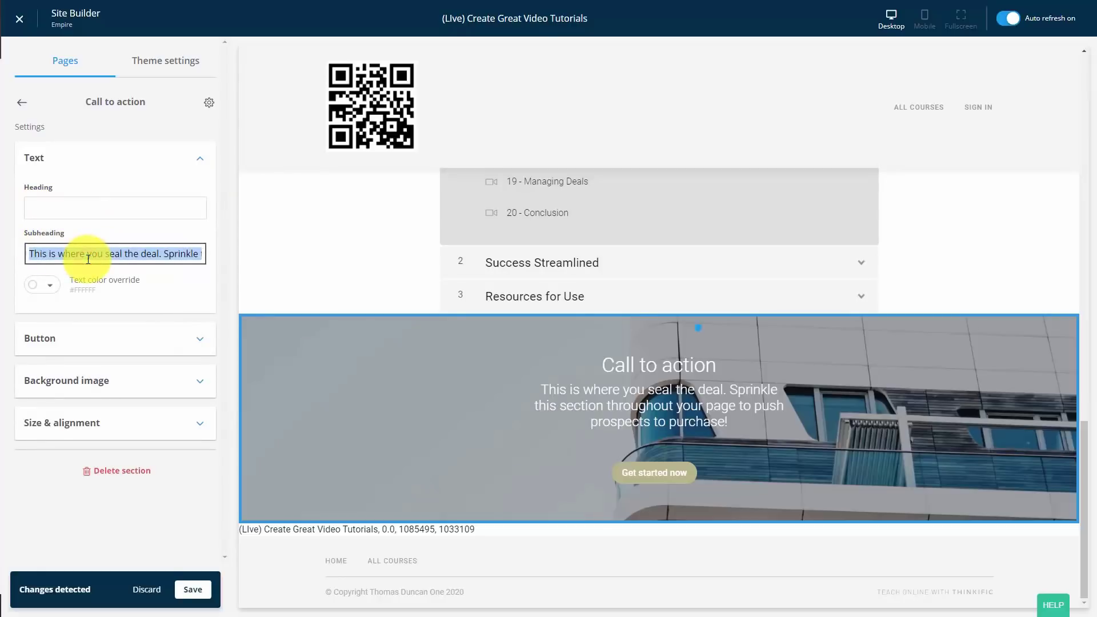
pyautogui.press('BackSpace')
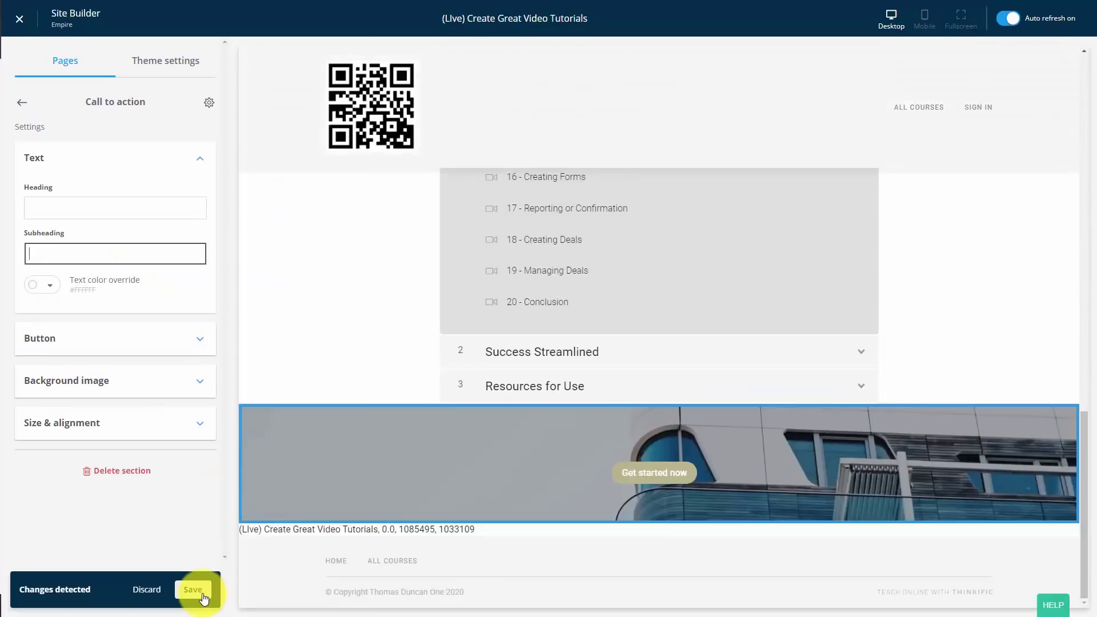
pyautogui.click(201, 592)
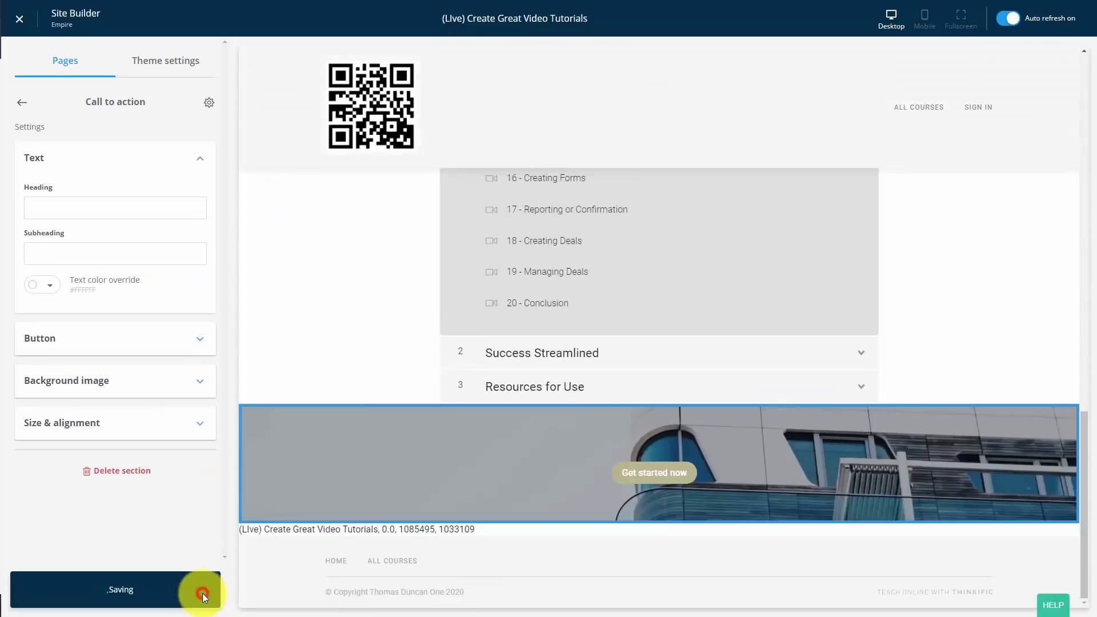
# Step: Remove the background image from the Call to action section and save the page
pyautogui.click(103, 381)
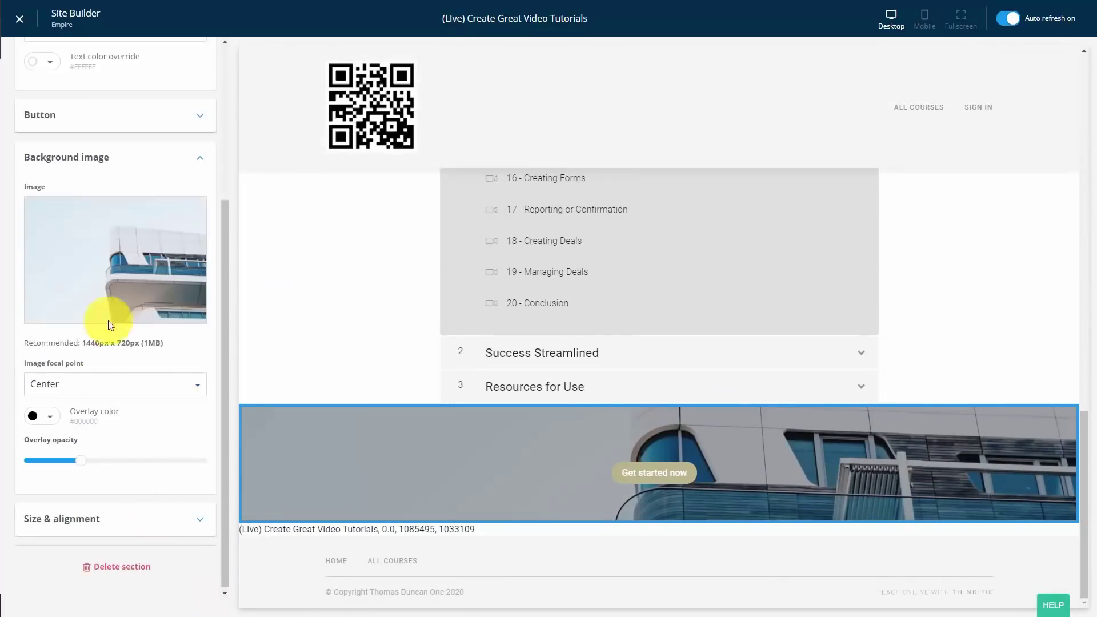
pyautogui.click(112, 274)
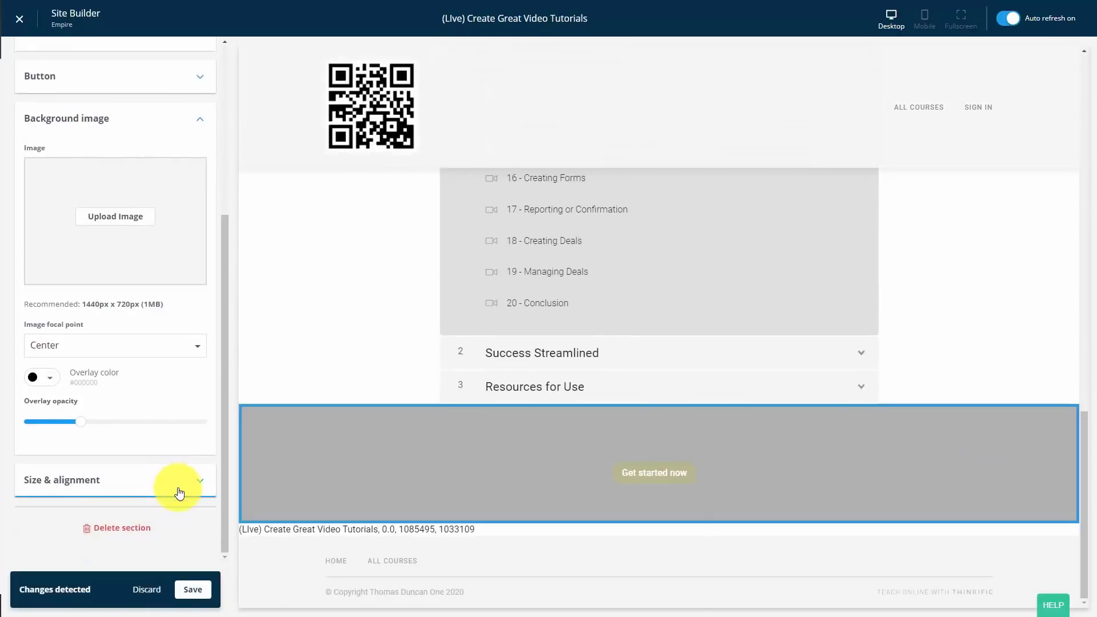
pyautogui.click(190, 591)
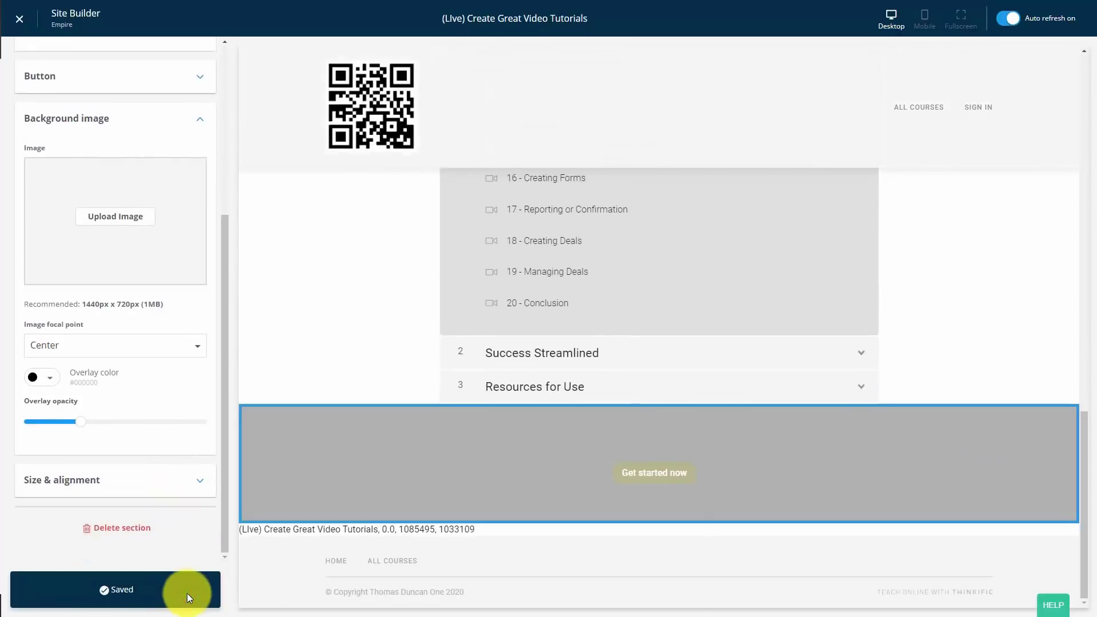
pyautogui.scroll(4, 187, 536)
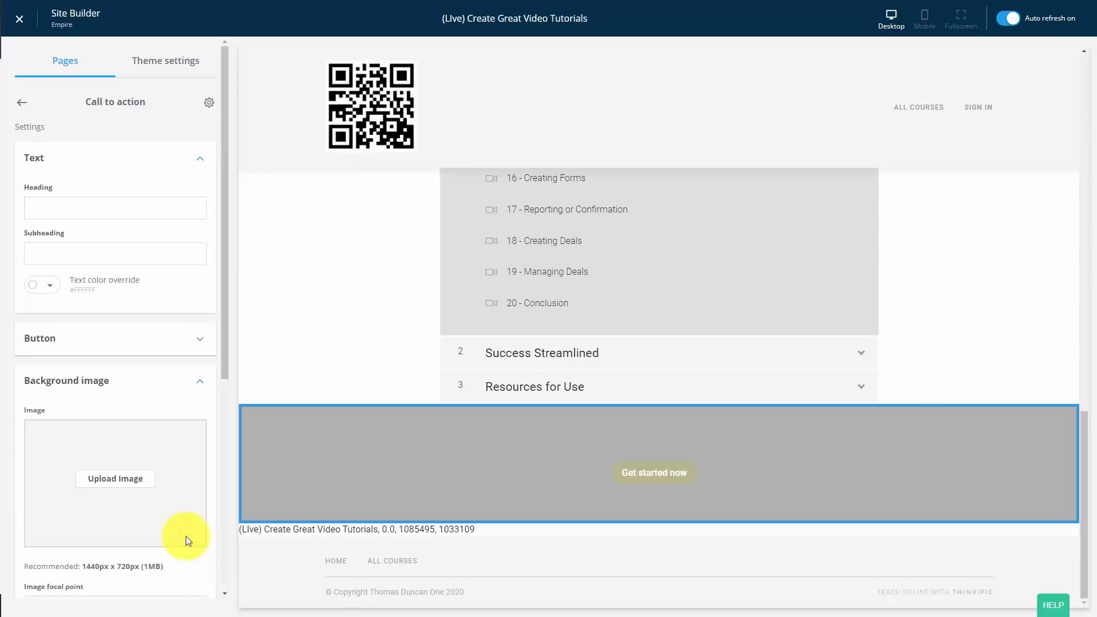
# Step: Set the Call to action button's link to a checkout page and view the course landing page full screen
pyautogui.click(189, 339)
pyautogui.scroll(-2, 185, 320)
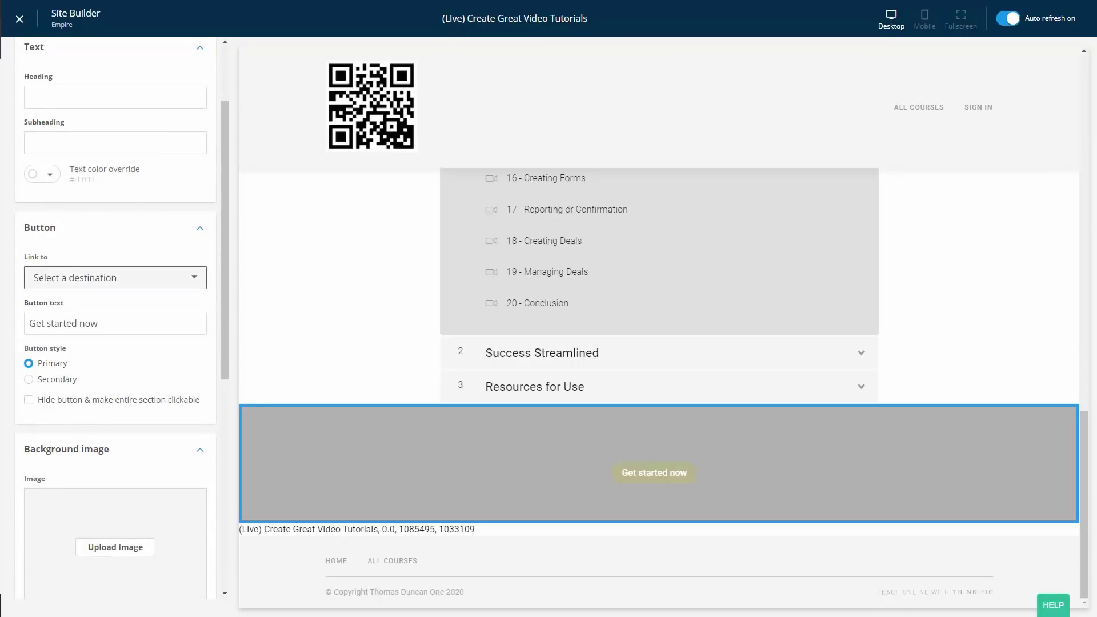
pyautogui.click(115, 277)
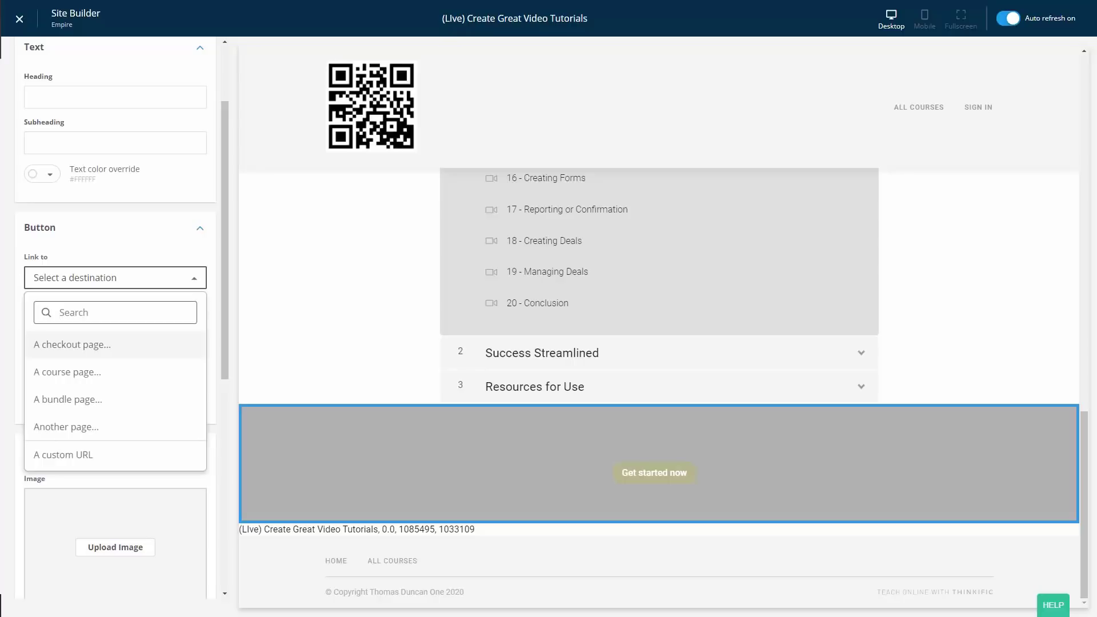
pyautogui.click(72, 345)
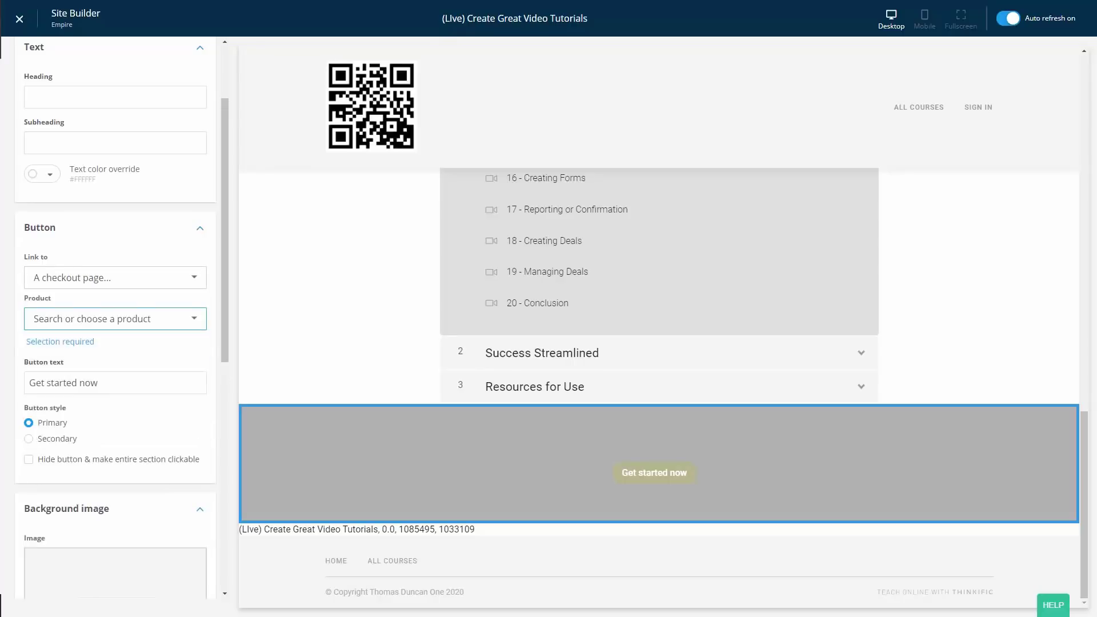
pyautogui.scroll(-8, 146, 412)
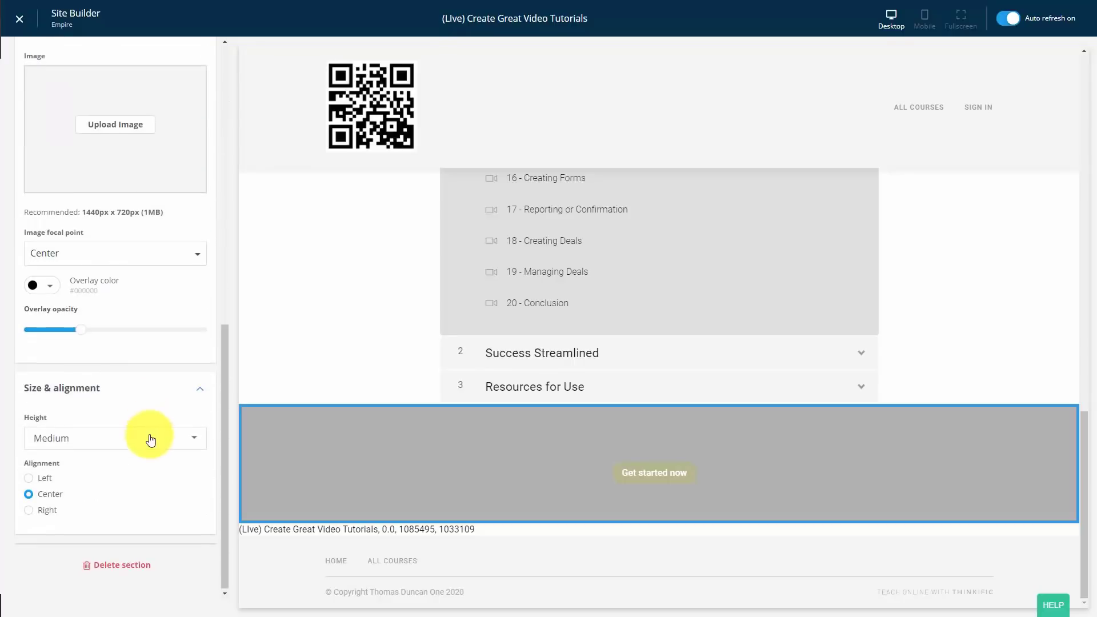
pyautogui.press('F11')
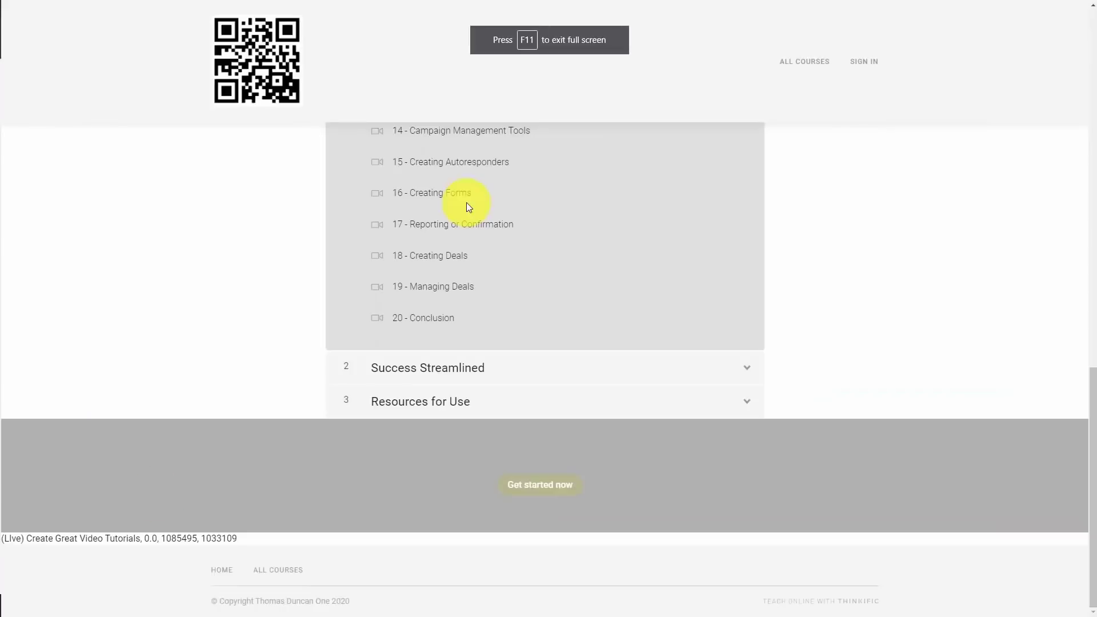
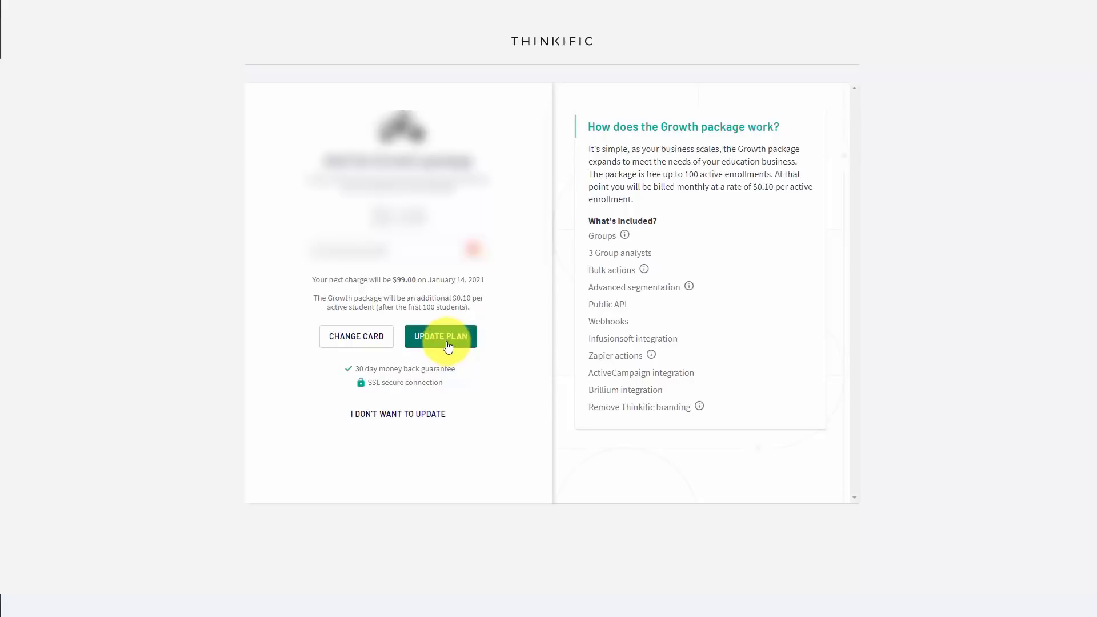
# Step: Update the Thinkific plan with the Growth package and open the Zapier account connection from the integrations
pyautogui.click(447, 342)
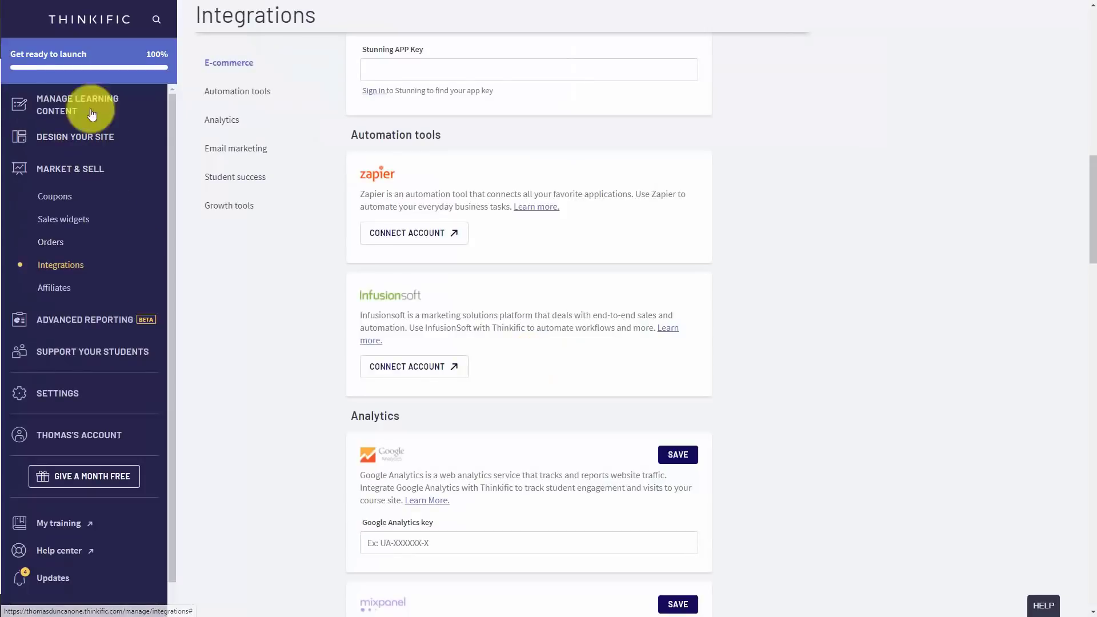
pyautogui.click(418, 240)
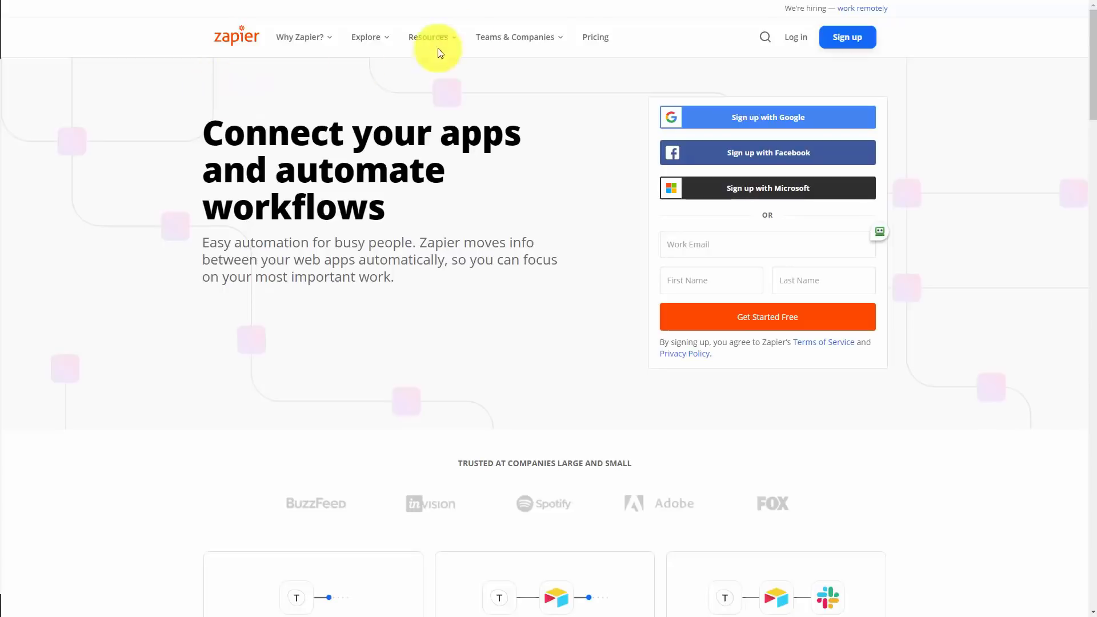
# Step: Review Zapier's plans and pricing and log in to the Zapier account
pyautogui.click(590, 39)
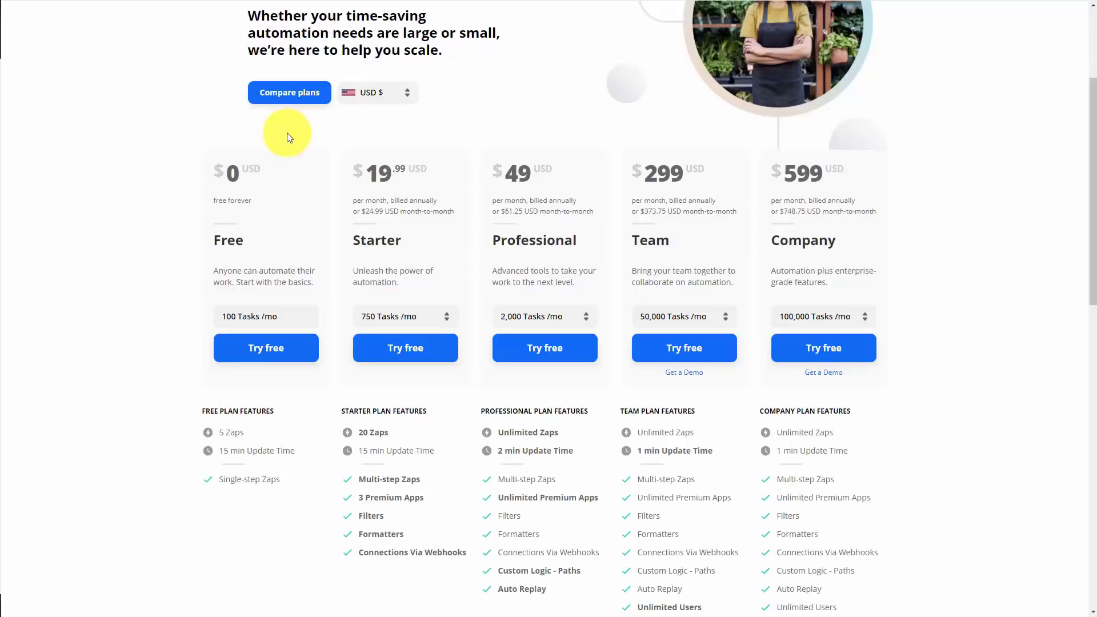
pyautogui.scroll(3, 466, 212)
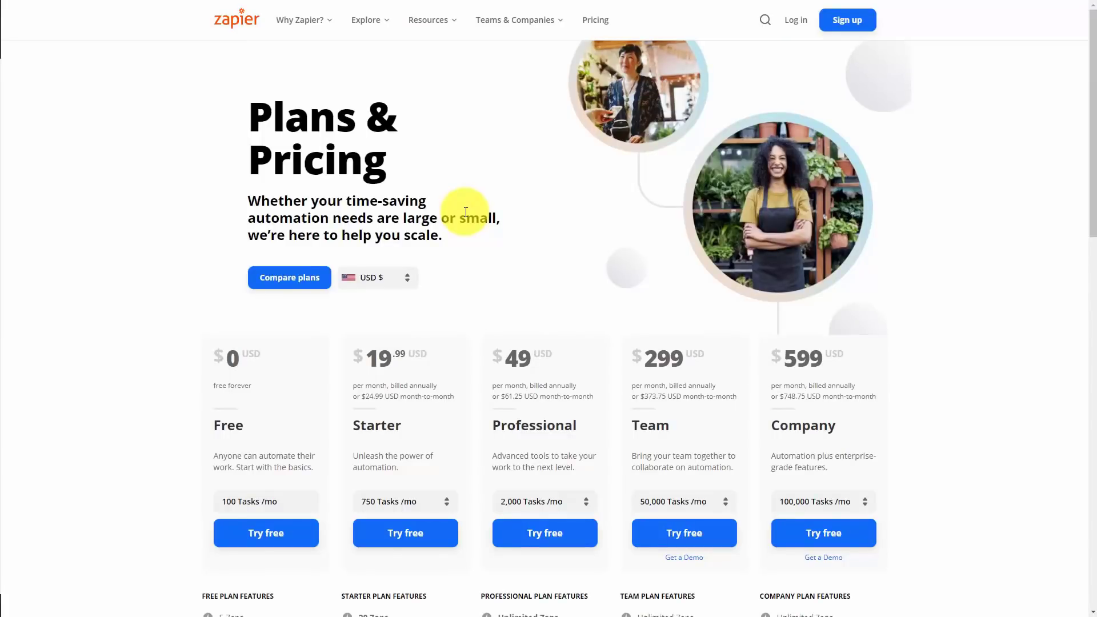
pyautogui.click(796, 23)
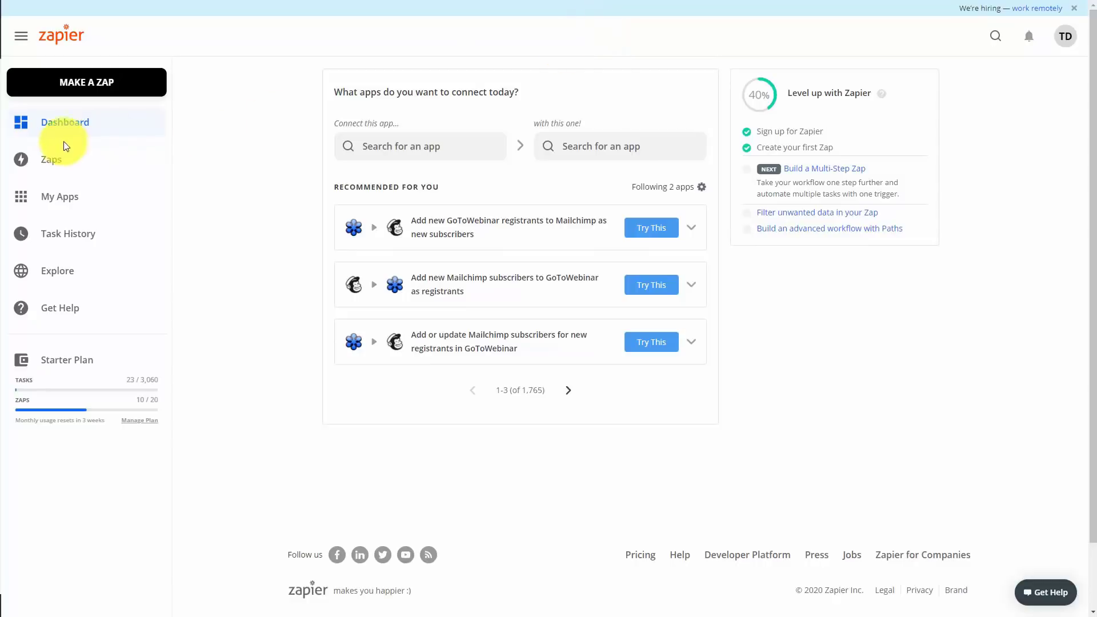
# Step: Start a new app connection for Thinkific in Zapier's connected apps
pyautogui.click(53, 205)
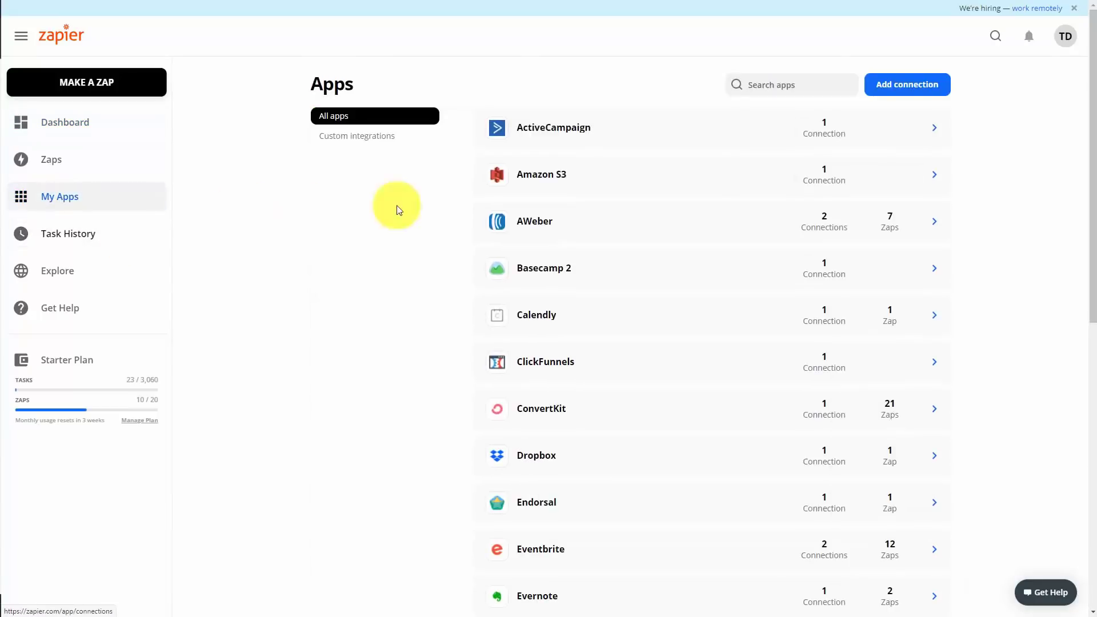
pyautogui.click(880, 90)
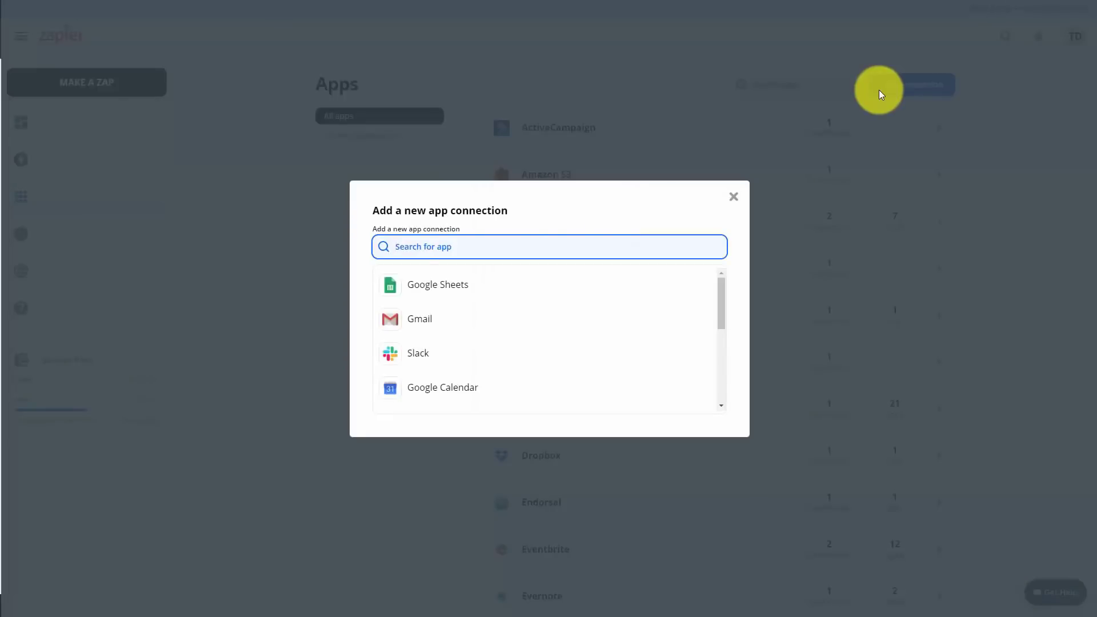
pyautogui.write('thinkific')
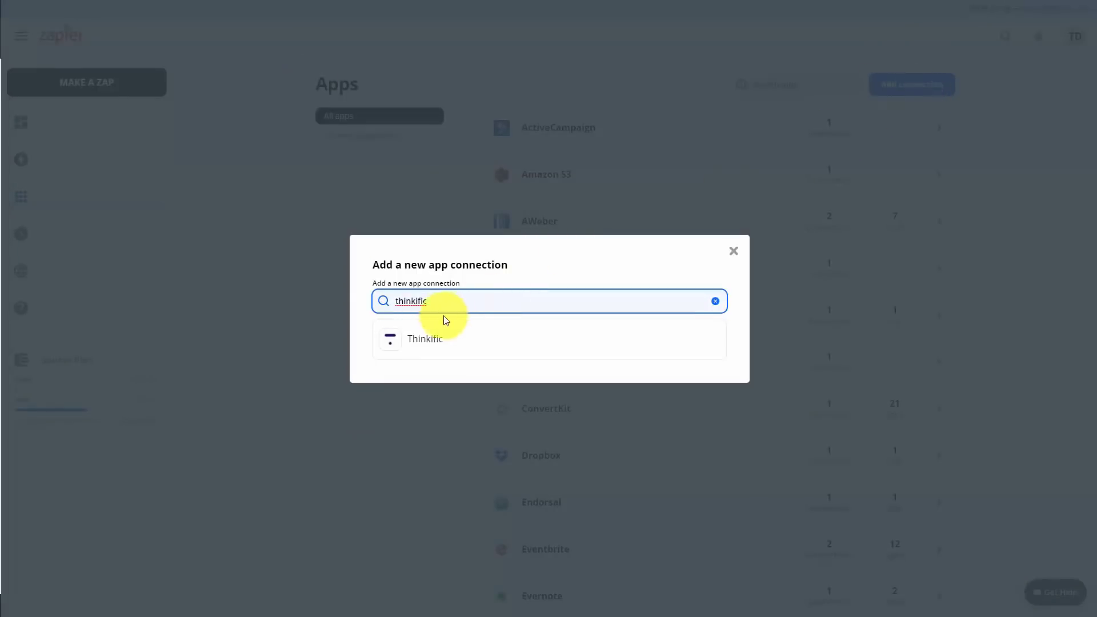
pyautogui.click(433, 341)
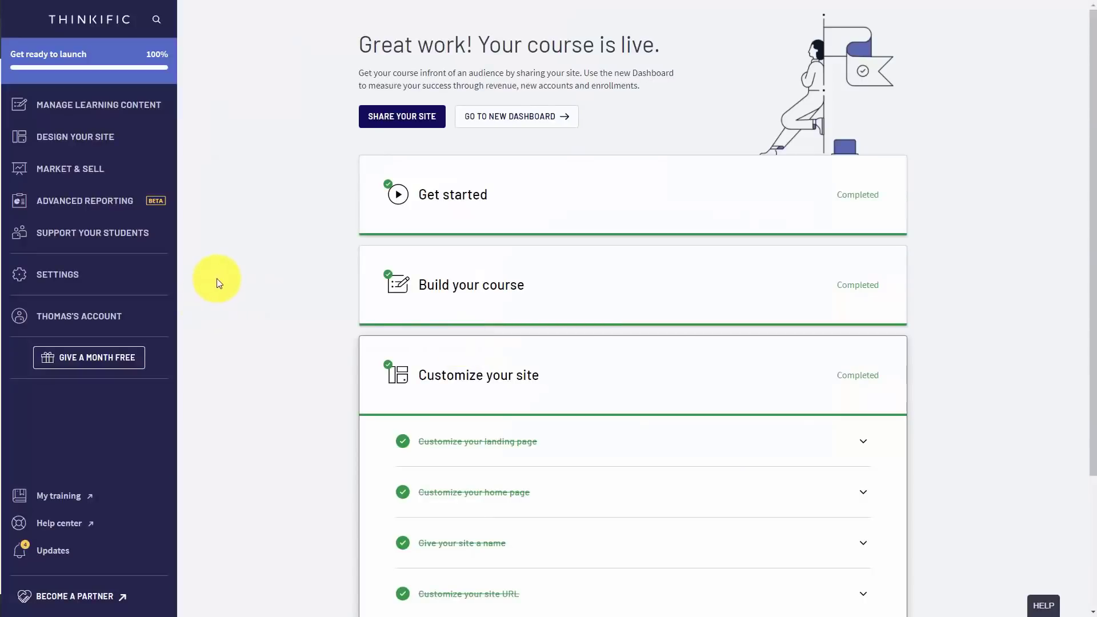
# Step: Switch to Thinkific and open the API section of the Code & analytics settings
pyautogui.click(60, 276)
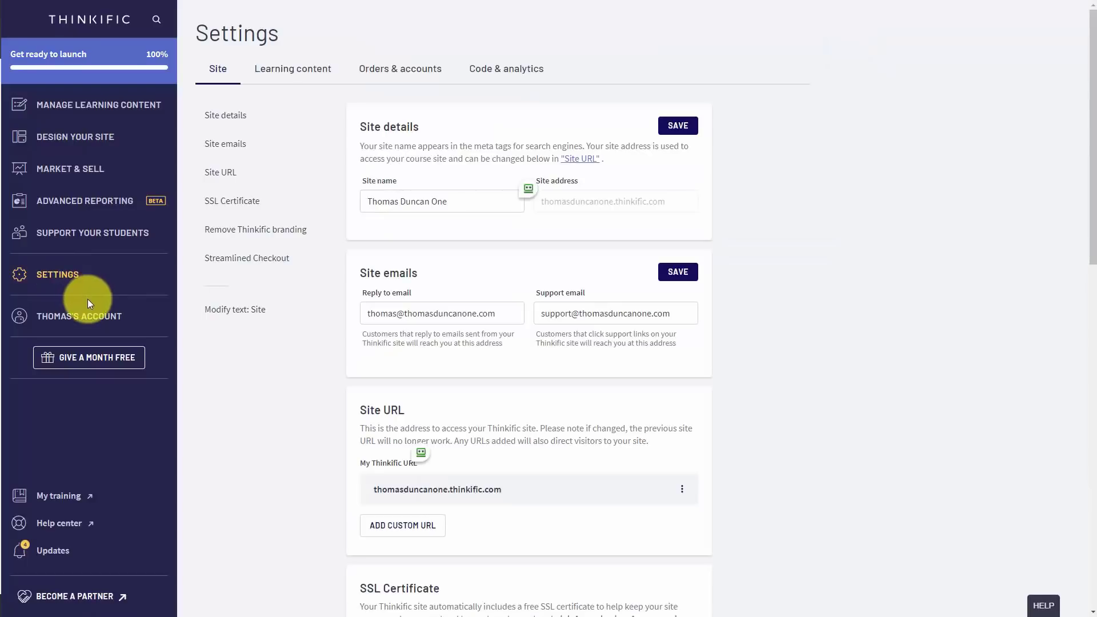
pyautogui.click(526, 77)
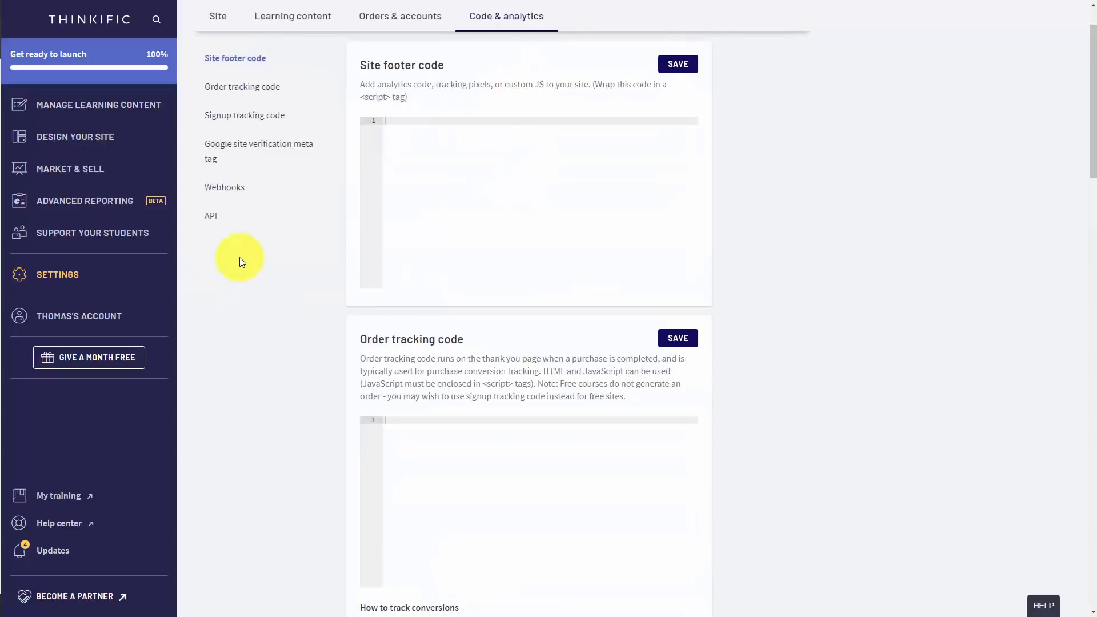
pyautogui.click(211, 220)
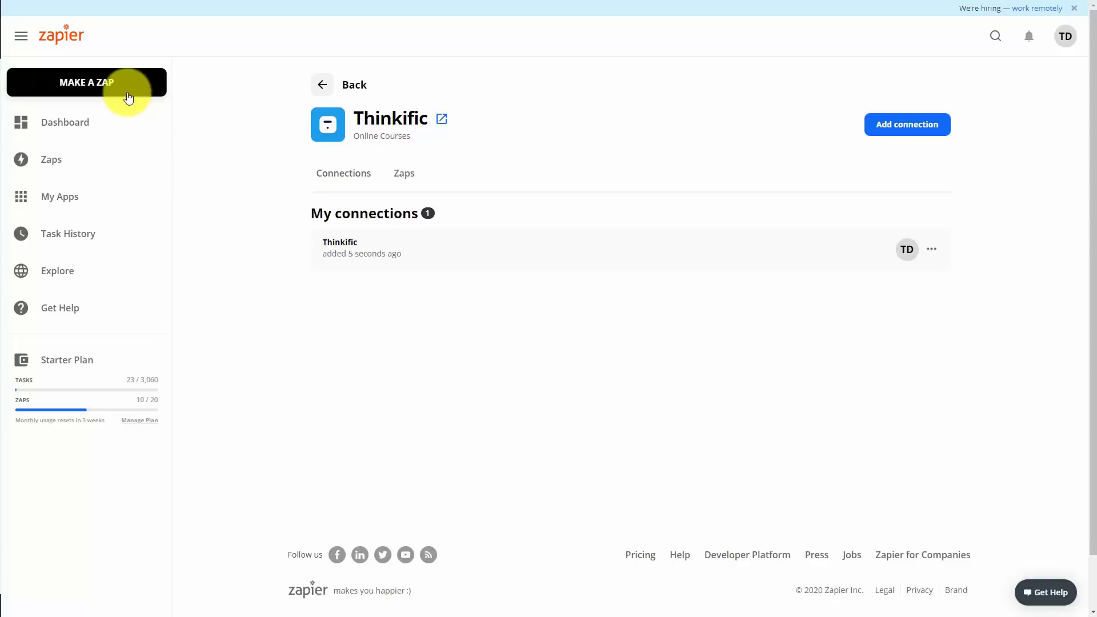
# Step: Create a Zap in Zapier with Thinkific as the trigger app and New Full Enrollment as the trigger event
pyautogui.click(99, 82)
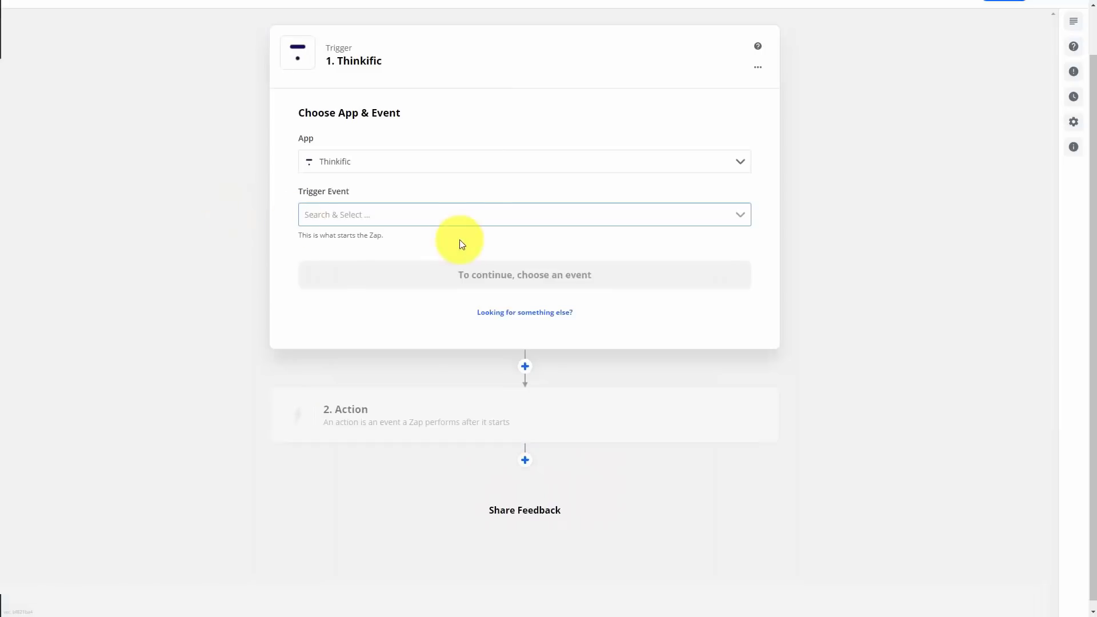
pyautogui.click(485, 216)
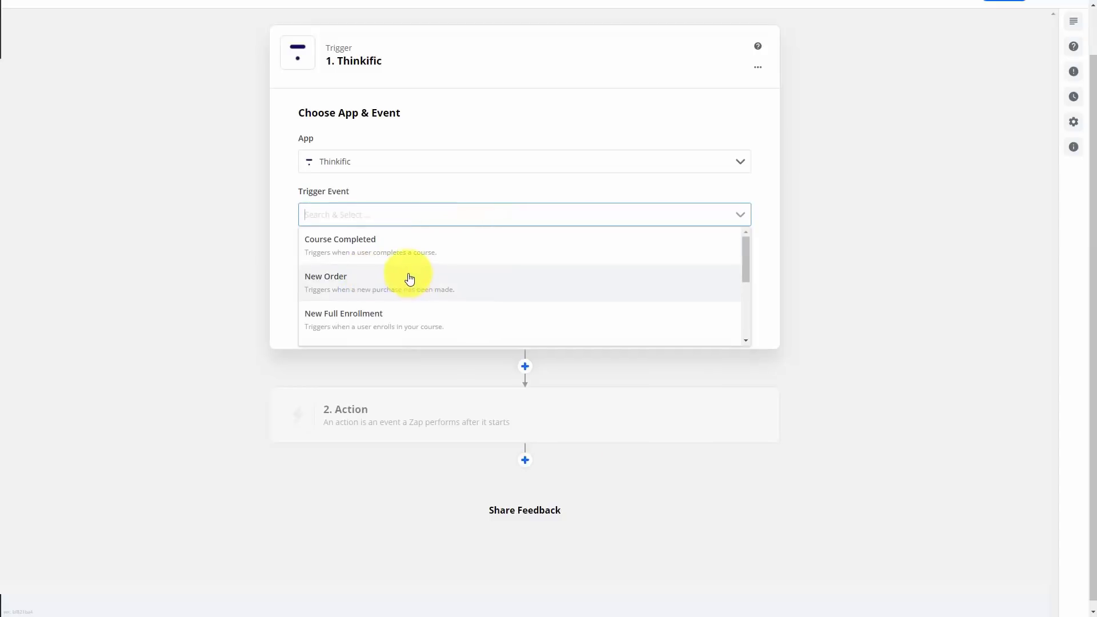
pyautogui.click(360, 320)
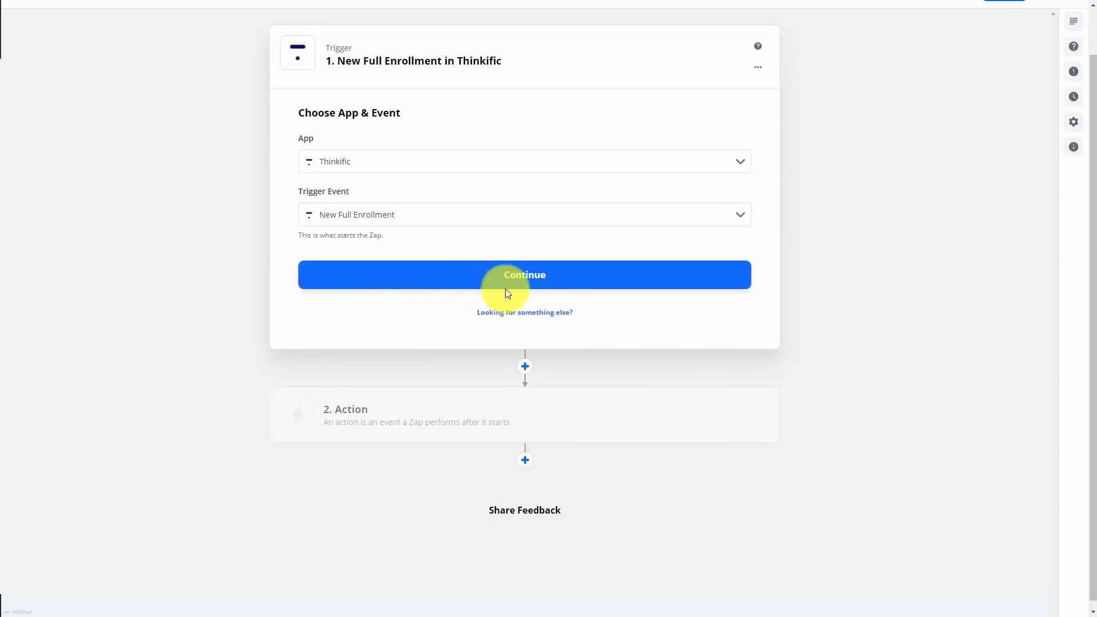
pyautogui.click(526, 277)
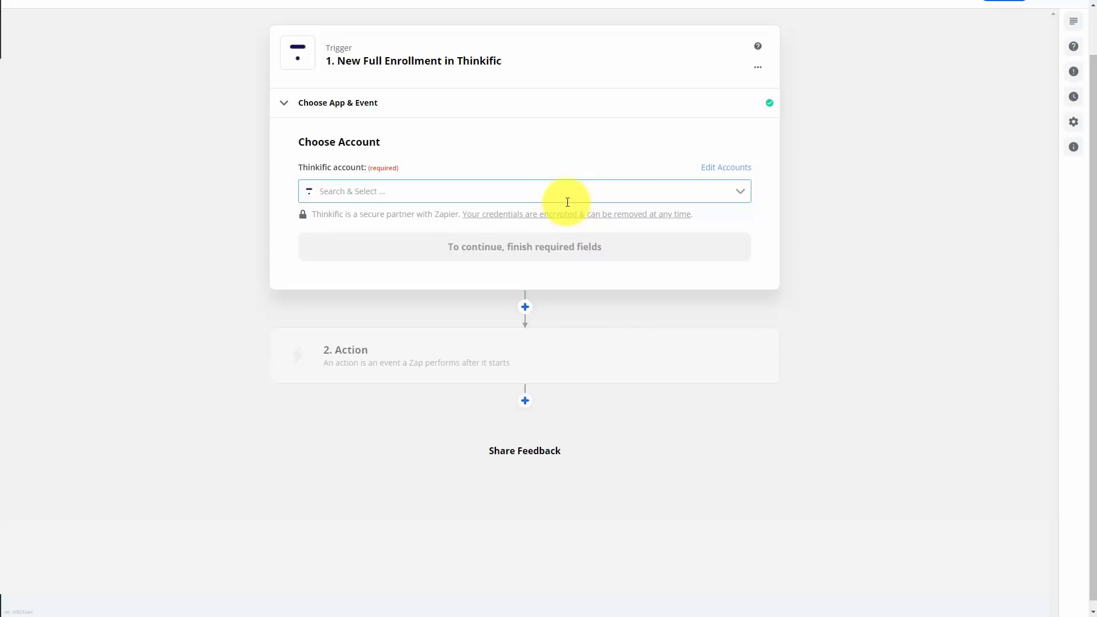
# Step: Choose the connected Thinkific account for the enrollment trigger and continue to the trigger setup
pyautogui.click(567, 202)
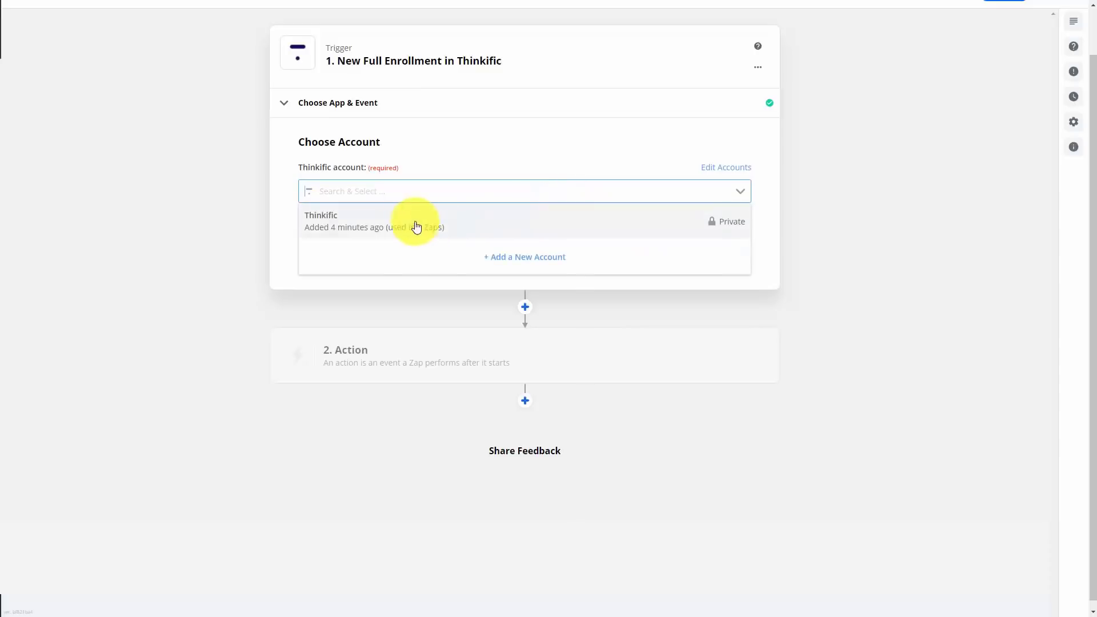
pyautogui.click(330, 221)
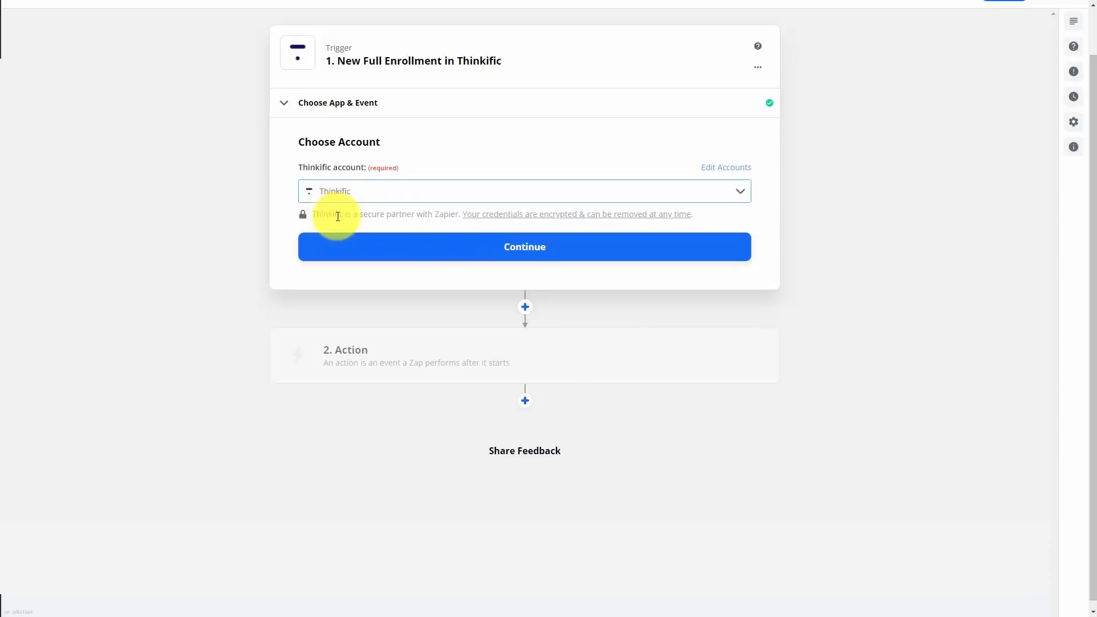
pyautogui.click(518, 255)
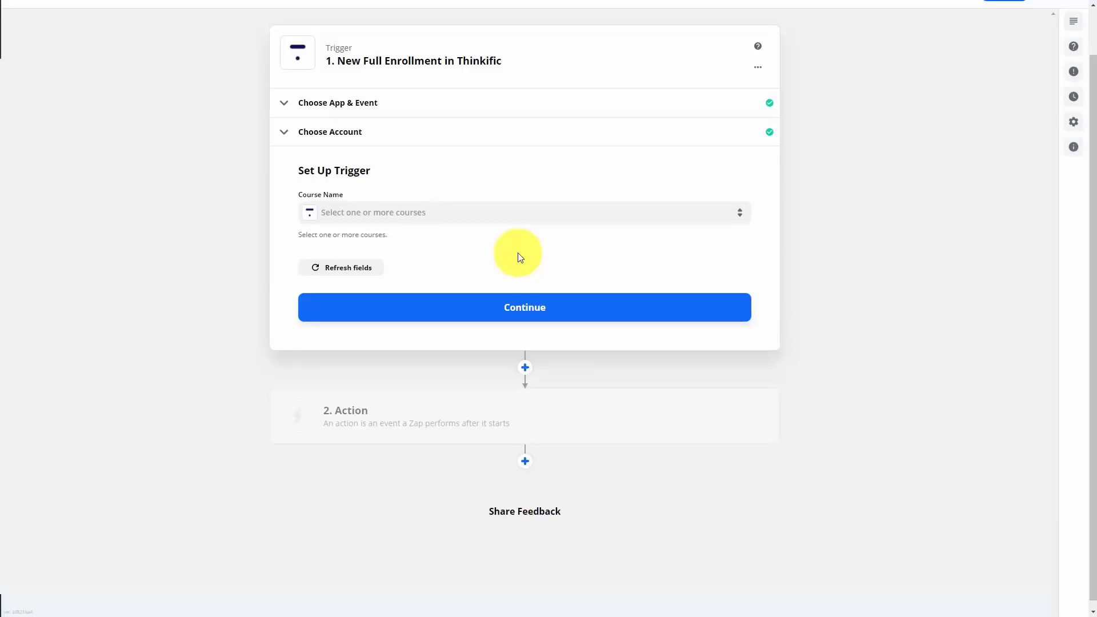
# Step: Set the trigger's course to "(Live) Create Great Video Tutorials", test the trigger and continue to the action
pyautogui.click(516, 223)
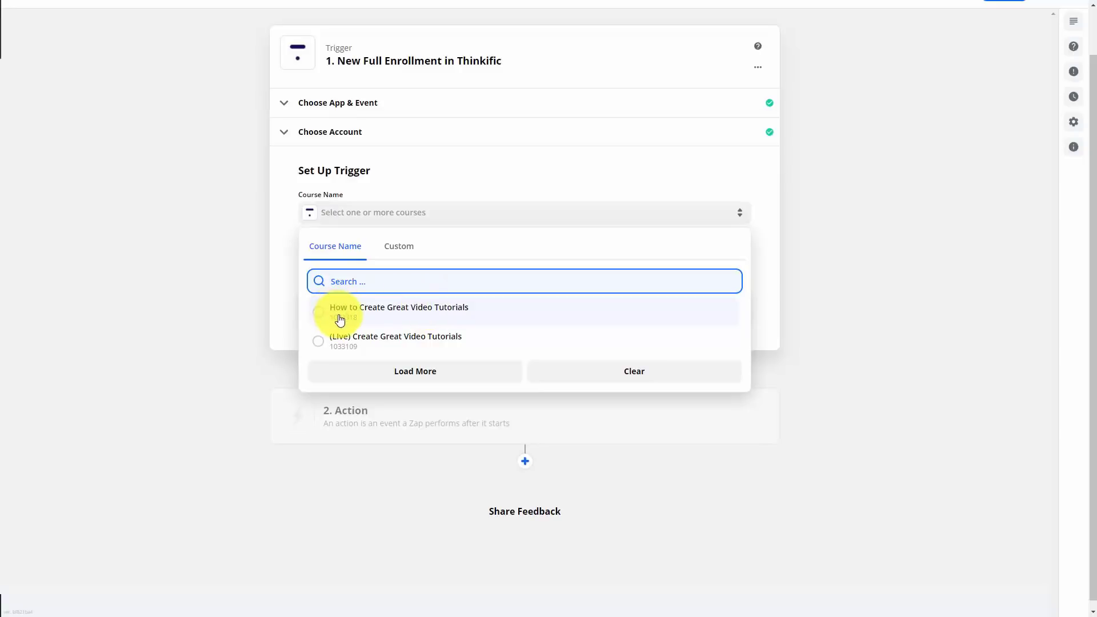
pyautogui.click(318, 344)
pyautogui.click(496, 349)
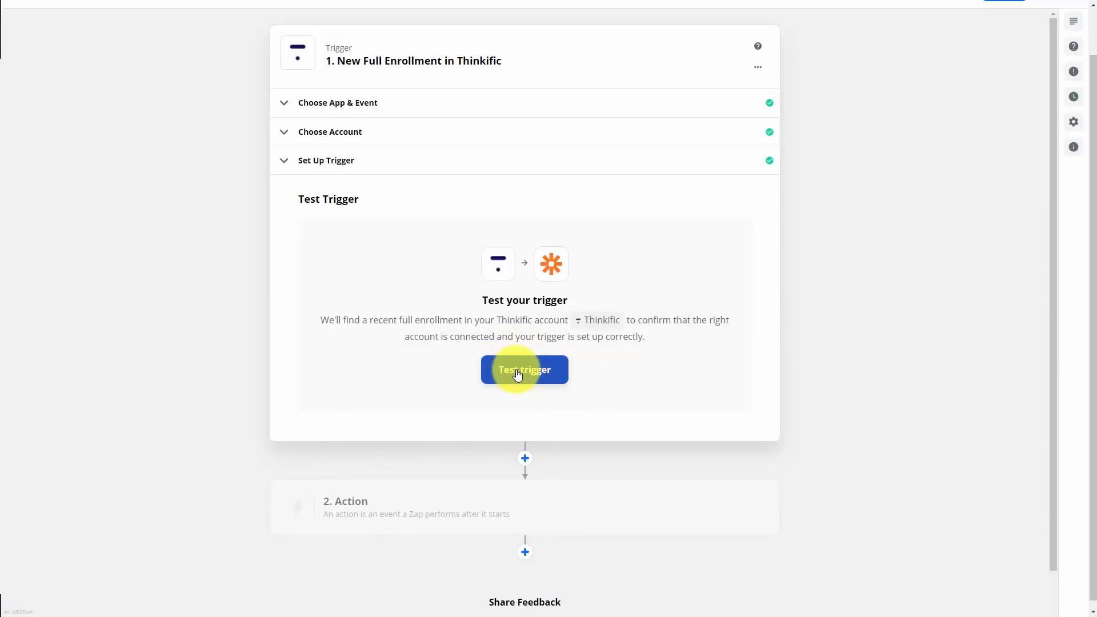
pyautogui.click(517, 371)
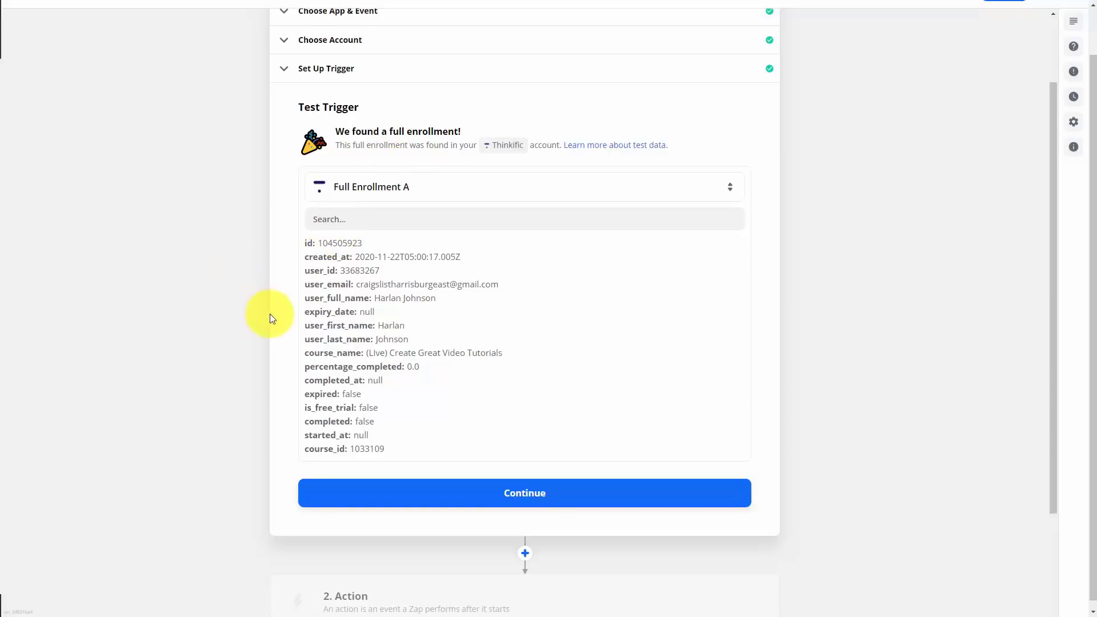
pyautogui.click(507, 499)
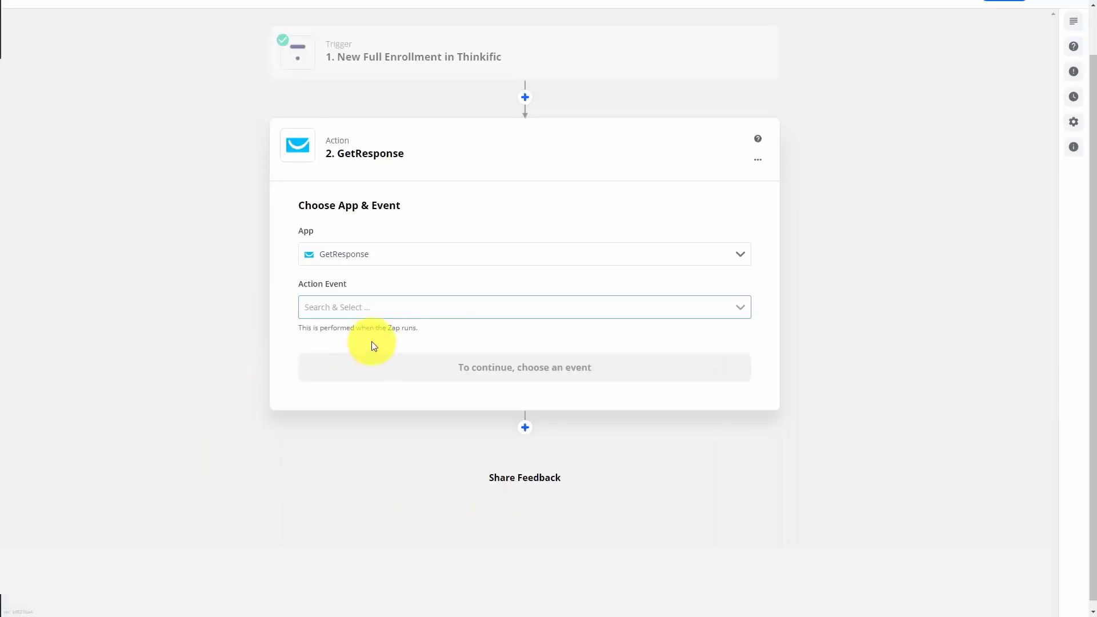
# Step: Set the GetResponse action event to Create Contact and choose the GetResponse account rather than GetResponse Partner
pyautogui.click(477, 312)
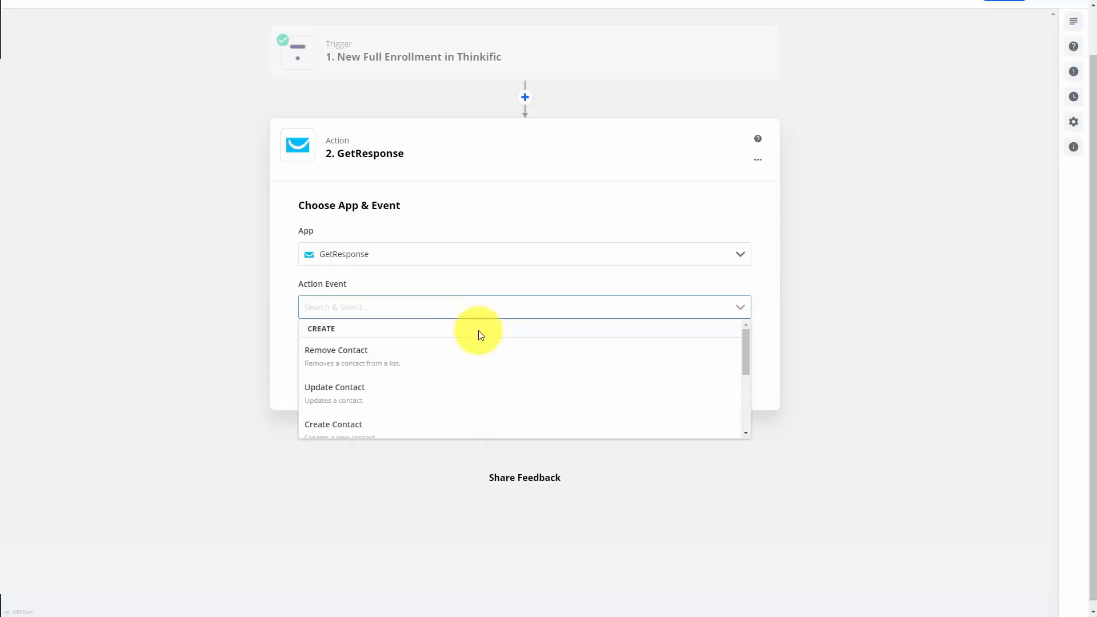
pyautogui.scroll(-1, 480, 335)
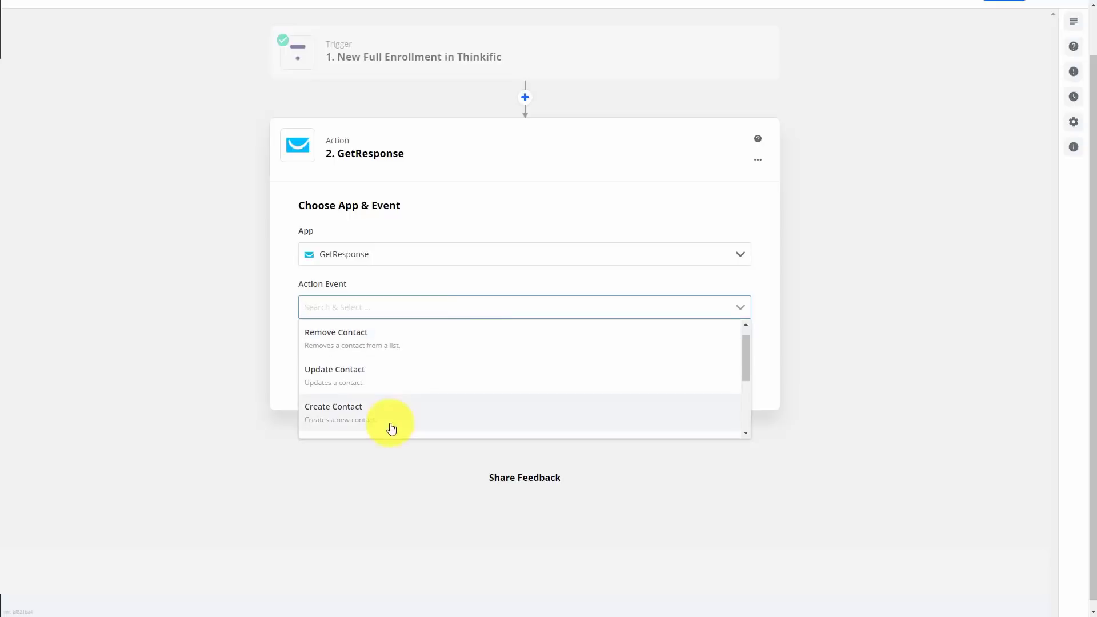
pyautogui.click(352, 410)
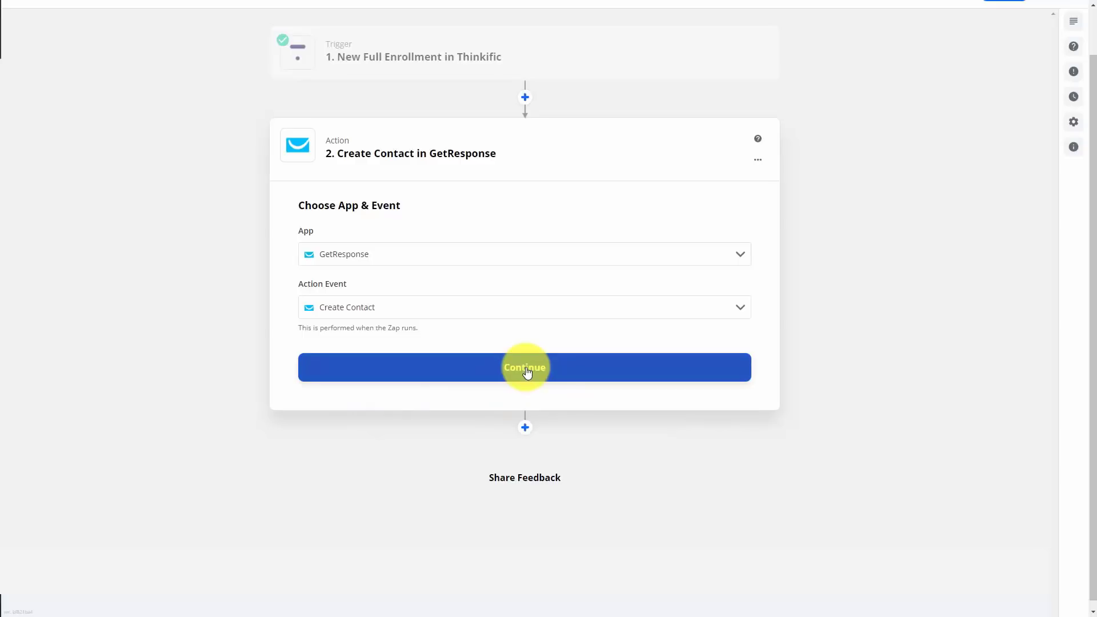
pyautogui.click(526, 372)
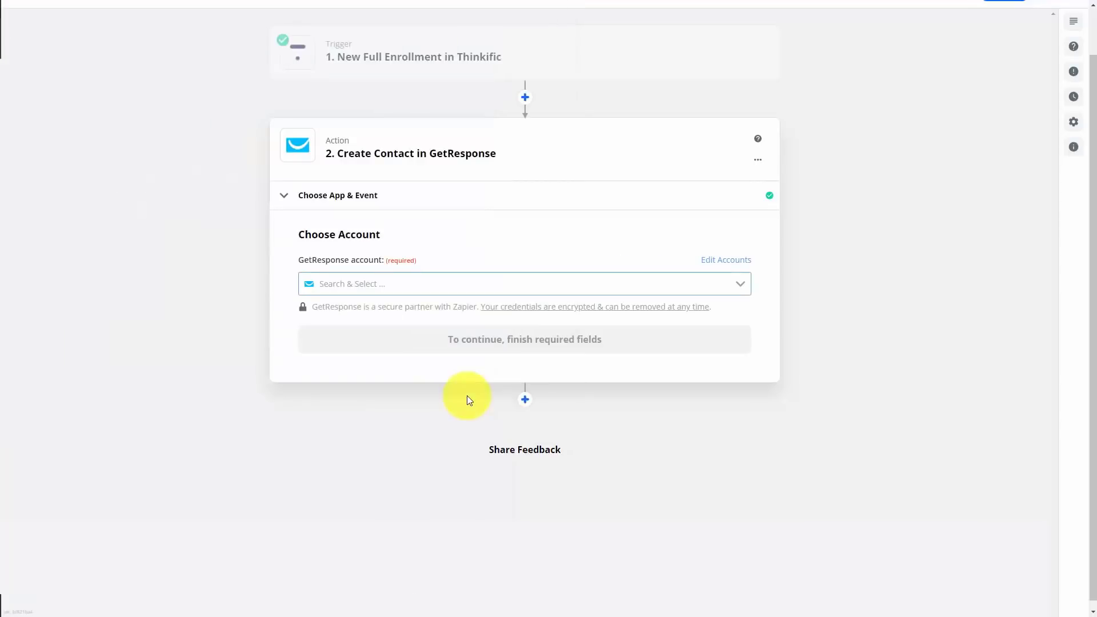
pyautogui.click(457, 280)
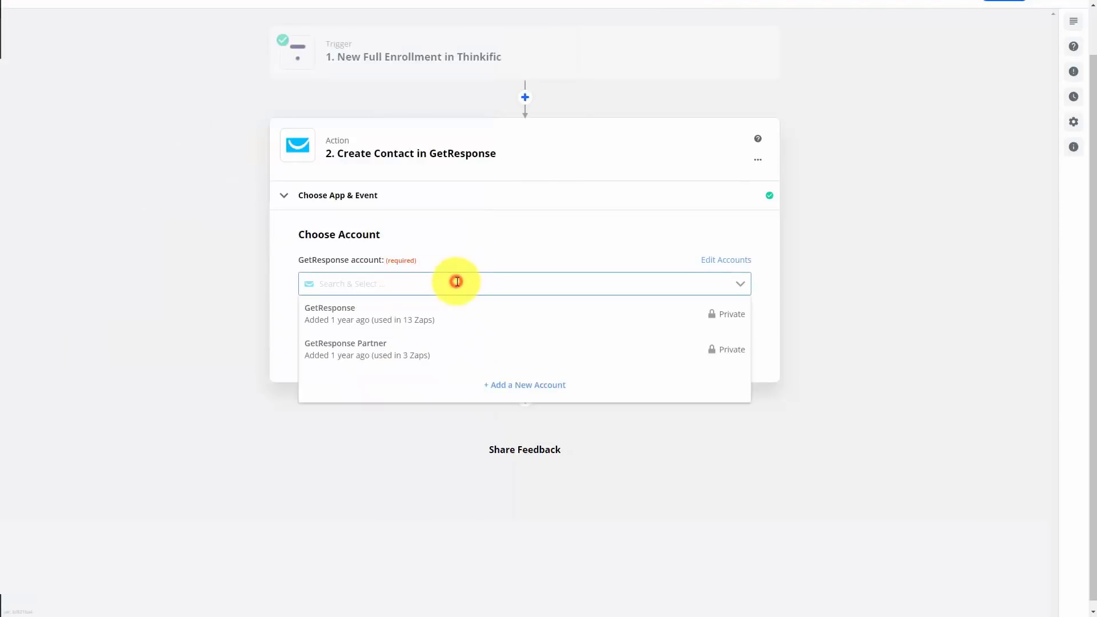
pyautogui.click(400, 329)
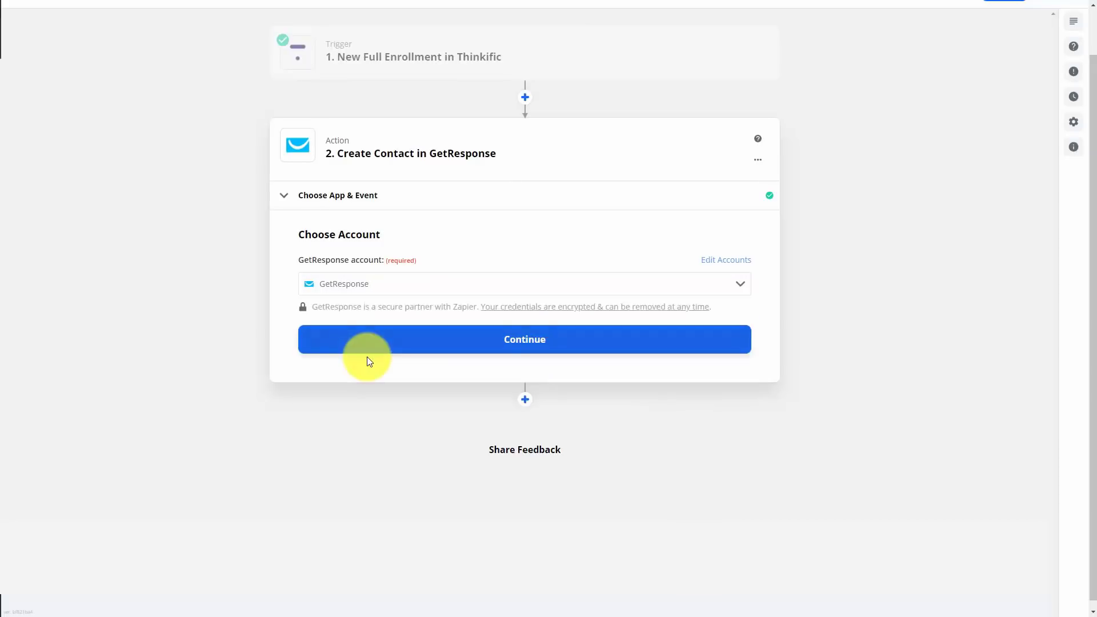
pyautogui.click(528, 345)
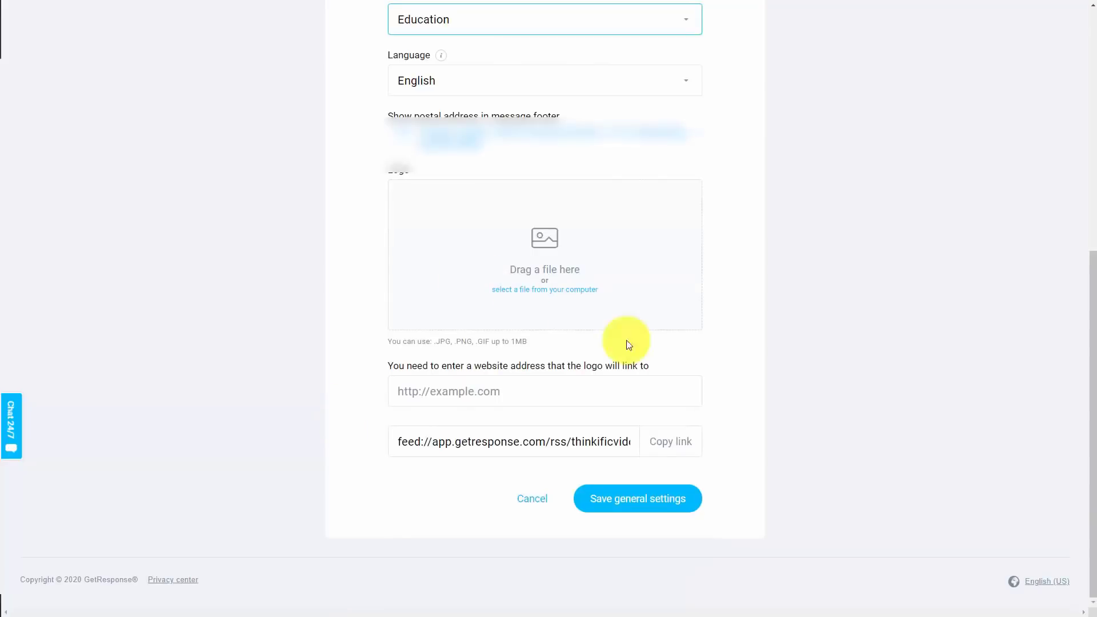
pyautogui.click(641, 506)
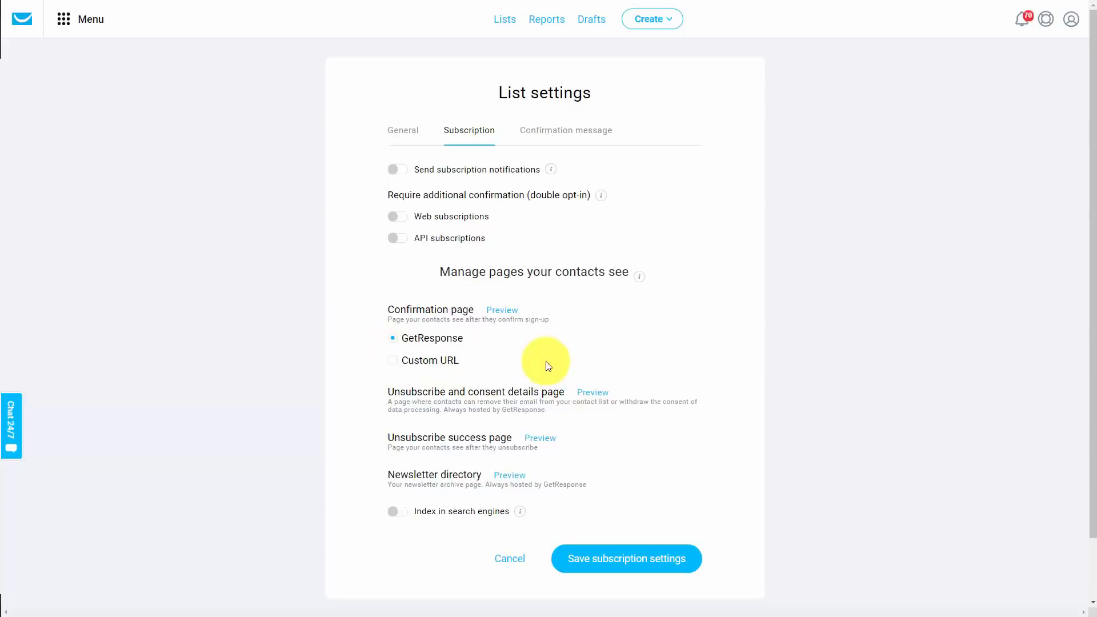
pyautogui.click(614, 560)
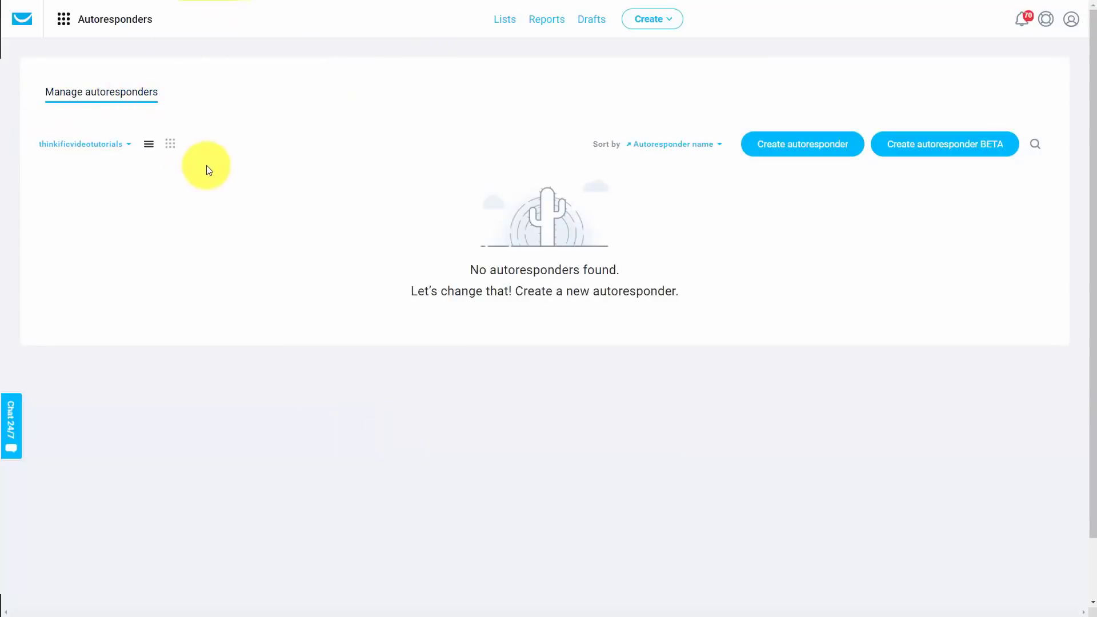
# Step: Set up the autoresponder "Thanks for Taking Our Course" for day 0, list thinkificvideotutorials, sent immediately, and start a new email for it
pyautogui.click(771, 146)
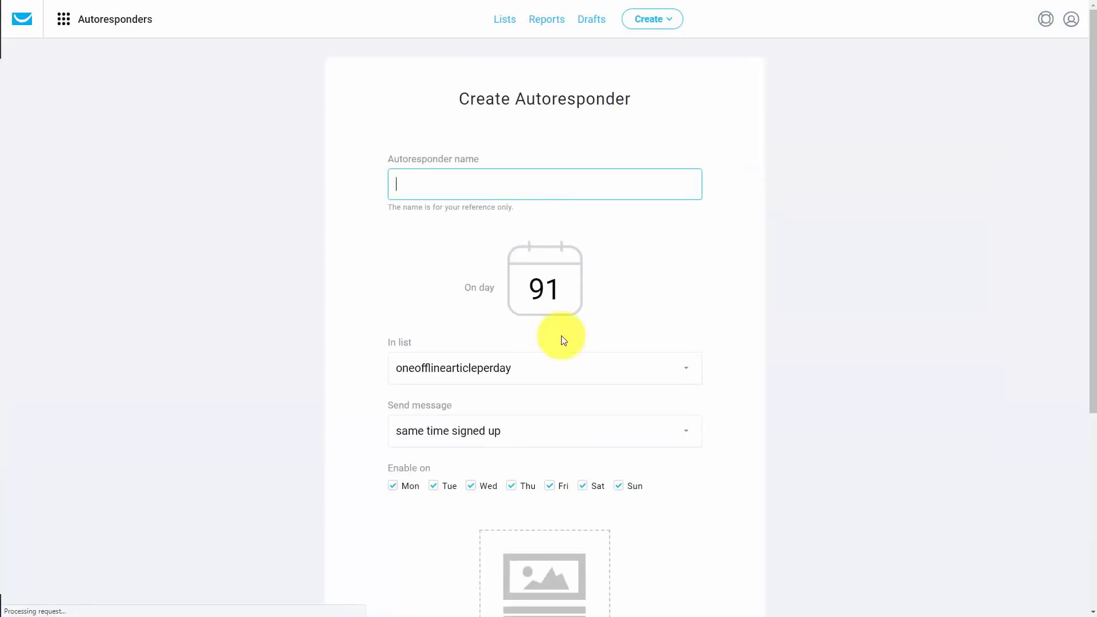
pyautogui.write('Thanks for Taking Our Course')
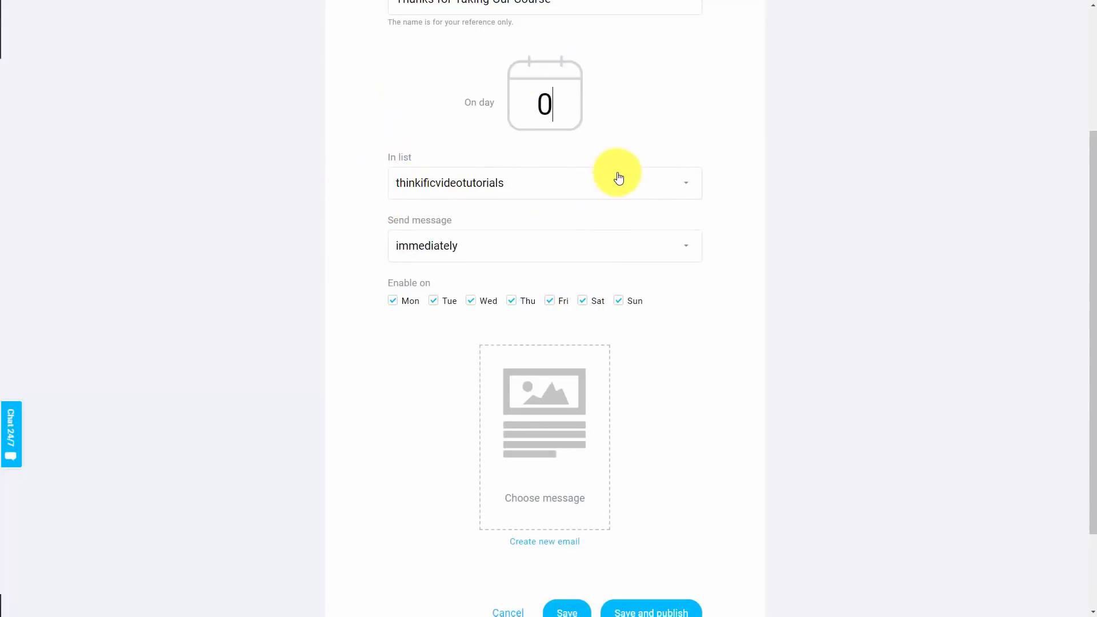
pyautogui.scroll(-2, 620, 179)
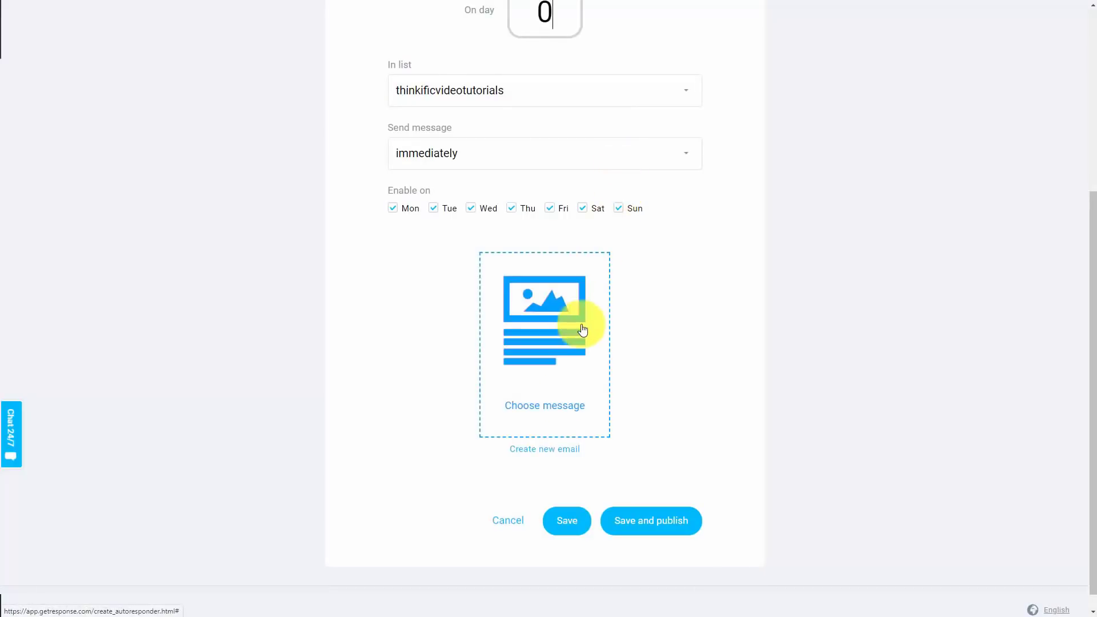
pyautogui.click(546, 453)
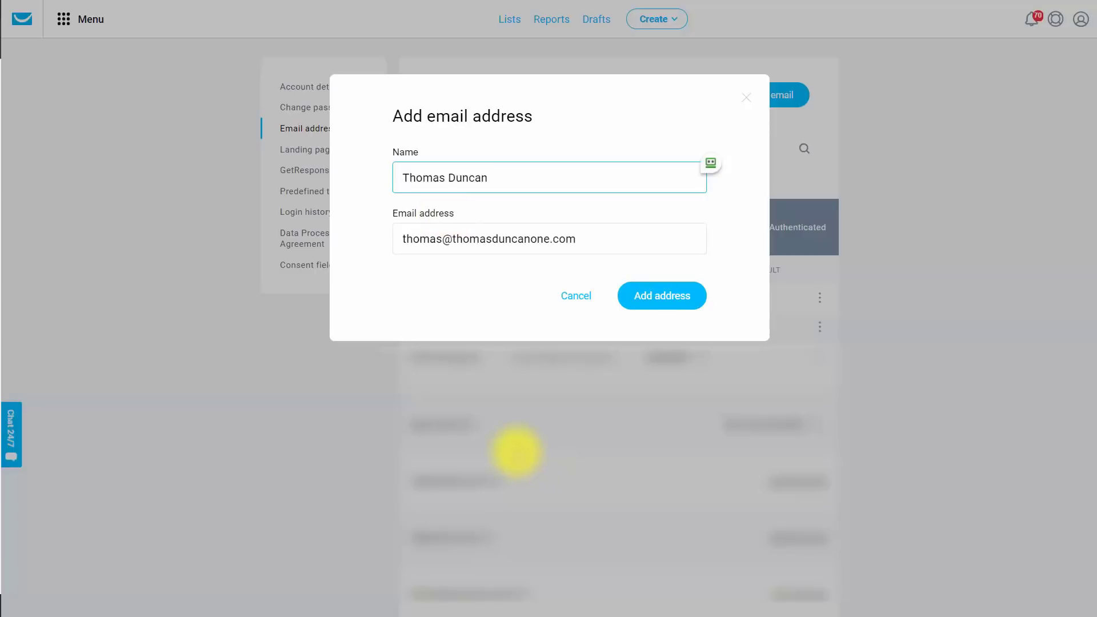
# Step: Add the sender's name and e-mail address in GetResponse, confirm the address from the webmail inbox, and start authenticating its domain
pyautogui.click(641, 296)
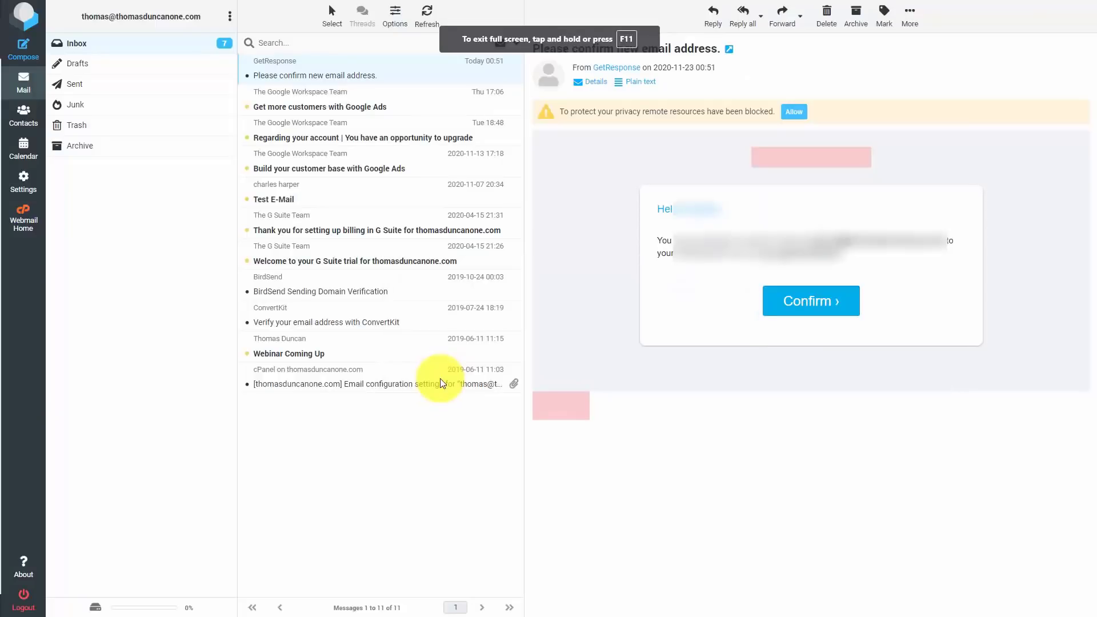
pyautogui.click(813, 301)
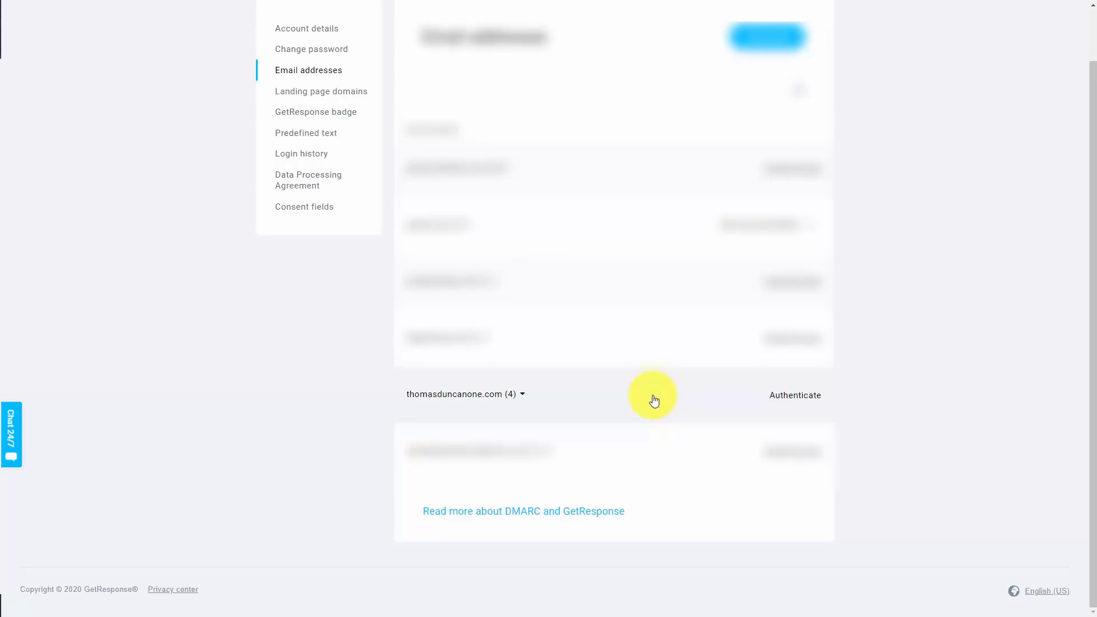
pyautogui.click(782, 400)
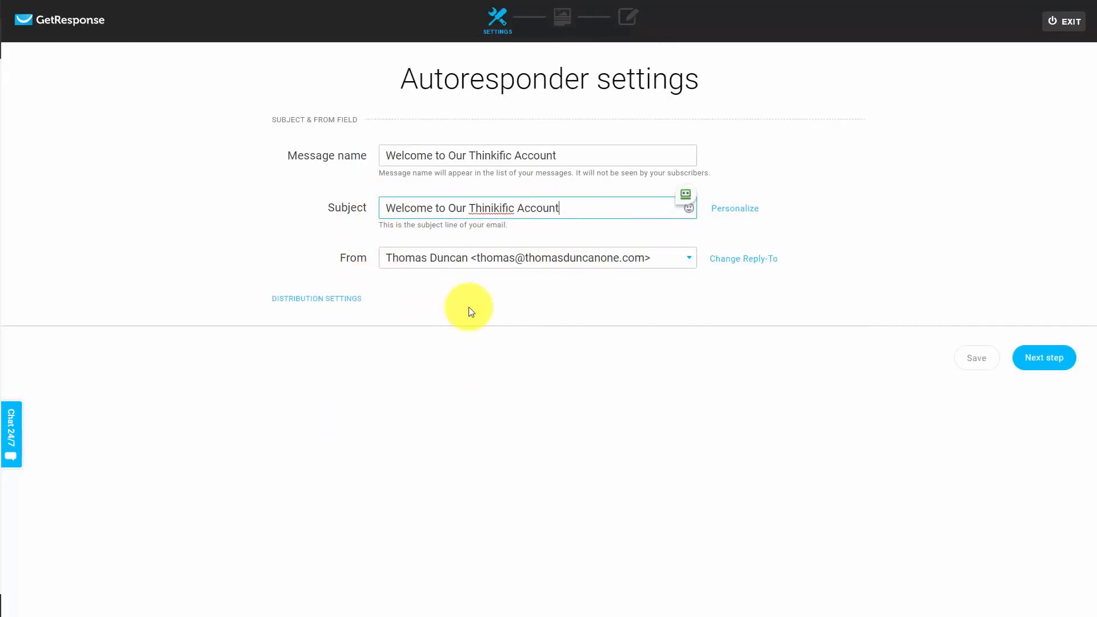
# Step: Accept the "Welcome to Our Thinkific Account" message settings and create the email from scratch with the Blank template
pyautogui.click(1039, 359)
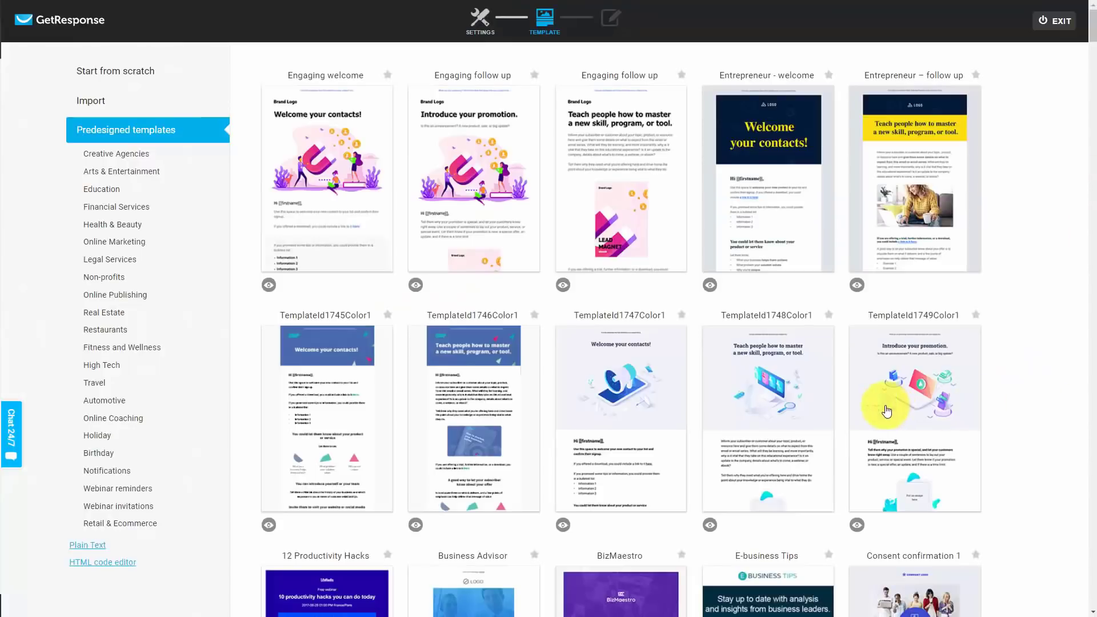
pyautogui.moveTo(644, 374)
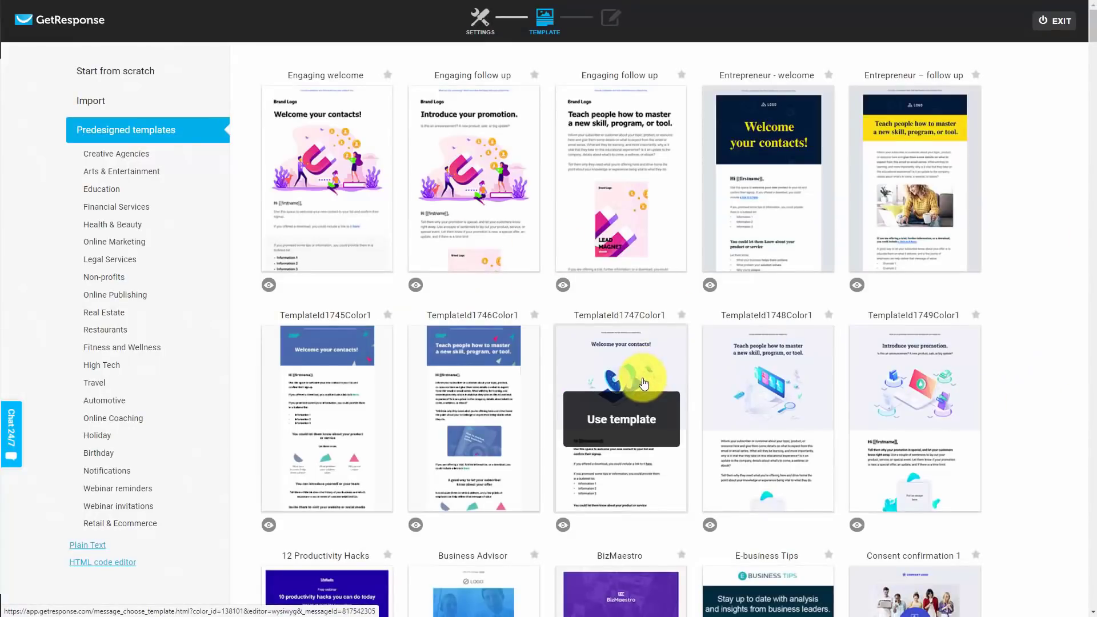
pyautogui.moveTo(439, 249)
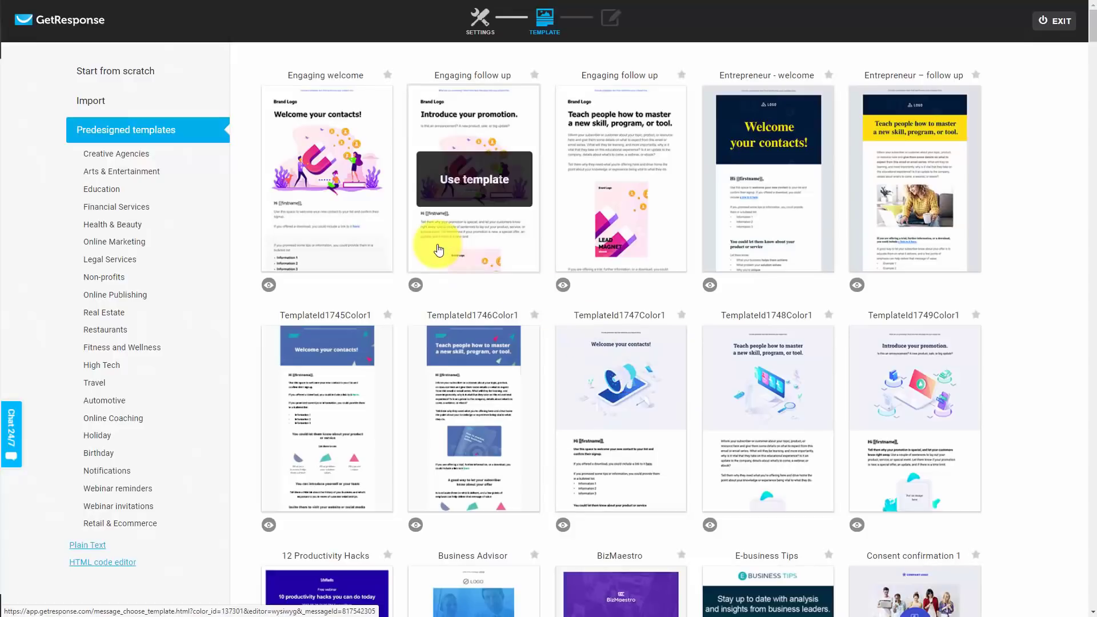
pyautogui.click(148, 73)
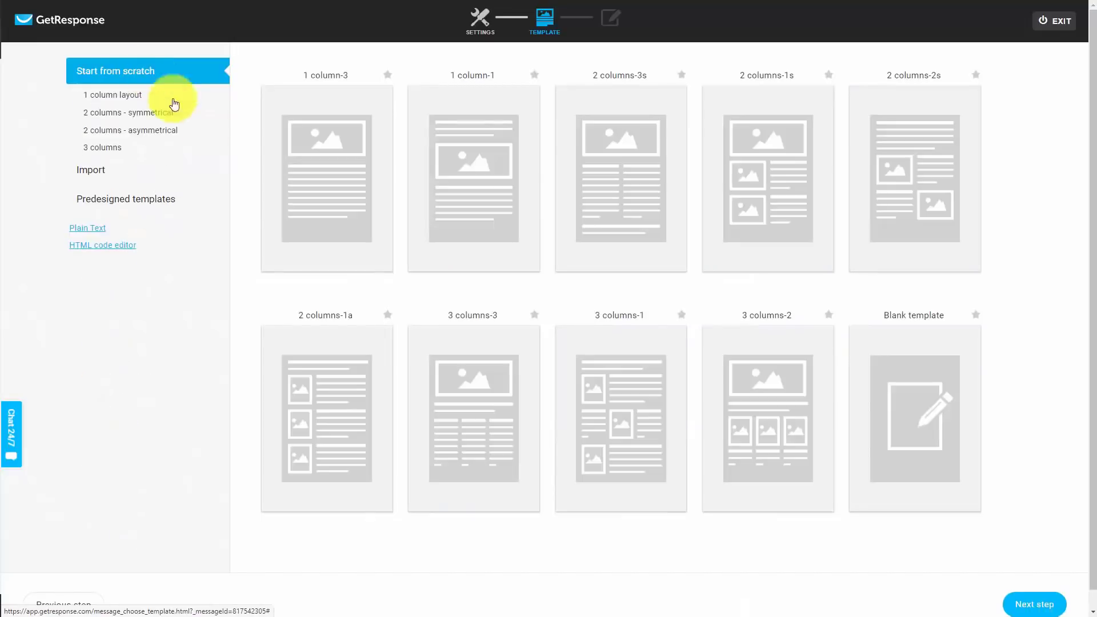
pyautogui.click(912, 427)
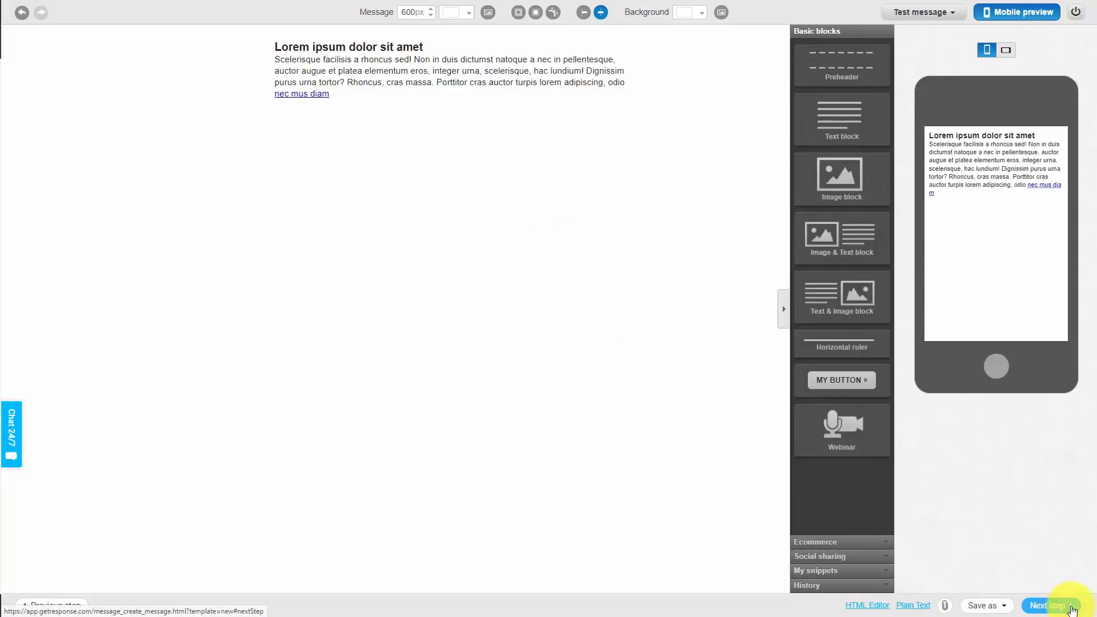
pyautogui.click(1048, 606)
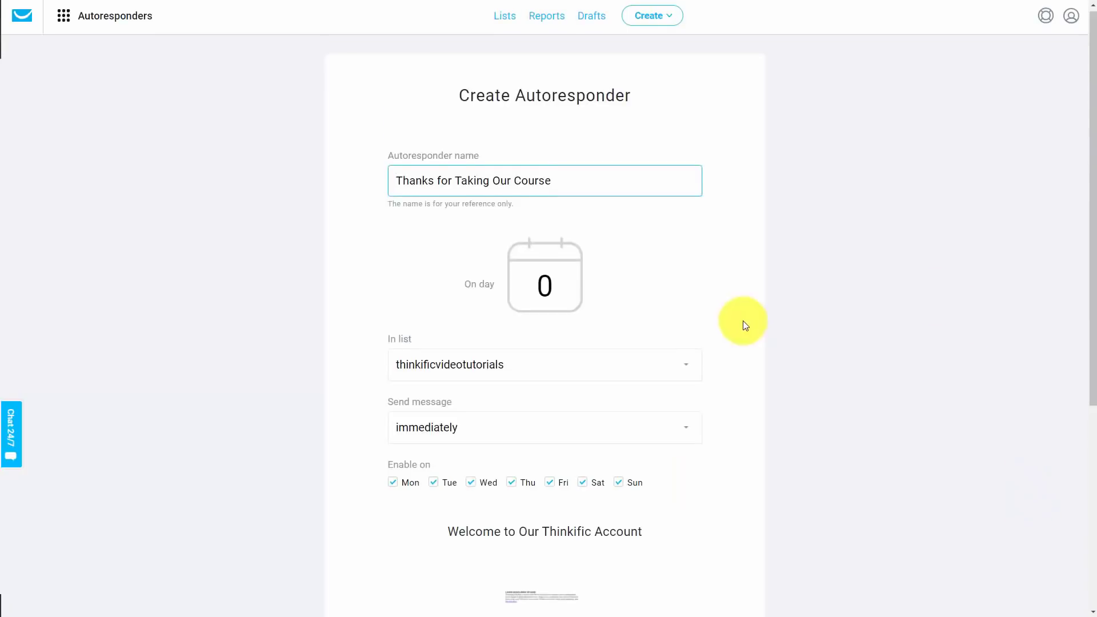
# Step: Review the "Thanks for Taking Our Course" autoresponder's settings and attached welcome message, and save and publish it
pyautogui.scroll(-5, 740, 334)
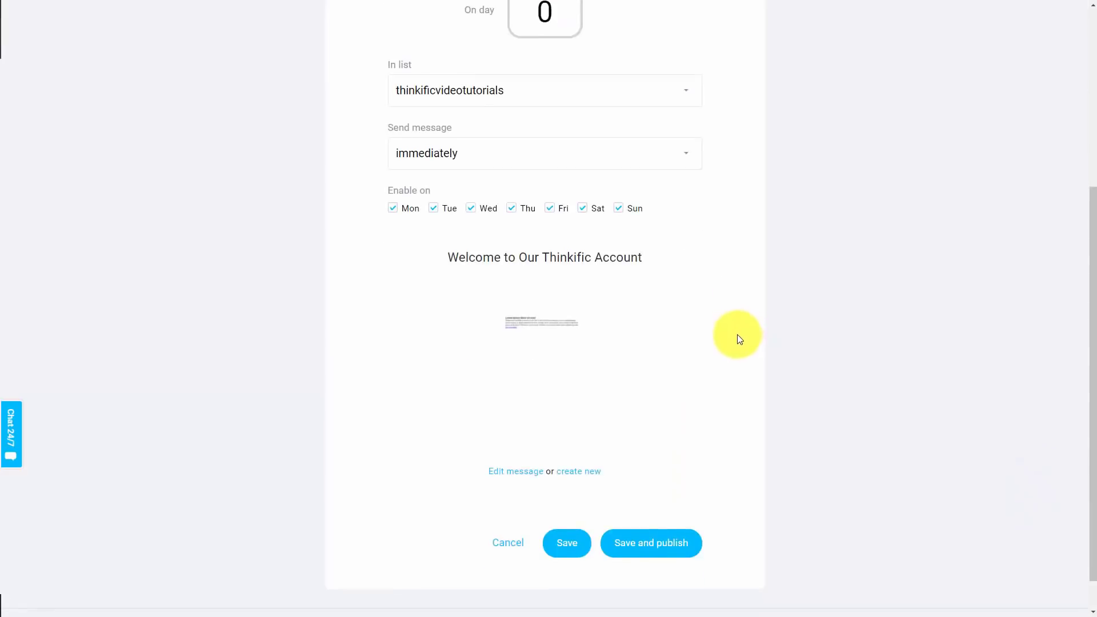
pyautogui.scroll(5, 696, 340)
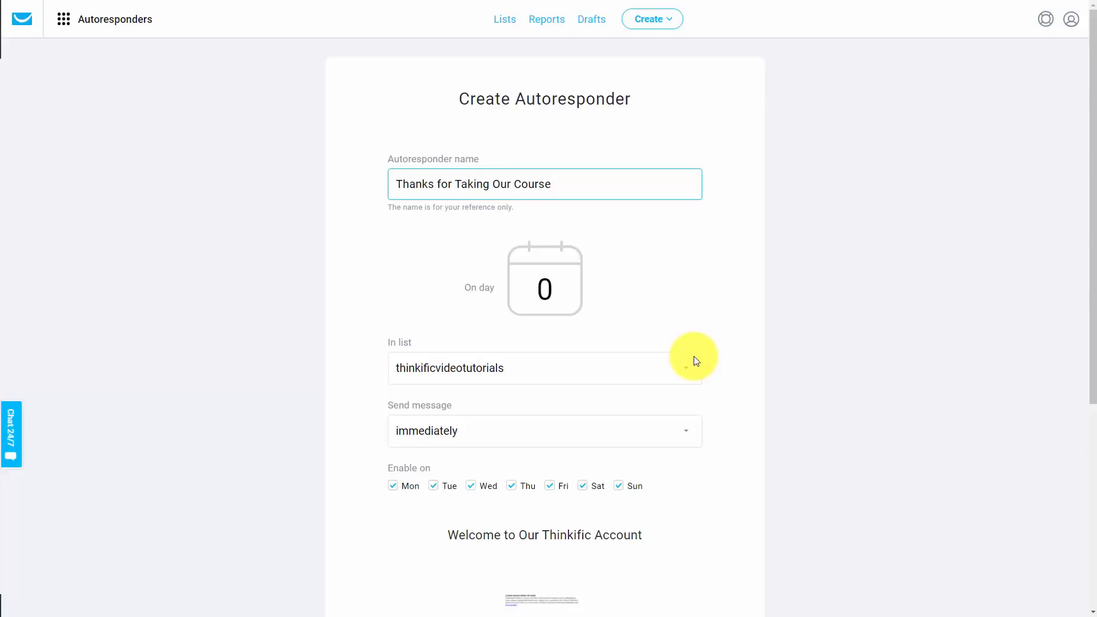
pyautogui.scroll(-5, 696, 360)
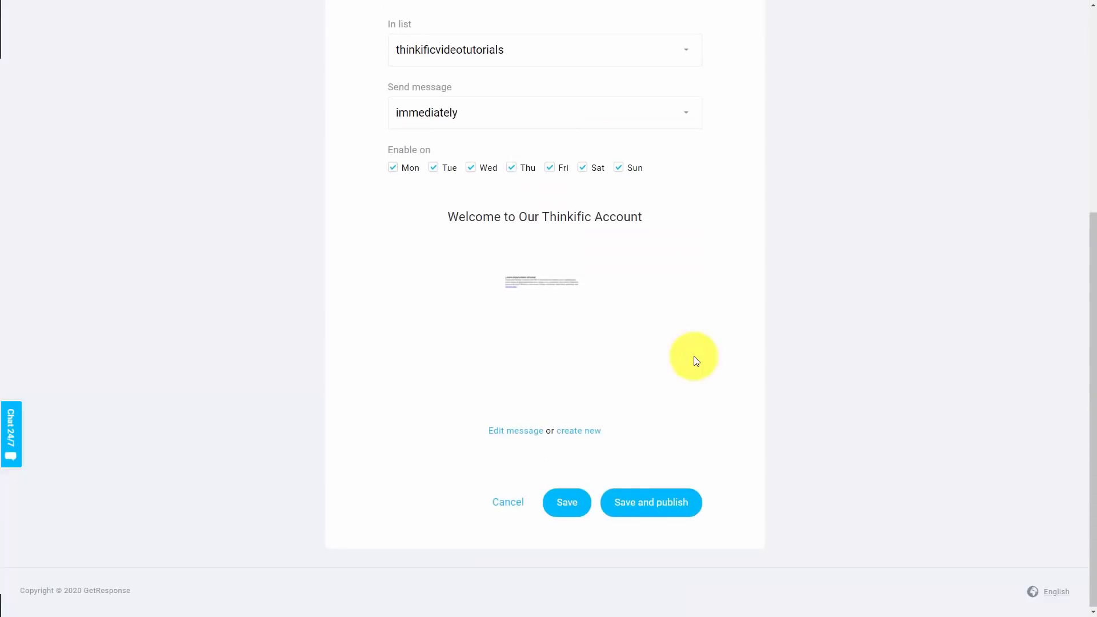
pyautogui.click(648, 503)
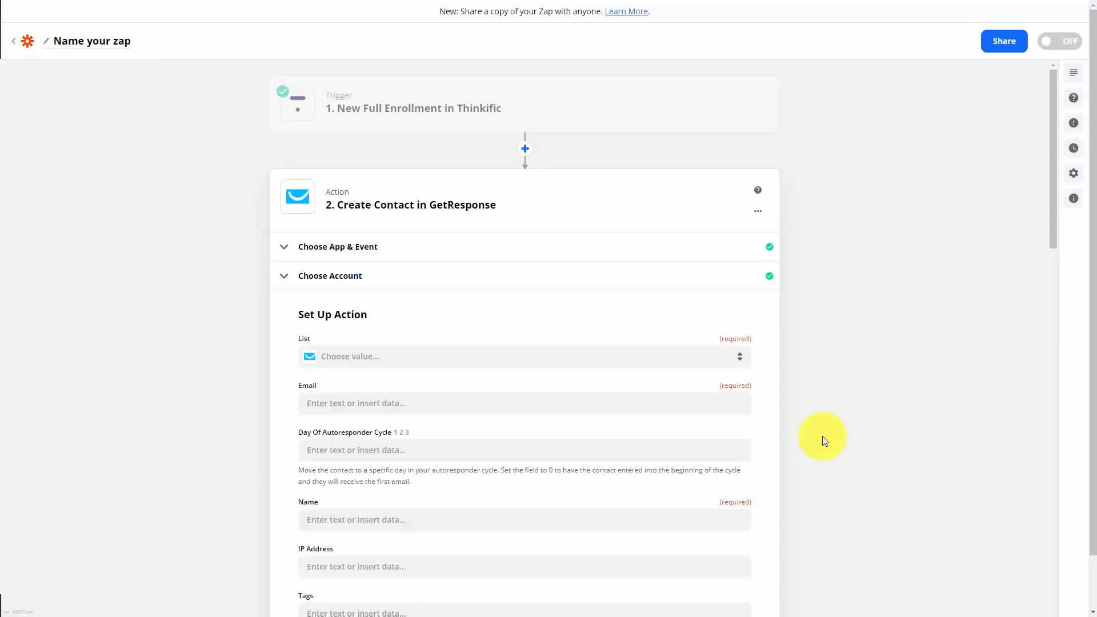
# Step: Back in Zapier, set the Create Contact action's list to thinkificvideotutorials and map Email to the enrollment's User Email
pyautogui.scroll(-3, 822, 436)
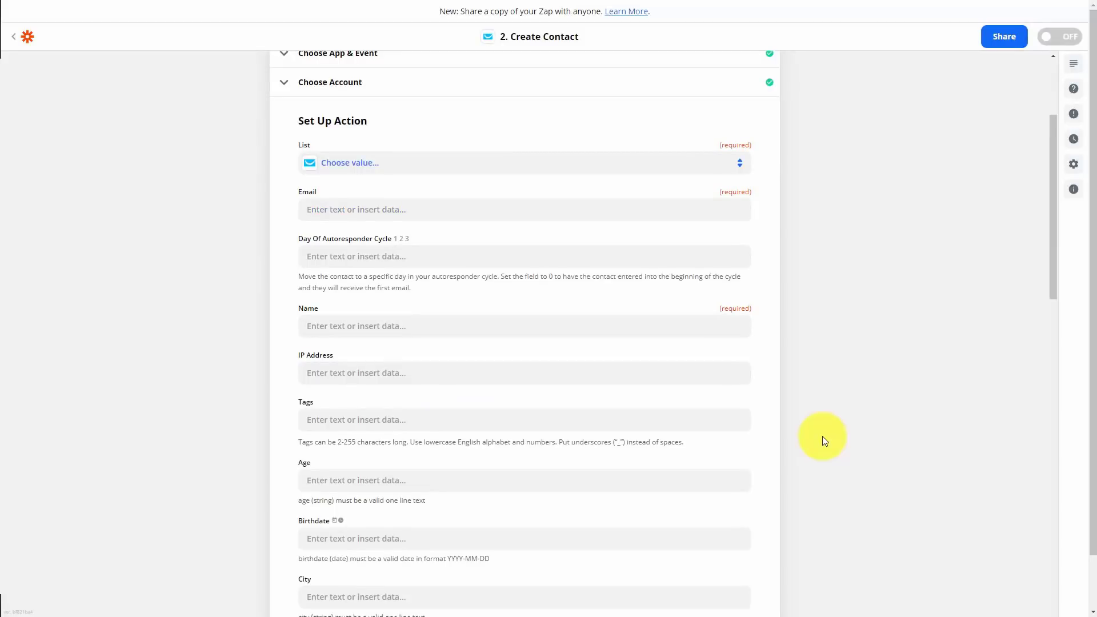
pyautogui.press('Return')
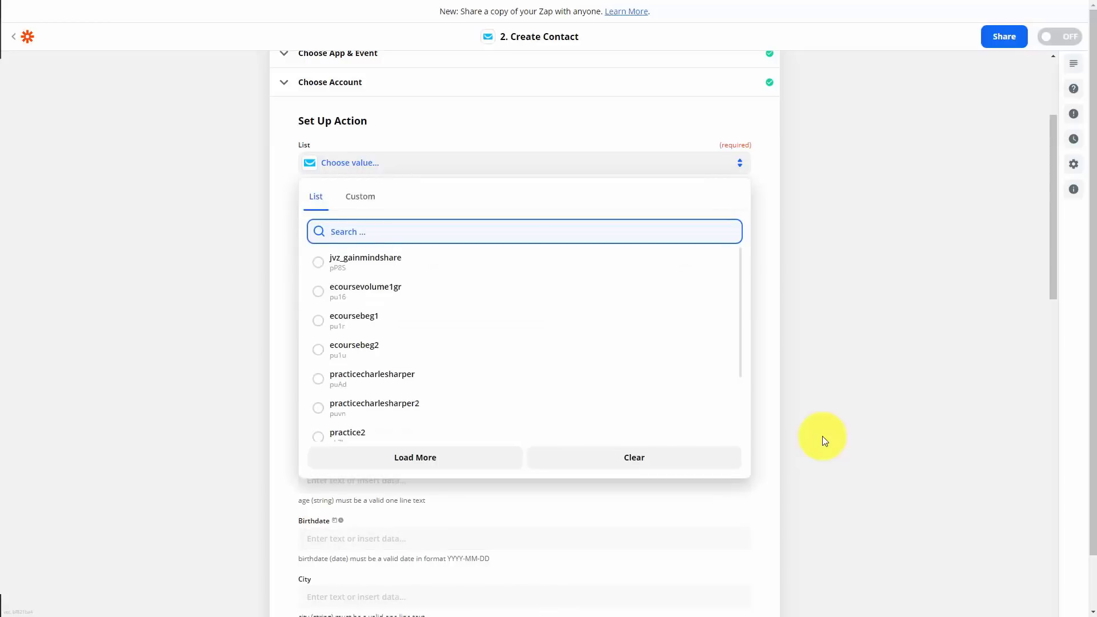
pyautogui.click(479, 440)
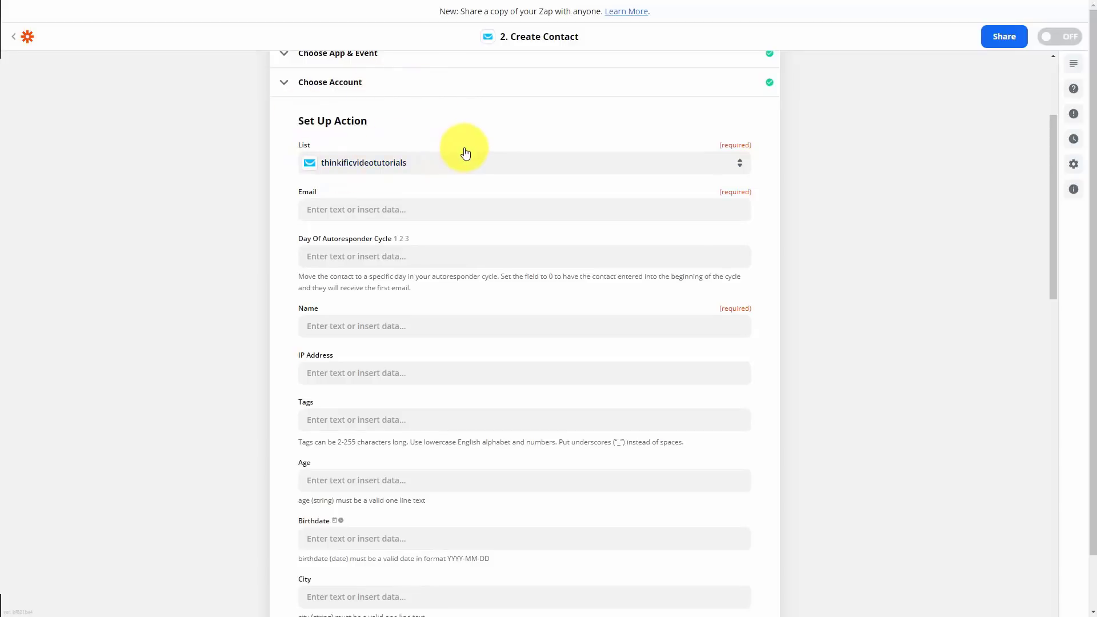
pyautogui.click(378, 211)
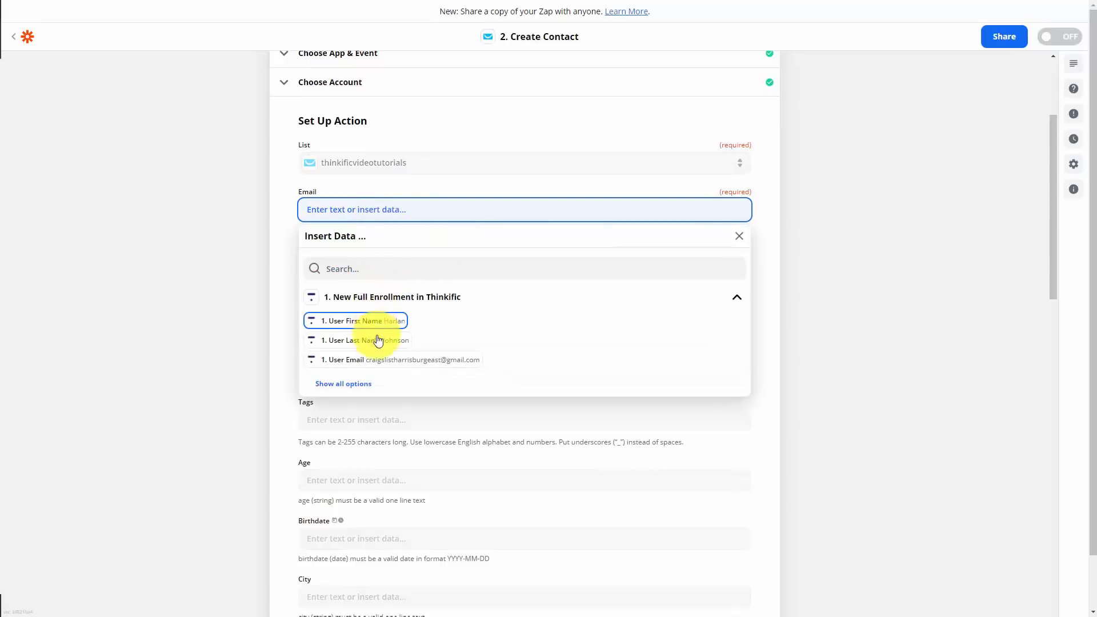
pyautogui.click(404, 361)
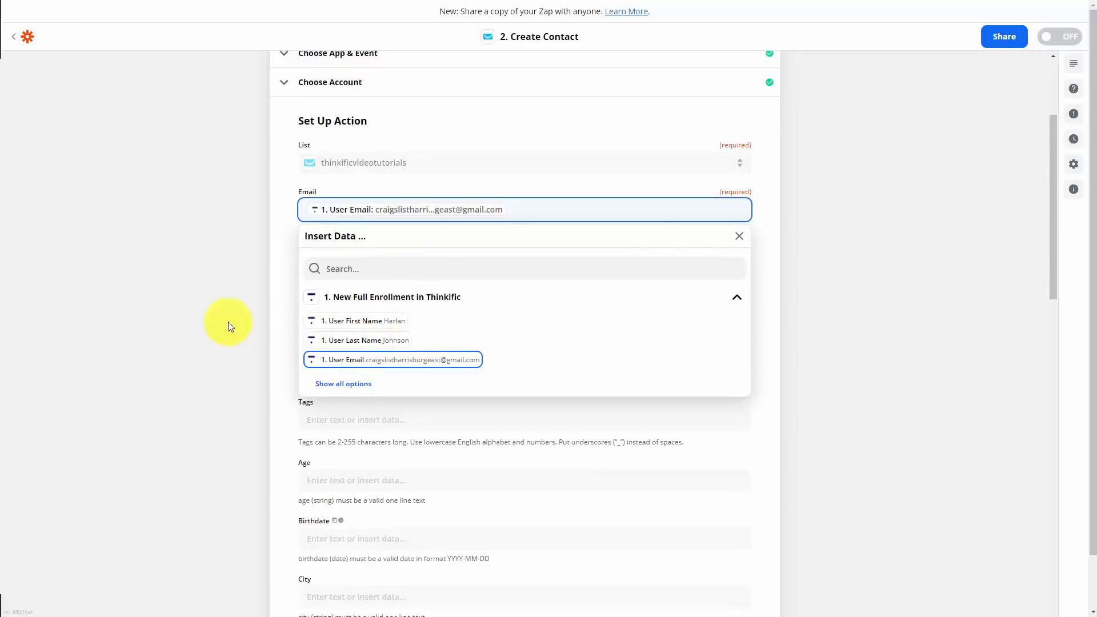
pyautogui.click(200, 302)
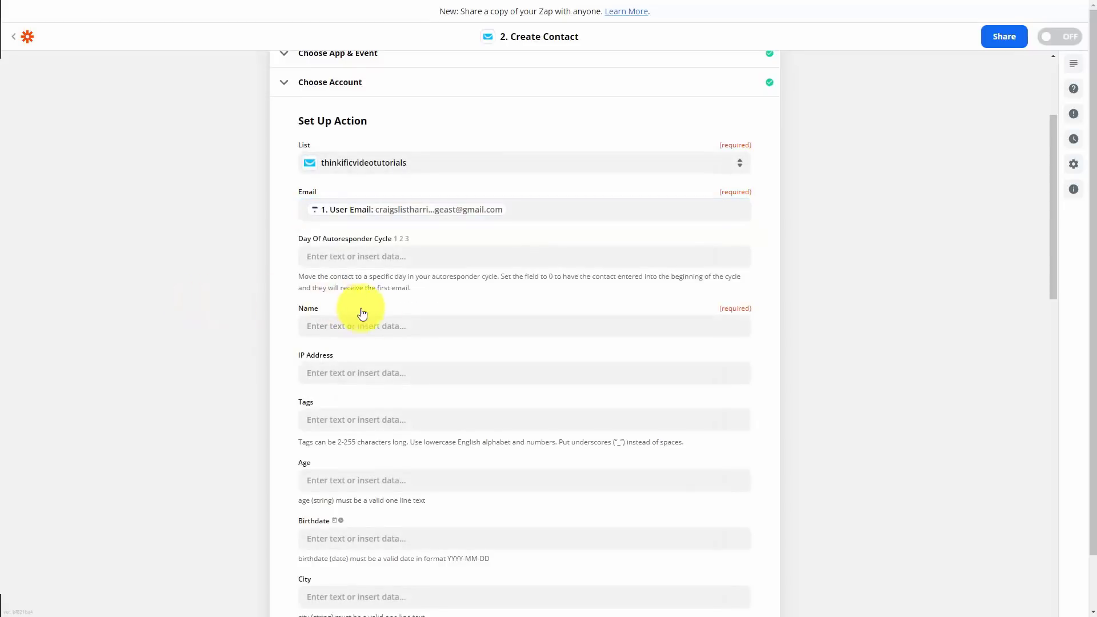
# Step: Set Day Of Autoresponder Cycle to 0 and fill Name with the enrollment's User First Name and User Last Name
pyautogui.click(359, 257)
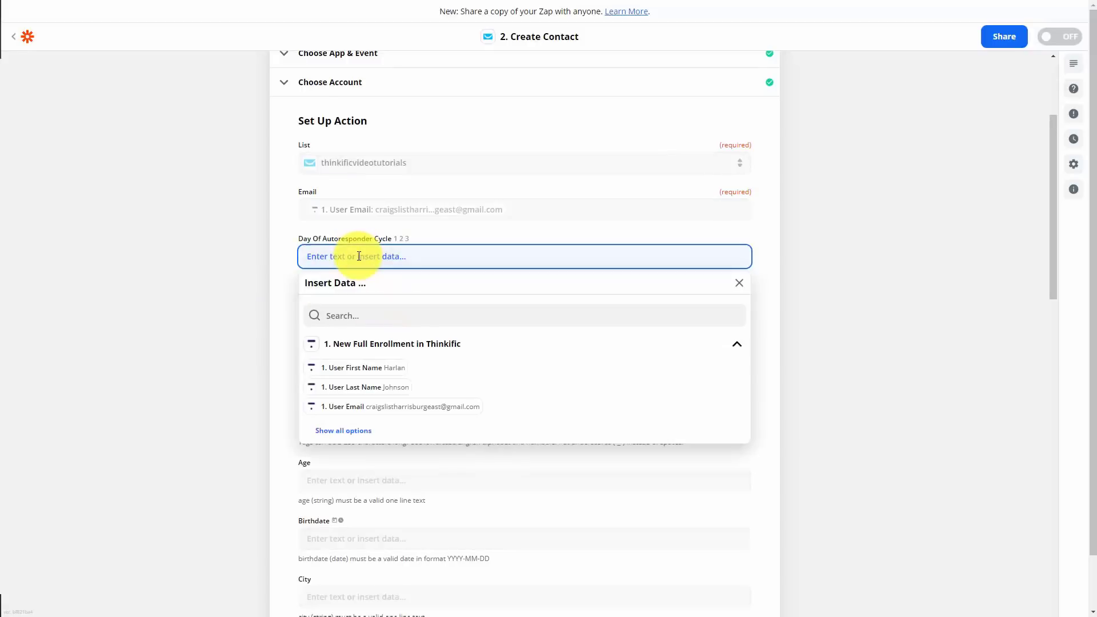
pyautogui.write('0')
pyautogui.click(208, 272)
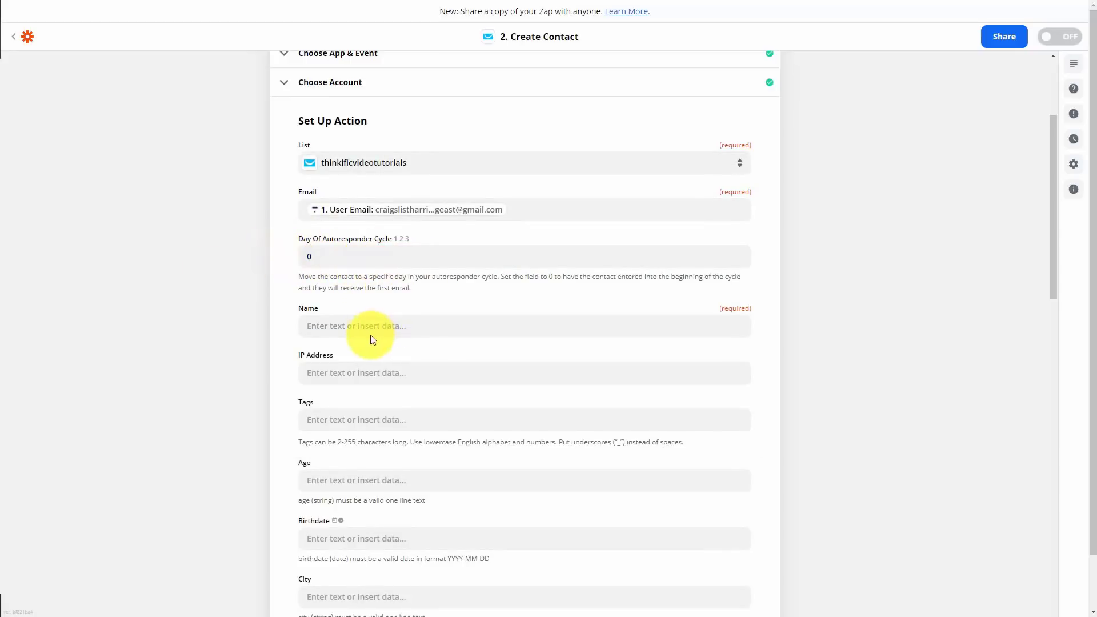
pyautogui.click(362, 318)
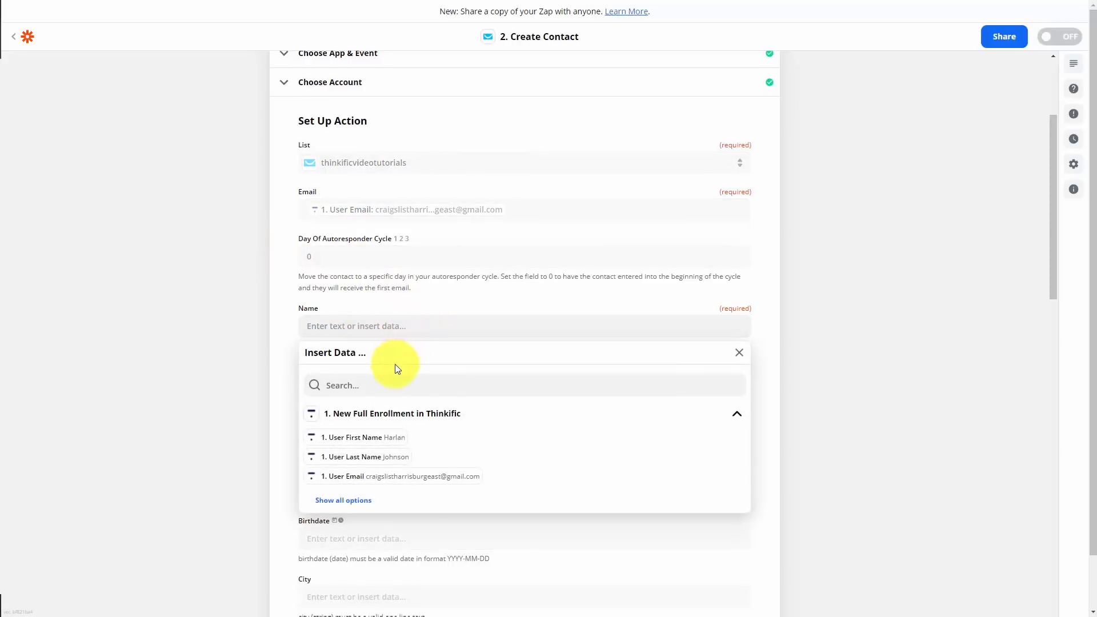
pyautogui.click(380, 441)
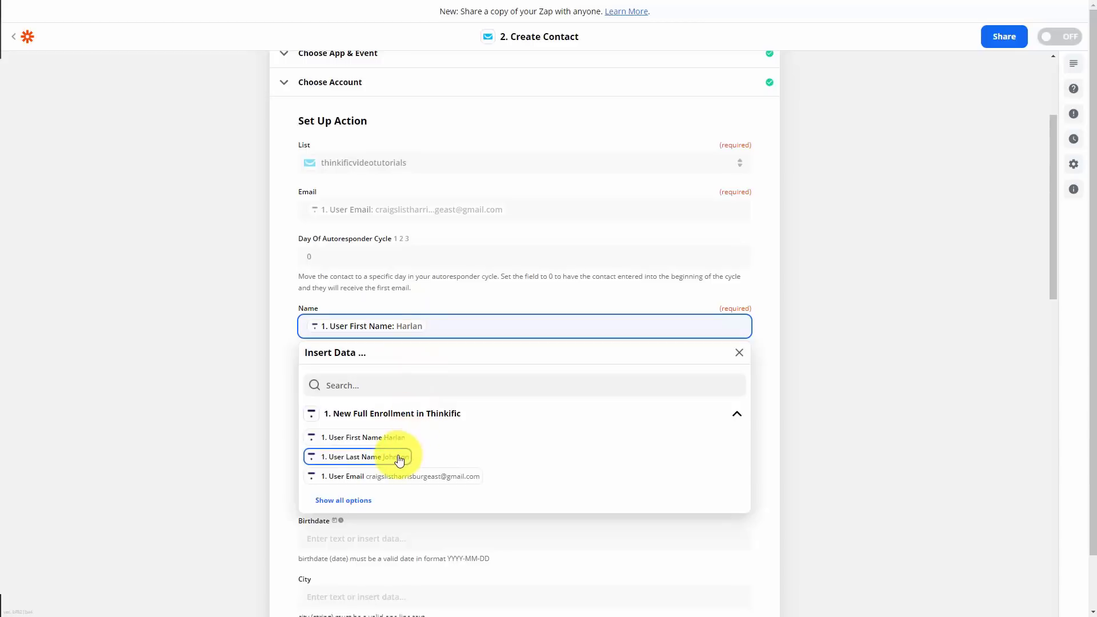
pyautogui.click(399, 460)
pyautogui.click(240, 399)
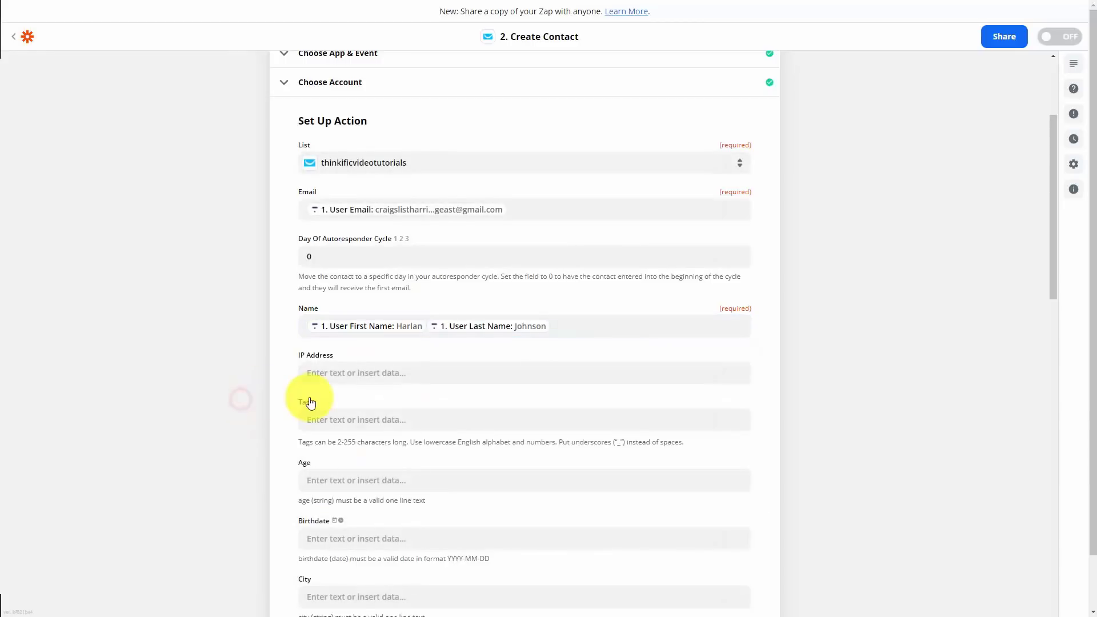
# Step: Accept the Create Contact setup with the optional fields left empty, send a test contact to GetResponse, and turn on the Zap
pyautogui.scroll(-15, 229, 391)
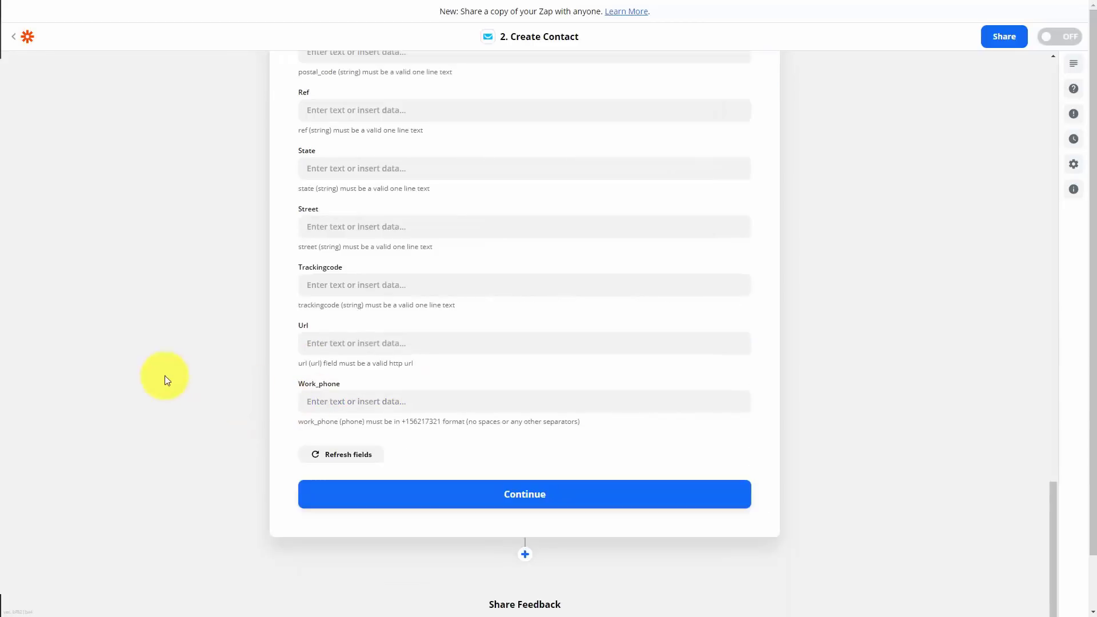
pyautogui.click(534, 495)
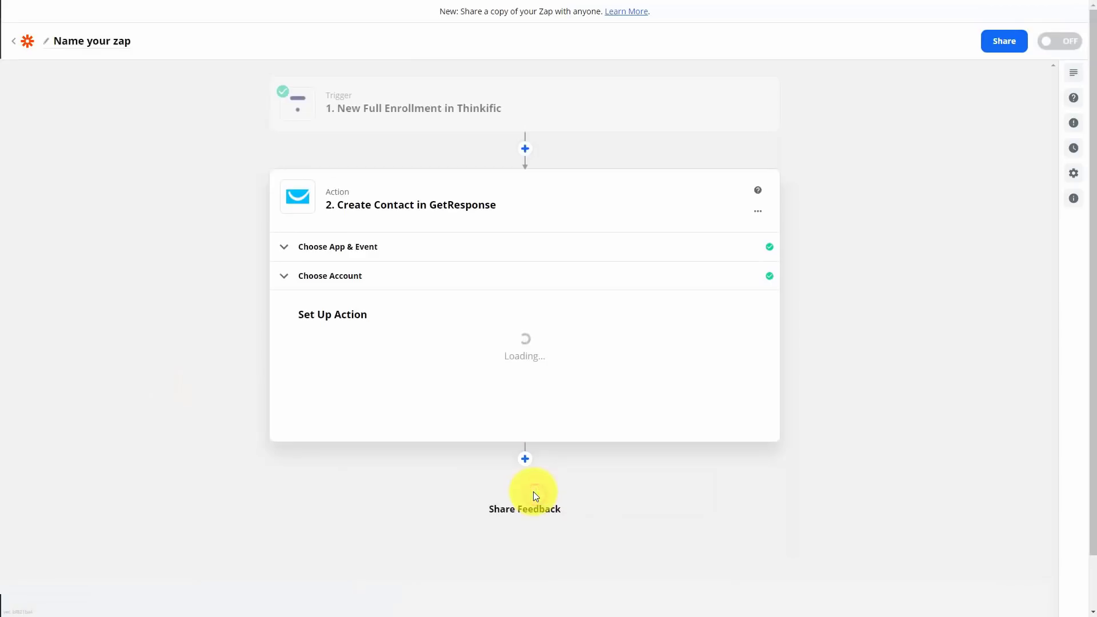
pyautogui.scroll(-10, 533, 492)
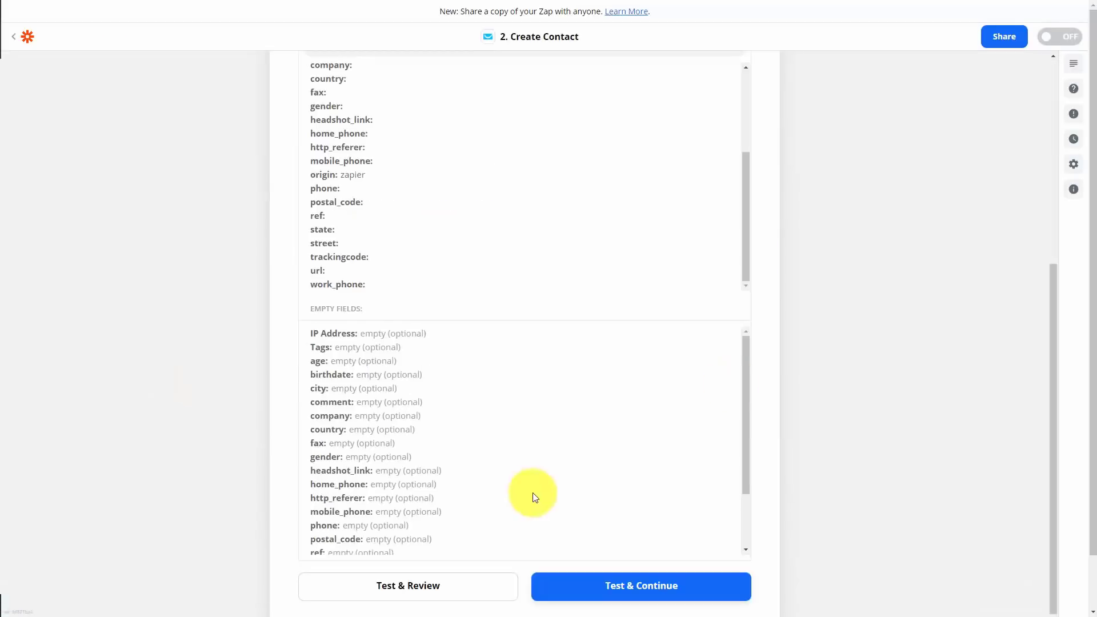
pyautogui.scroll(-1, 557, 509)
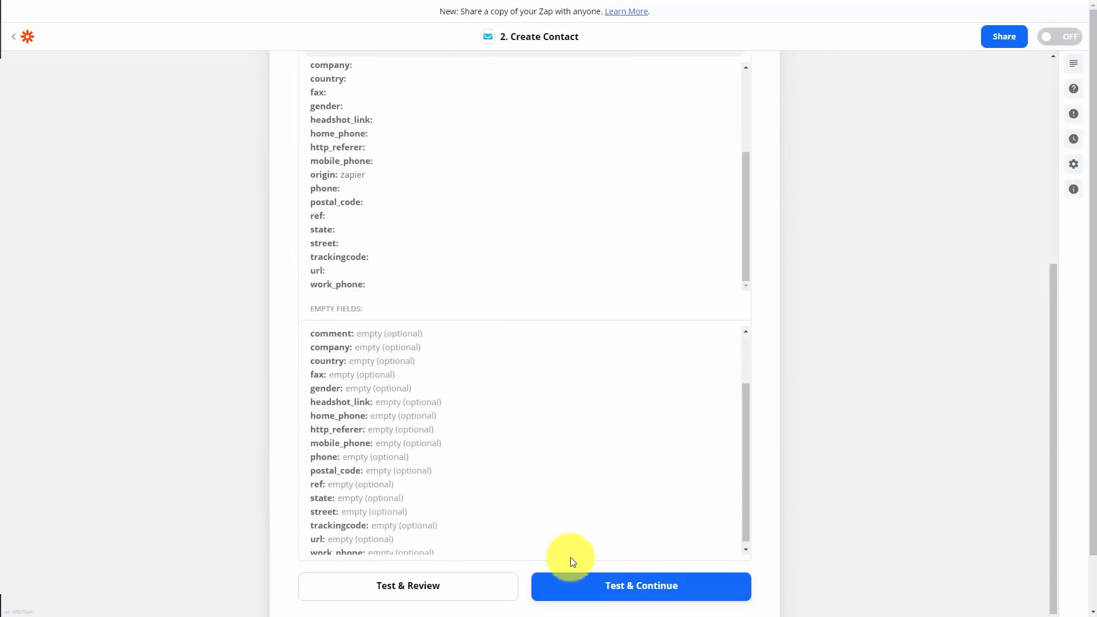
pyautogui.click(633, 590)
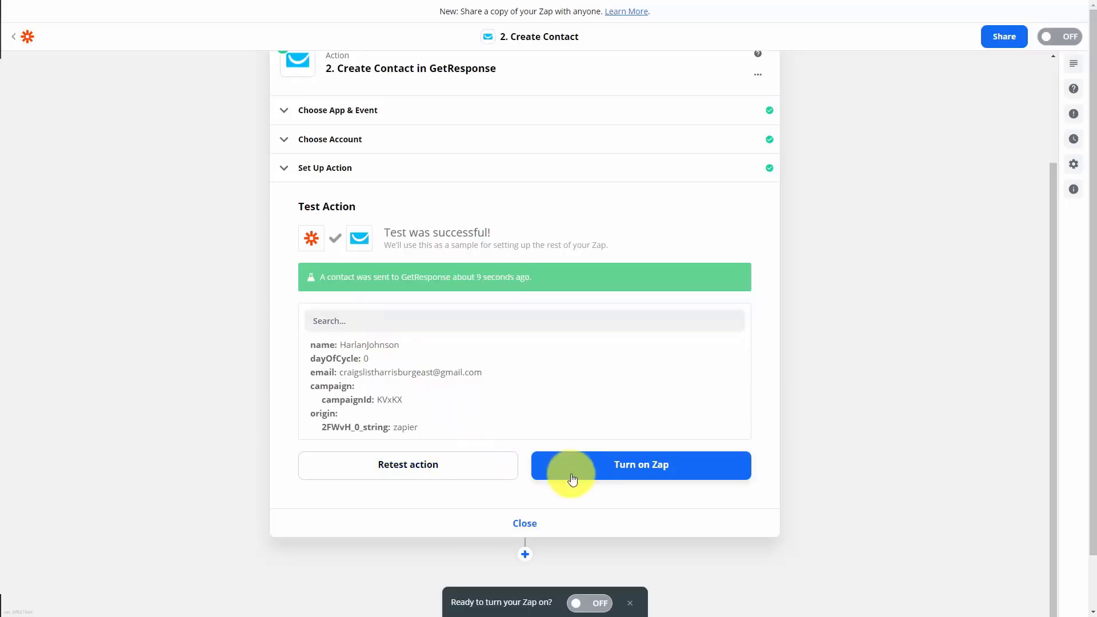
pyautogui.click(633, 472)
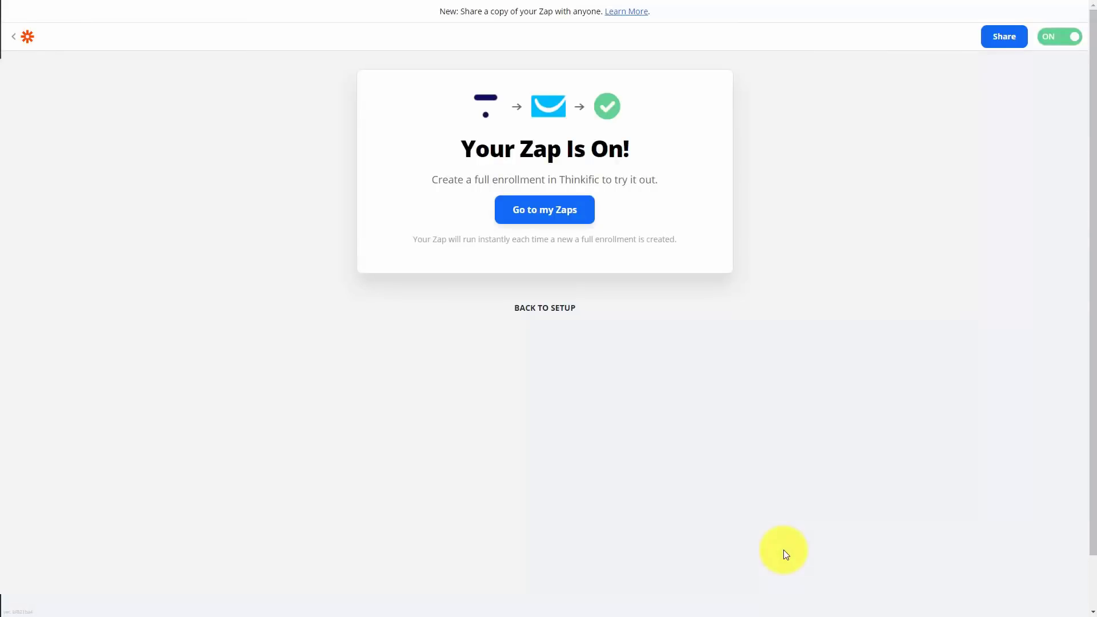
# Step: Switch to GetResponse and look over the Create Autoresponder form for the thinkificvideotutorials list
pyautogui.hotkey('ctrl', 'Tab')
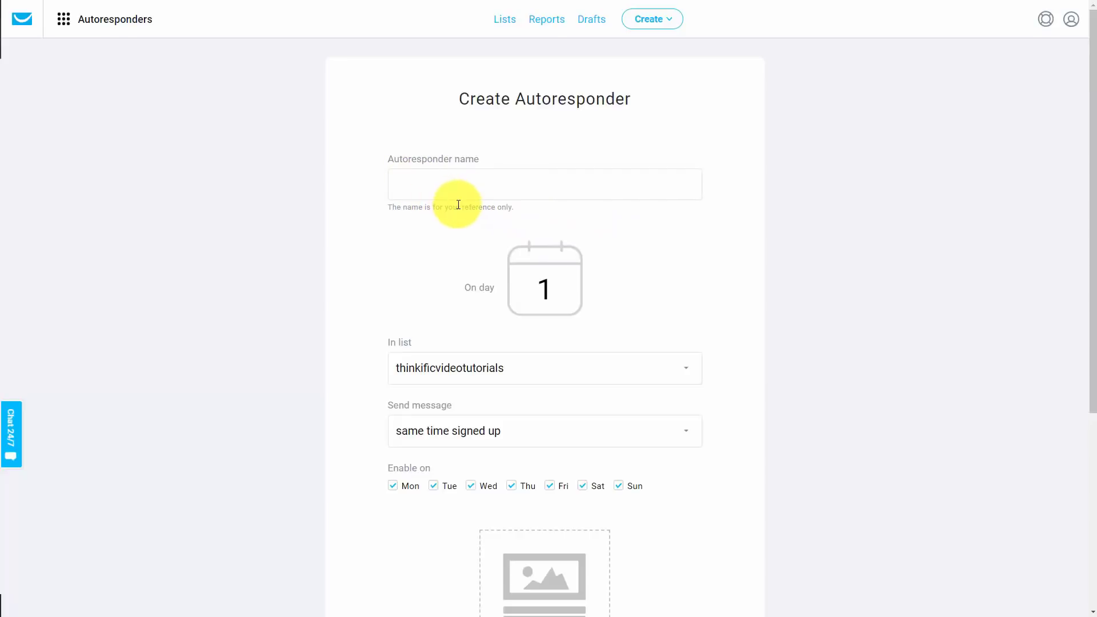
pyautogui.scroll(-5, 1047, 455)
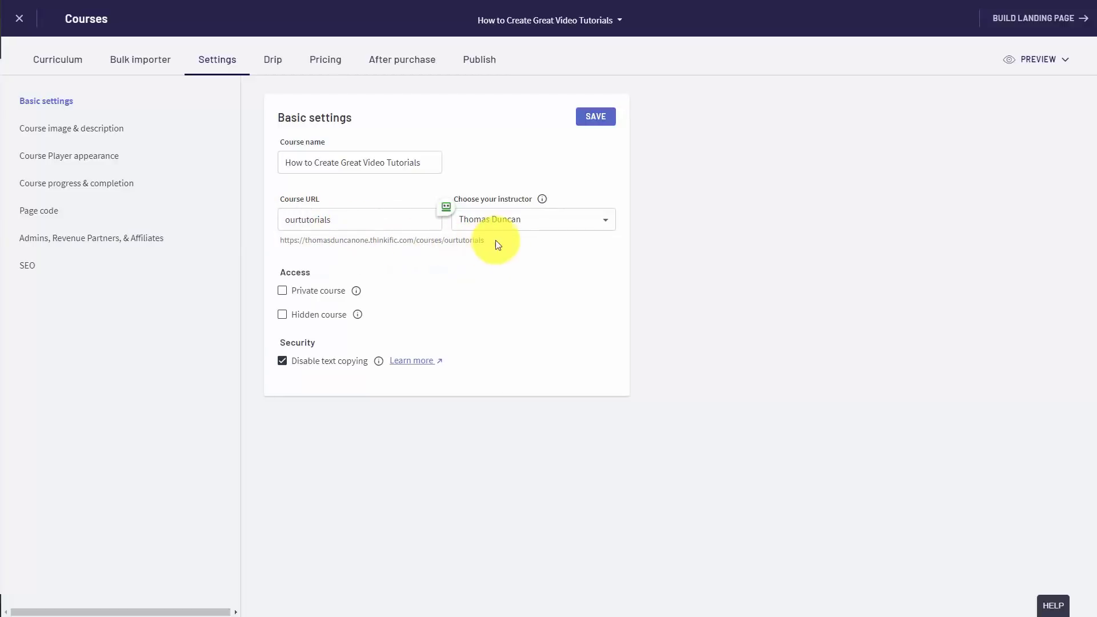
# Step: Copy the course URL from the Thinkific course's basic settings, and in WordPress install and activate the Pretty Links plugin
pyautogui.moveTo(496, 240); pyautogui.dragTo(278, 241)
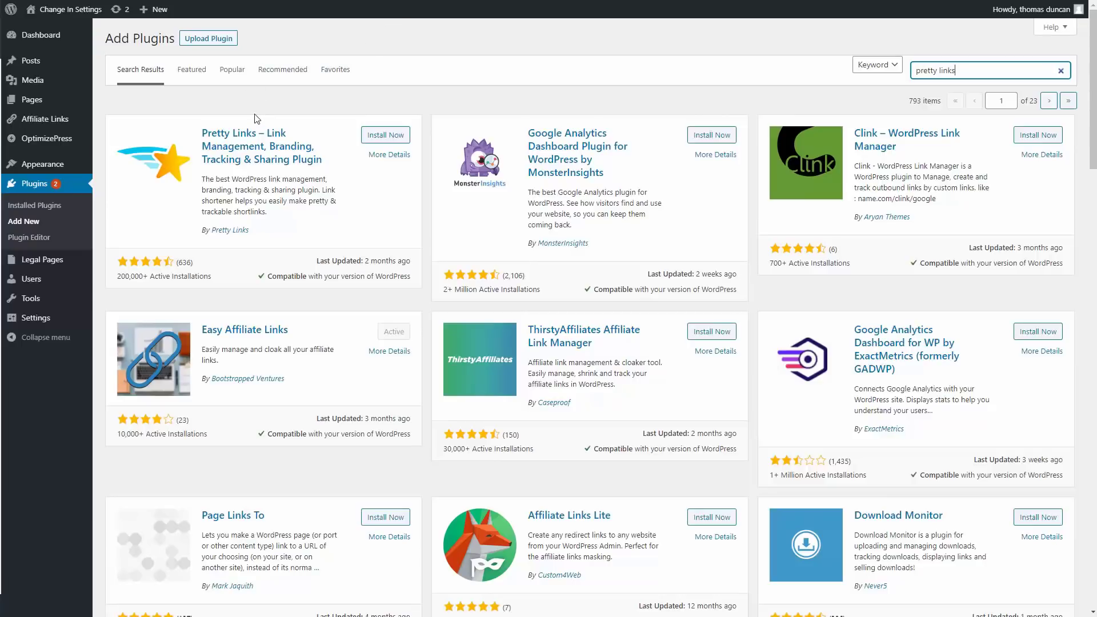
pyautogui.click(385, 136)
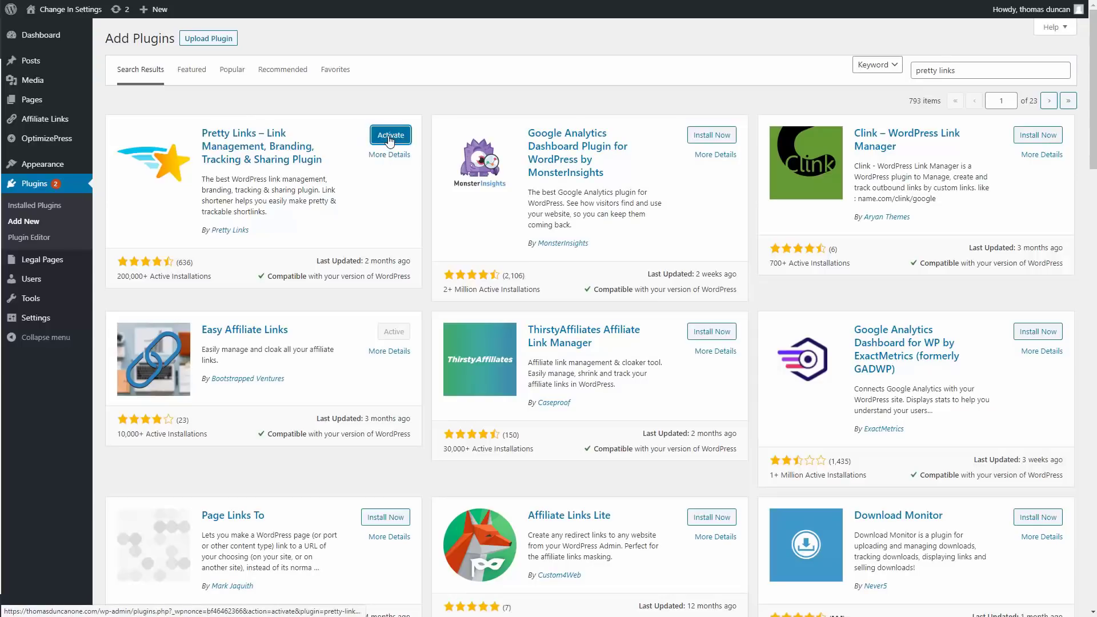
pyautogui.click(384, 138)
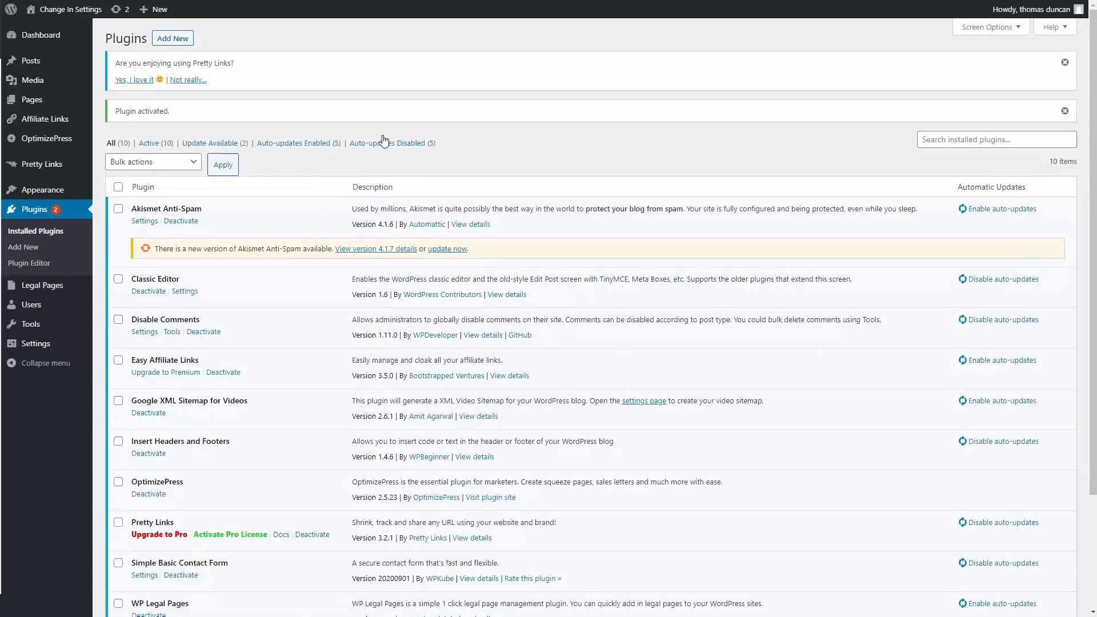
# Step: Add a new Pretty Link with the Thinkific course URL as its target and "courses" as its slug, and save it
pyautogui.moveTo(53, 166)
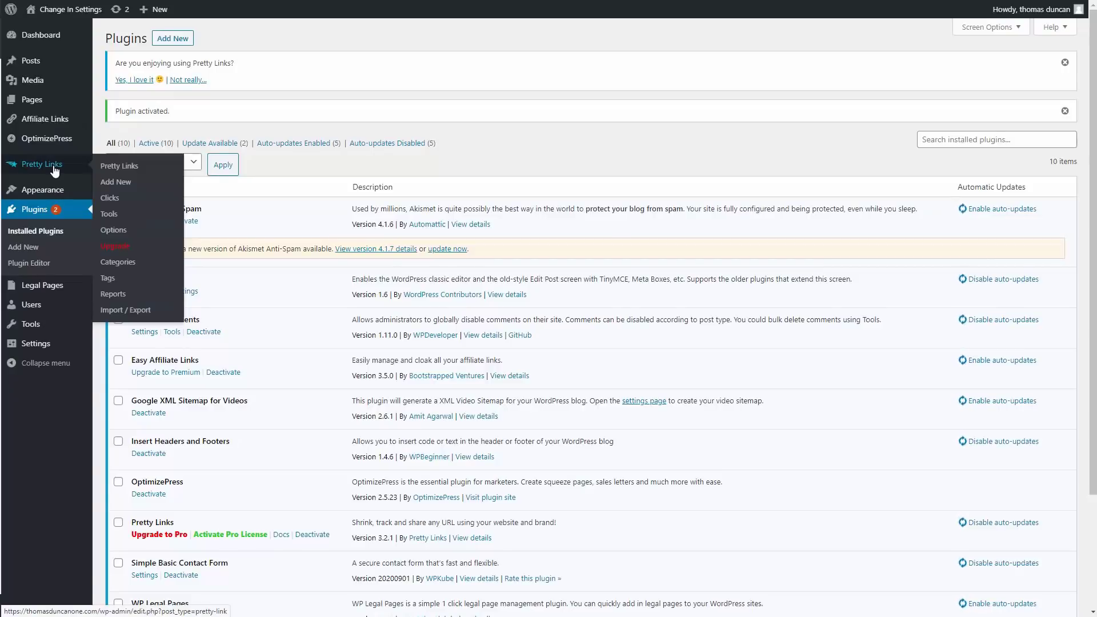
pyautogui.click(119, 184)
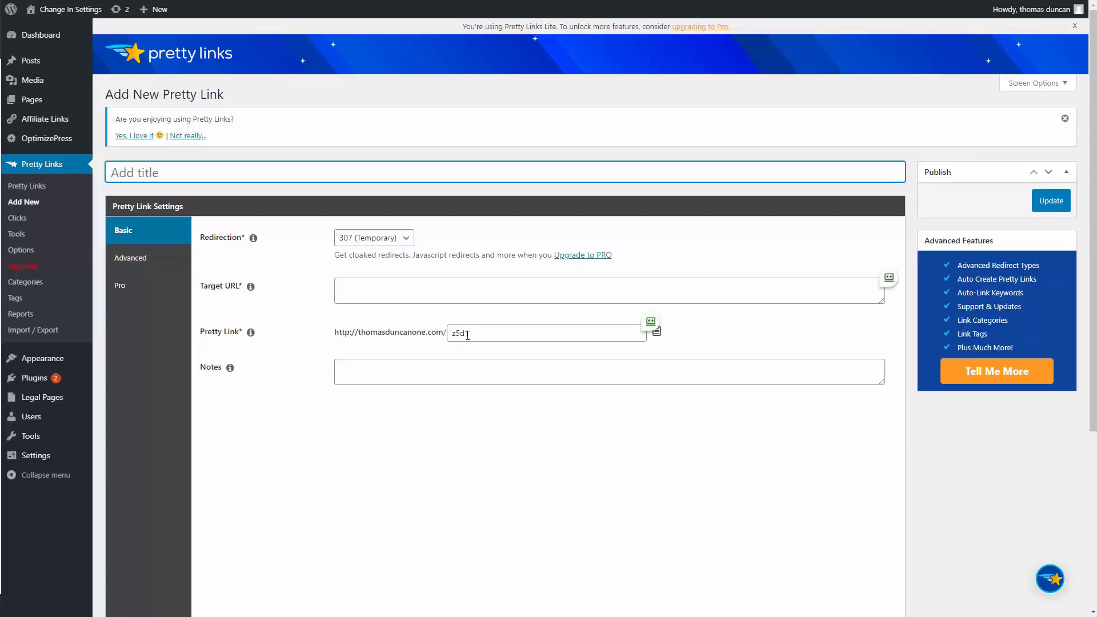
pyautogui.press('Tab')
pyautogui.write('https://thomasduncanone.thinkific.com/courses/ourtutorials')
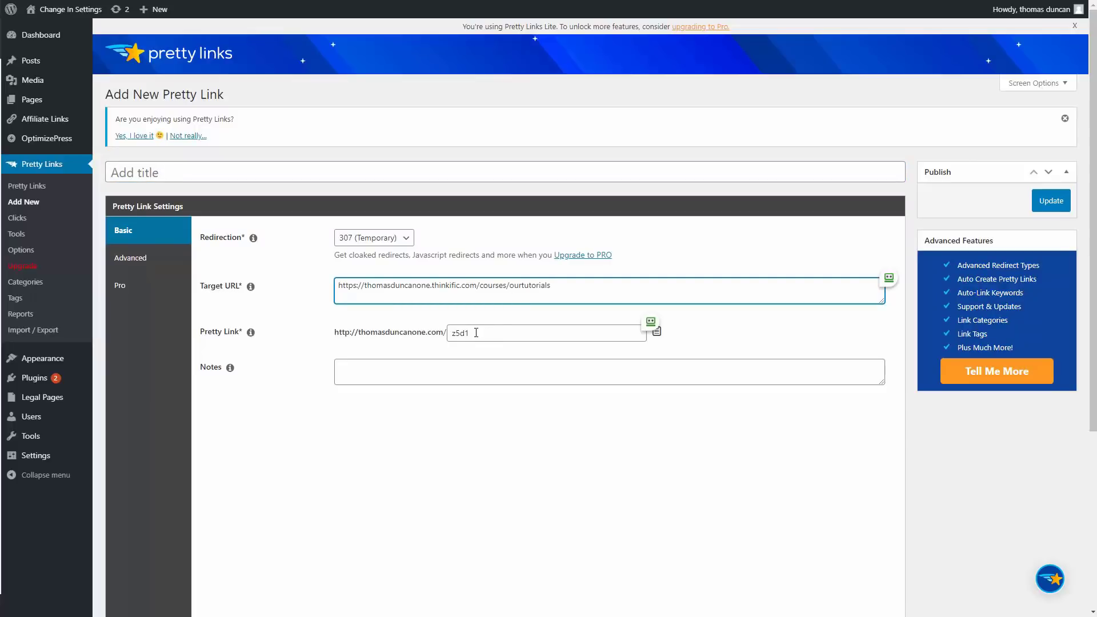
pyautogui.press('Tab')
pyautogui.write('courses')
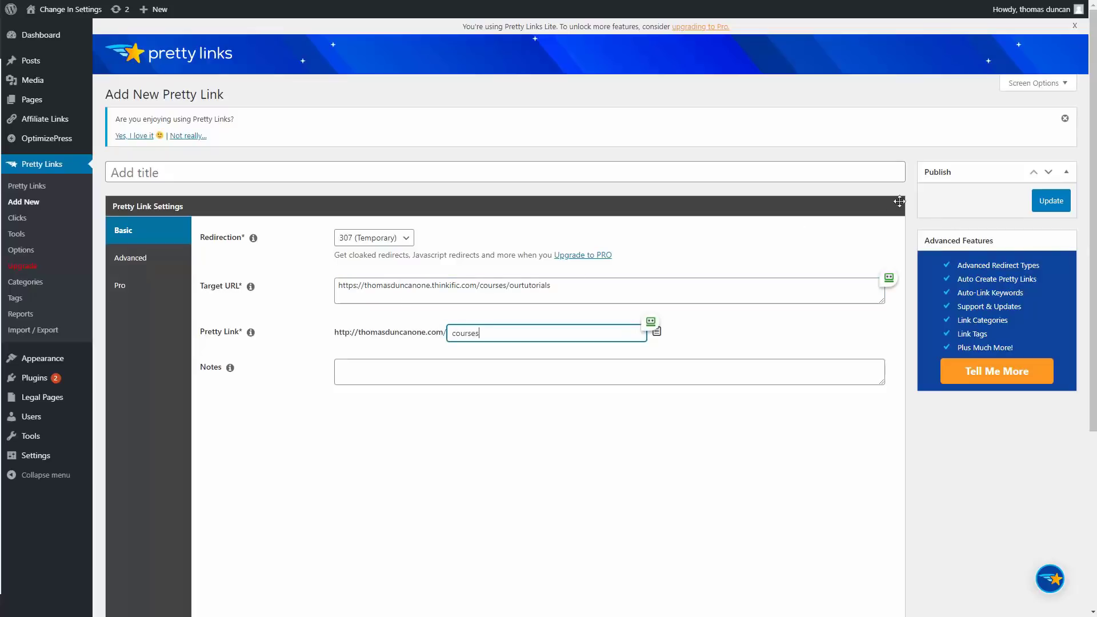
pyautogui.click(1046, 205)
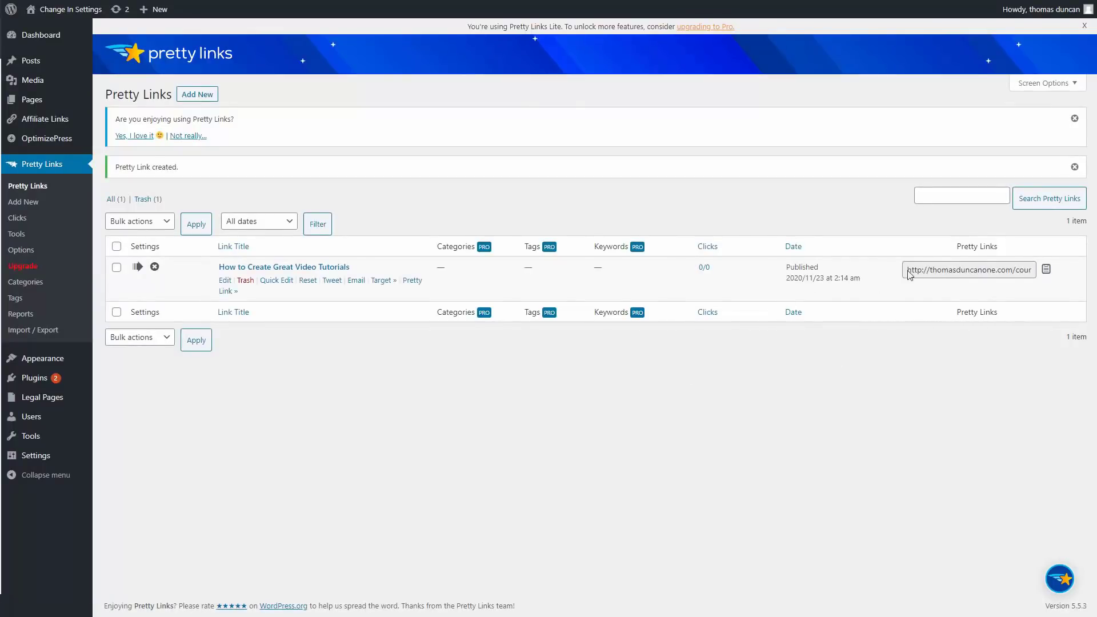
# Step: Copy the new pretty link and open it in an incognito browser tab to test the redirect
pyautogui.click(941, 270)
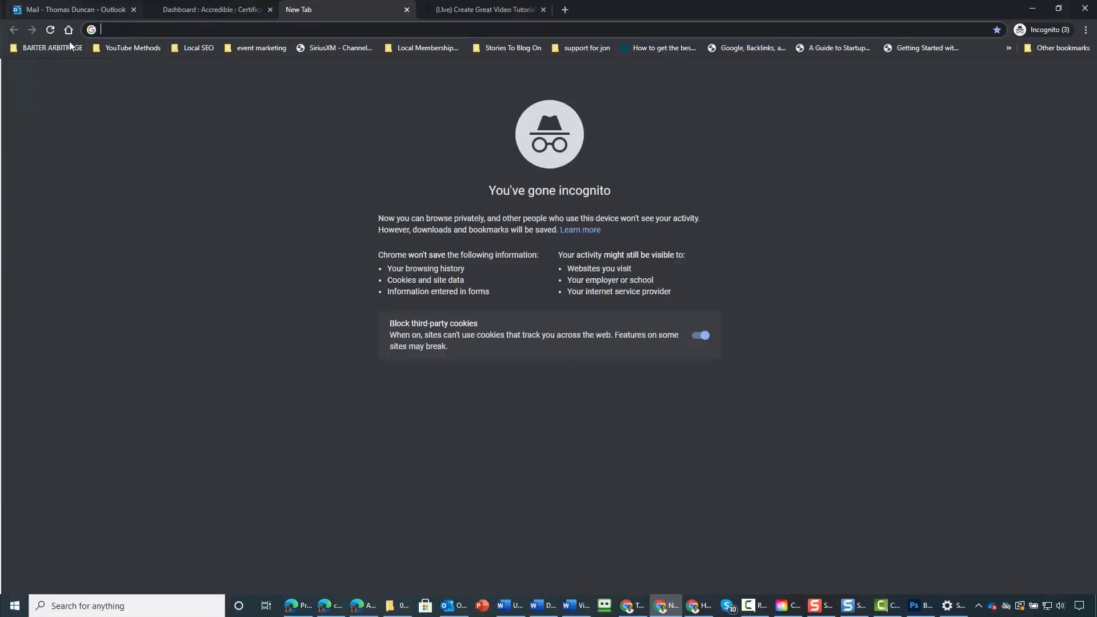
pyautogui.write('http://thomasduncanone.com/courses')
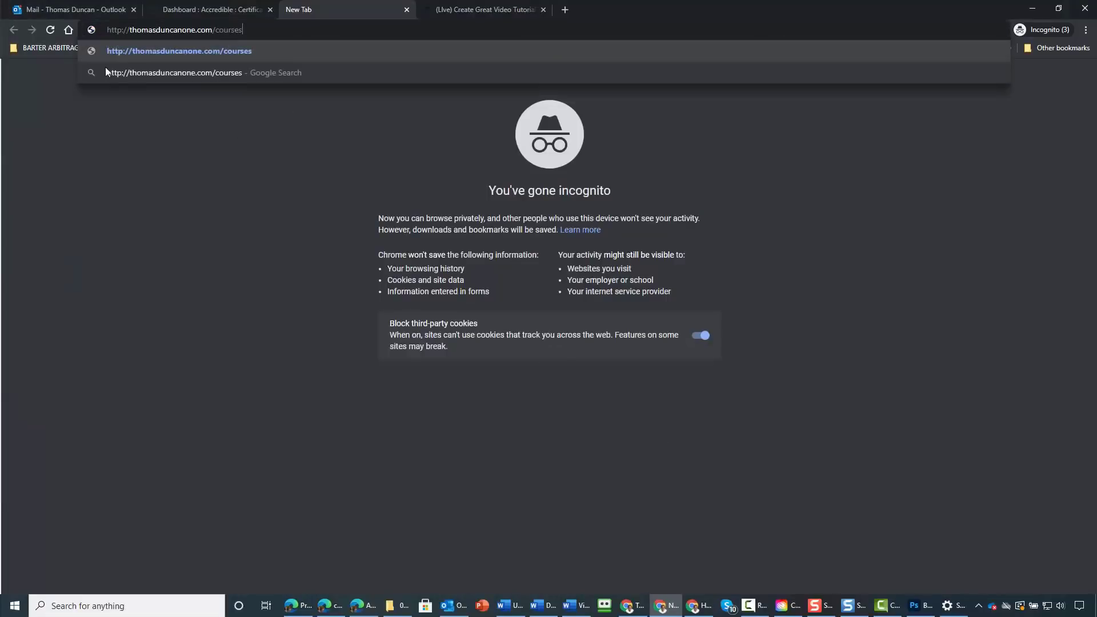
pyautogui.press('Return')
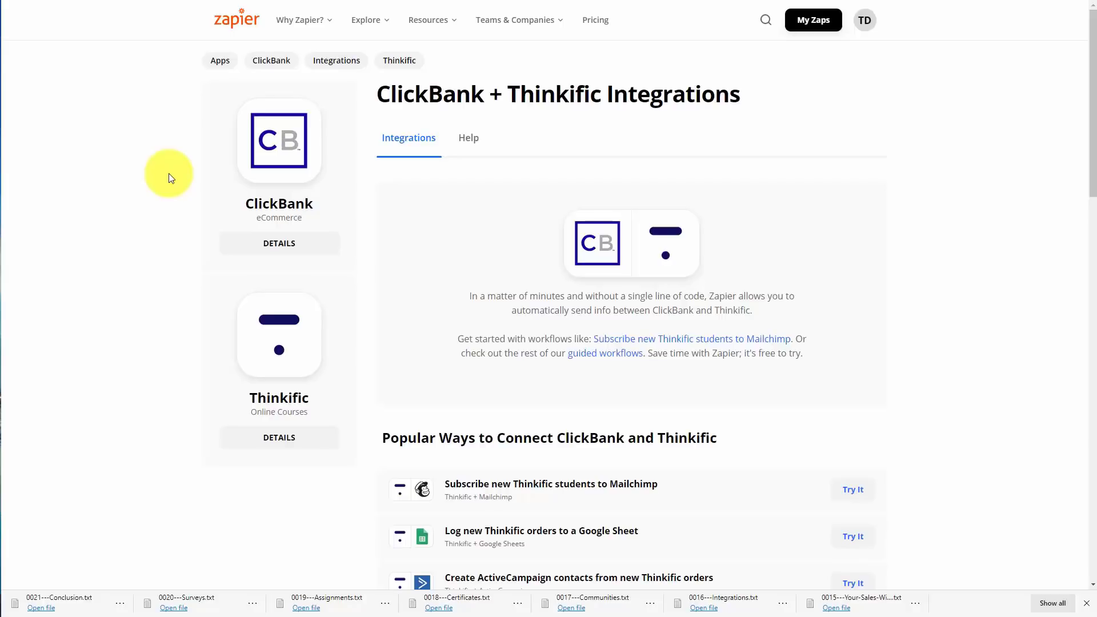
# Step: Look through Zapier's pages on integrating Thinkific with ClickBank, ClickFunnels and JVZoo
pyautogui.hotkey('ctrl', 'Tab')
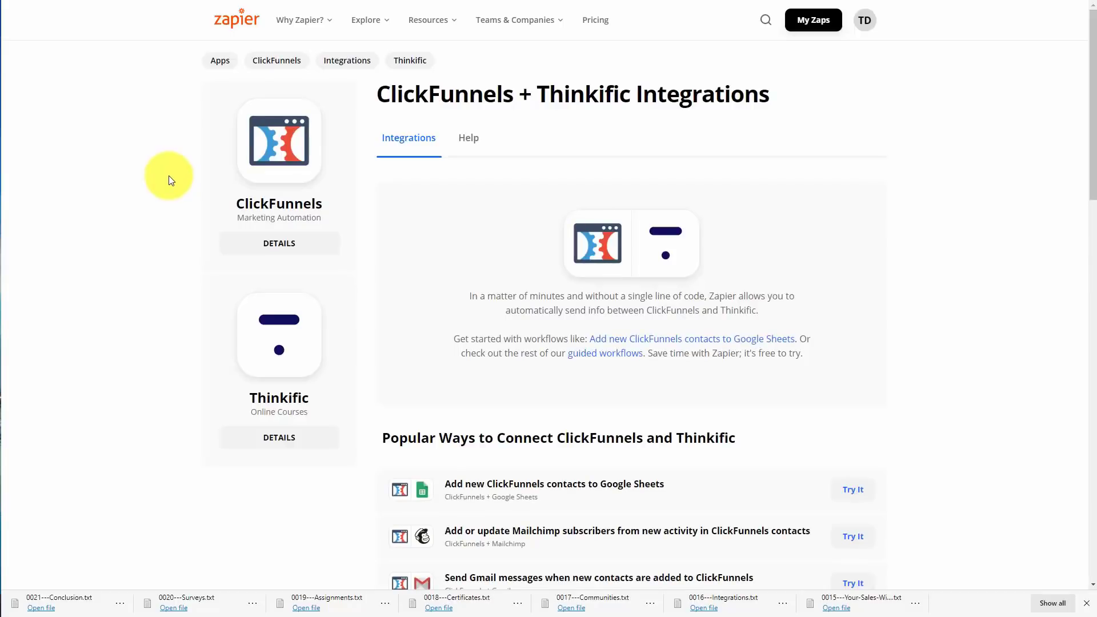
pyautogui.hotkey('ctrl', 'Tab')
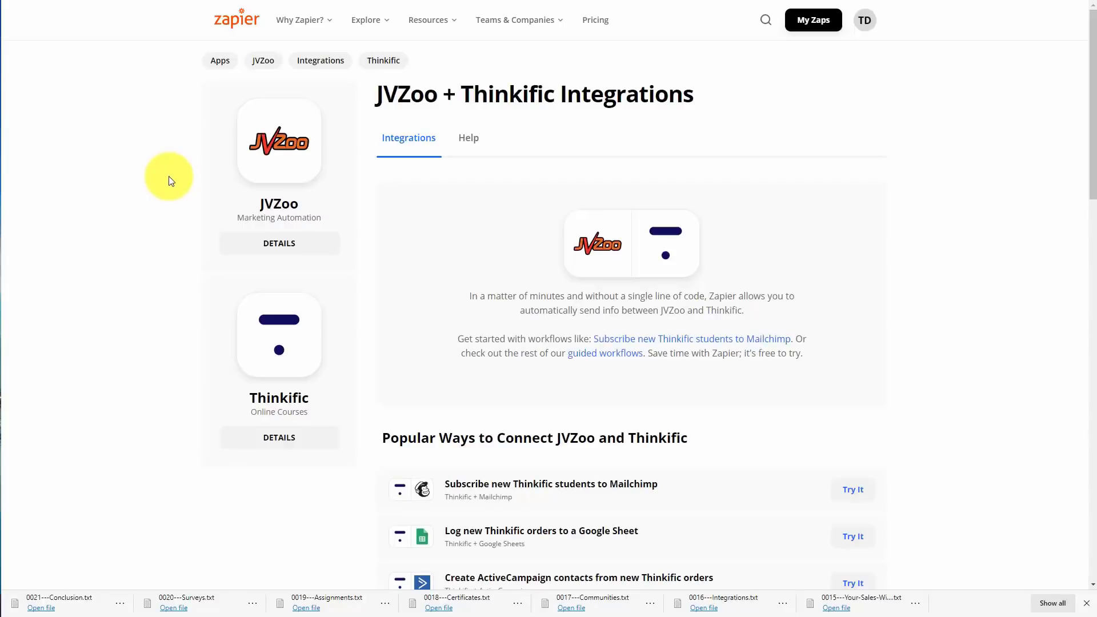
# Step: Switch to ThriveCart and start its Zapier integration from the account's list of integrations
pyautogui.hotkey('ctrl', 'Tab')
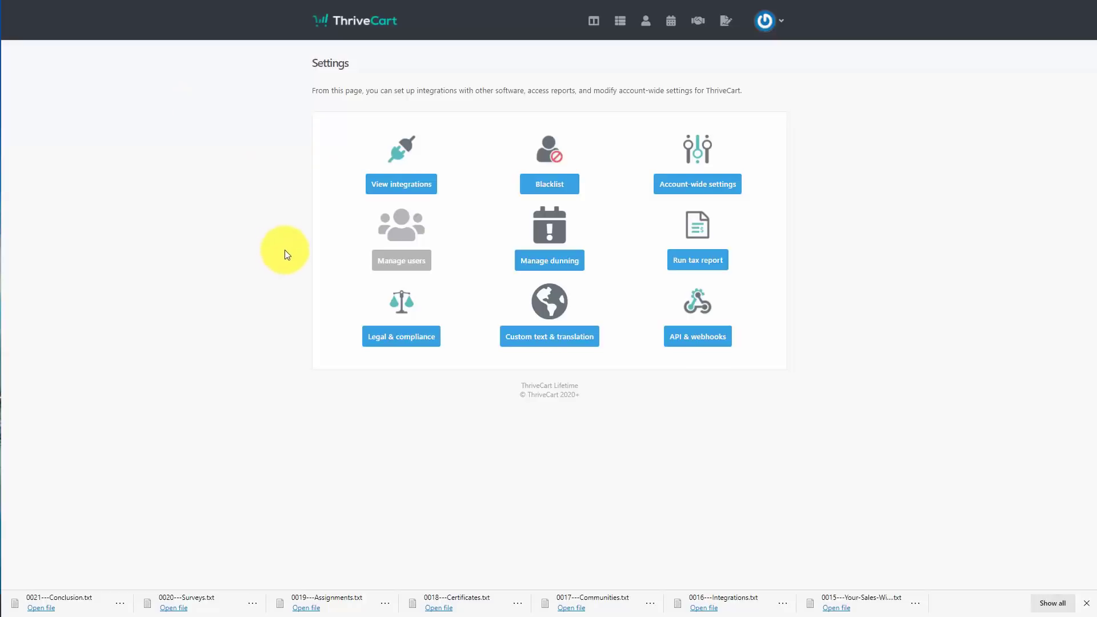
pyautogui.click(395, 186)
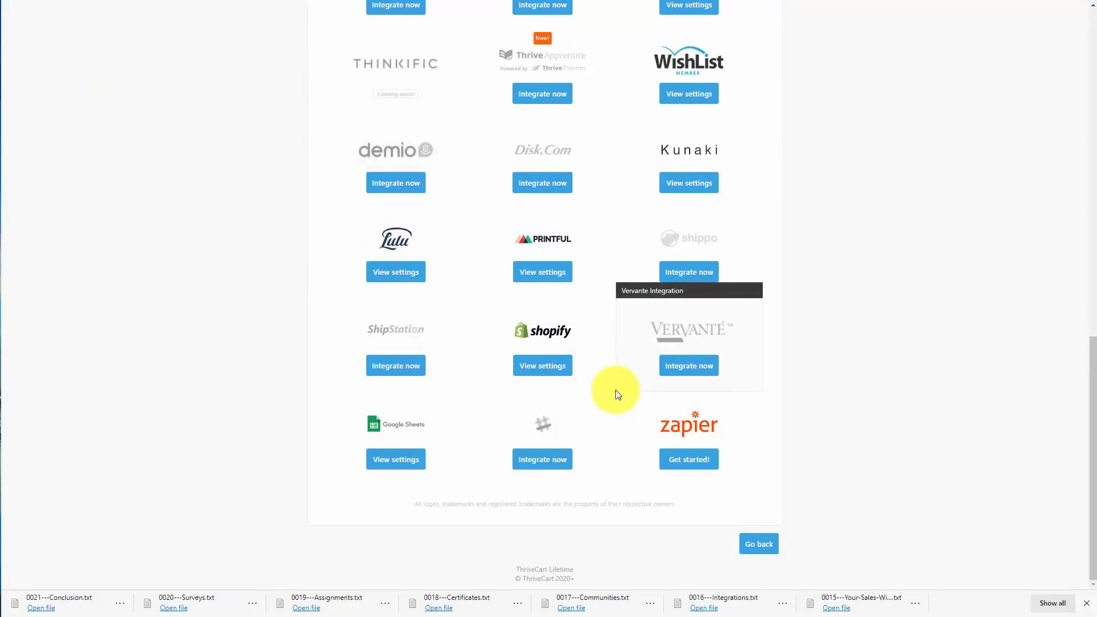
pyautogui.click(685, 463)
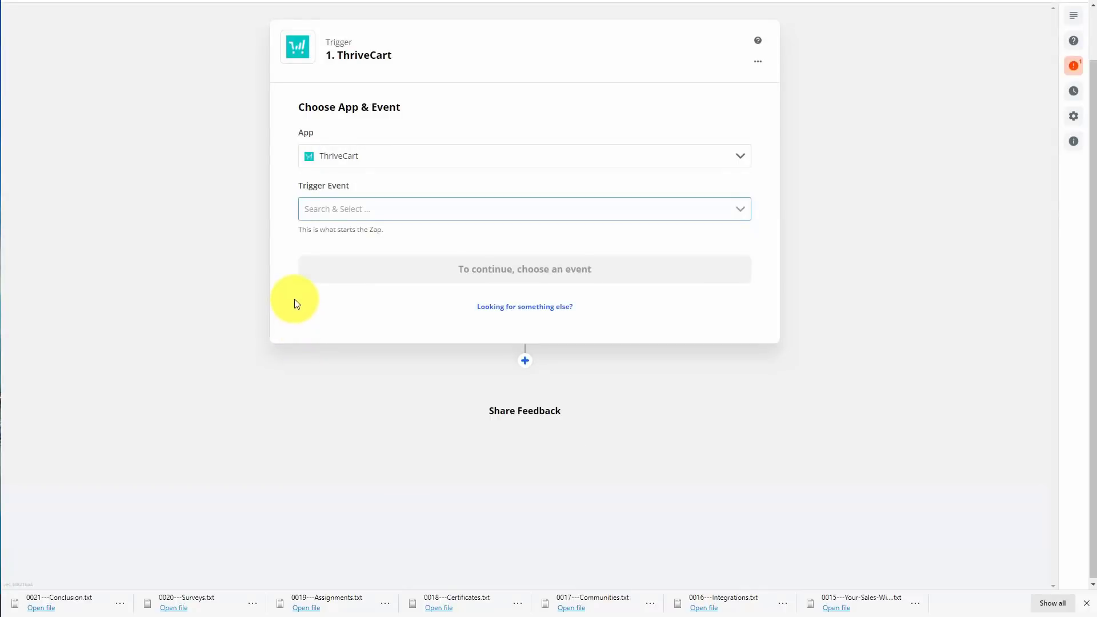
# Step: Set the ThriveCart trigger event to Product Purchase and authorize Zapier to access the ThriveCart account
pyautogui.click(387, 214)
pyautogui.click(386, 214)
pyautogui.click(386, 213)
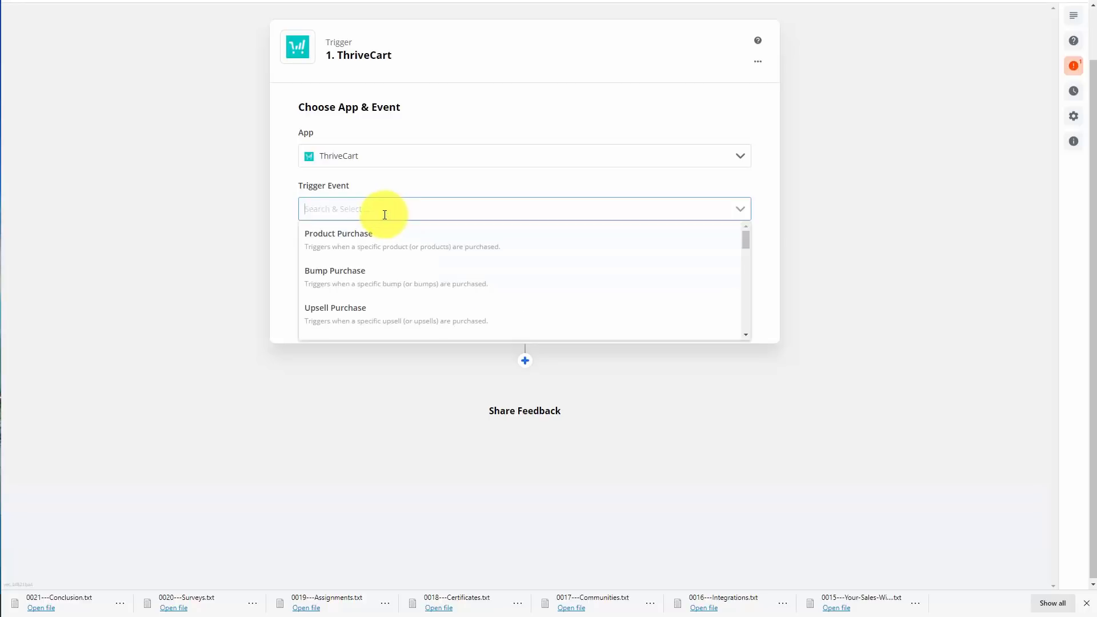
pyautogui.click(359, 241)
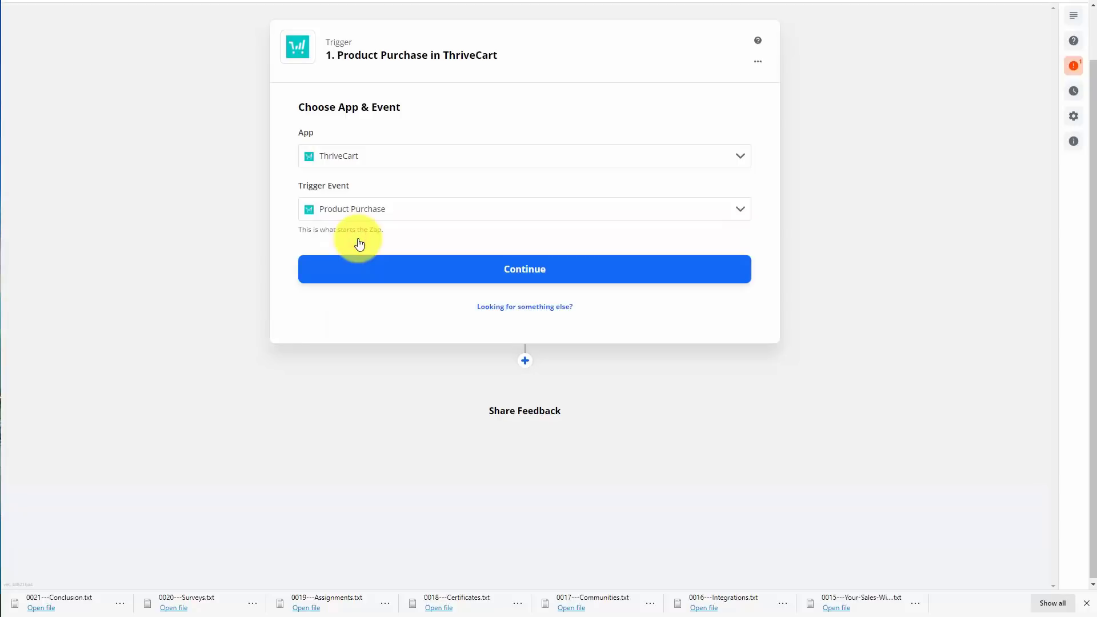
pyautogui.click(508, 271)
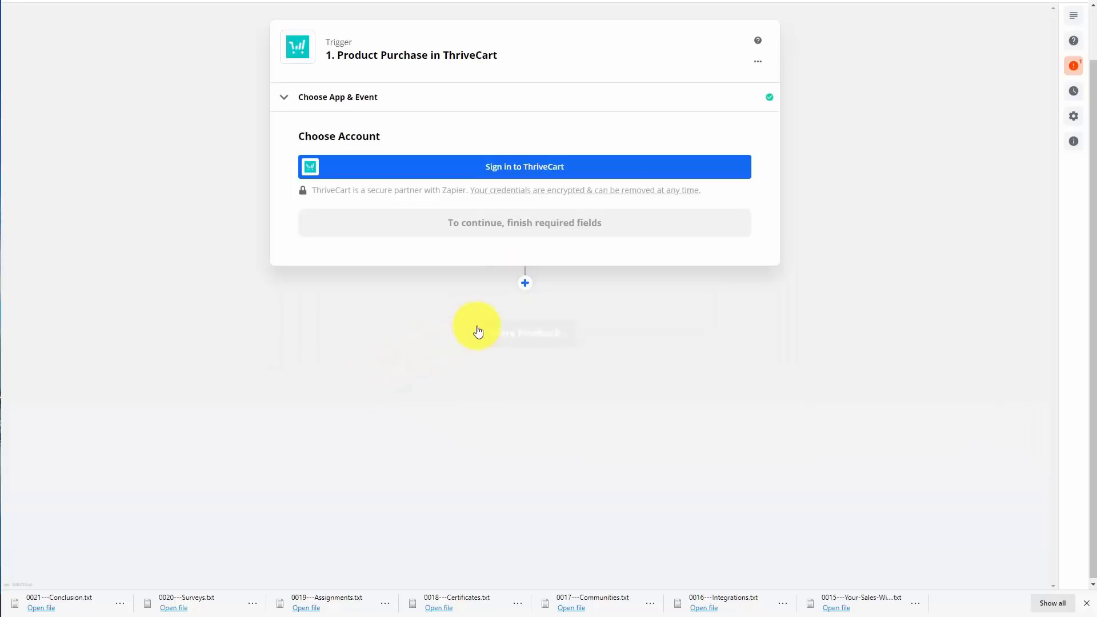
pyautogui.click(504, 167)
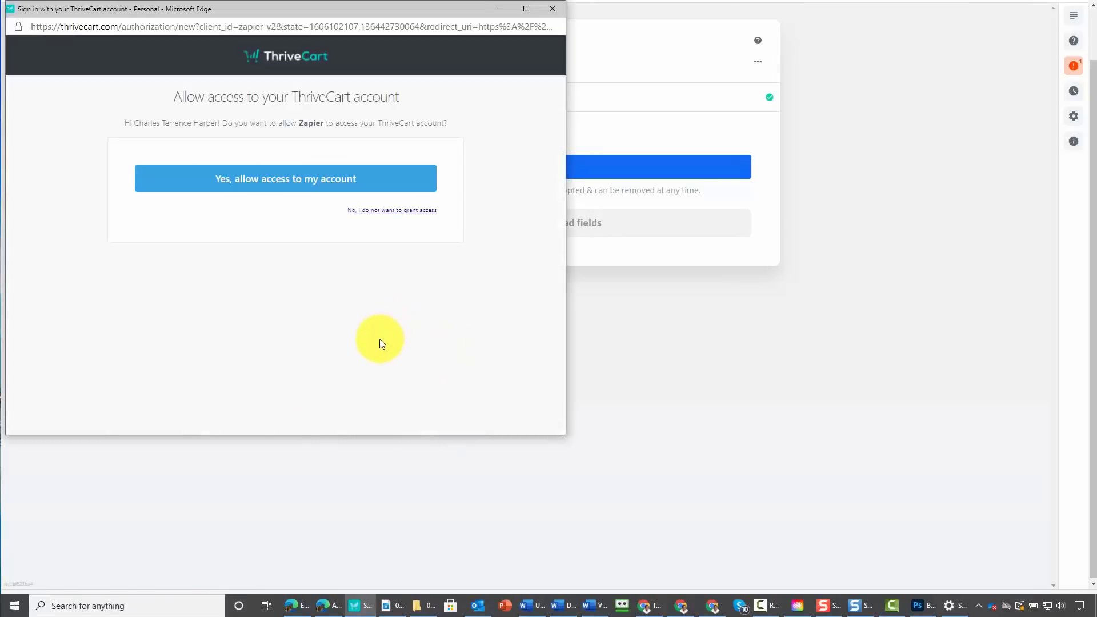
pyautogui.click(281, 183)
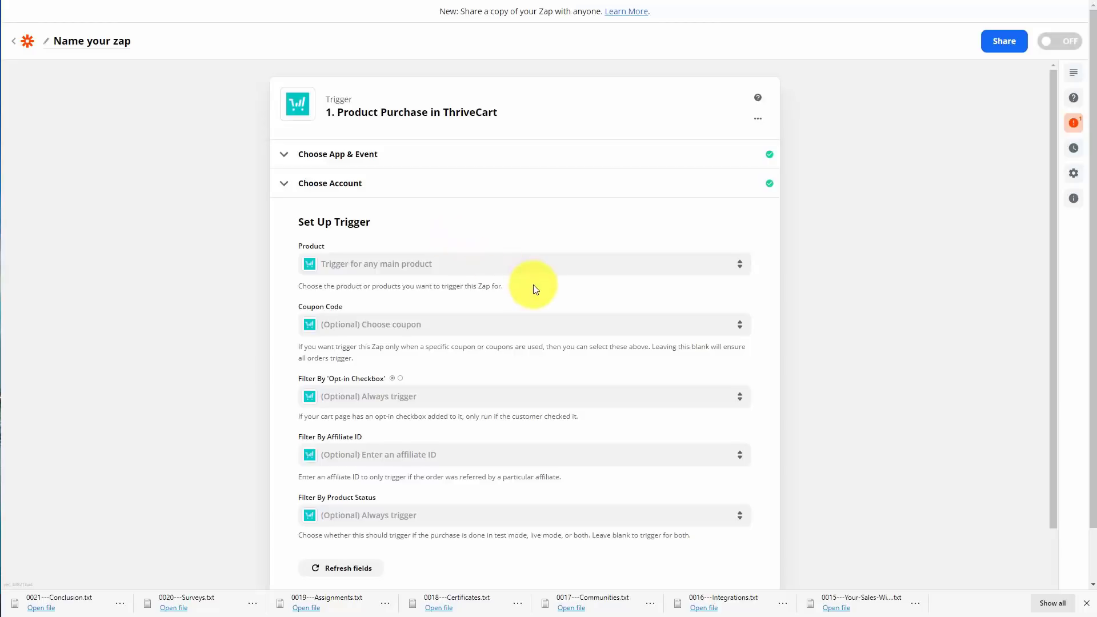
# Step: Back in ThriveCart, create a digital product named Create Great Video Tutorials, set its status to Live, and continue to pricing
pyautogui.hotkey('ctrl', 'Tab')
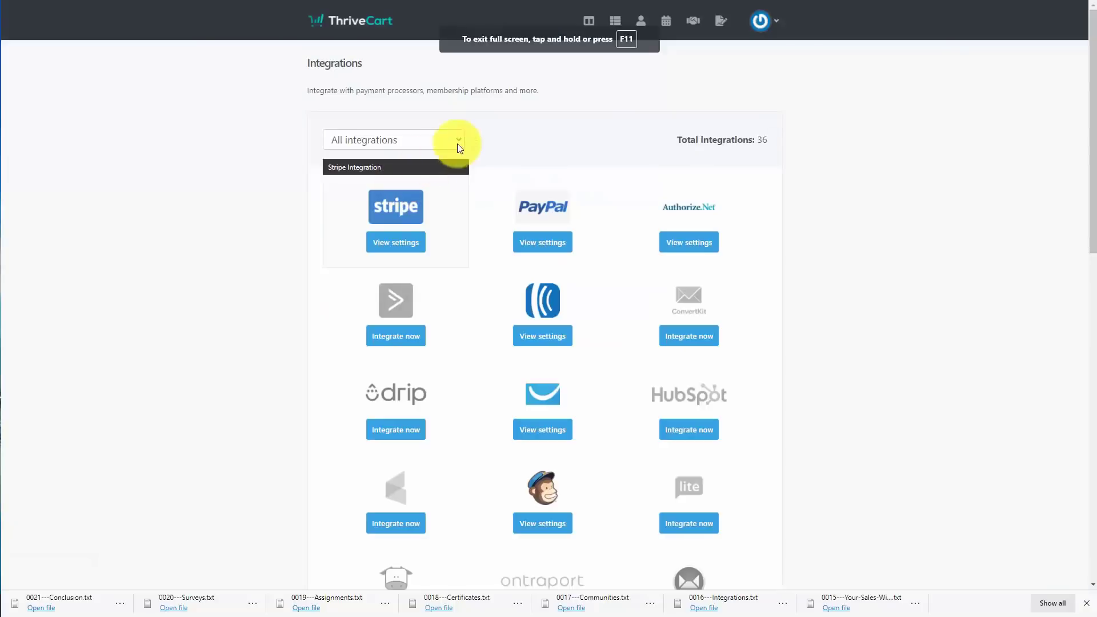
pyautogui.click(614, 23)
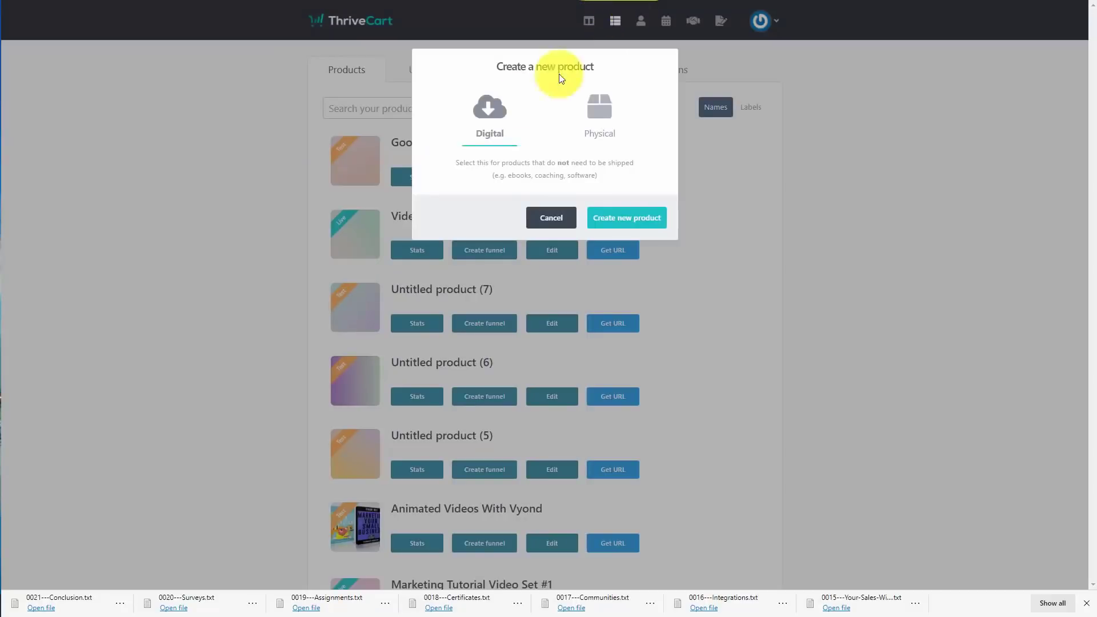
pyautogui.click(613, 223)
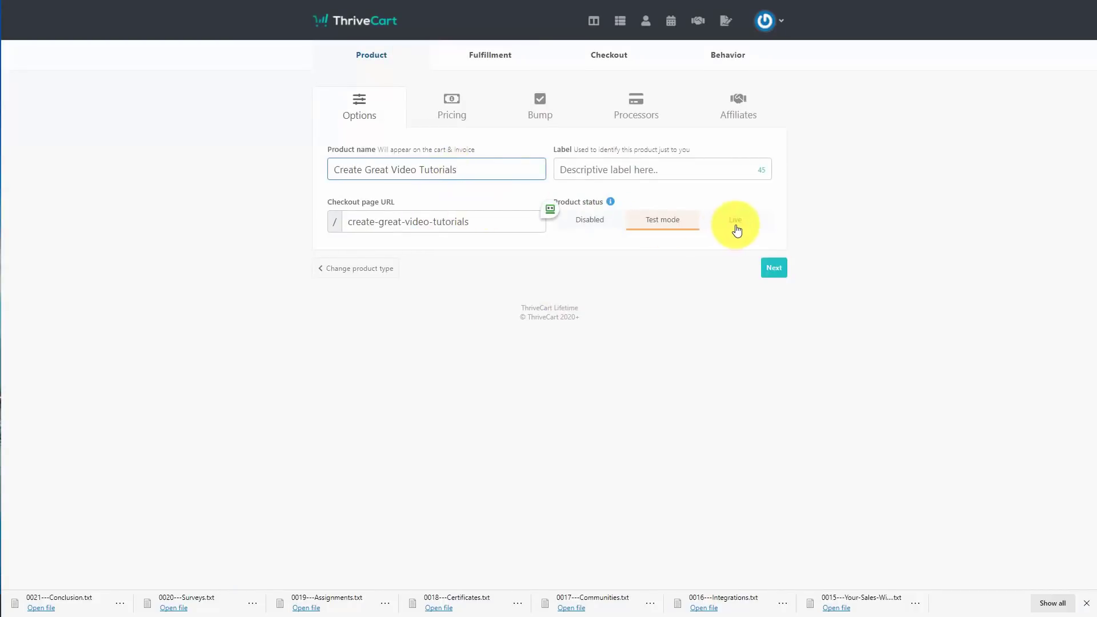
pyautogui.click(736, 227)
pyautogui.click(769, 270)
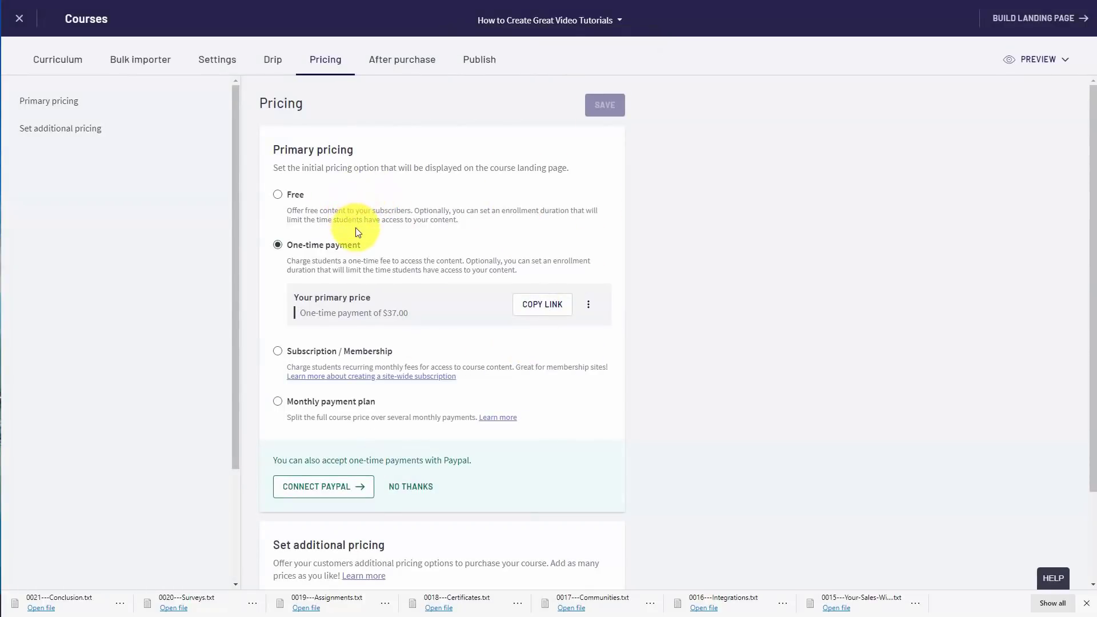
# Step: Switch back to ThriveCart and give the product a one-time fee pricing option of $37
pyautogui.hotkey('ctrl', 'Tab')
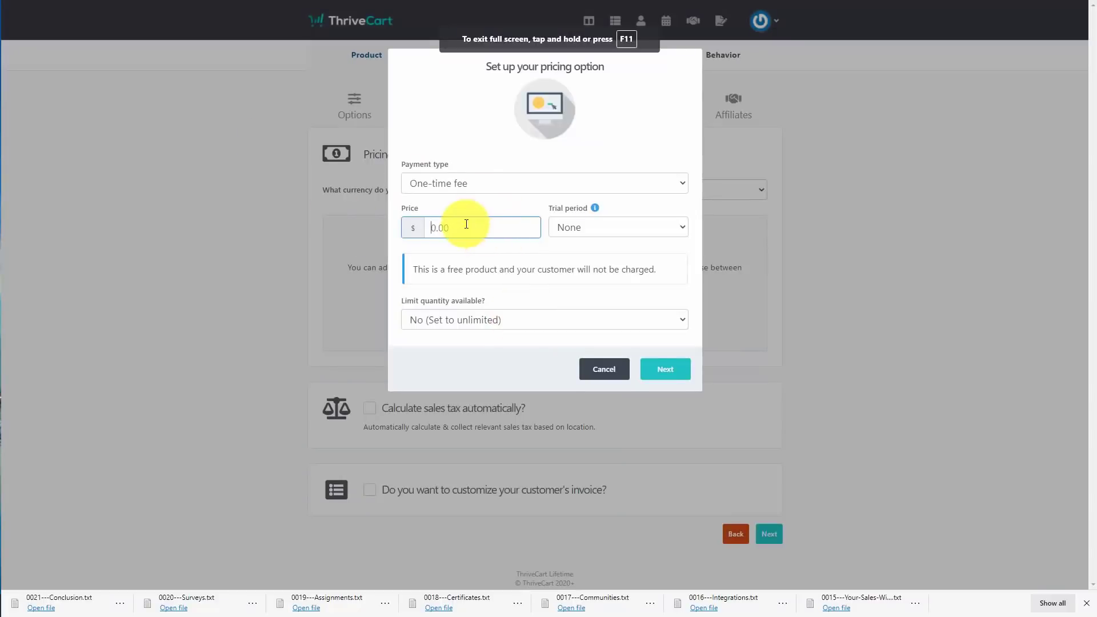
pyautogui.write('37')
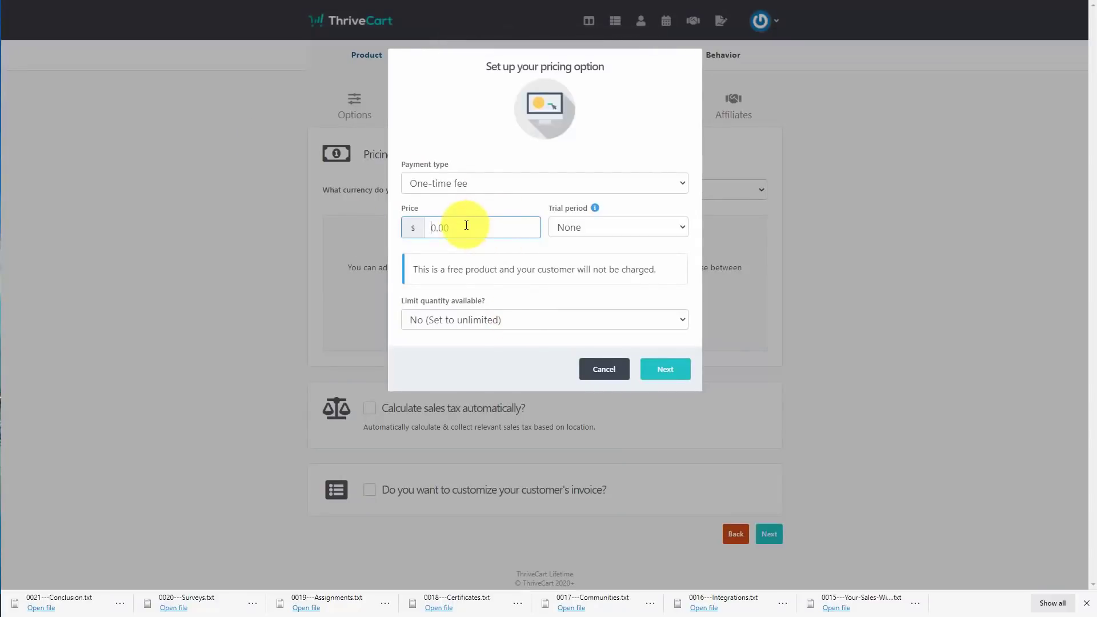
pyautogui.click(662, 372)
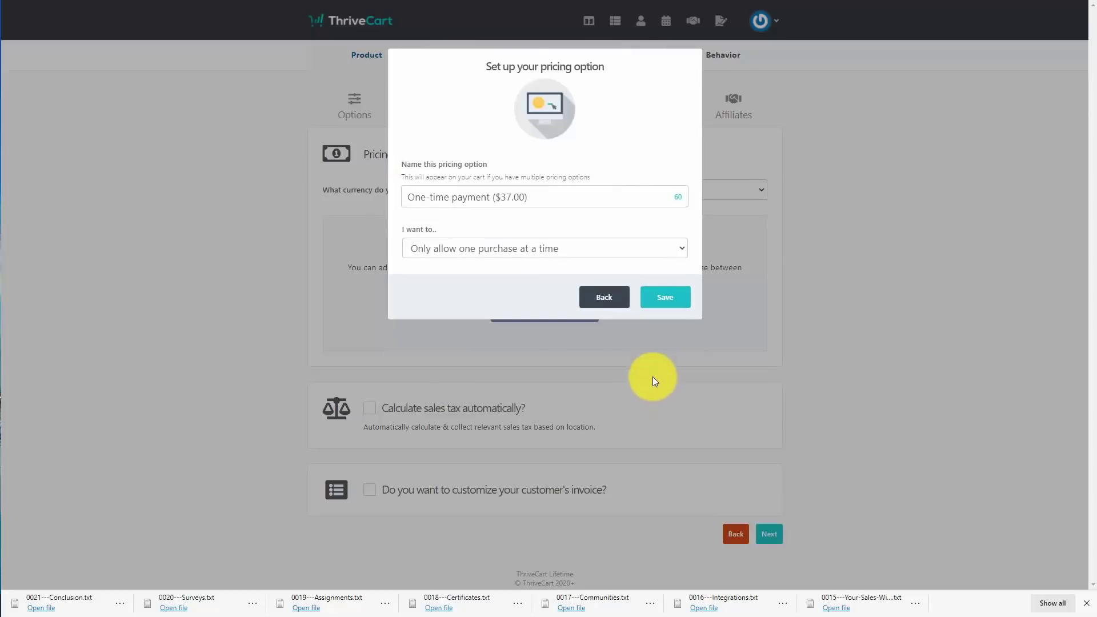
pyautogui.click(664, 307)
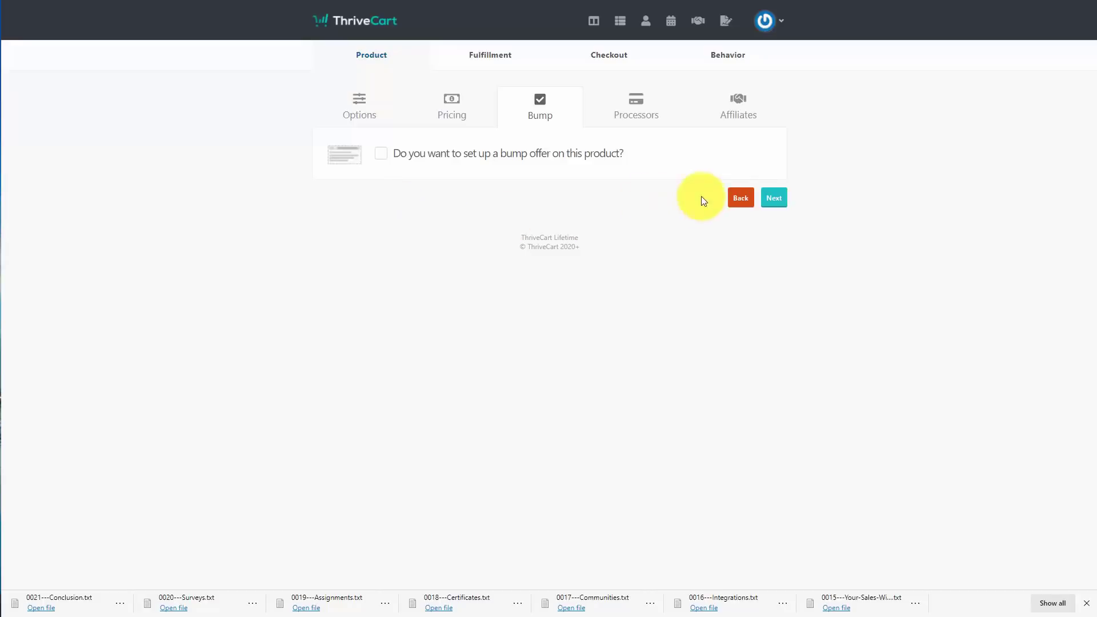
# Step: Set up the product's payment processors with no bump offer or affiliates, and save the product to get its URL
pyautogui.click(775, 201)
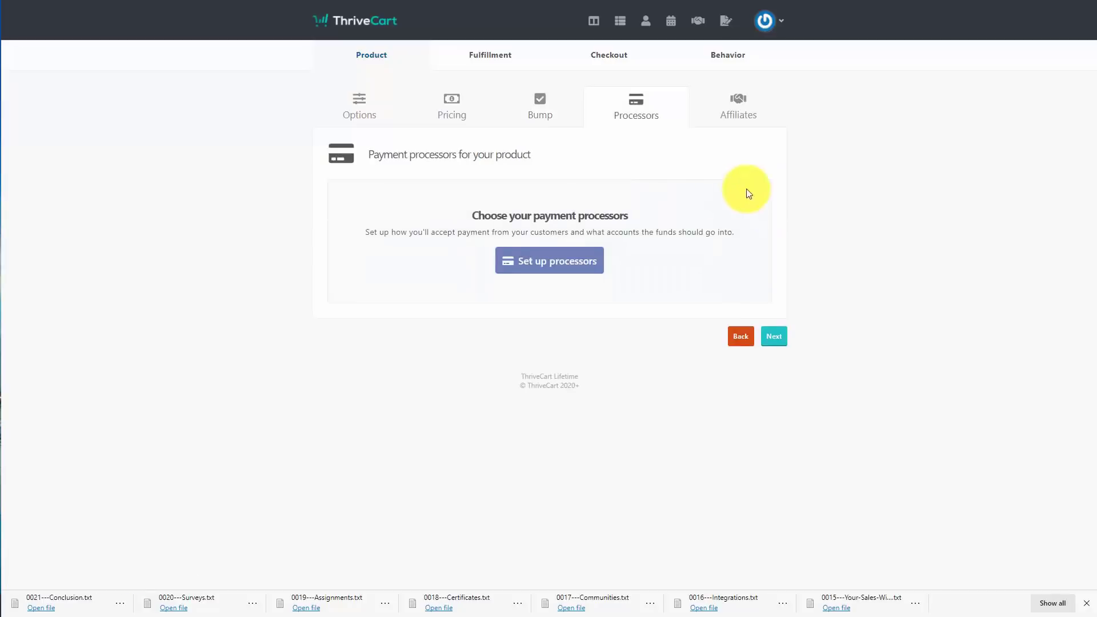
pyautogui.click(554, 265)
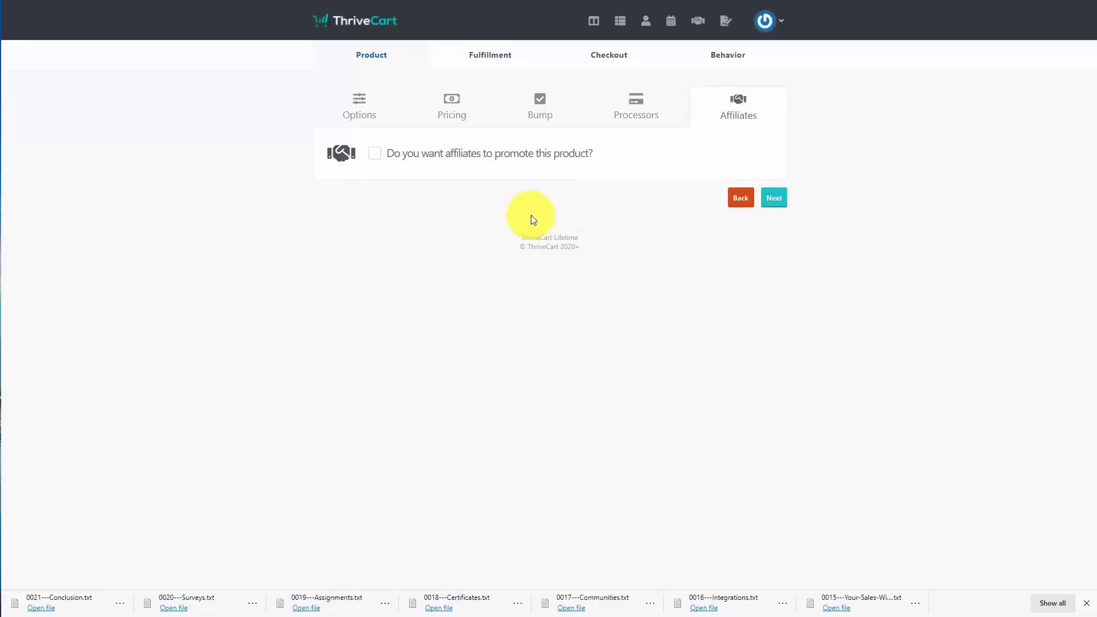
pyautogui.click(773, 201)
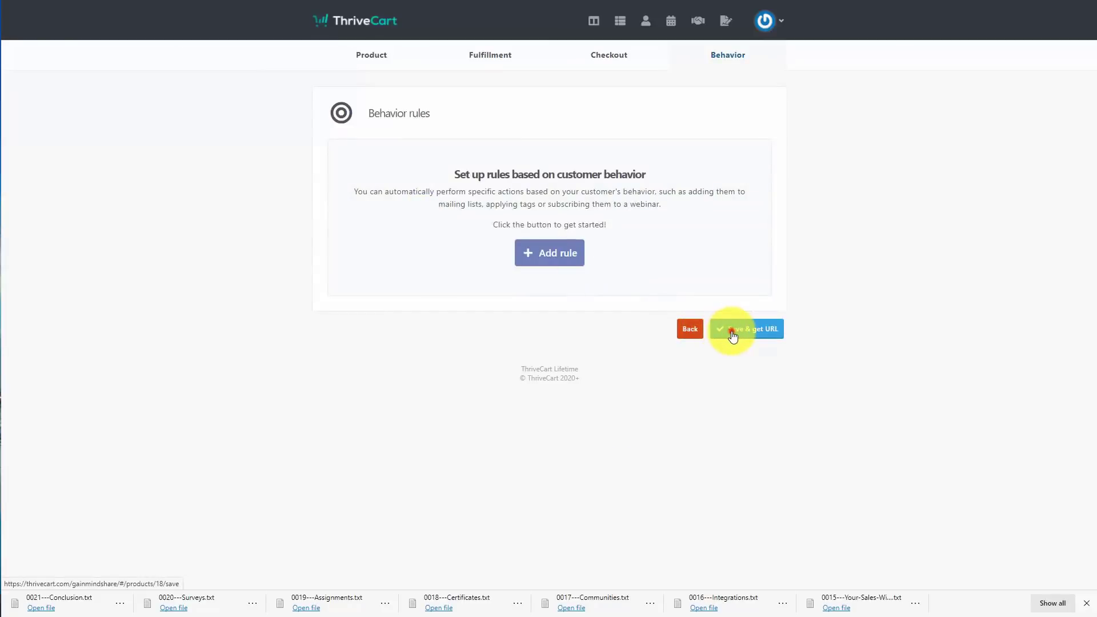
pyautogui.click(733, 335)
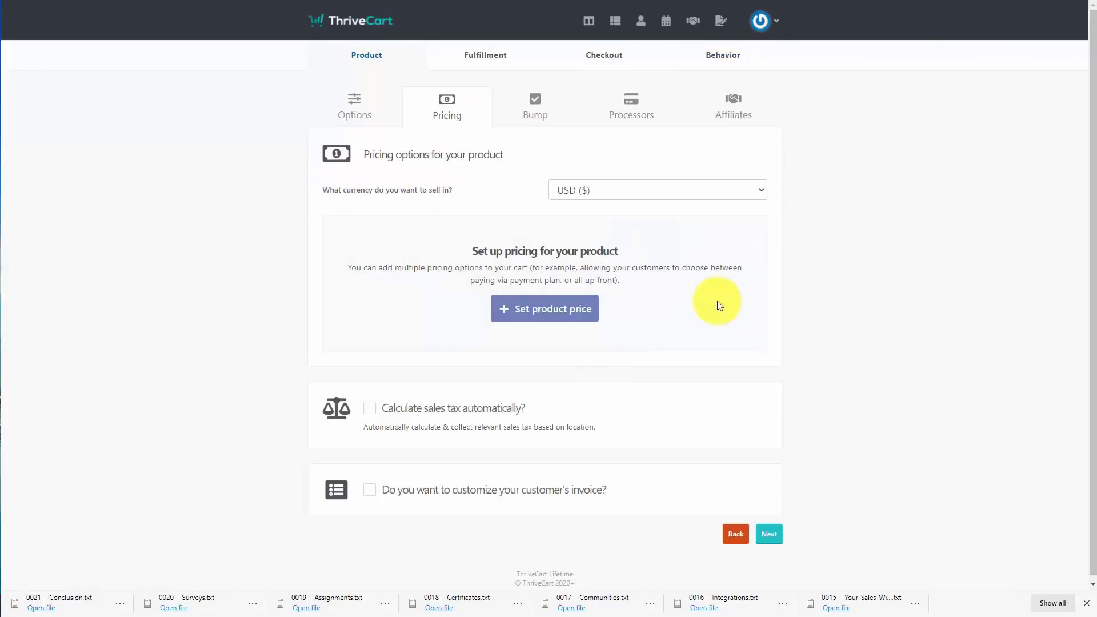
# Step: Price the other ThriveCart product at a one-time payment of $27 and save it to get its URL
pyautogui.click(530, 312)
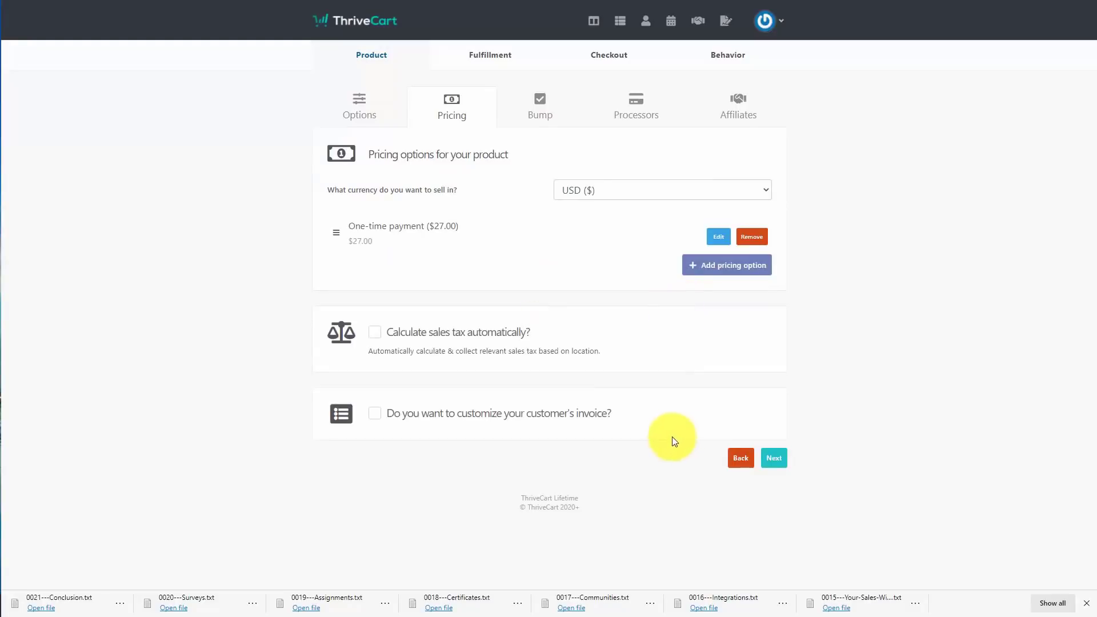
pyautogui.click(776, 460)
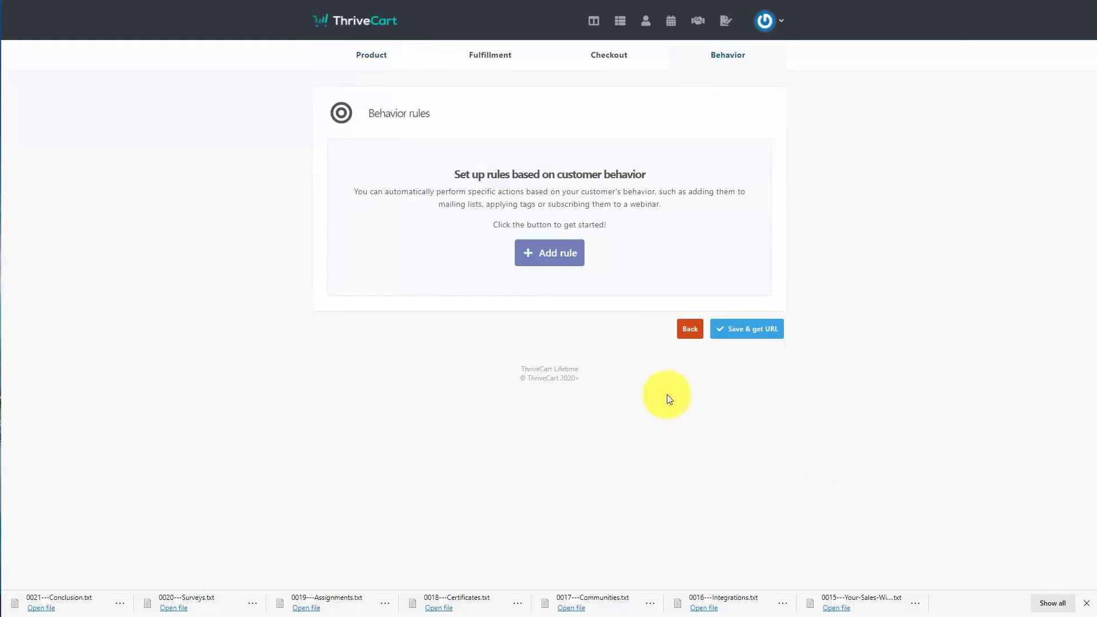
pyautogui.click(736, 327)
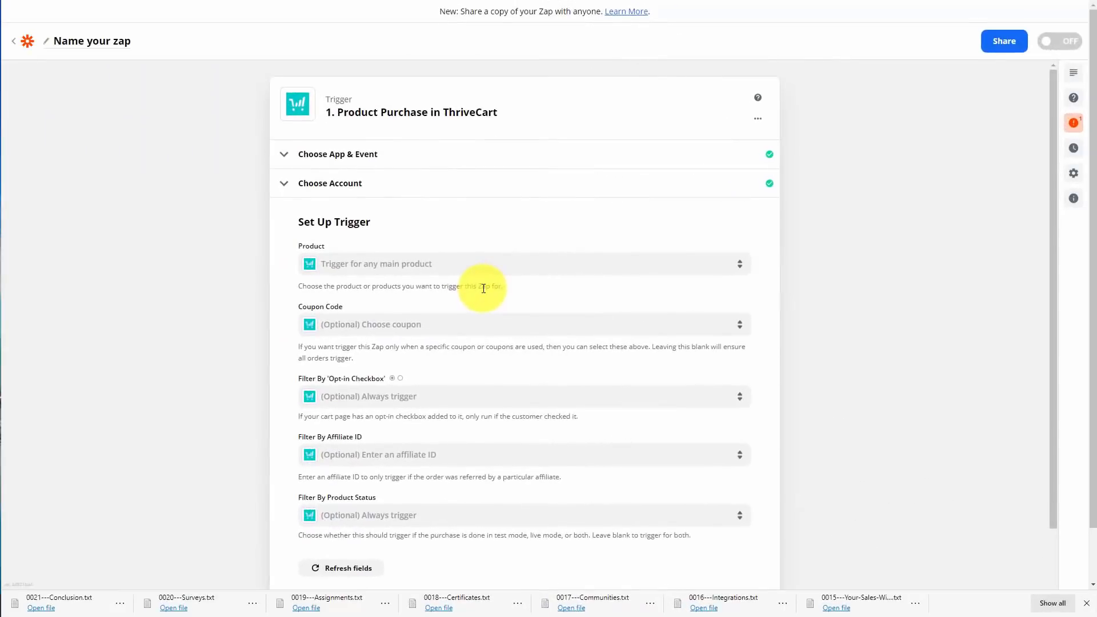
# Step: In the Zapier trigger, choose the product Create Great Video Tutorials with pricing option One-time payment ($37.00), and test the trigger
pyautogui.click(451, 266)
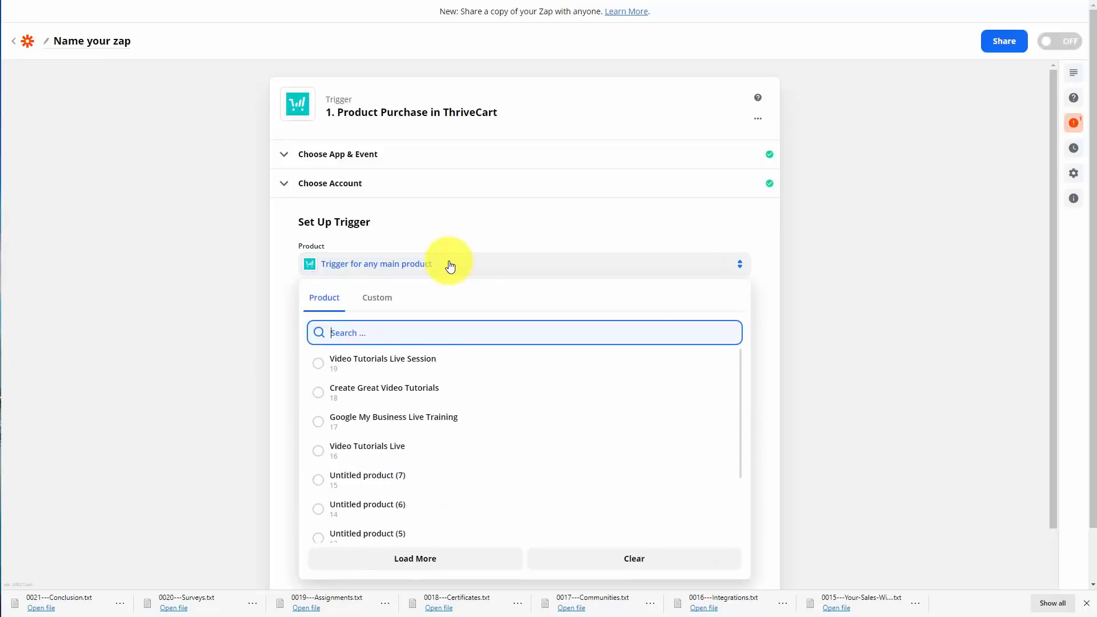
pyautogui.click(384, 389)
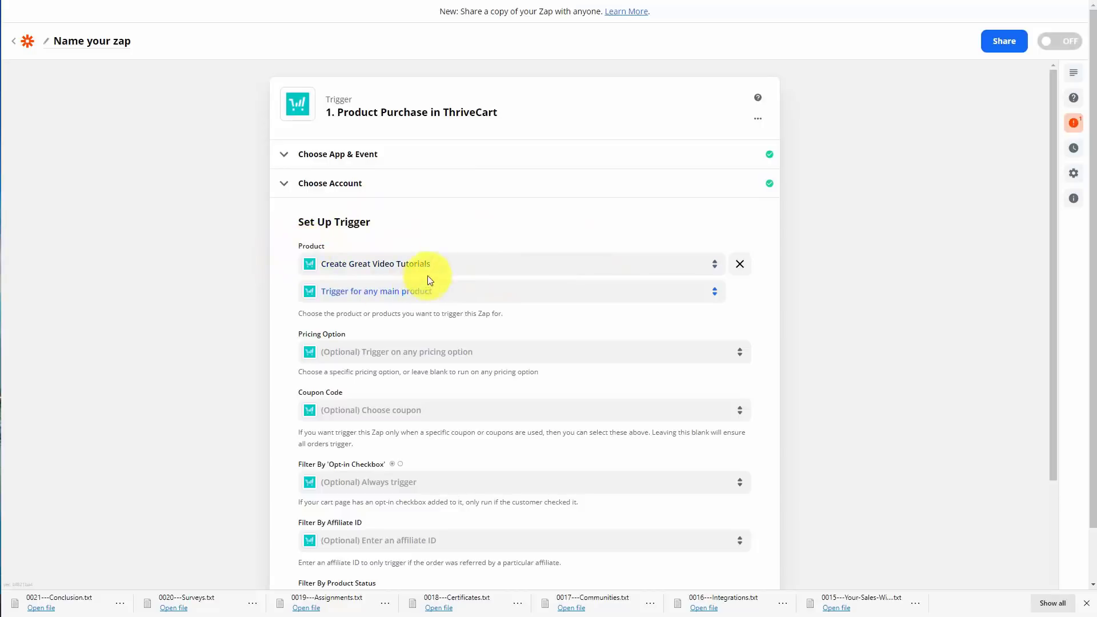
pyautogui.click(458, 359)
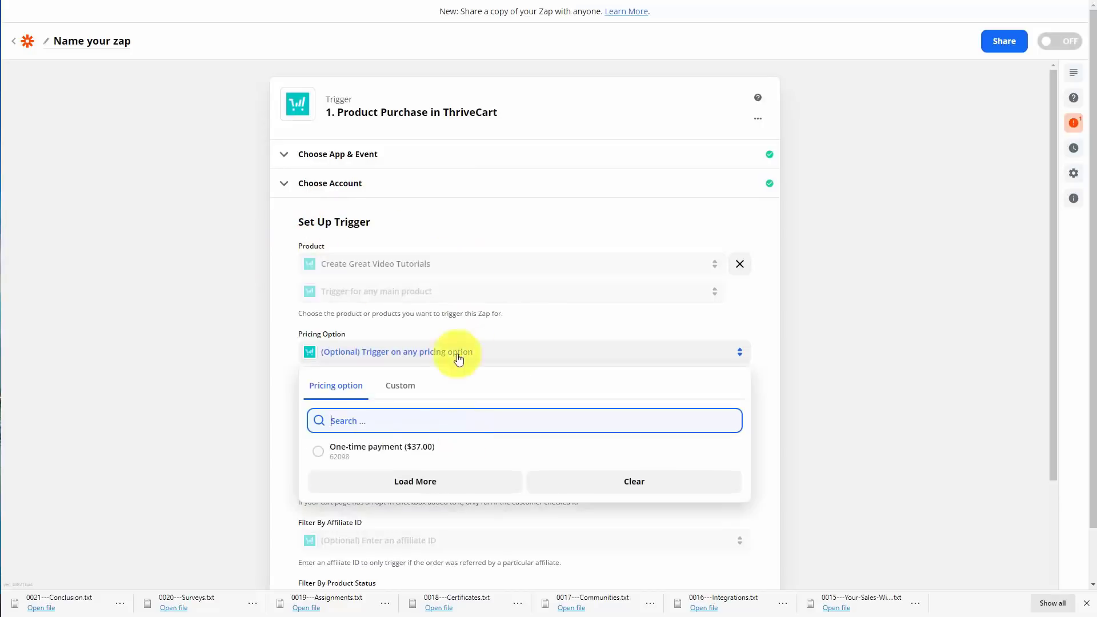
pyautogui.click(318, 454)
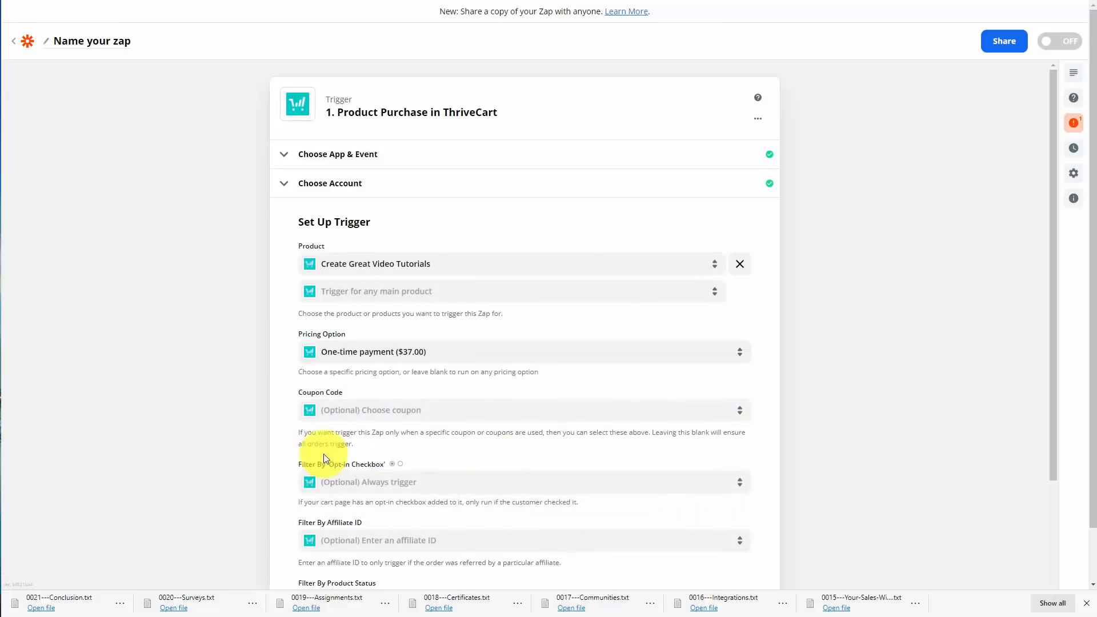
pyautogui.scroll(-4, 324, 457)
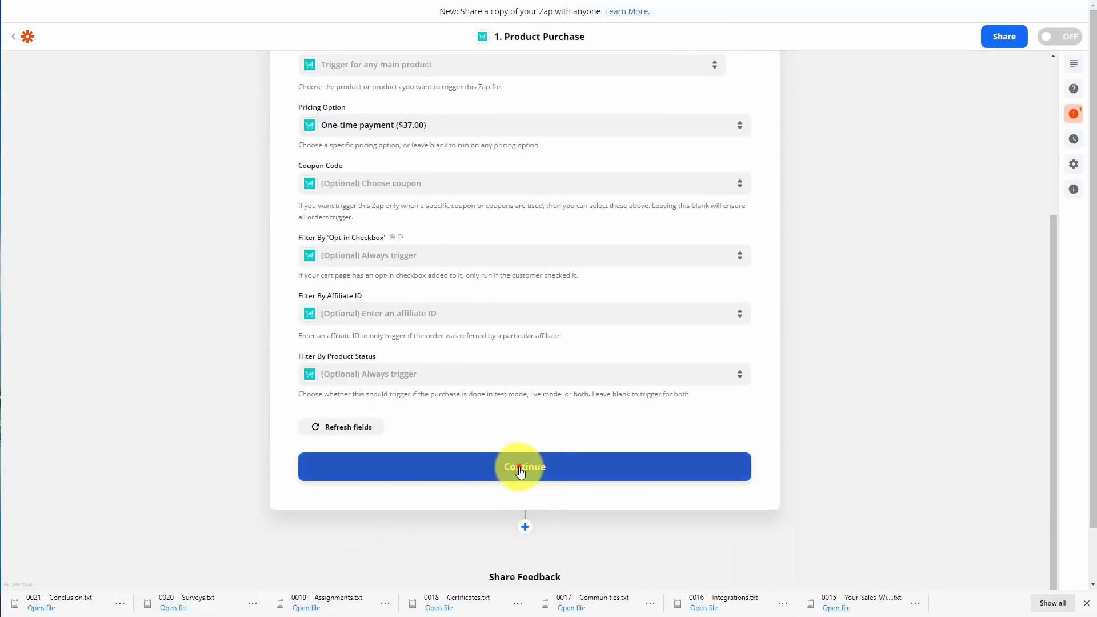
pyautogui.click(519, 467)
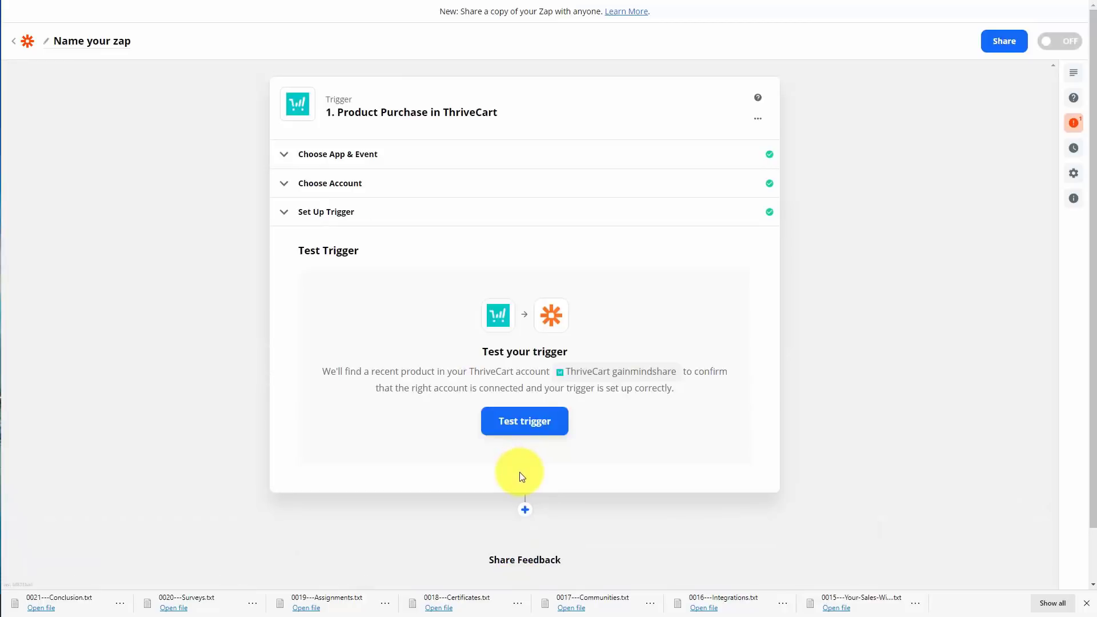
pyautogui.click(519, 421)
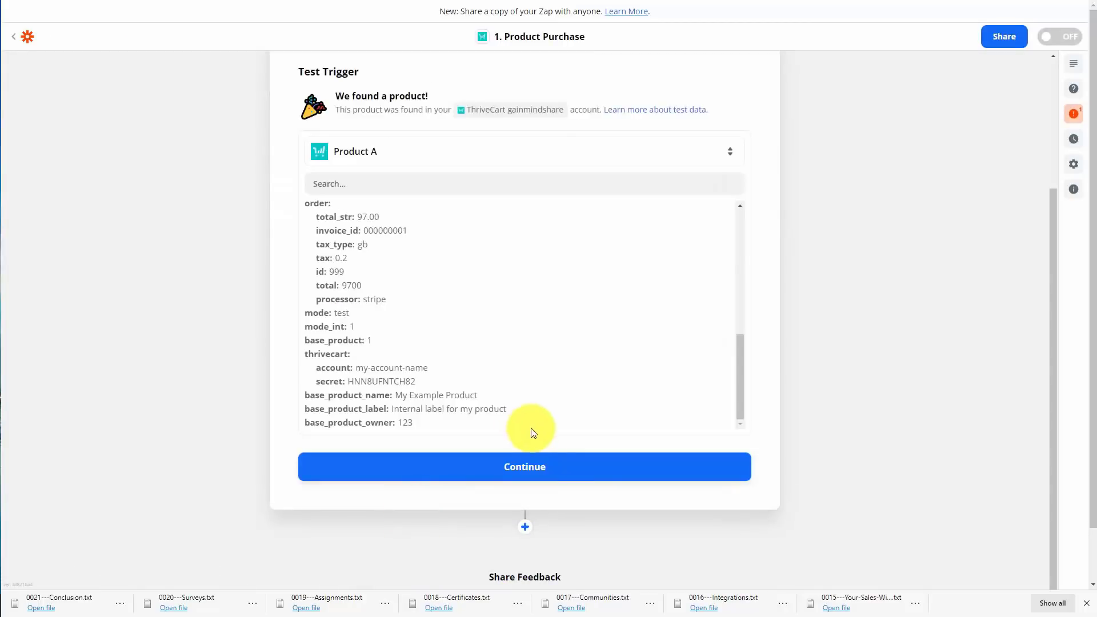
pyautogui.click(524, 466)
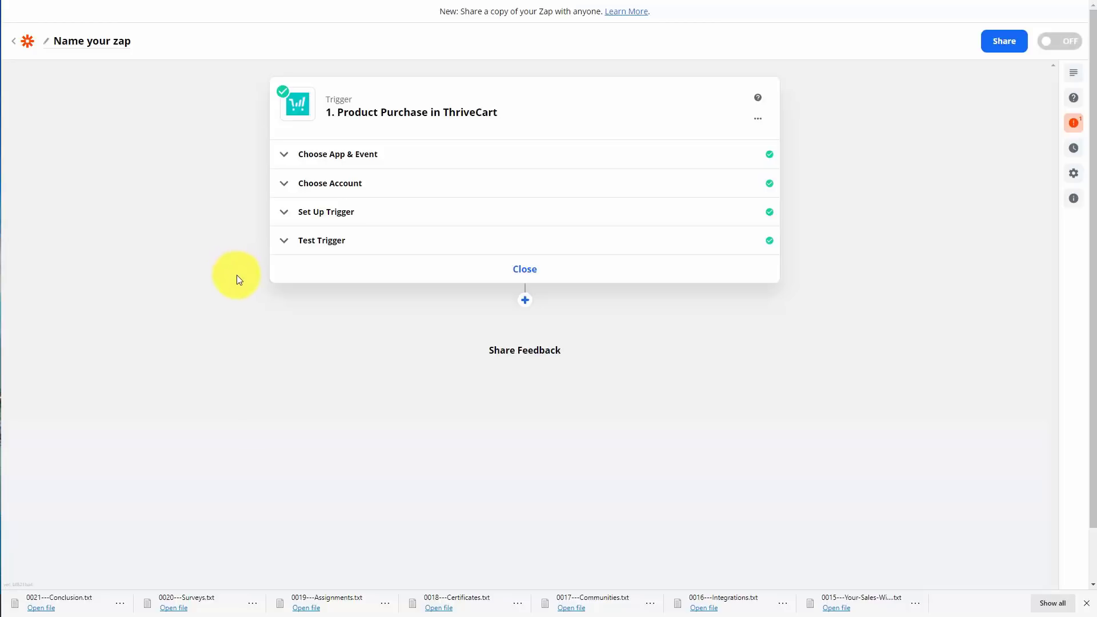
# Step: Add a Thinkific action with the Enroll User event to the zap and select the Thinkific account
pyautogui.click(525, 302)
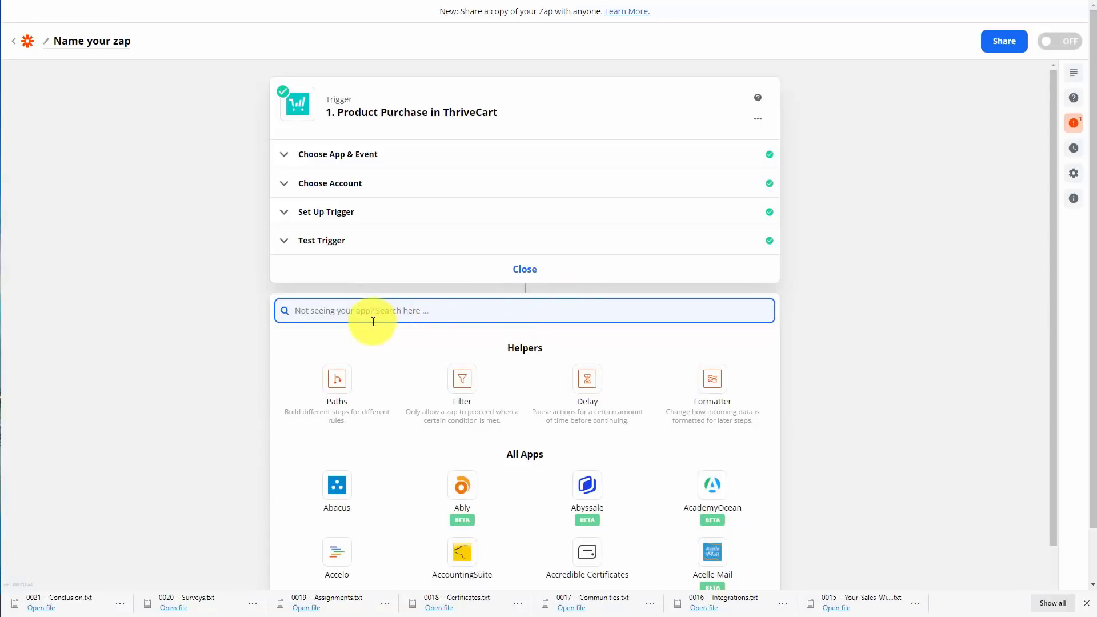
pyautogui.write('thinkif')
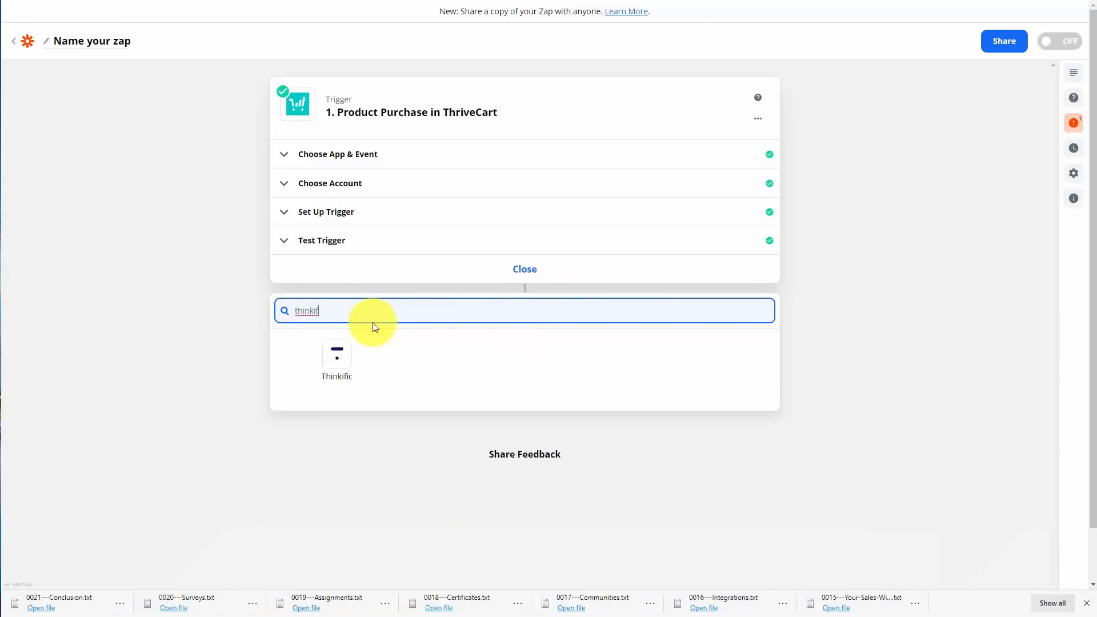
pyautogui.click(341, 357)
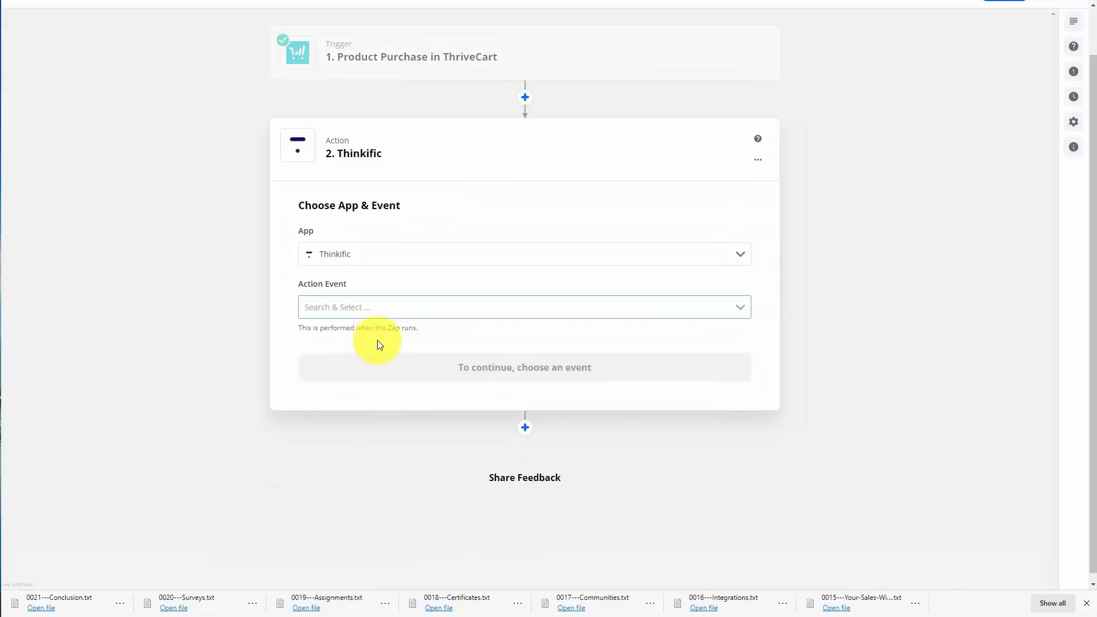
pyautogui.click(454, 305)
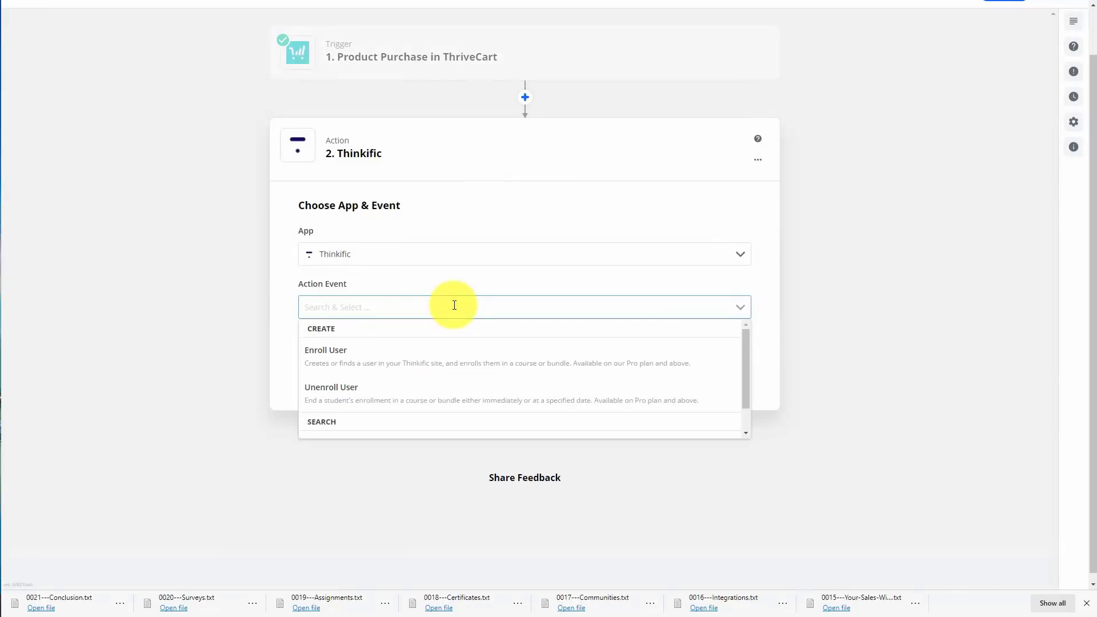
pyautogui.click(444, 365)
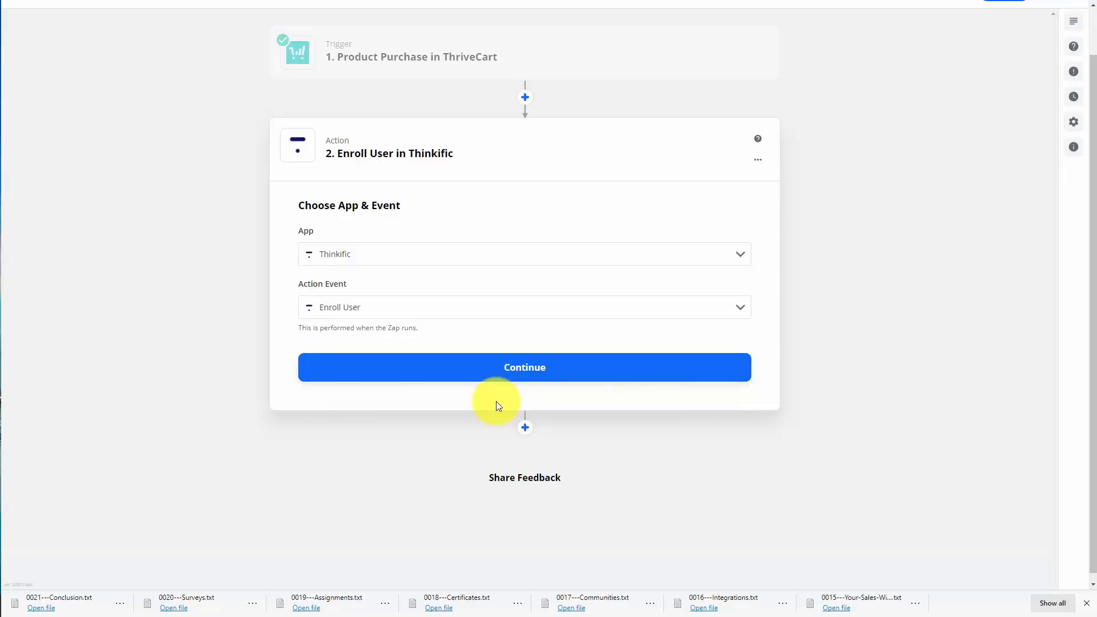
pyautogui.click(524, 370)
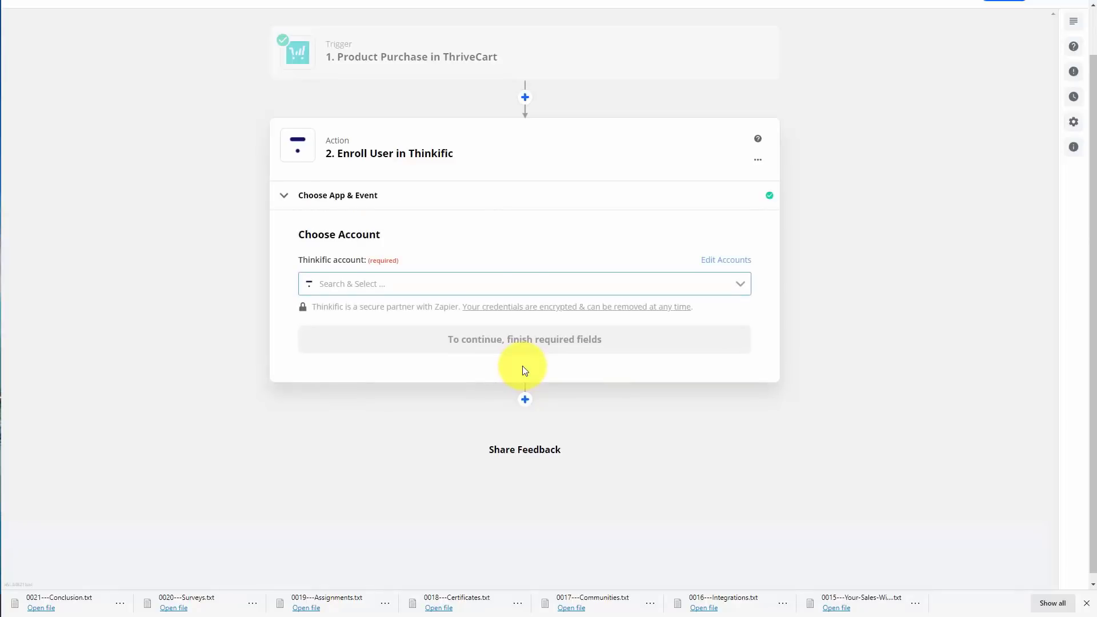
pyautogui.click(473, 287)
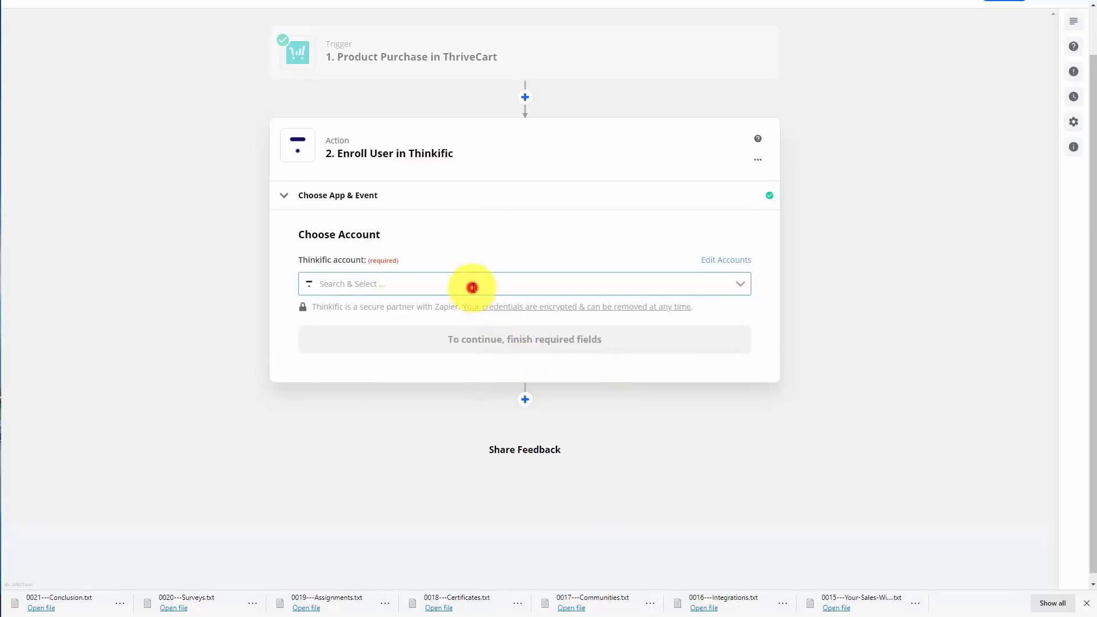
pyautogui.click(329, 313)
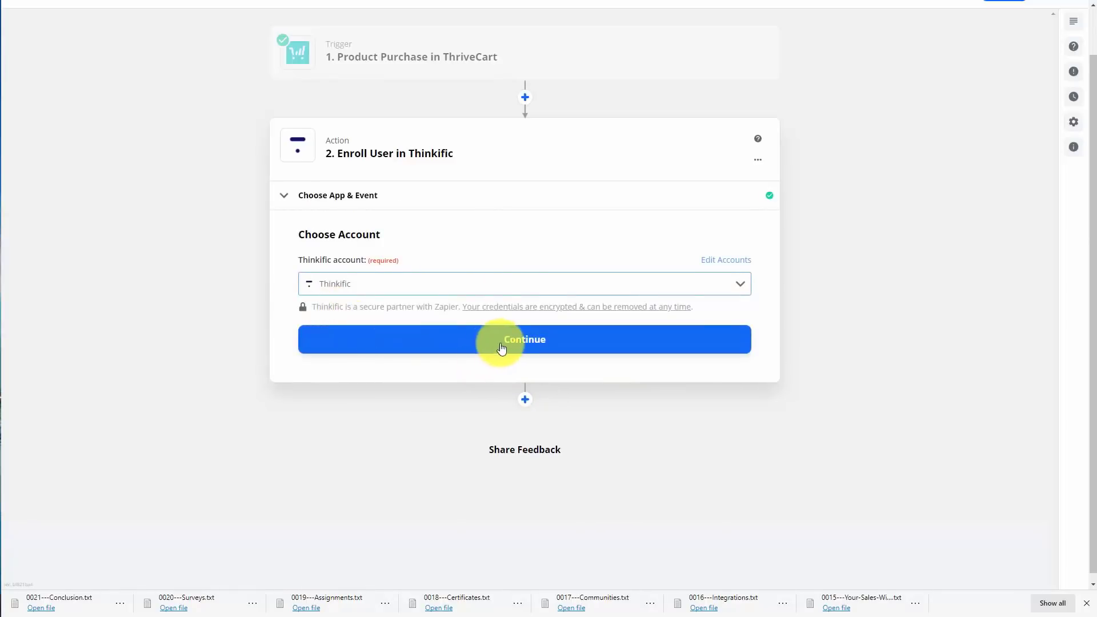
pyautogui.click(518, 346)
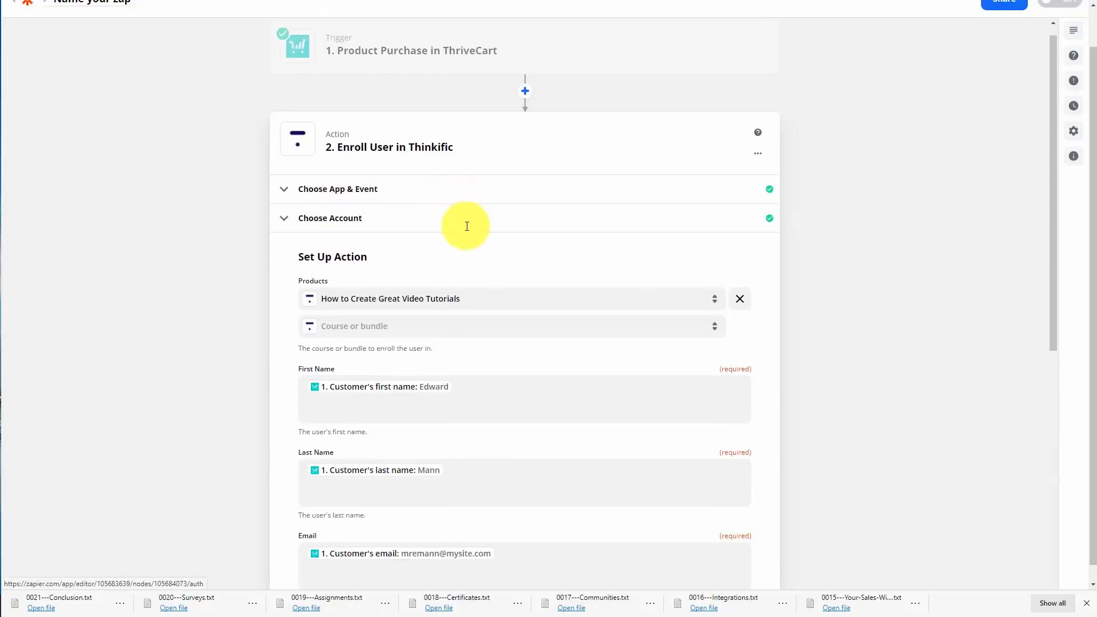
# Step: Map the enrollment to How to Create Great Video Tutorials with the customer's first name, last name and email, and test the action
pyautogui.scroll(-8, 466, 227)
pyautogui.click(532, 427)
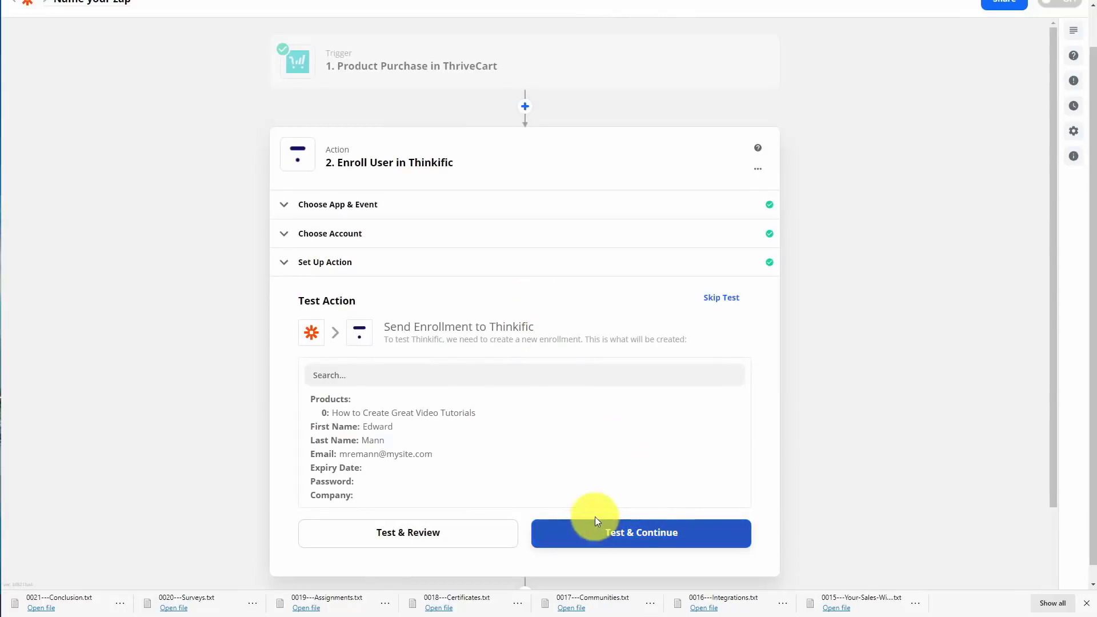
pyautogui.click(635, 536)
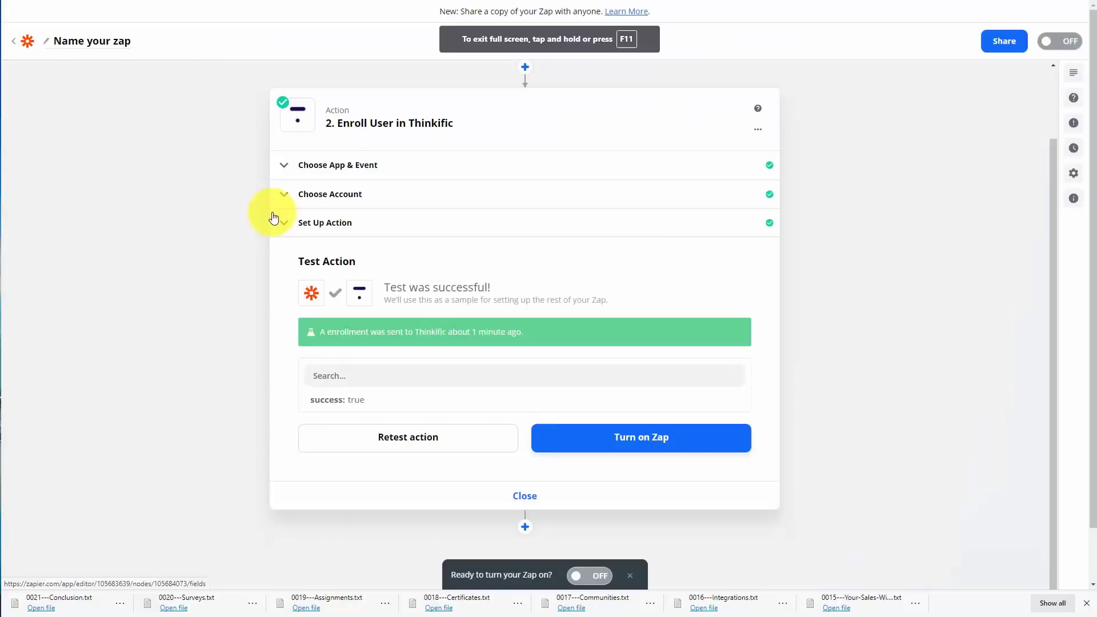
# Step: Turn on the zap and name it Create Great Tutorials - Thinkific - Zapier - Thrivecart
pyautogui.click(637, 442)
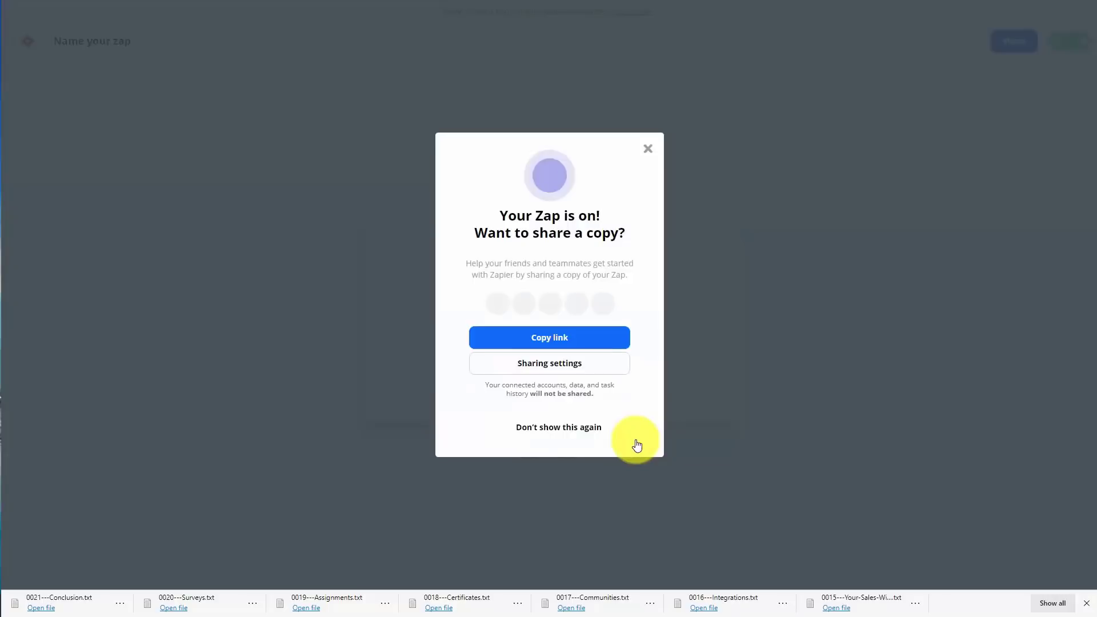
pyautogui.click(55, 48)
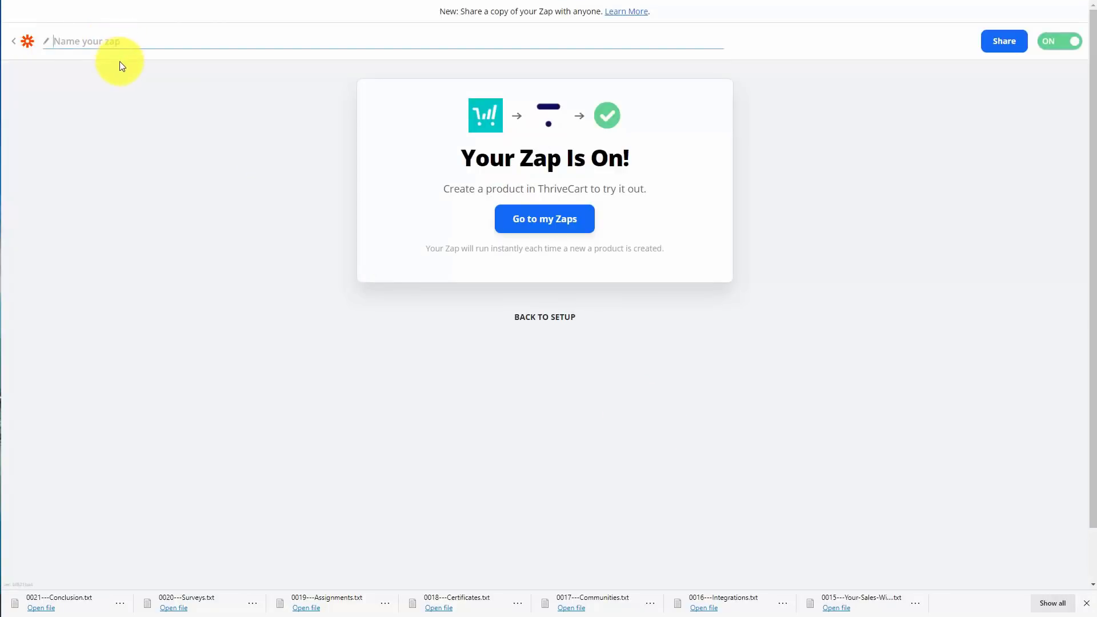
pyautogui.write('Create Great Tutorials - Thinkific - Zapier - Thrivecart')
pyautogui.press('Return')
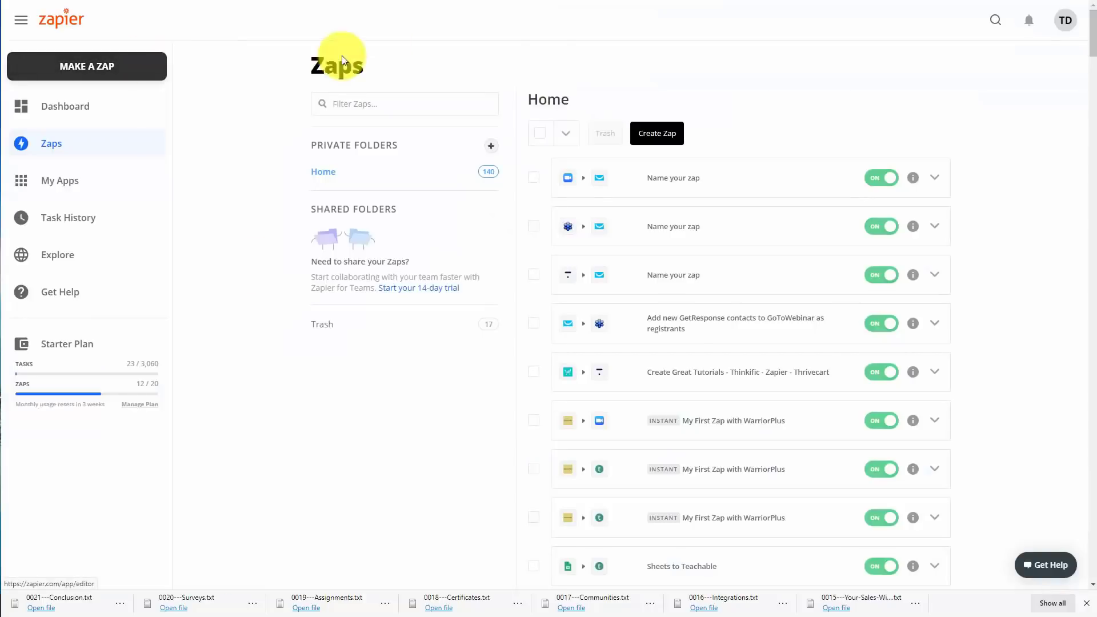
# Step: Create a new zap with ThriveCart's Product Purchase event as the trigger and select the existing ThriveCart account
pyautogui.click(649, 137)
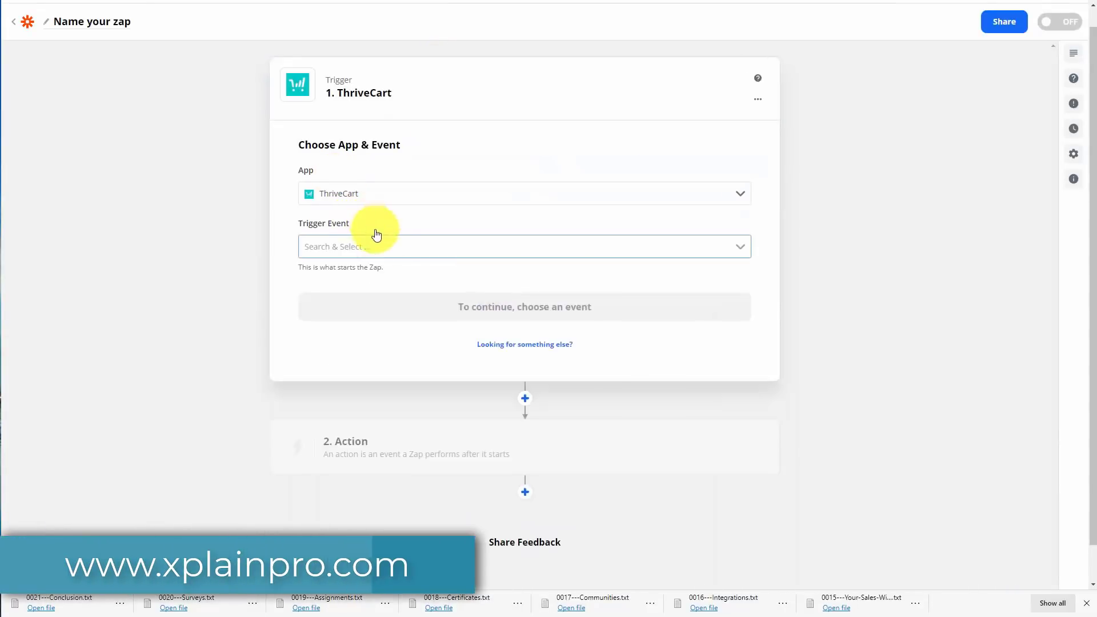
pyautogui.click(388, 247)
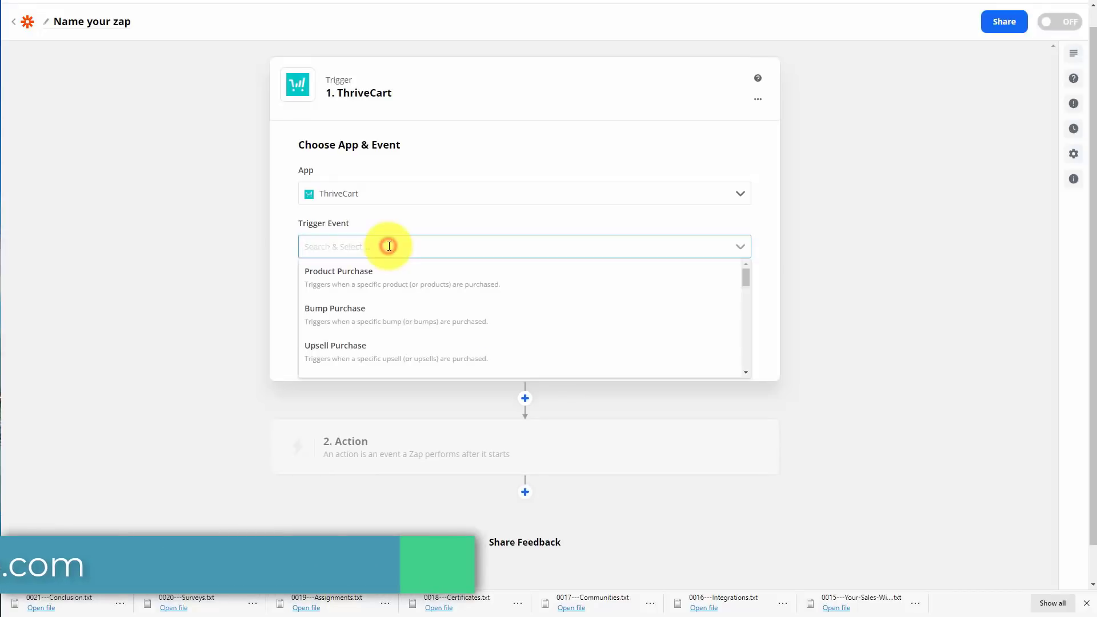
pyautogui.click(363, 280)
pyautogui.click(516, 311)
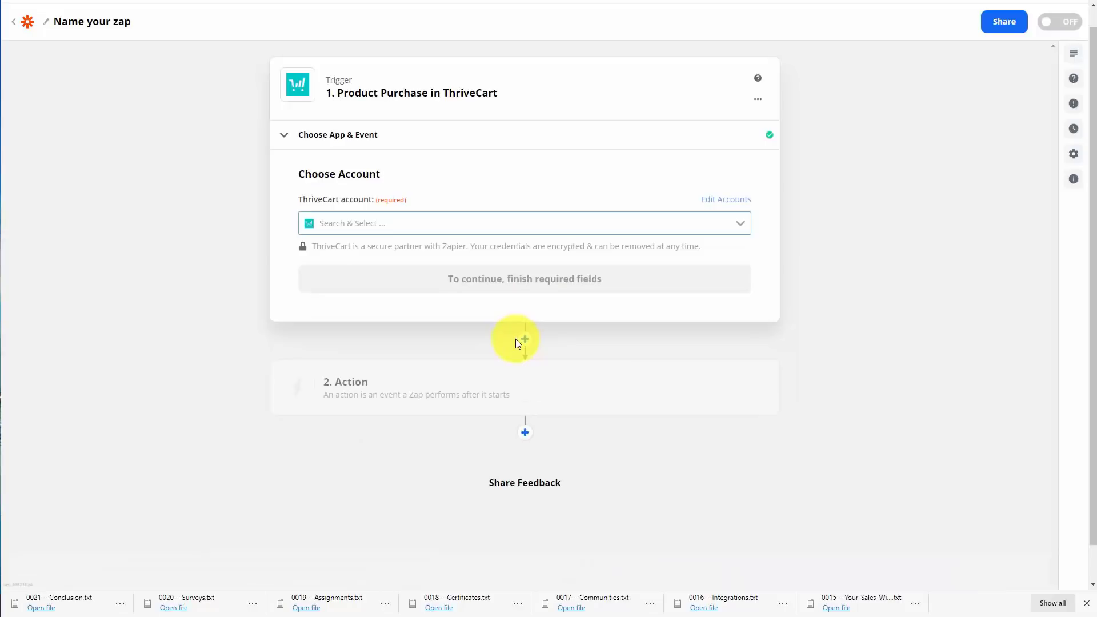
pyautogui.click(493, 228)
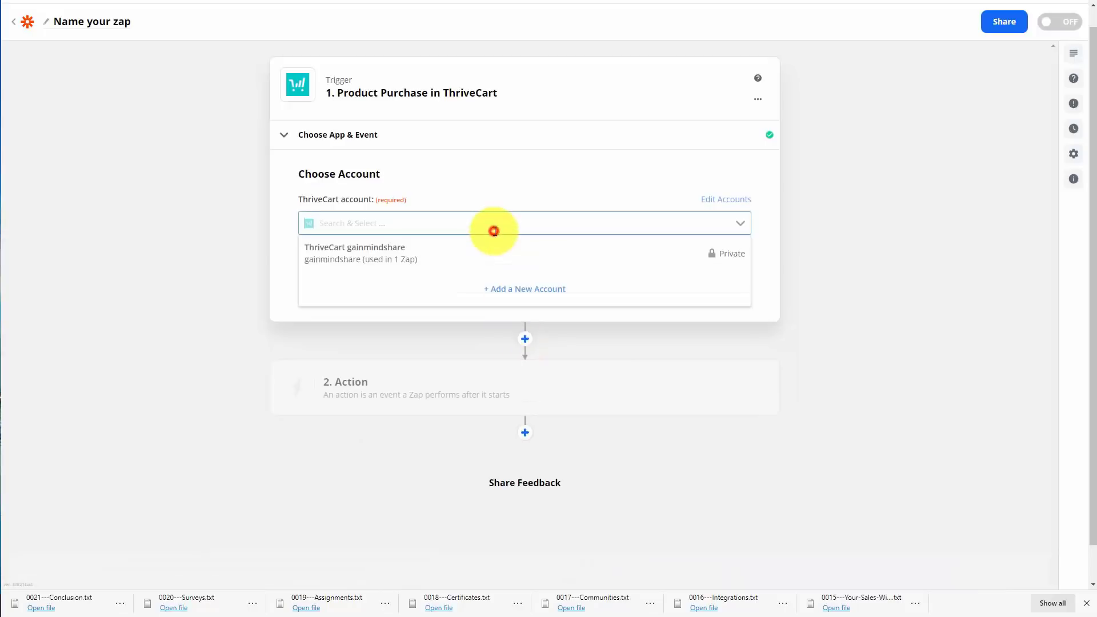
pyautogui.click(424, 246)
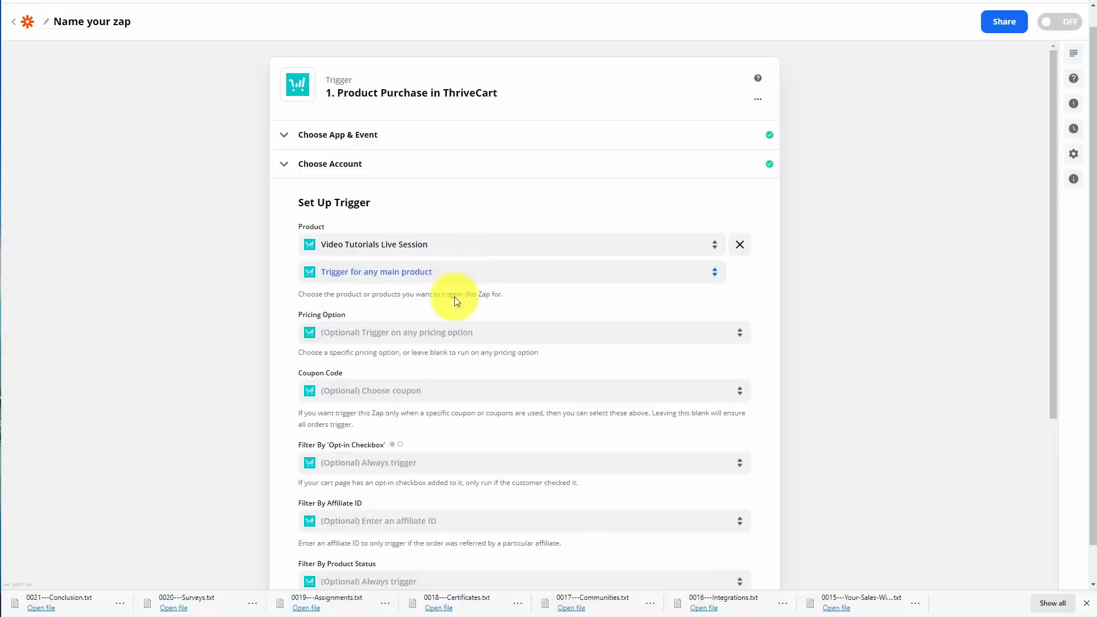
# Step: Set the trigger for Video Tutorials Live Session to the pricing option One-time payment ($27.00), and test the trigger
pyautogui.click(421, 336)
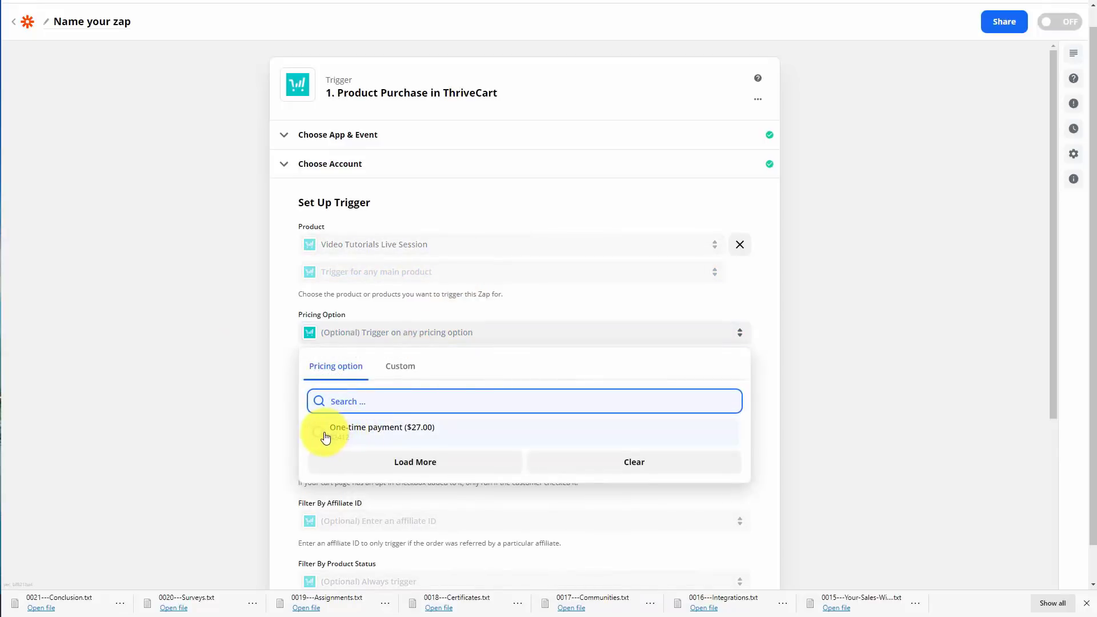
pyautogui.click(323, 434)
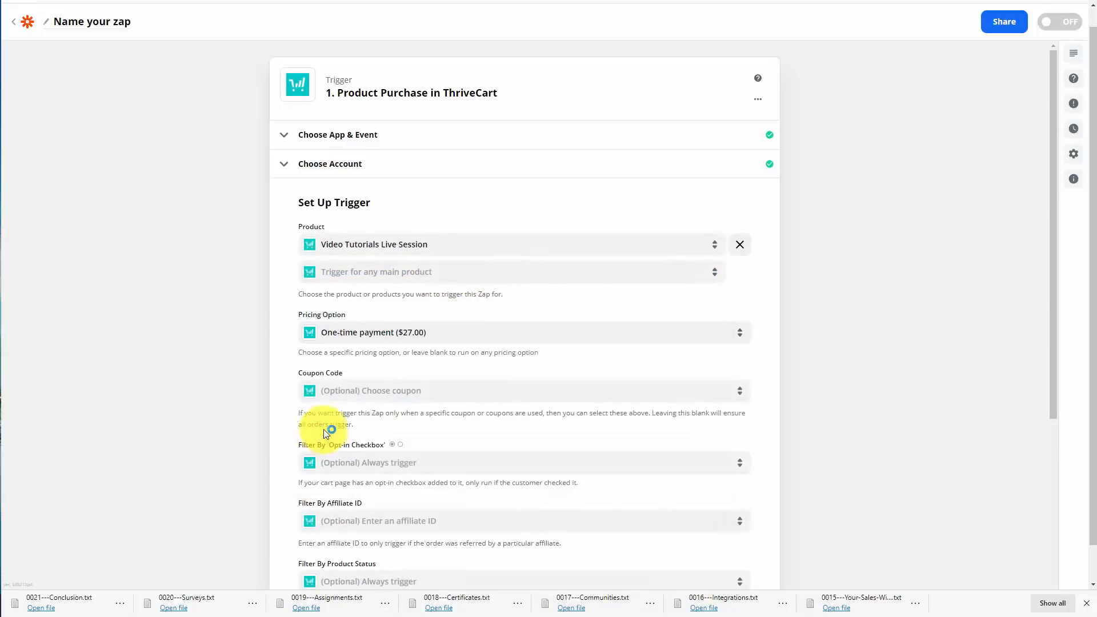
pyautogui.scroll(-5, 475, 409)
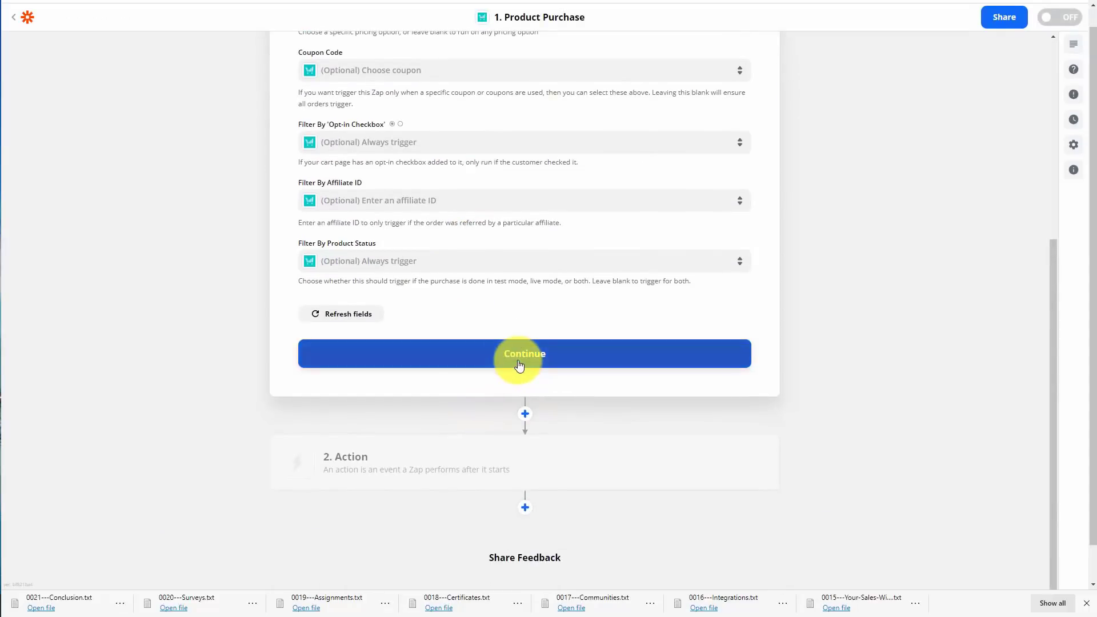
pyautogui.click(519, 365)
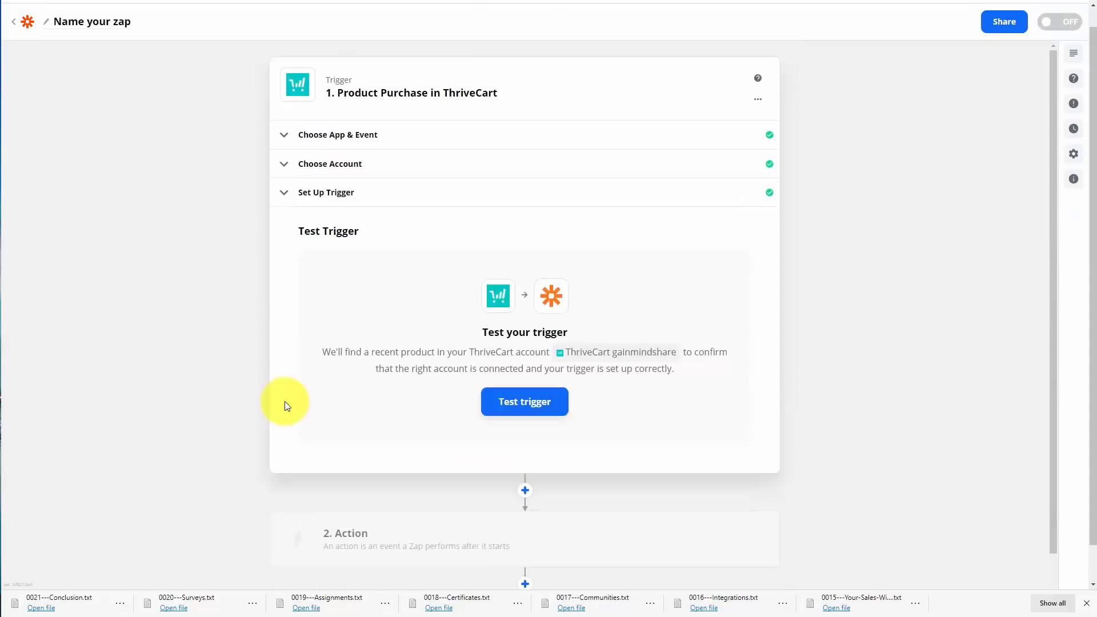
pyautogui.click(564, 404)
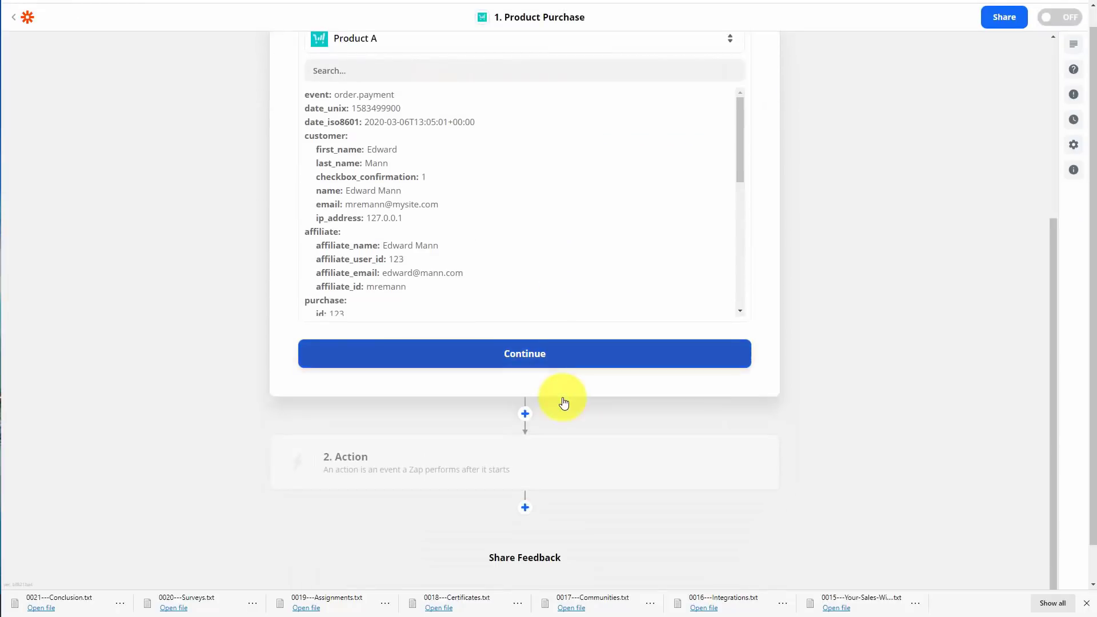
pyautogui.click(564, 364)
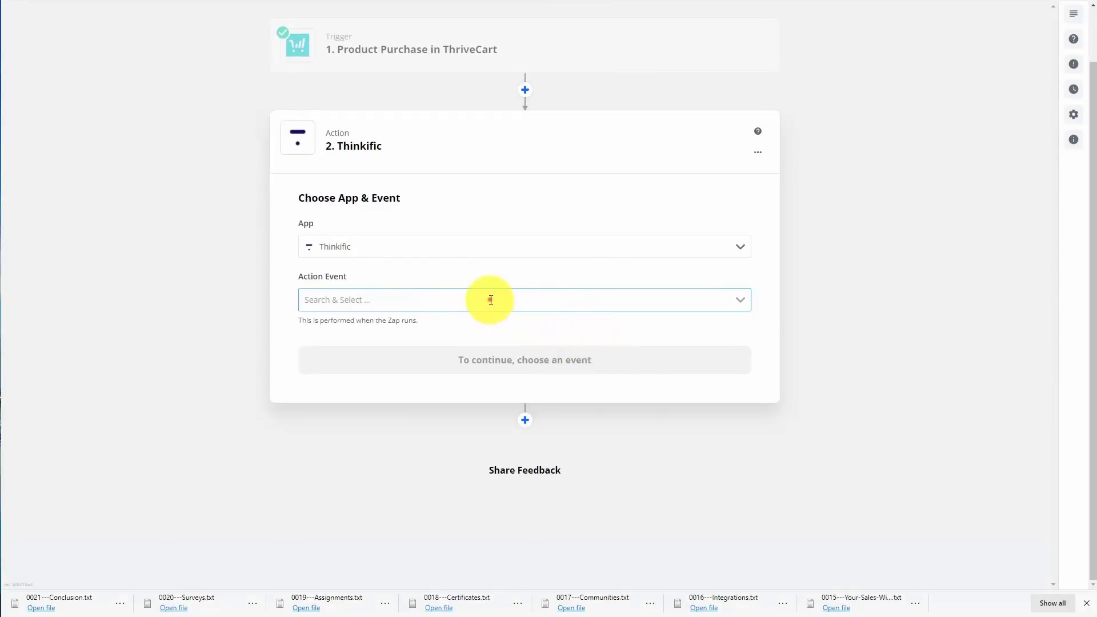
# Step: Set the Thinkific action to the Enroll User event and select the Thinkific account
pyautogui.click(491, 300)
pyautogui.click(321, 344)
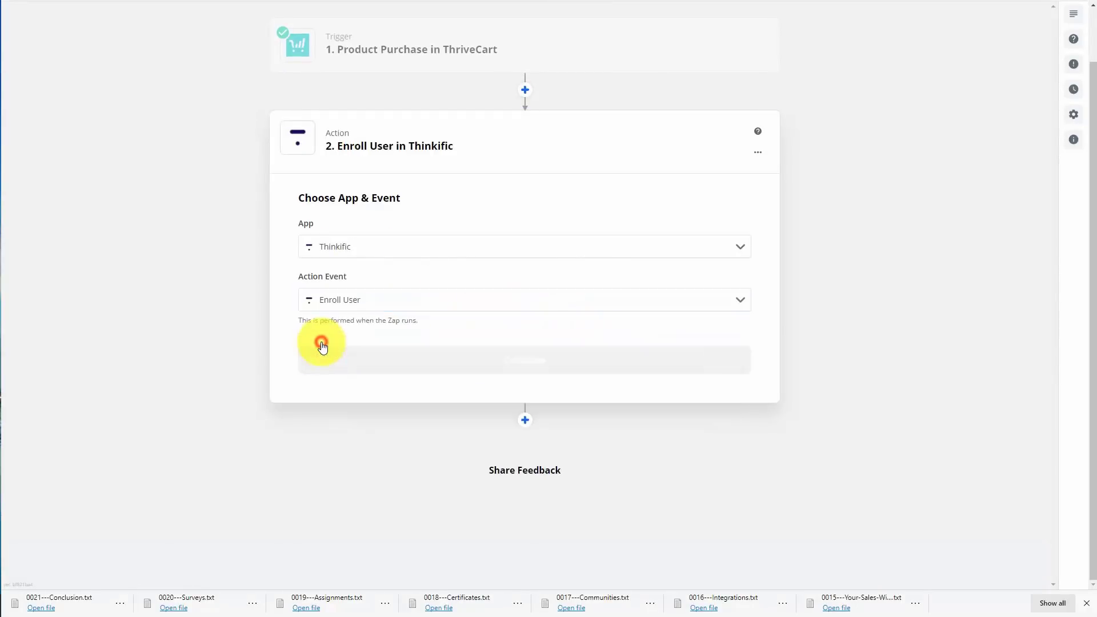
pyautogui.click(533, 365)
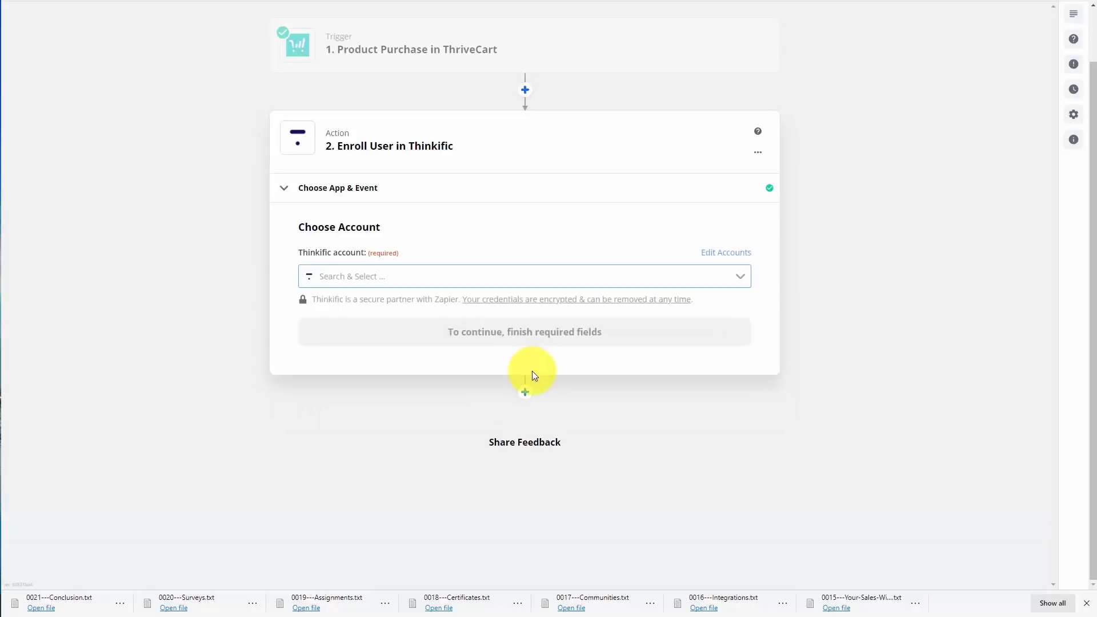
pyautogui.click(474, 275)
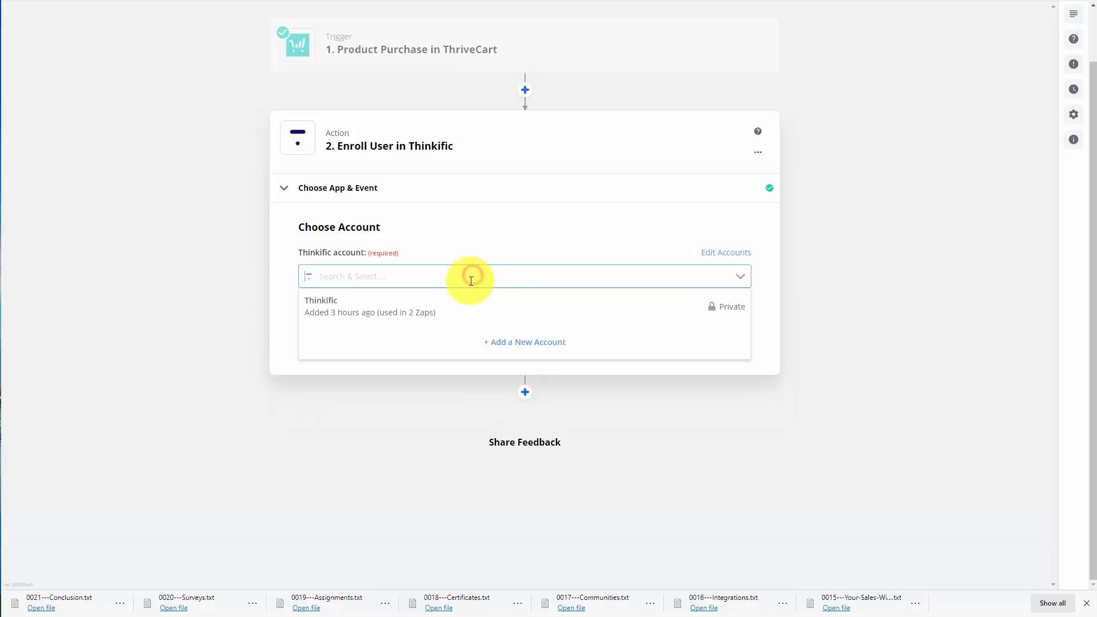
pyautogui.click(326, 304)
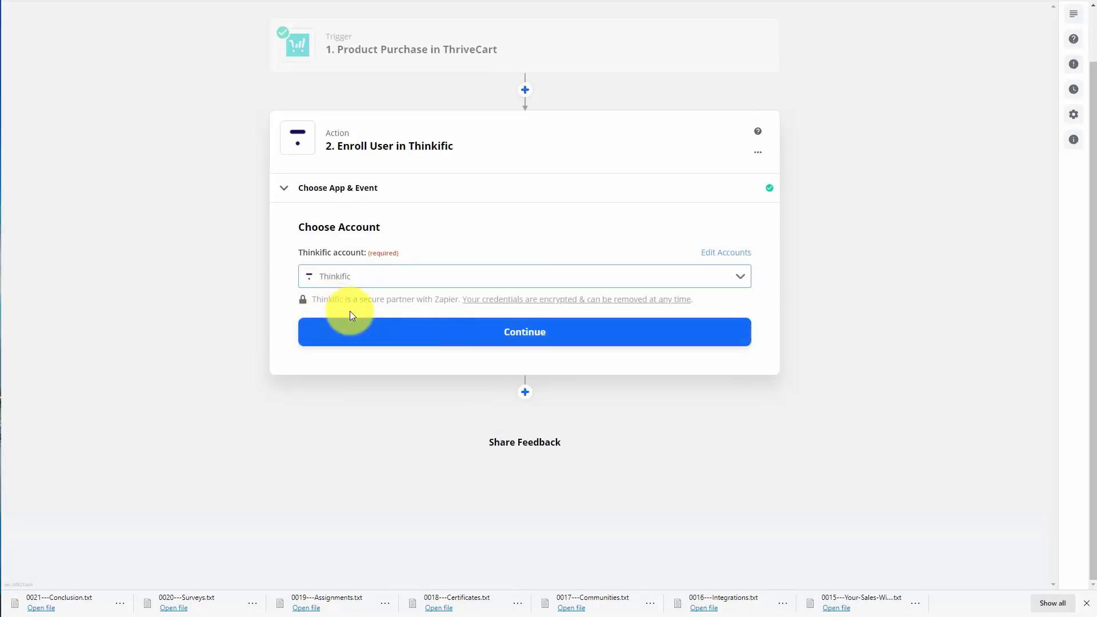
pyautogui.click(524, 337)
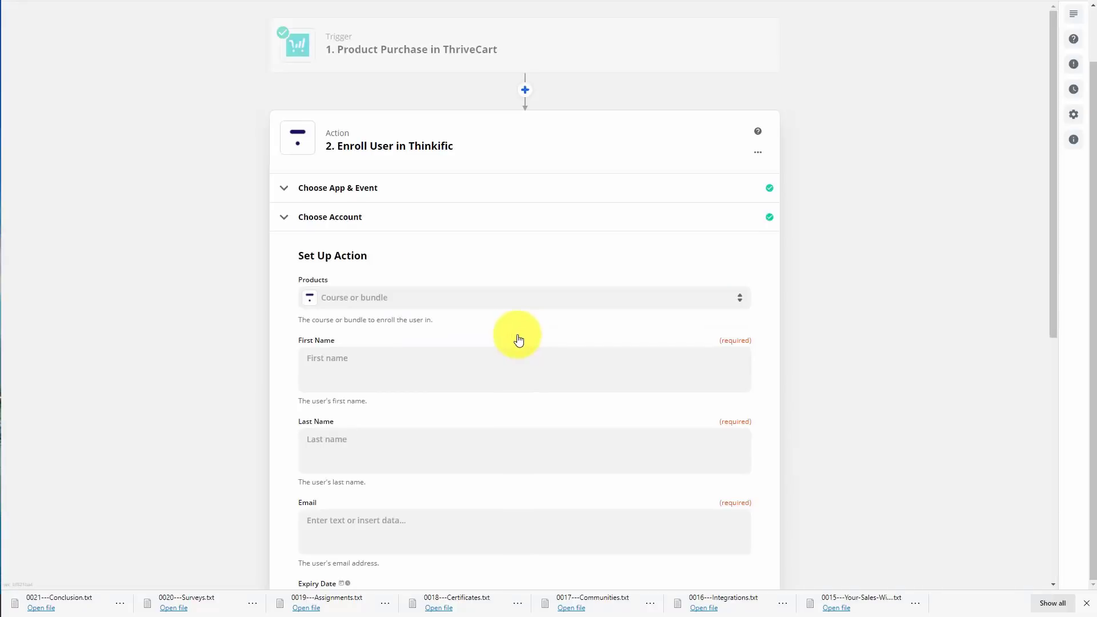
# Step: Choose (LIve) Create Great Video Tutorials as the enrollment product and map First Name to the customer's first name
pyautogui.click(393, 297)
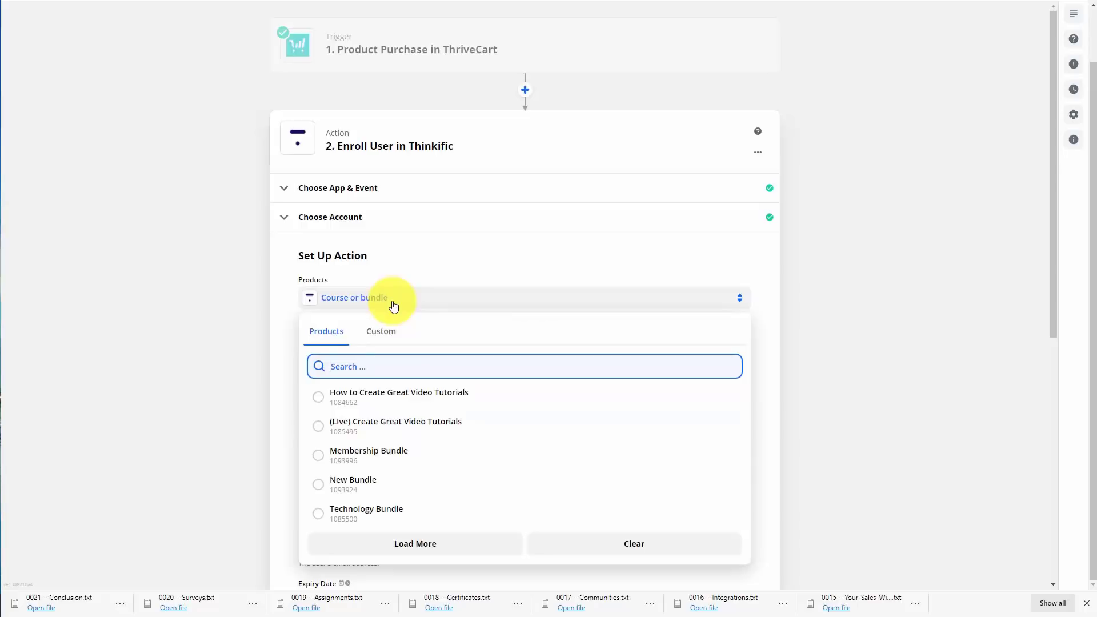
pyautogui.click(317, 429)
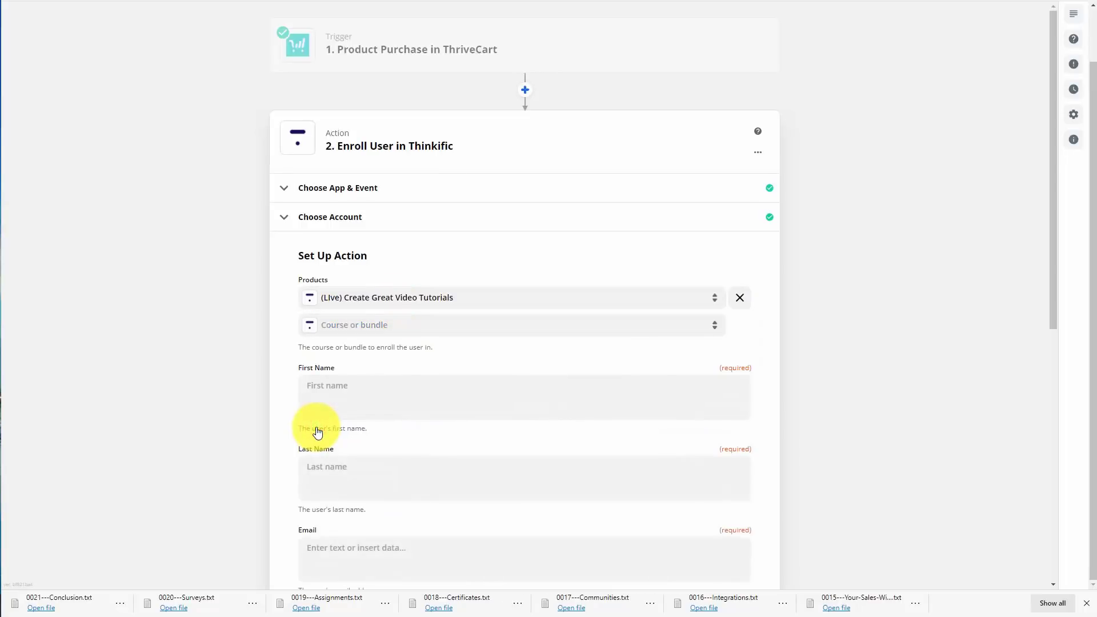
pyautogui.click(331, 390)
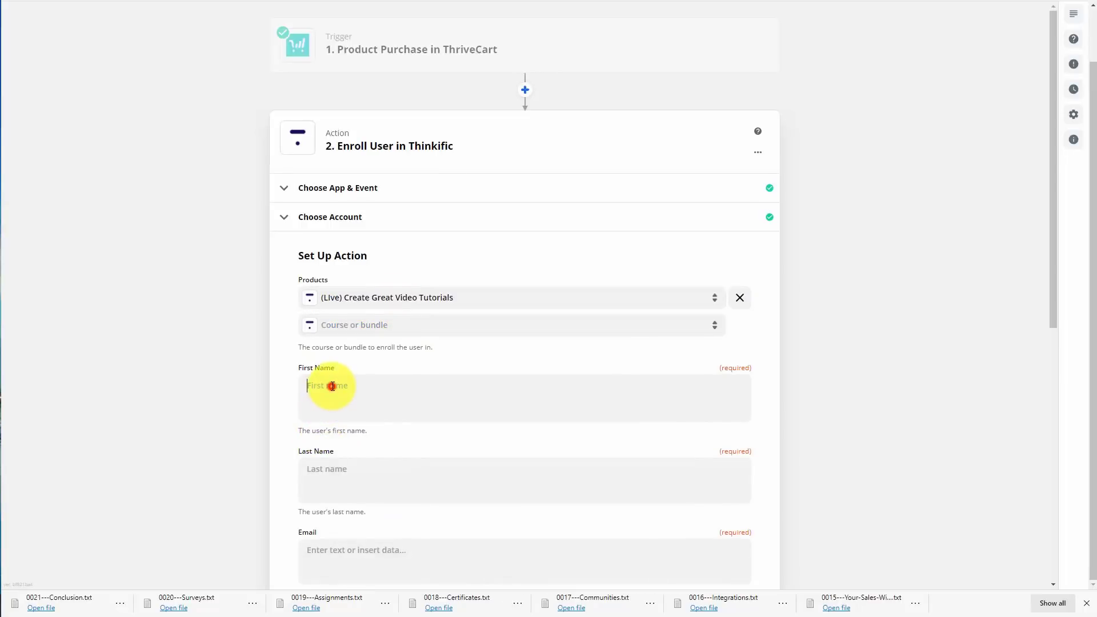
pyautogui.click(416, 523)
pyautogui.click(416, 522)
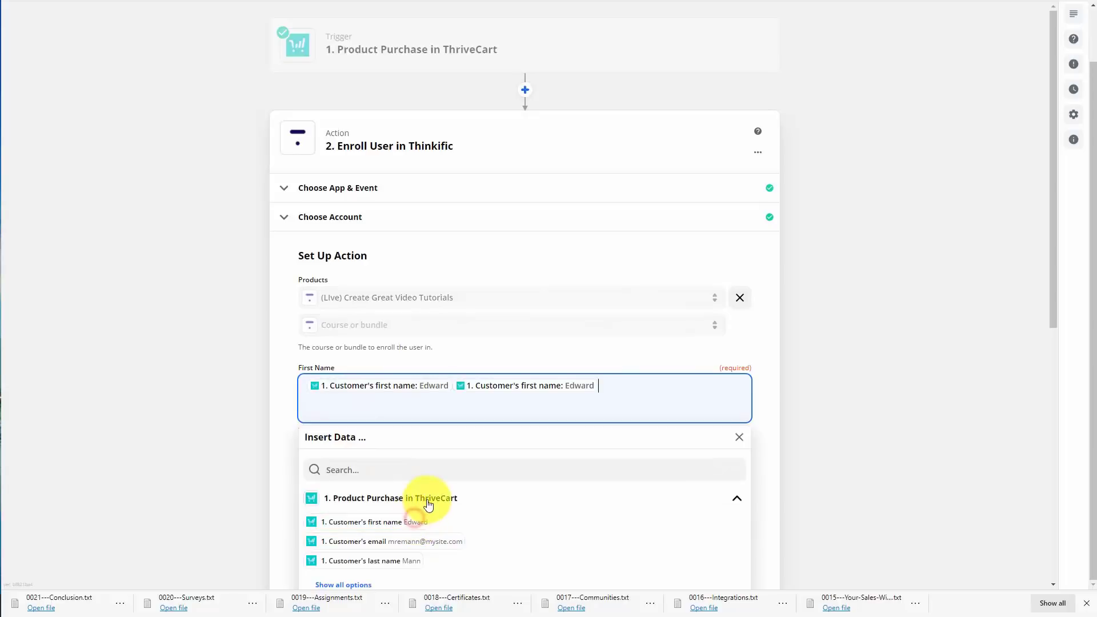
pyautogui.press('BackSpace')
pyautogui.click(258, 458)
# Step: Map Last Name and Email to the customer's last name and email from the purchase, and test the enrollment action
pyautogui.click(340, 470)
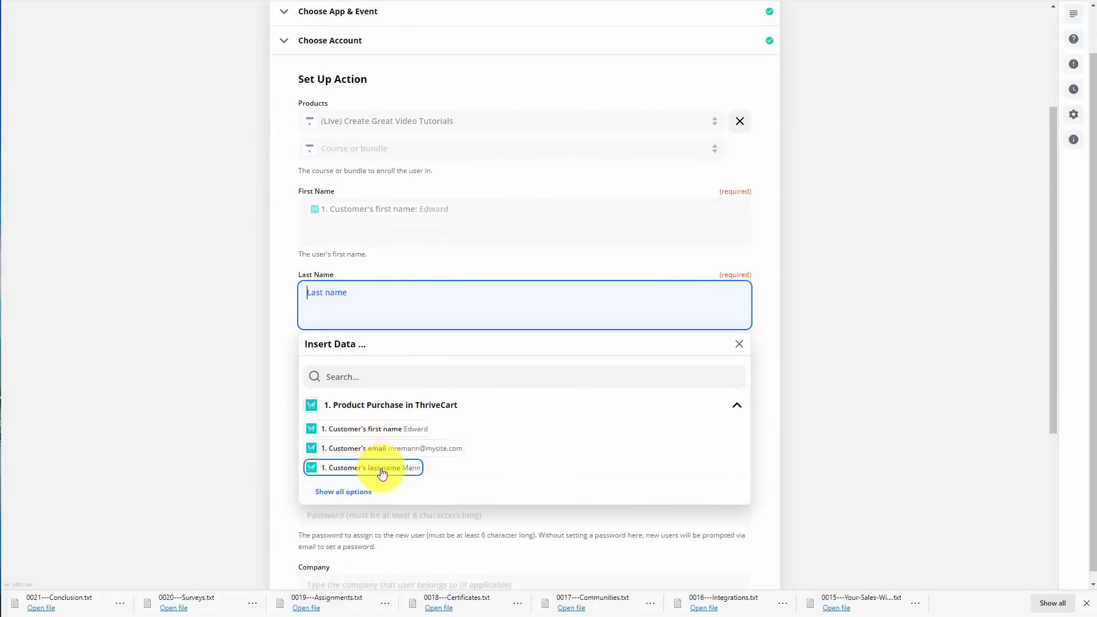
pyautogui.click(382, 472)
pyautogui.click(153, 406)
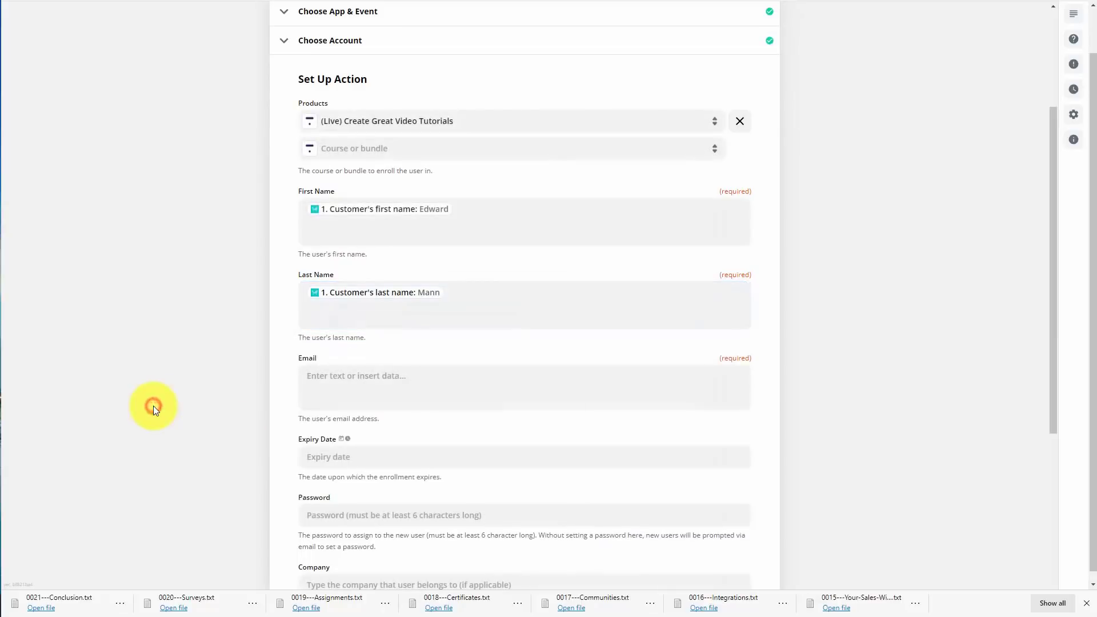
pyautogui.click(366, 375)
pyautogui.click(423, 531)
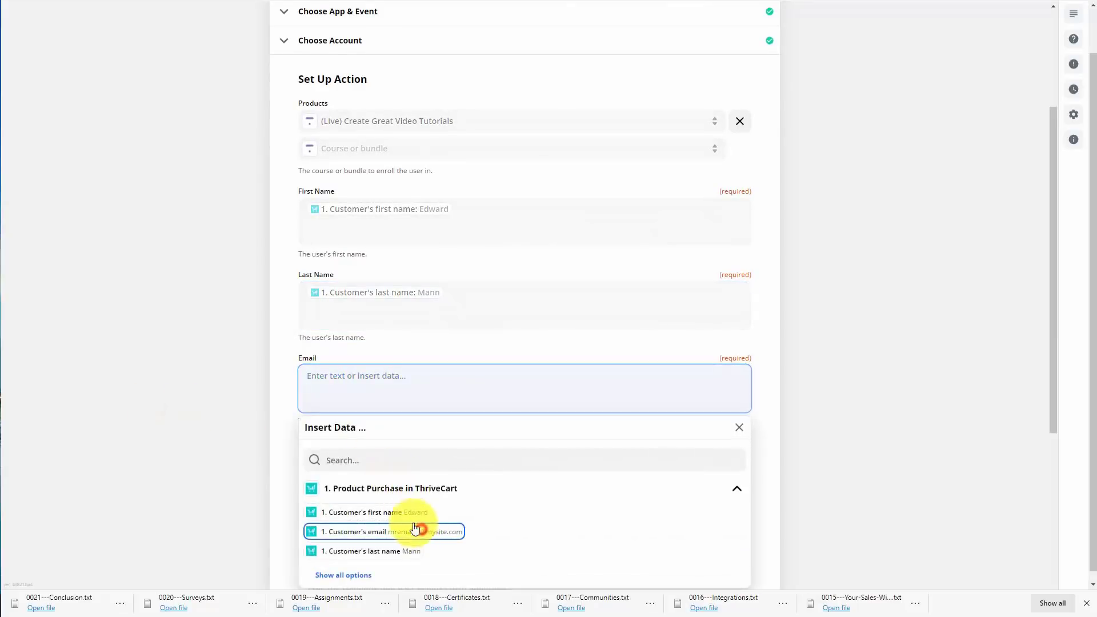
pyautogui.click(177, 416)
pyautogui.scroll(-5, 180, 413)
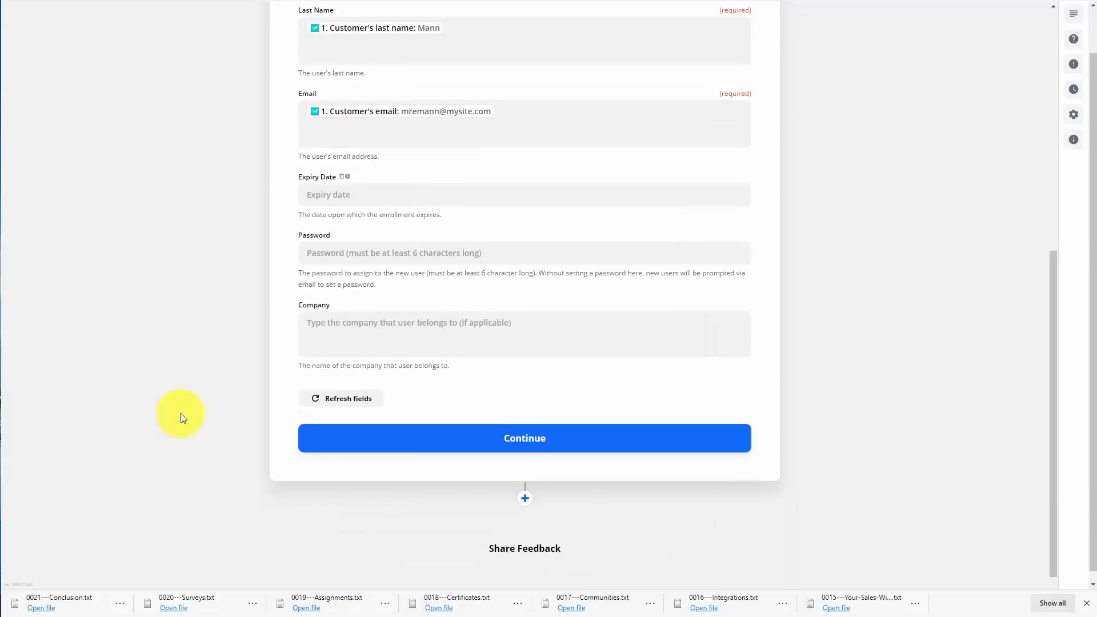
pyautogui.click(505, 444)
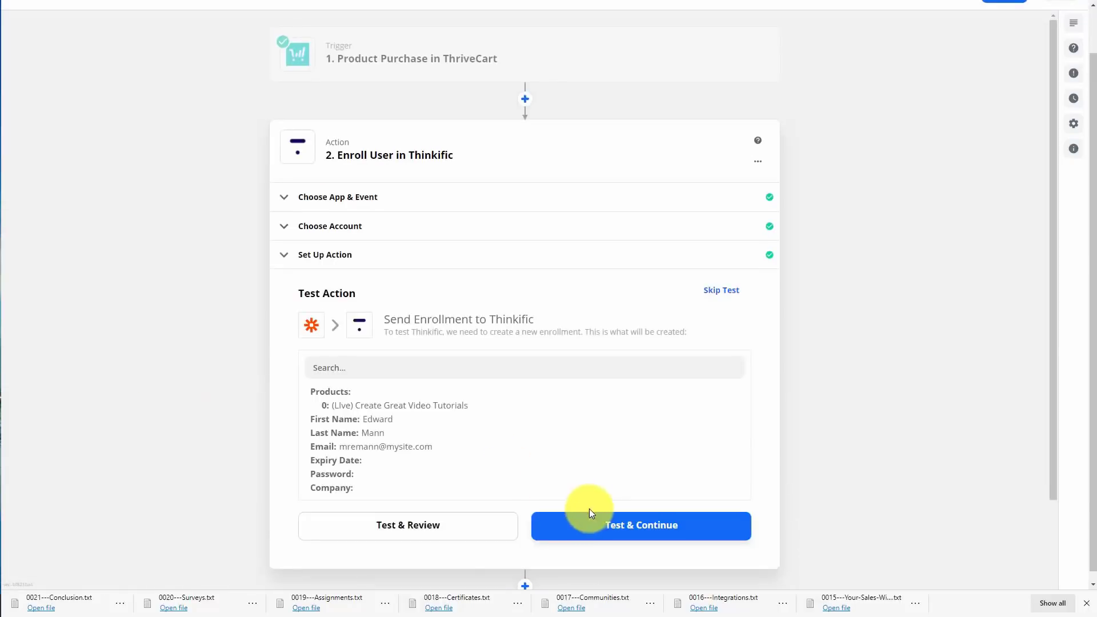
pyautogui.click(622, 532)
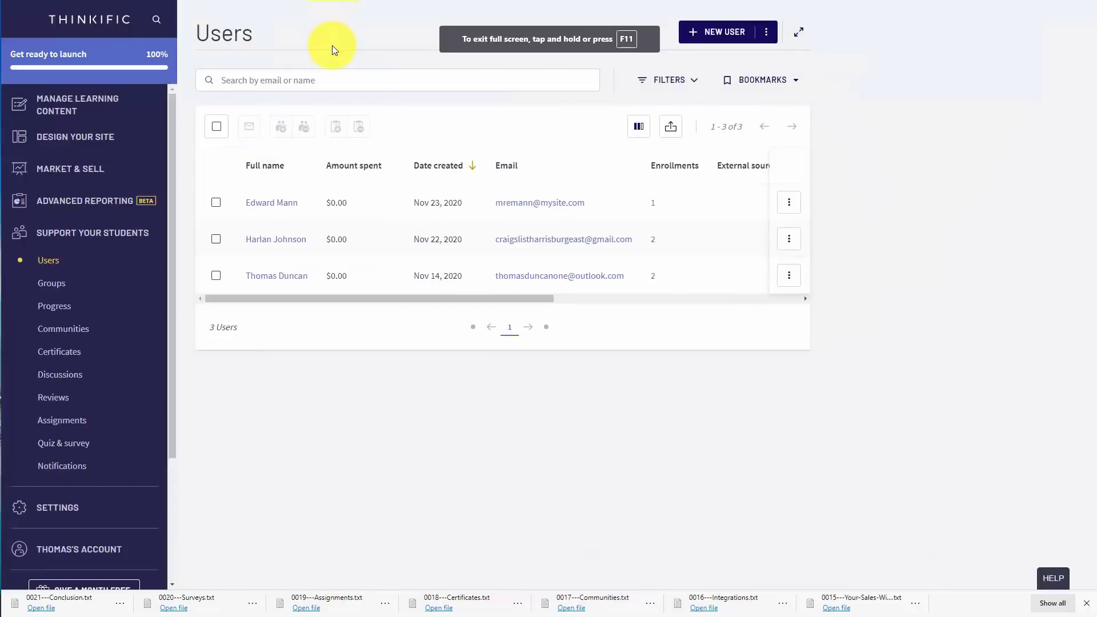
# Step: Refresh the Thinkific user list, and turn on the zap named Thinkific-Zapier-Thrivecart-Live Tutorials Product
pyautogui.press('F5')
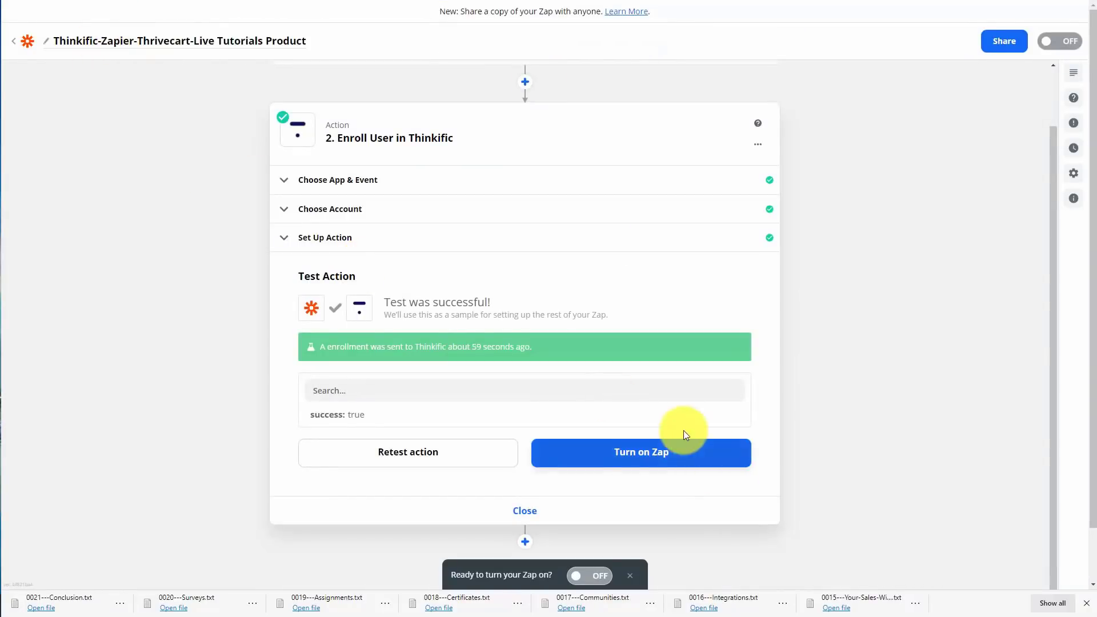
pyautogui.click(631, 455)
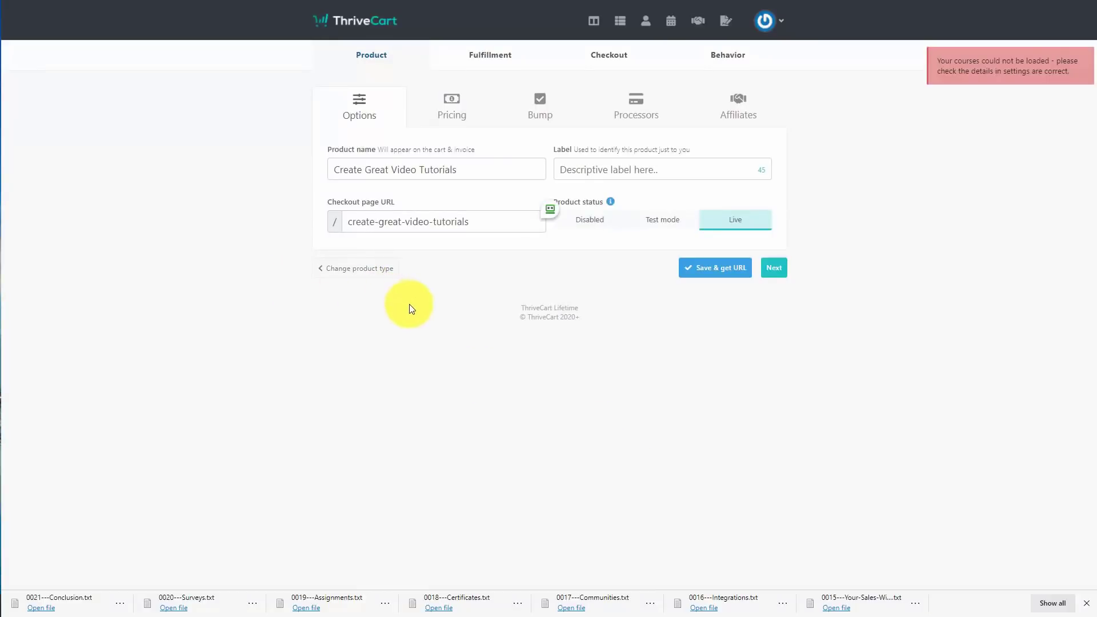
# Step: In the ThriveCart product's fulfillment settings, set the success URL to the Thinkific school address and URL expiration to Never
pyautogui.click(498, 59)
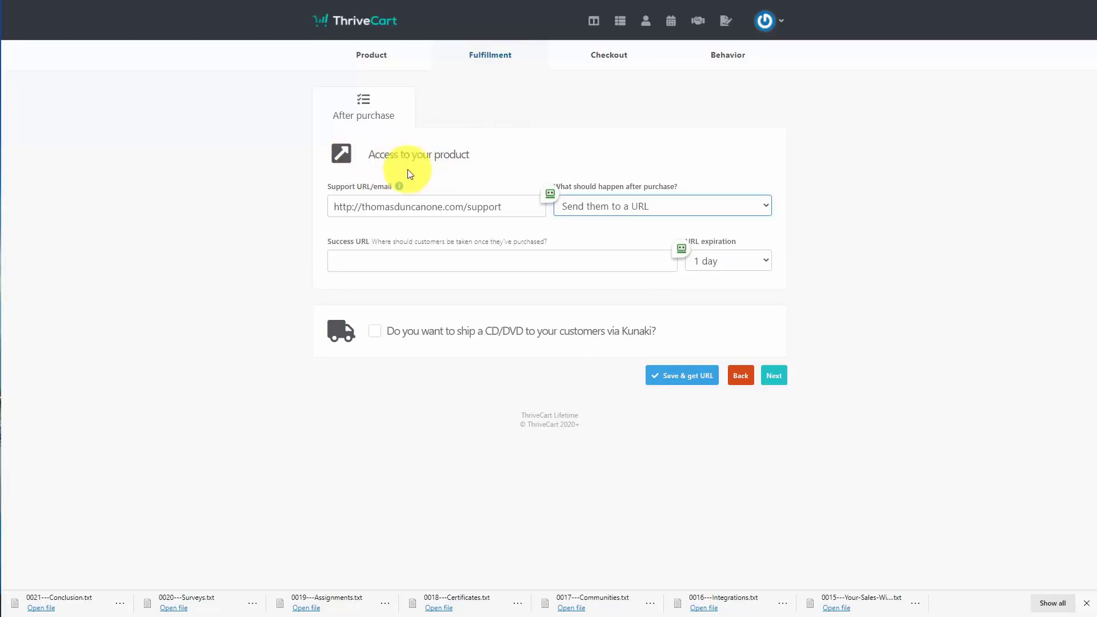
pyautogui.press('F11')
pyautogui.click(370, 255)
pyautogui.write('https://thomasduncanone.thinkific.com/')
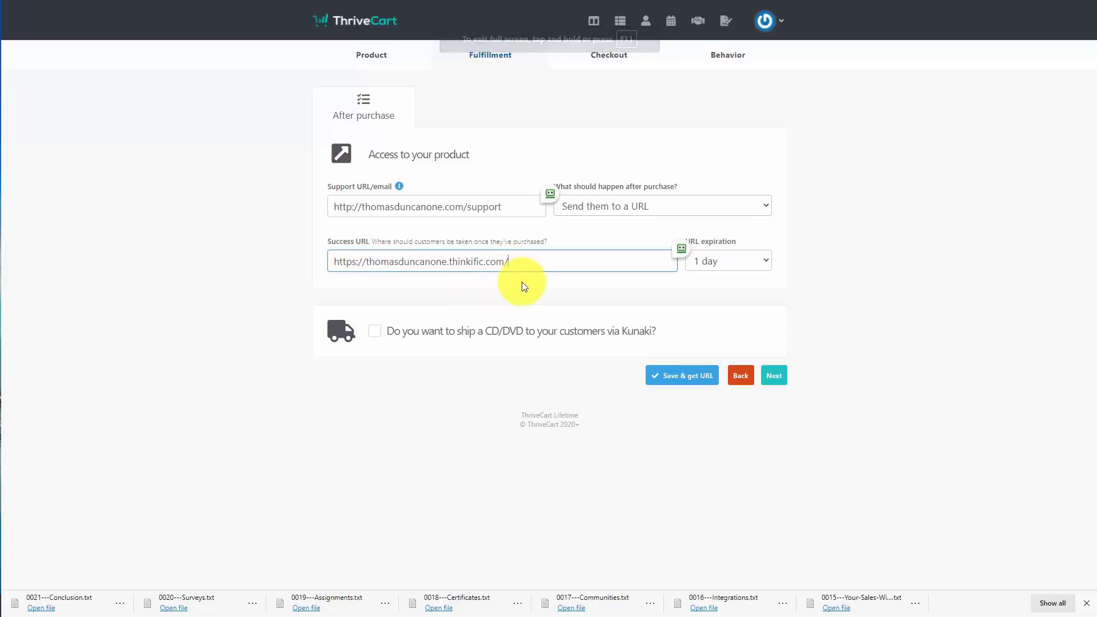
pyautogui.click(708, 260)
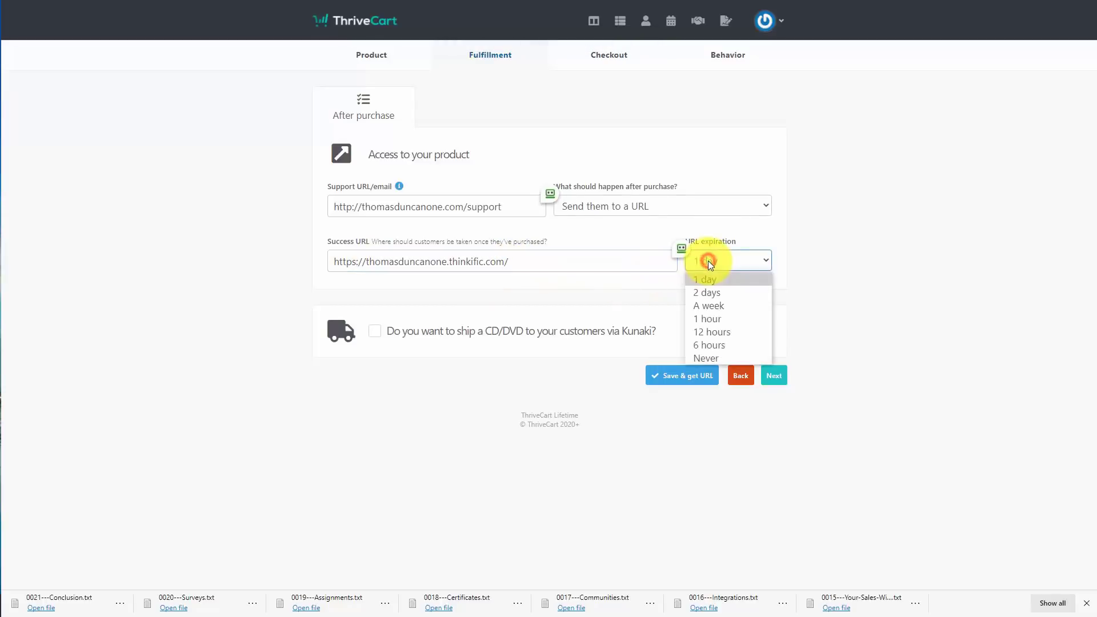
pyautogui.click(711, 358)
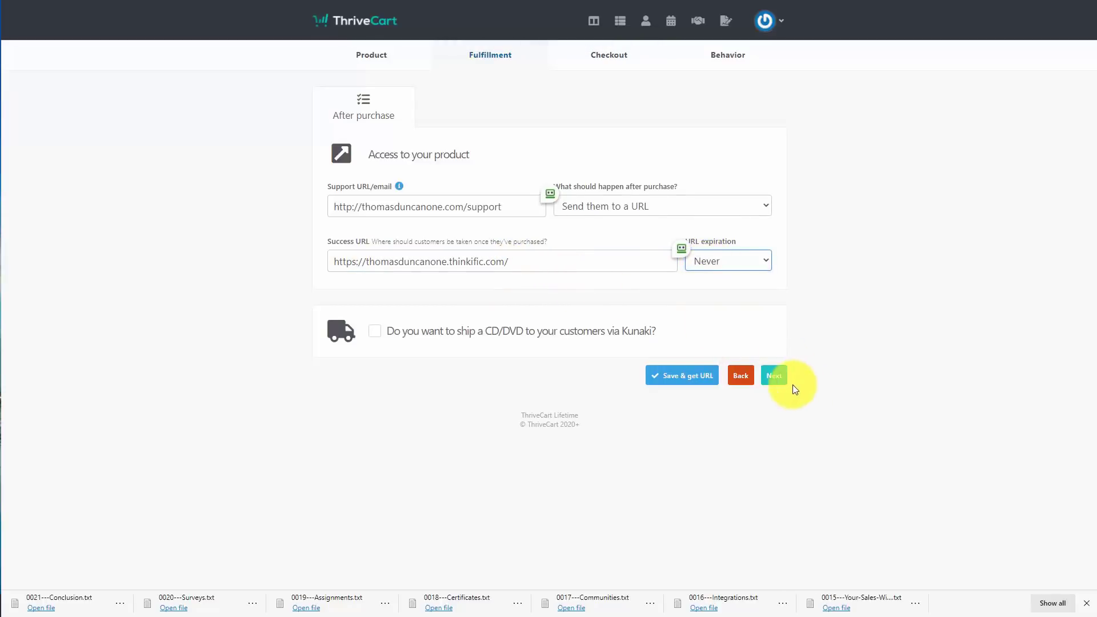
pyautogui.click(773, 375)
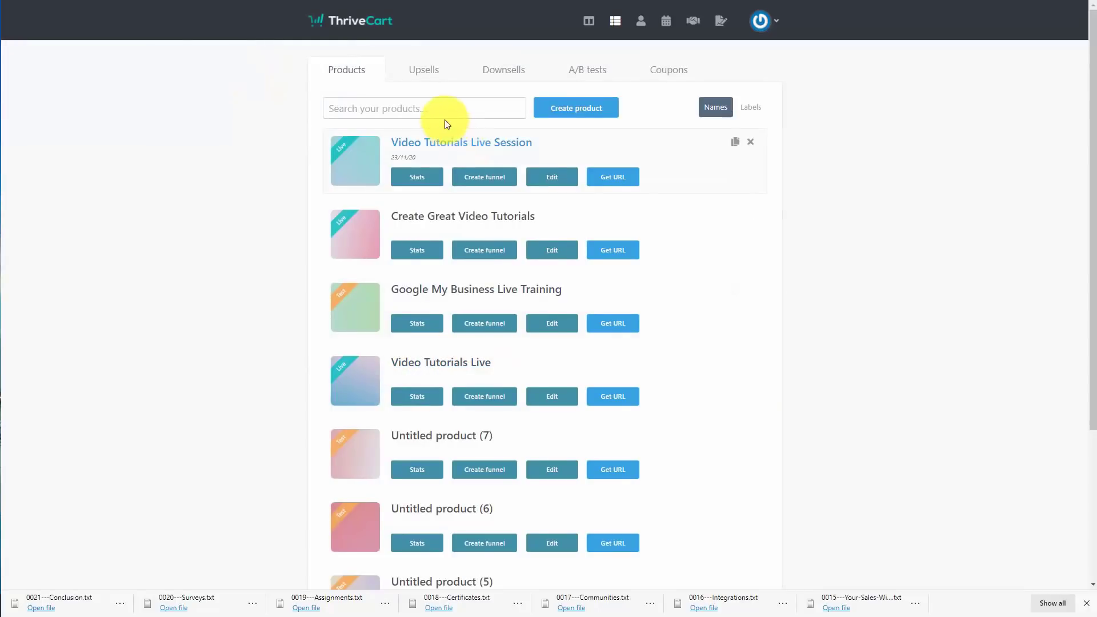
# Step: Create a new digital upsell named Live Tutorial Video Course in ThriveCart
pyautogui.click(424, 70)
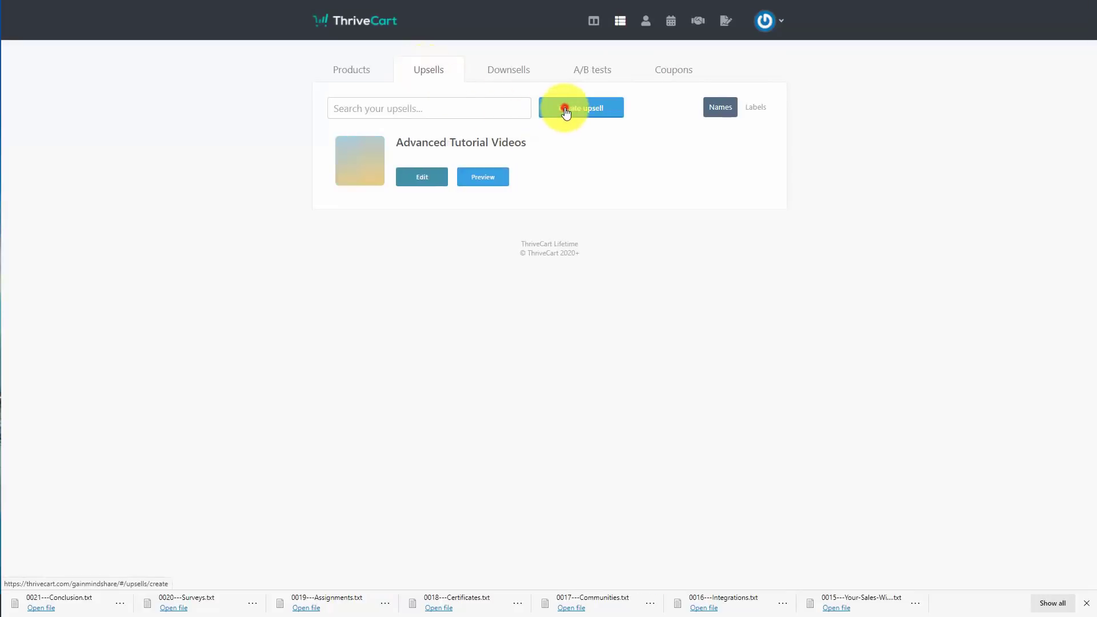
pyautogui.click(566, 112)
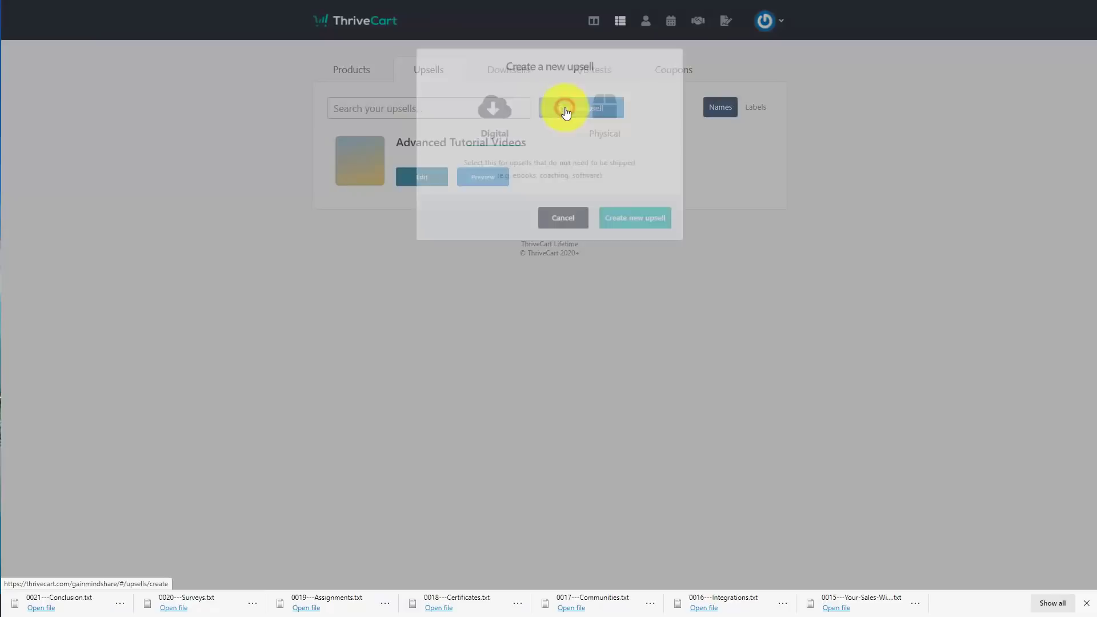
pyautogui.click(631, 222)
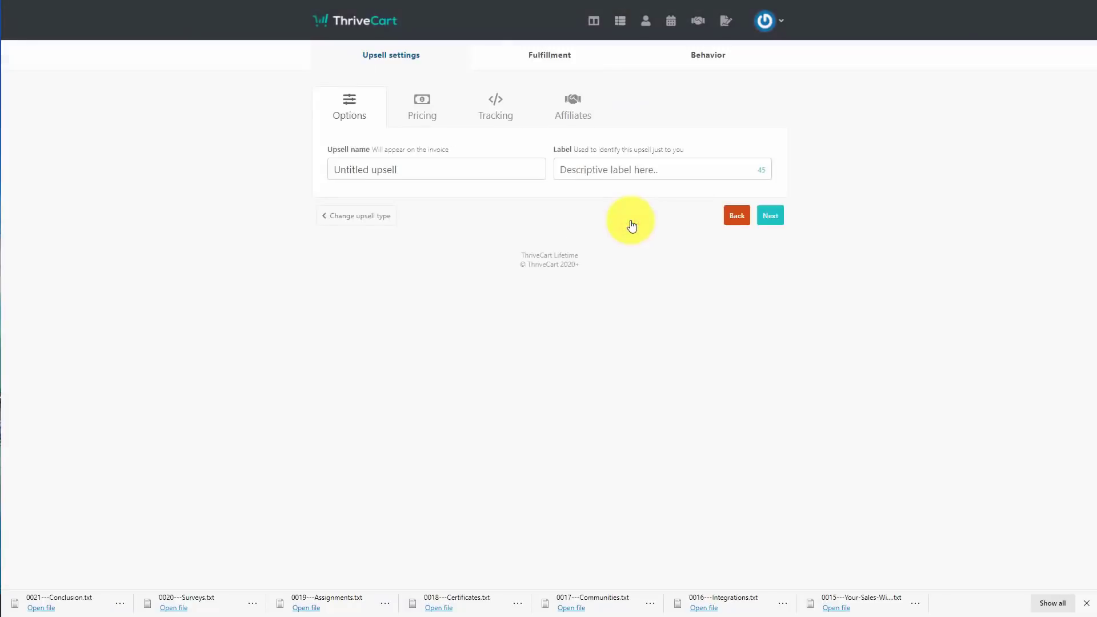
pyautogui.click(402, 168)
pyautogui.write('Live Tutorial Video Course')
pyautogui.click(770, 217)
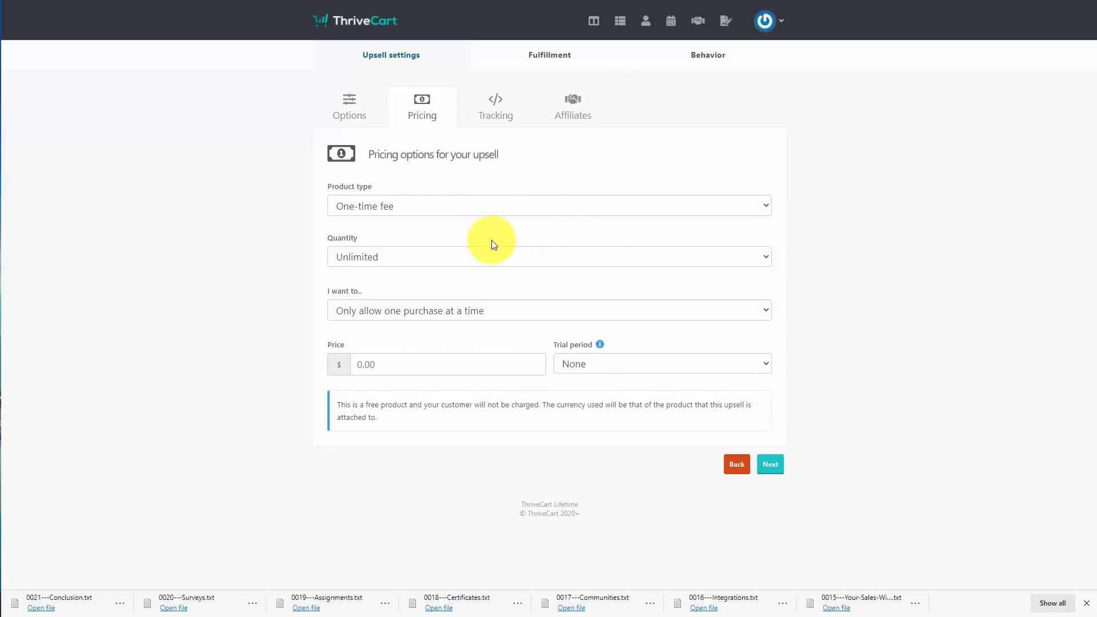
# Step: Price the upsell as a one-time fee of $27.00 with no trial period, and save it
pyautogui.click(421, 364)
pyautogui.write('27.00')
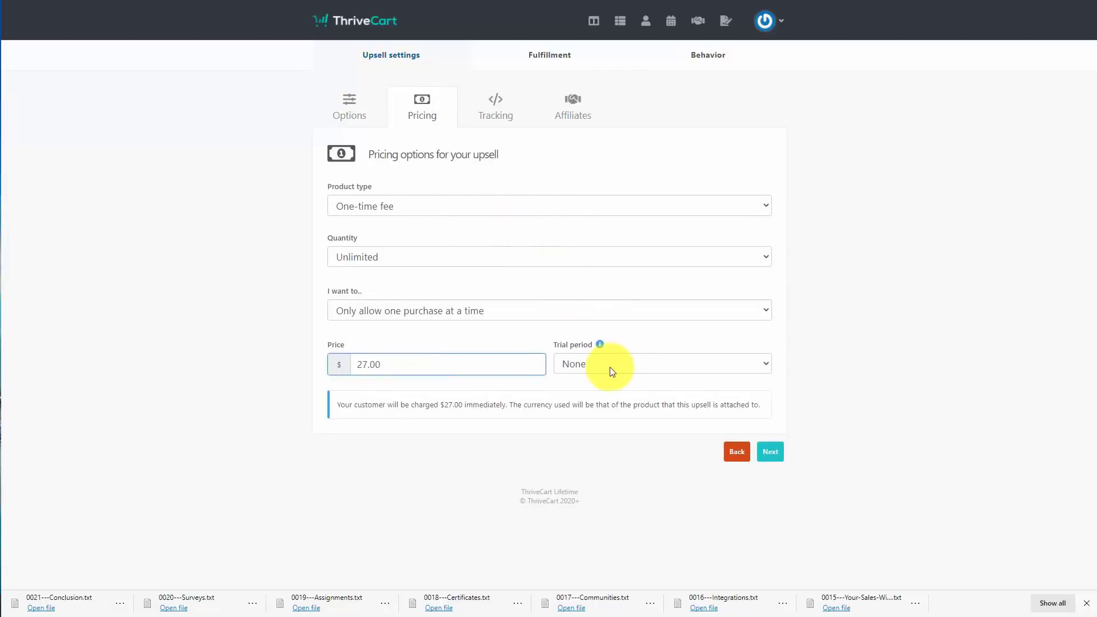
pyautogui.click(767, 453)
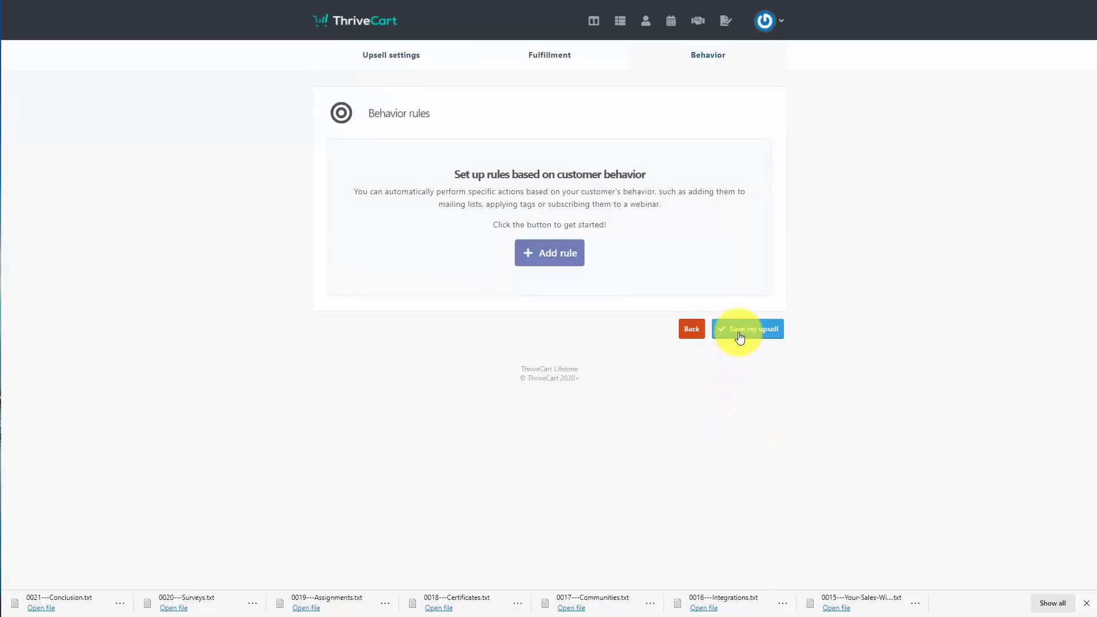
pyautogui.click(739, 334)
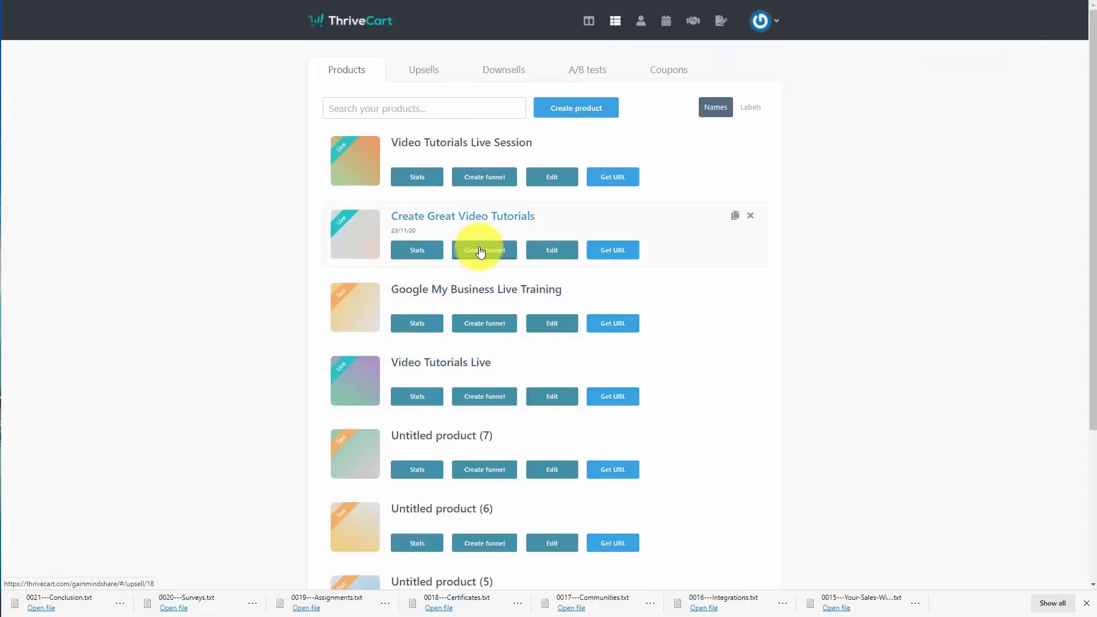
# Step: Enable the sales funnel for Create Great Video Tutorials and assign Live Tutorial Video Course as Upsell #1
pyautogui.click(480, 250)
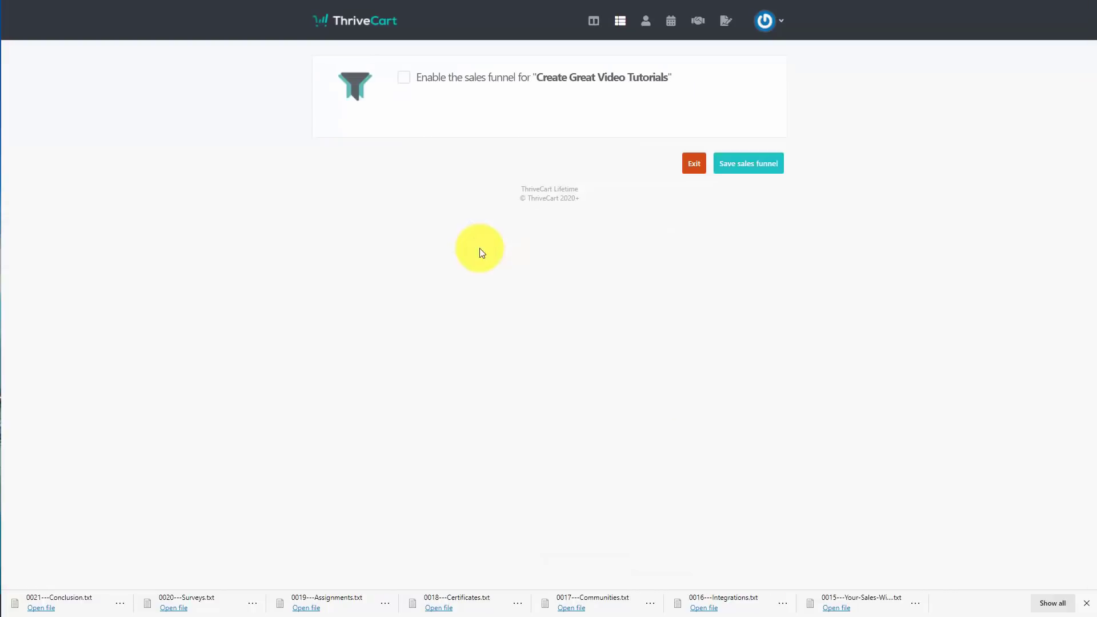
pyautogui.click(403, 77)
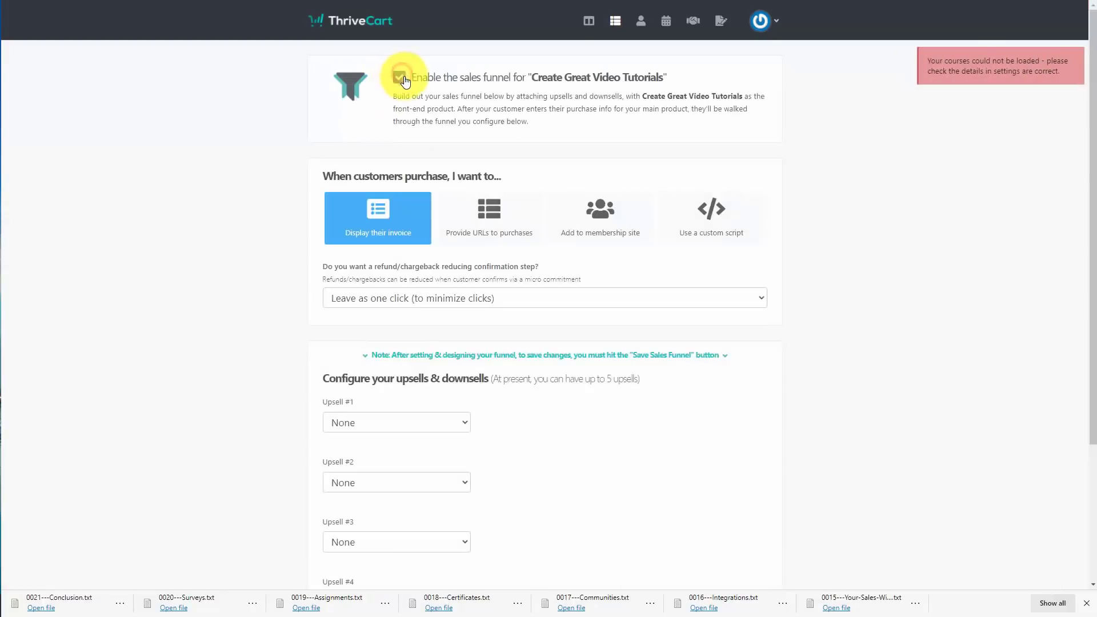
pyautogui.scroll(-2, 595, 305)
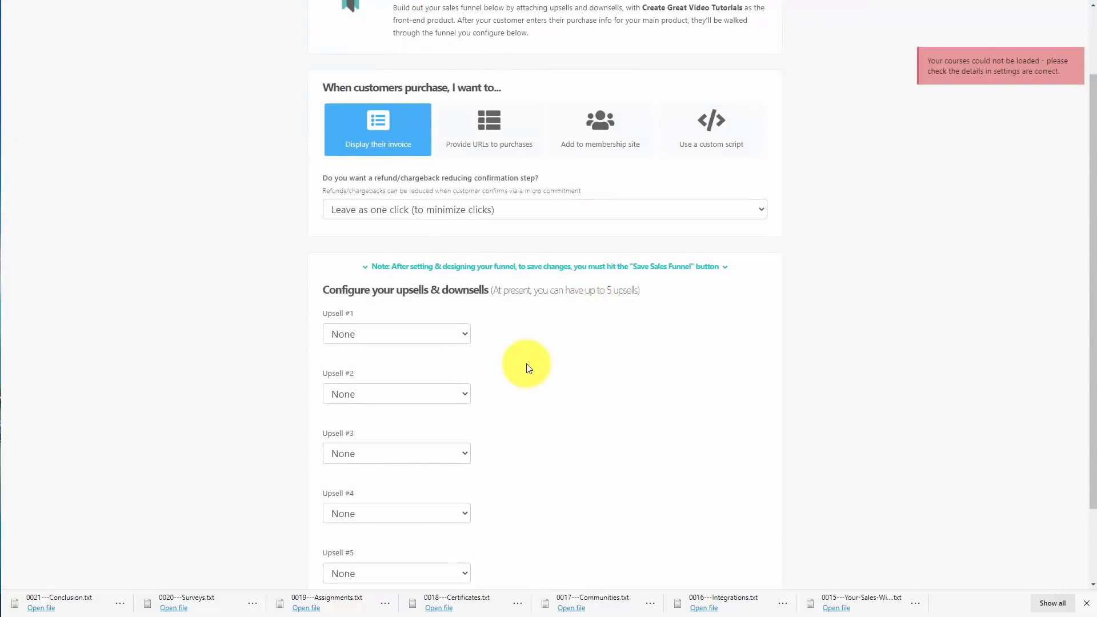
pyautogui.click(457, 335)
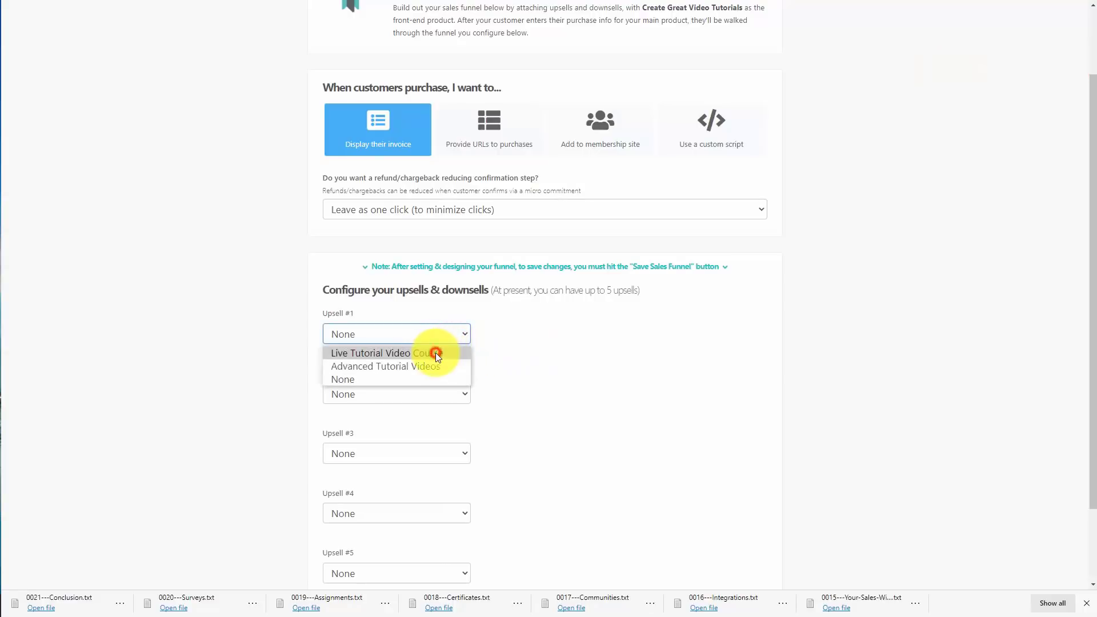
pyautogui.click(436, 352)
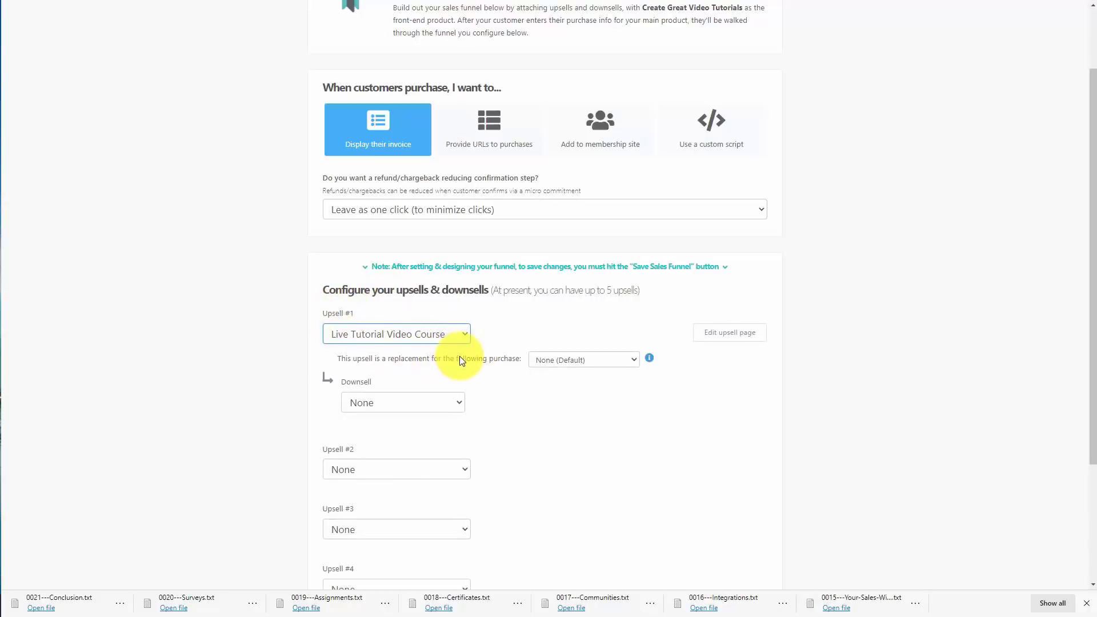
pyautogui.scroll(-3, 445, 372)
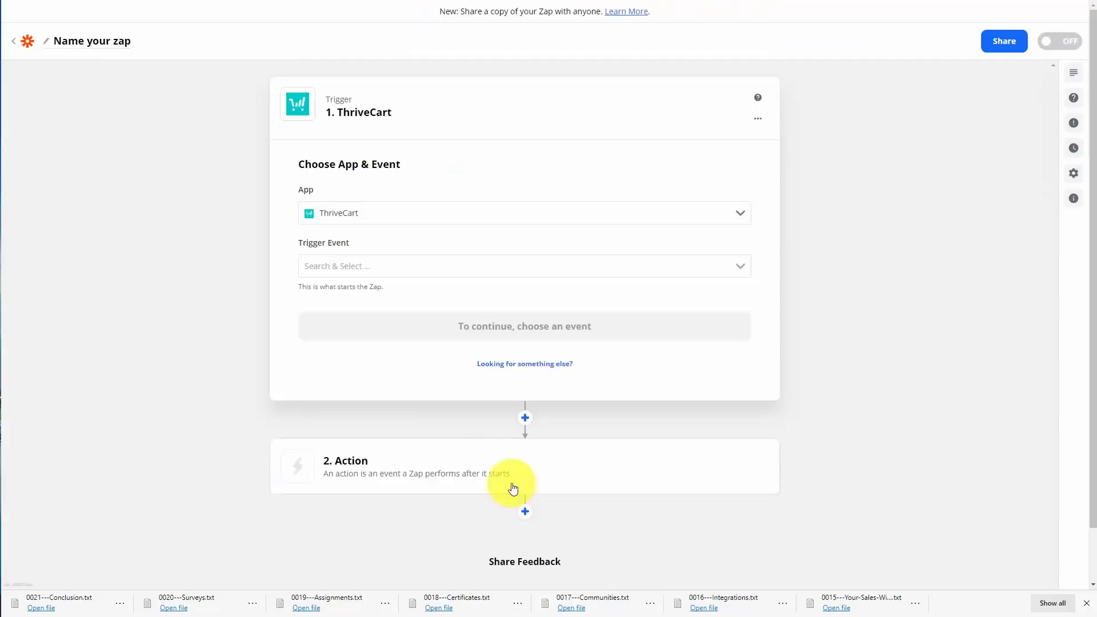
# Step: In the new Zapier zap, choose Upsell Purchase as the ThriveCart trigger event
pyautogui.click(357, 268)
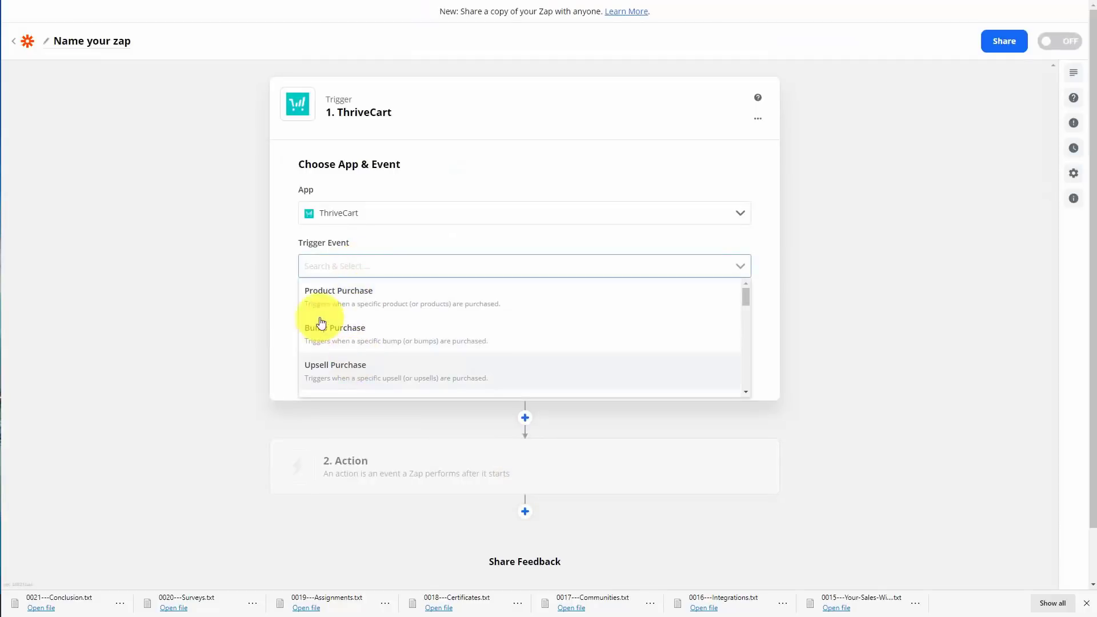
pyautogui.click(226, 268)
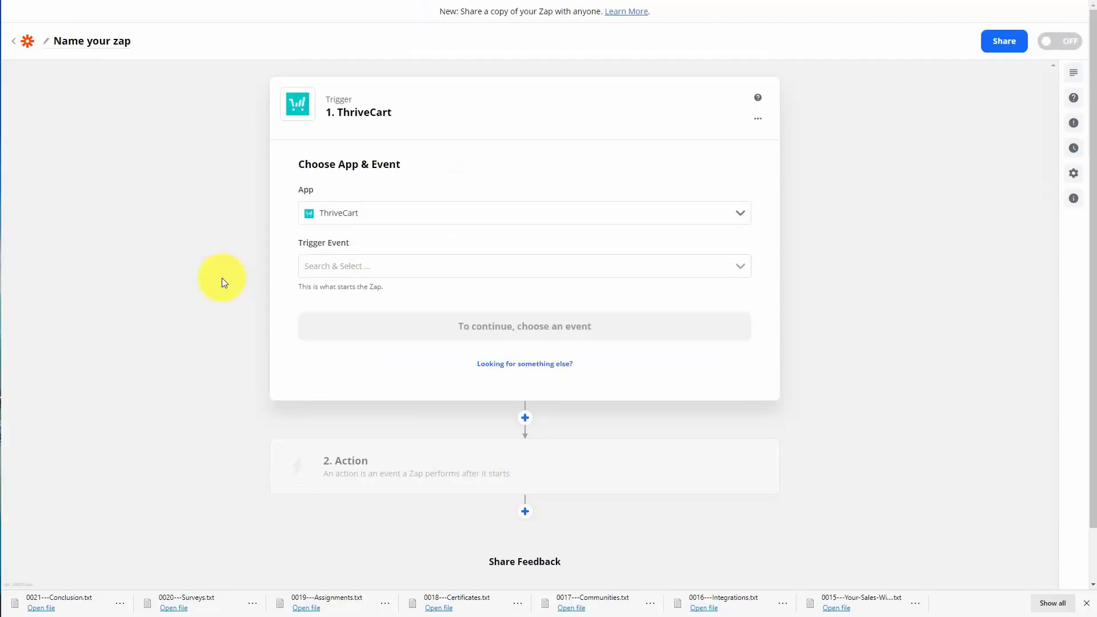
pyautogui.click(372, 271)
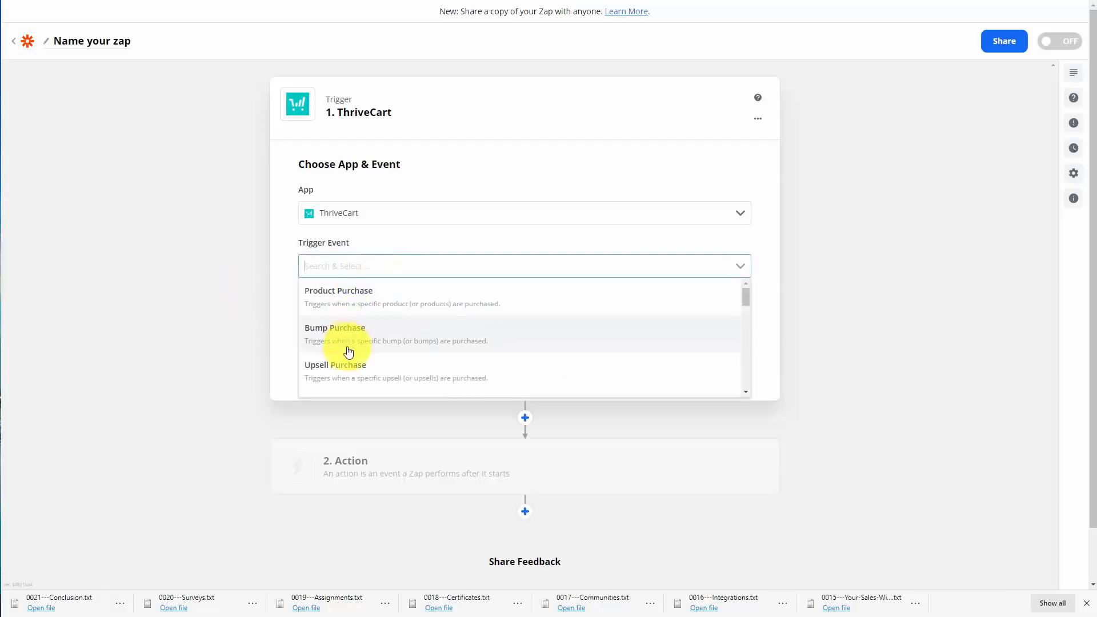
pyautogui.click(348, 369)
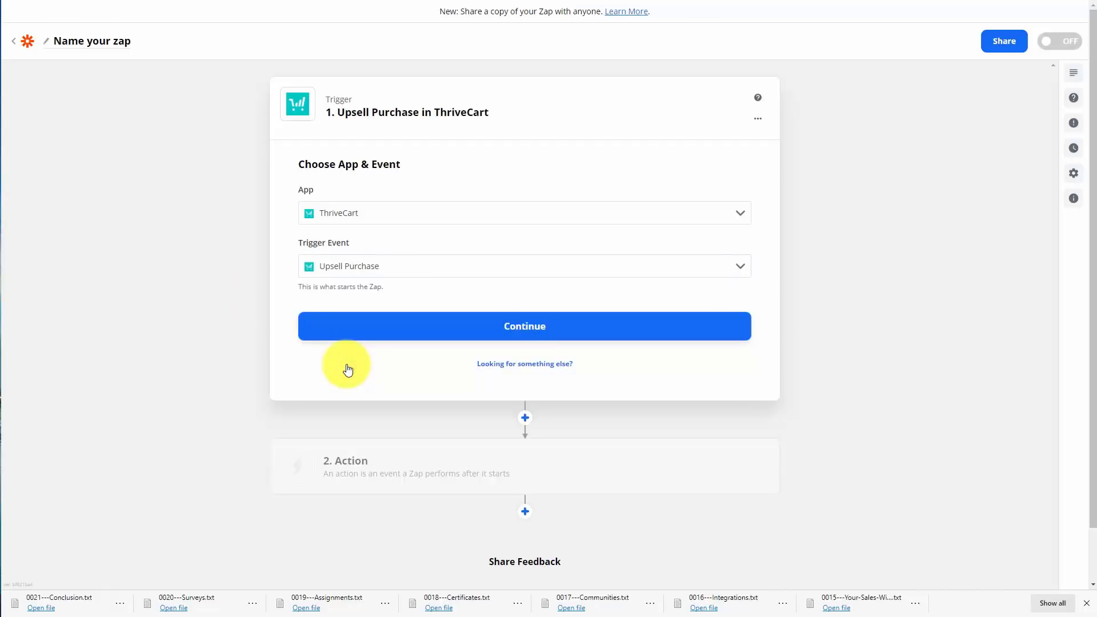
pyautogui.click(514, 327)
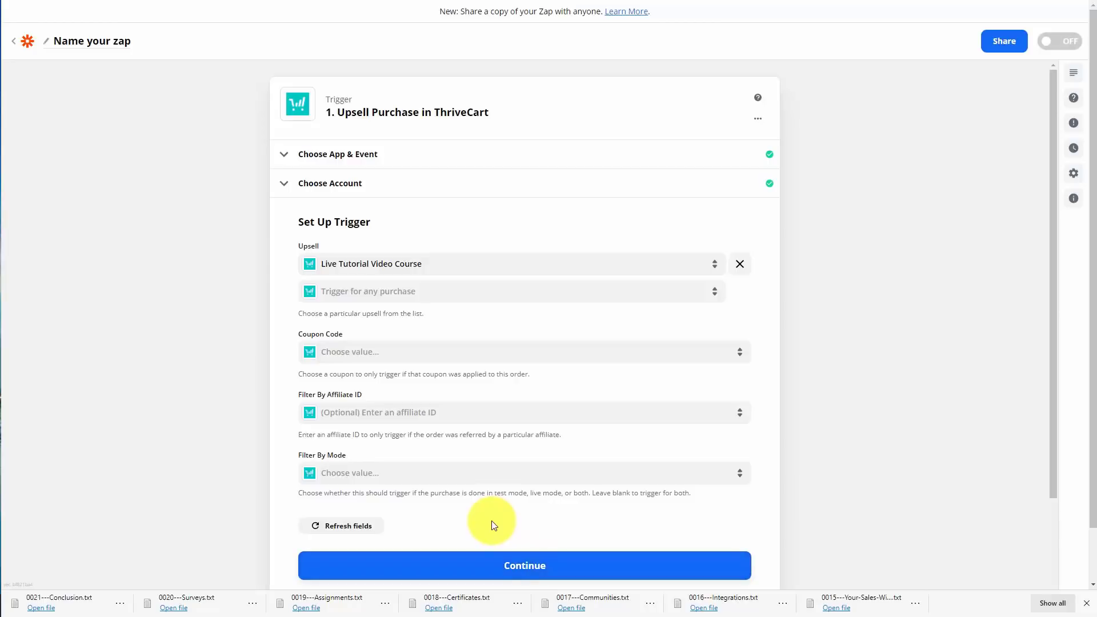
# Step: Set the trigger to fire for the Live Tutorial Video Course upsell, and test the trigger
pyautogui.click(526, 563)
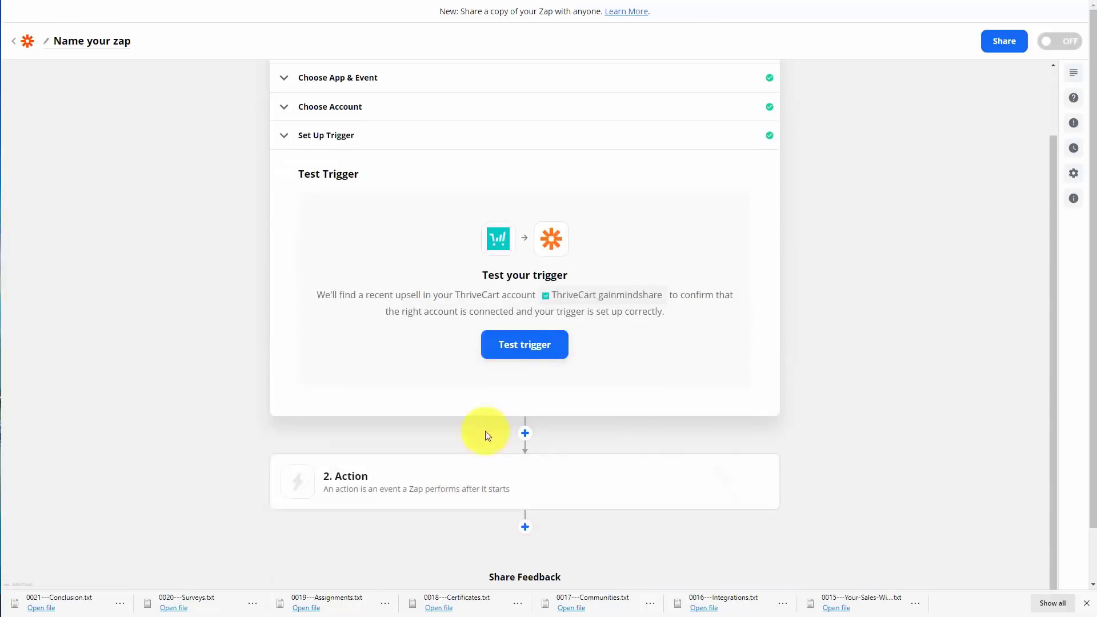
pyautogui.click(521, 350)
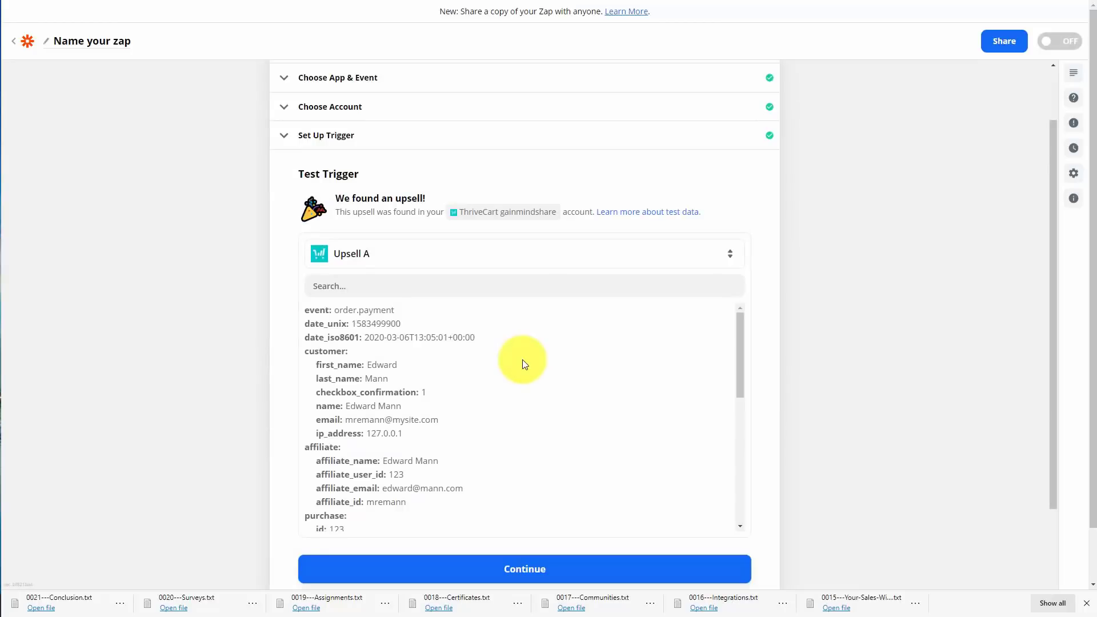
pyautogui.scroll(-2, 524, 363)
pyautogui.click(530, 570)
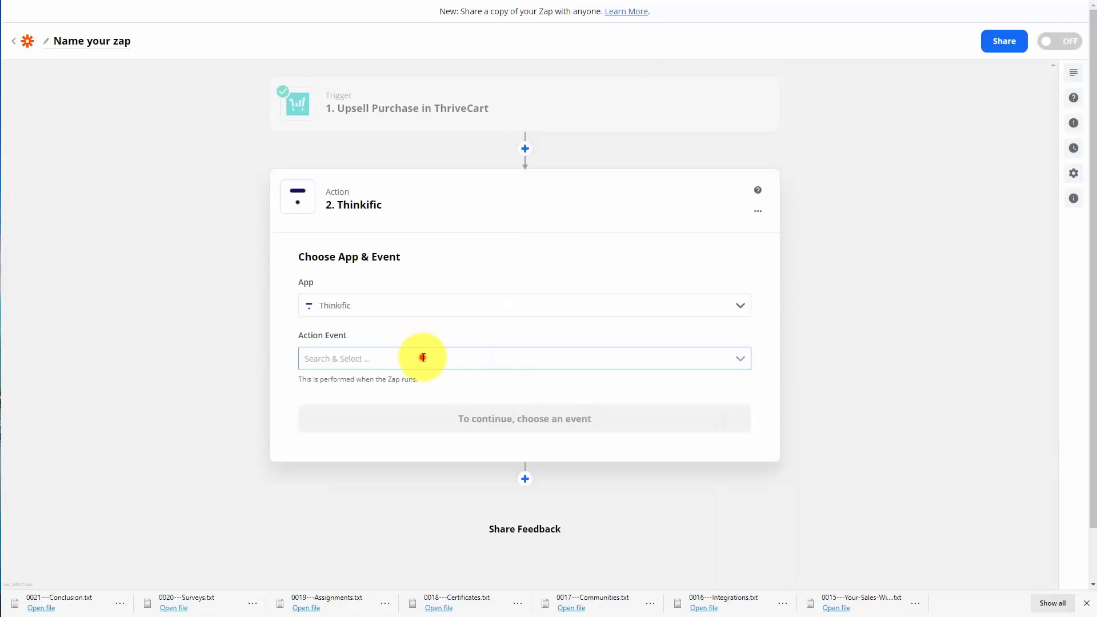
# Step: Choose Enroll User as the Thinkific action event and select the existing Thinkific account
pyautogui.click(423, 357)
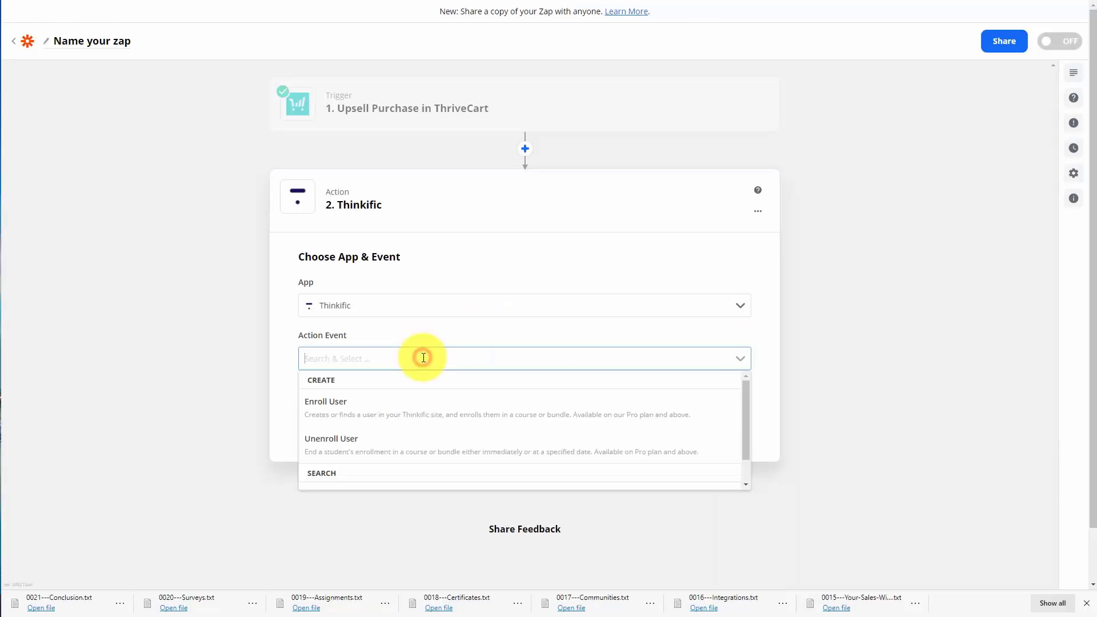
pyautogui.click(423, 403)
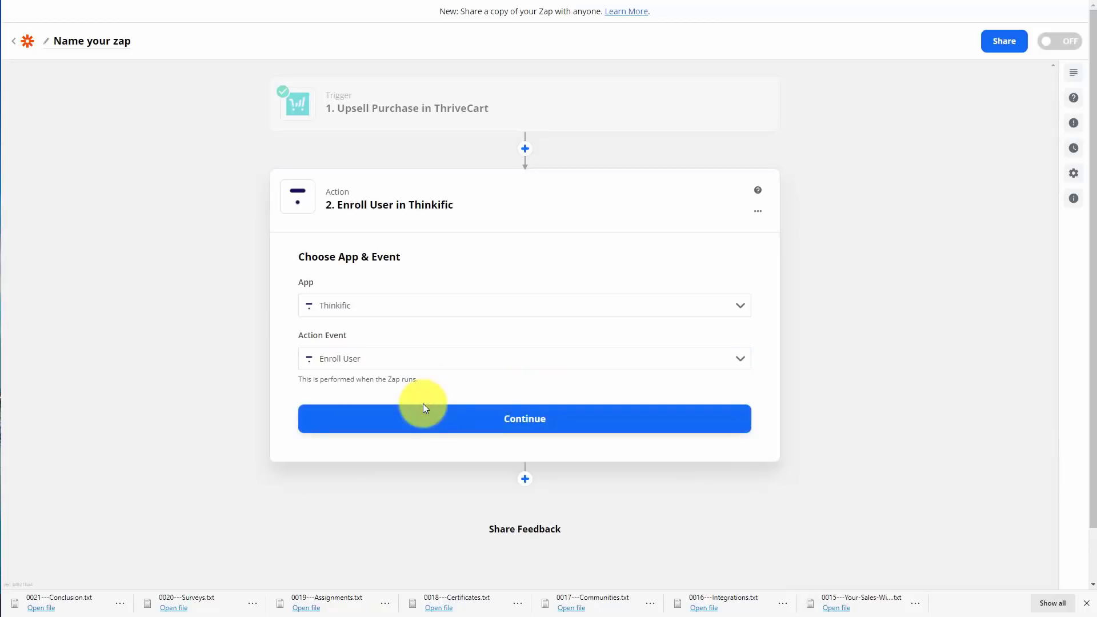
pyautogui.click(515, 418)
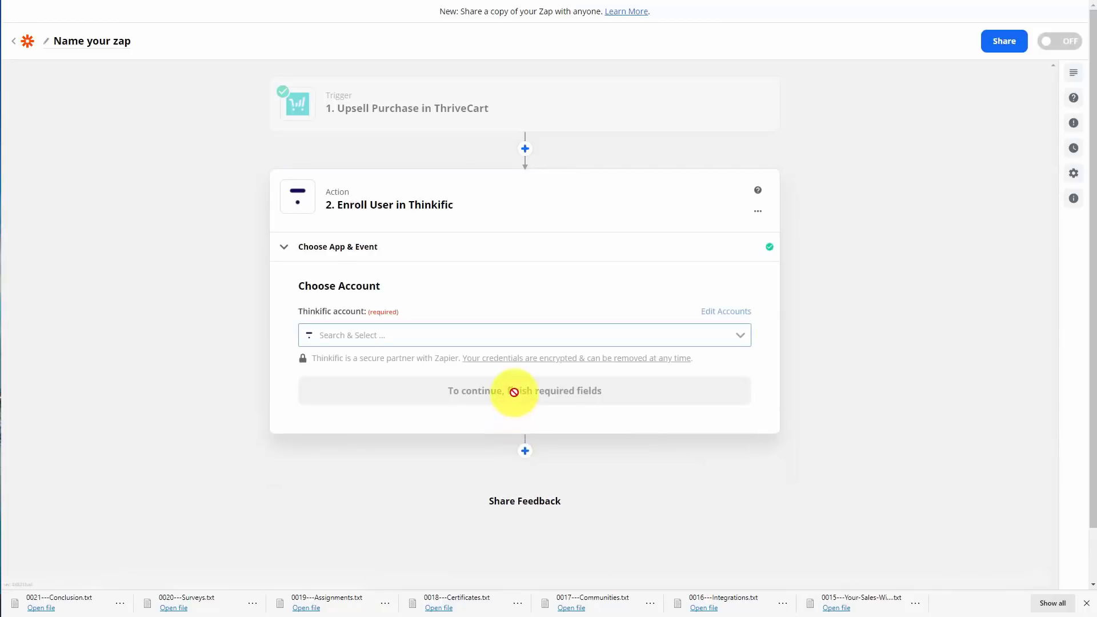
pyautogui.click(501, 342)
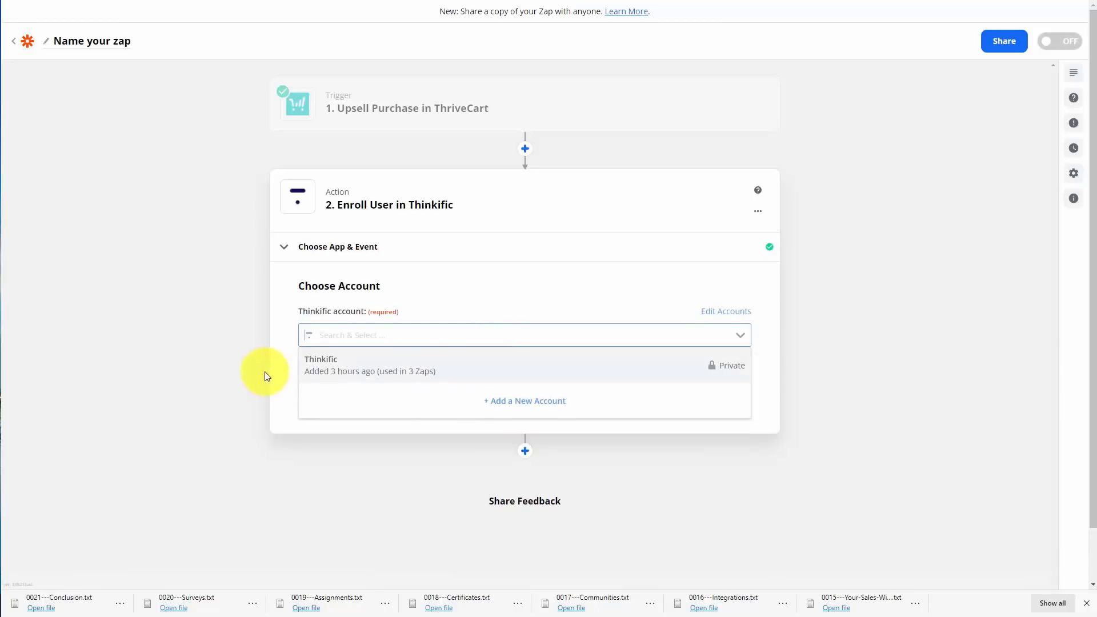
pyautogui.click(334, 368)
pyautogui.click(515, 393)
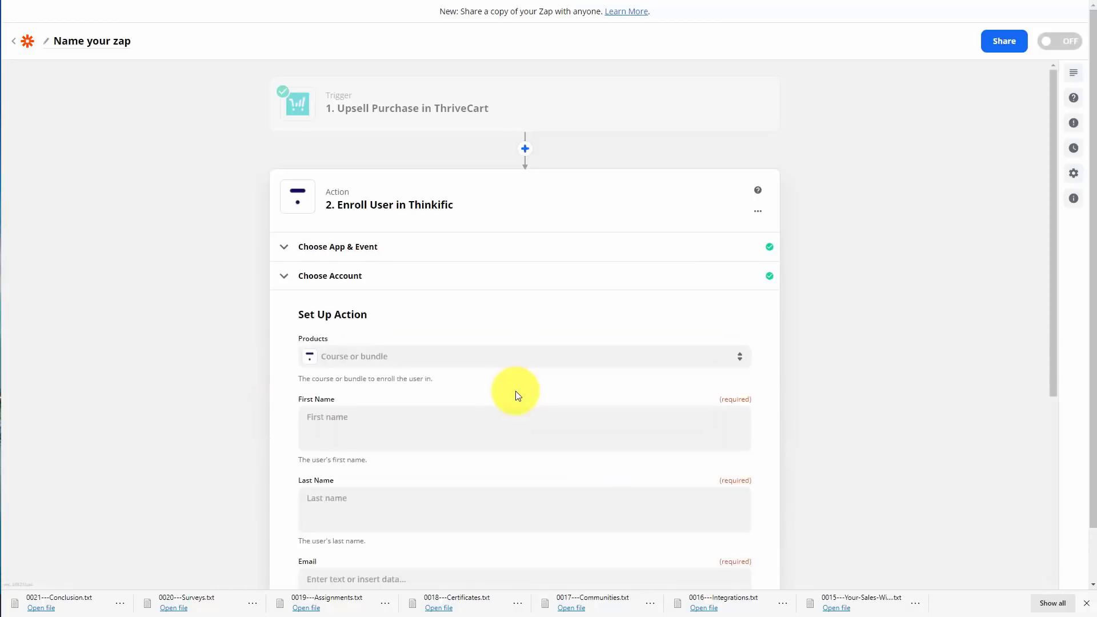
# Step: Set the enrollment product to Copy of (LIve) Create Great Video Tutorials and map First Name, Last Name and Email to the customer's details
pyautogui.click(465, 373)
pyautogui.click(527, 472)
pyautogui.scroll(-3, 464, 368)
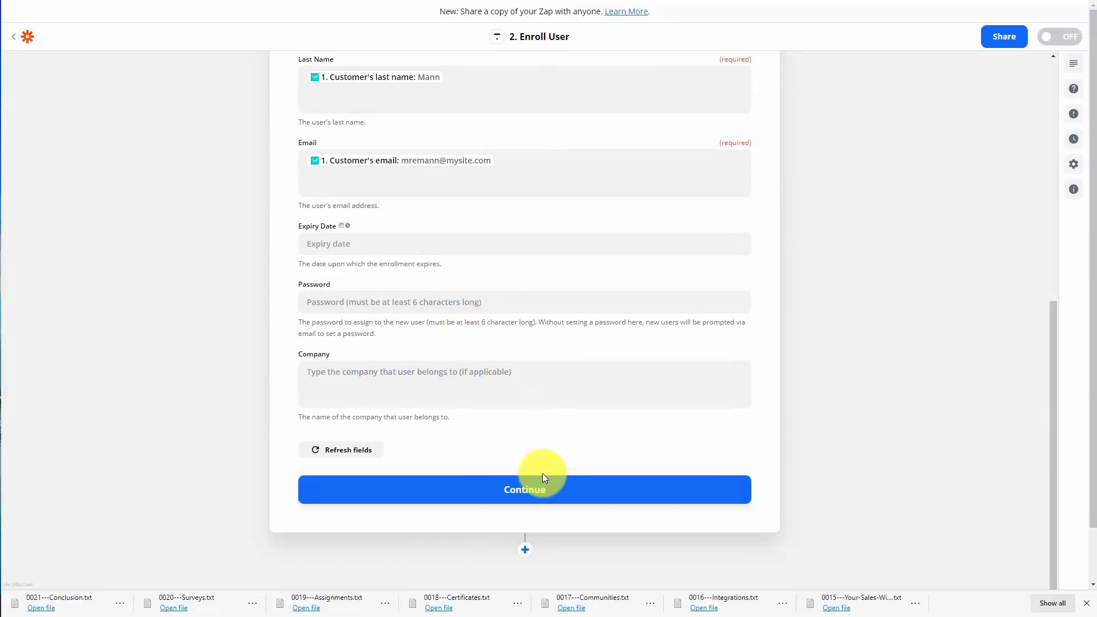
pyautogui.click(534, 487)
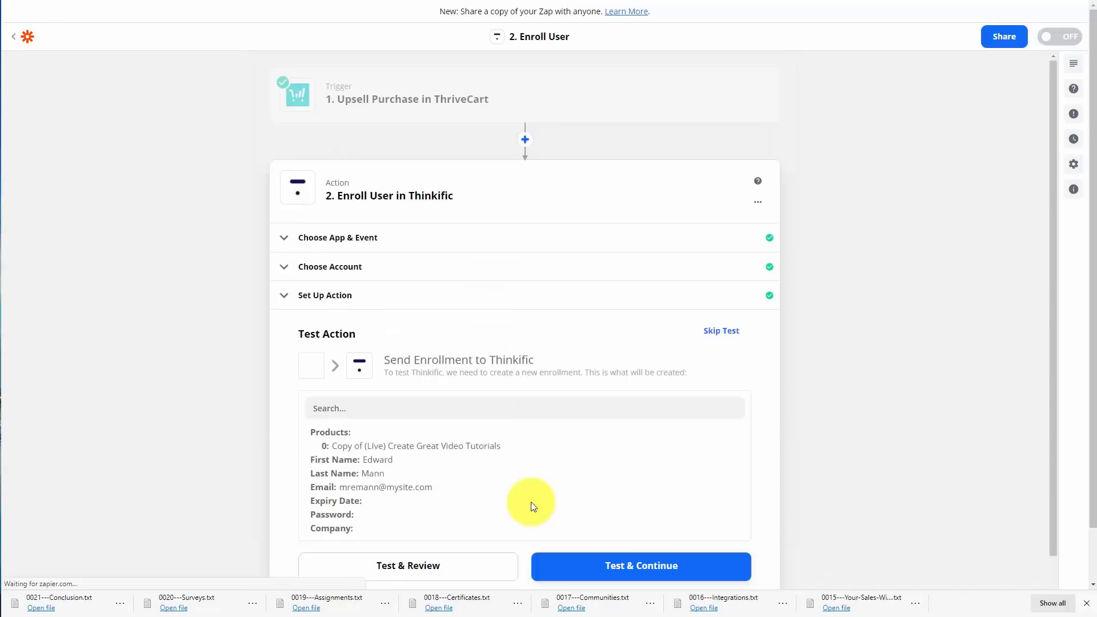
# Step: Test the Thinkific enrollment action and turn on the upsell zap
pyautogui.scroll(-3, 509, 446)
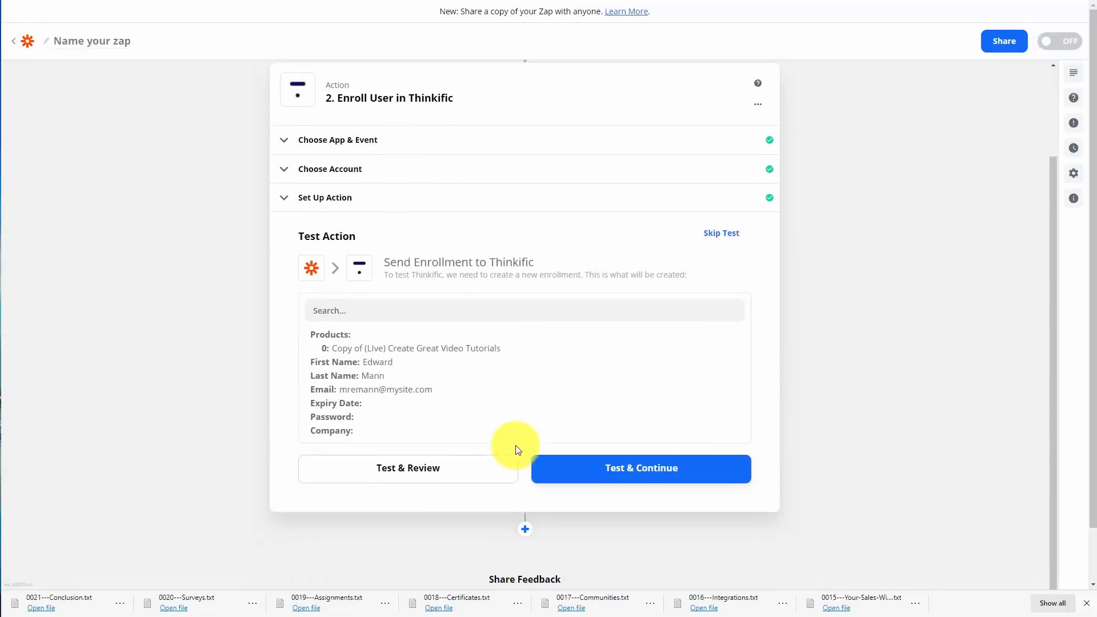
pyautogui.click(613, 473)
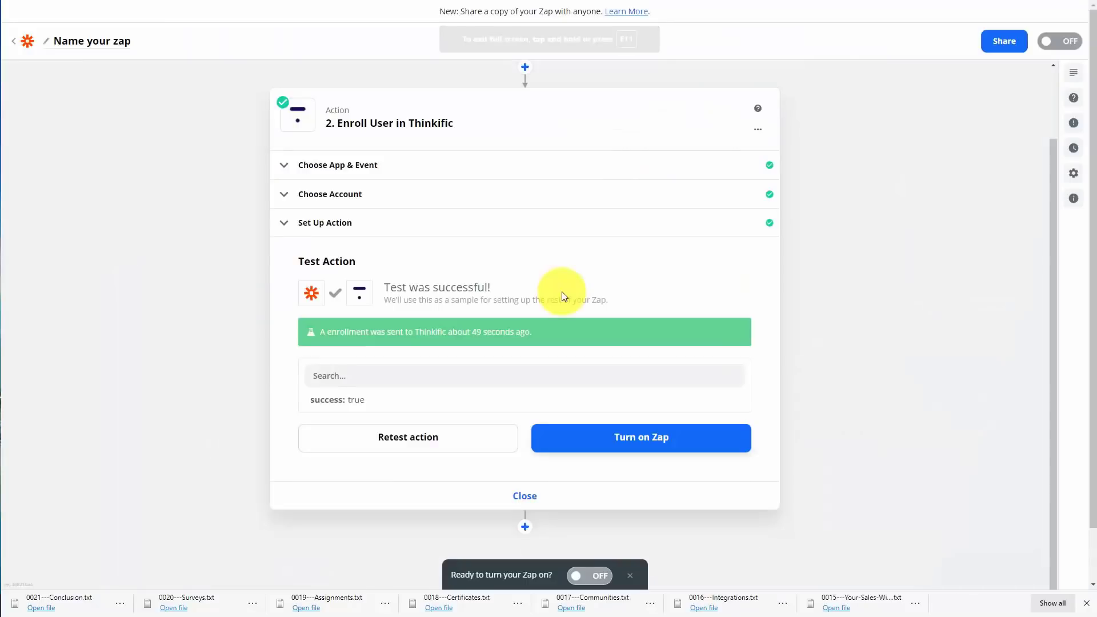
pyautogui.click(643, 438)
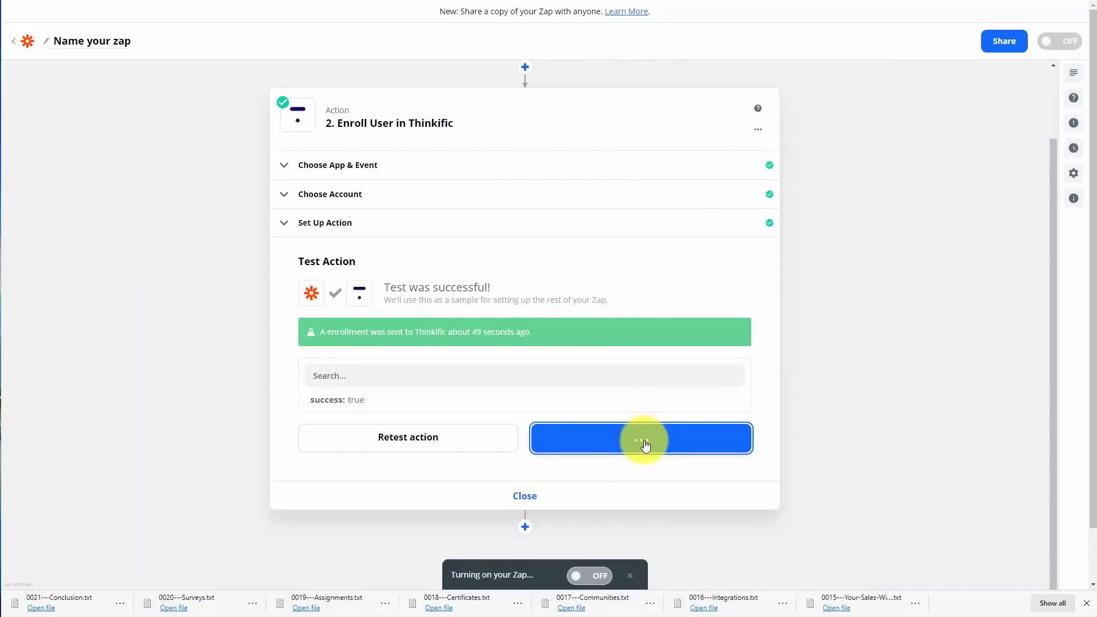
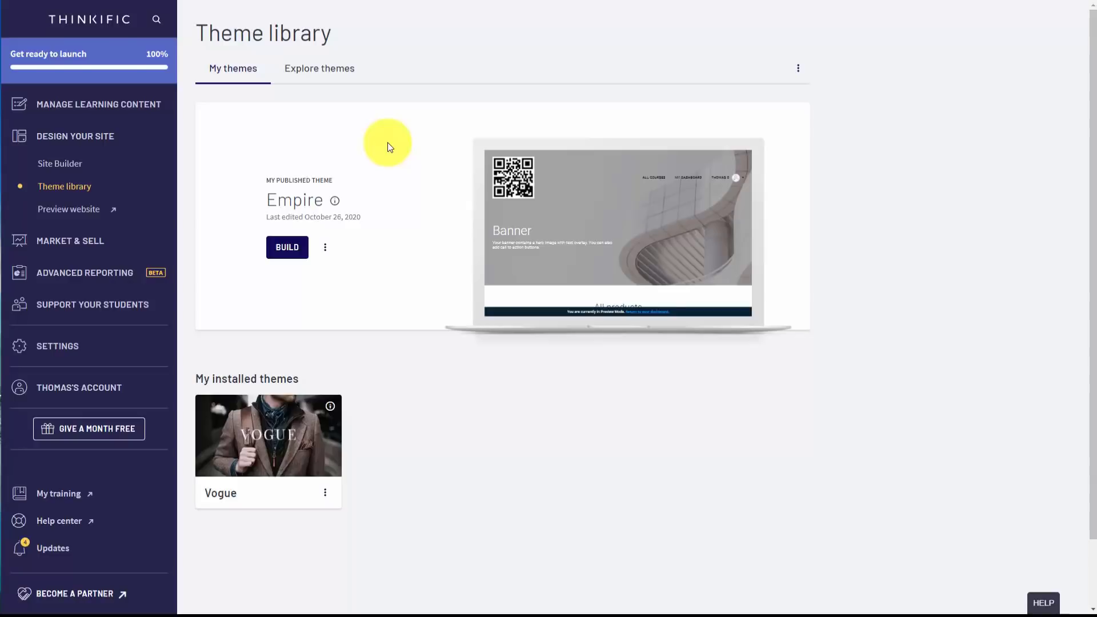
# Step: Connect the Zoom account in the school's Student success integrations, pre-approve and authorize Thinkific's access, and open the Zoom setting instructions
pyautogui.click(74, 243)
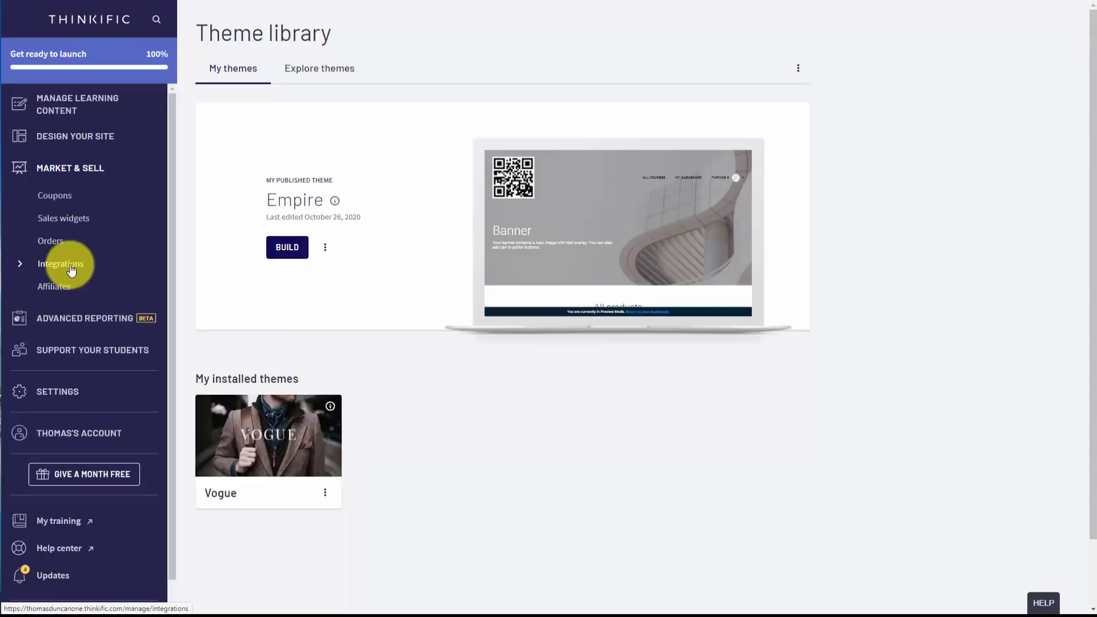
pyautogui.click(70, 270)
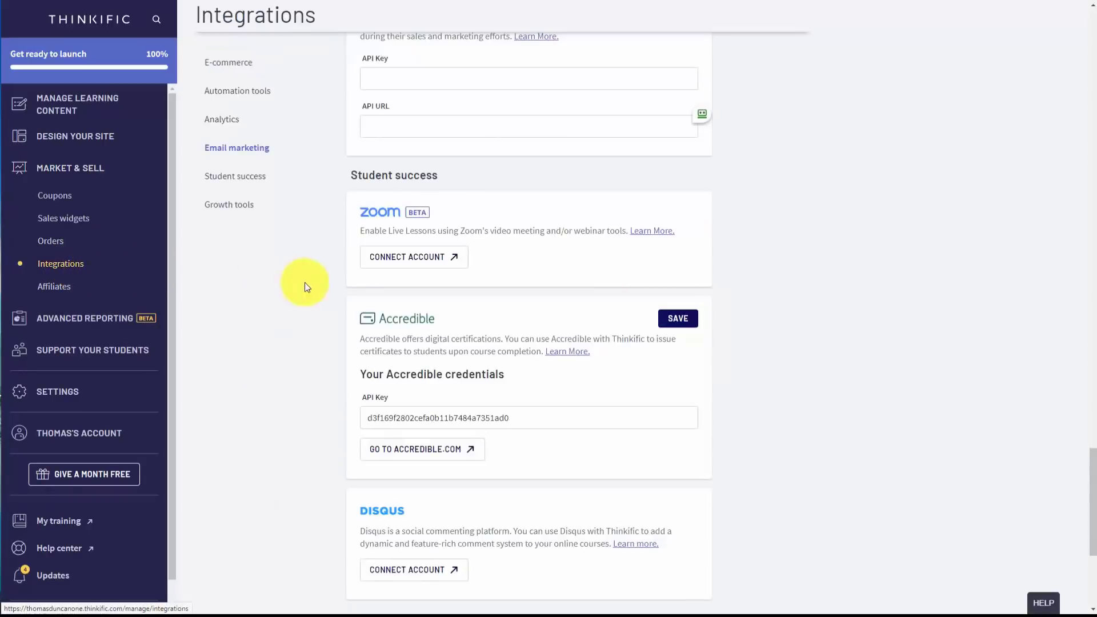
pyautogui.click(406, 257)
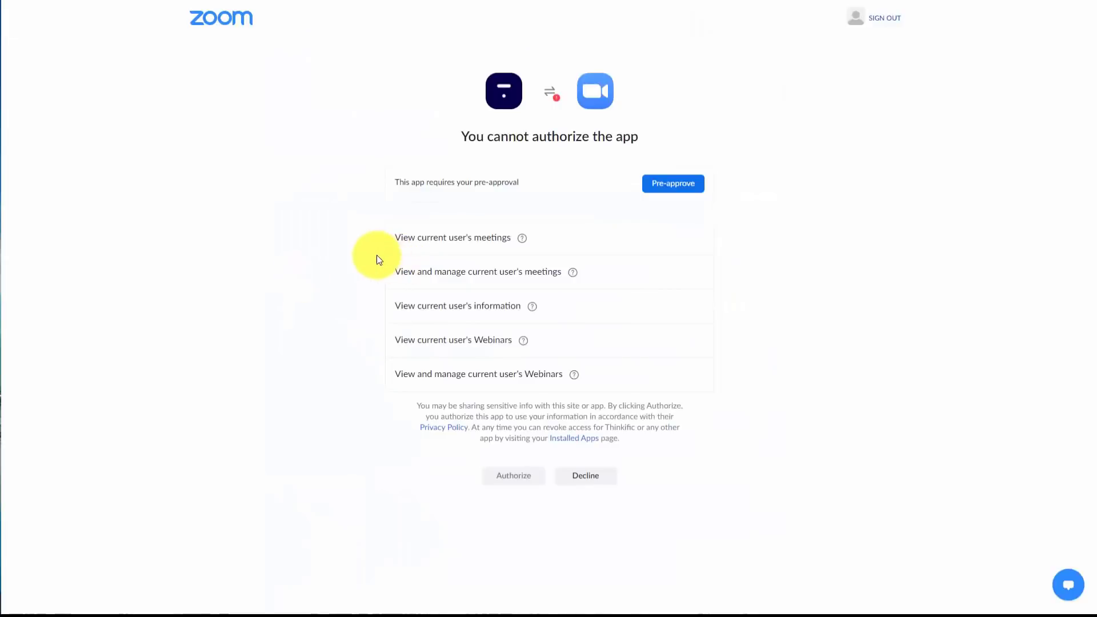
pyautogui.click(673, 184)
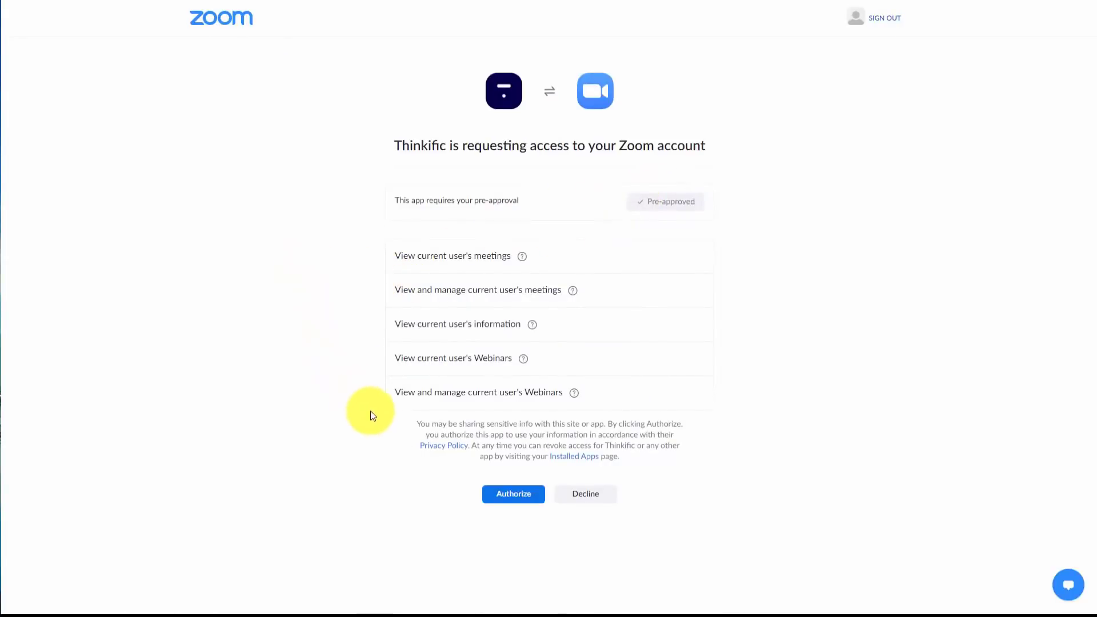
pyautogui.click(503, 499)
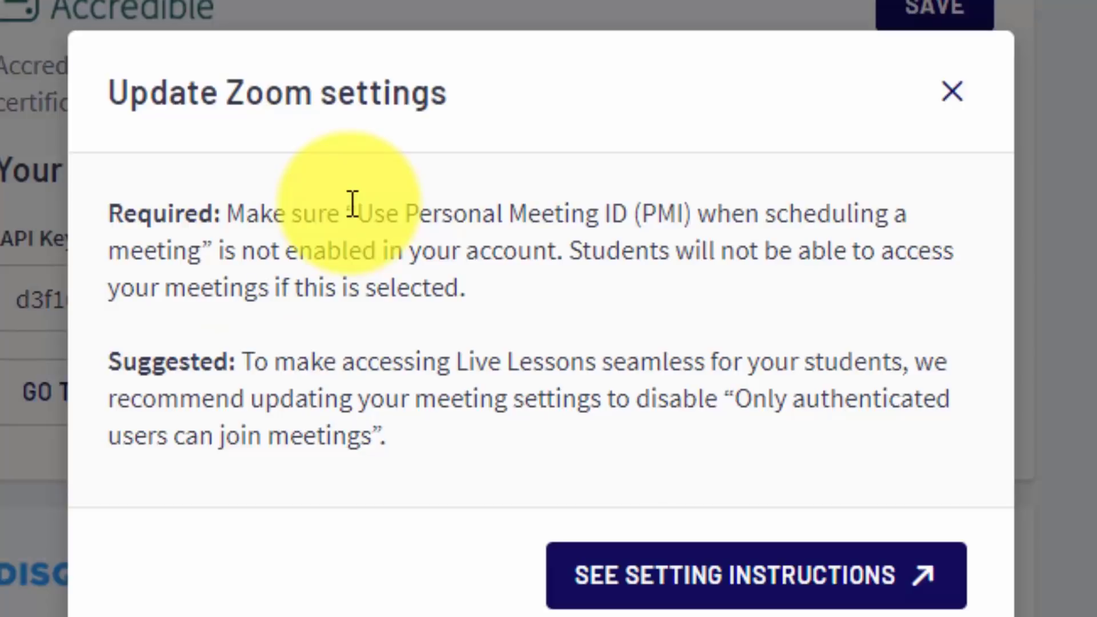
pyautogui.click(676, 589)
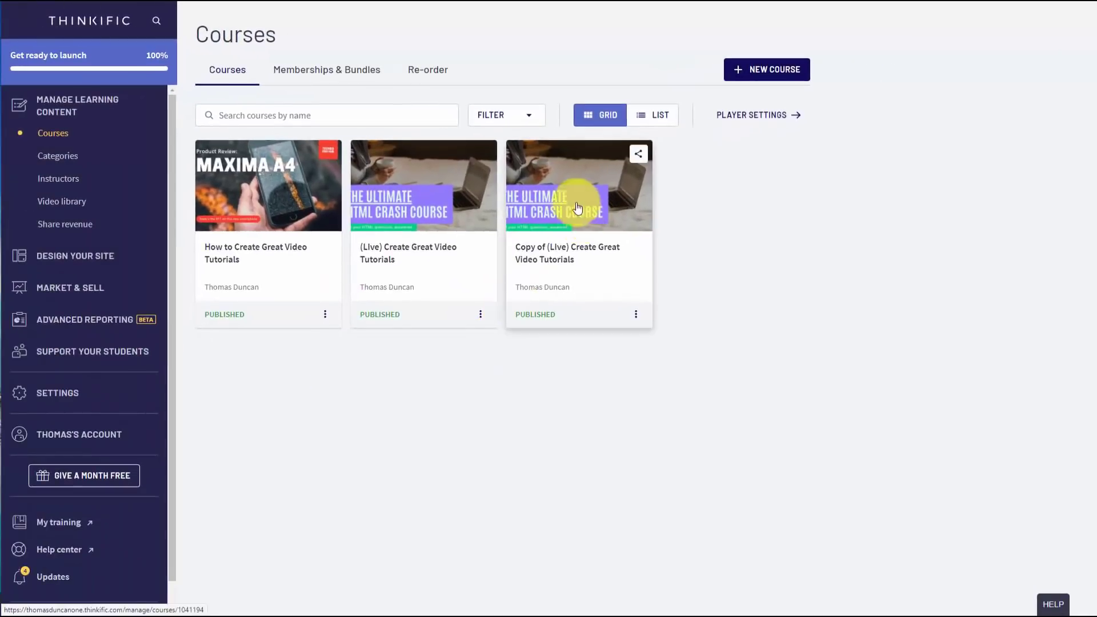
# Step: Add a live lesson titled Live Tutorials to the Resources for Use chapter of the How to Create Great Video Tutorials course
pyautogui.click(274, 197)
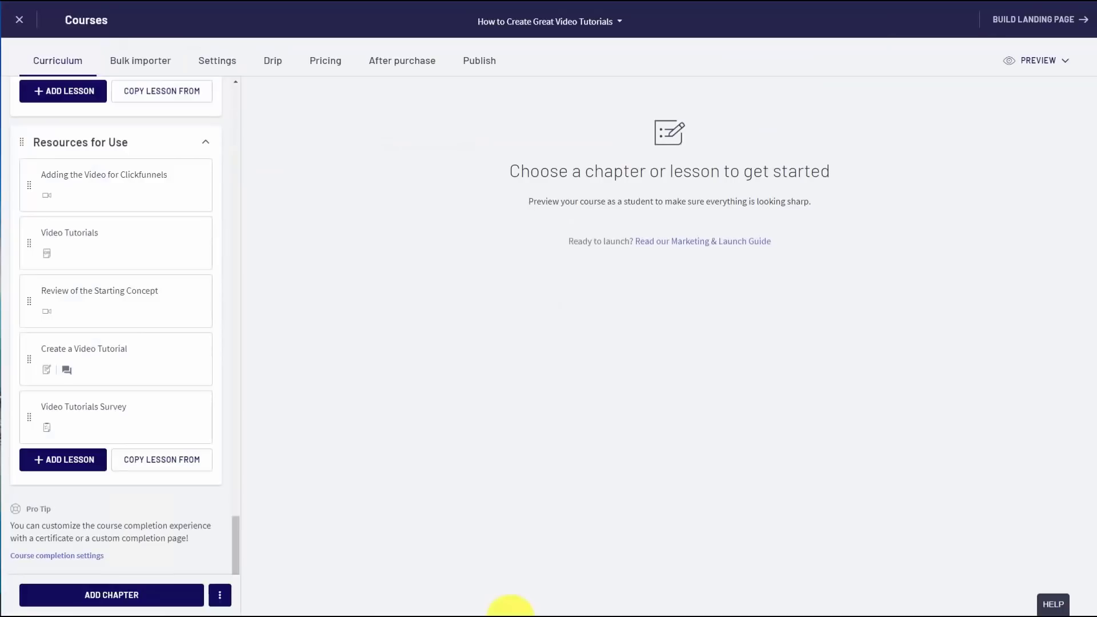
pyautogui.click(67, 459)
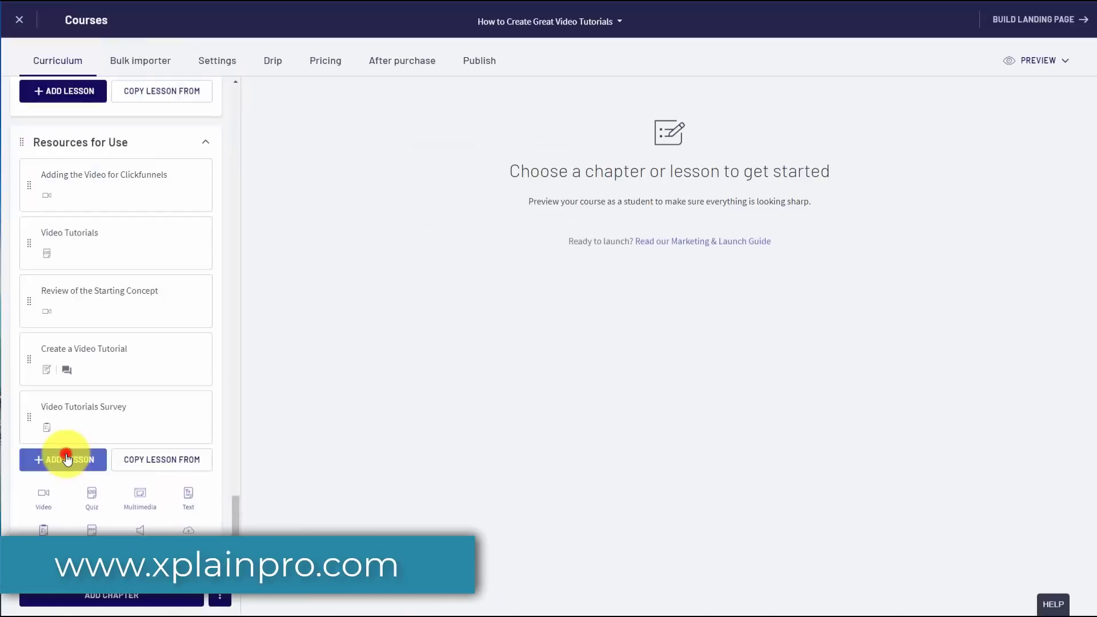
pyautogui.click(67, 459)
pyautogui.click(67, 459)
pyautogui.scroll(-1, 70, 451)
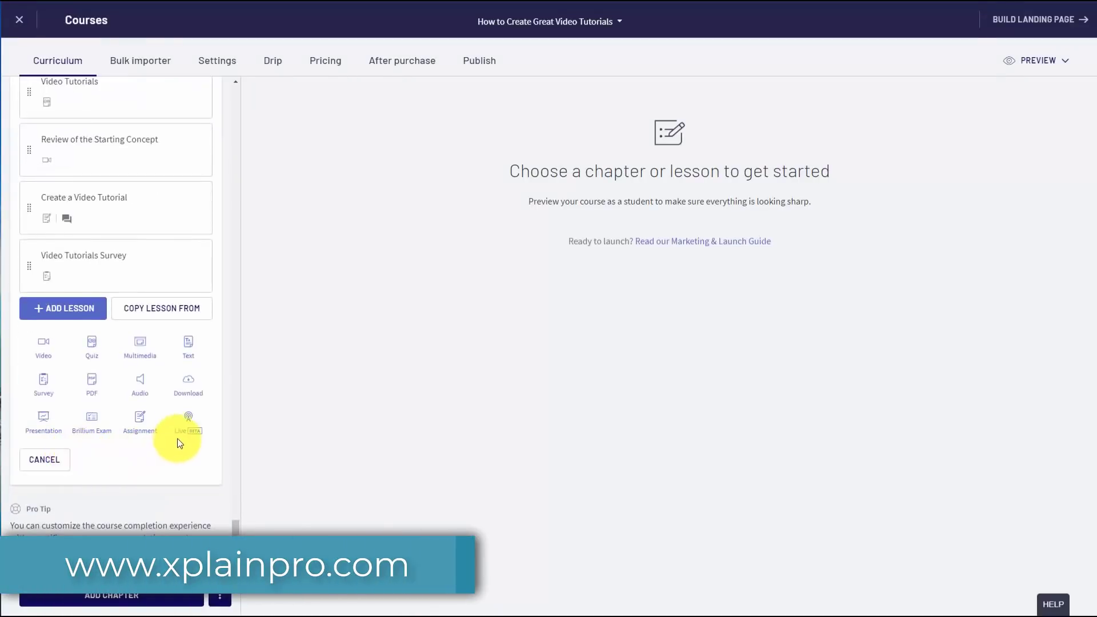
pyautogui.click(189, 423)
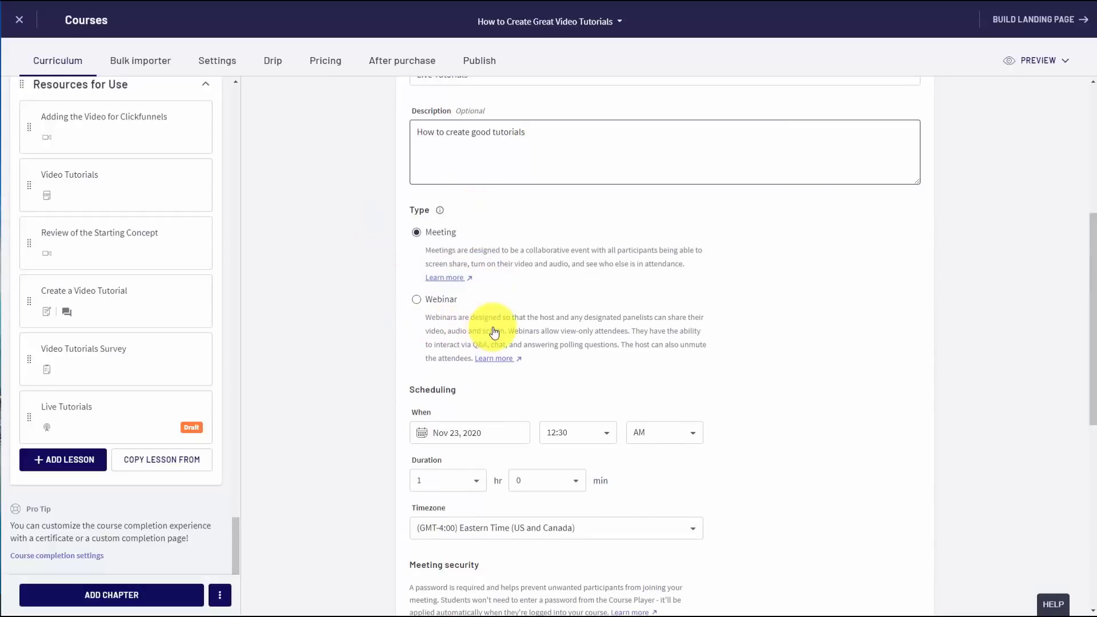
# Step: Set the Live Tutorials lesson type to Webinar with automatic recording, save it, and open the lesson in the enrolled-student preview
pyautogui.click(418, 301)
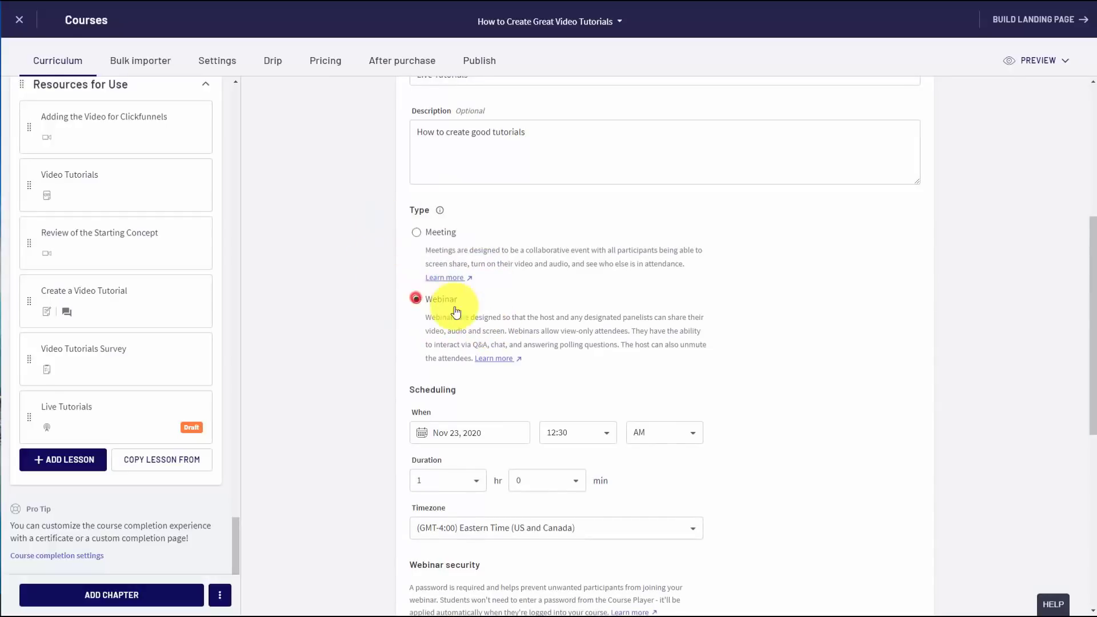
pyautogui.scroll(-3, 487, 320)
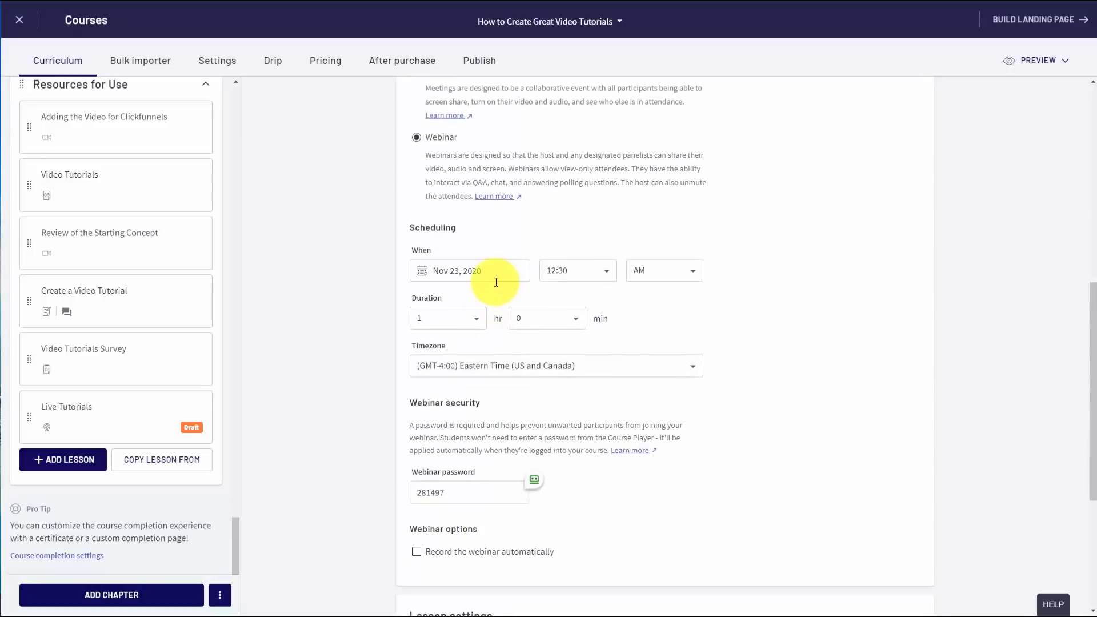
pyautogui.scroll(-4, 496, 283)
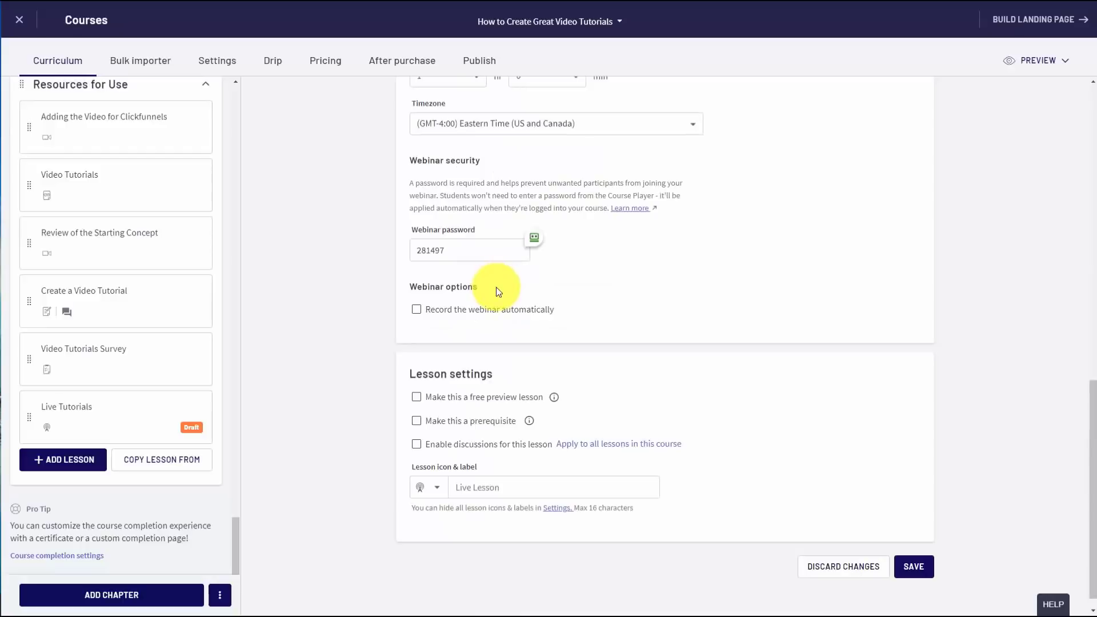
pyautogui.click(416, 312)
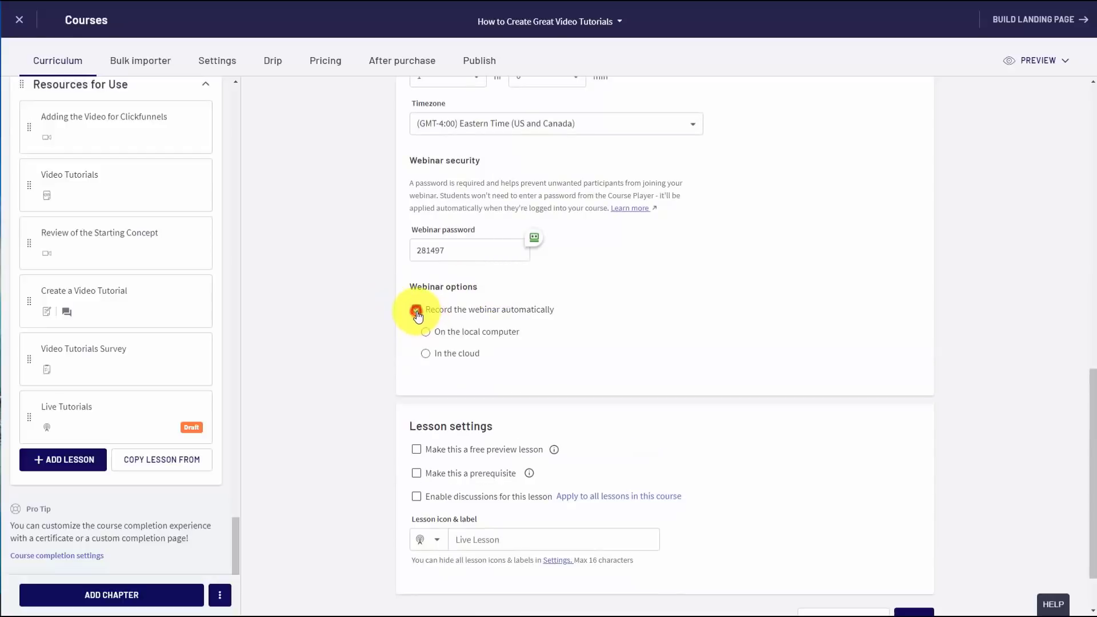
pyautogui.scroll(-1, 654, 338)
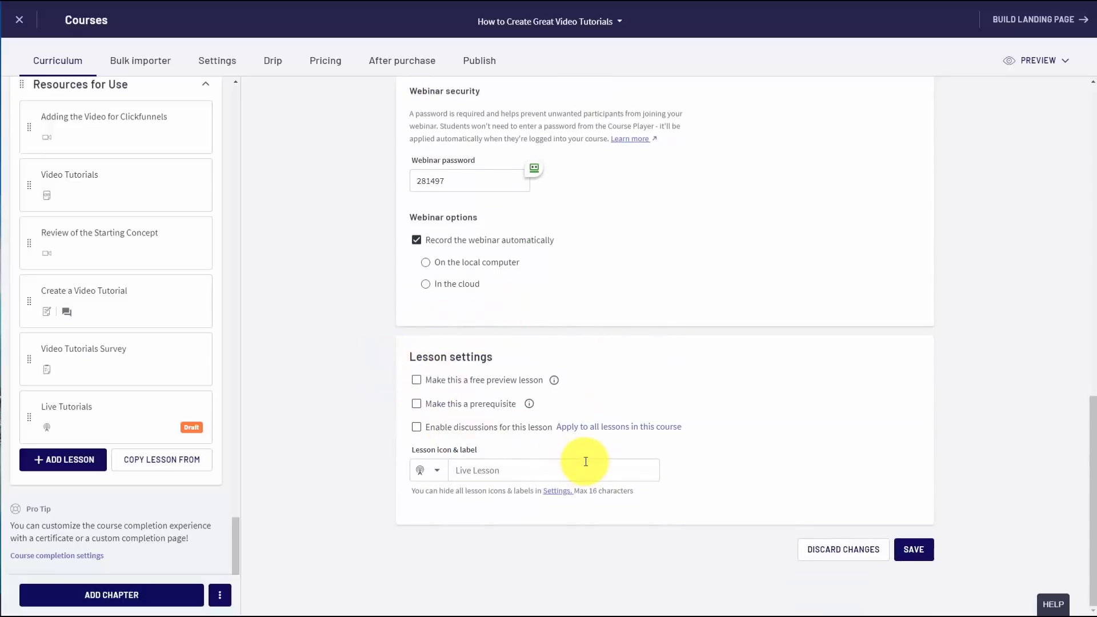
pyautogui.click(905, 553)
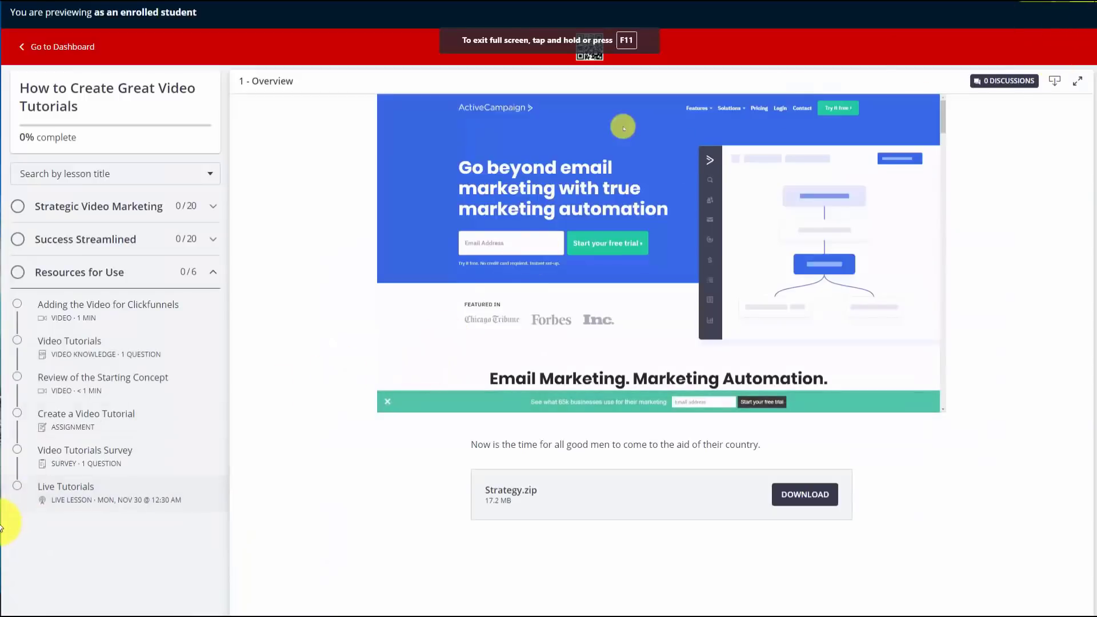
pyautogui.click(71, 491)
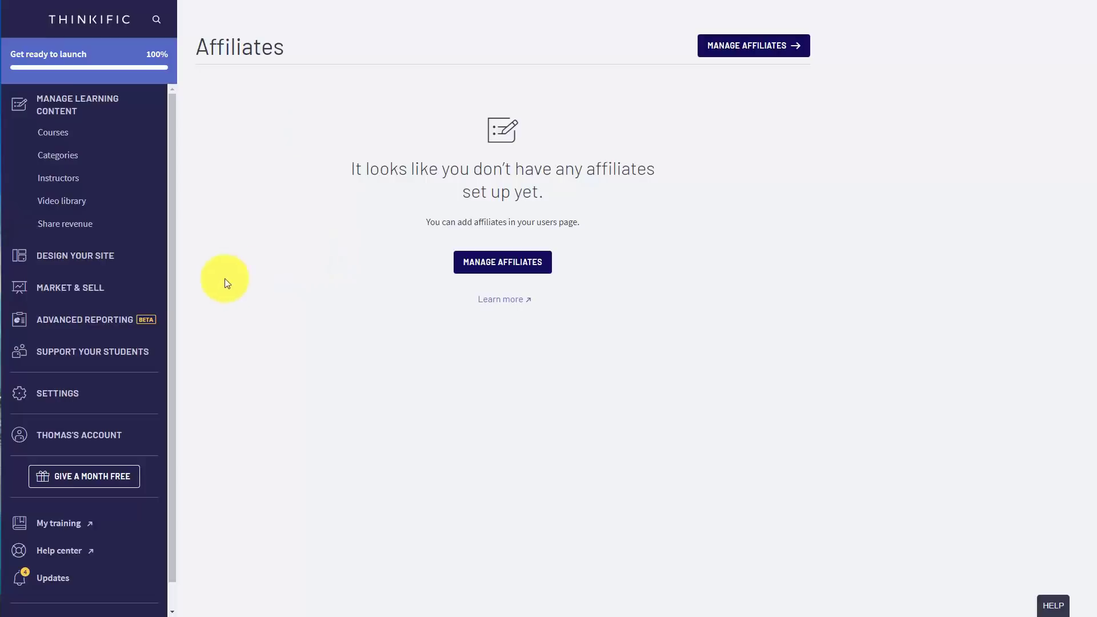
# Step: Go from the affiliate settings to the user list and open the user created Nov 23, 2020 for editing
pyautogui.click(65, 289)
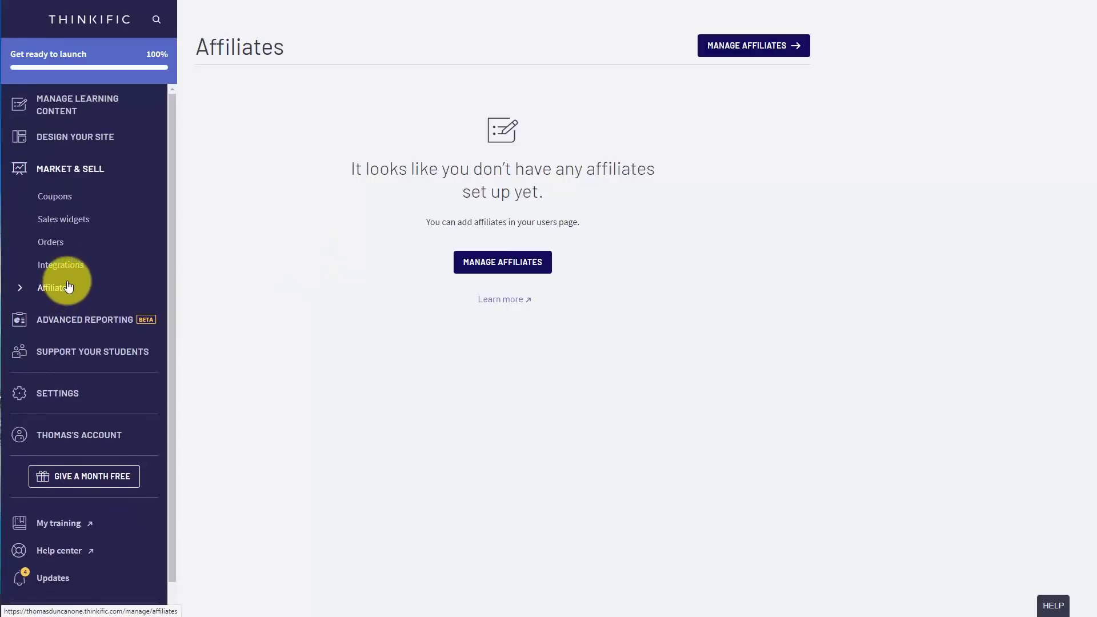
pyautogui.click(60, 289)
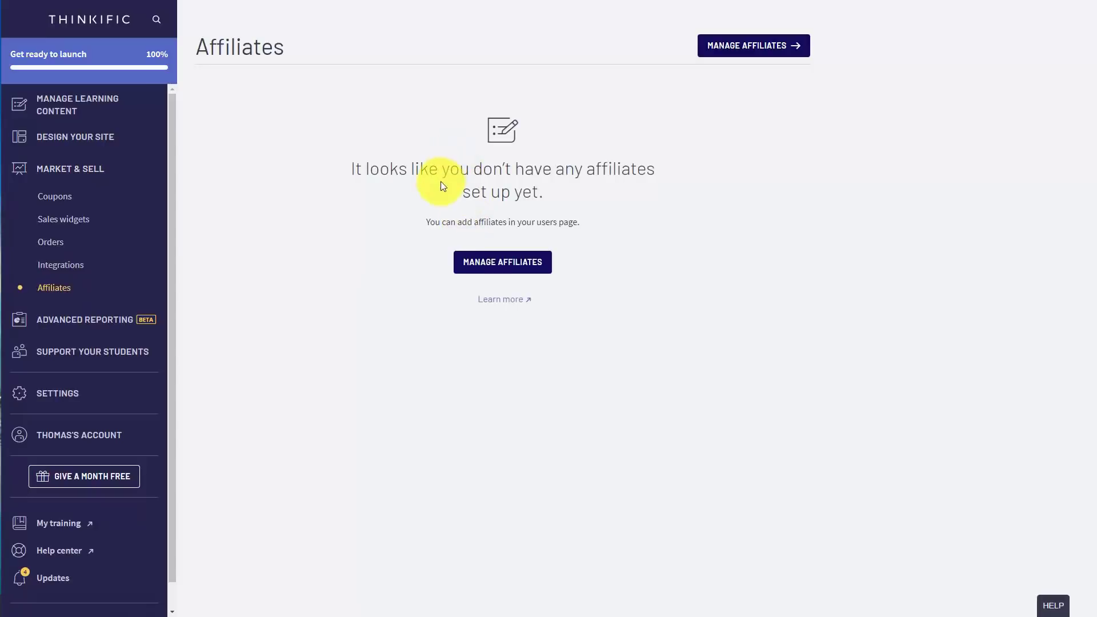
pyautogui.click(483, 266)
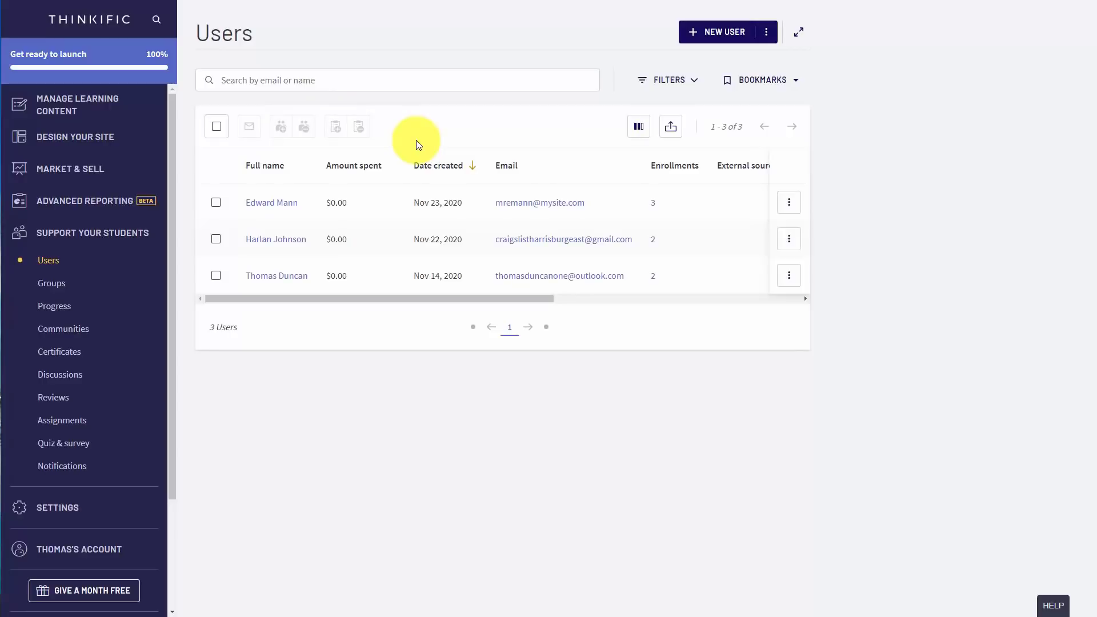
pyautogui.press('F11')
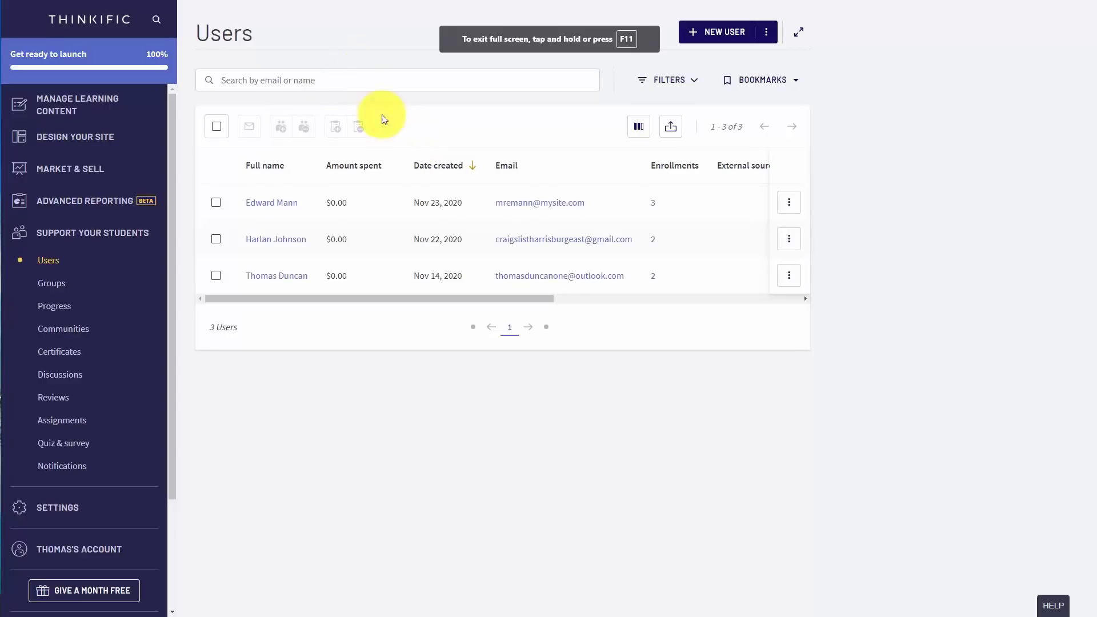
pyautogui.click(217, 204)
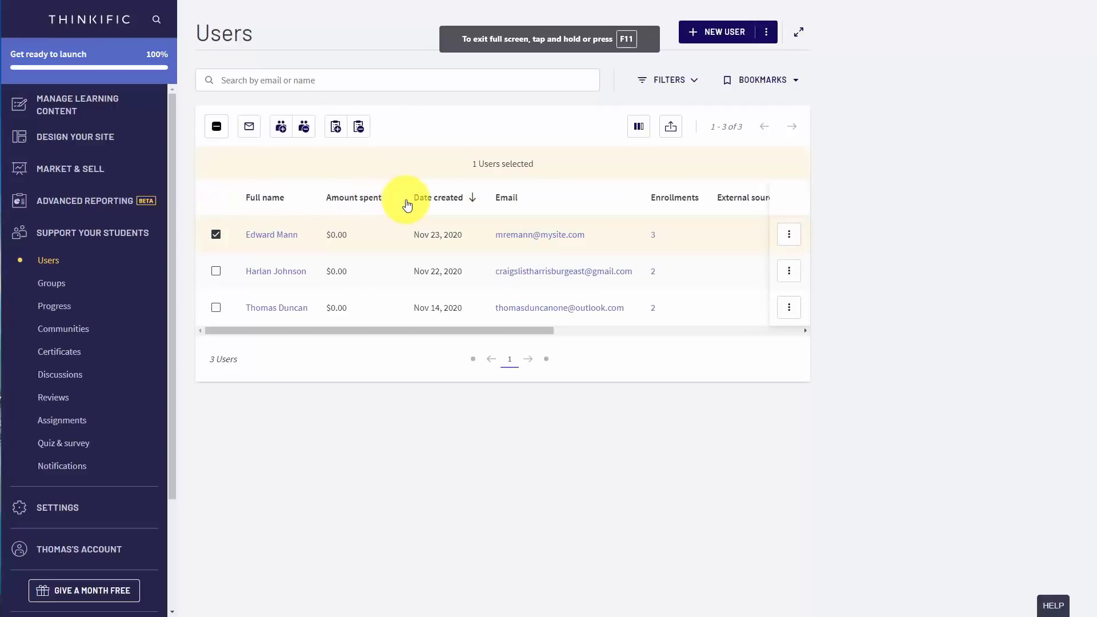
pyautogui.click(789, 234)
pyautogui.click(687, 264)
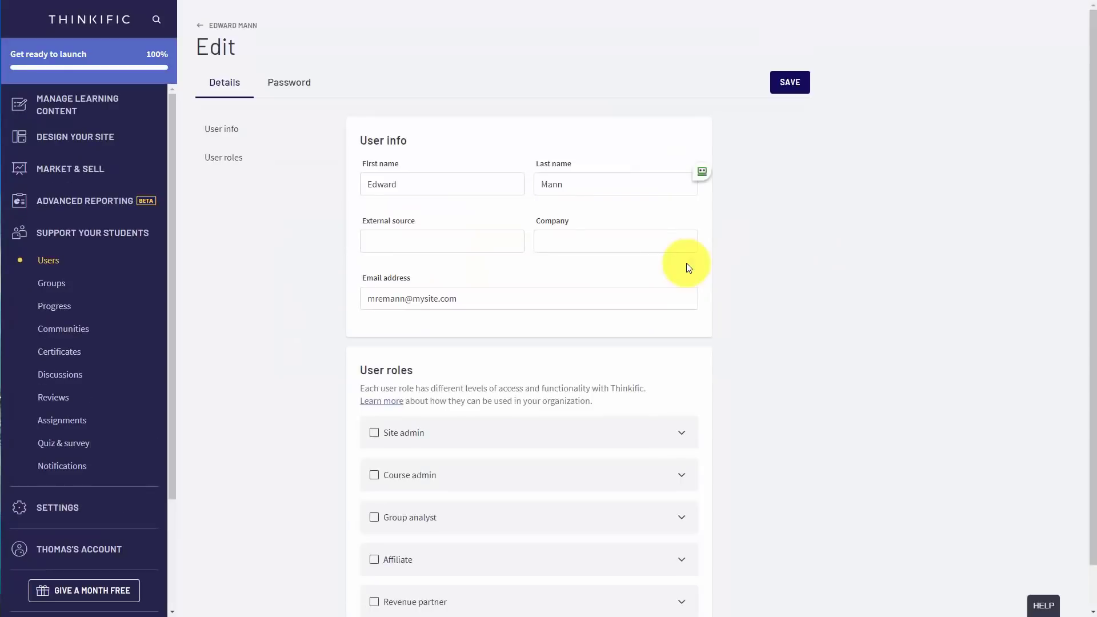
# Step: Assign the Affiliate role to this user with a 50% commission and save the user
pyautogui.scroll(-1, 687, 263)
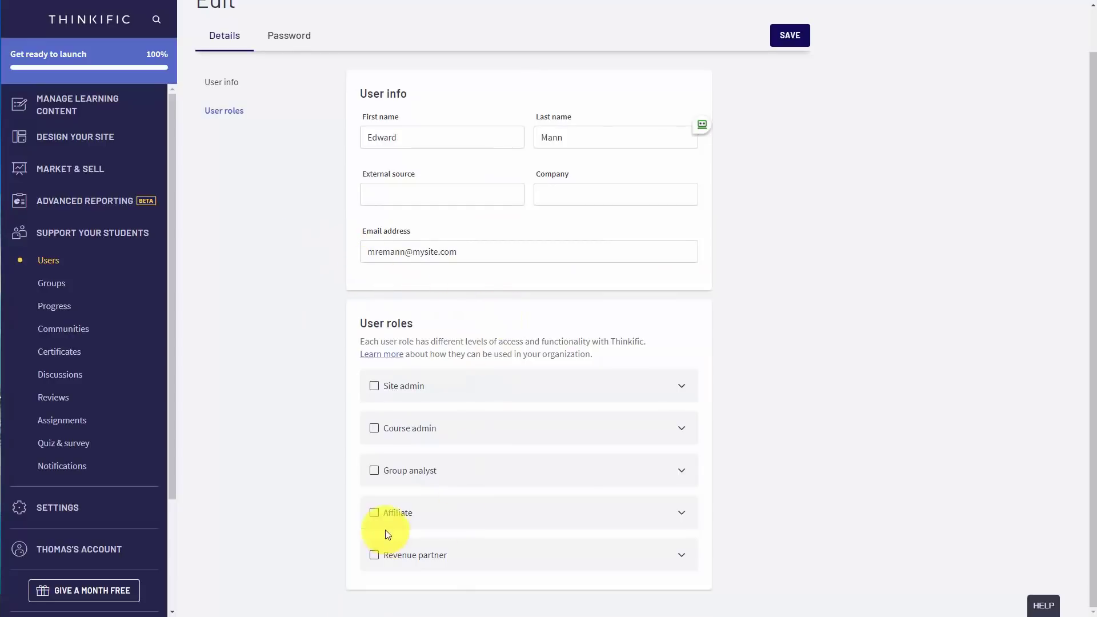
pyautogui.click(374, 514)
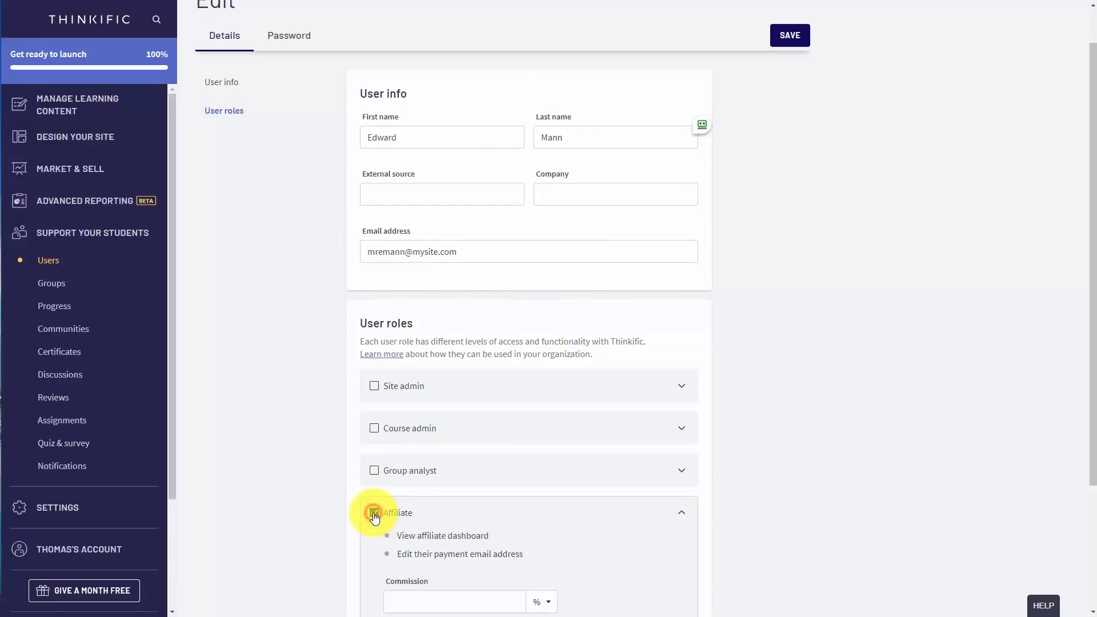
pyautogui.scroll(-3, 375, 517)
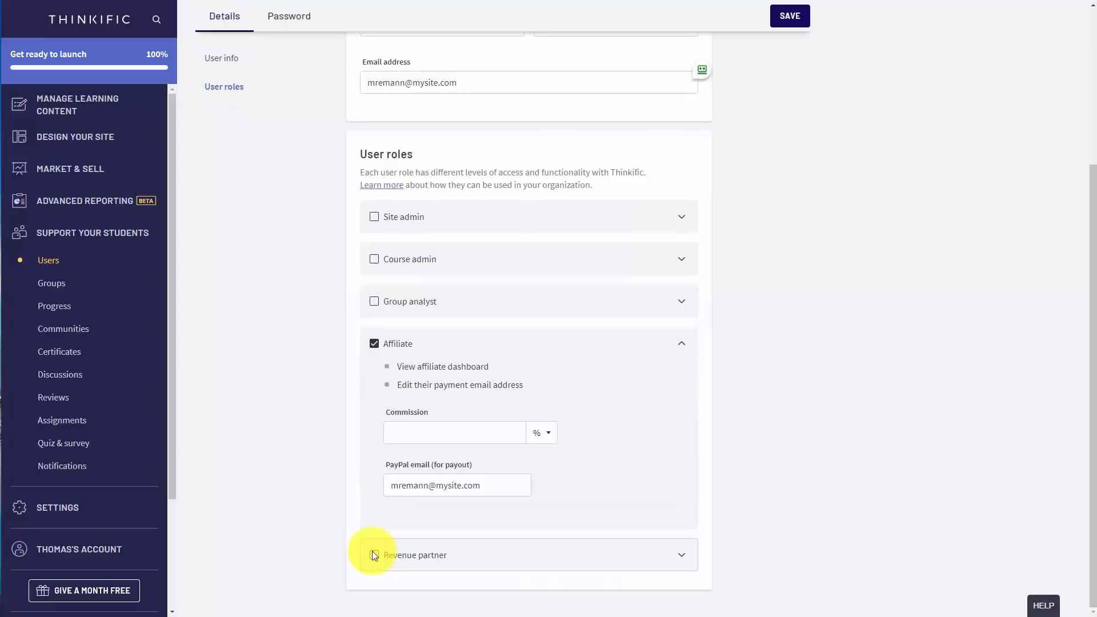
pyautogui.click(408, 441)
pyautogui.write('50')
pyautogui.click(784, 22)
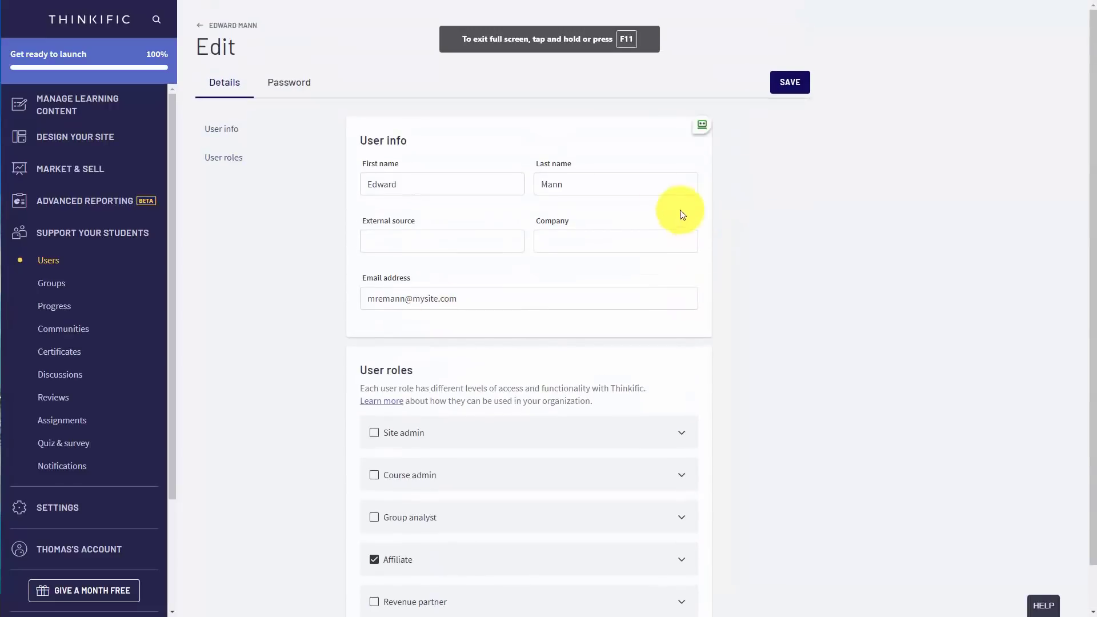
# Step: Exclude Technology Bundle, New Bundle and Membership Bundle from the products this user can promote as an affiliate
pyautogui.click(232, 26)
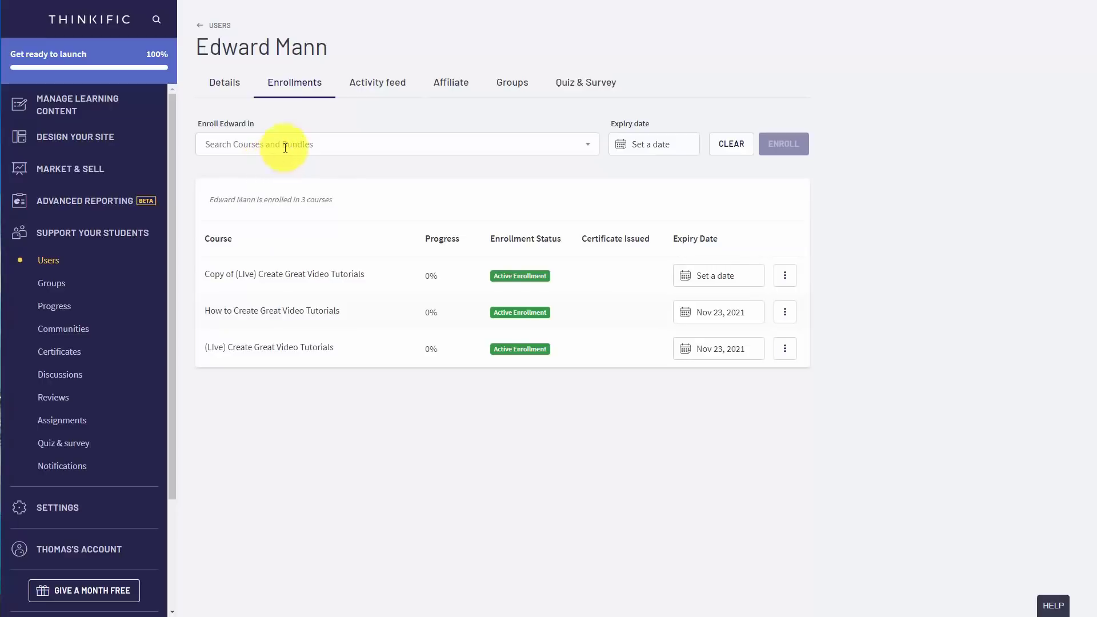
pyautogui.click(452, 84)
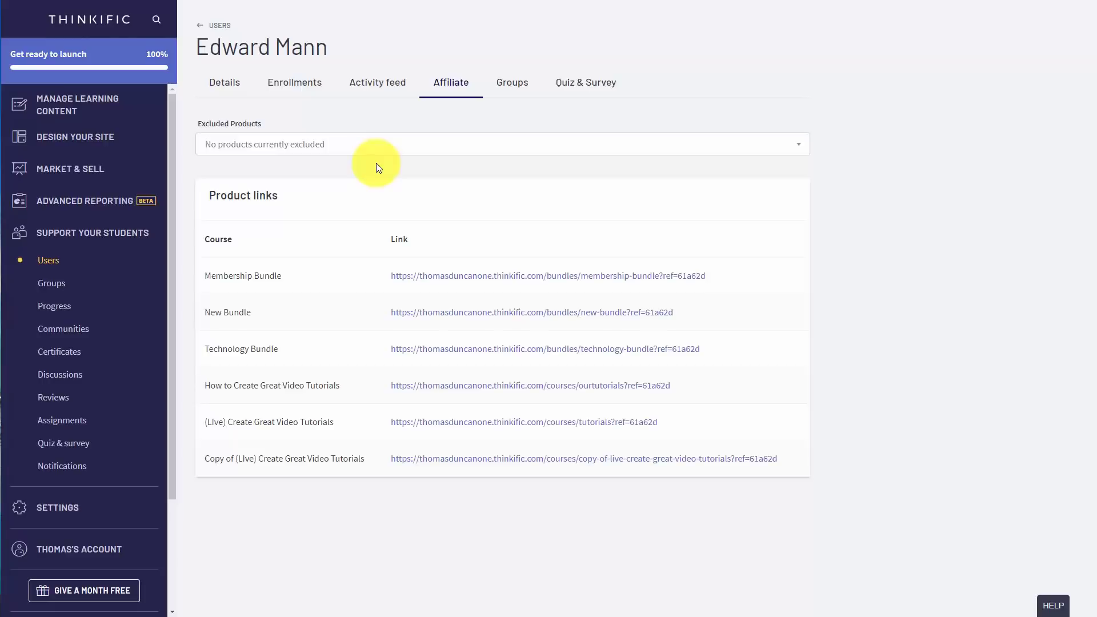
pyautogui.click(799, 143)
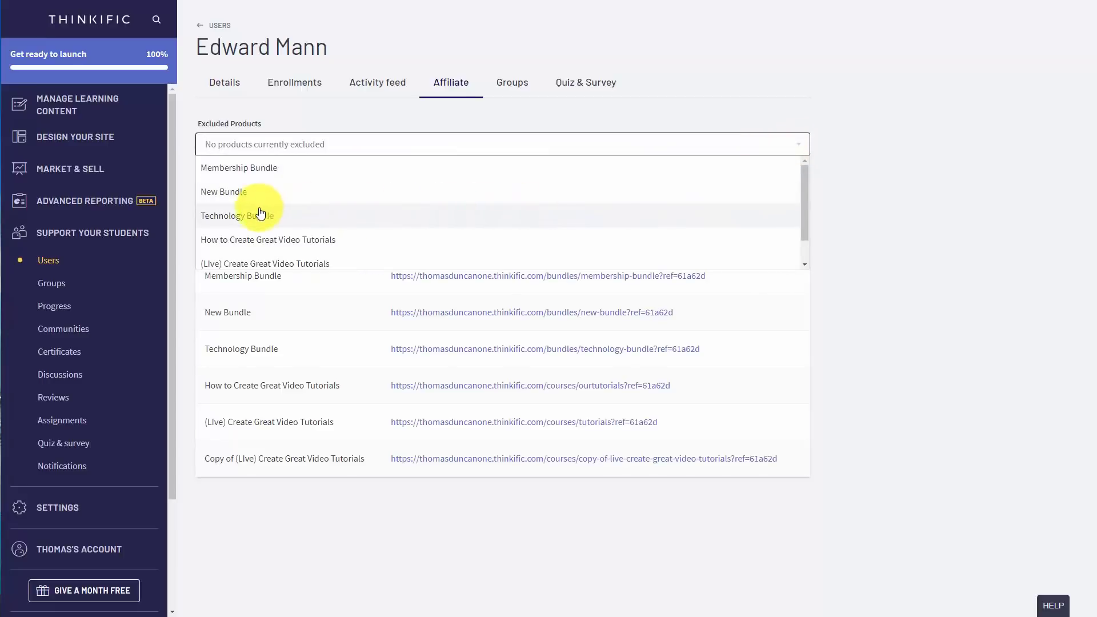
pyautogui.click(261, 216)
pyautogui.click(798, 142)
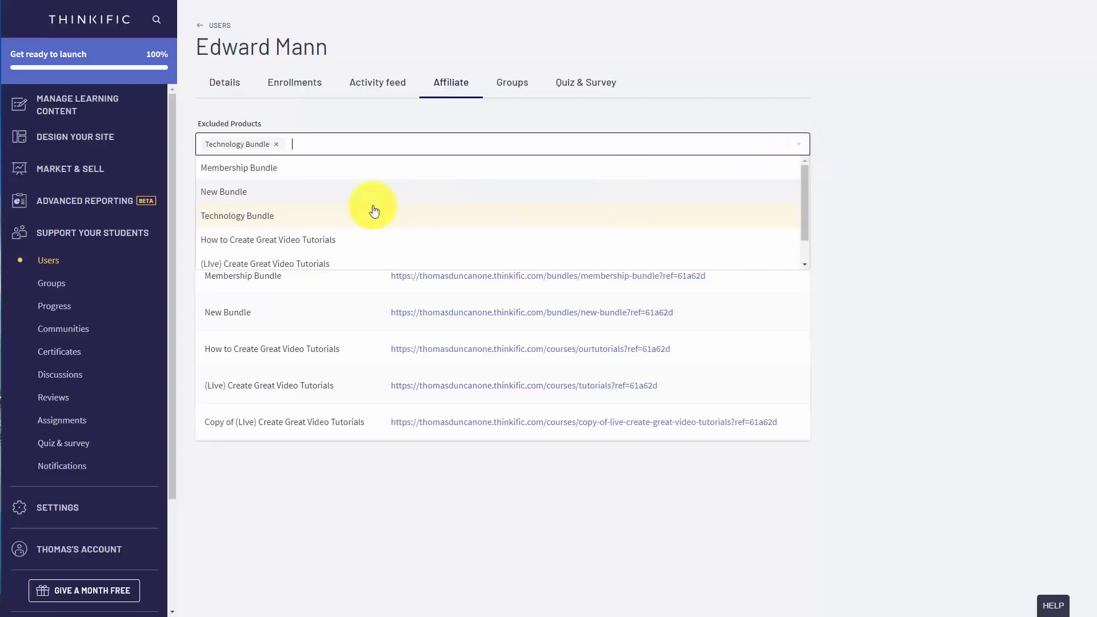
pyautogui.click(246, 191)
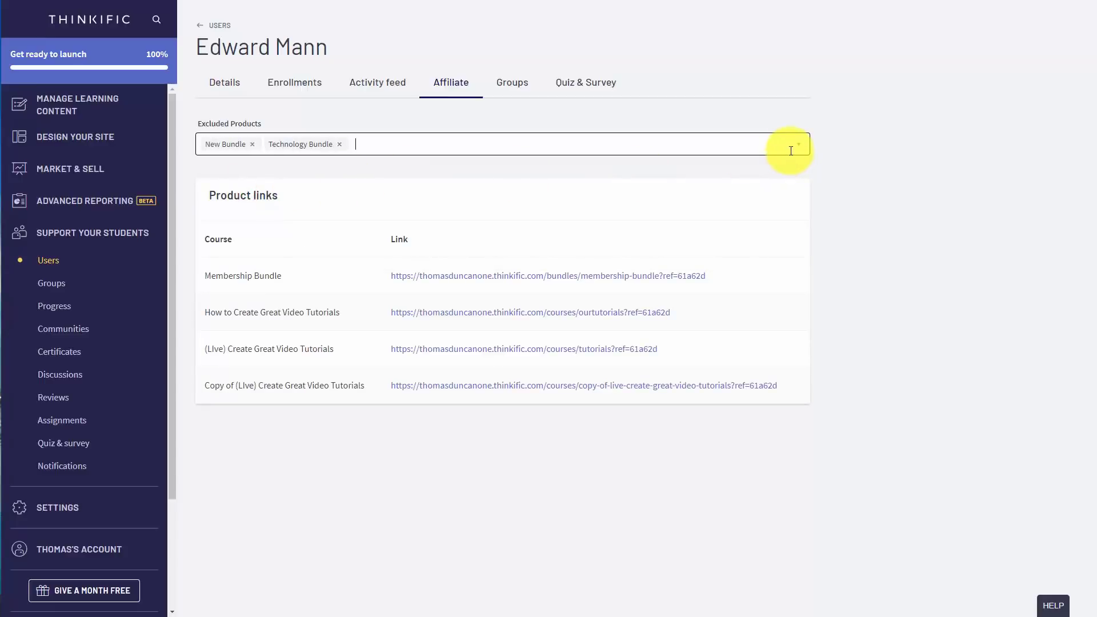
pyautogui.click(477, 143)
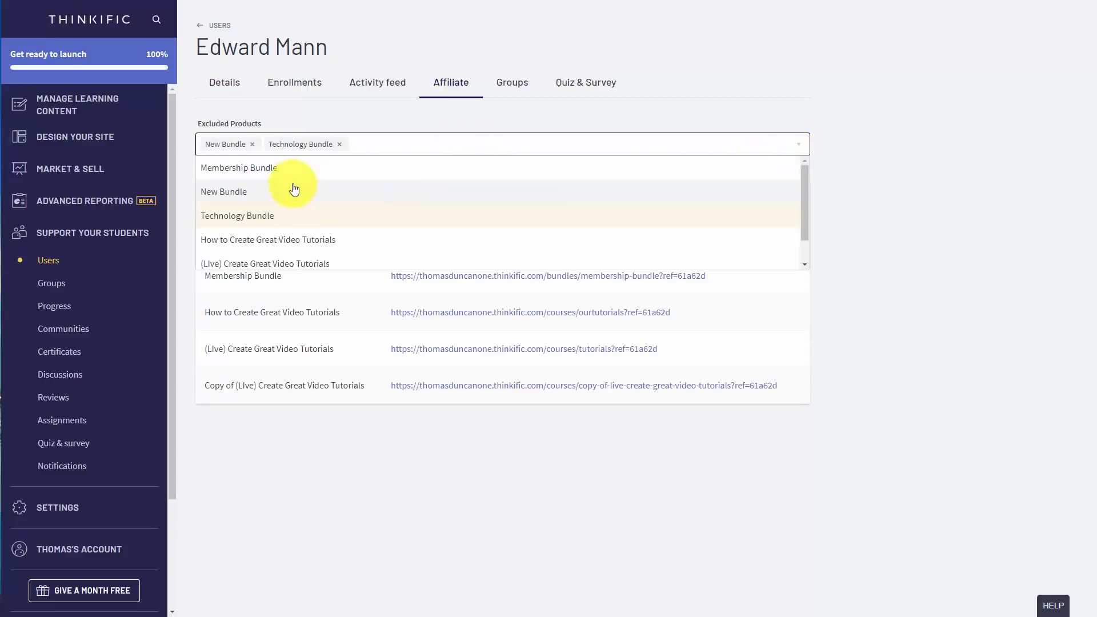
pyautogui.click(277, 170)
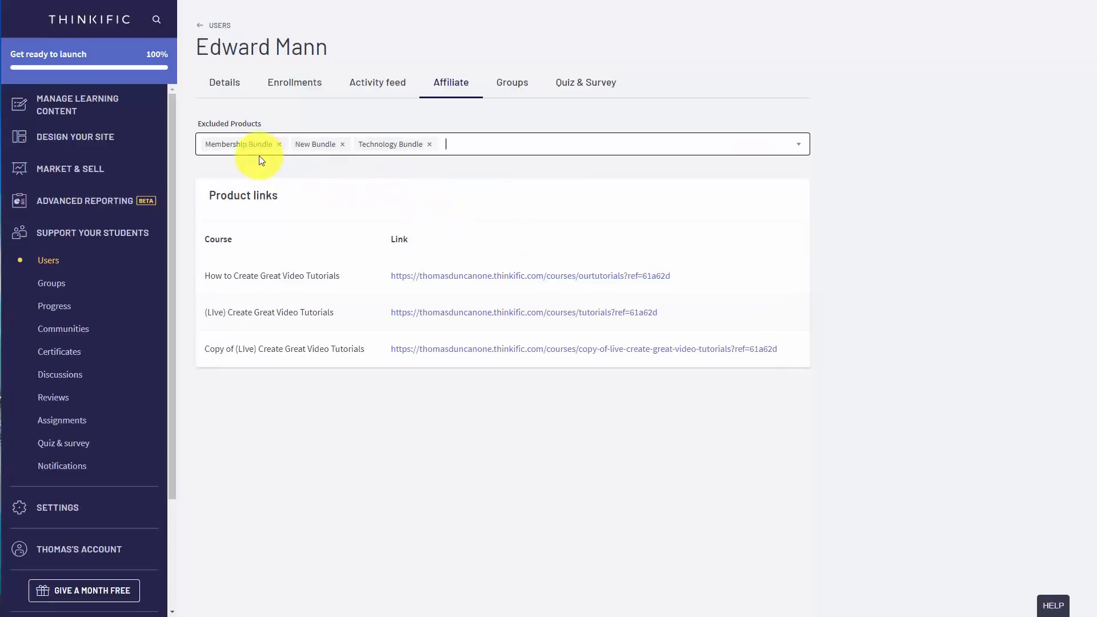
pyautogui.click(672, 265)
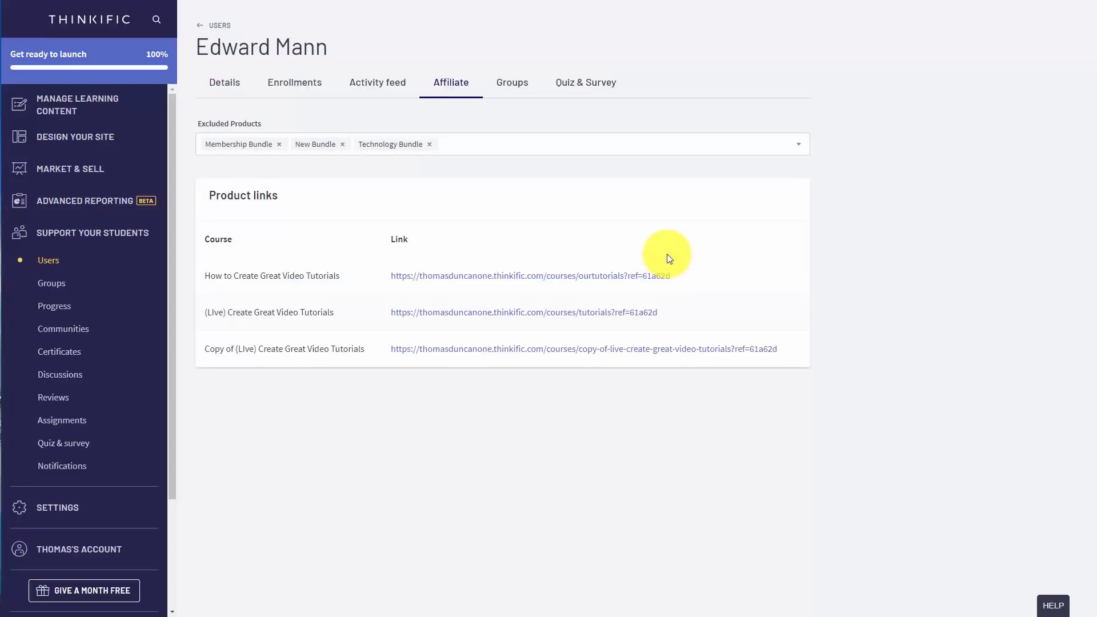
# Step: In the affiliate settings of the How to Create Great Video Tutorials course, exclude new affiliates by default and bulk remove current affiliates
pyautogui.click(100, 103)
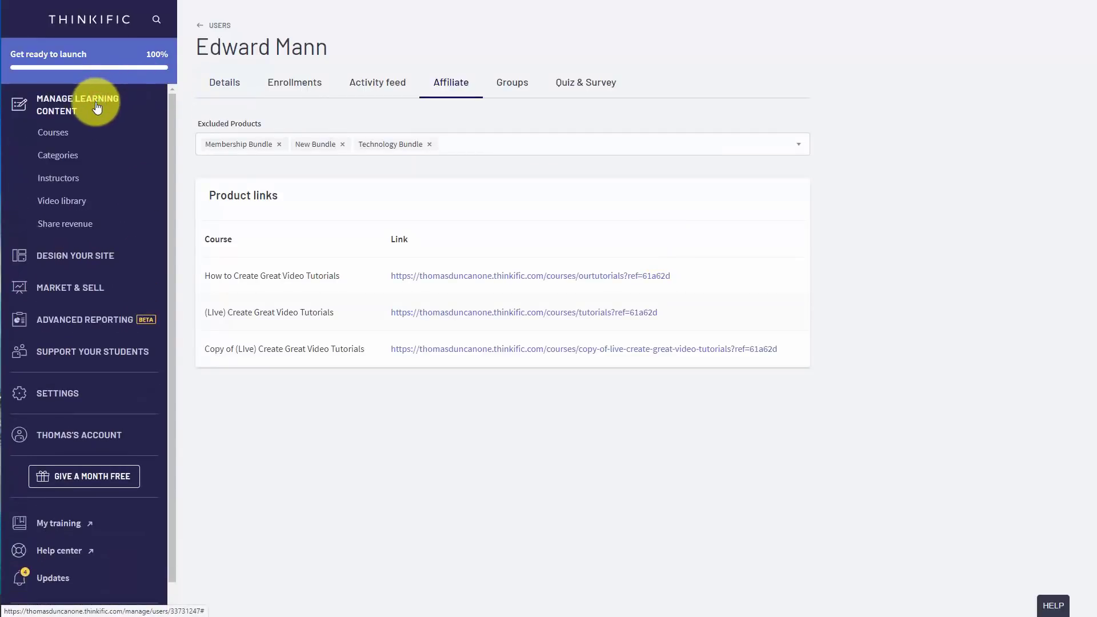
pyautogui.click(62, 133)
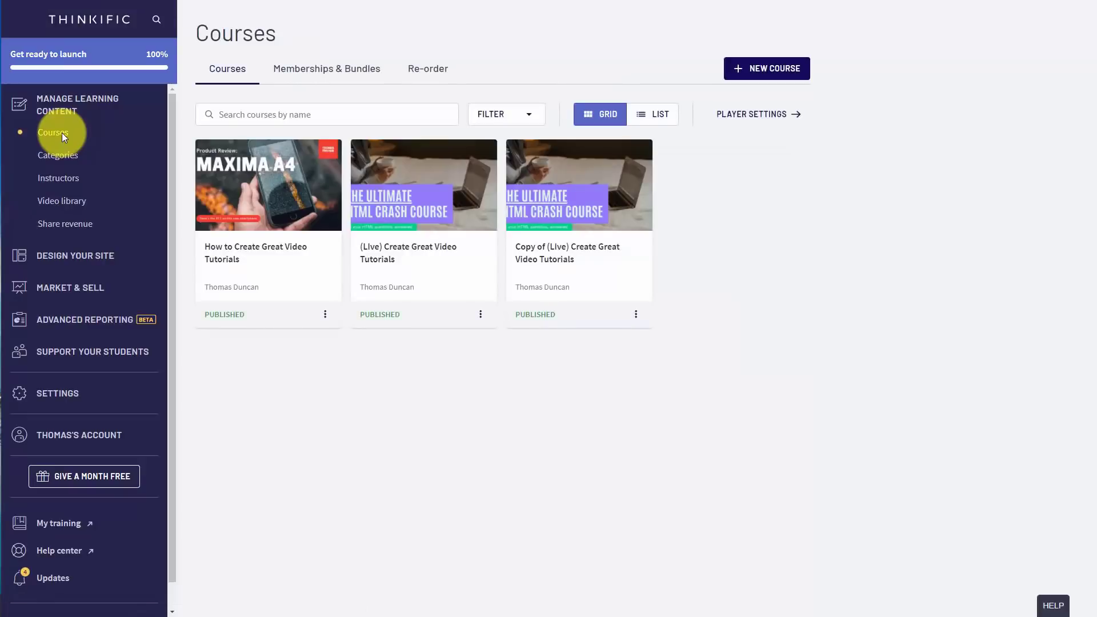
pyautogui.click(295, 198)
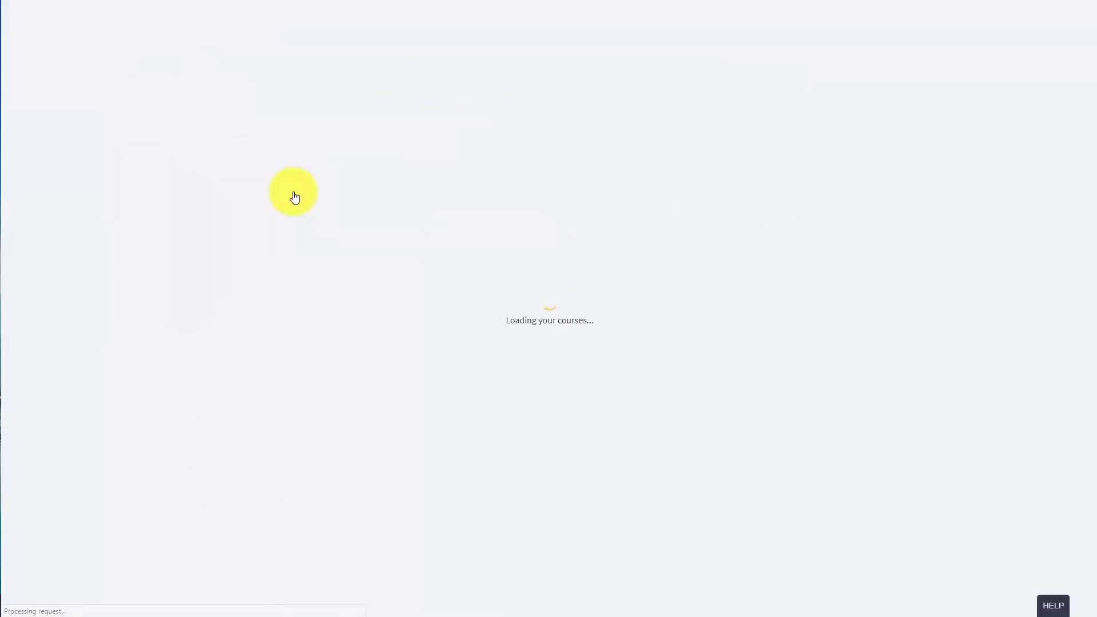
pyautogui.click(213, 61)
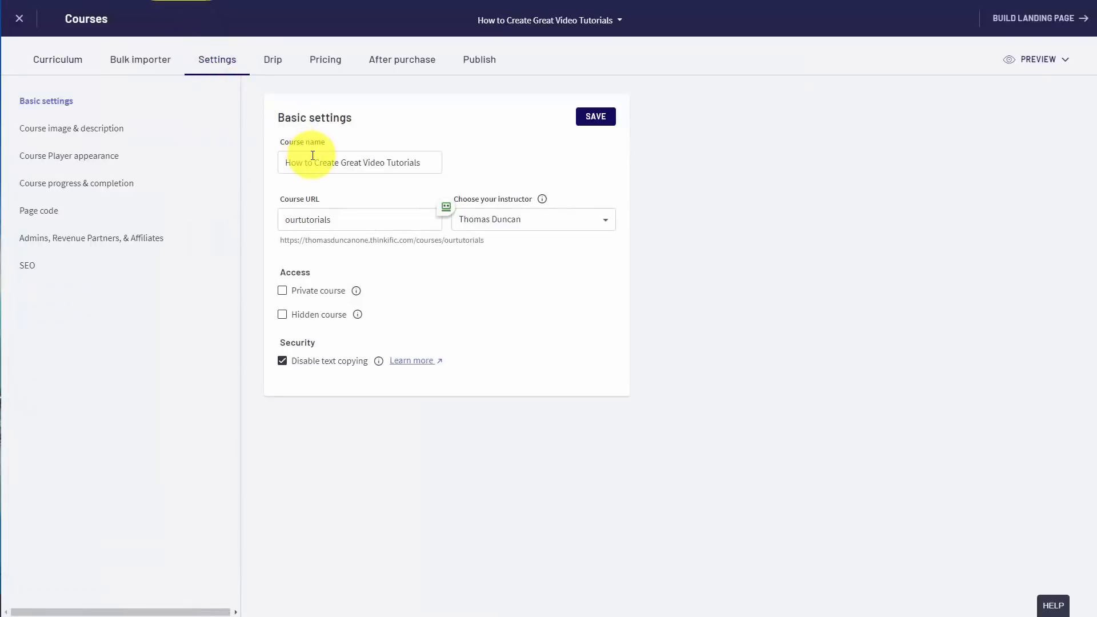
pyautogui.click(113, 243)
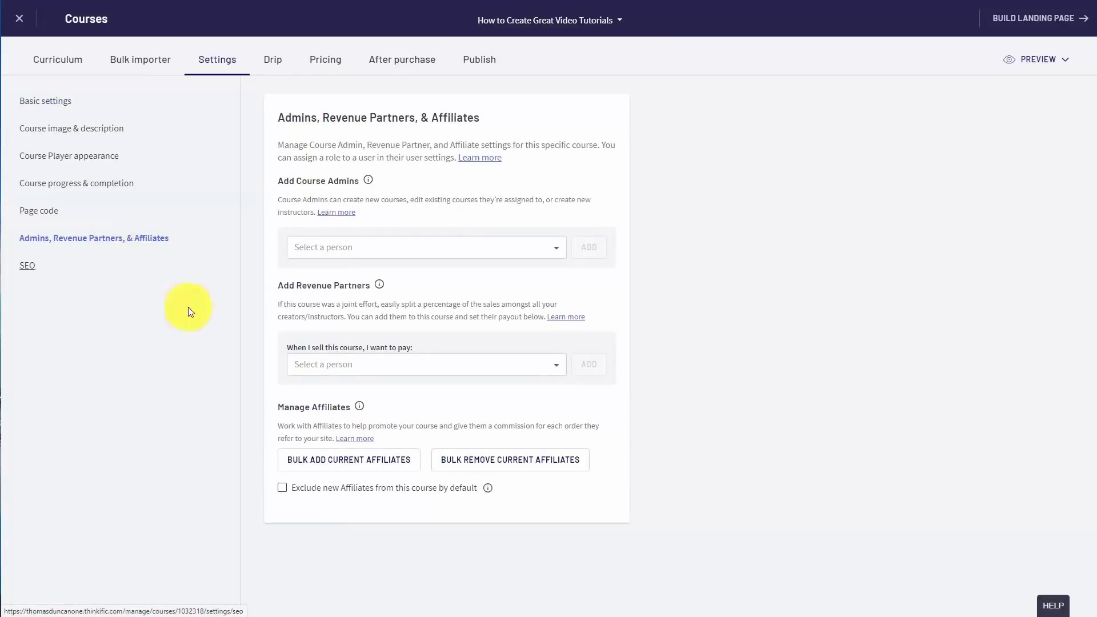
pyautogui.click(282, 489)
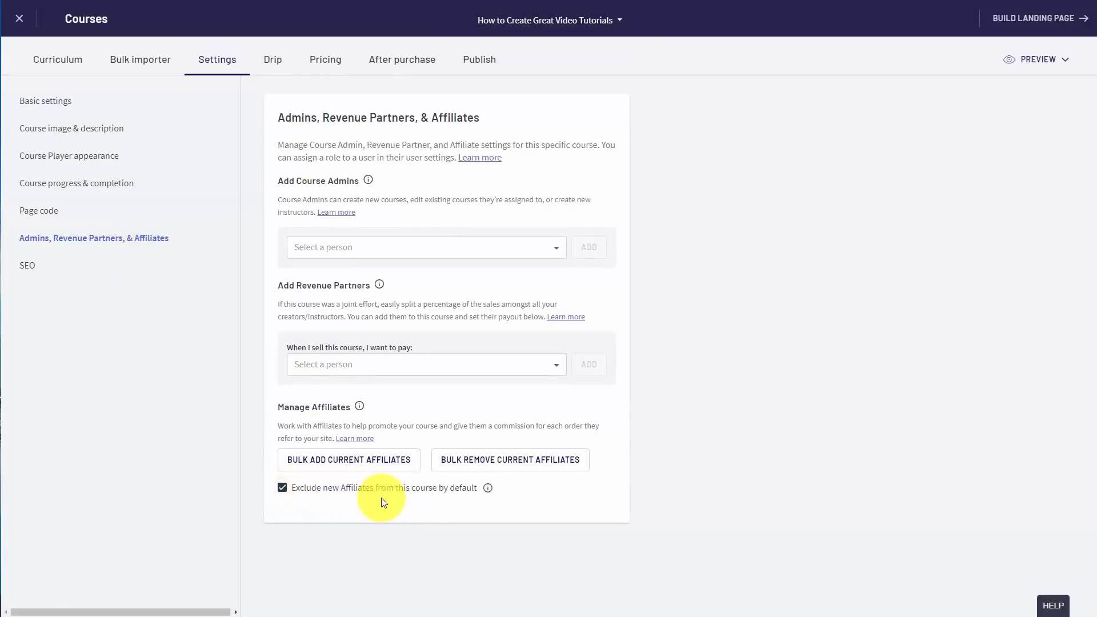
pyautogui.click(514, 464)
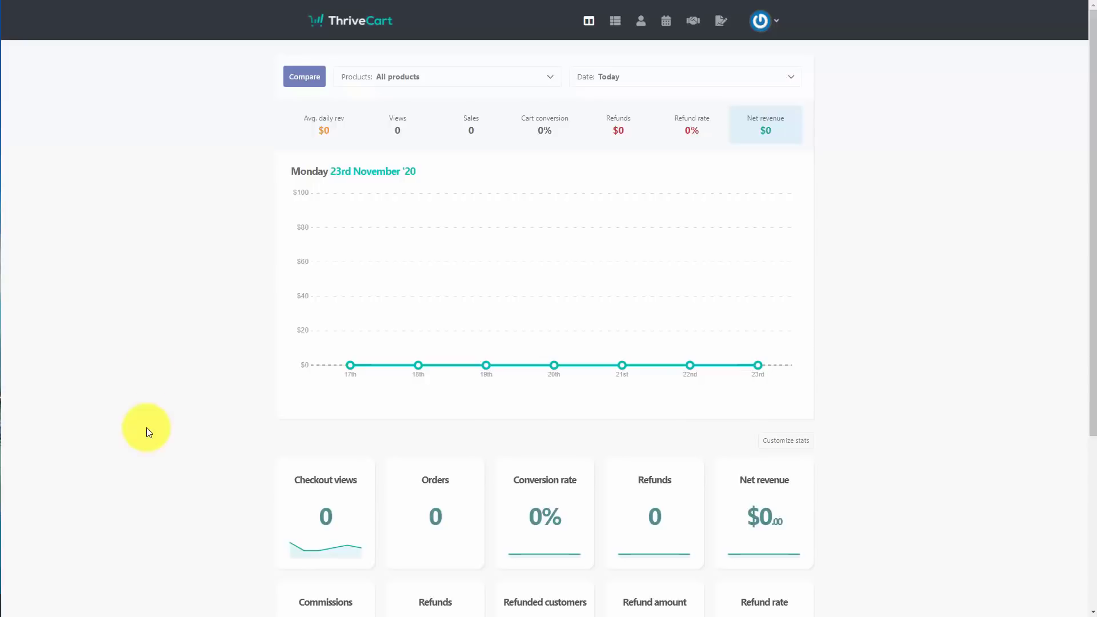
# Step: In ThriveCart, open the Video Tutorials Live Session product for editing and allow affiliates to promote it
pyautogui.click(614, 26)
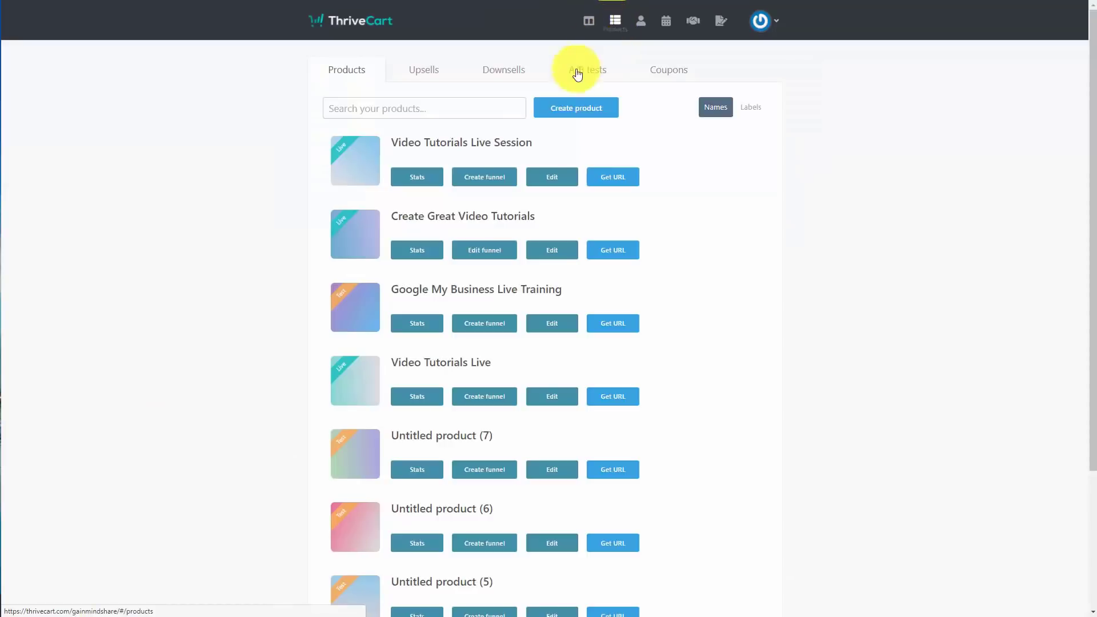
pyautogui.click(552, 178)
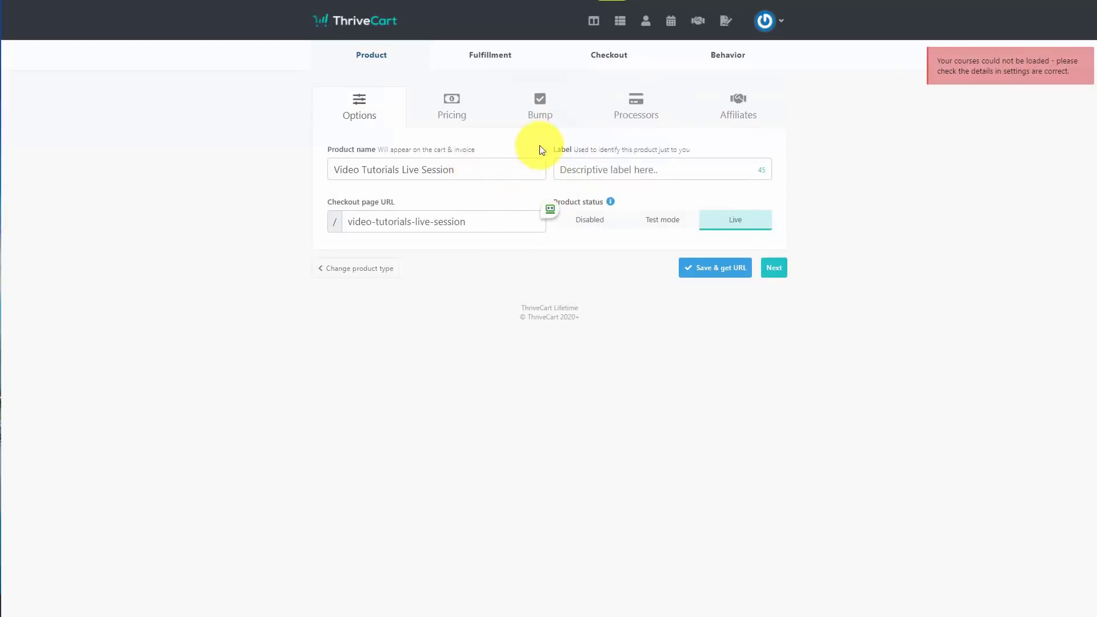
pyautogui.click(738, 107)
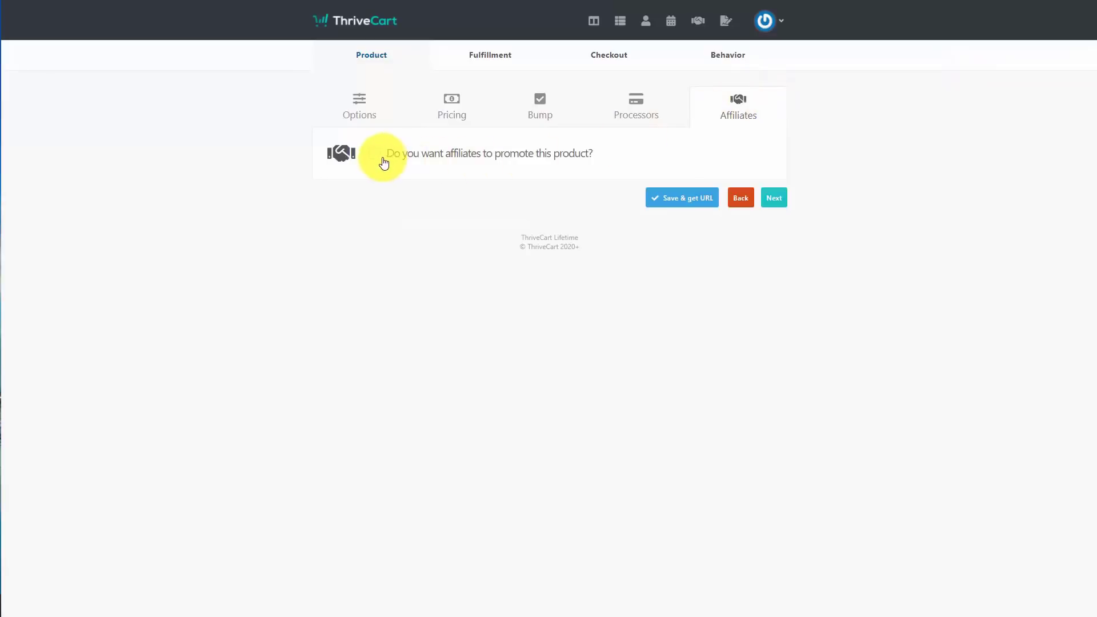
pyautogui.click(373, 159)
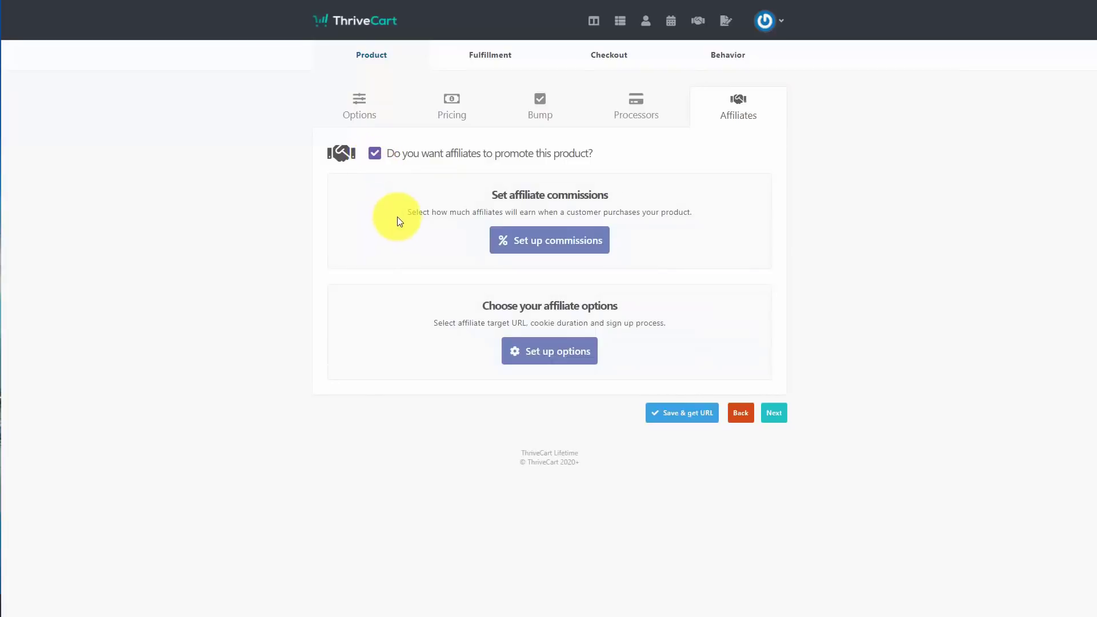
# Step: Set up the product's affiliate commission as 50 percent, due after 30 days, and save it
pyautogui.click(543, 244)
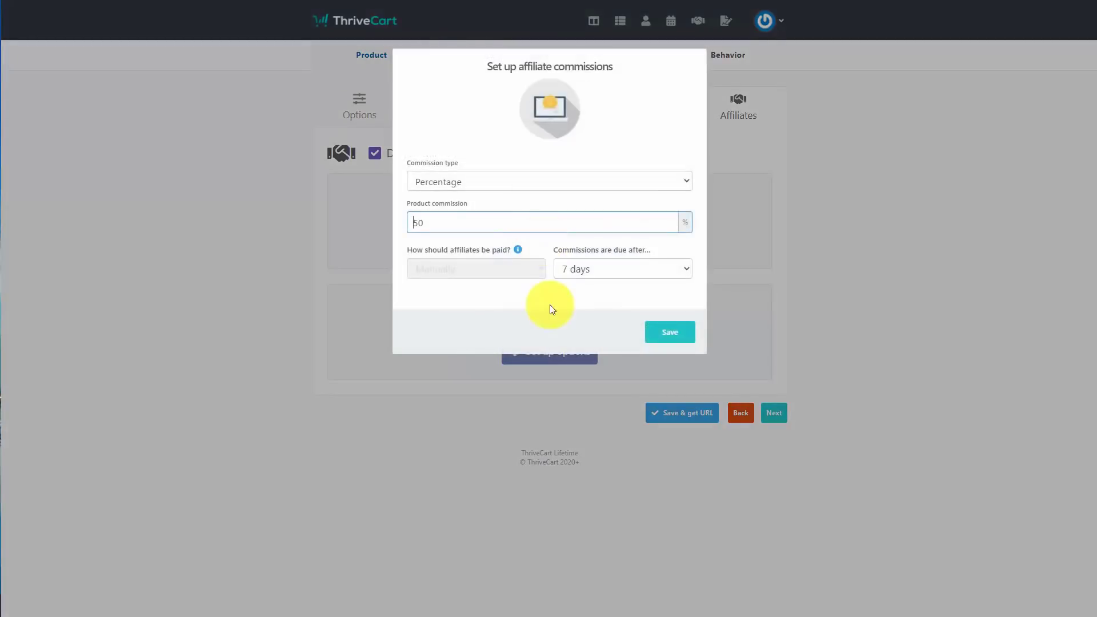
pyautogui.click(585, 276)
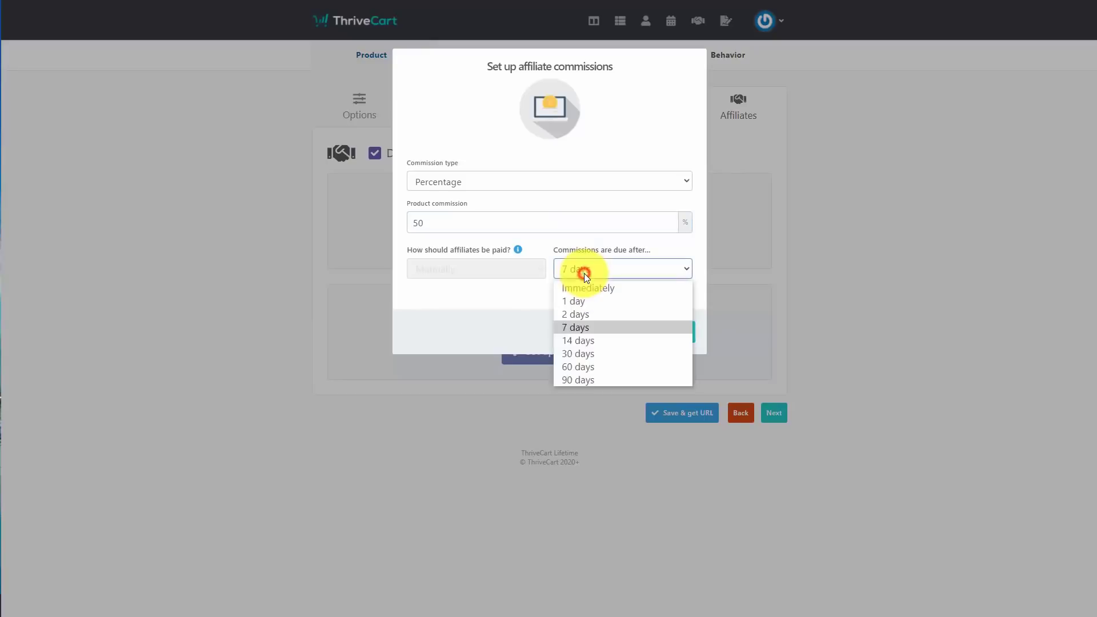
pyautogui.click(579, 352)
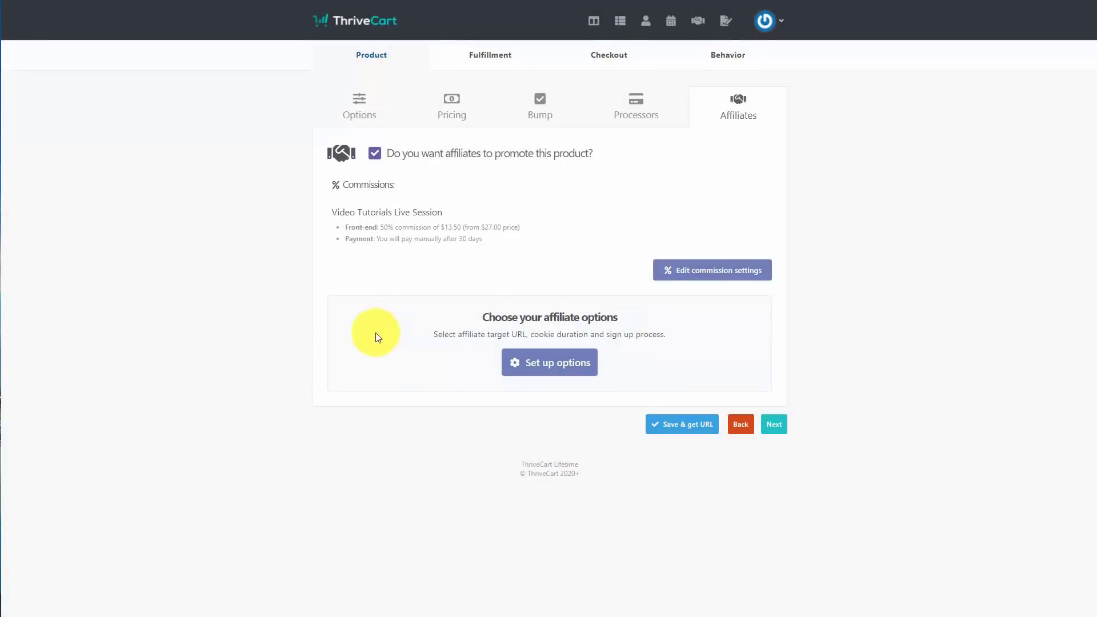
# Step: Set affiliate sign-ups to manual approval with a lifetime cookie, paste the course page address as the affiliate link target URL, and save the options
pyautogui.click(527, 365)
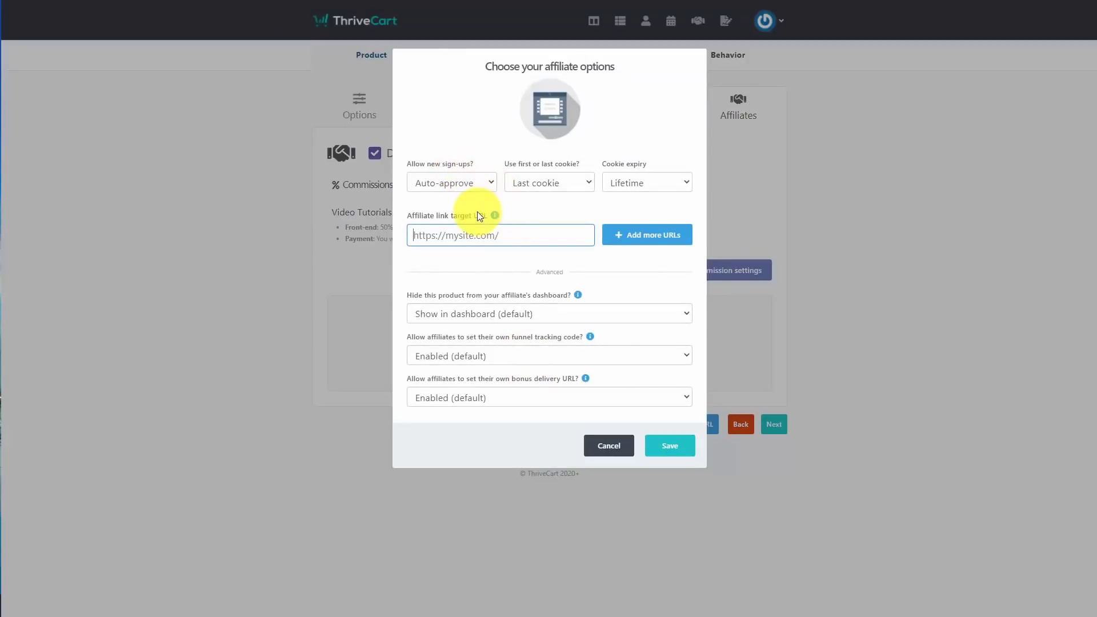
pyautogui.click(478, 179)
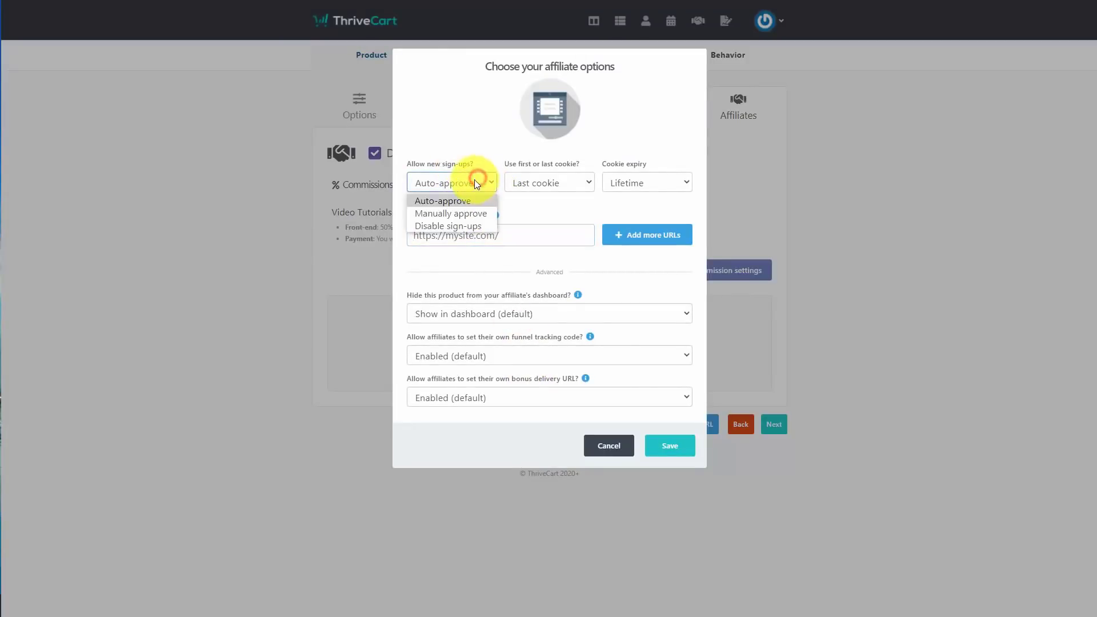
pyautogui.click(453, 214)
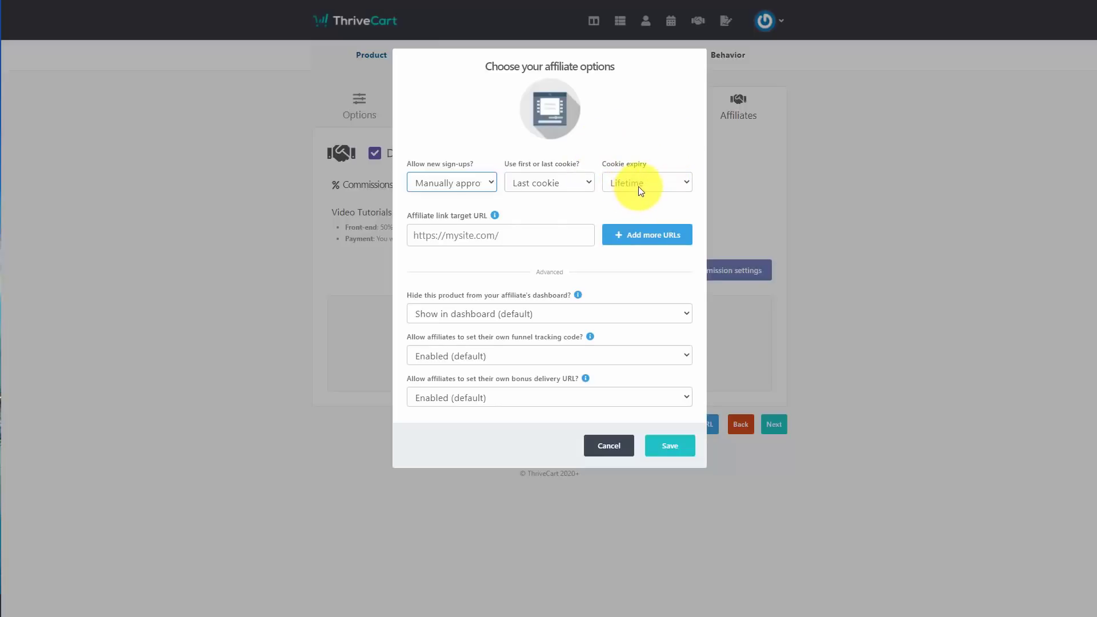
pyautogui.click(659, 177)
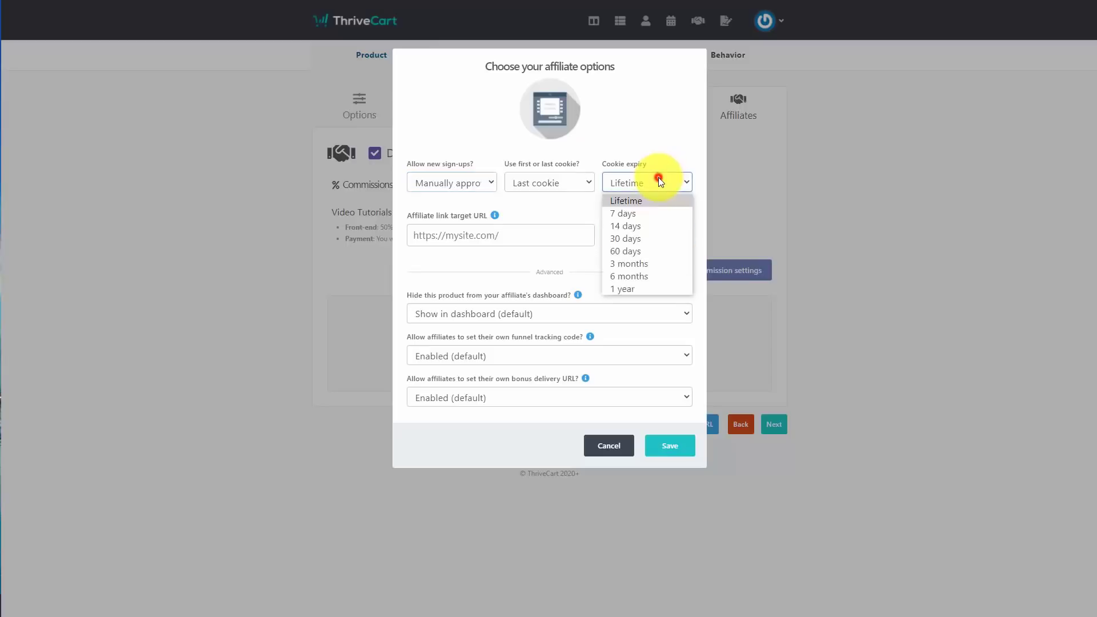
pyautogui.click(658, 177)
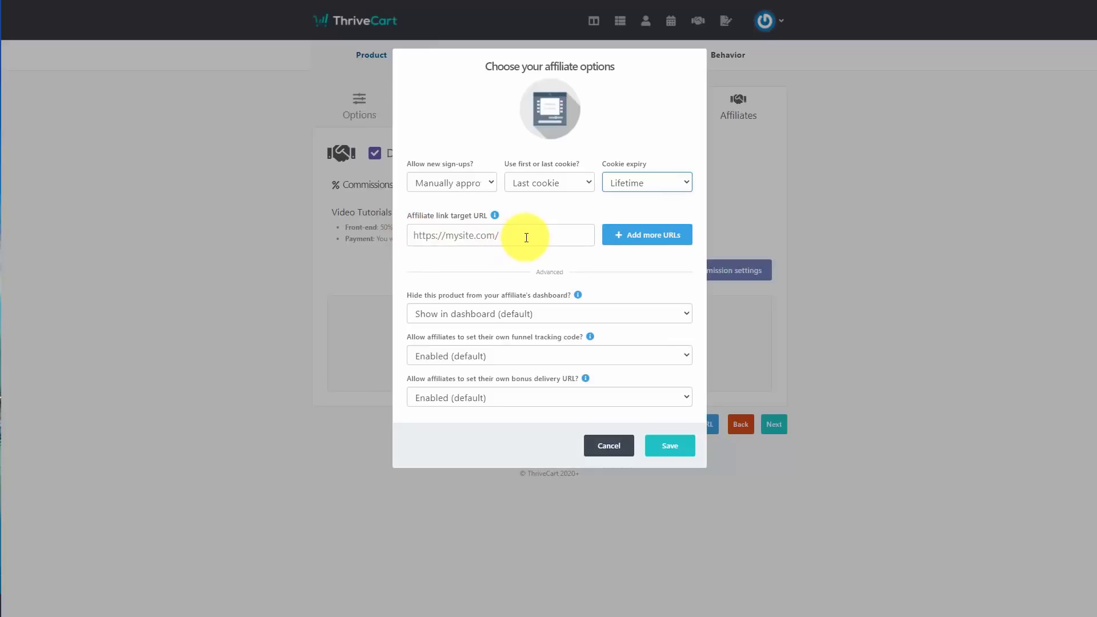
pyautogui.click(486, 233)
pyautogui.hotkey('ctrl', 'v')
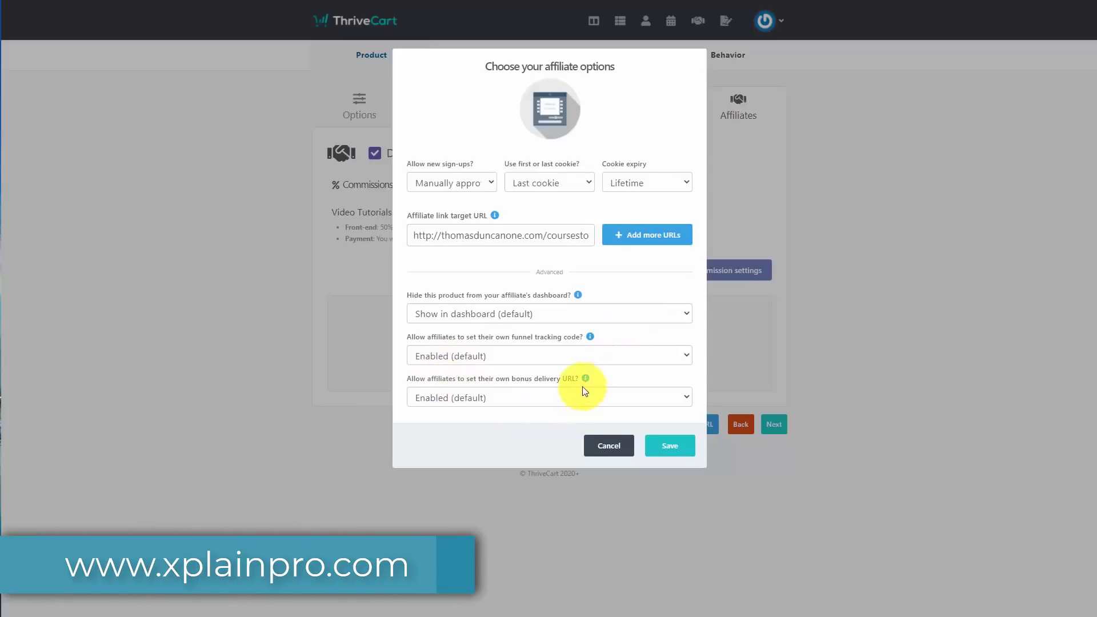
pyautogui.click(667, 449)
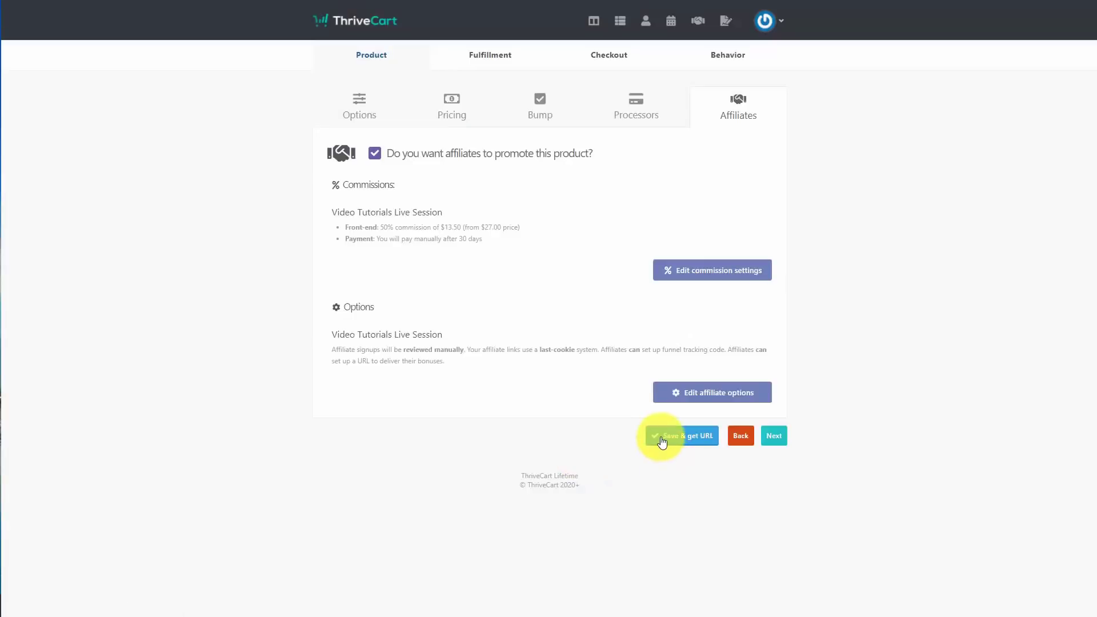
# Step: Save the Video Tutorials Live Session product and copy its affiliate sign-up URL
pyautogui.click(679, 439)
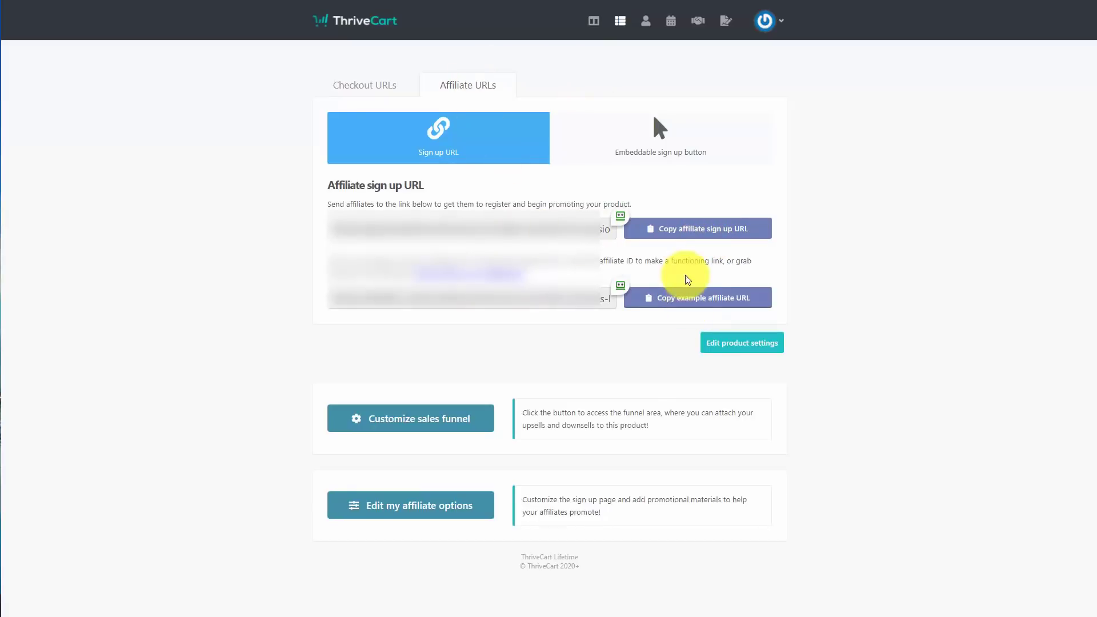
pyautogui.click(683, 231)
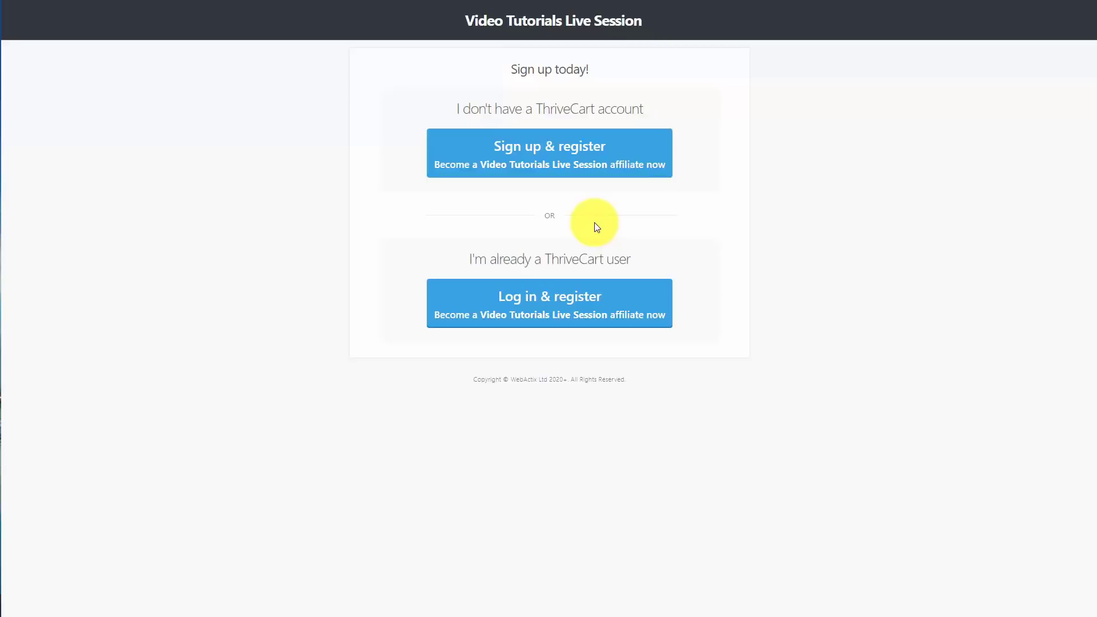
# Step: On the affiliate sign-up page, register for Video Tutorials Live Session and agree to the ThriveCart platform terms
pyautogui.click(452, 163)
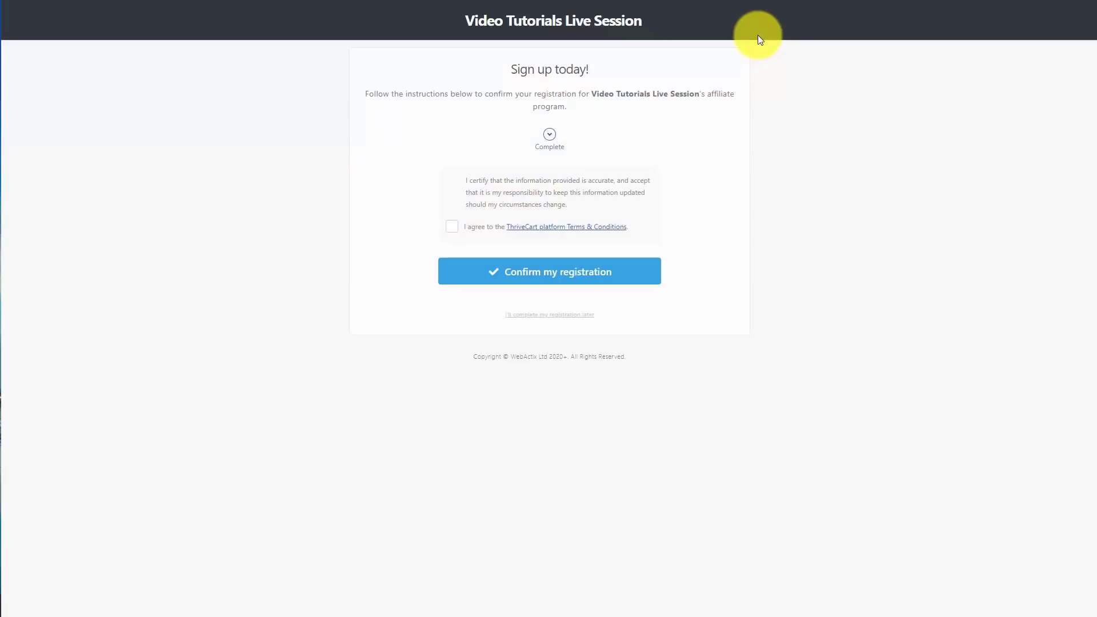
pyautogui.press('Tab')
pyautogui.press('space')
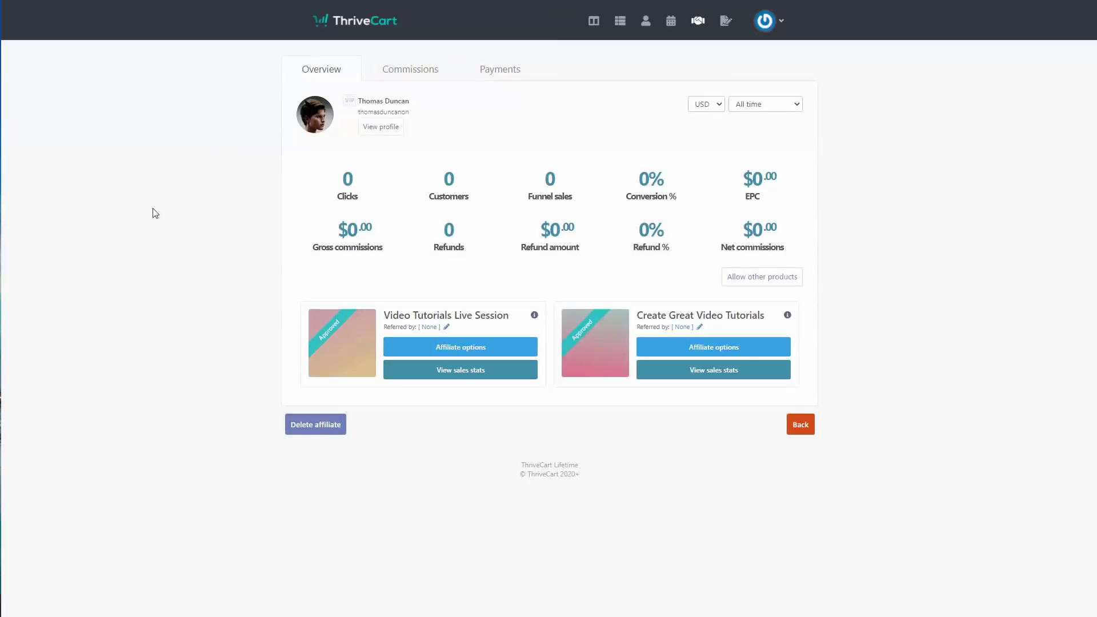
# Step: Approve the affiliate to promote Marketing Tutorial Video Set #1, Masterclass 2 (Copy 2), Tutorial Videos and Masterclass 2, and check for further products to allow
pyautogui.click(746, 279)
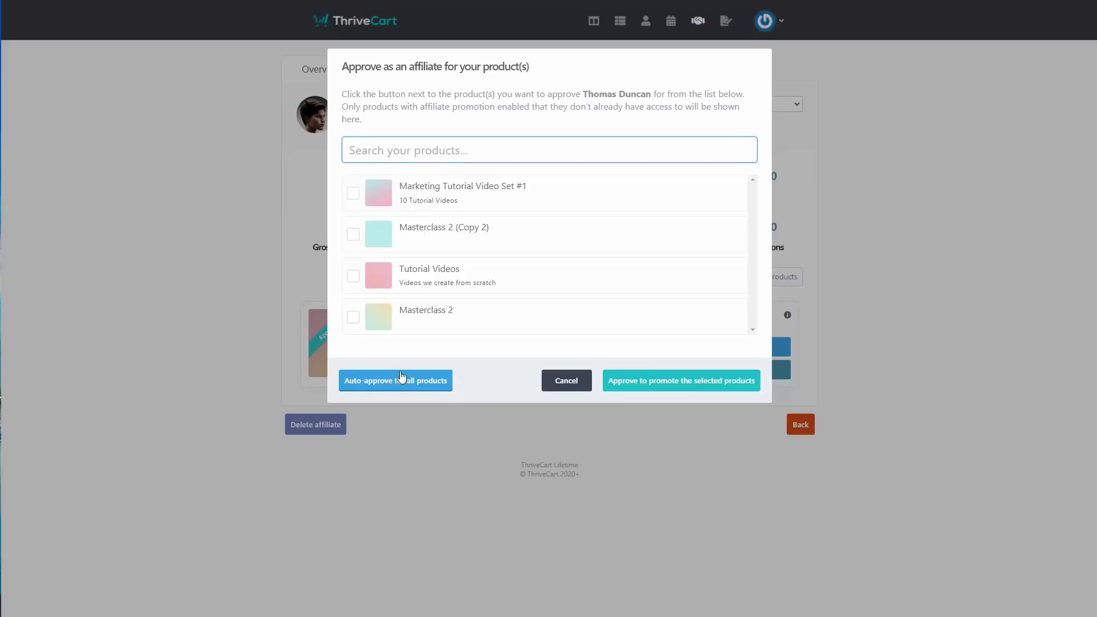
pyautogui.click(353, 194)
pyautogui.click(353, 235)
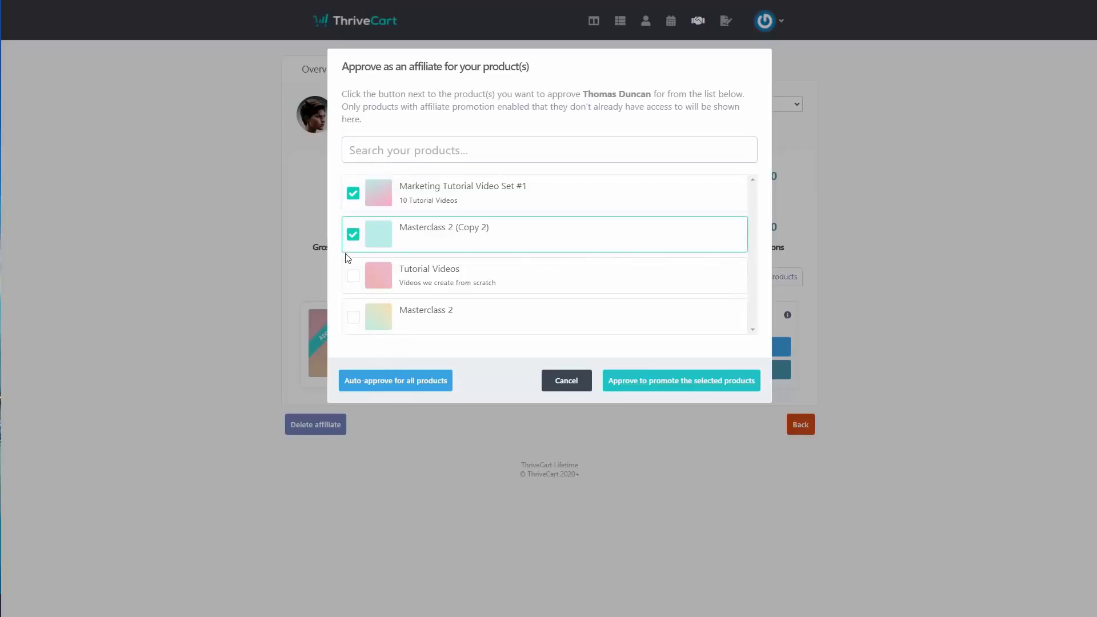
pyautogui.click(353, 276)
pyautogui.click(353, 318)
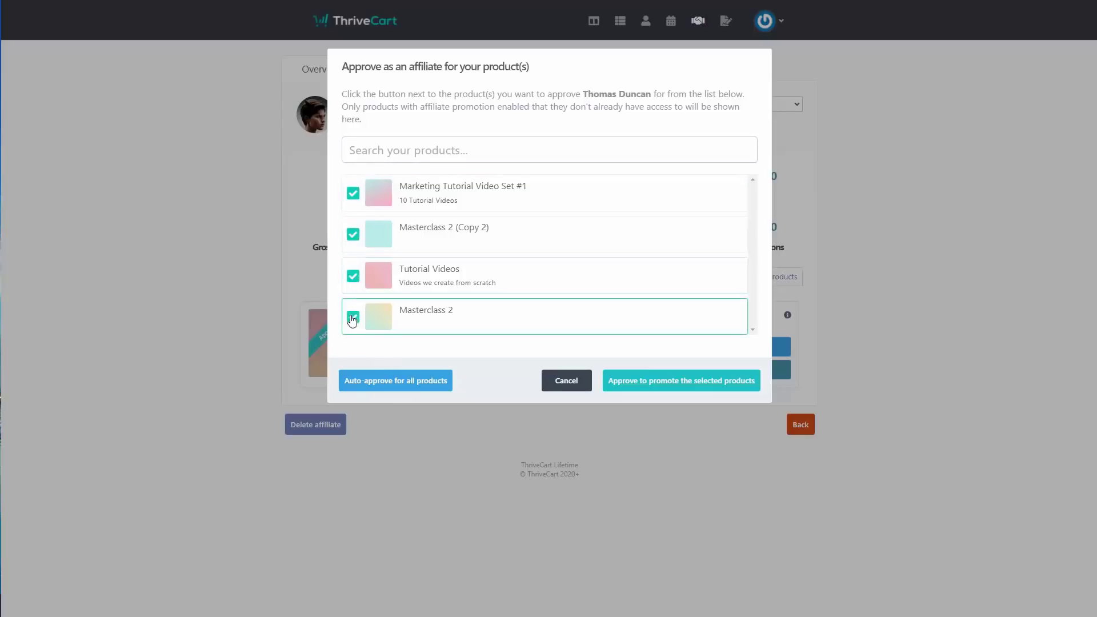
pyautogui.click(635, 381)
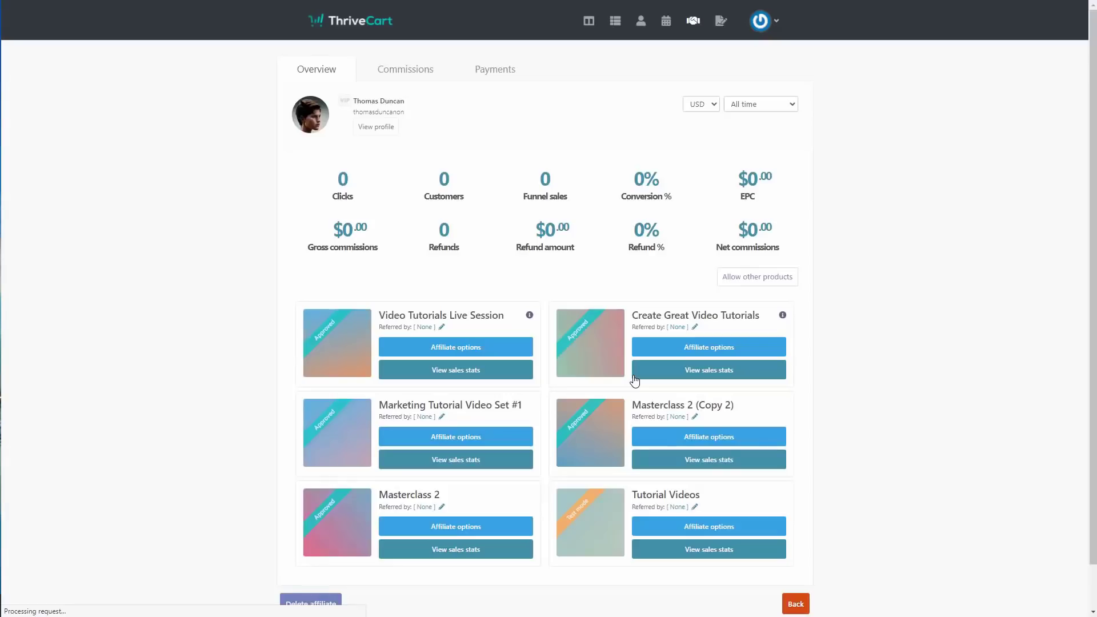
pyautogui.scroll(-1, 633, 375)
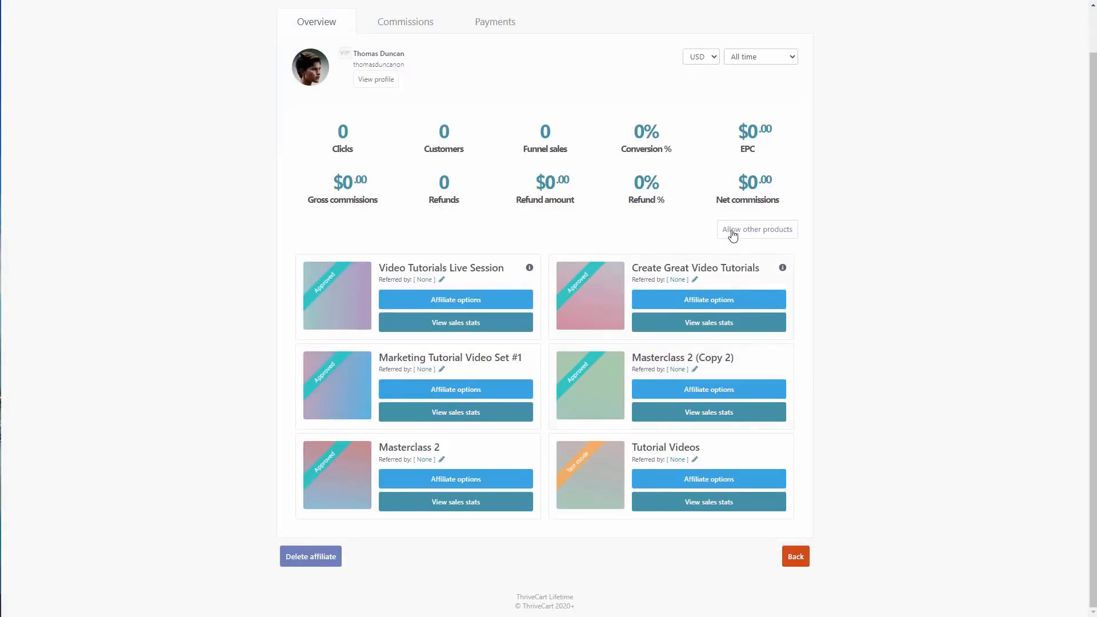
pyautogui.click(750, 238)
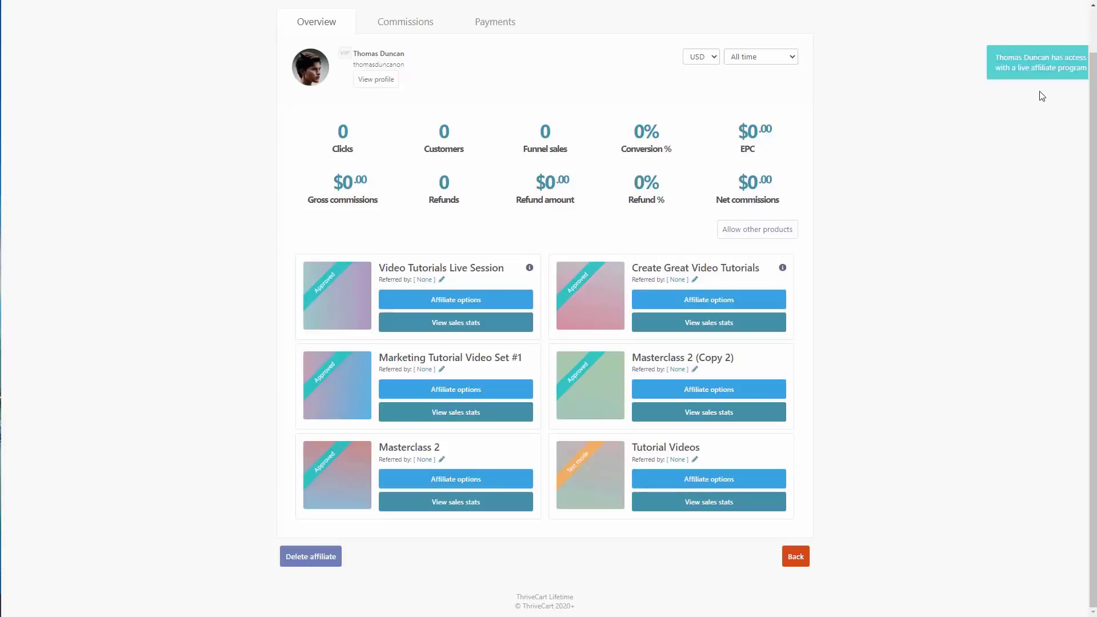
# Step: Revoke the affiliate's access to promote Masterclass 2 (Copy 2) and open the choice of other products to allow
pyautogui.click(708, 391)
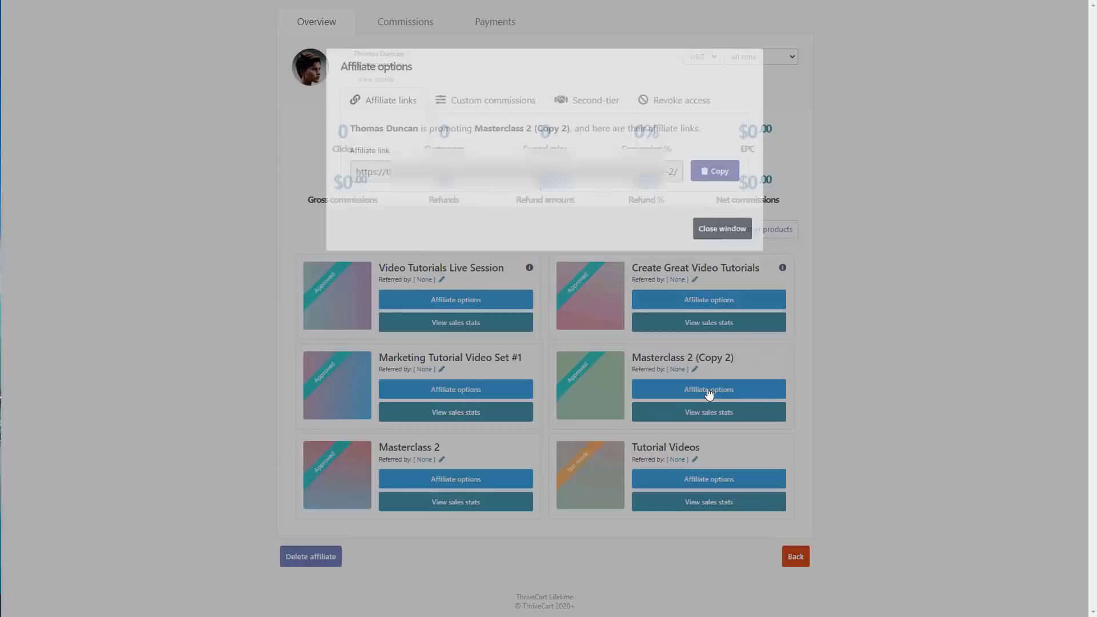
pyautogui.click(684, 102)
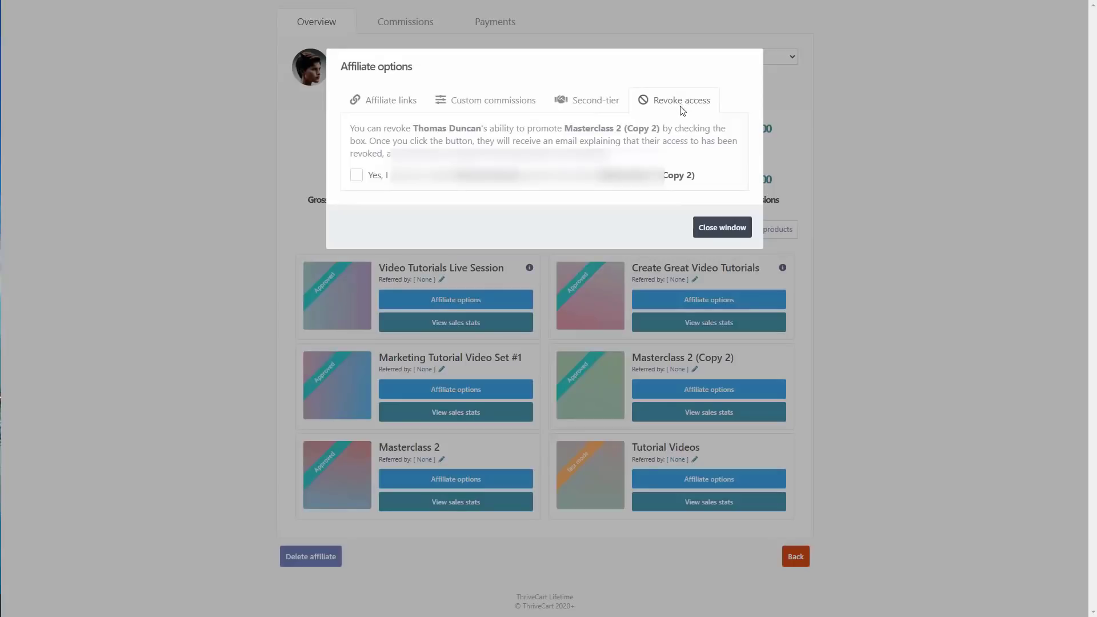
pyautogui.click(357, 176)
pyautogui.click(709, 298)
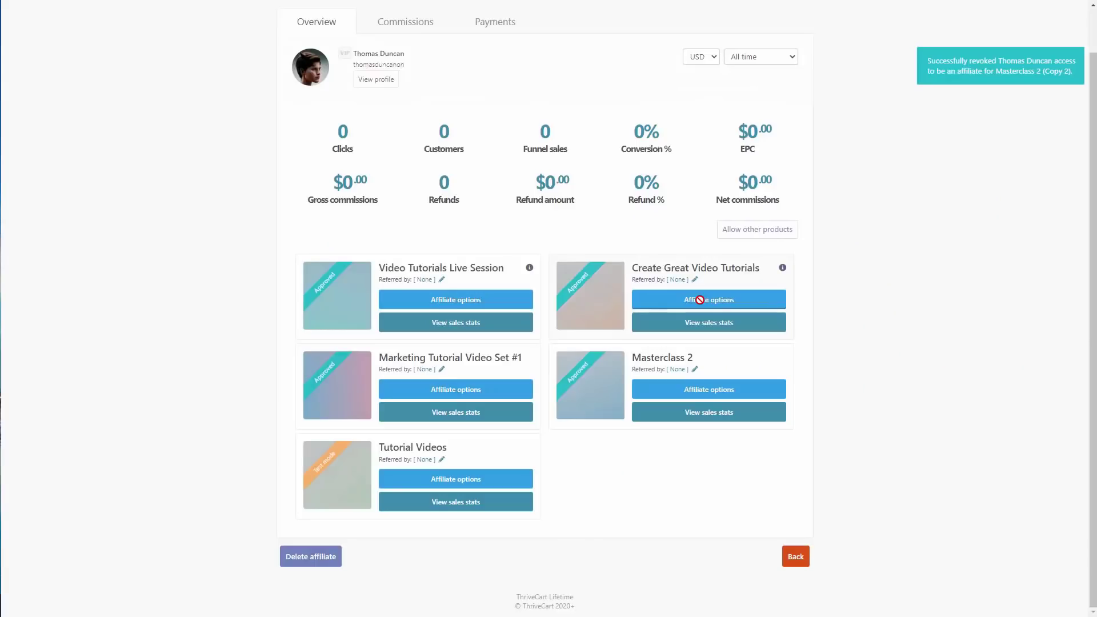
pyautogui.click(737, 229)
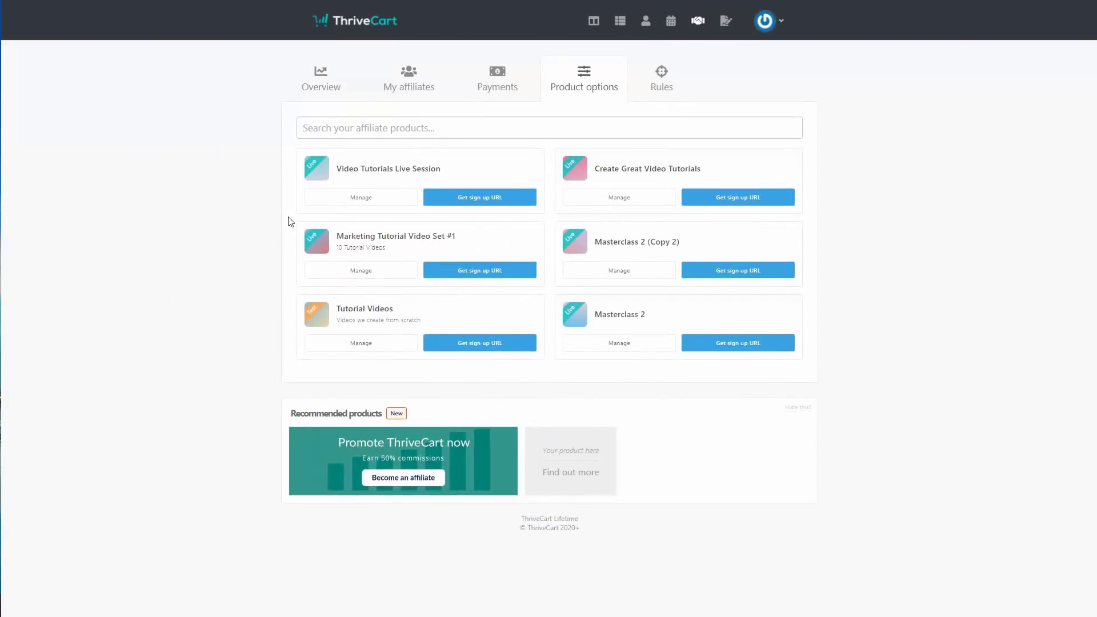
# Step: Review the promotional resource options for affiliates of Video Tutorials Live Session and leave them without saving
pyautogui.click(380, 198)
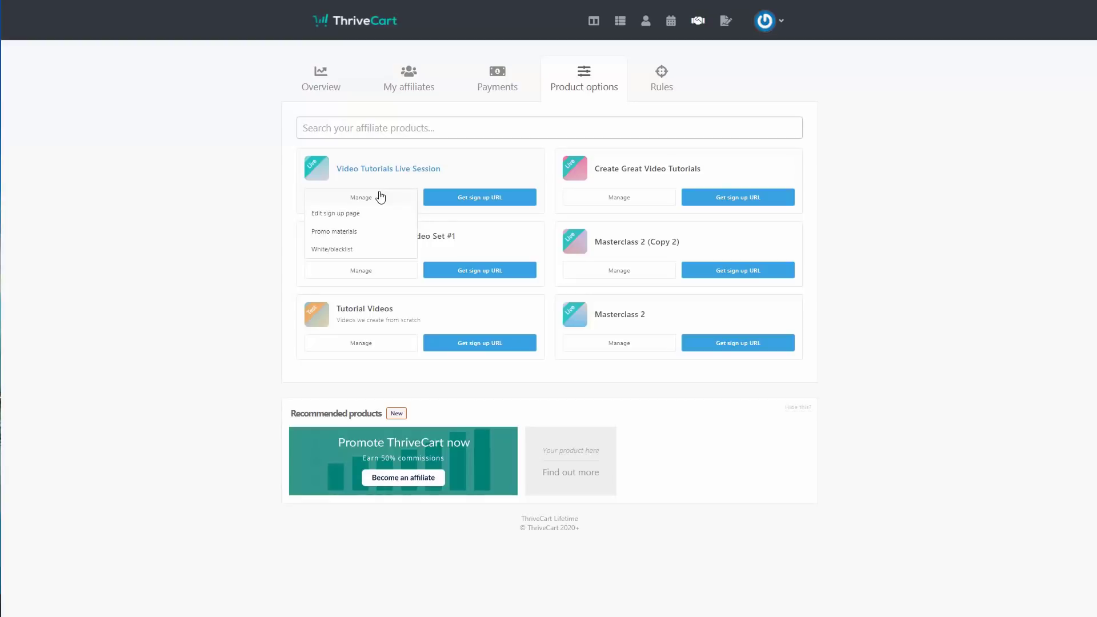
pyautogui.click(338, 233)
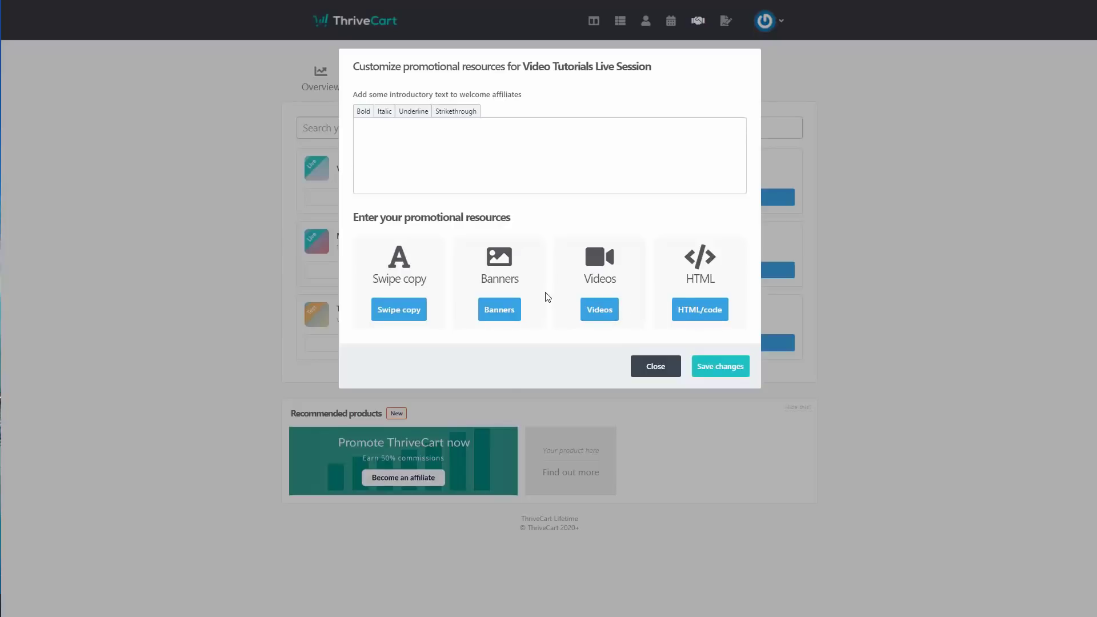
pyautogui.click(274, 215)
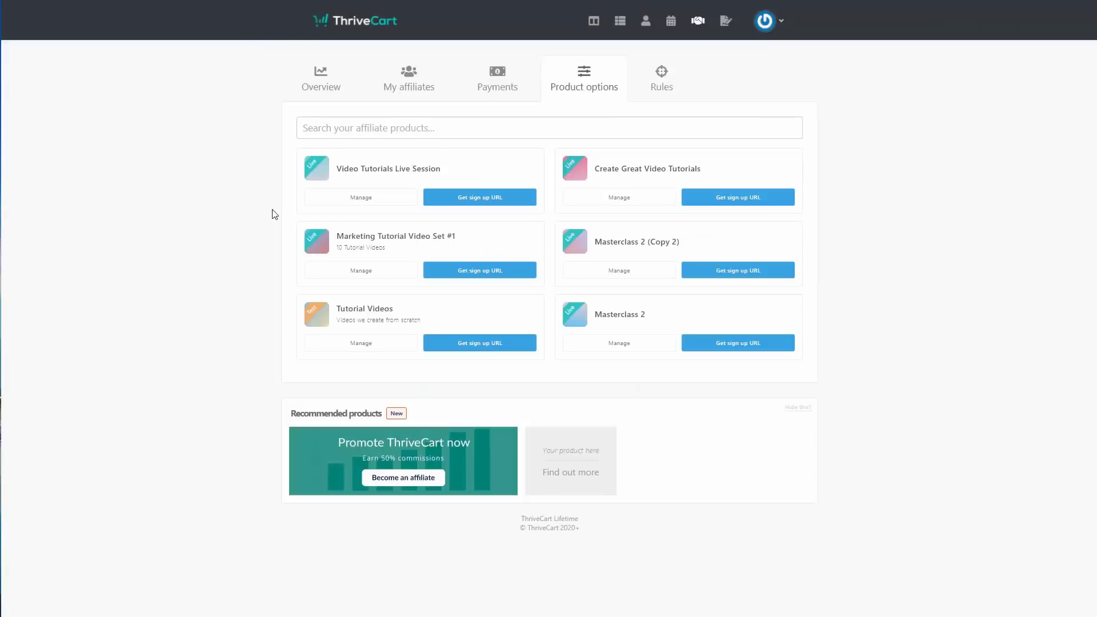
# Step: Set the affiliate sign-up rule to apply to the Video Tutorials Live Session product and save the affiliate rules
pyautogui.click(661, 76)
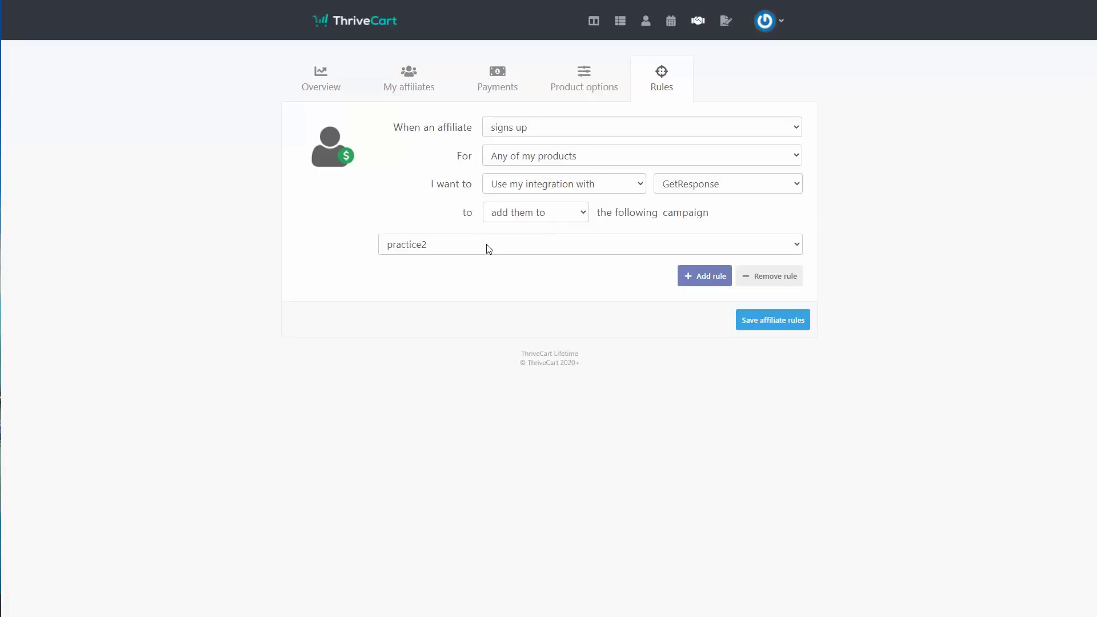
pyautogui.click(578, 161)
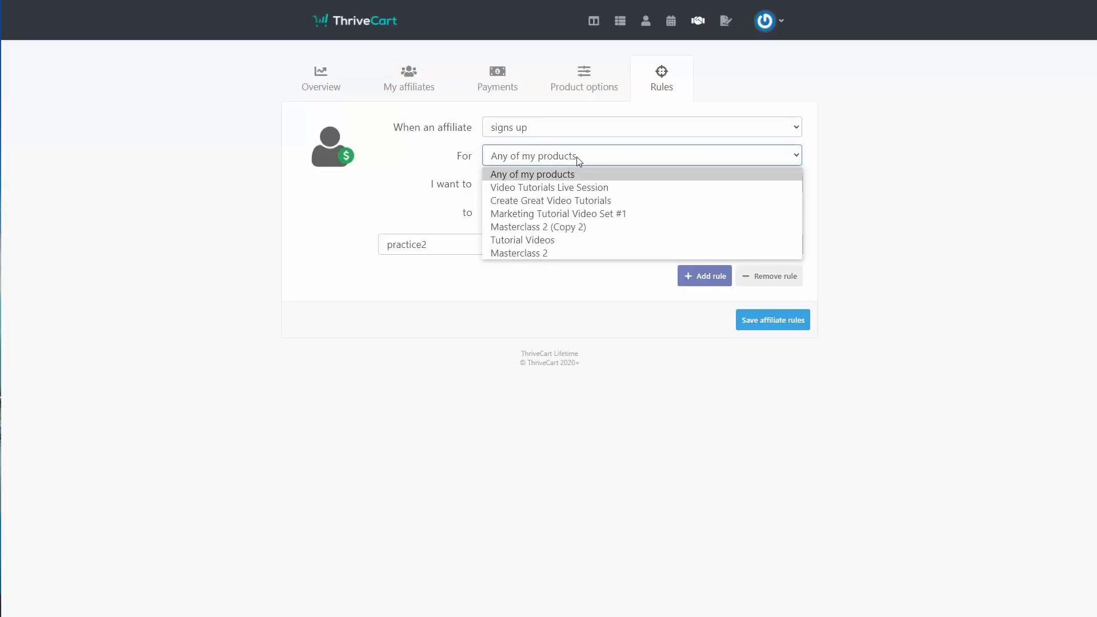
pyautogui.click(584, 188)
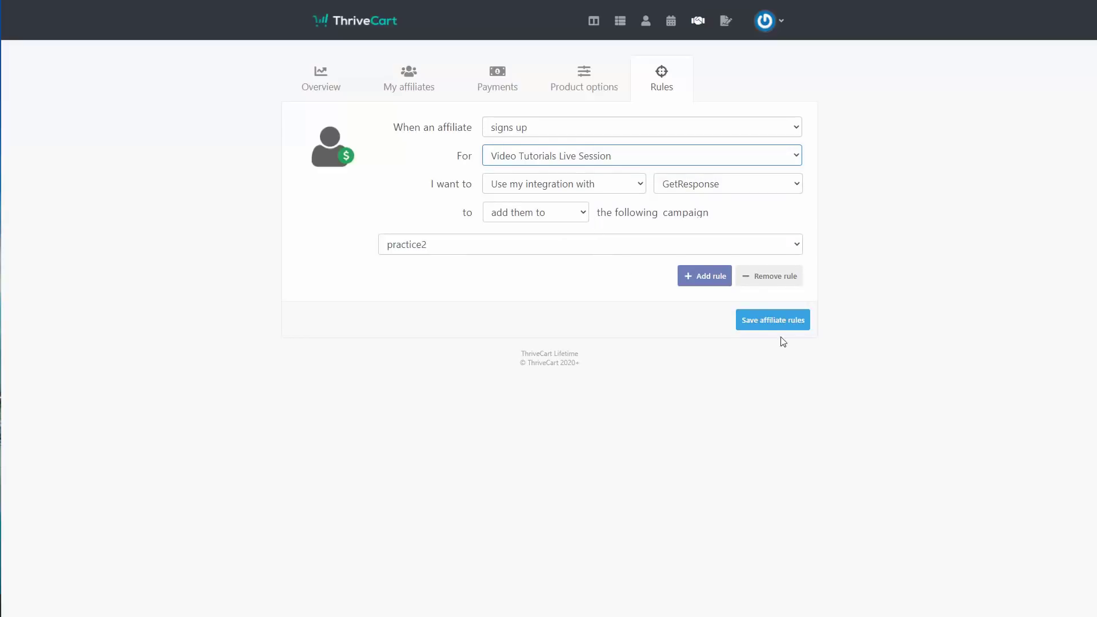
pyautogui.click(768, 325)
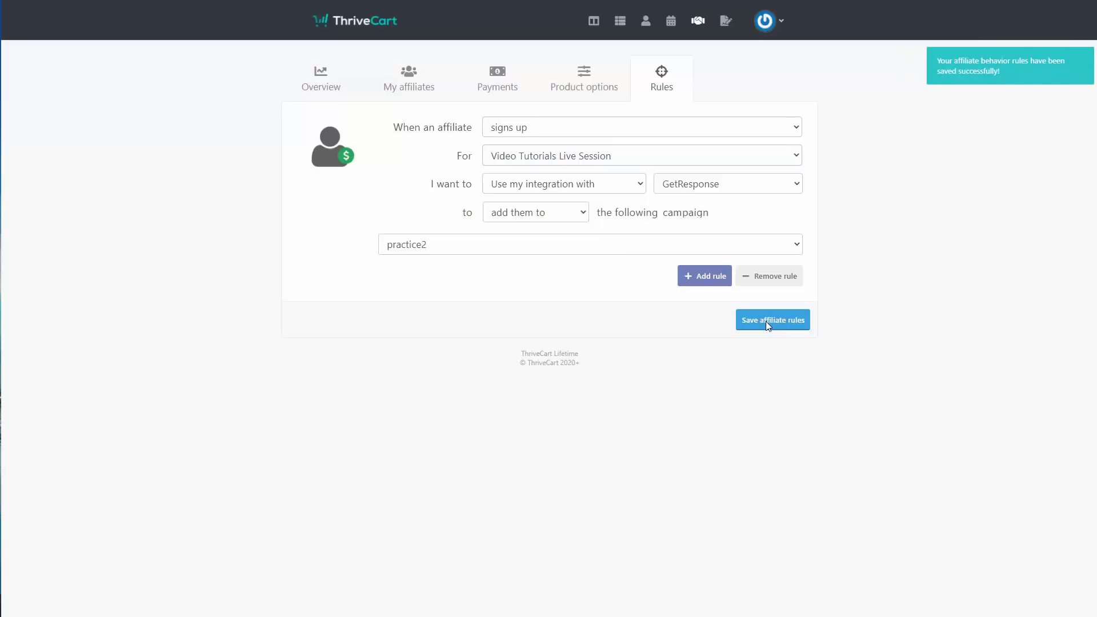